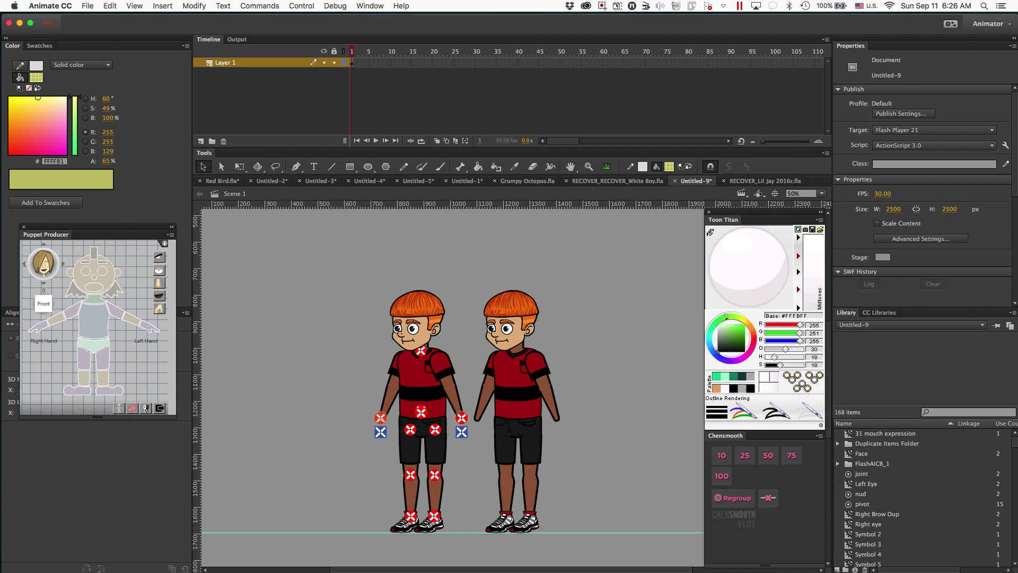
Examine the two red-haired boy puppets on the stage, comparing the skin tones of their faces and limbs.
key("super+Tab")
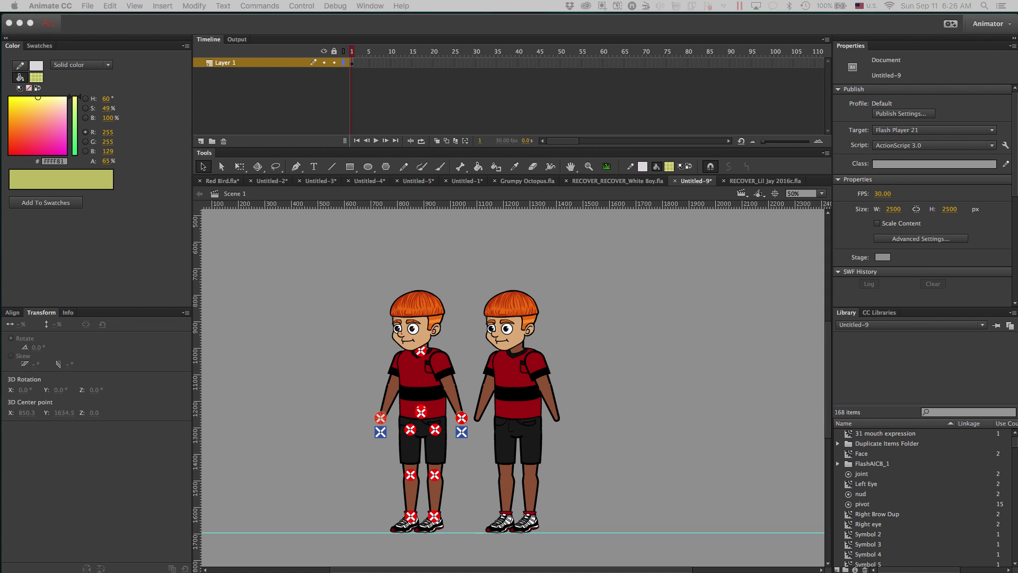
left_click(354, 306)
scroll(355, 306, "down", 2)
scroll(354, 307, "up", 1)
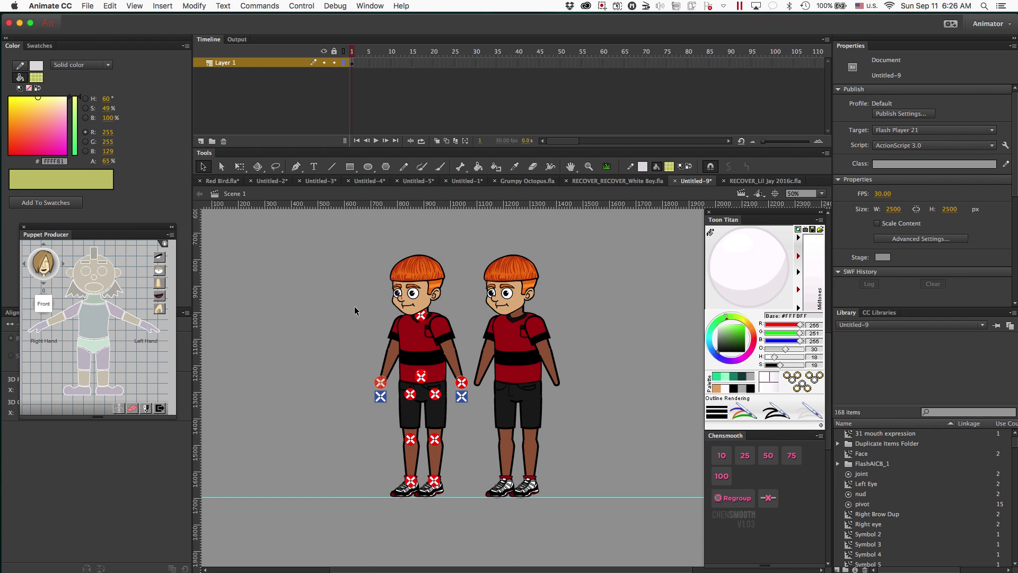
key("super+equal")
scroll(365, 312, "up", 3)
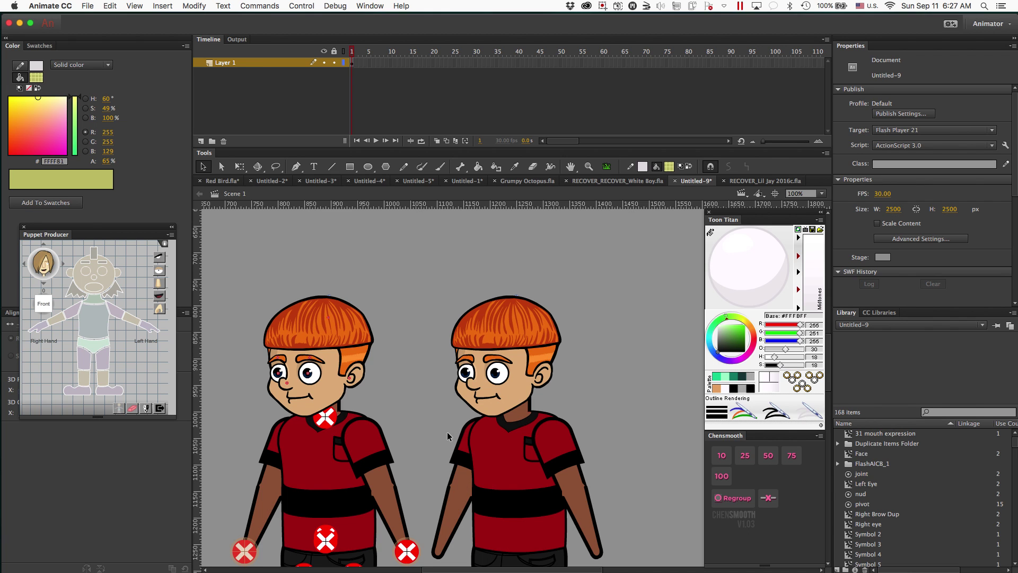
key("super+minus")
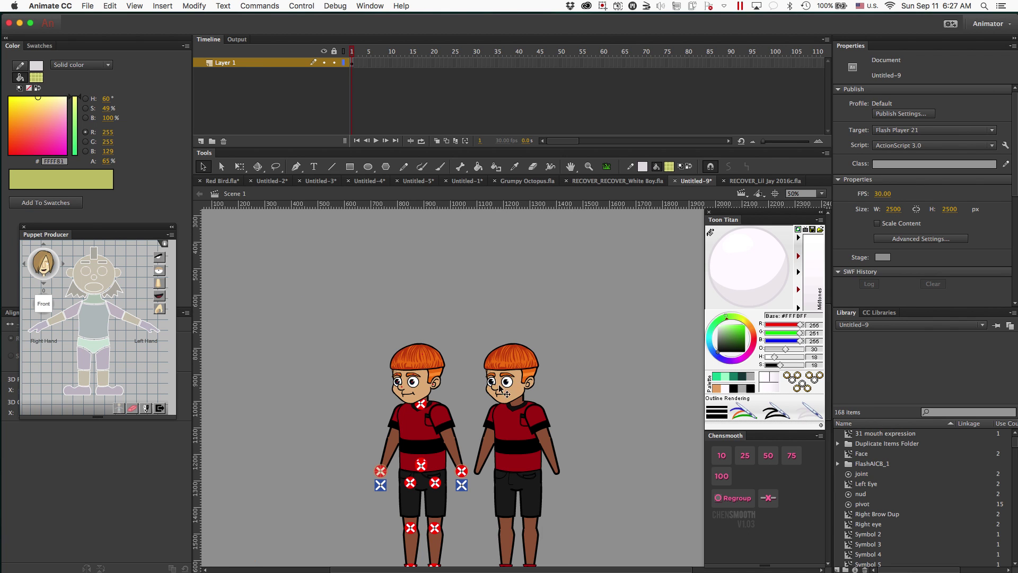
left_click(525, 383)
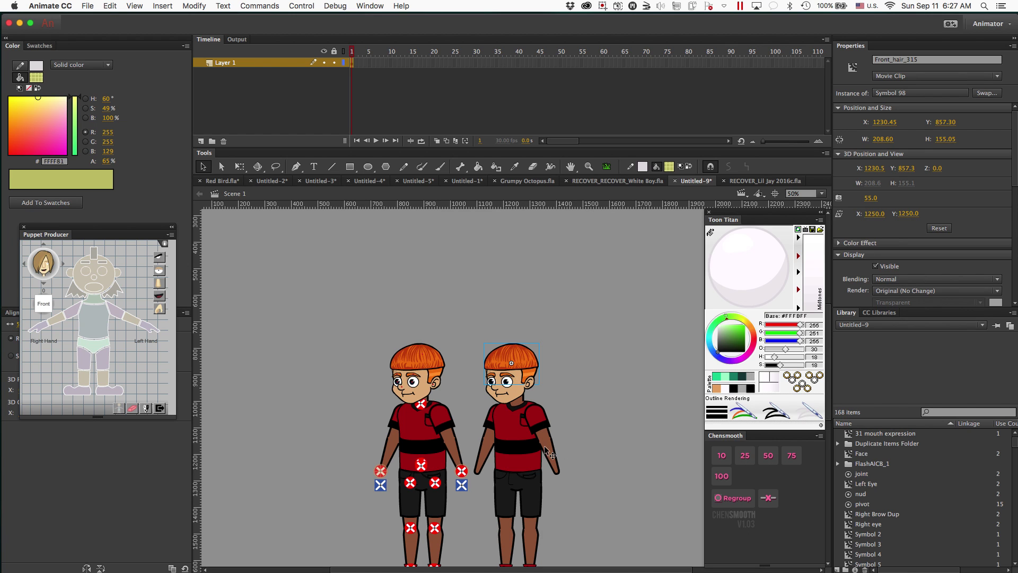
left_click(466, 318)
scroll(466, 316, "down", 3)
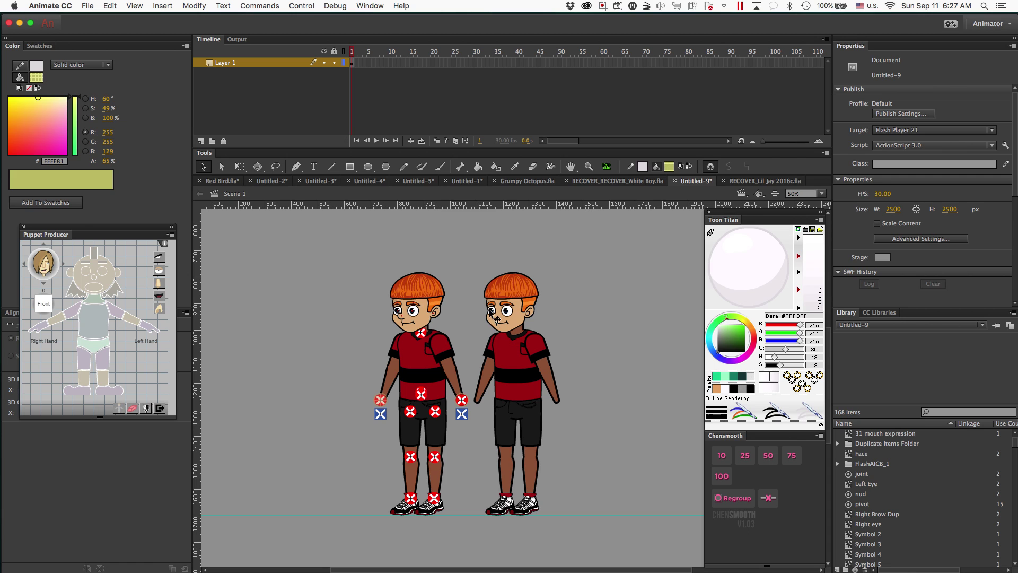
Copy the hex code of the brown fill inside the second character's left forearm symbol, then return to the scene.
left_click(545, 369)
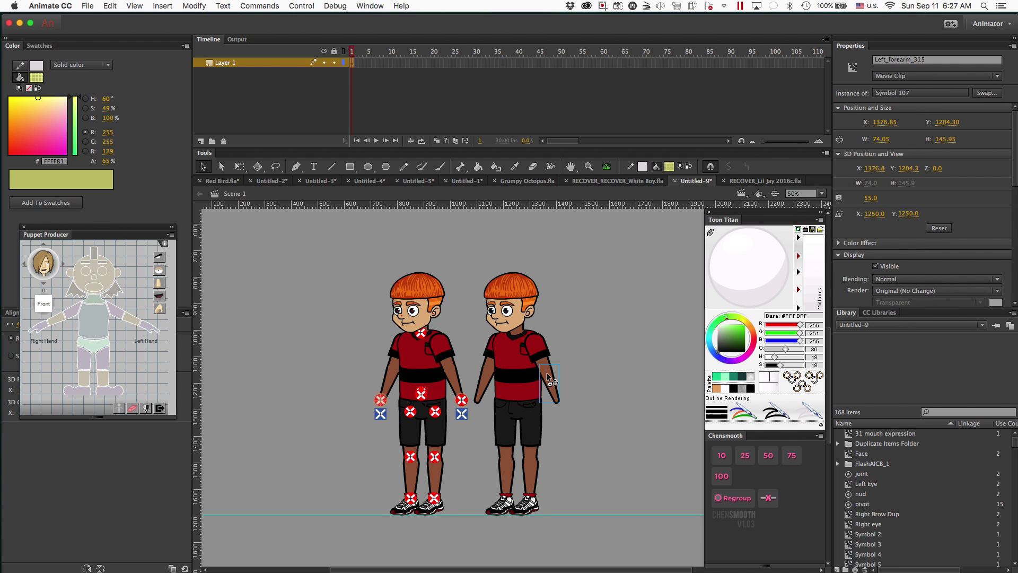
double_click(547, 372)
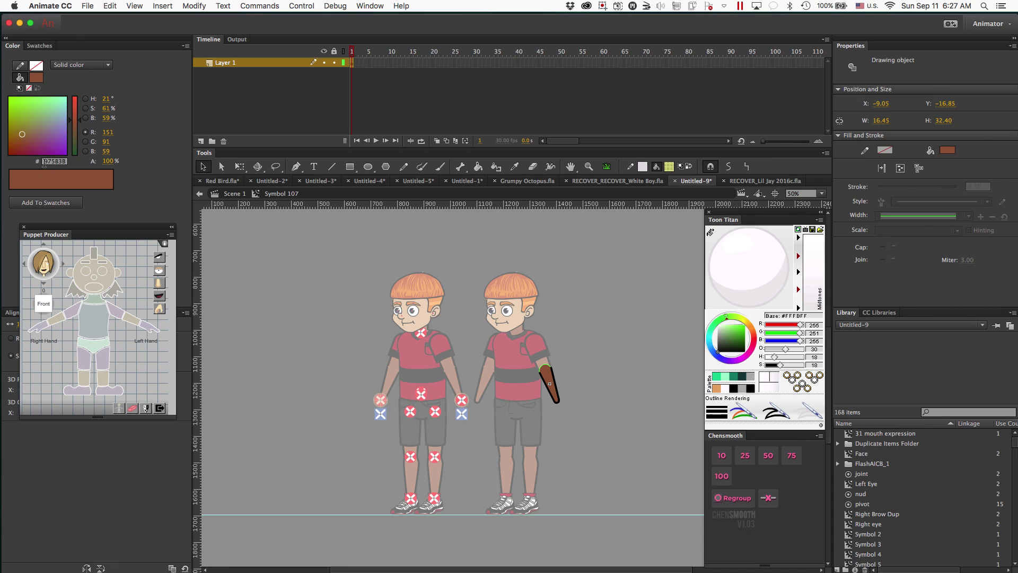
left_click(64, 161)
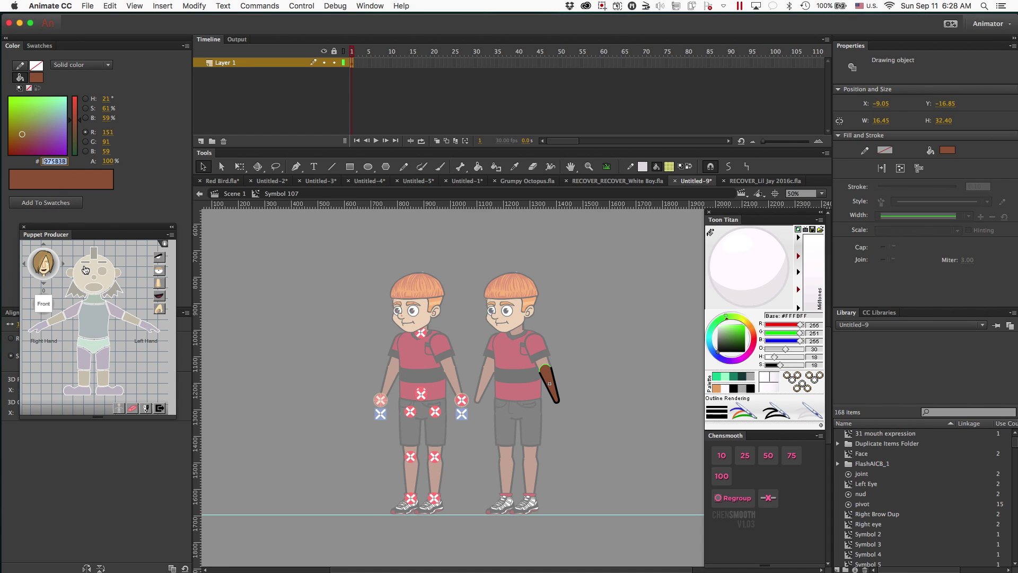
double_click(342, 310)
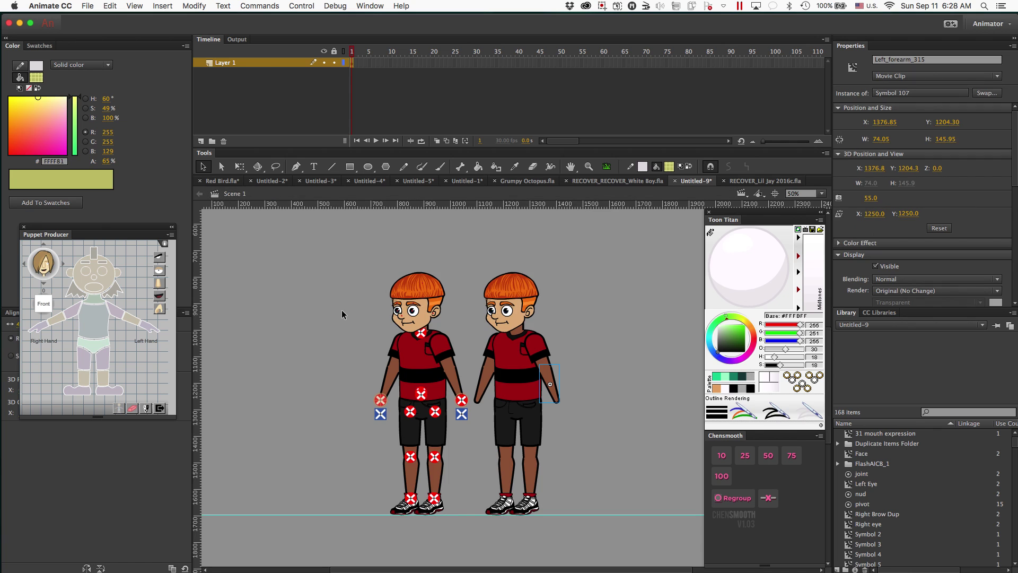
Open Find and Replace for colors and set the color to find to the copied brown 975B3B.
key("super+f")
left_click(317, 294)
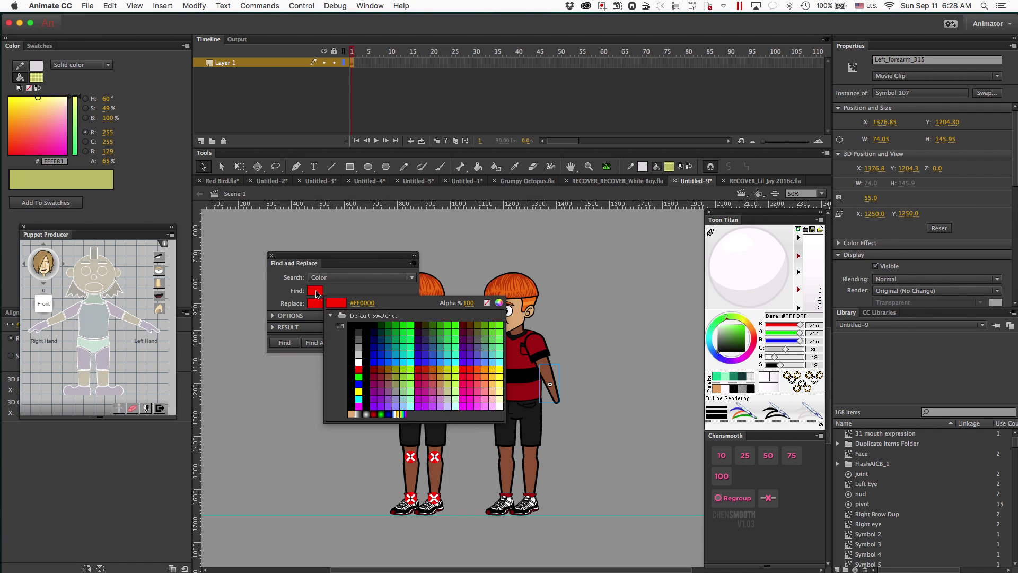
left_click(363, 306)
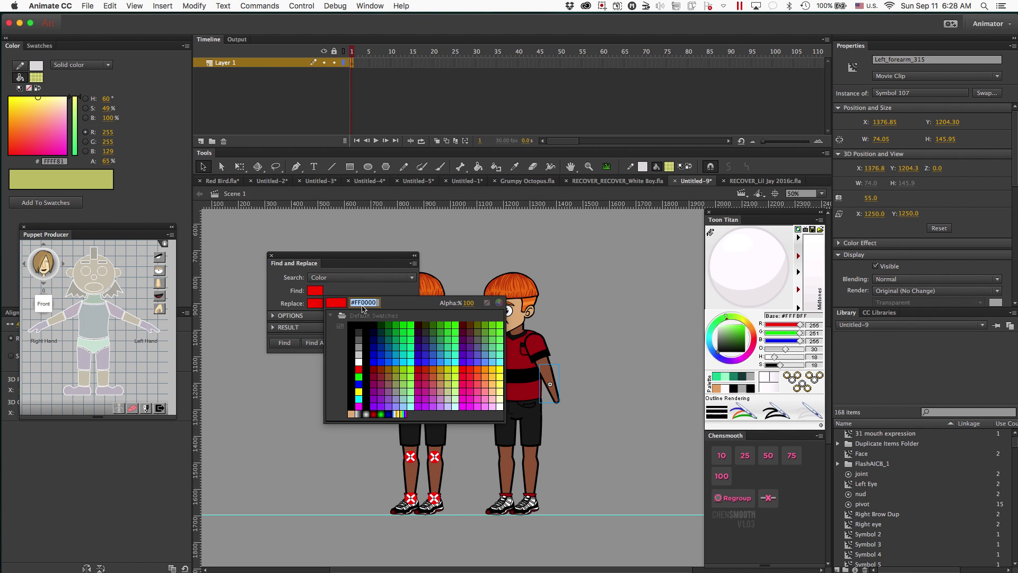
key("super+v")
key("Return")
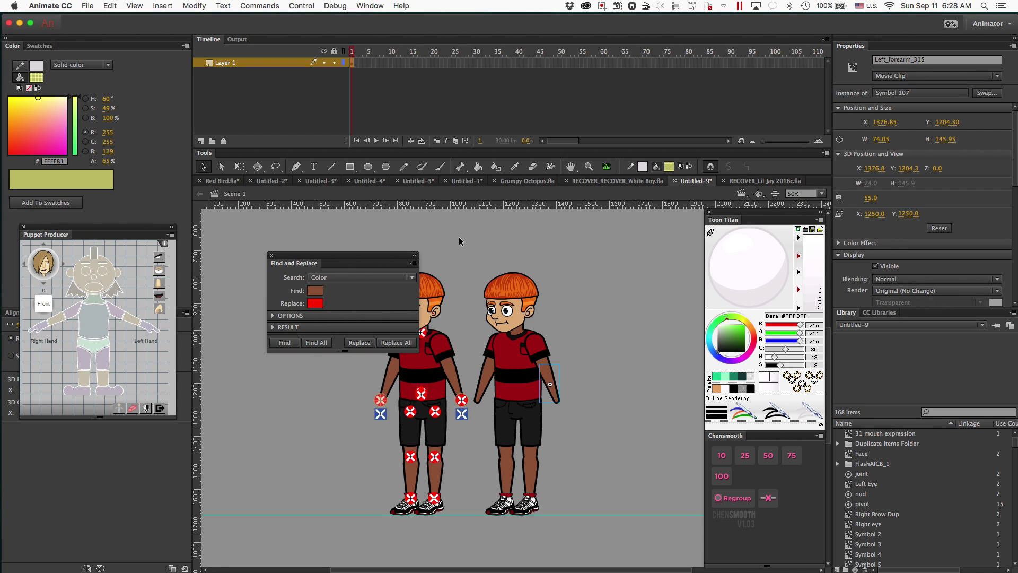
Open the second character's Face symbol, sample its tan skin fill and copy the hex code DFB381.
left_click(481, 248)
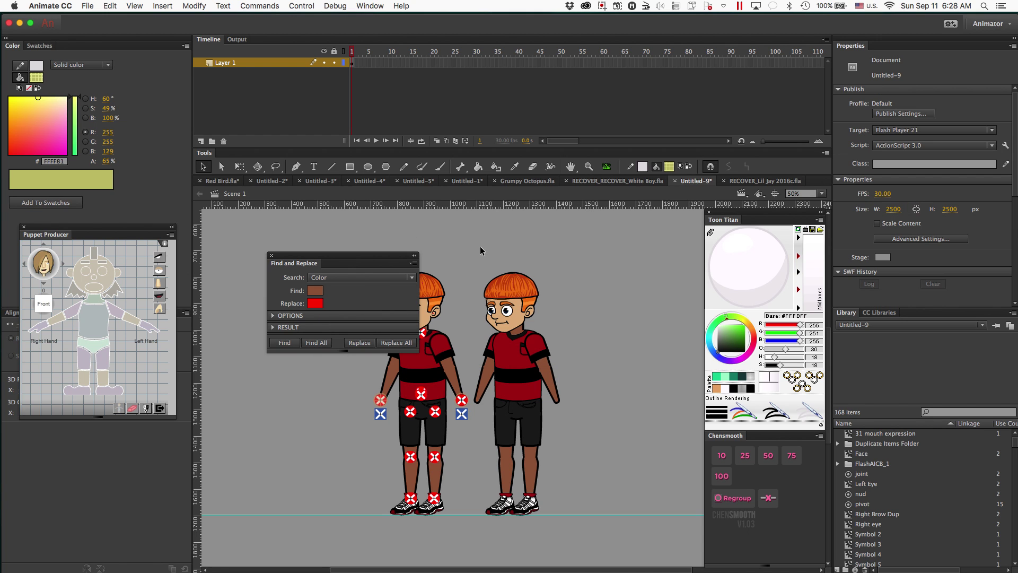
double_click(515, 317)
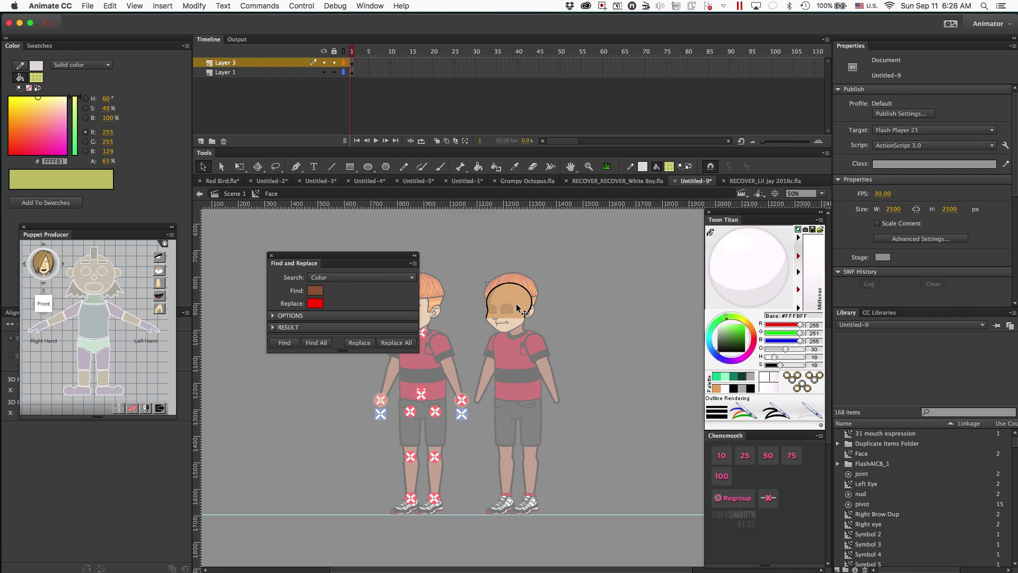
key("i")
left_click(518, 302)
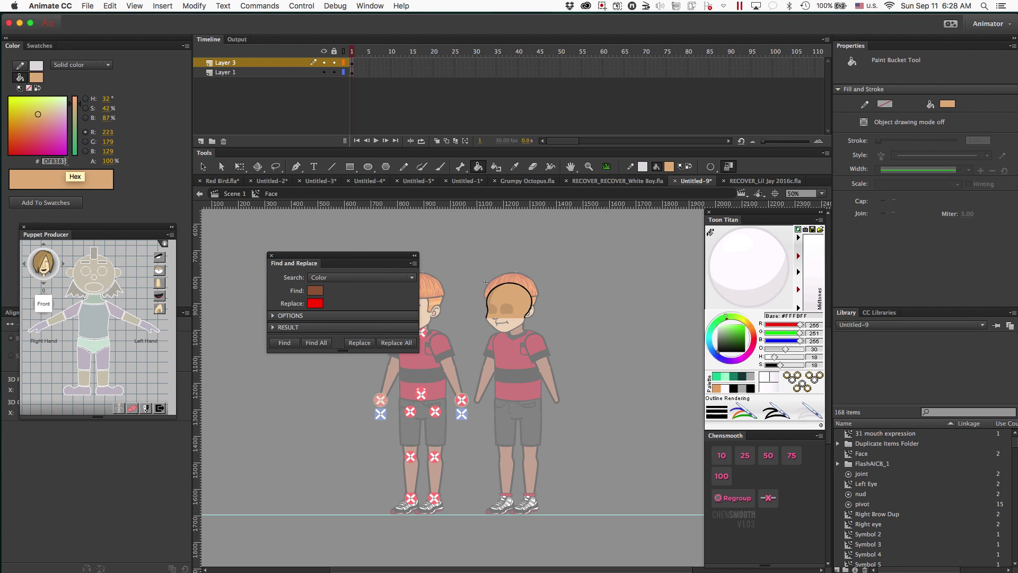
left_click_drag(66, 161, 42, 162)
key("super+c")
Set the replacement color in Find and Replace to the copied tan DFB381.
left_click(317, 305)
left_click(317, 306)
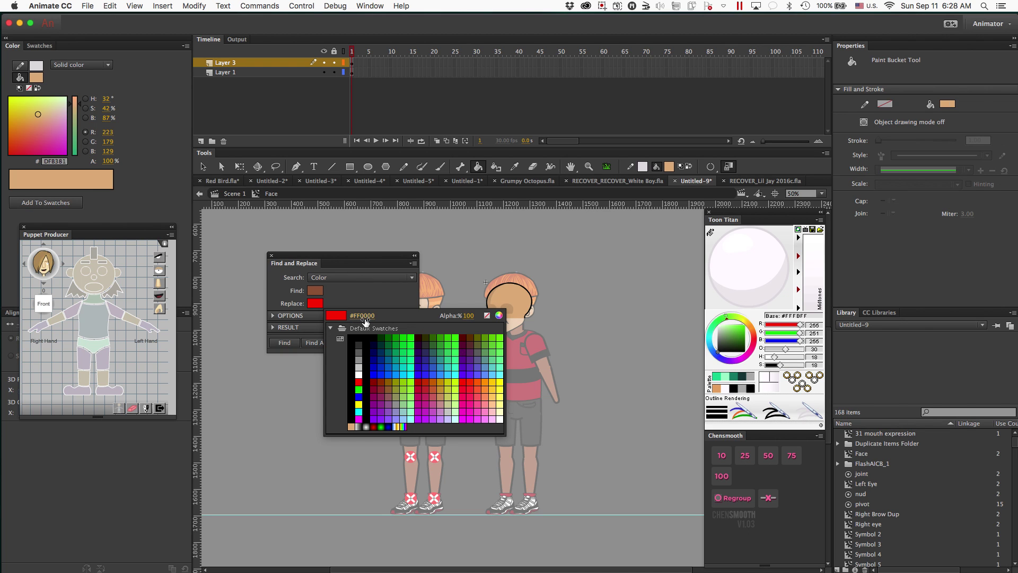
key("super+v")
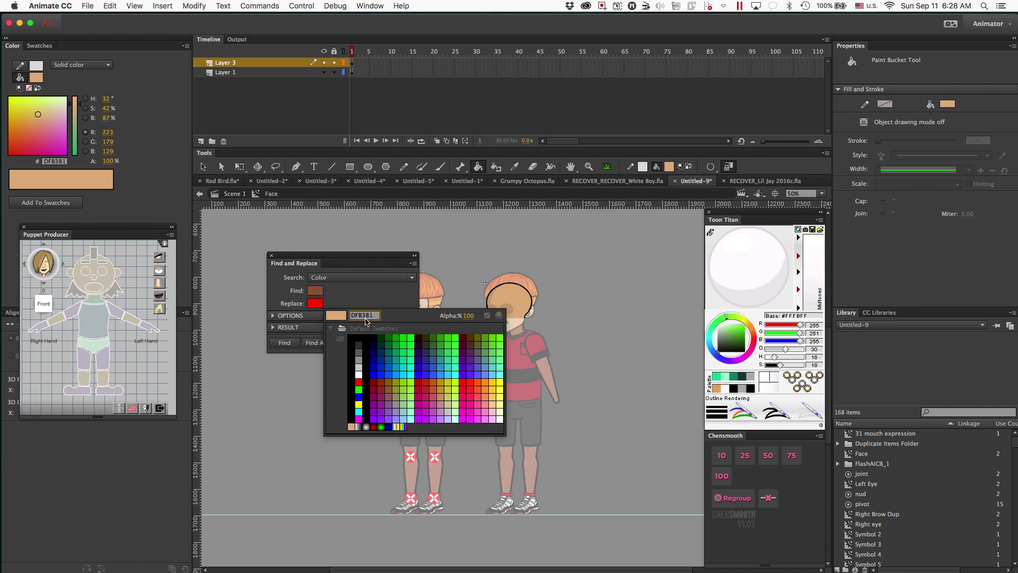
key("Return")
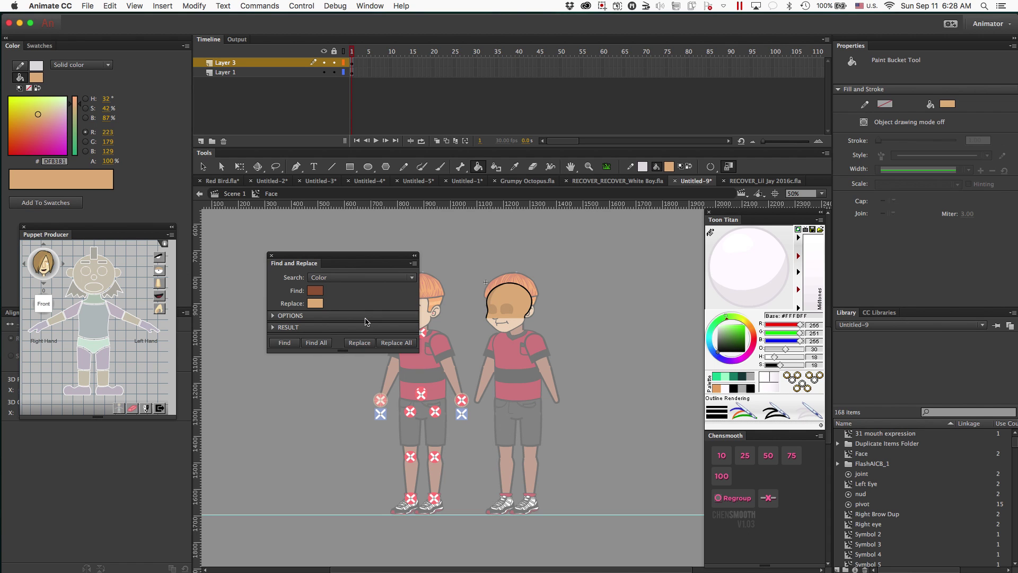
Replace all matching brown fills with the tan, close Find and Replace and return to the main scene.
left_click(392, 345)
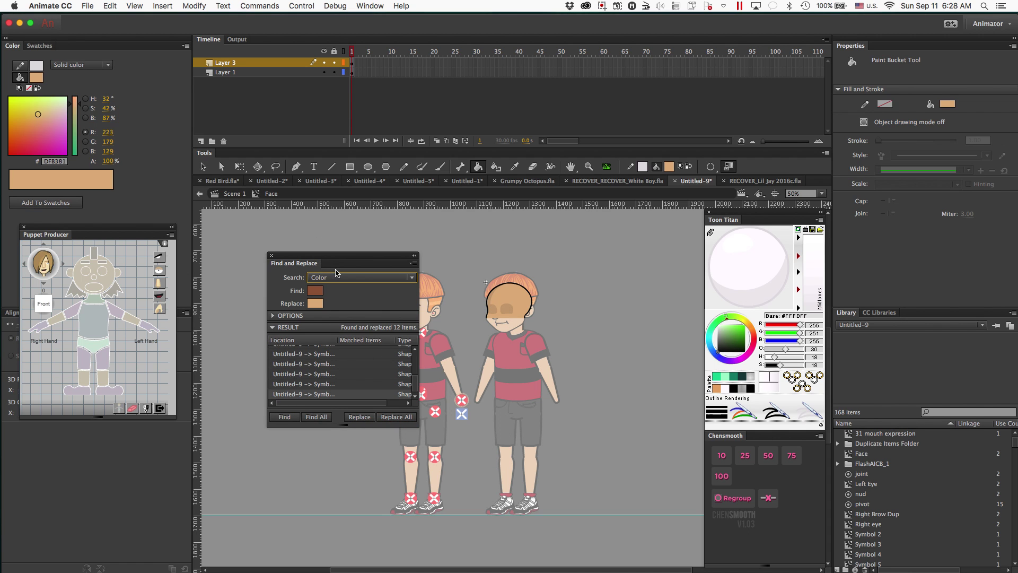
left_click(272, 256)
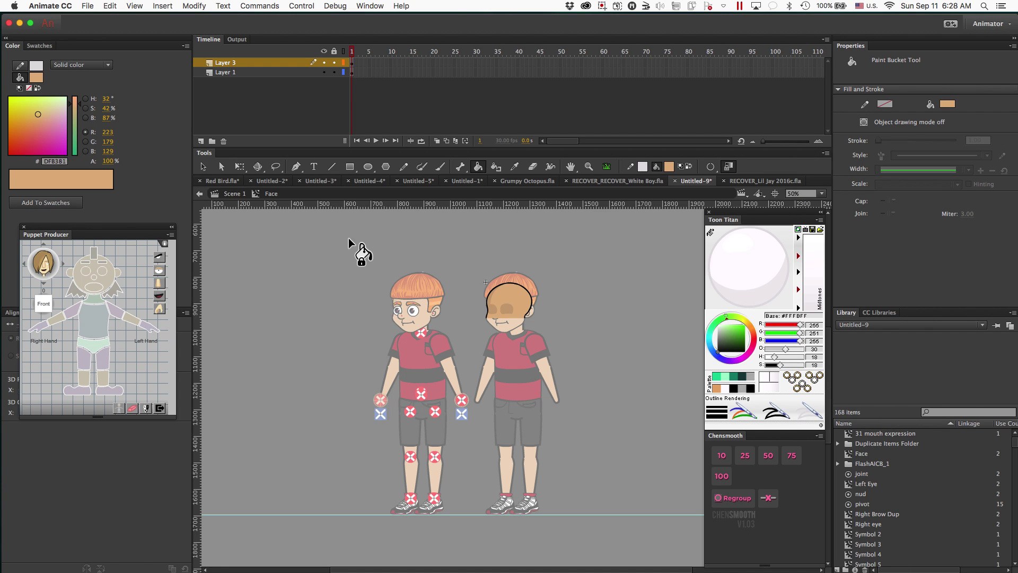
key("v")
double_click(341, 280)
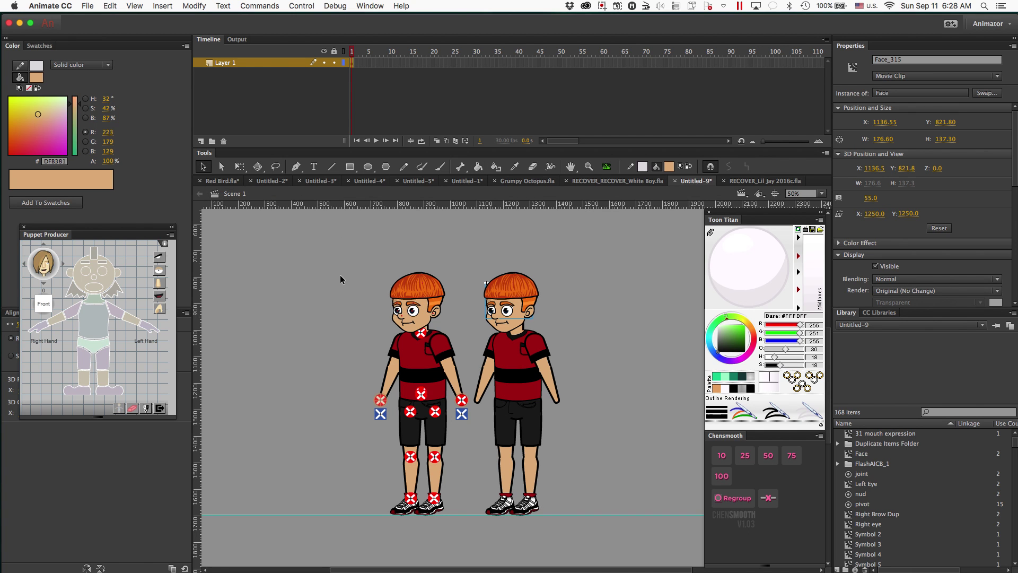
left_click(331, 282)
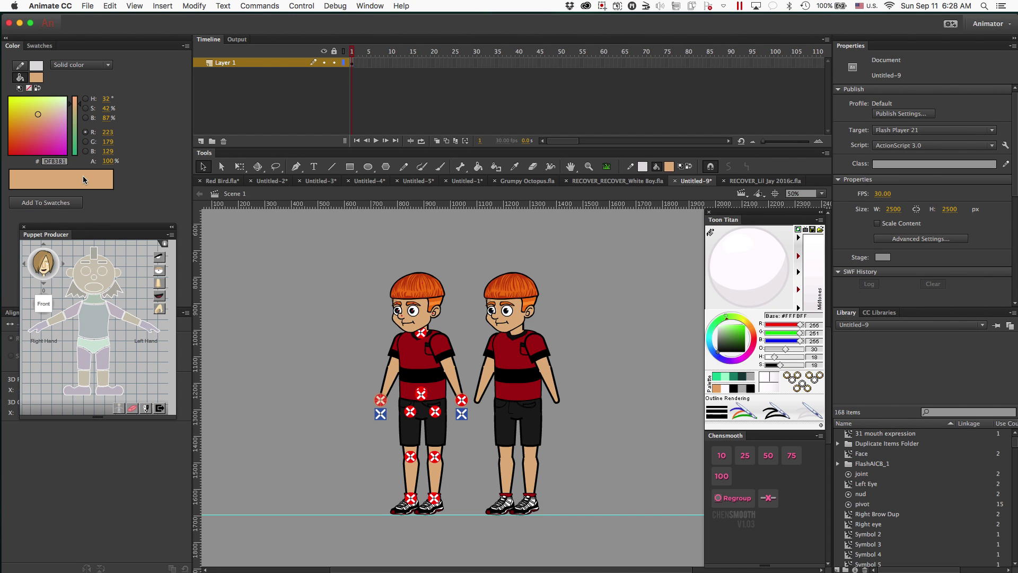
Rotate the hand drawing so its fingers point downward and place its group at the second character's left wrist.
left_click(93, 7)
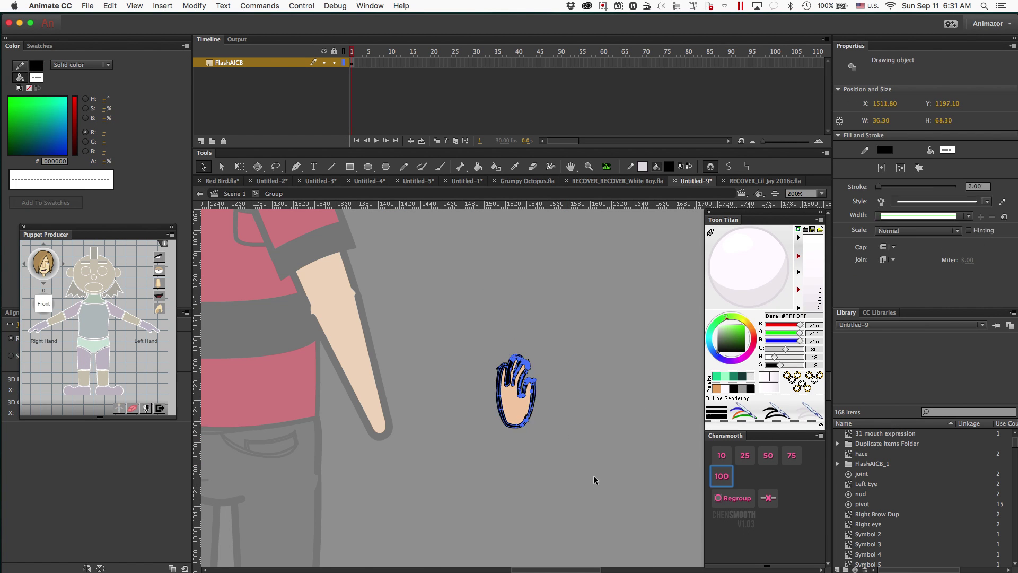
key("q")
left_click_drag(540, 351, 492, 432)
double_click(573, 451)
left_click_drag(511, 369, 382, 433)
left_click_drag(405, 487, 412, 496)
key("super+minus")
left_click(486, 447)
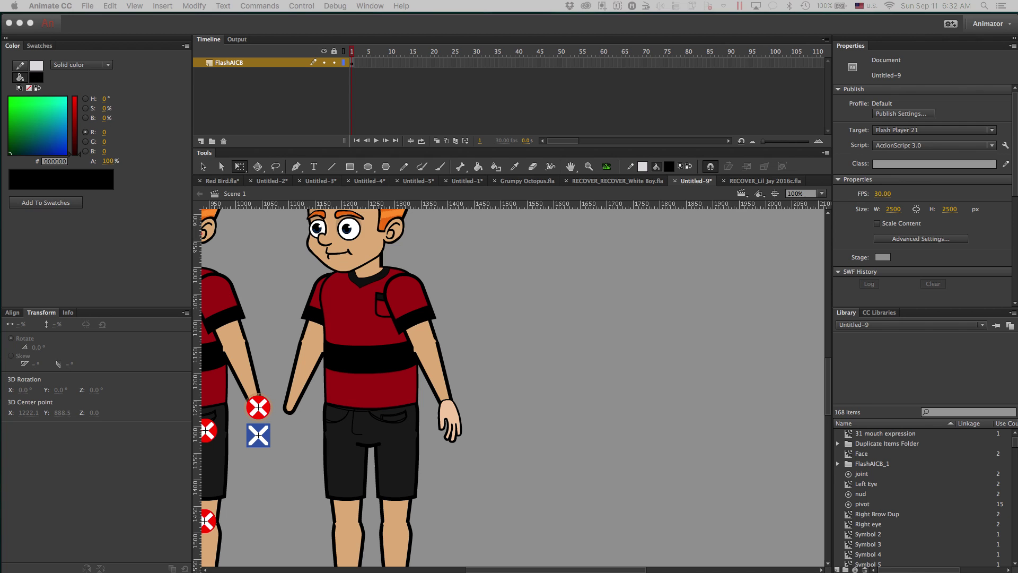
Paste the brown hand drawing, group it, place it at the second character's right wrist and flip it.
left_click(561, 396)
key("super+v")
key("super+g")
left_click_drag(517, 392, 291, 423)
left_click(195, 6)
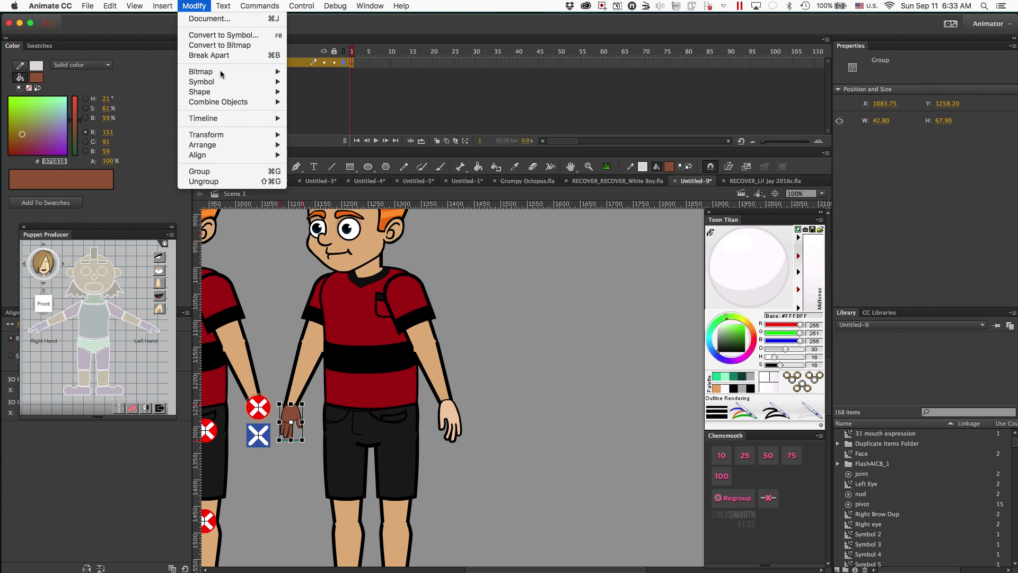
mouse_move(209, 135)
left_click(328, 225)
Enlarge and fit the right hand to about 57 by 86 px, and rotate the left hand to follow its forearm.
key("super+equal")
left_click_drag(538, 422, 553, 443)
left_click_drag(555, 348, 575, 359)
left_click_drag(525, 393, 503, 389)
left_click(462, 380)
left_click_drag(486, 426, 502, 420)
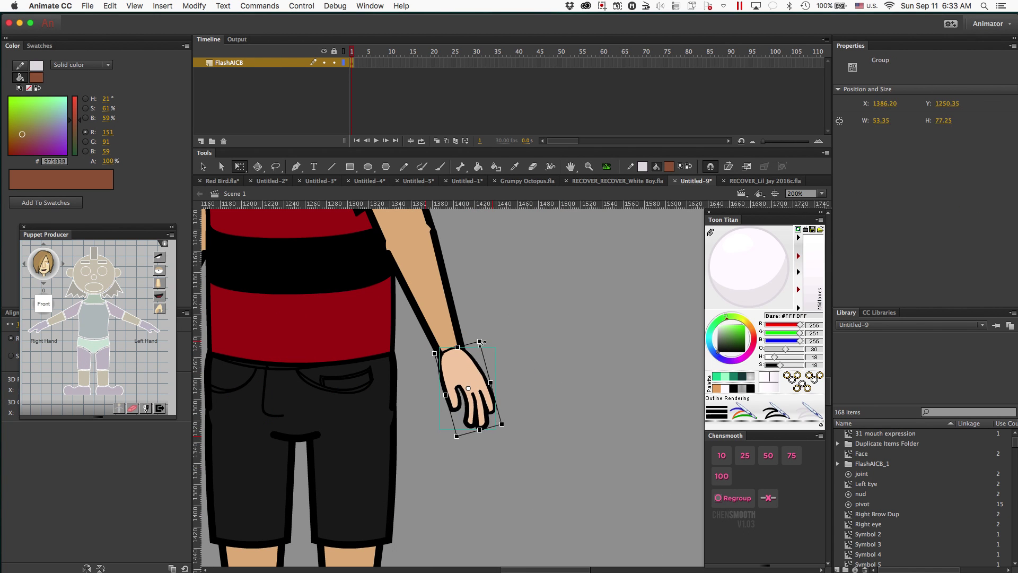
Select the whole first character with its joint markers and move it farther away from the second character.
key("super+minus")
key("super+minus")
left_click(303, 248)
left_click_drag(302, 244, 411, 507)
left_click_drag(365, 345, 286, 344)
left_click(286, 242)
Load the tan skin tone DFB381 into the Toon Titan palette and open the right hand's group for editing.
key("super+equal")
key("super+equal")
double_click(261, 323)
left_click(711, 232)
double_click(252, 380)
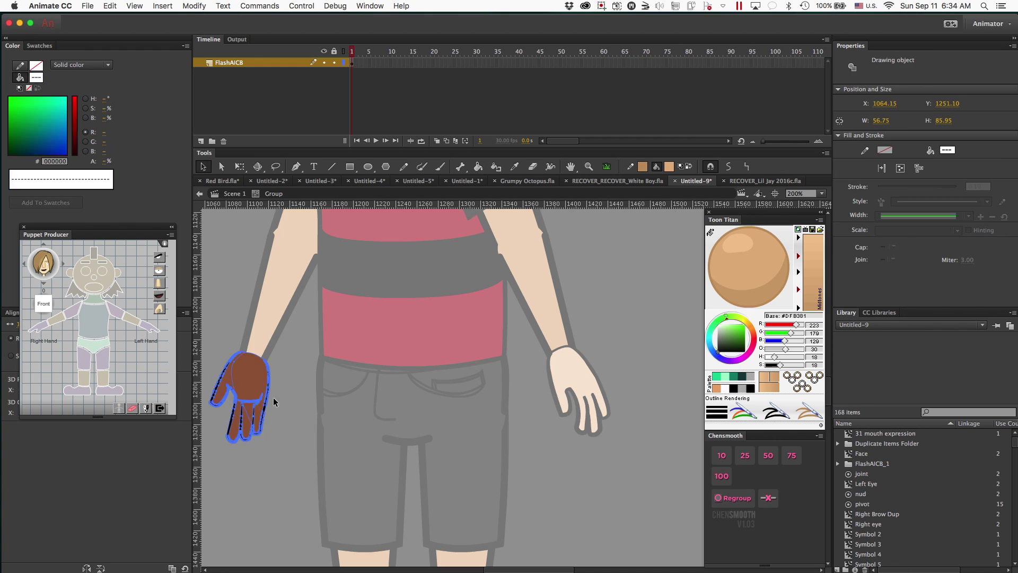
Try to fill the right hand with the tan DFB381 and smooth its outline with Chensmooth 10.
left_click(255, 379)
key("v")
left_click(268, 385)
left_click(722, 456)
left_click(244, 439)
left_click(214, 402, "shift")
left_click(269, 390, "shift")
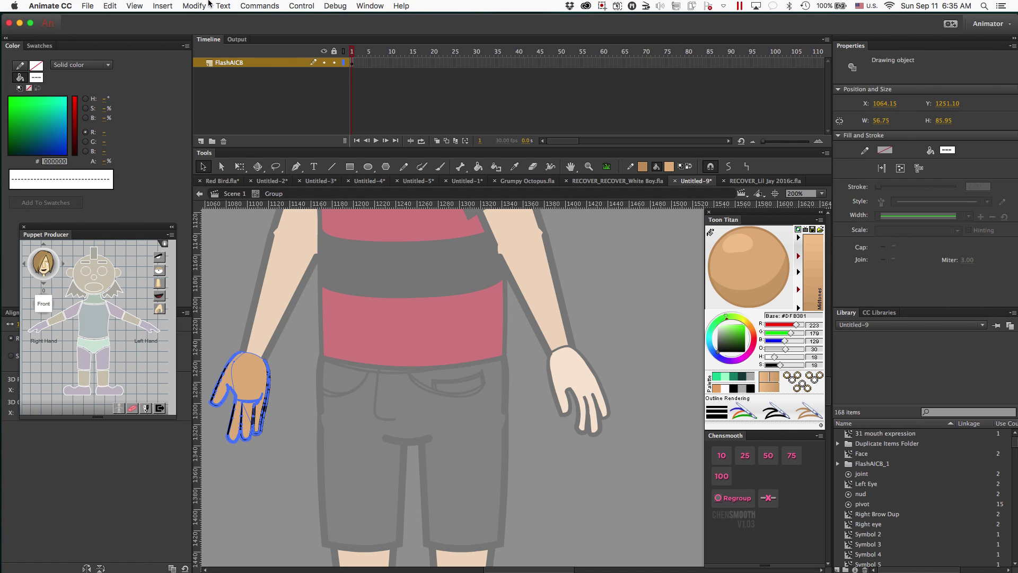
Try to smooth the selected outline pieces of the tan right hand with Chensmooth 100.
left_click(204, 5)
left_click(269, 390)
left_click(776, 415)
left_click(213, 402)
left_click(722, 476)
left_click(391, 489)
Try to isolate the outline of the right hand's outer finger inside its drawing object.
double_click(263, 432)
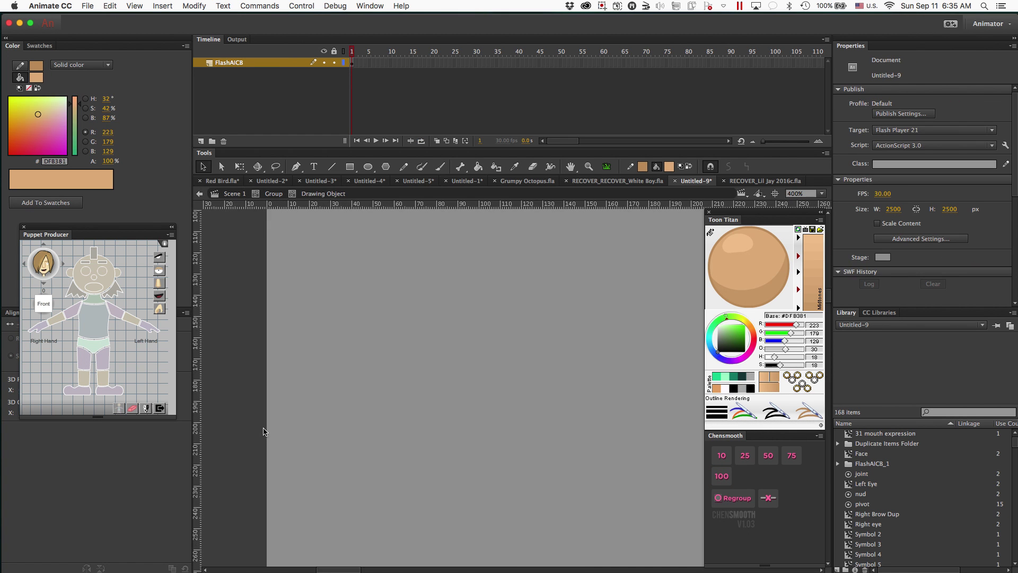
double_click(264, 432)
key("super+minus")
left_click(280, 387)
key("super+equal")
key("super+equal")
key("super+equal")
double_click(614, 475)
left_click(614, 475)
left_click(615, 478)
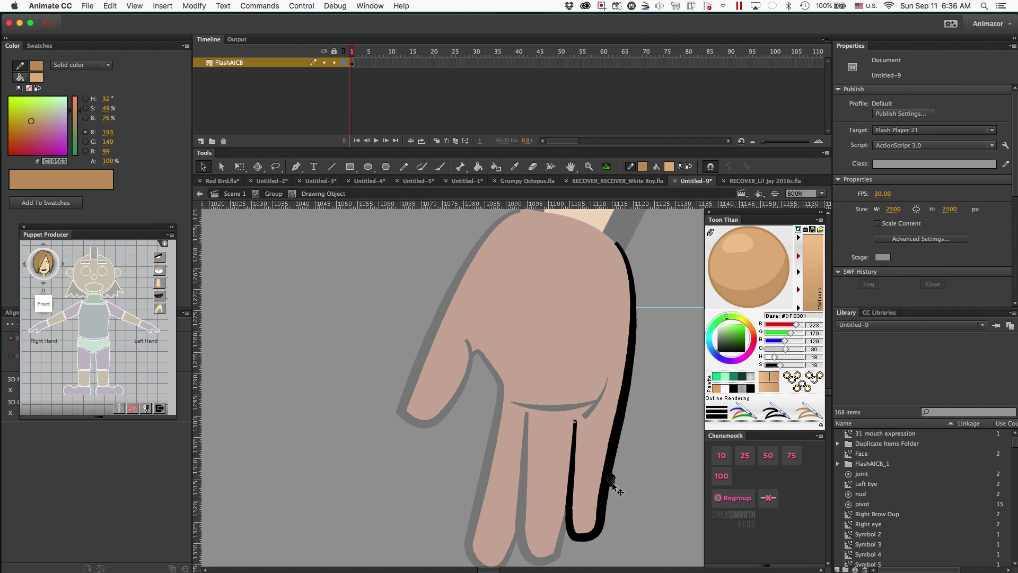
Break apart the right hand's drawing objects and smooth them with Chensmooth 100.
double_click(545, 458)
key("super+minus")
key("super+minus")
left_click(499, 366, "shift")
left_click(194, 6)
key("super+b")
left_click(722, 476)
left_click(536, 459)
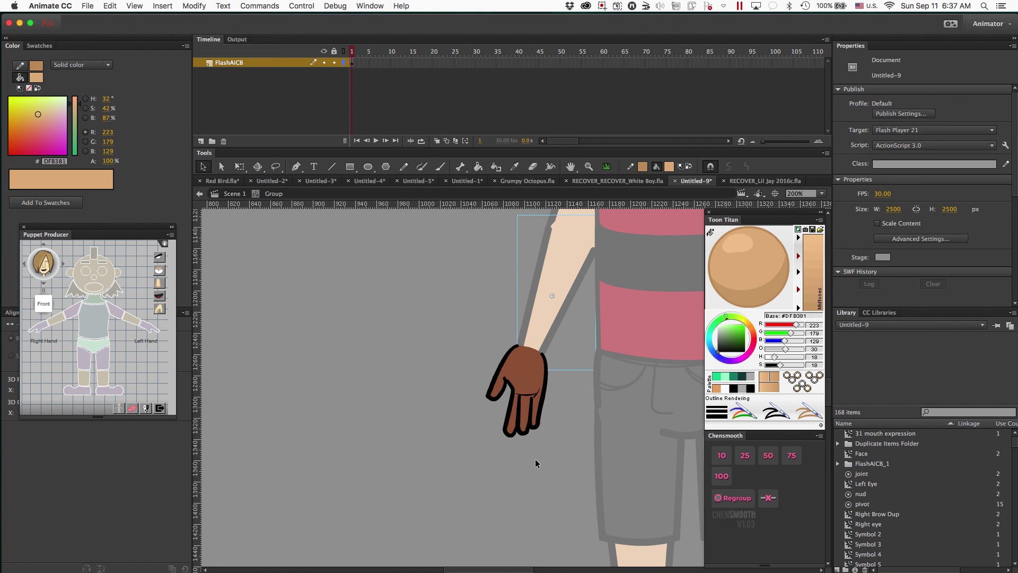
Brush over the right hand's outline in black and undo the last stroke.
key("b")
left_click(734, 388)
mouse_move(508, 352)
left_mouse_down()
mouse_move(519, 345)
mouse_move(538, 427)
left_mouse_up()
key("super+z")
Select the right hand's shape and apply Smooth to it.
key("super+equal")
key("super+equal")
key("v")
left_click(627, 297)
left_click(194, 6)
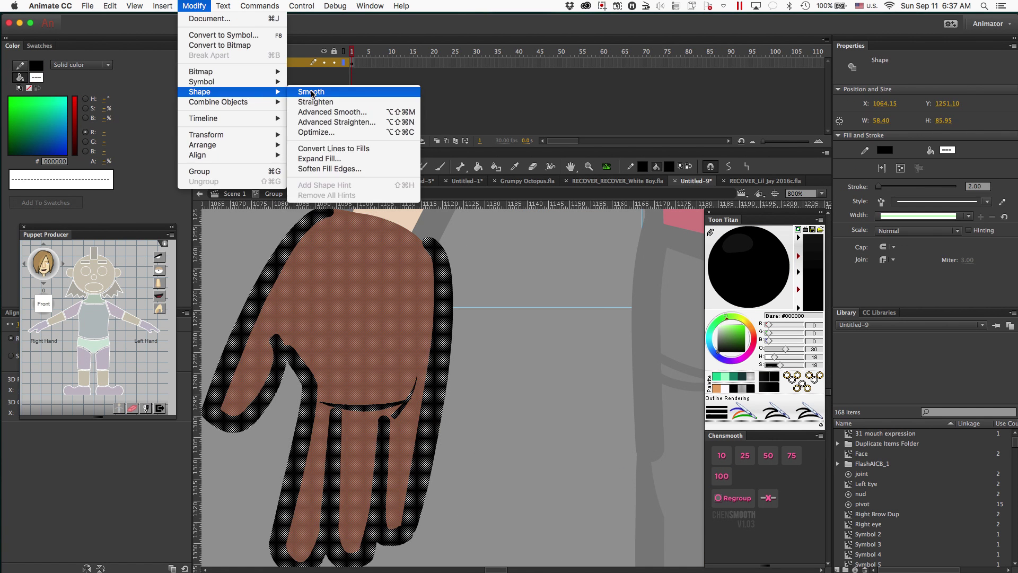
left_click(314, 92)
Brush black over the outlines around the right hand's fingertips and along its outer edge.
key("b")
scroll(279, 355, "down", 5)
mouse_move(276, 398)
left_mouse_down()
mouse_move(336, 404)
mouse_move(375, 395)
left_mouse_up()
left_click_drag(416, 233, 393, 275)
Sample the hand's brown 975B3B and brush it along the inner edge of the finger outline to clean it up.
key("i")
left_click(350, 231)
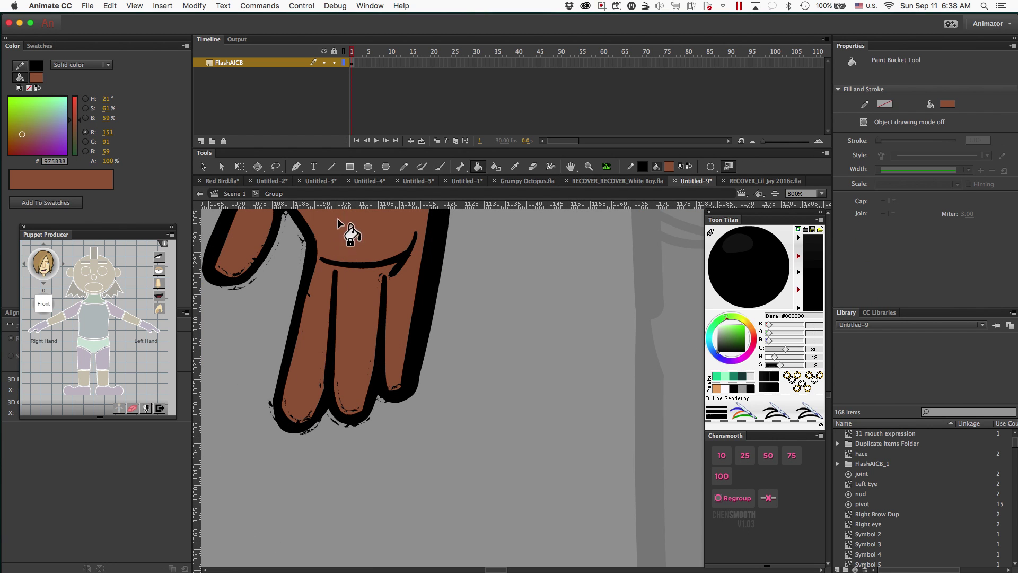
key("b")
left_click_drag(309, 296, 289, 418)
Erase along the outer edge of the right hand's outline near the wrist and touch up the outline between the fingertips.
scroll(451, 387, "up", 8)
key("e")
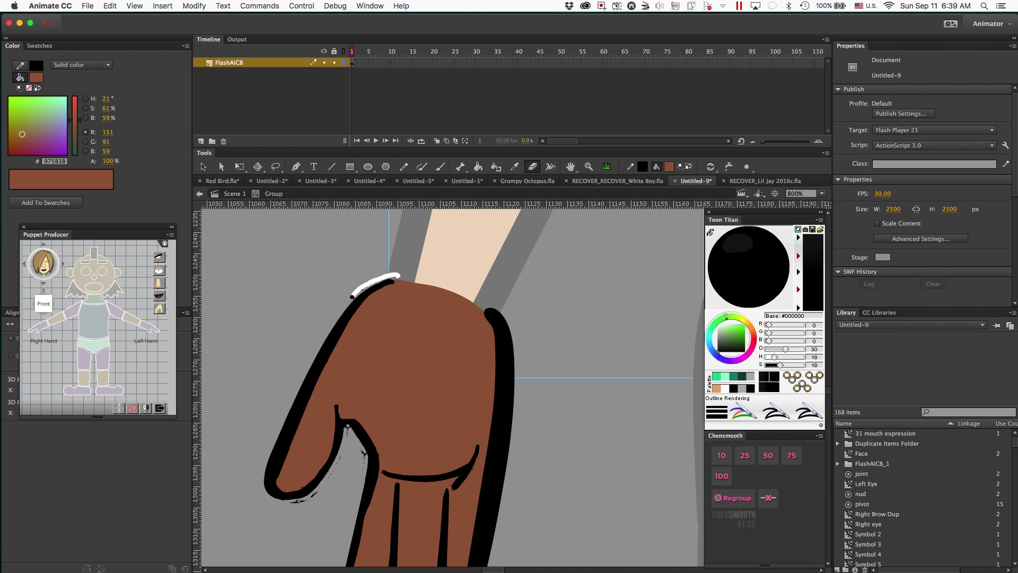
scroll(350, 382, "down", 5)
key("b")
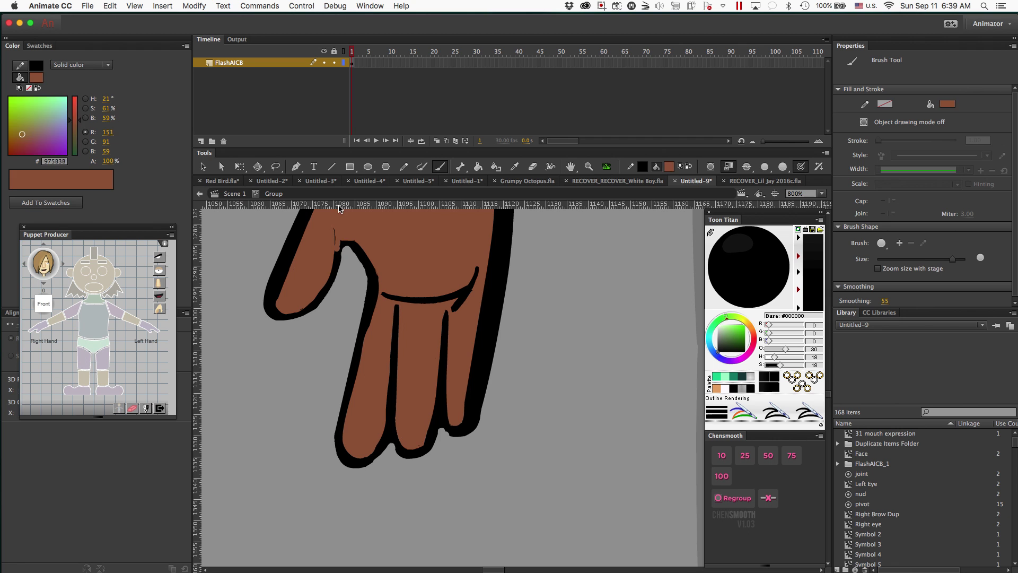
left_click_drag(371, 464, 387, 447)
scroll(379, 448, "up", 4)
Open the left hand's group, select the whole hand and smooth it at strength 100.
key("super+minus")
key("super+minus")
key("super+minus")
key("v")
double_click(653, 453)
double_click(676, 393)
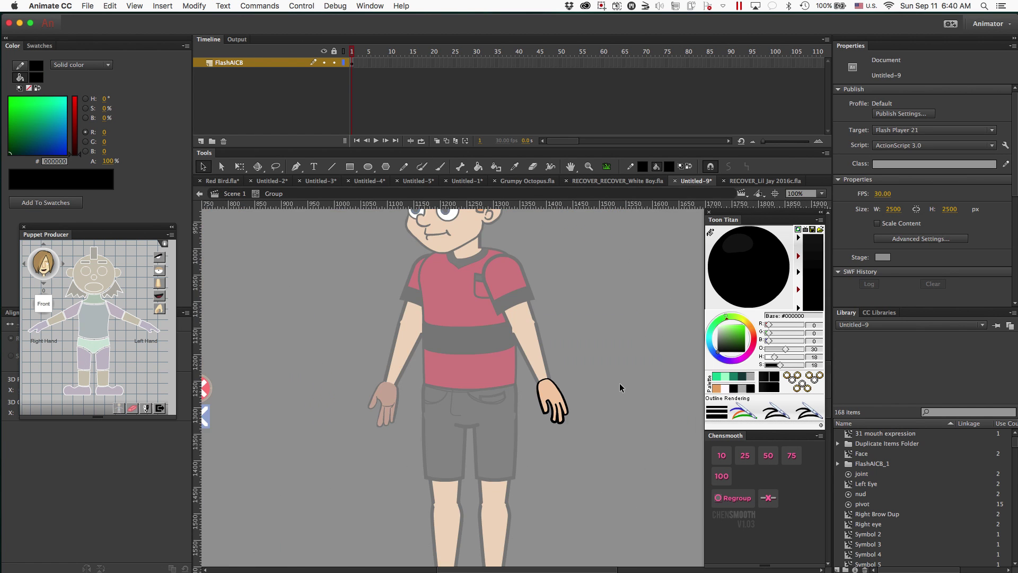
key("super+a")
key("super+equal")
key("super+equal")
left_click(622, 380)
left_click(722, 476)
Pick up the forearm's skin tone DFB381 and brush it along the left hand's wrist edge.
double_click(606, 360)
double_click(463, 260)
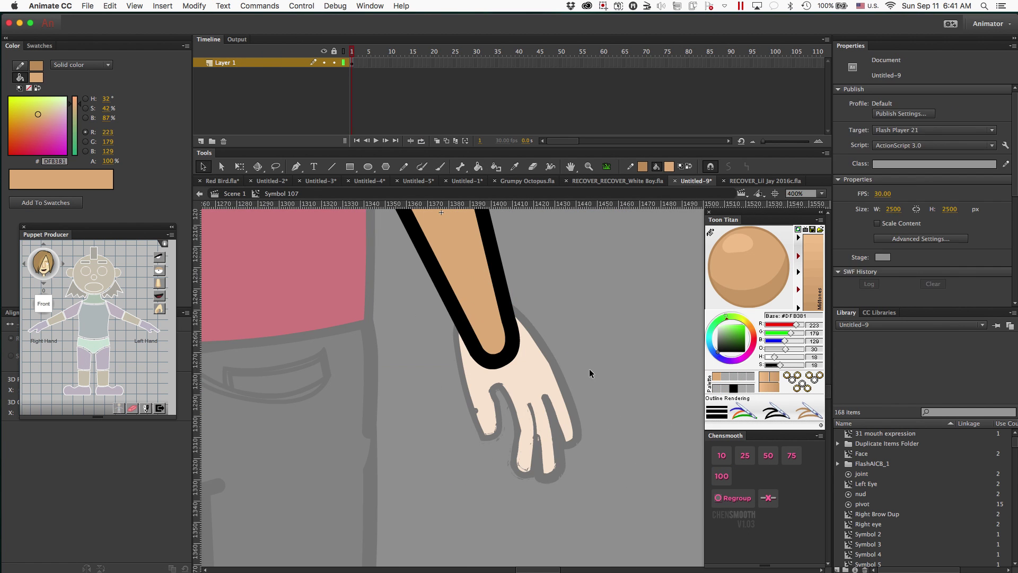
double_click(590, 368)
double_click(510, 356)
key("b")
left_click_drag(468, 307, 493, 303)
key("v")
Brush skin tone DFB381 along the inner edges of the left hand's thumb and finger outlines to clean them up.
key("super+minus")
key("super+minus")
key("super+minus")
key("super+minus")
key("super+equal")
key("super+equal")
key("super+equal")
key("super+equal")
key("super+equal")
key("b")
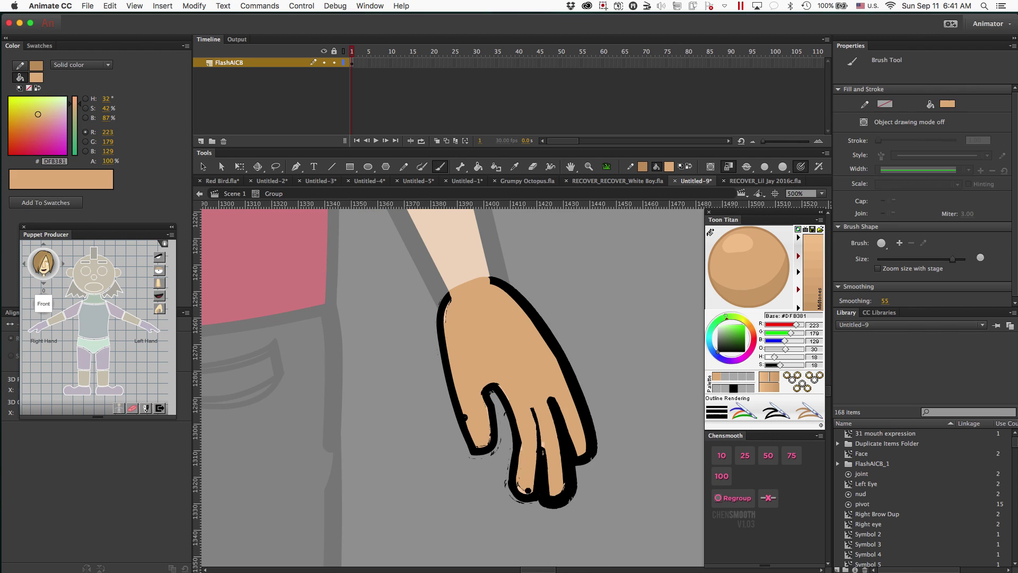
left_click_drag(490, 394, 480, 446)
left_click_drag(543, 444, 550, 472)
left_click_drag(555, 403, 581, 452)
Select the left hand's black outline and smooth it at strength 100.
key("v")
left_click(515, 424)
left_click(721, 475)
Brush black over the left hand's outer and finger outlines, and smooth them at strength 100.
key("b")
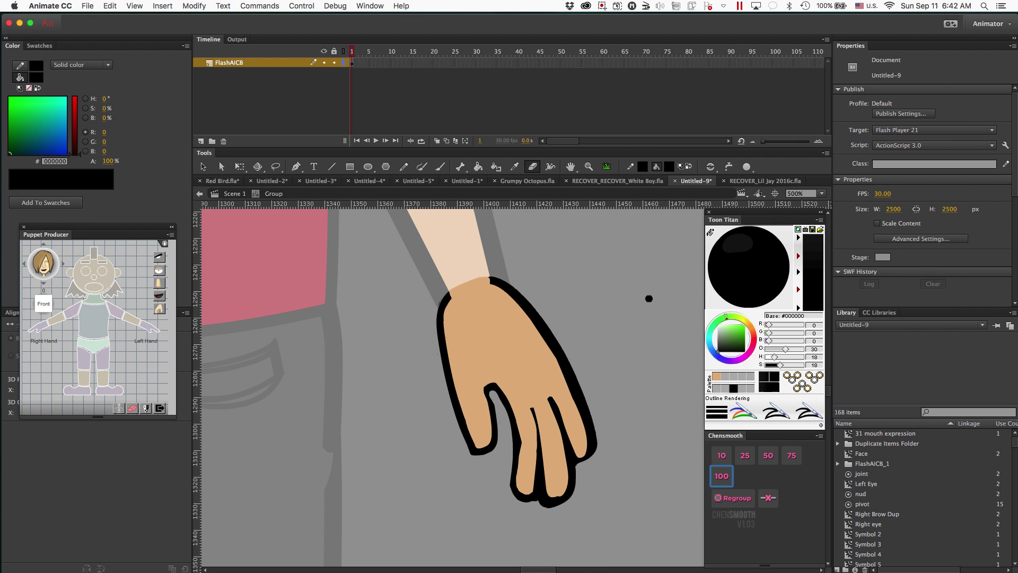
mouse_move(449, 294)
left_mouse_down()
mouse_move(490, 450)
mouse_move(515, 430)
left_mouse_up()
mouse_move(533, 408)
left_mouse_down()
mouse_move(515, 485)
mouse_move(574, 465)
left_mouse_up()
left_click_drag(593, 445, 493, 280)
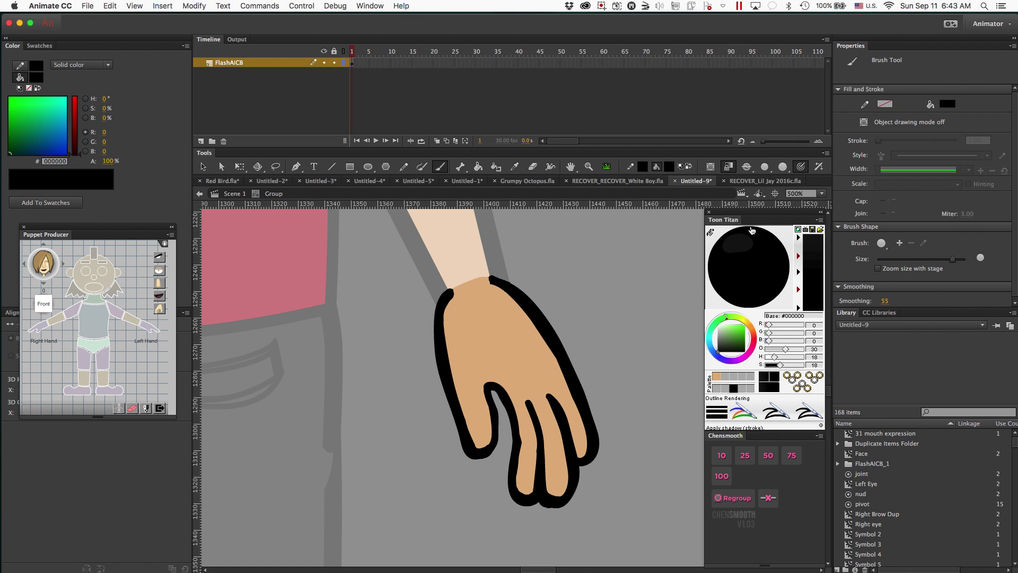
key("v")
left_click(722, 476)
Fill the right hand with skin tone DFB381 inside its group and return to the main scene.
key("super+minus")
key("super+minus")
key("super+minus")
double_click(411, 392)
left_click(411, 392)
key("super+minus")
key("super+minus")
key("super+equal")
key("super+equal")
key("super+equal")
key("k")
left_click(521, 393)
key("v")
key("super+minus")
key("super+minus")
double_click(587, 411)
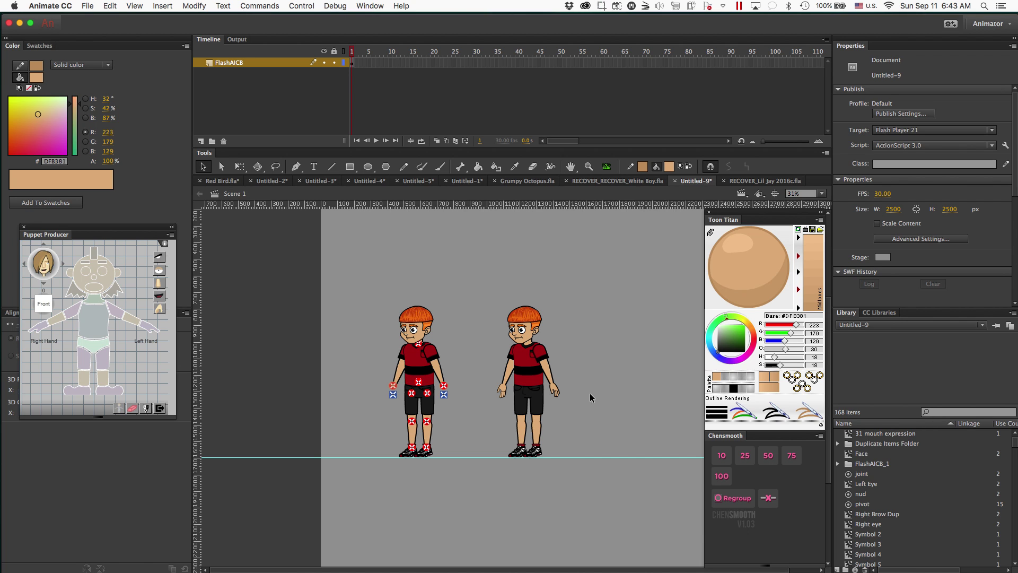
key("super+equal")
key("super+equal")
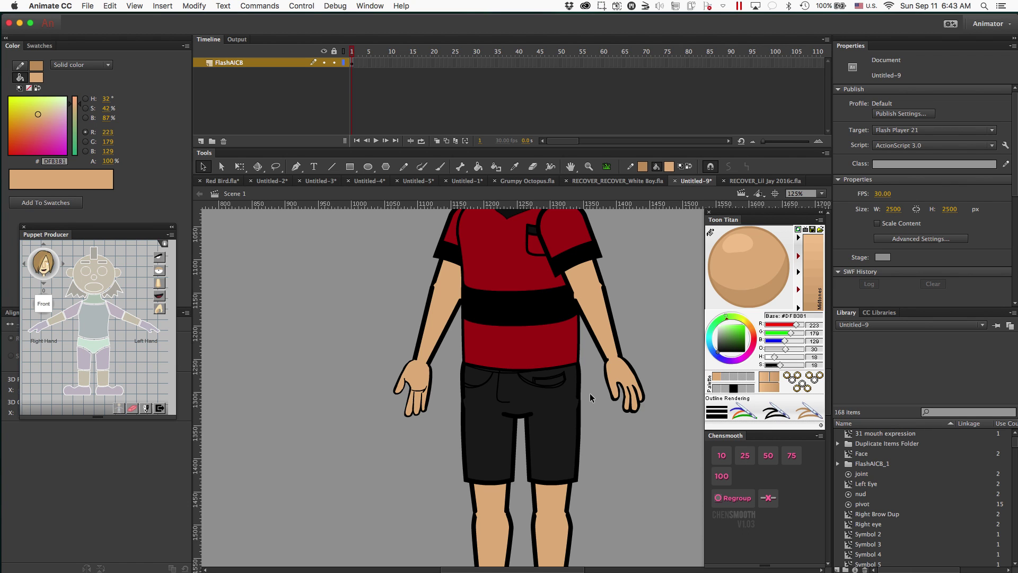
key("super+minus")
key("super+minus")
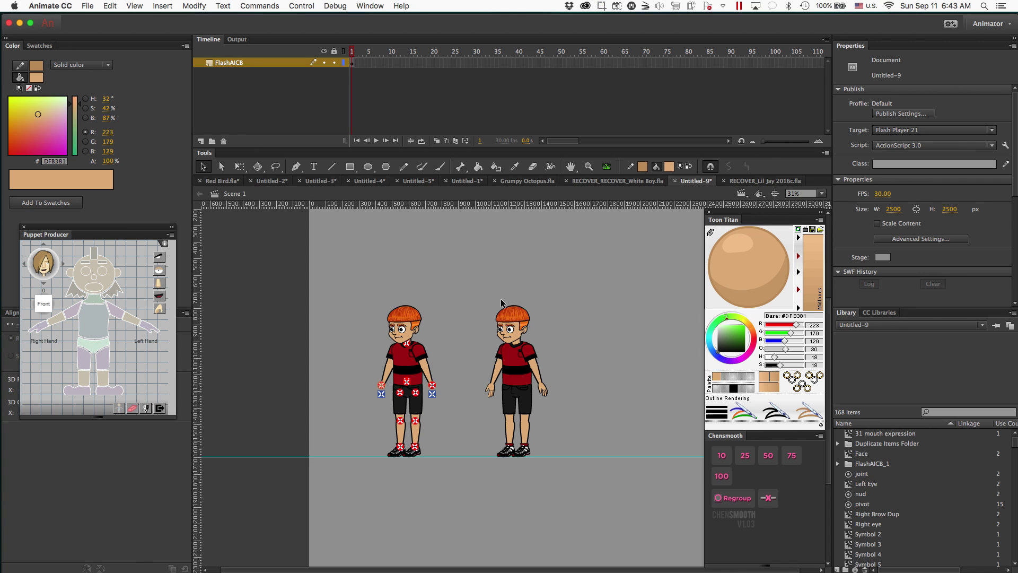
Create a new document and export the right arm as an SWF movie named "right arm" in Dexter Folder.
key("super+n")
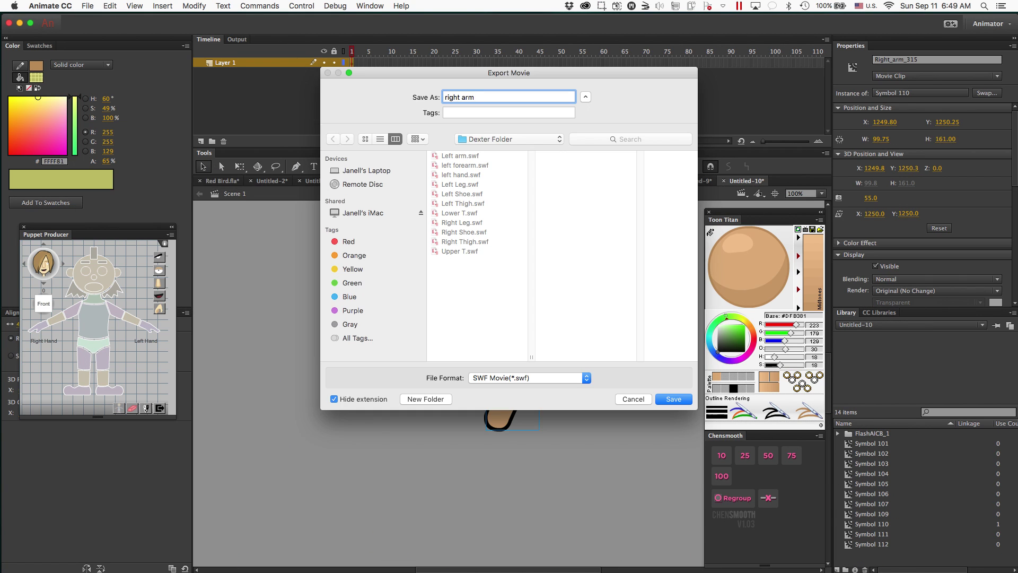
key("Return")
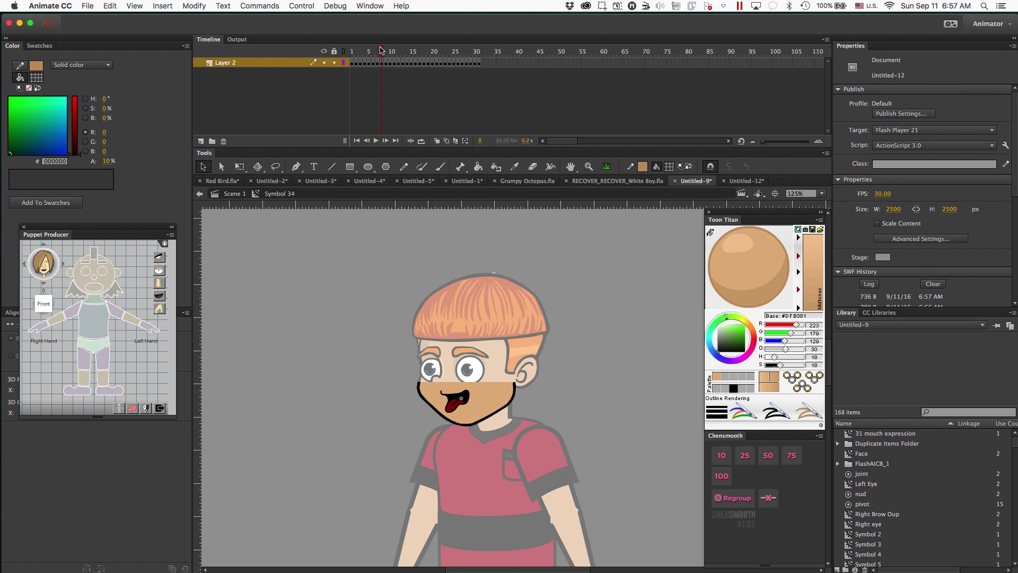
Center the stage in Untitled-9 and select all parts of the boy character with the joint markers for copying.
left_click(744, 183)
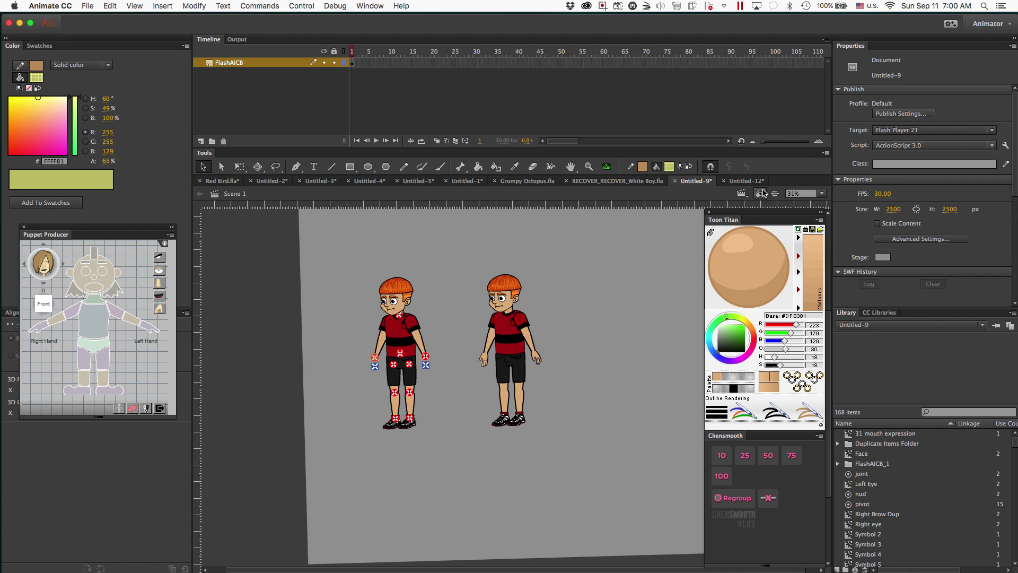
left_click(775, 194)
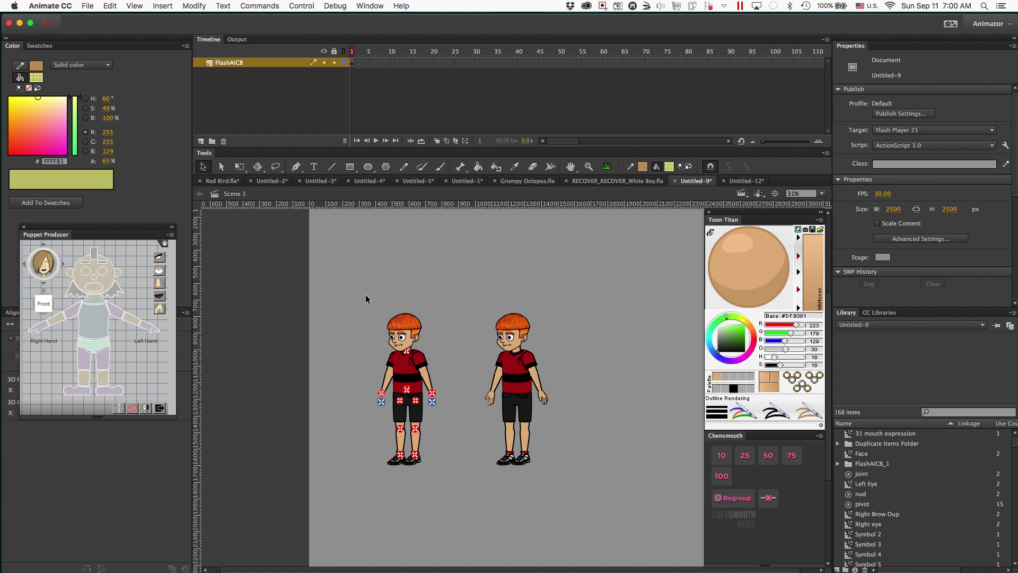
left_click_drag(366, 299, 458, 483)
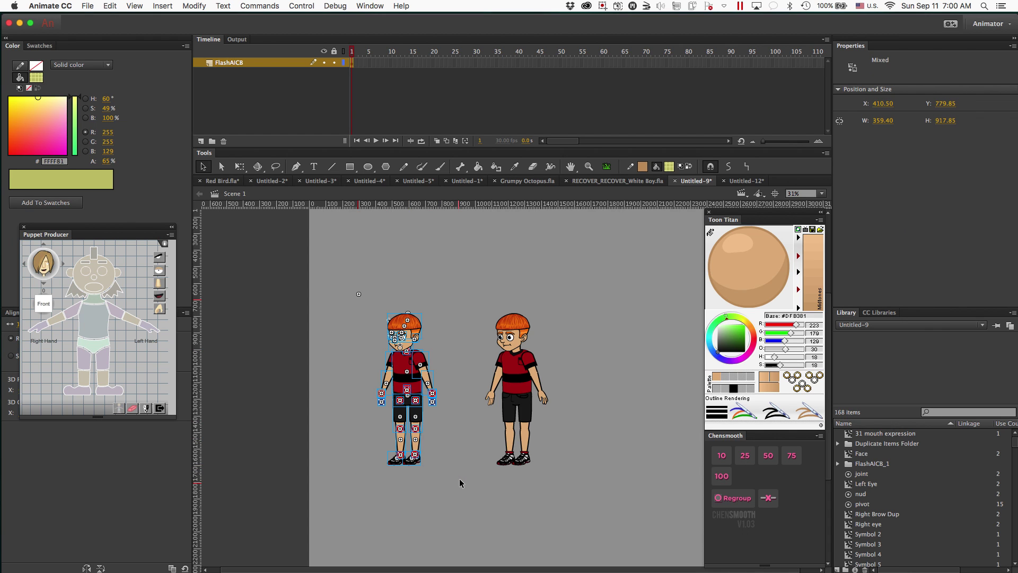
Replace the mouth on the stage of Untitled-12 with the copied boy character and its joint markers.
left_click(747, 182)
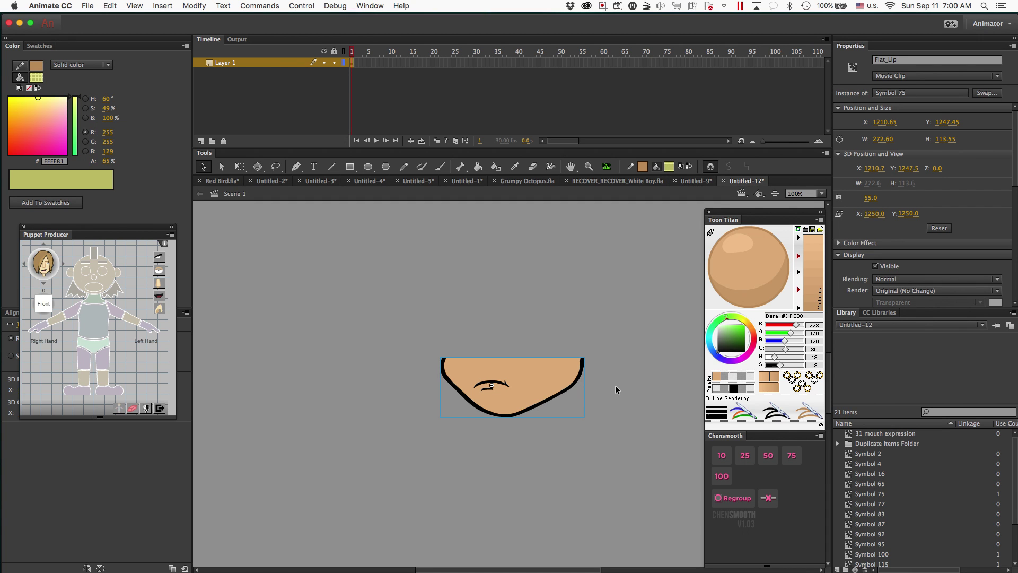
key("Delete")
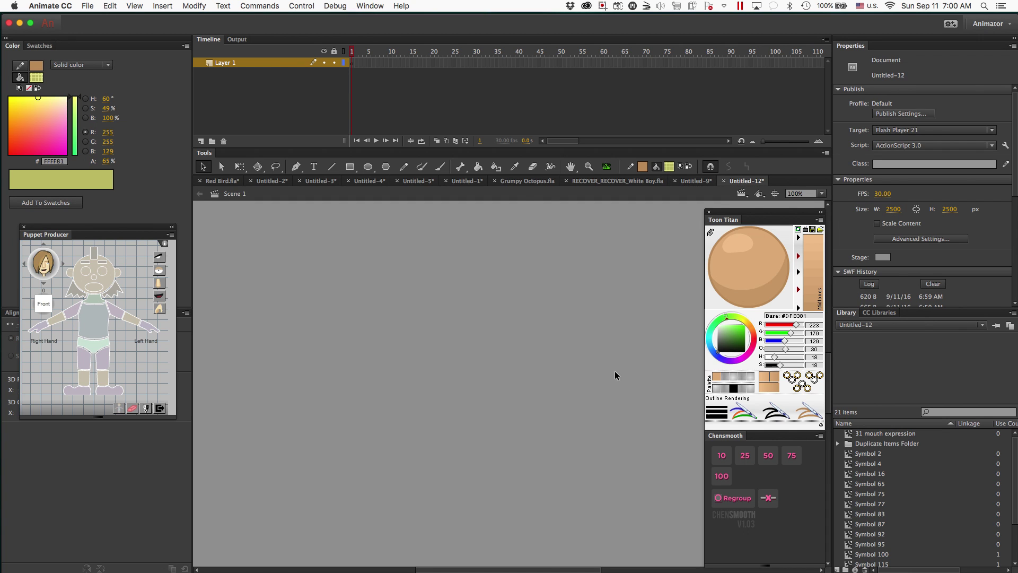
key("ctrl+v")
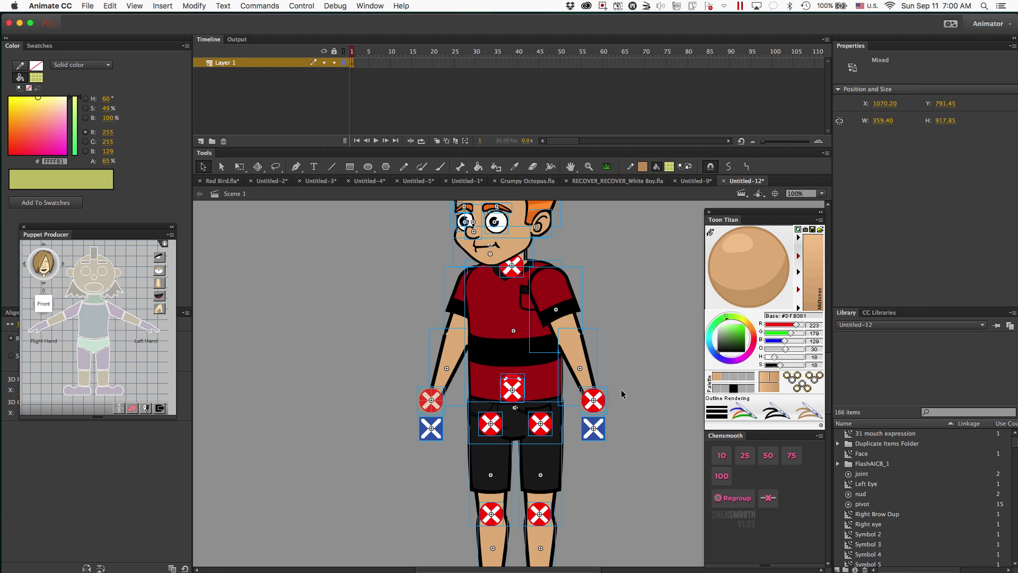
key("super+minus")
key("super+minus")
key("super+equal")
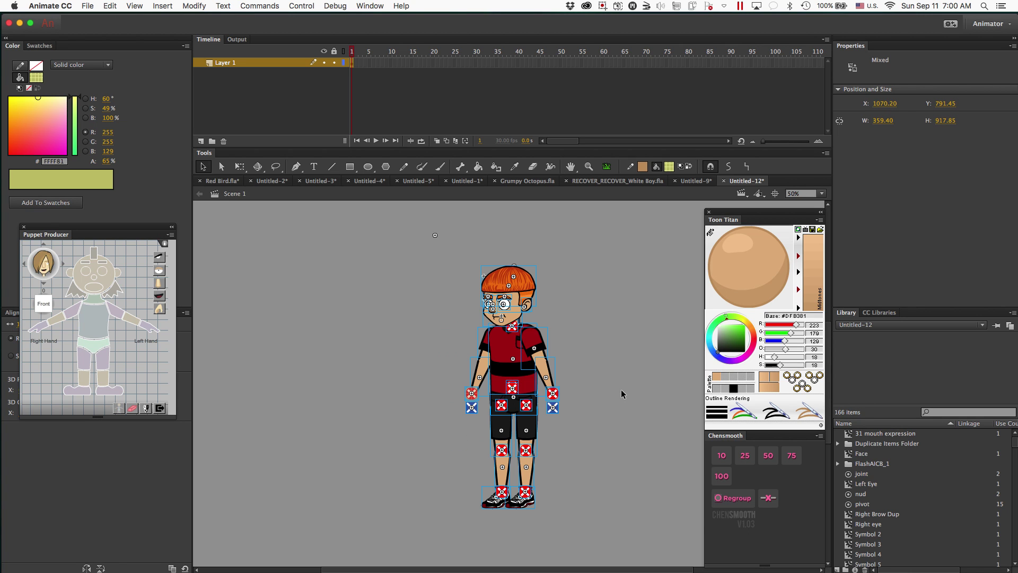
left_click(602, 391)
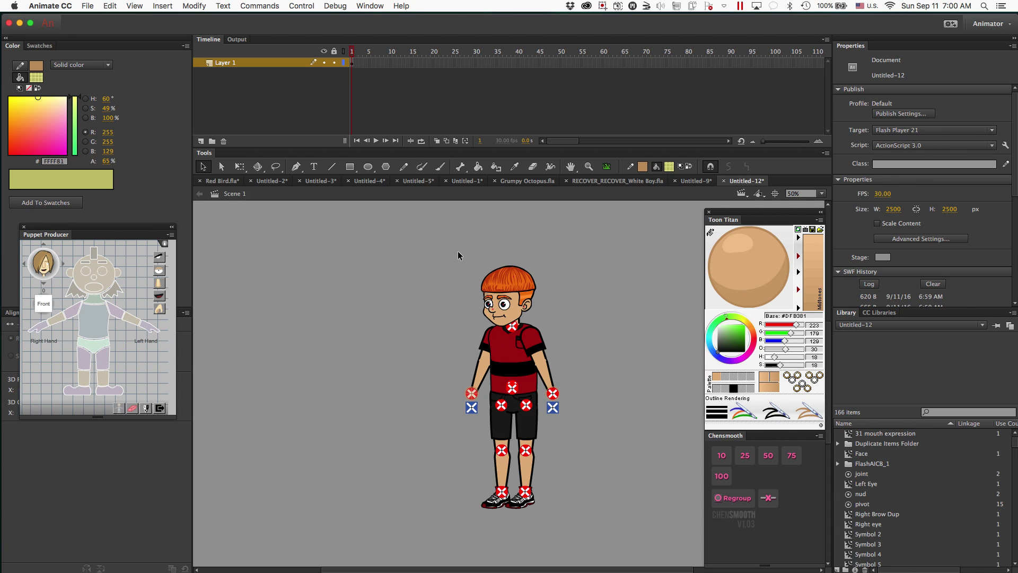
left_click_drag(460, 259, 568, 524)
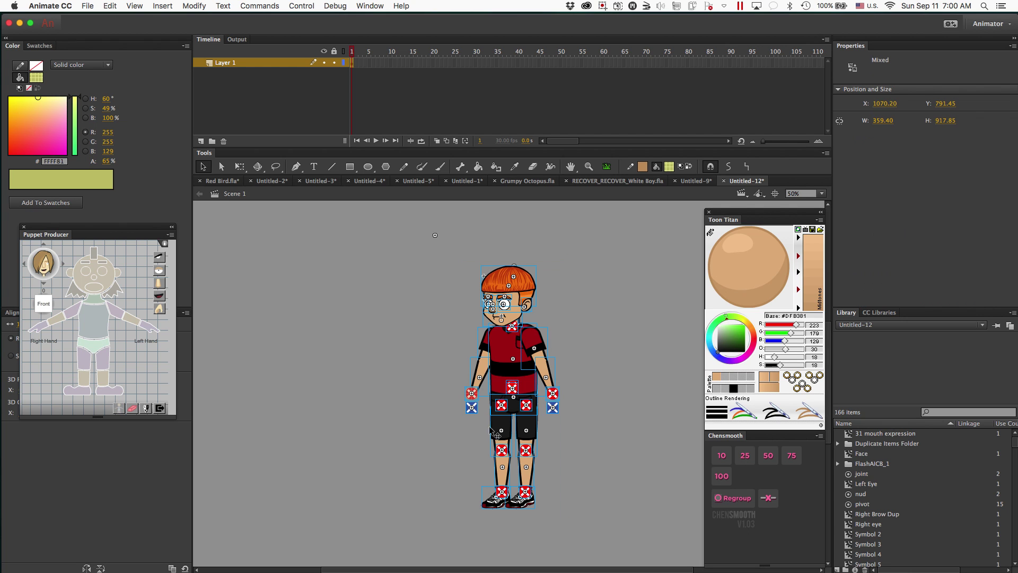
left_click(406, 284)
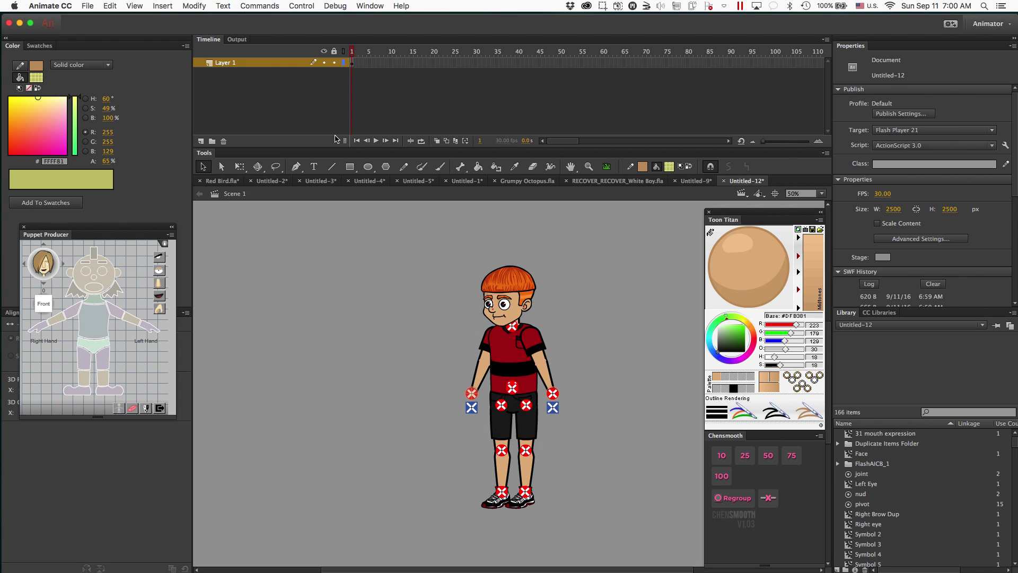
Export the assembled character as an SWF movie named "Template" in Dexter Folder.
left_click(90, 5)
mouse_move(141, 153)
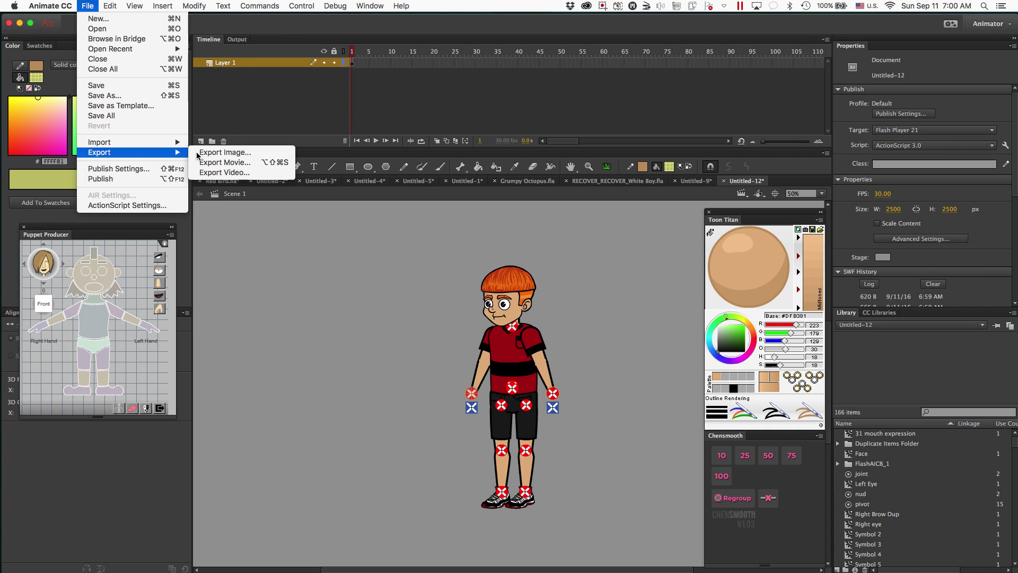
left_click(242, 167)
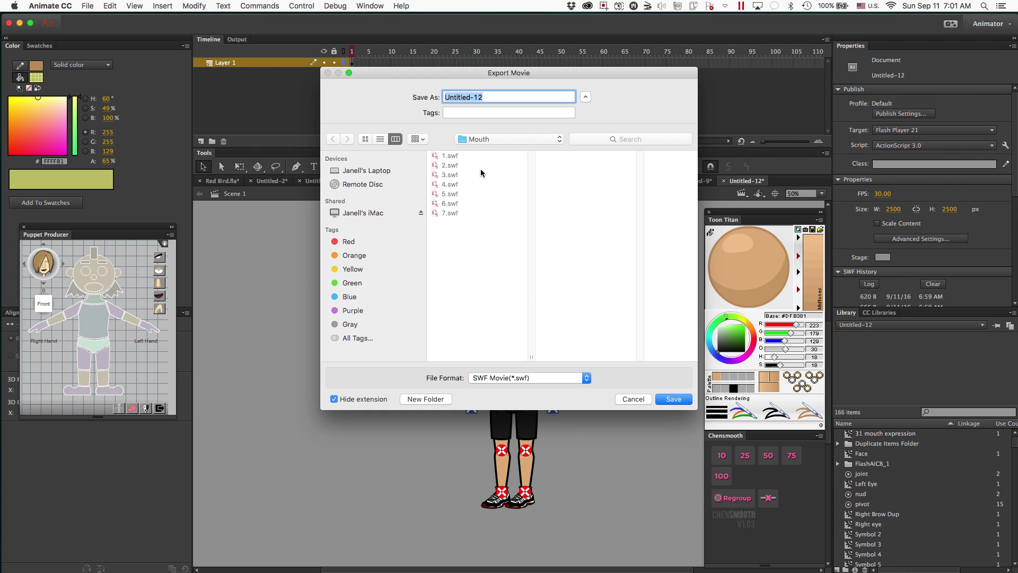
left_click(500, 139)
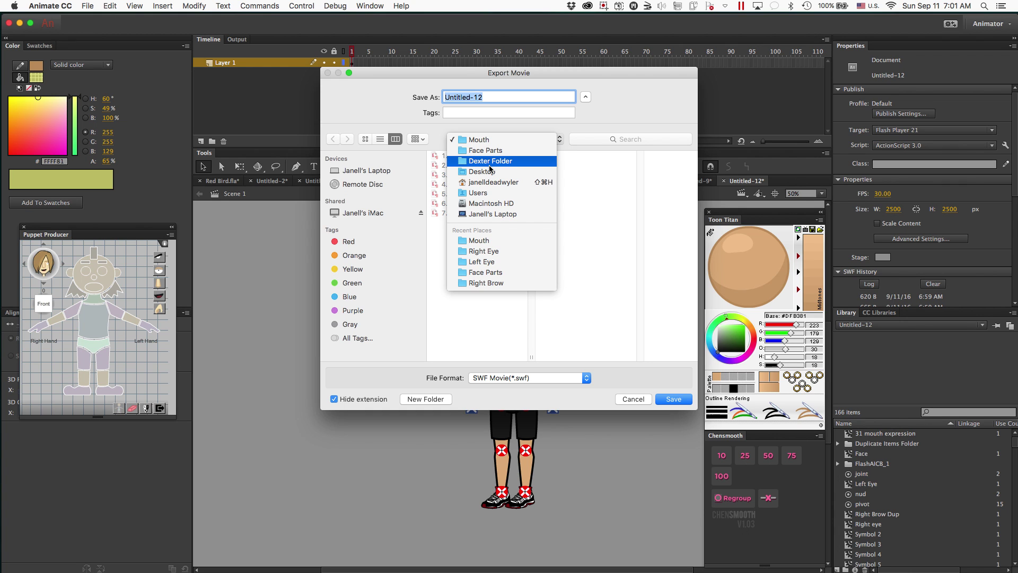
left_click(489, 165)
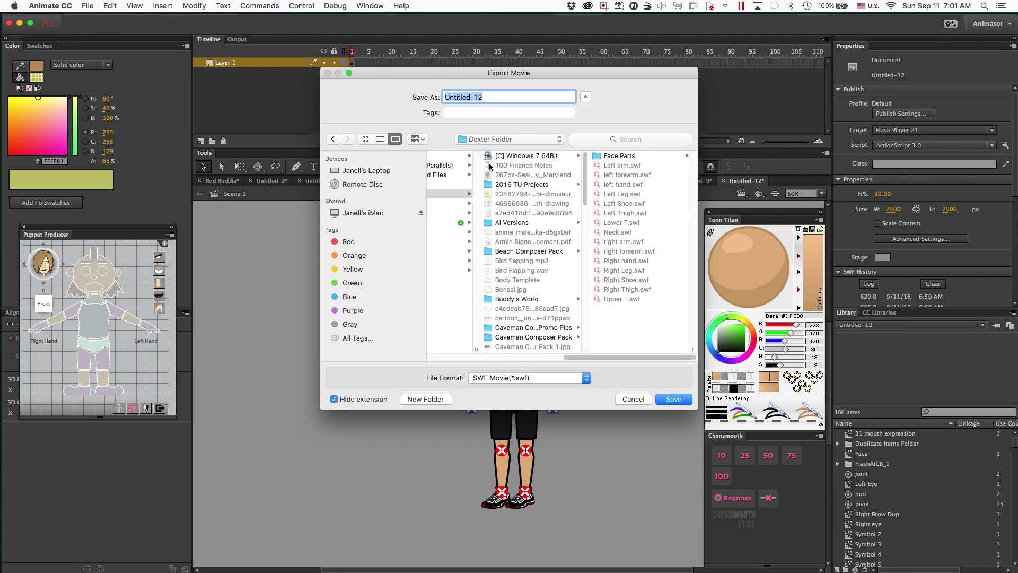
type("Template")
key("Return")
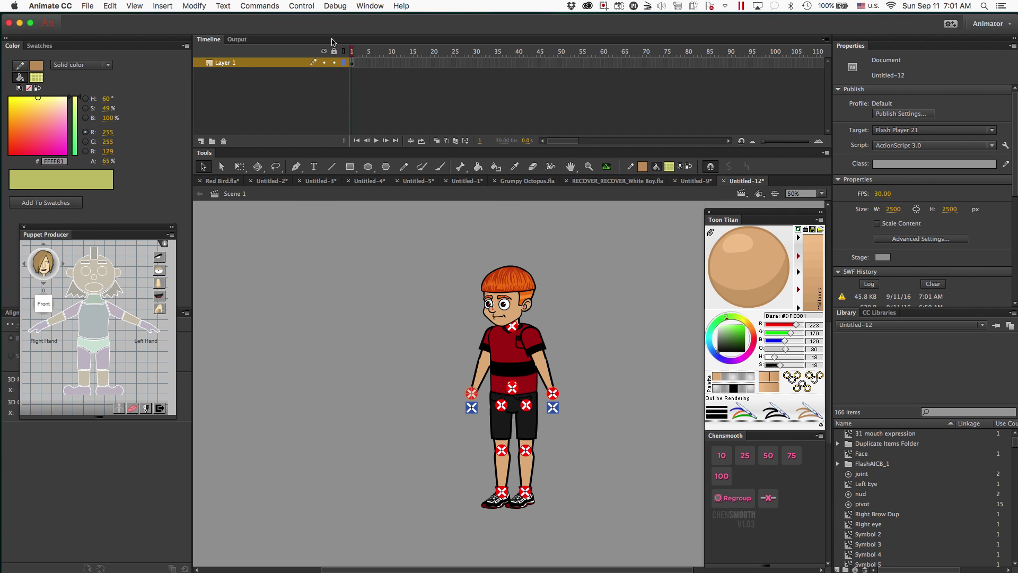
Minimize Animate and switch to CrazyTalk Animator 3.
left_click(20, 23)
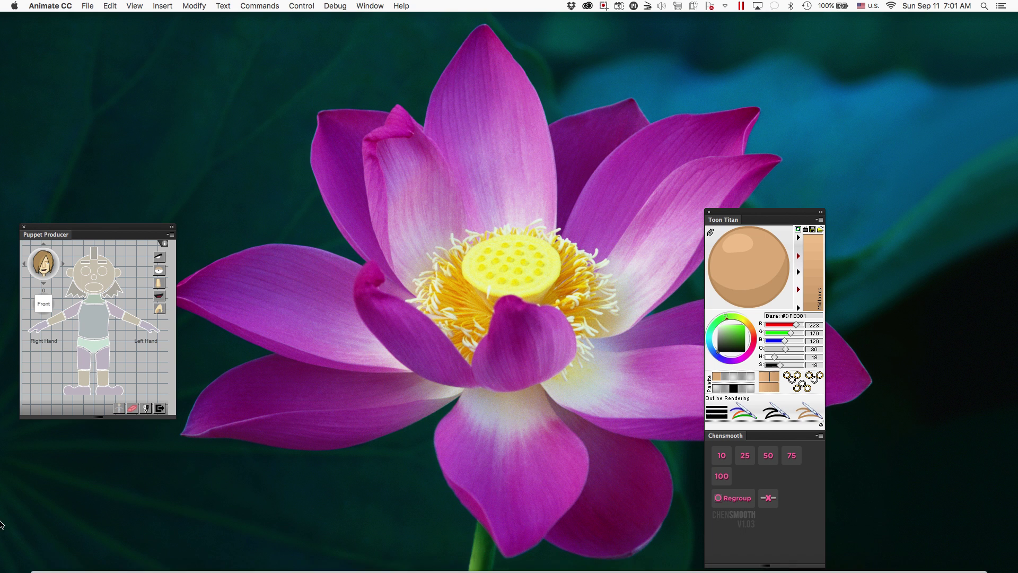
mouse_move(143, 571)
left_click(534, 551)
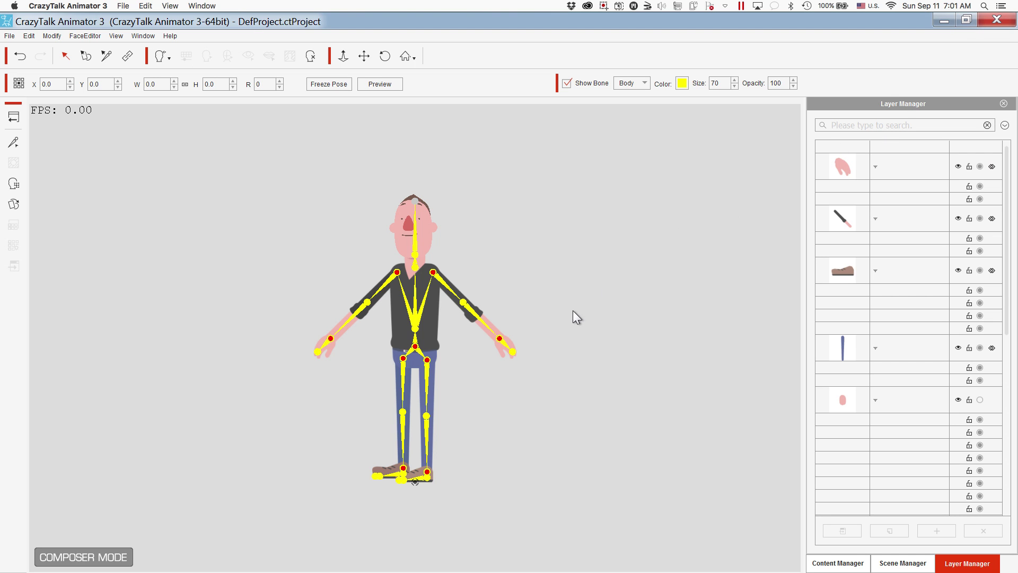
Examine the dummy character's hip bone, the sprite editing tools and the skeleton of the torso and arms up close.
left_click(416, 348)
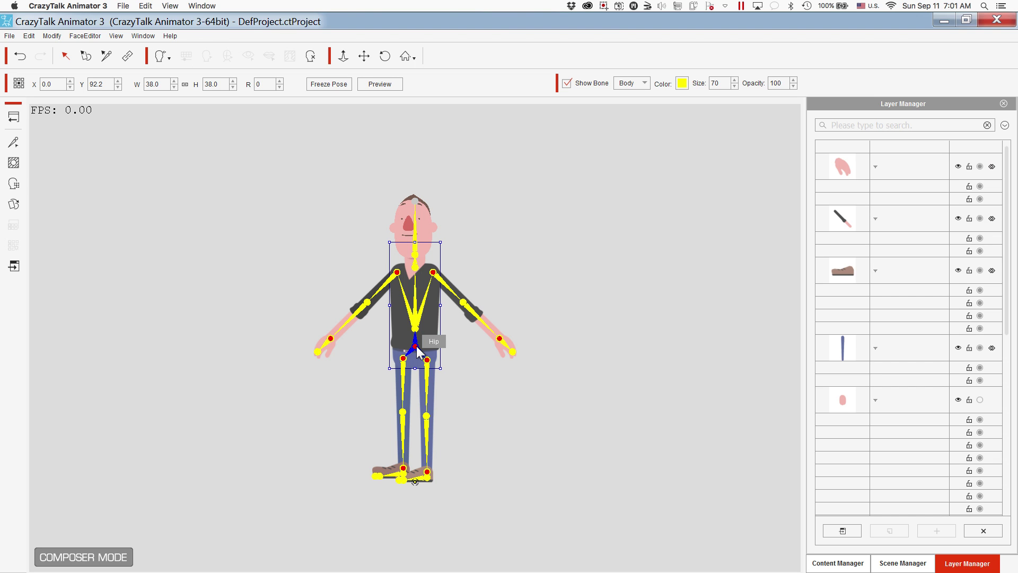
left_click(12, 207)
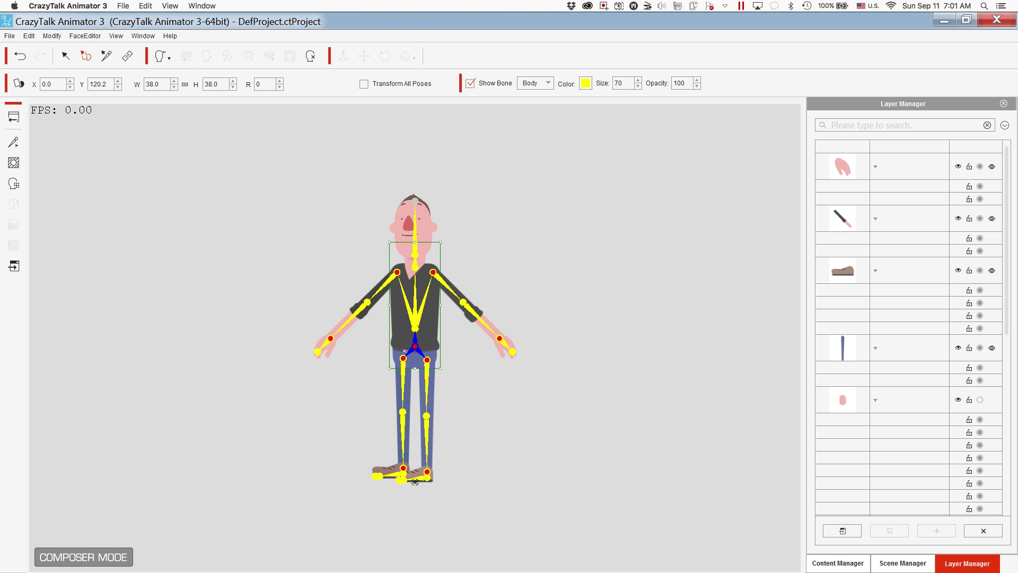
left_click(14, 184)
left_click_drag(136, 184, 122, 114)
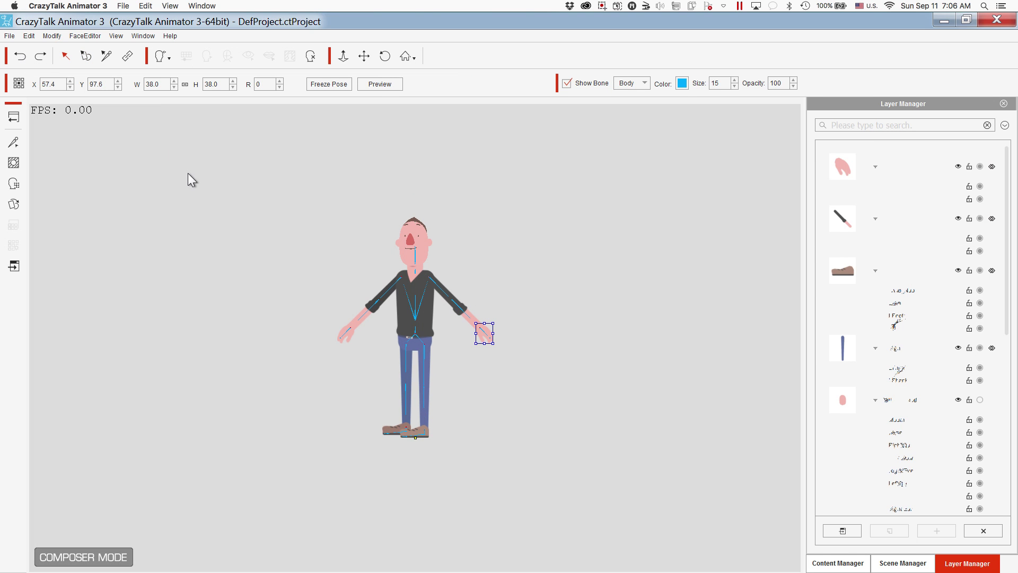
left_click(364, 56)
scroll(341, 200, "up", 2)
scroll(341, 201, "up", 4)
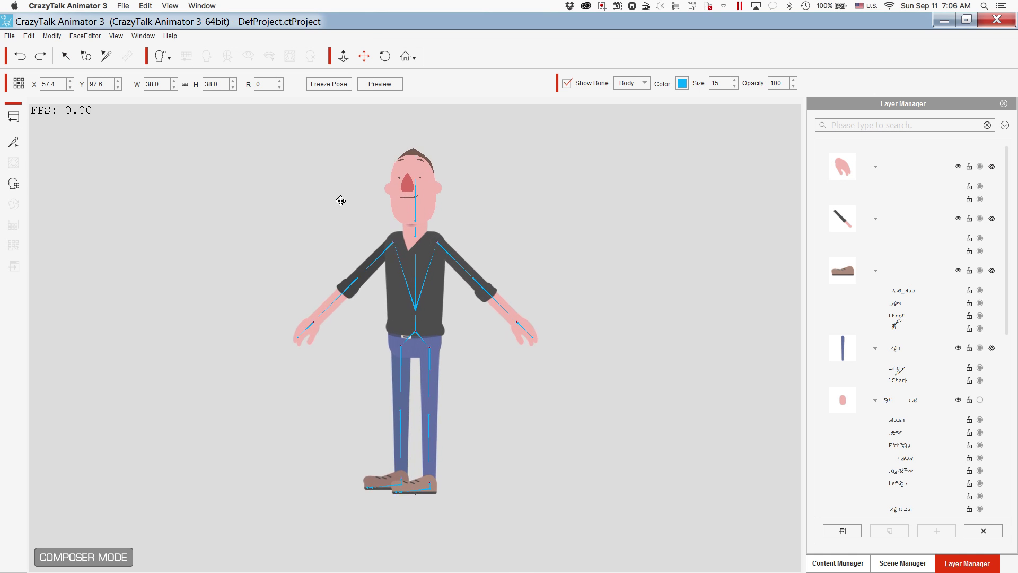
scroll(341, 200, "up", 1)
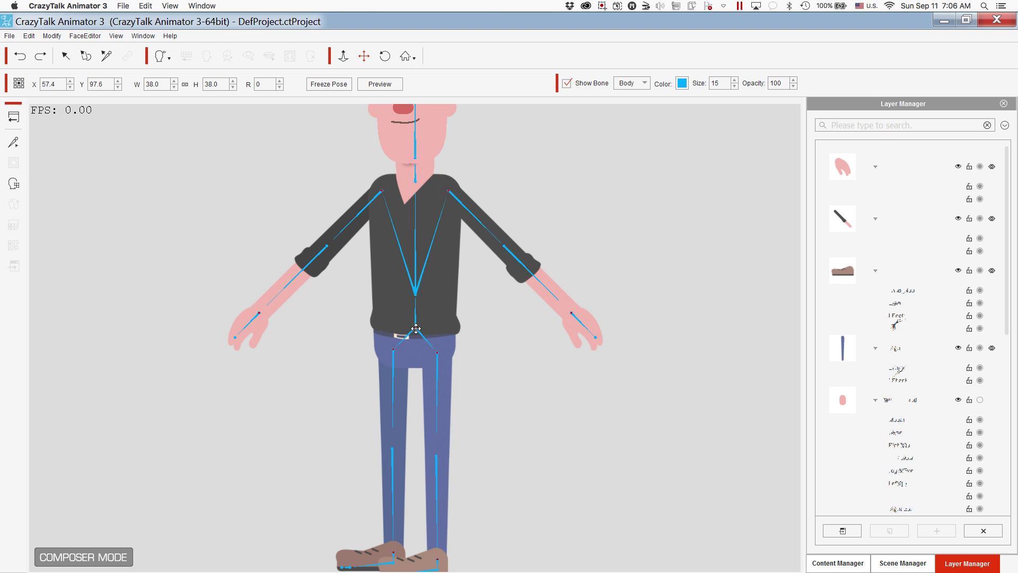
left_click(66, 56)
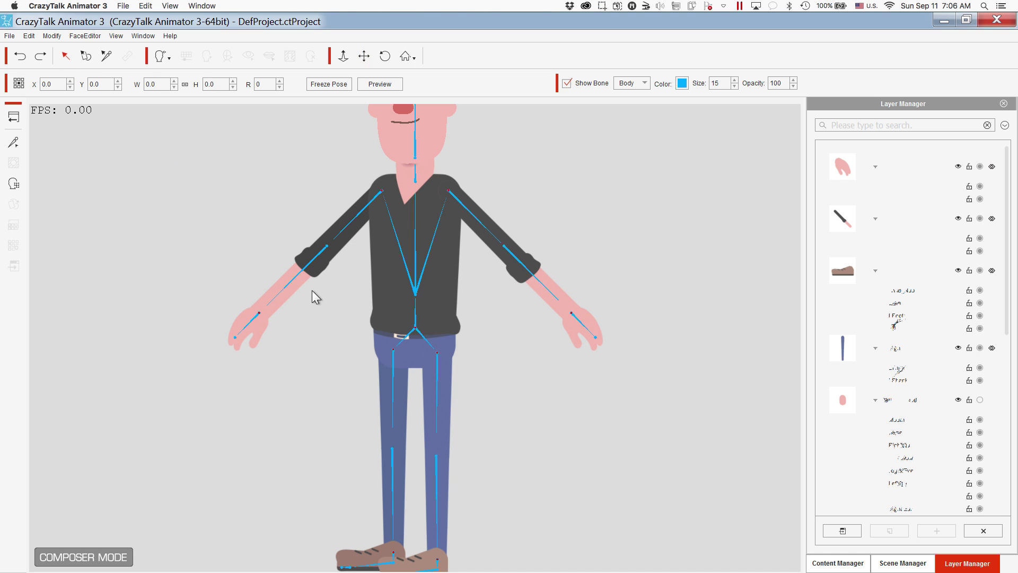
Replace the dummy's Hip sprite with the Template SWF from Dexter Folder, accepting the import.
left_click(416, 329)
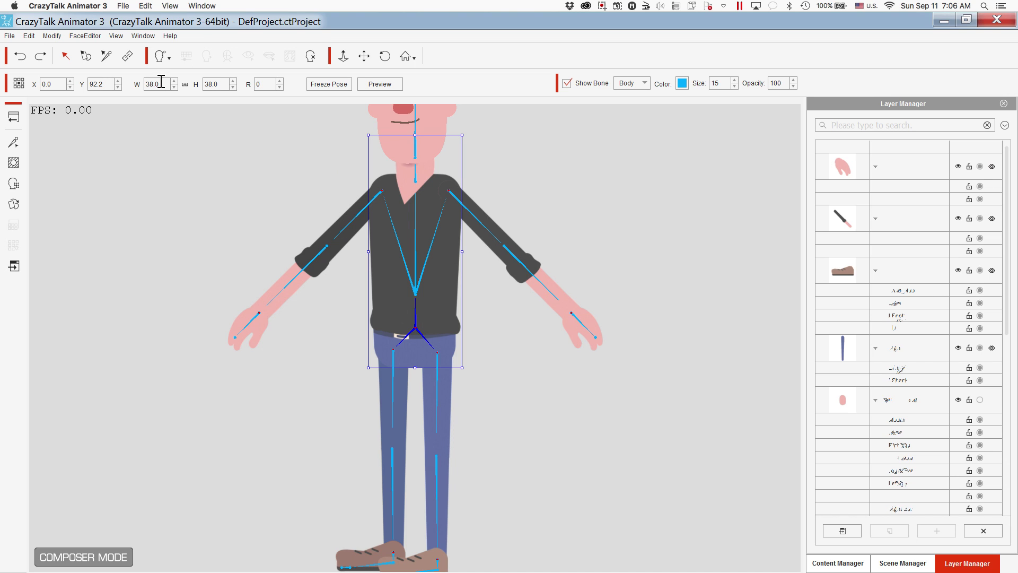
left_click(15, 204)
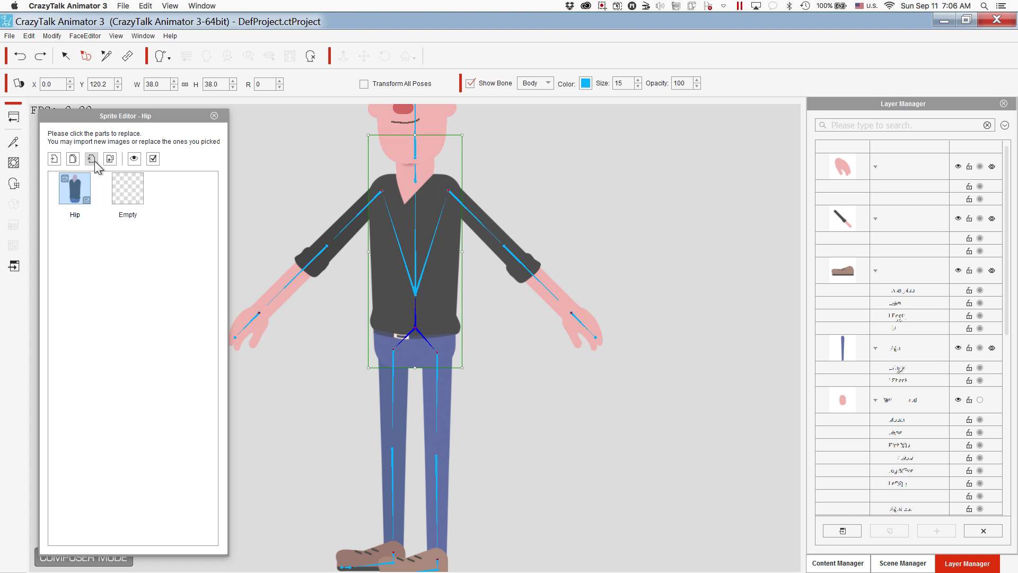
left_click(110, 159)
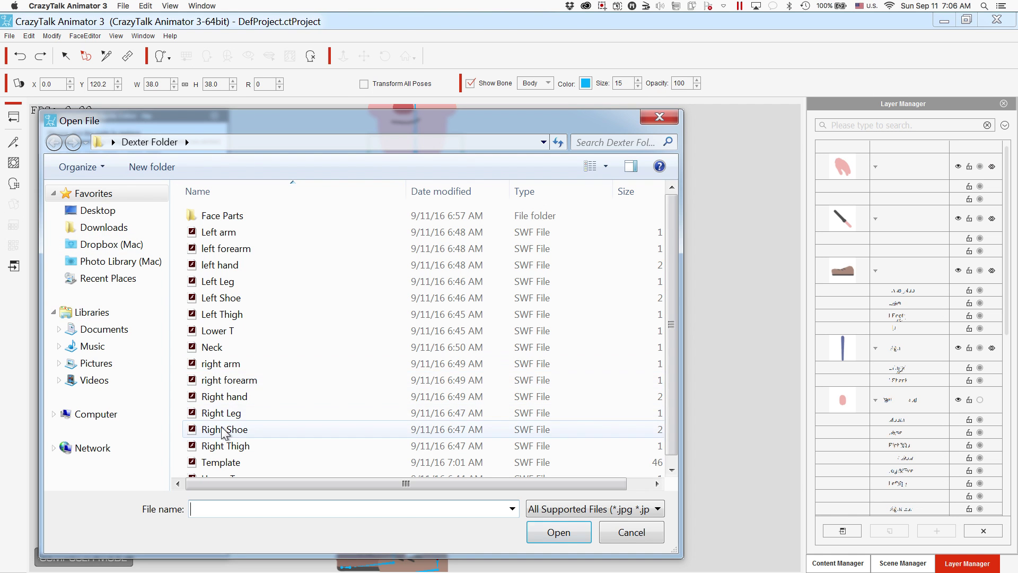
double_click(220, 464)
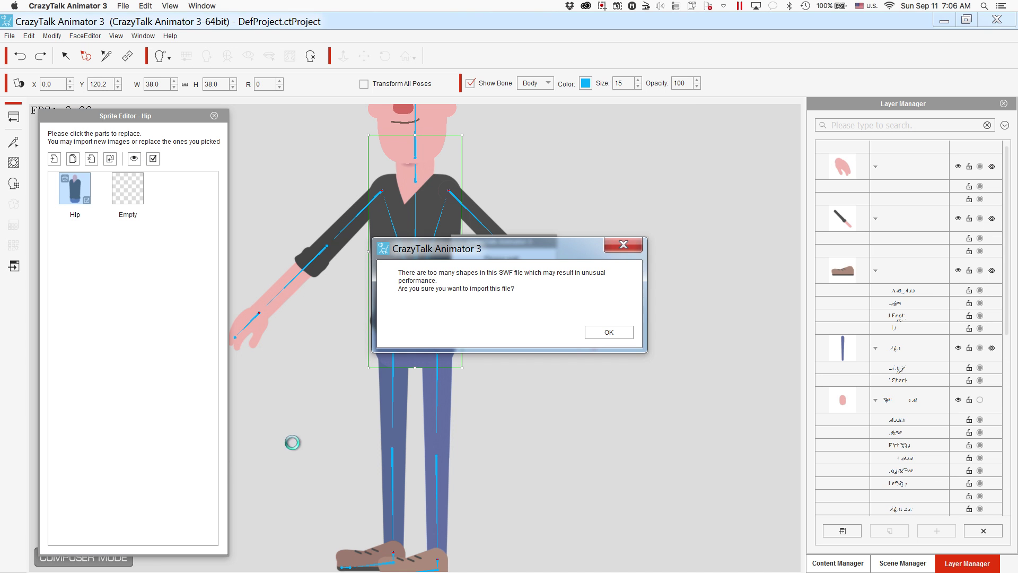
left_click(605, 332)
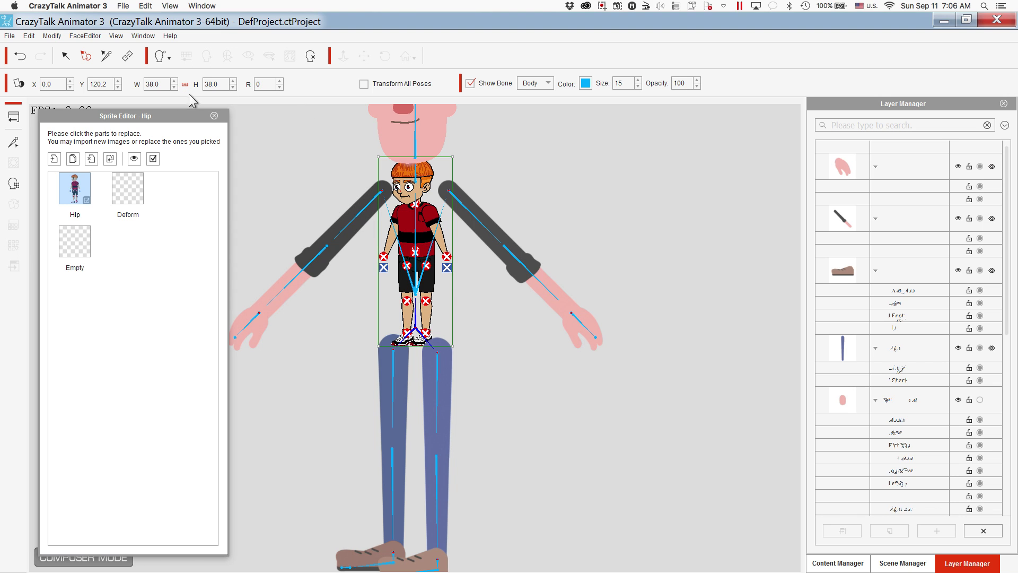
Scale the imported Hip sprite to 100 in width and height and close the Sprite Editor.
left_click_drag(161, 84, 139, 90)
type("100")
key("Return")
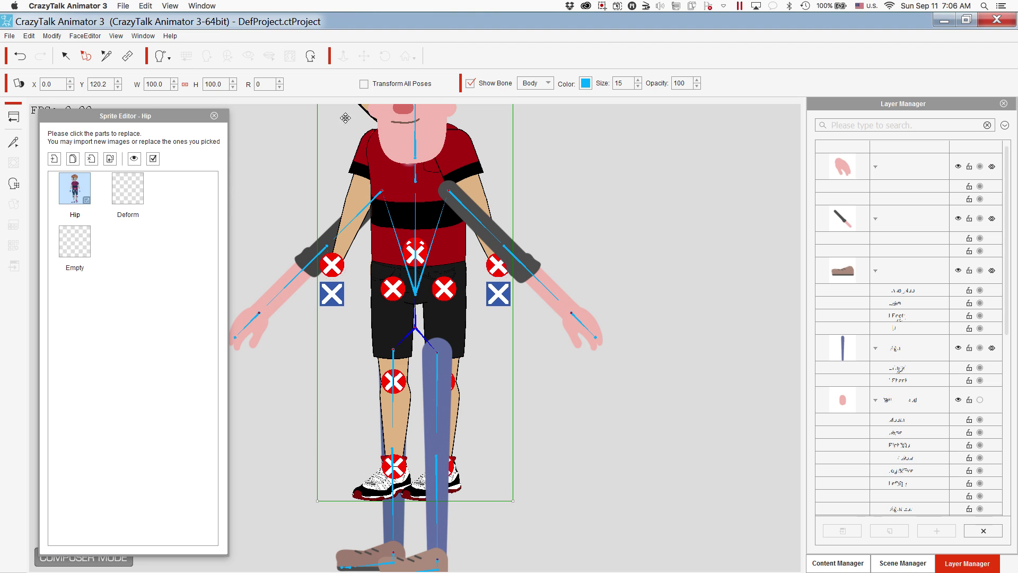
left_click(215, 116)
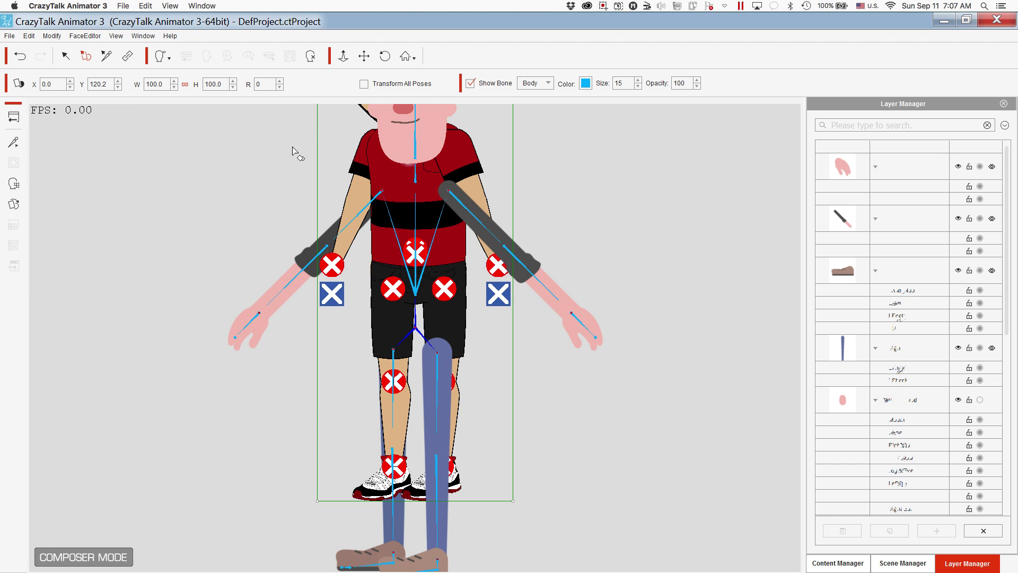
Move the hip and torso bone joints up onto the boy's waist marker, with the torso joint just above the hip joint.
left_click(364, 56)
scroll(233, 256, "down", 1)
scroll(232, 257, "down", 2)
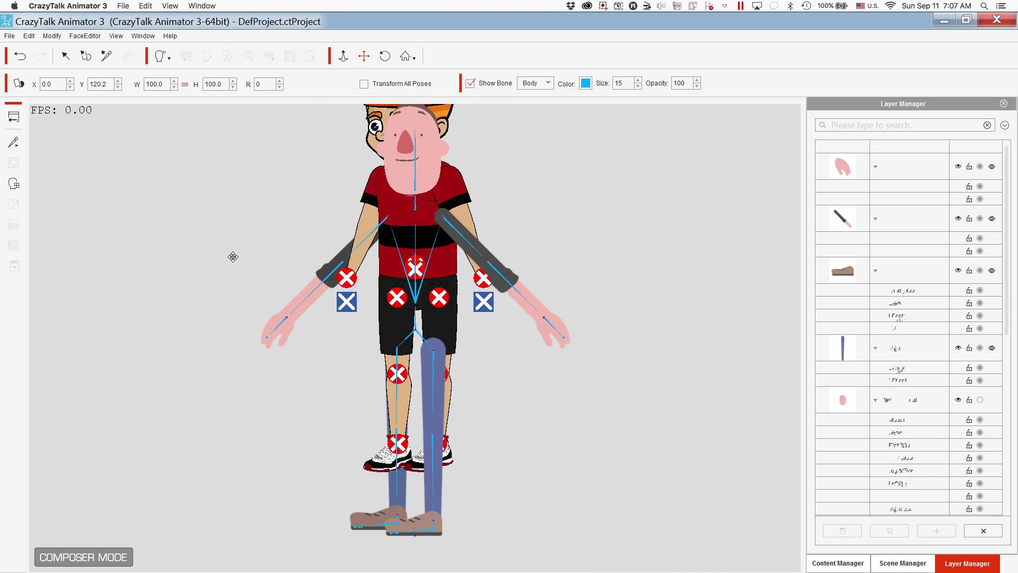
scroll(233, 256, "down", 1)
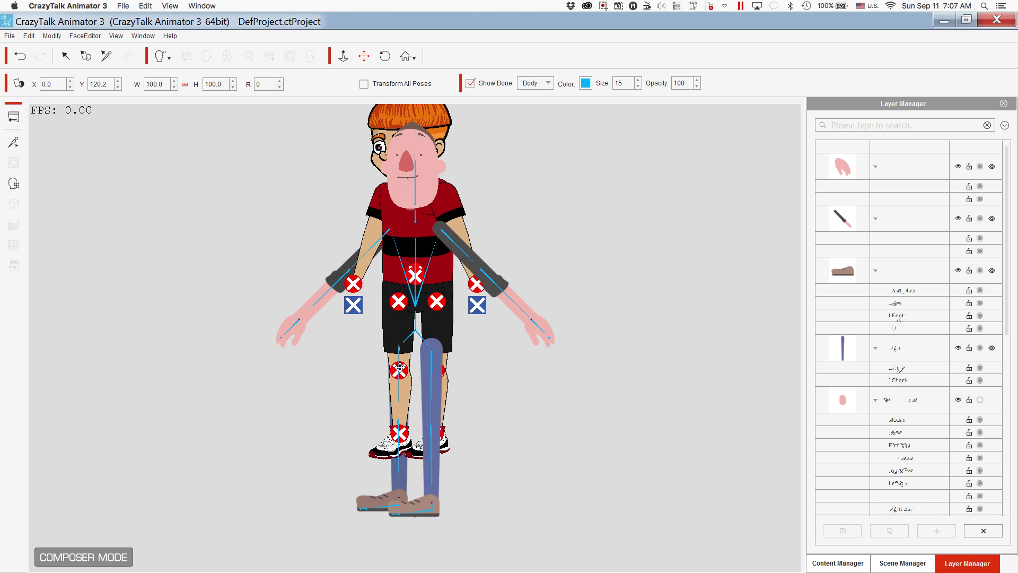
scroll(422, 290, "up", 3)
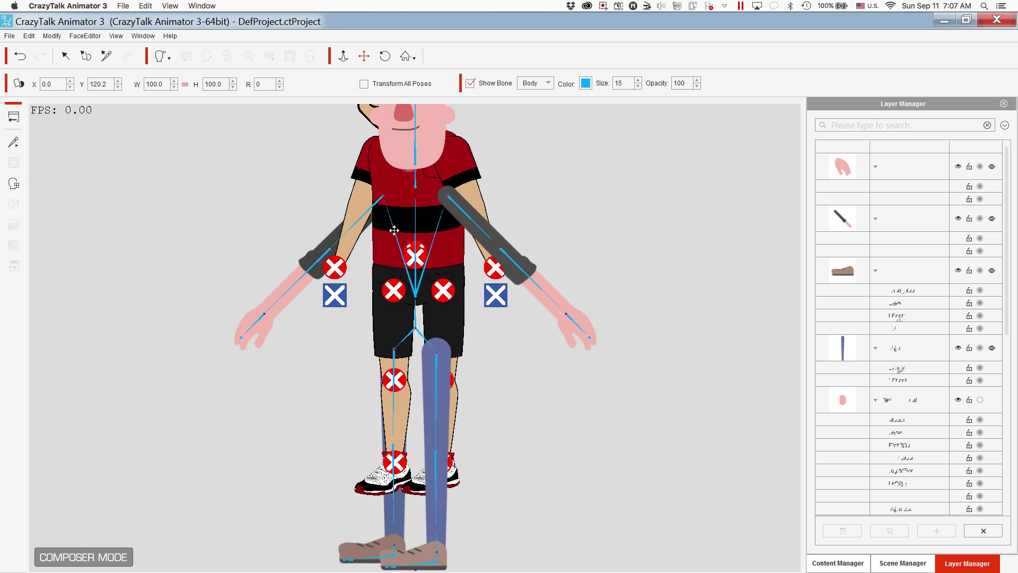
left_click(107, 56)
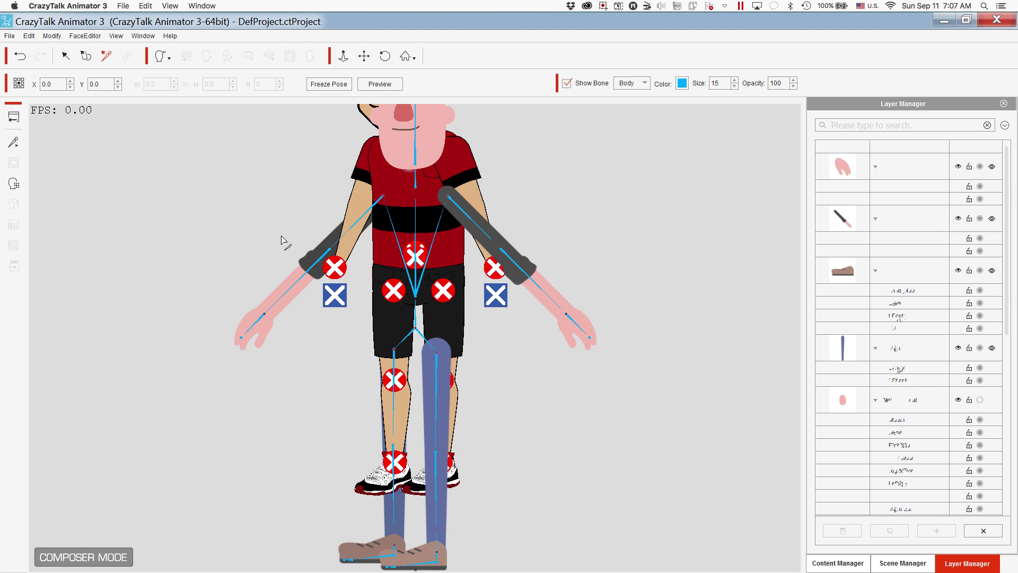
left_click(415, 298)
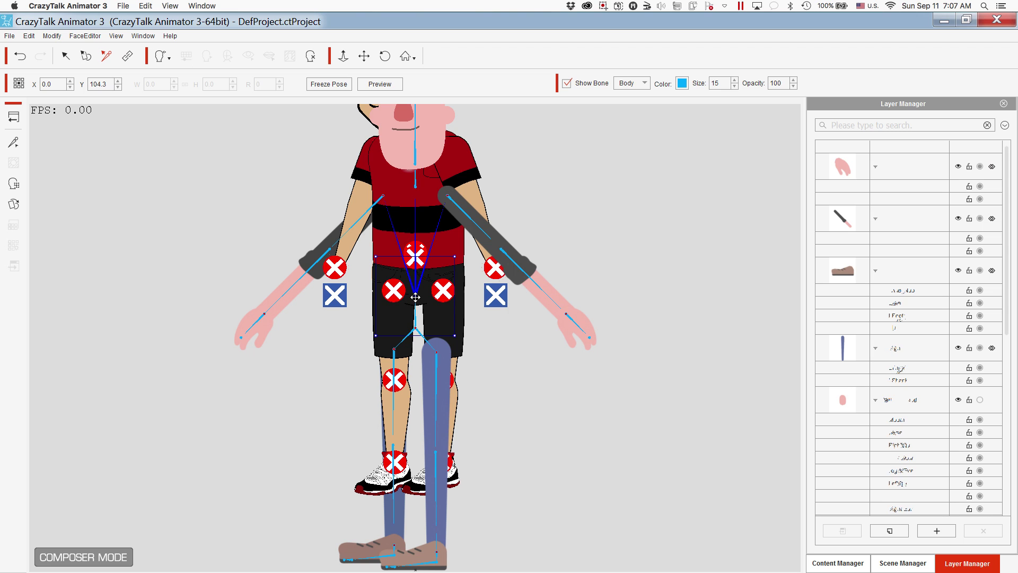
left_click_drag(416, 298, 416, 255)
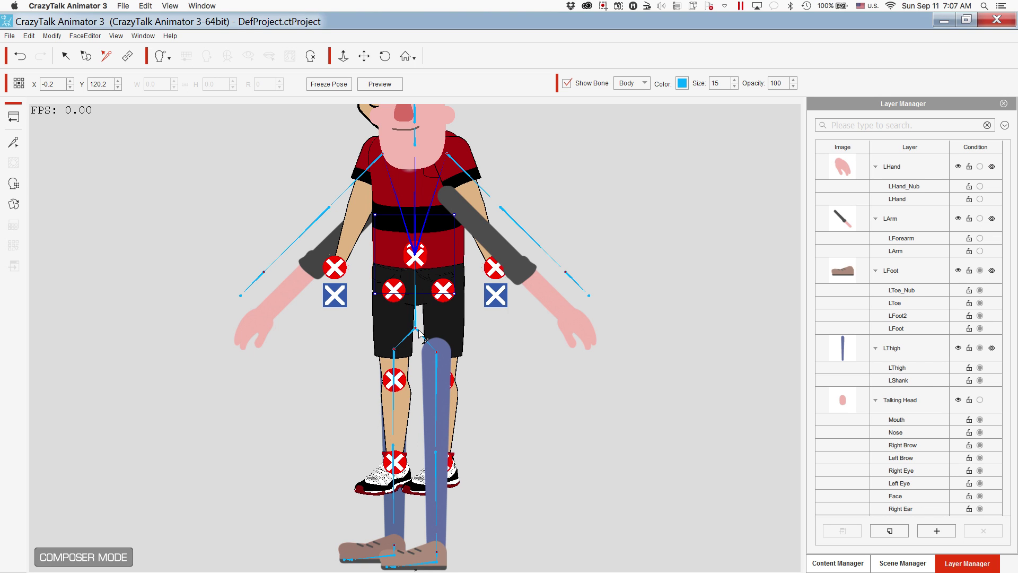
left_click(417, 329)
left_click_drag(416, 330, 417, 258)
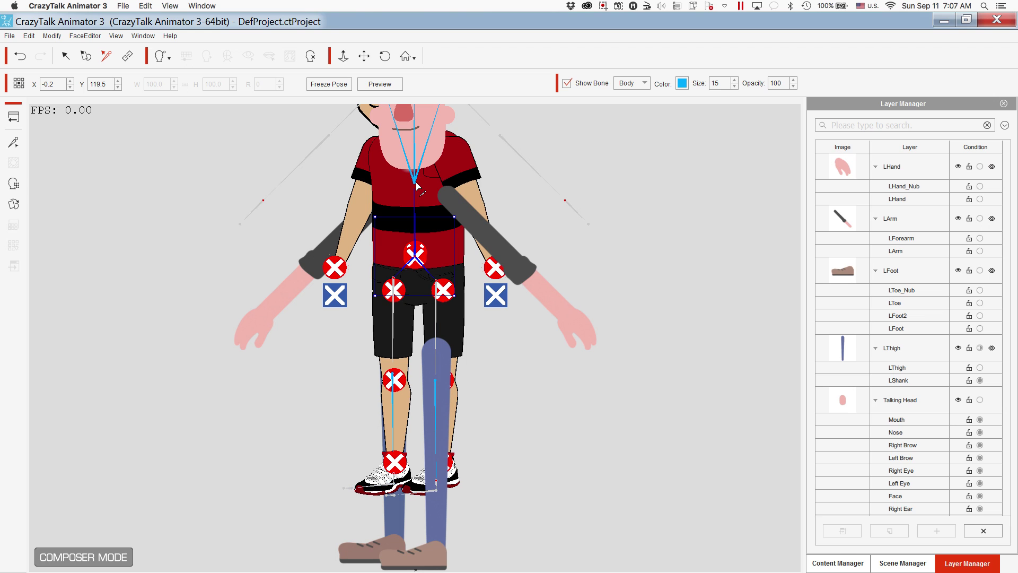
left_click_drag(416, 185, 417, 250)
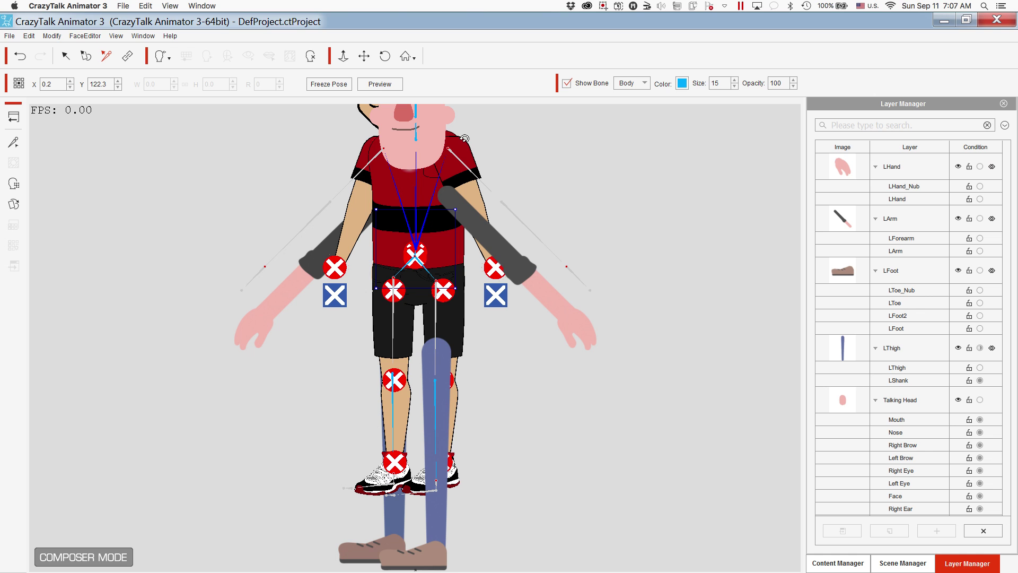
Fine-tune the waist joints, centring the hip joint at about X -0.1, Y 118.9 and the torso joint at about X -0.1, Y 121.3.
left_click(364, 57)
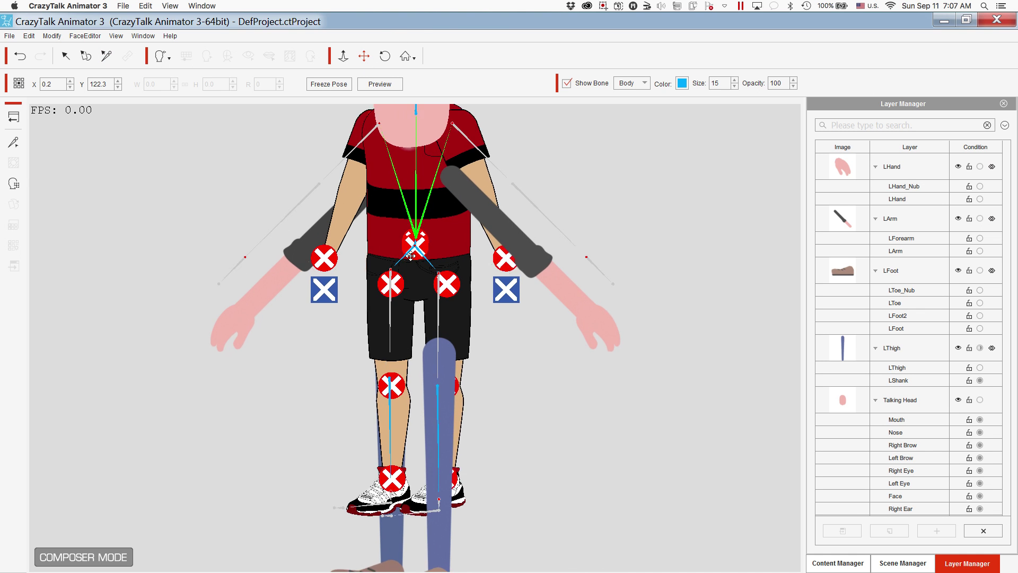
scroll(411, 256, "up", 6)
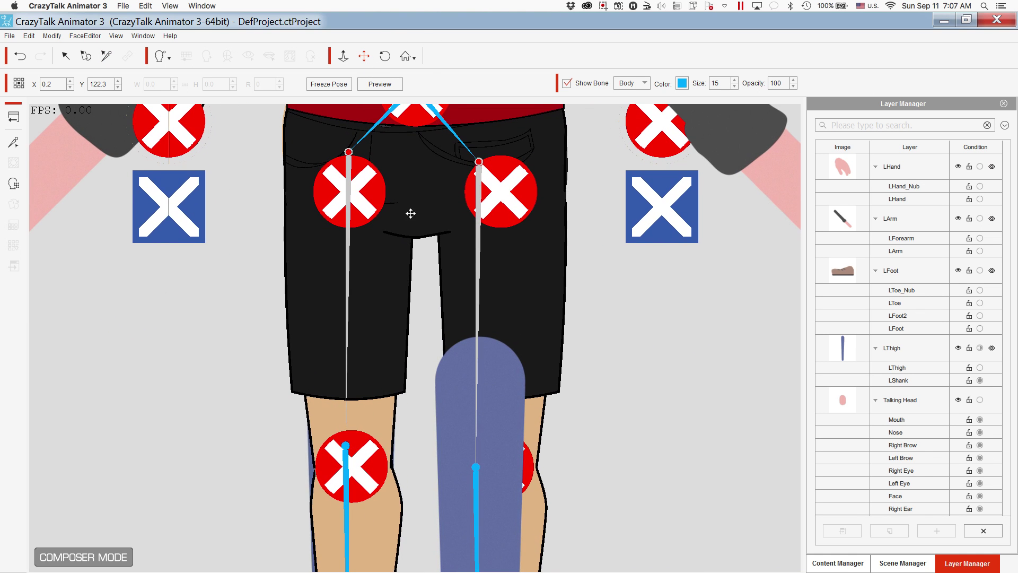
left_click_drag(411, 214, 431, 391)
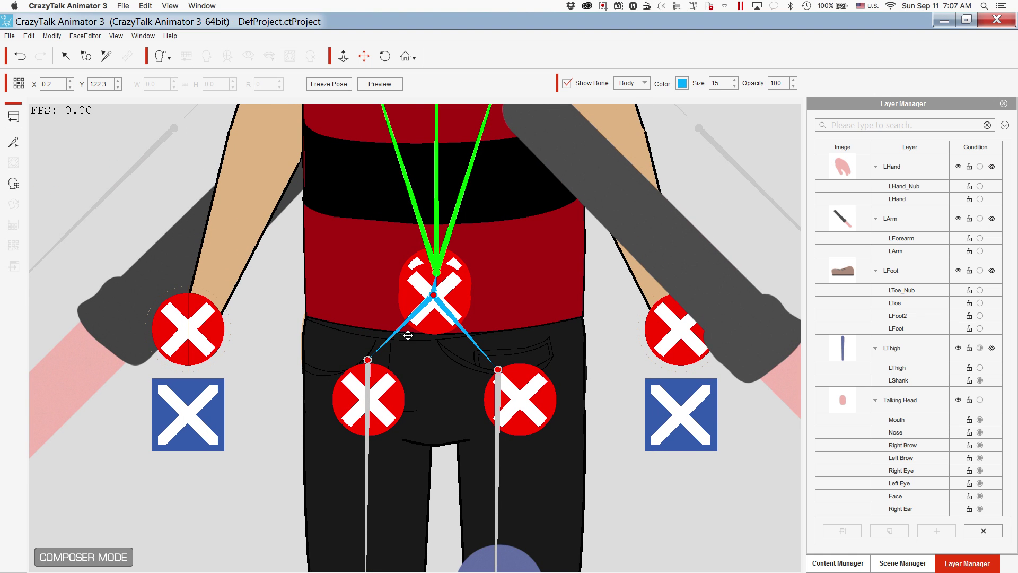
left_click(441, 296)
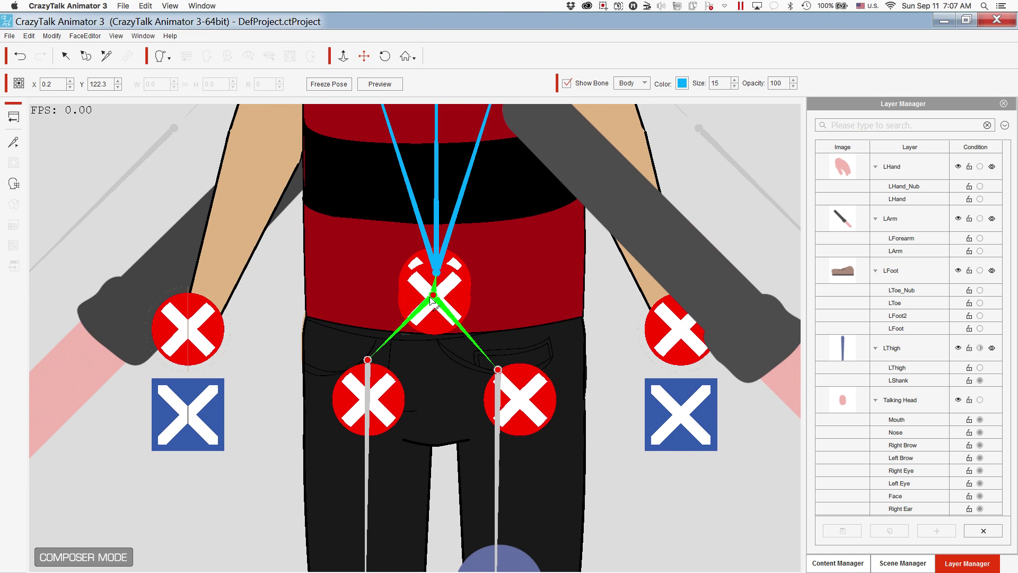
left_click(433, 300)
left_click_drag(433, 299, 434, 299)
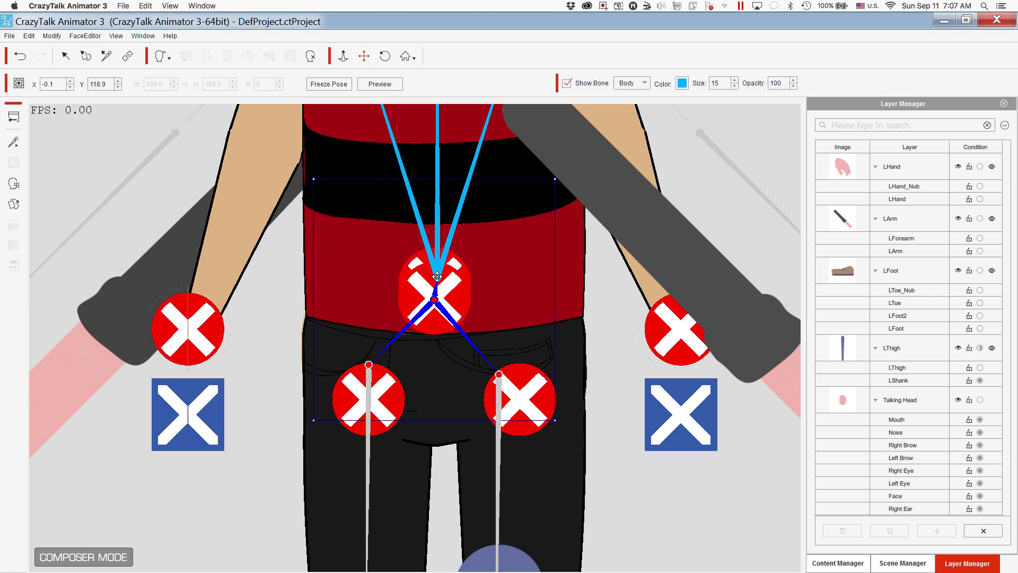
left_click(435, 277)
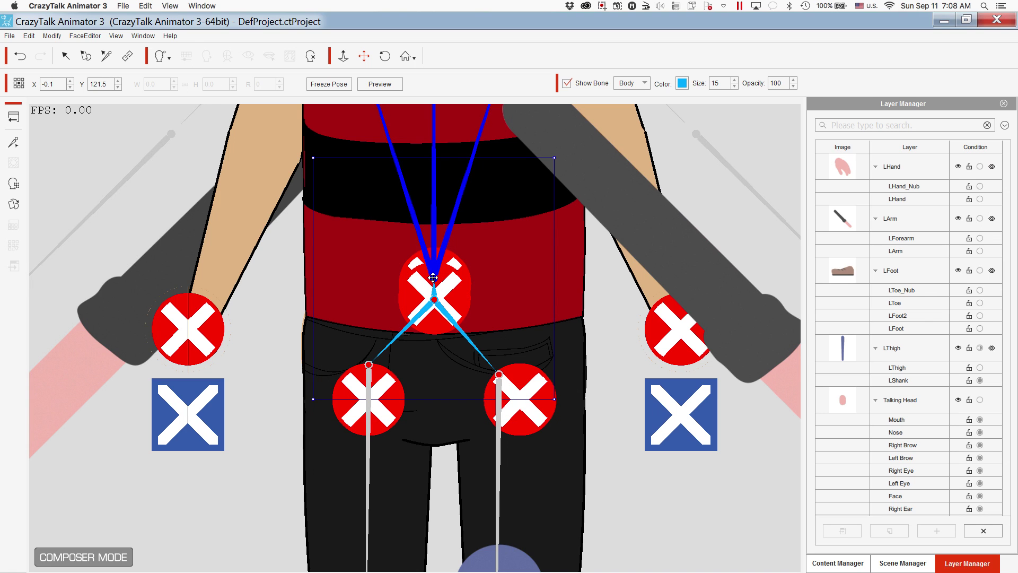
left_click_drag(433, 277, 433, 279)
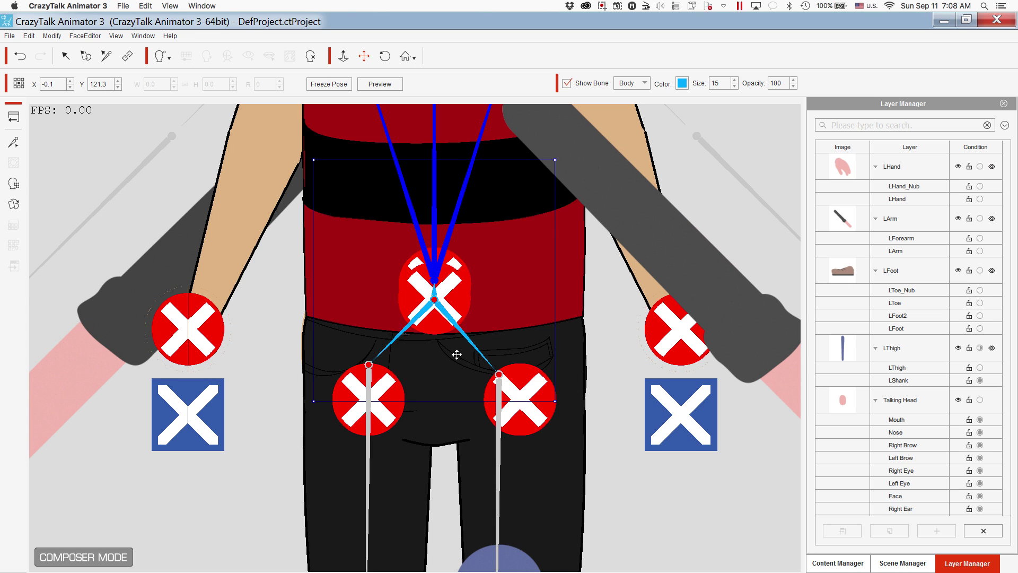
Place both thigh joints on the centres of the two hip markers on the shorts.
left_click_drag(499, 378, 520, 400)
left_click_drag(369, 366, 368, 398)
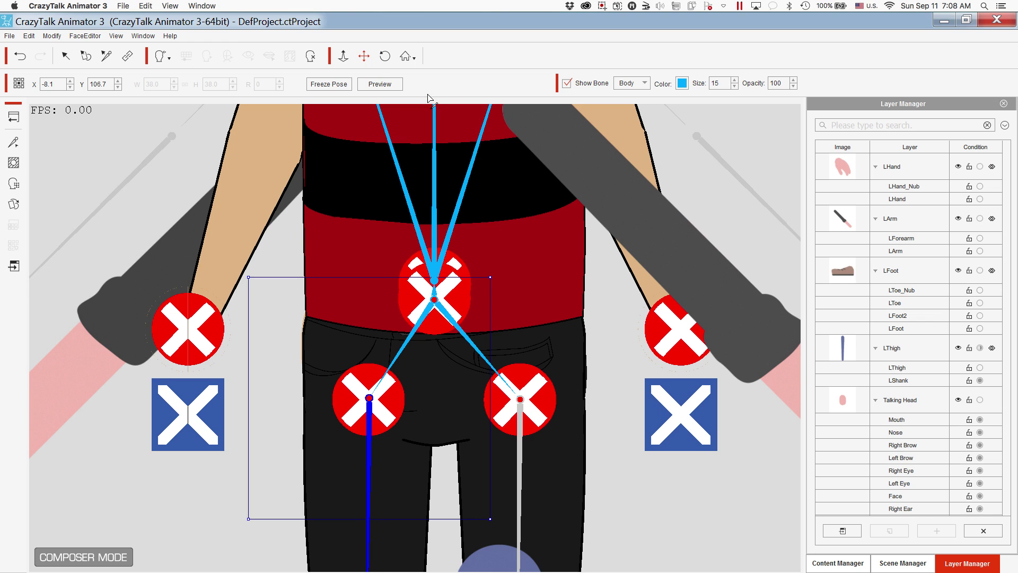
Hide the dummy's LThigh sprite that covers the boy's knee marker.
left_click(371, 110)
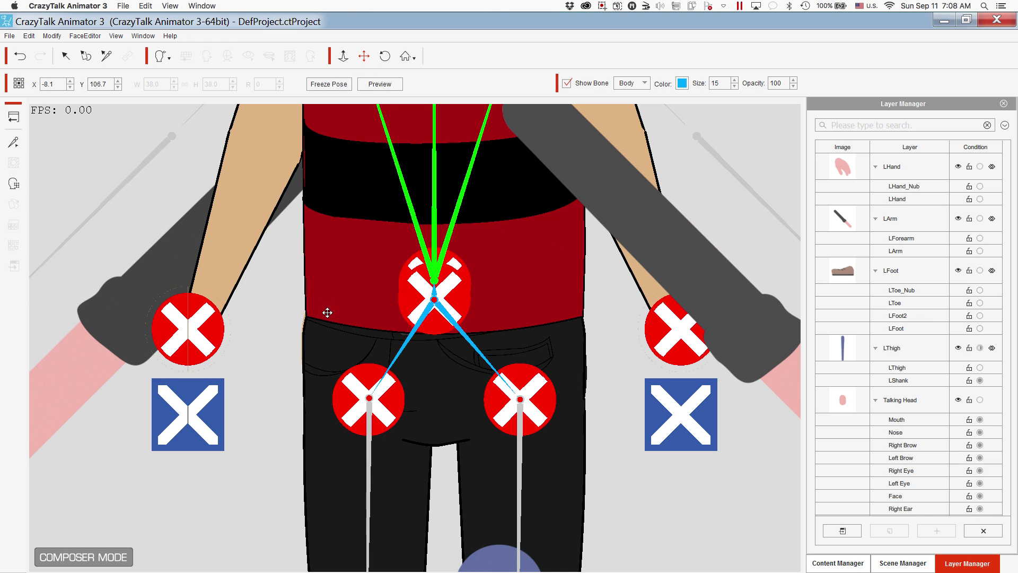
left_click_drag(328, 312, 307, 150)
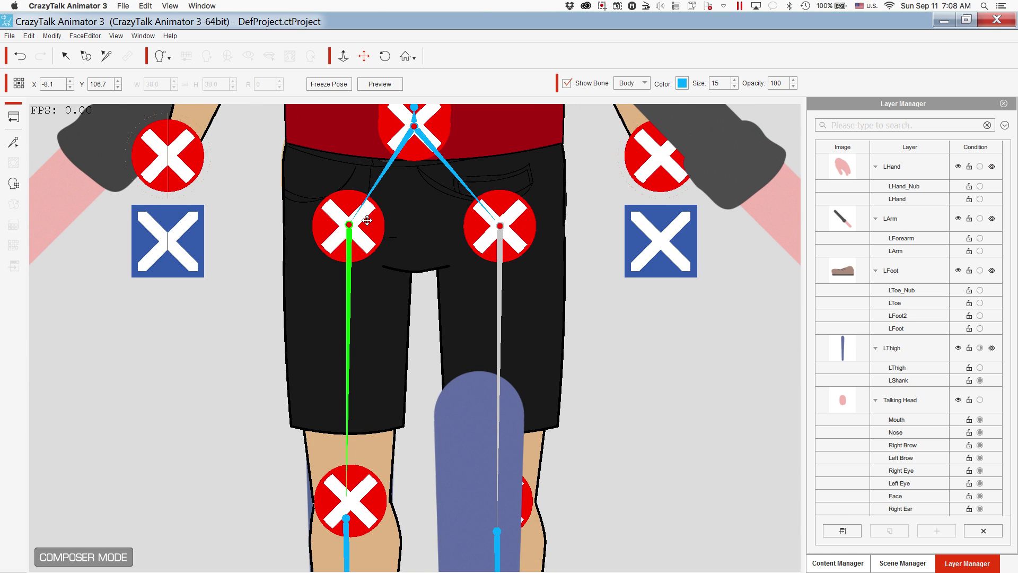
left_click_drag(401, 347, 375, 216)
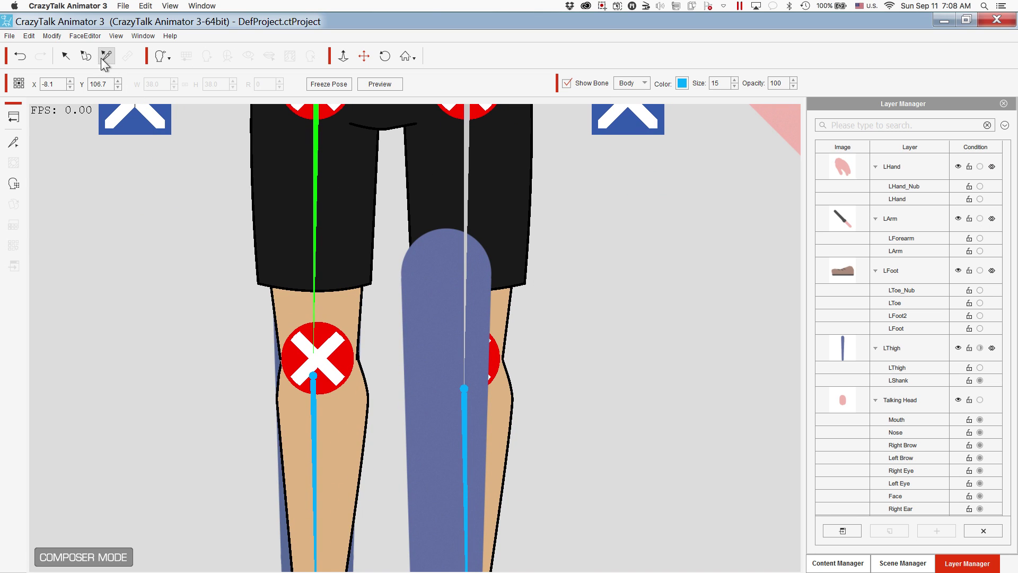
left_click(66, 56)
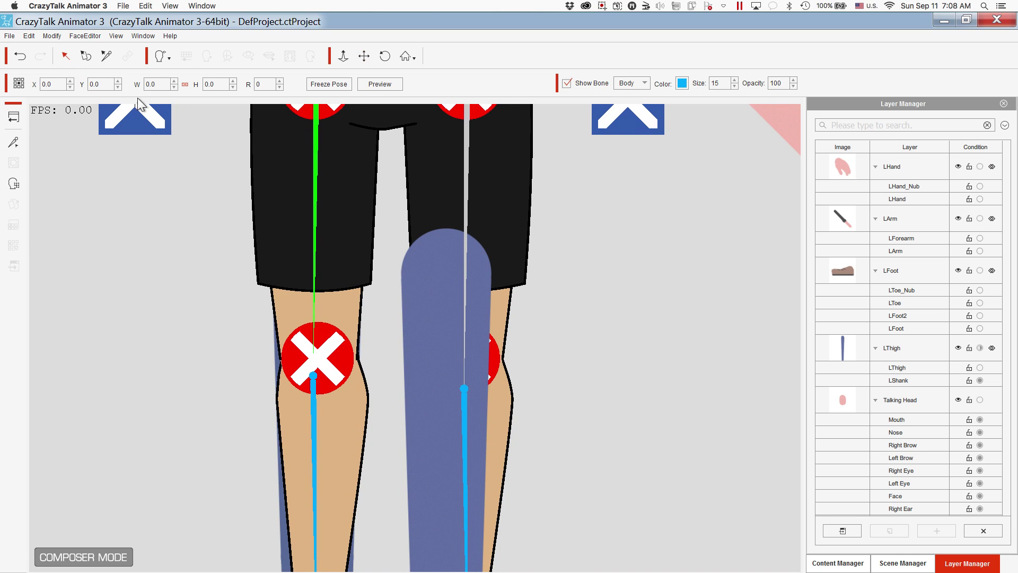
left_click(416, 267)
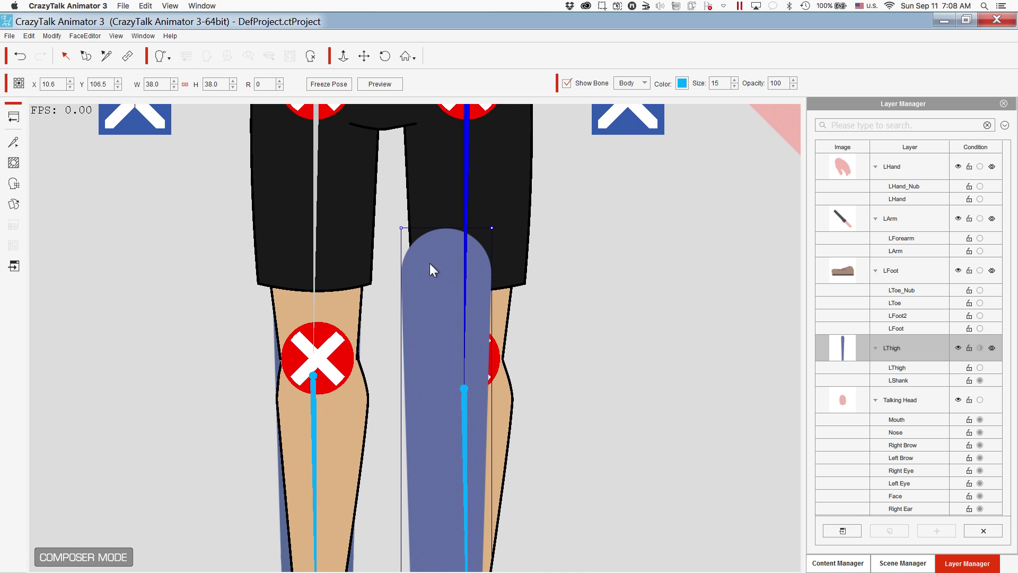
left_click(958, 347)
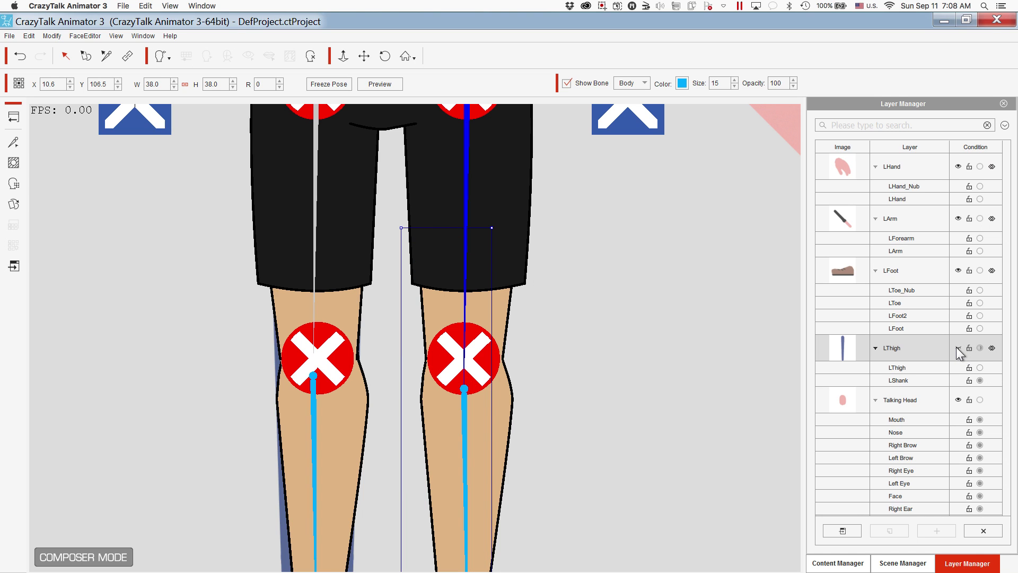
Move both shank joints onto the knee markers, at about X 10.2, Y 72.4 and X -7.9, Y 72.3.
left_click(106, 56)
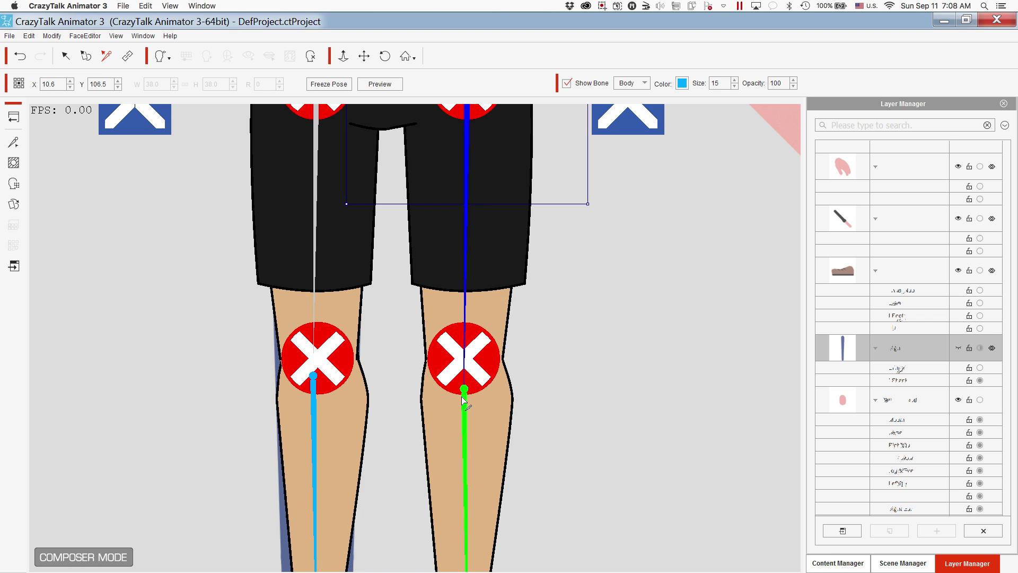
left_click_drag(464, 392, 464, 359)
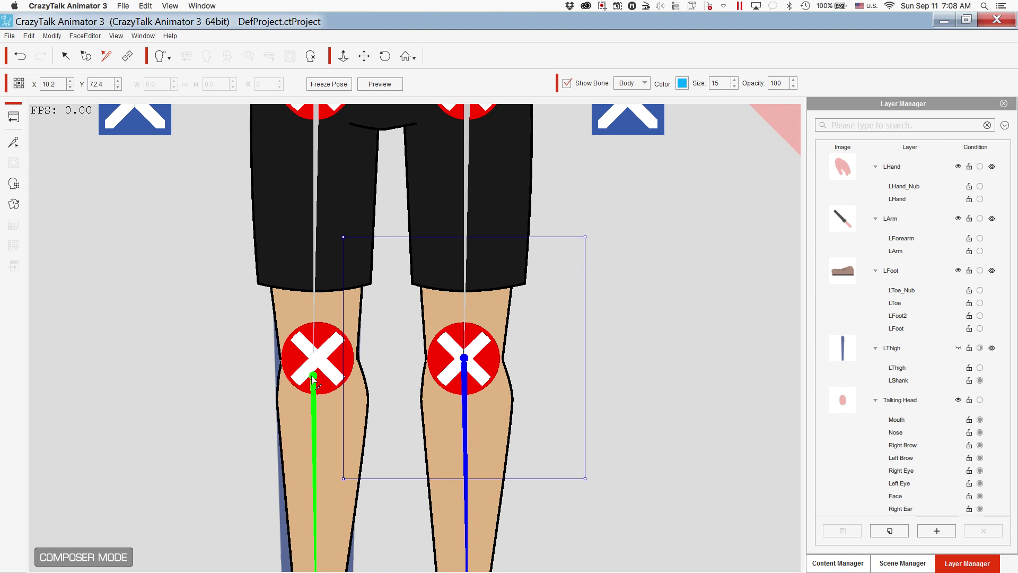
left_click_drag(313, 375, 318, 359)
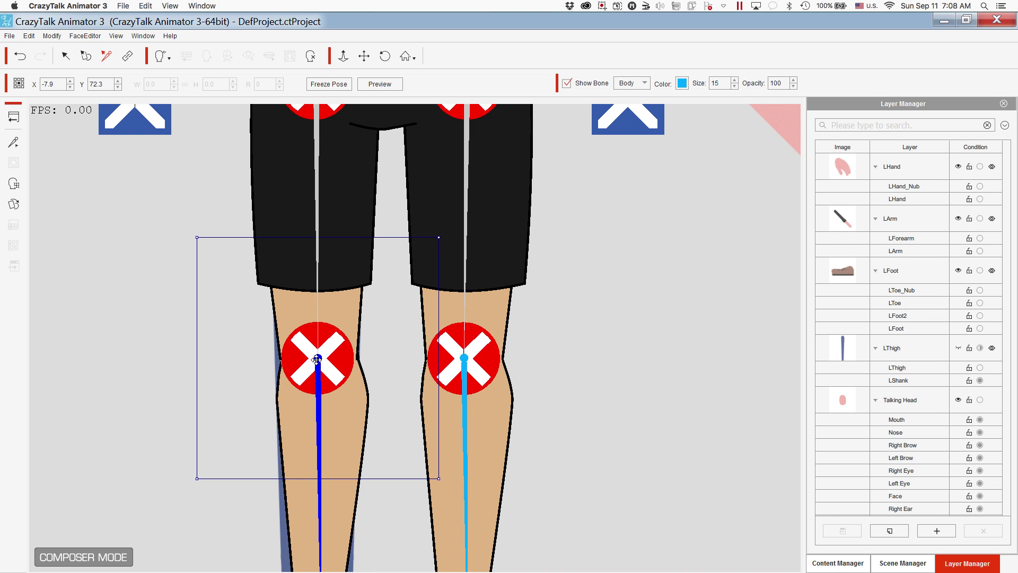
left_click(364, 56)
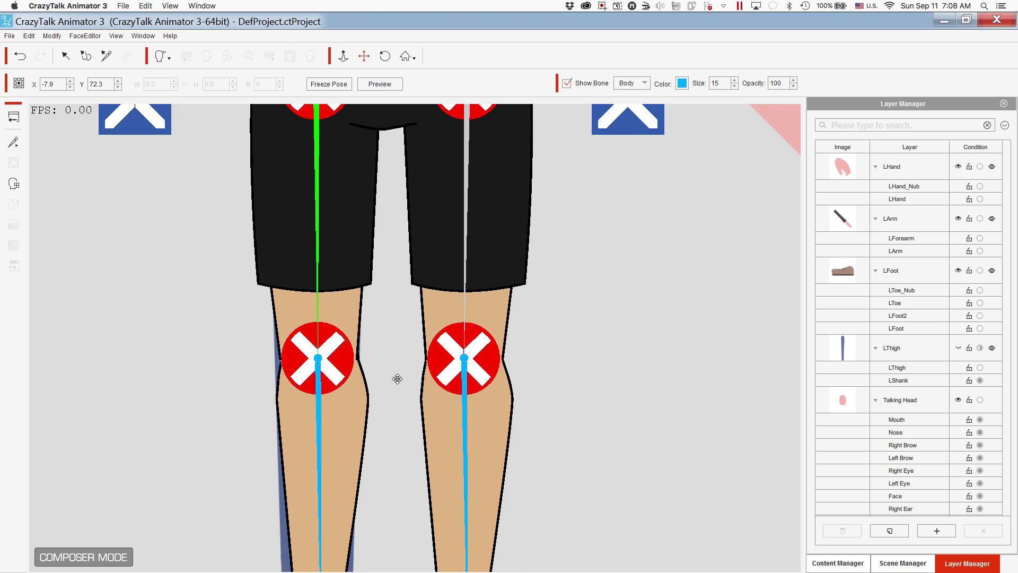
scroll(398, 379, "up", 2)
scroll(398, 379, "up", 1)
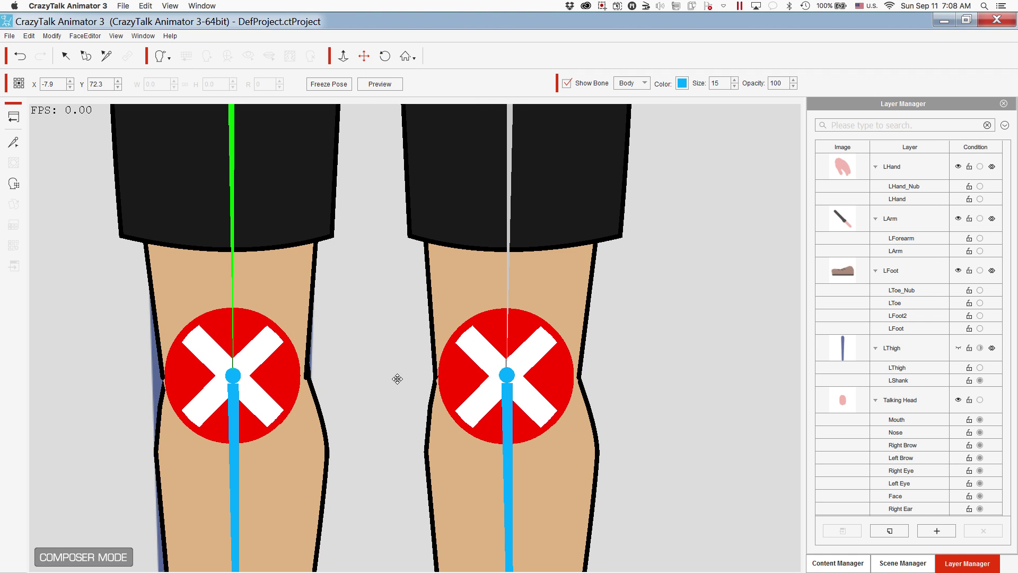
scroll(398, 379, "down", 4)
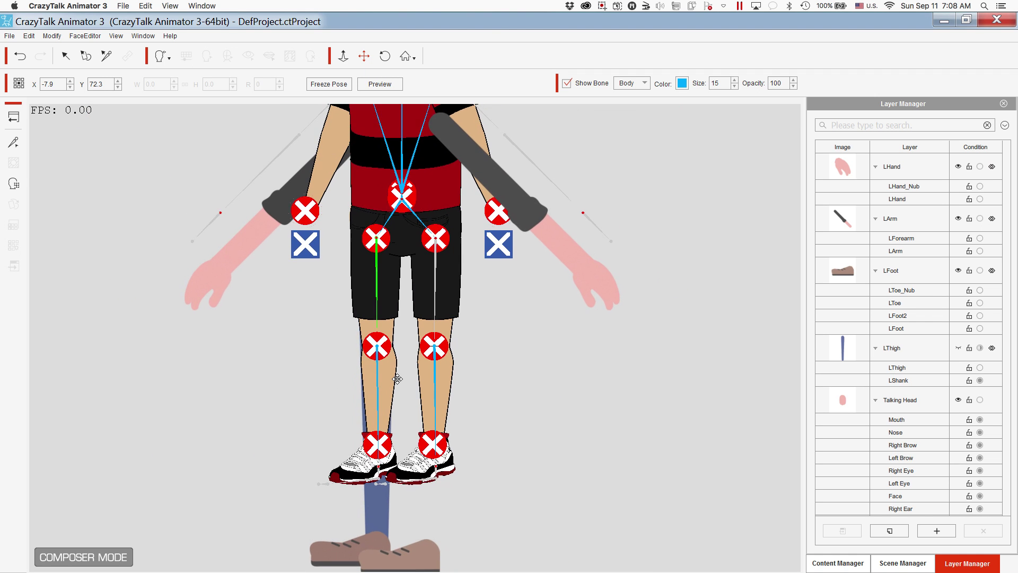
Move the LFoot joint onto its ankle marker at about X 9.7, Y 41.3, and its toe end onto the shoe tip at about X -3.7, Y 30.7.
scroll(398, 379, "up", 2)
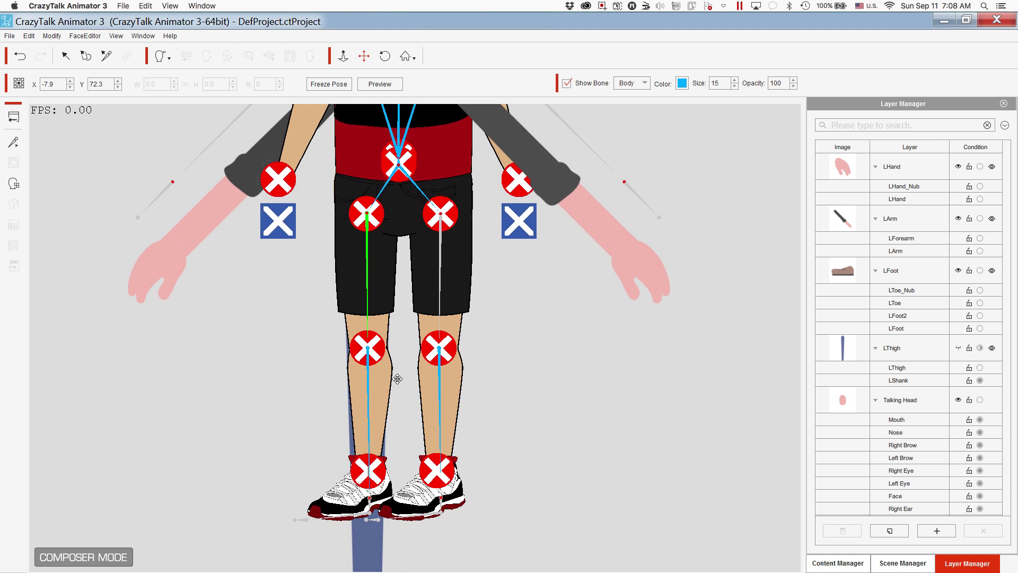
scroll(398, 378, "up", 3)
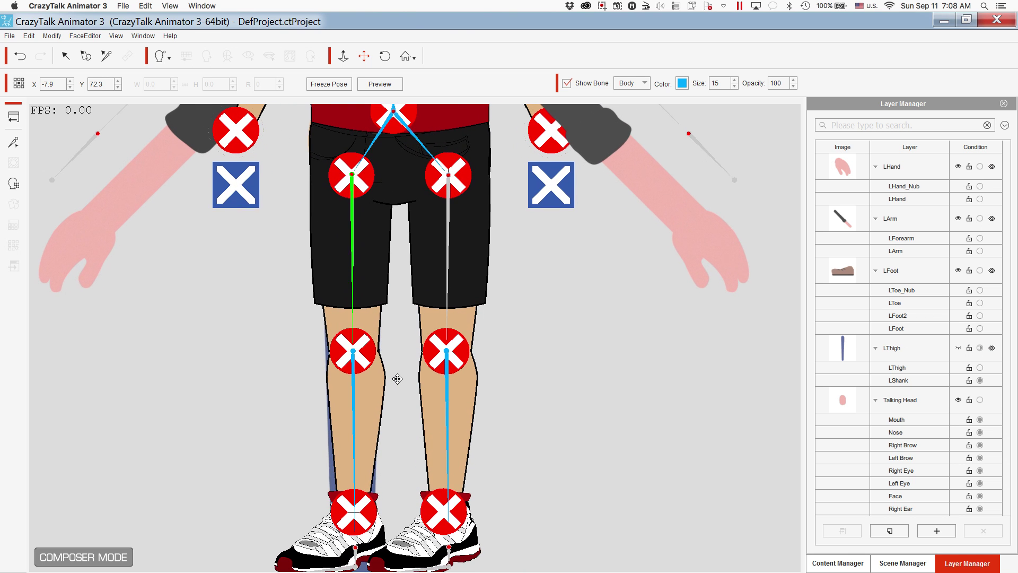
scroll(400, 368, "down", 4)
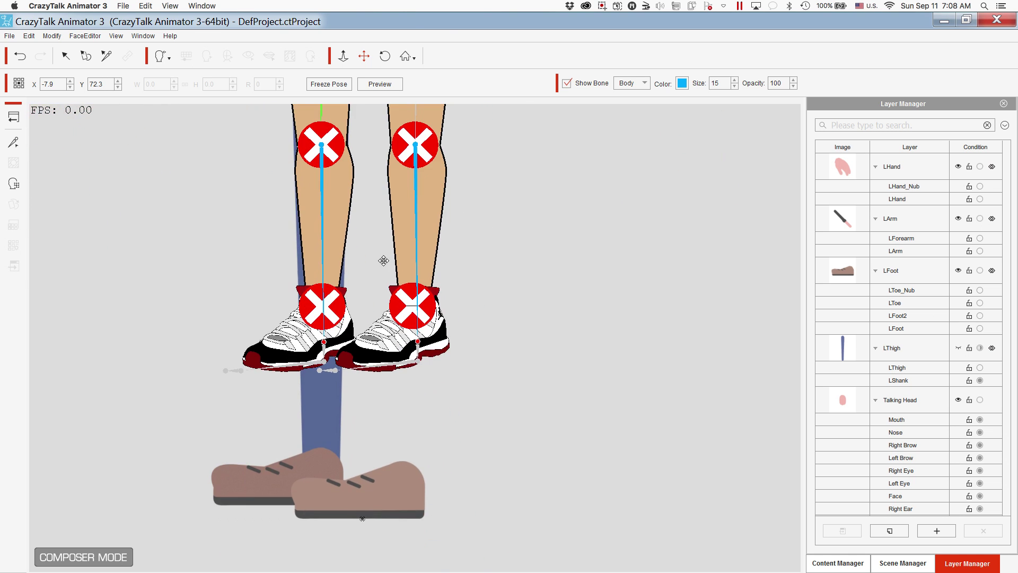
scroll(372, 317, "up", 6)
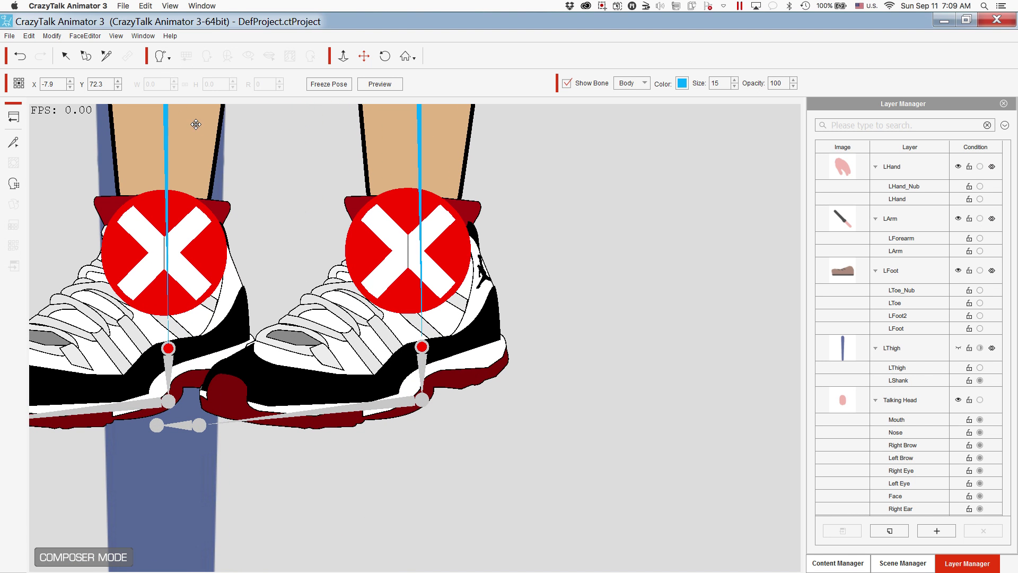
left_click(105, 56)
left_click_drag(422, 347, 407, 248)
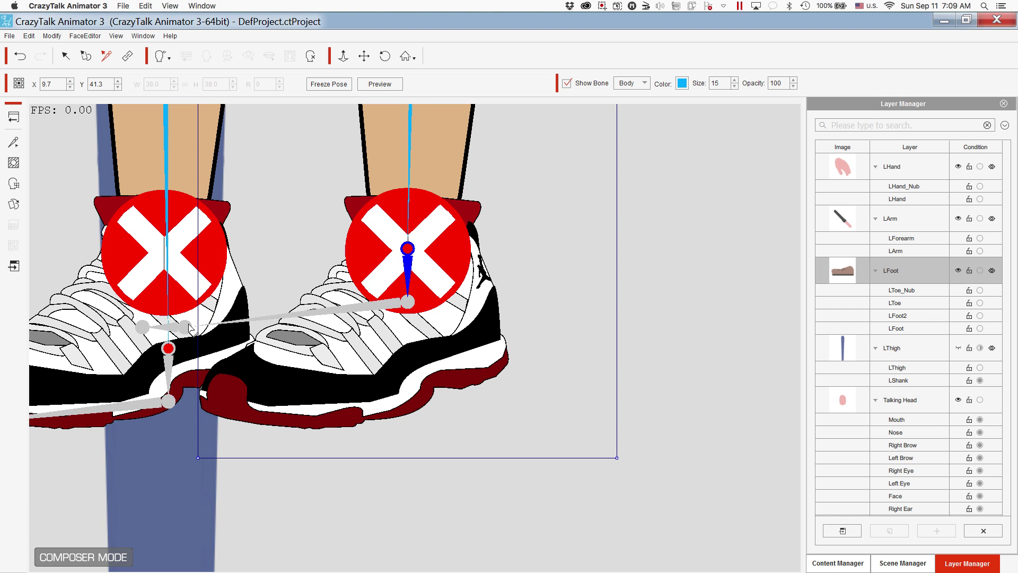
left_click_drag(187, 330, 223, 400)
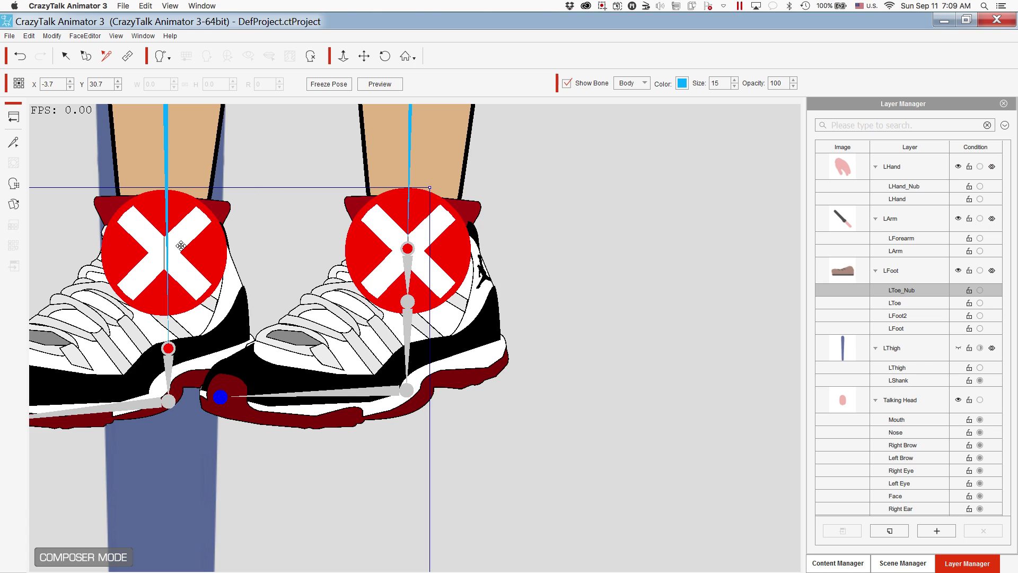
Move the other foot's joint onto its ankle marker at about X -7.7, Y 41.3, and bring its sole and toe joints inside the shoe.
left_click_drag(169, 350, 167, 253)
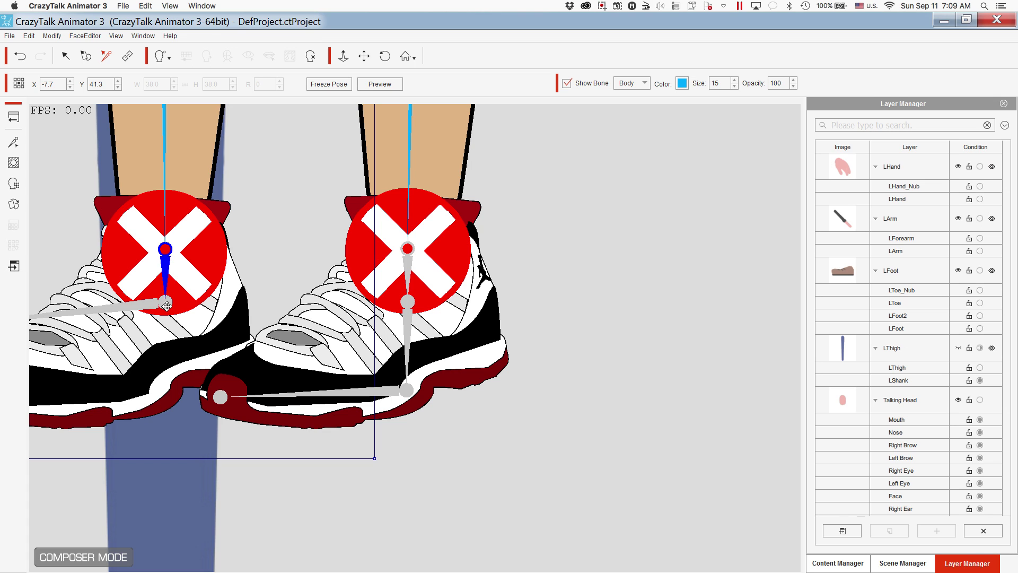
left_click_drag(166, 305, 172, 377)
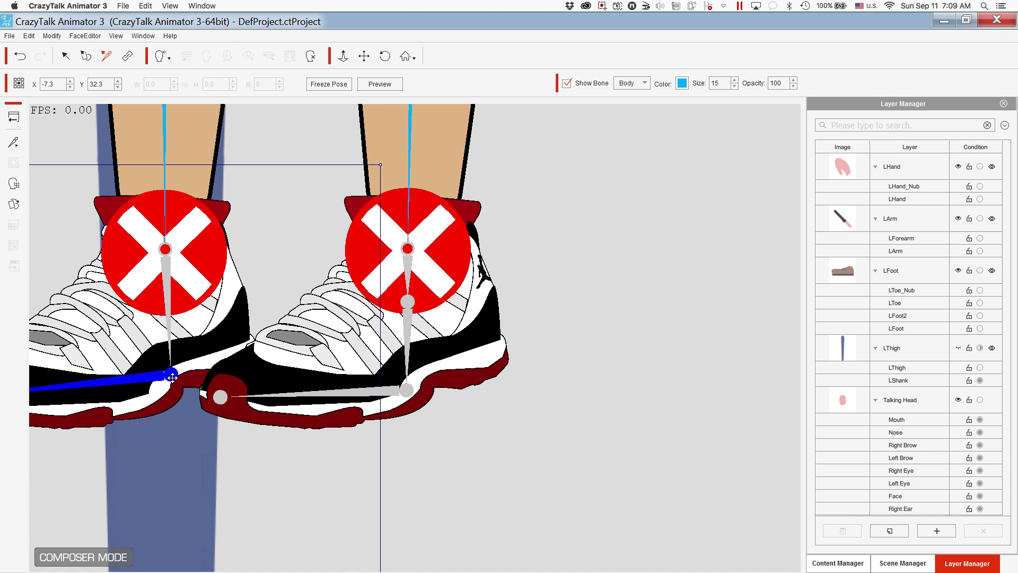
left_click(364, 56)
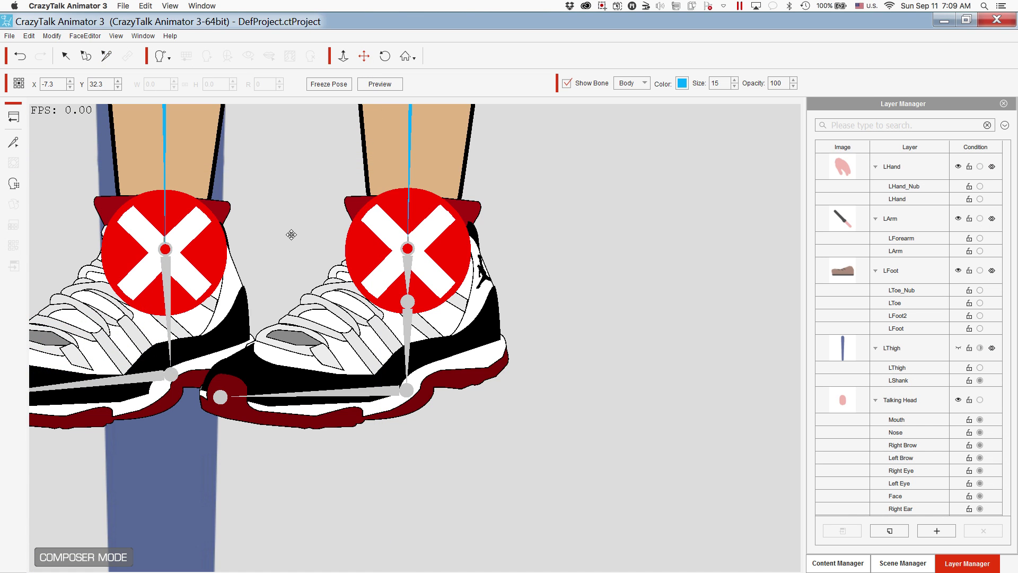
left_click_drag(291, 231, 537, 180)
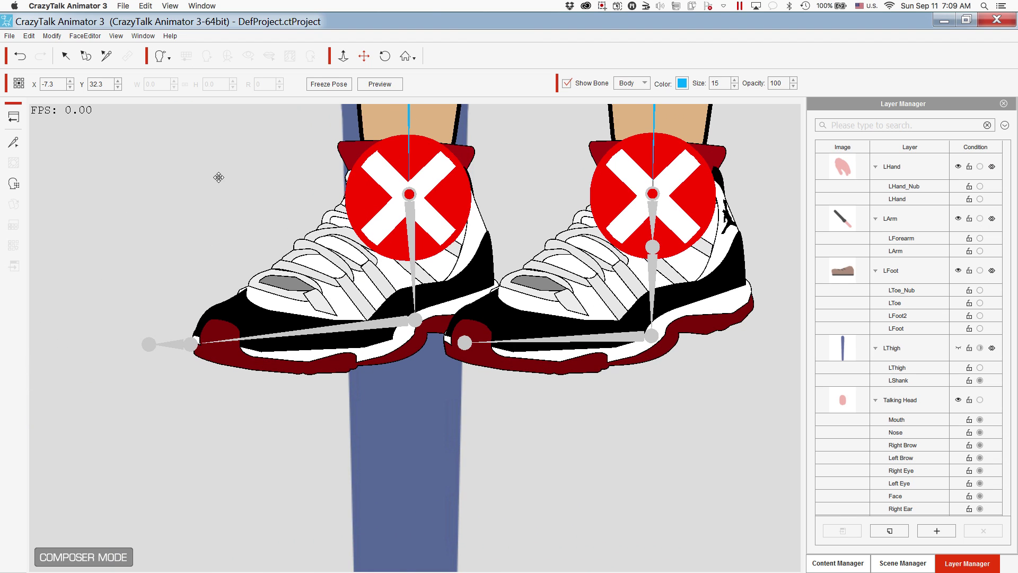
left_click(191, 344)
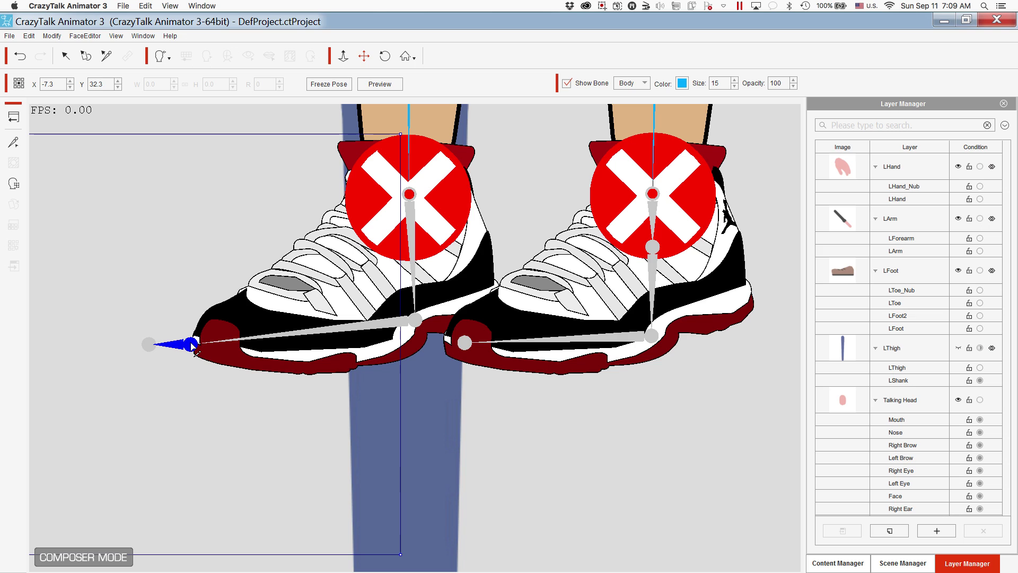
left_click_drag(191, 344, 262, 340)
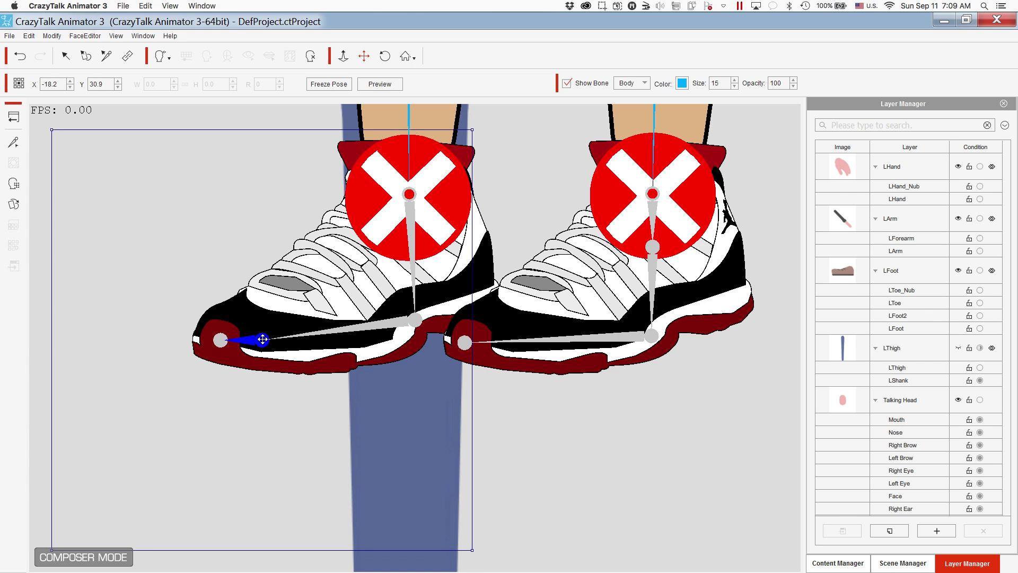
left_click(220, 340)
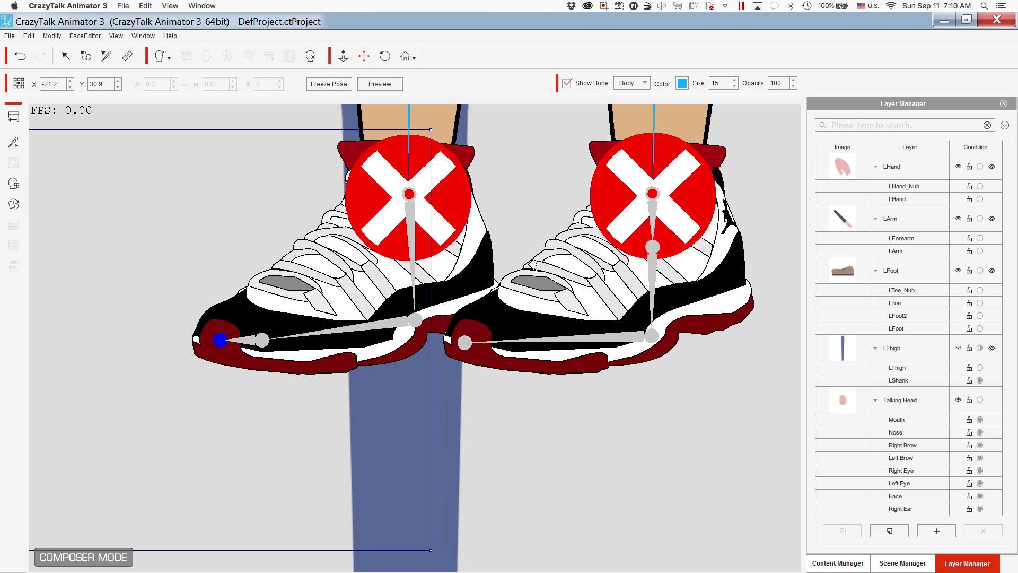
Reshape that foot's bones, moving the heel joint to about X -2.8, Y 34.8, the toe joint under the ball and the end joint onto the shoe tip.
left_click(418, 326)
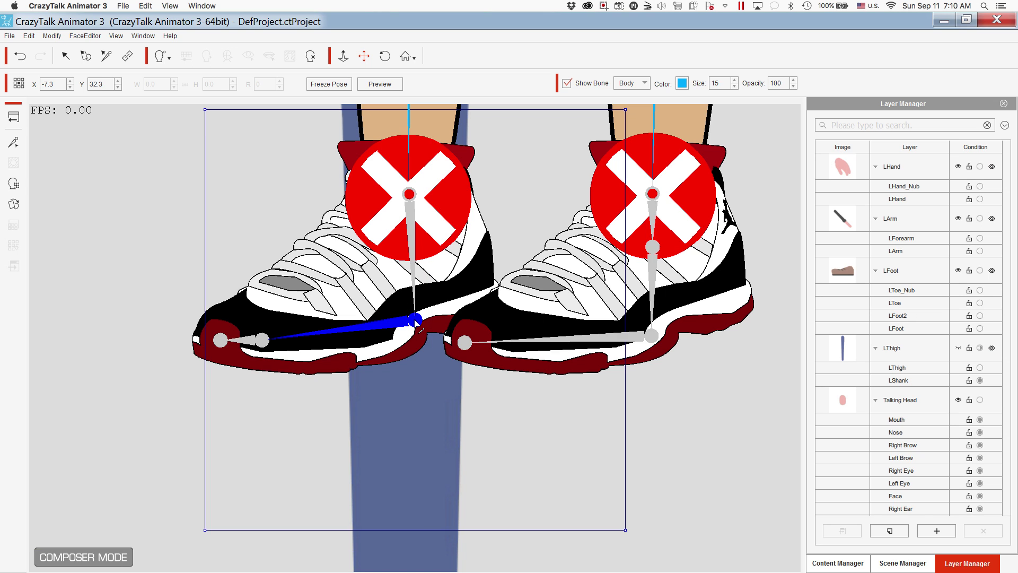
left_click_drag(417, 320, 476, 284)
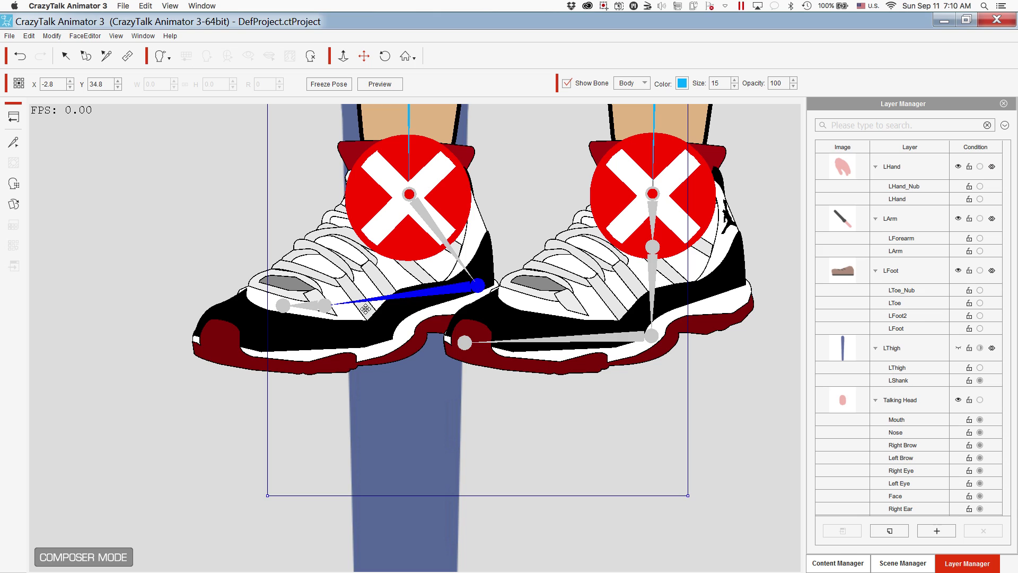
left_click(321, 306)
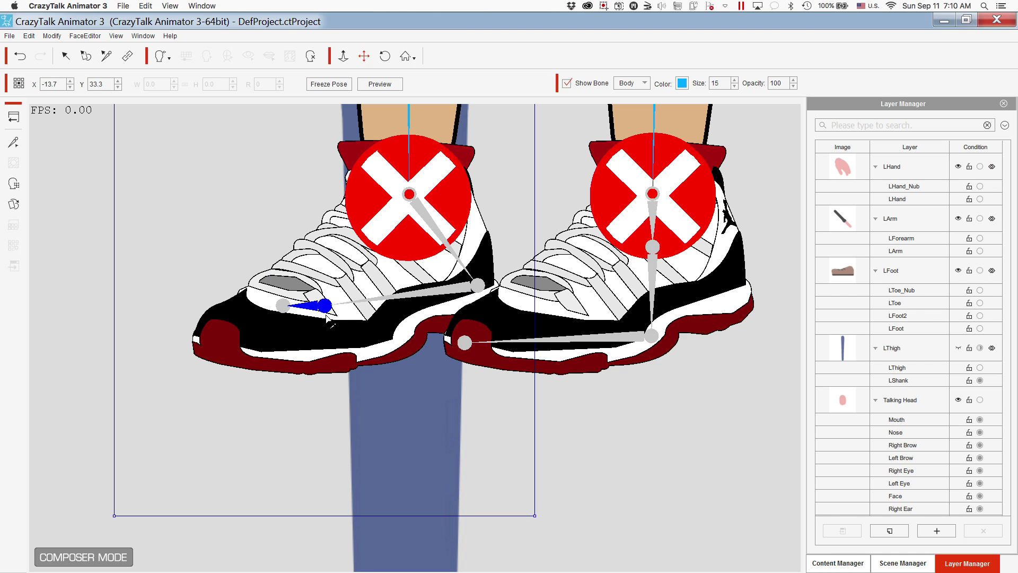
left_click_drag(328, 318, 217, 343)
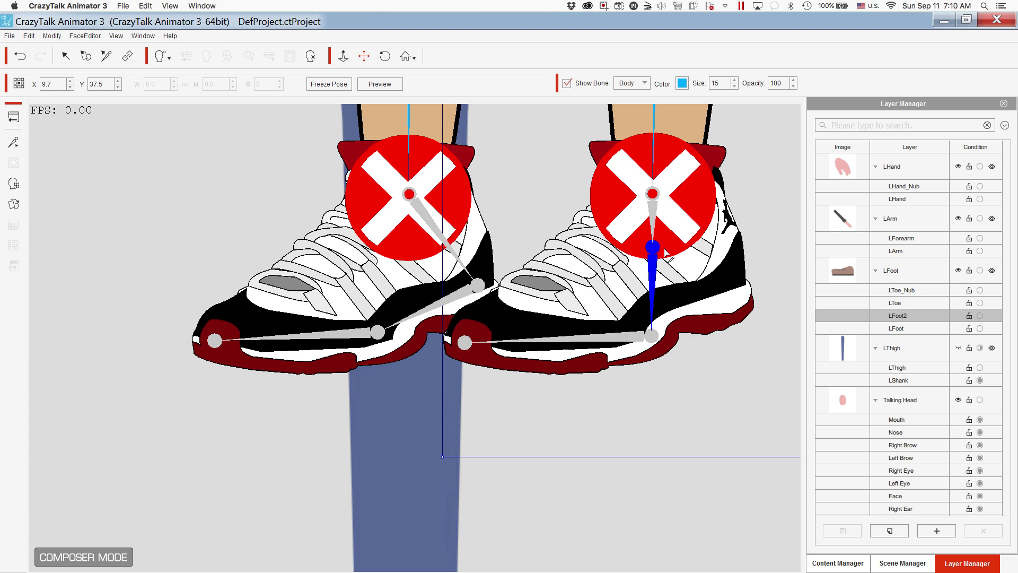
Reshape the LFoot bones to match, with LFoot2 at about X 14.2, Y 34.5, LToe near X 9.1, Y 31.7 and LToe_Nub near X -3.4, Y 30.7.
left_click_drag(666, 253, 716, 289)
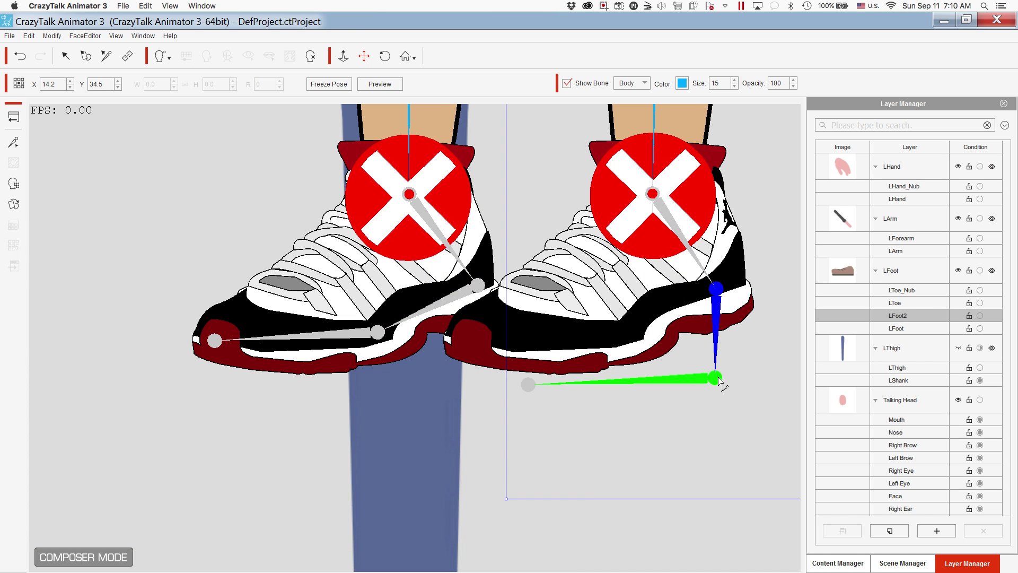
left_click_drag(715, 378, 649, 329)
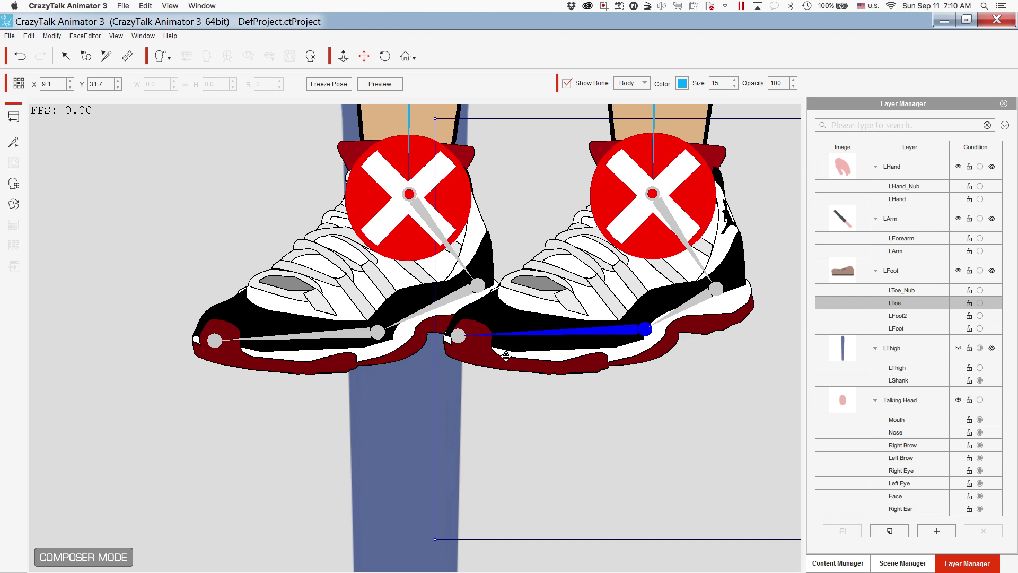
left_click_drag(458, 337, 466, 343)
left_click(364, 56)
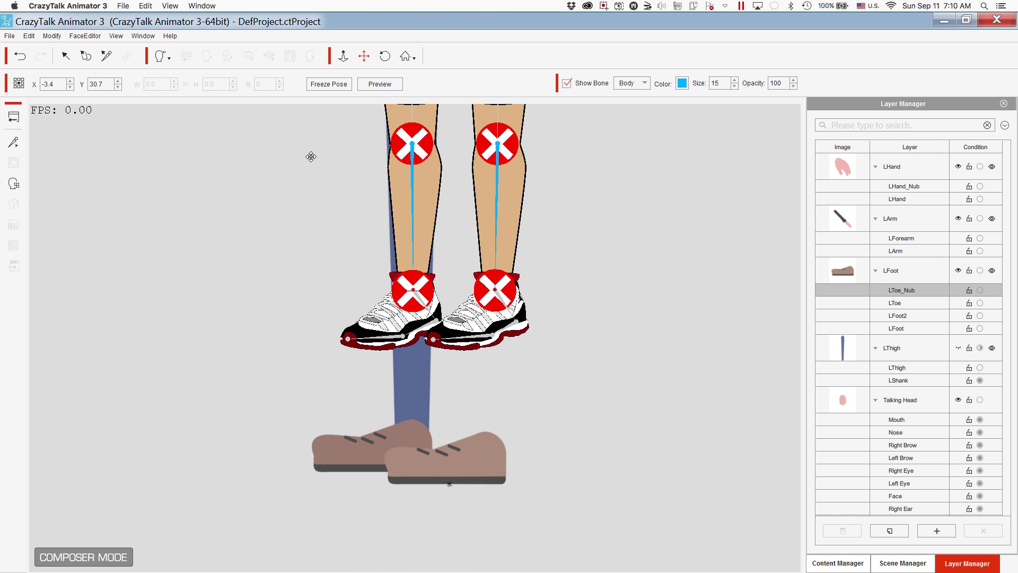
Align the right arm's shoulder and elbow joints with the boy's arm, its hand joint with the red wrist marker and its end joint with the blue marker.
scroll(311, 156, "down", 3)
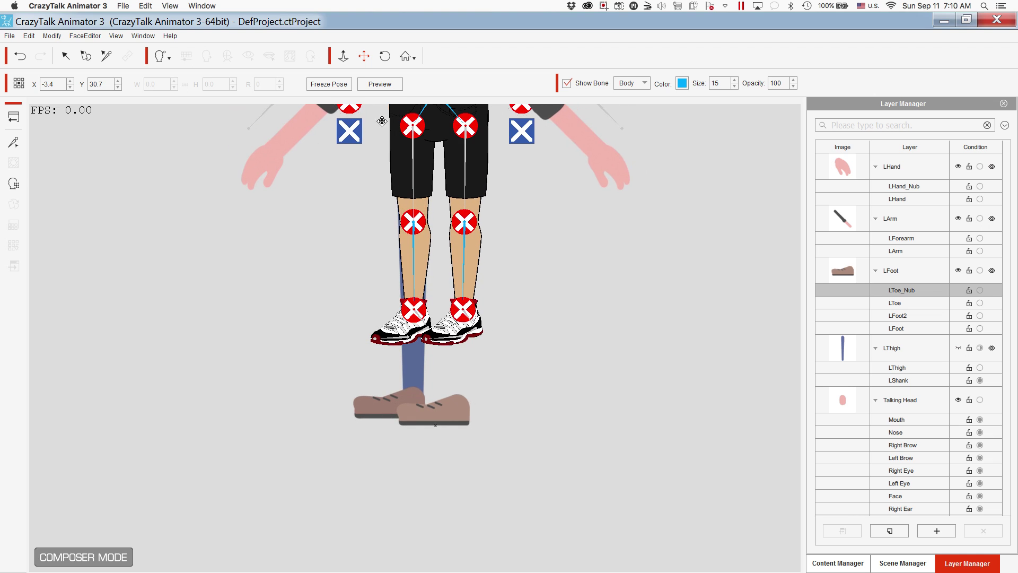
left_click_drag(413, 184, 412, 447)
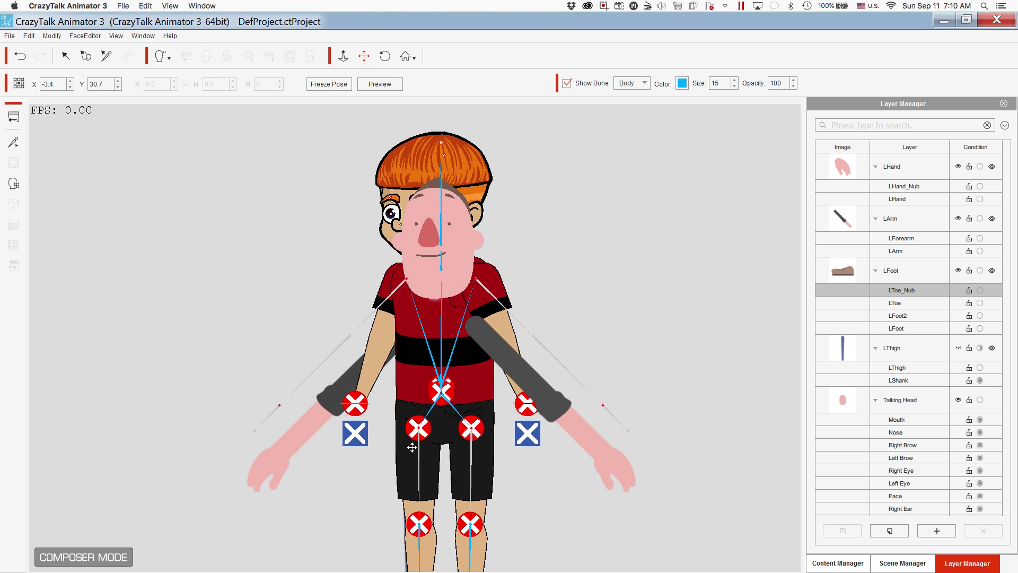
scroll(410, 408, "up", 3)
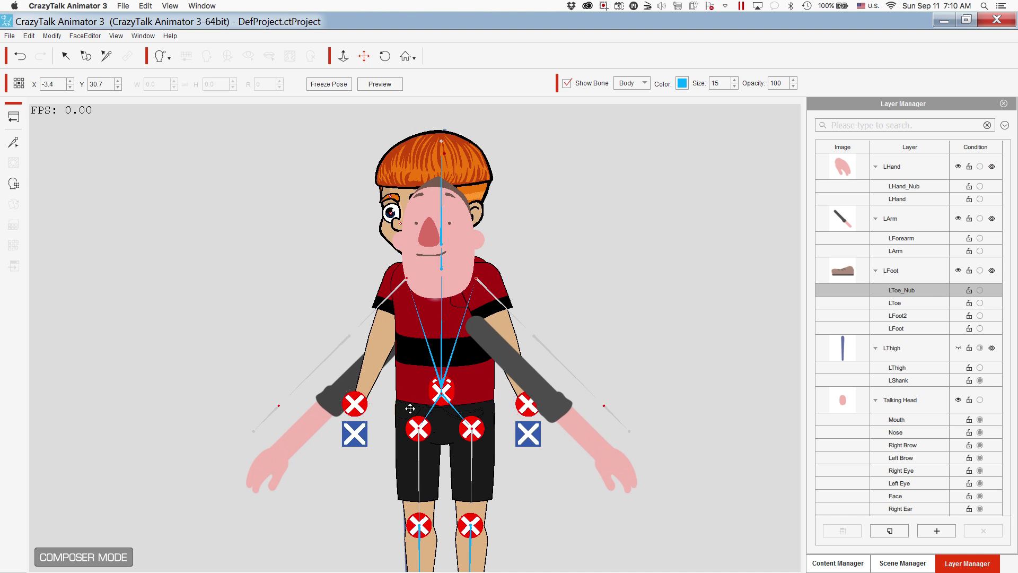
scroll(410, 408, "up", 3)
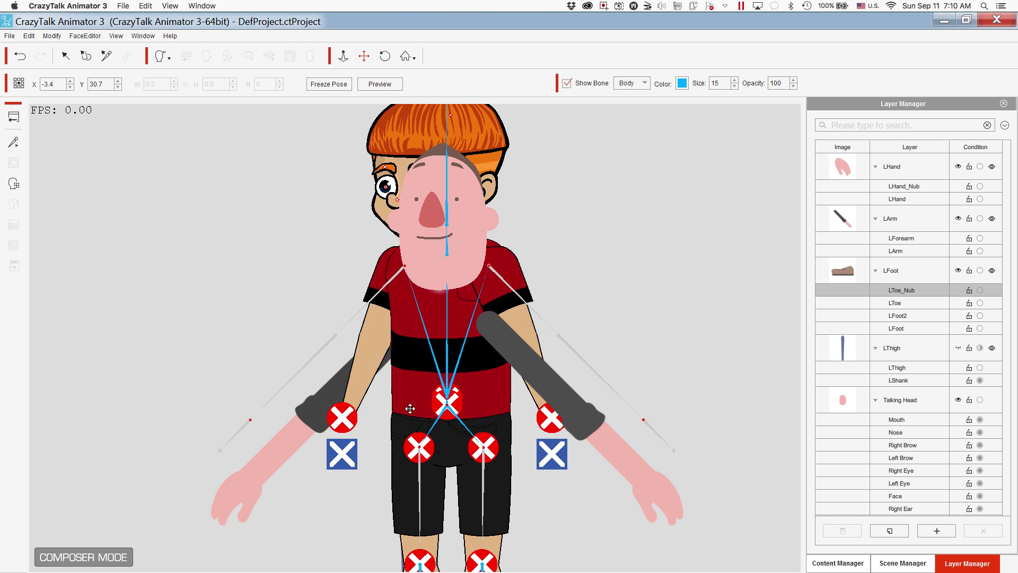
scroll(410, 408, "up", 3)
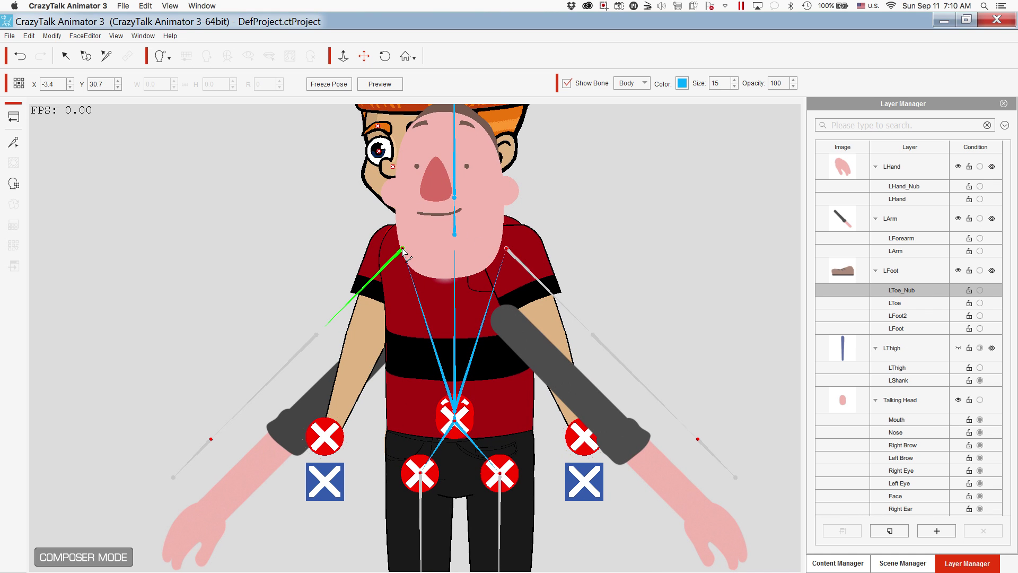
left_click_drag(403, 251, 366, 337)
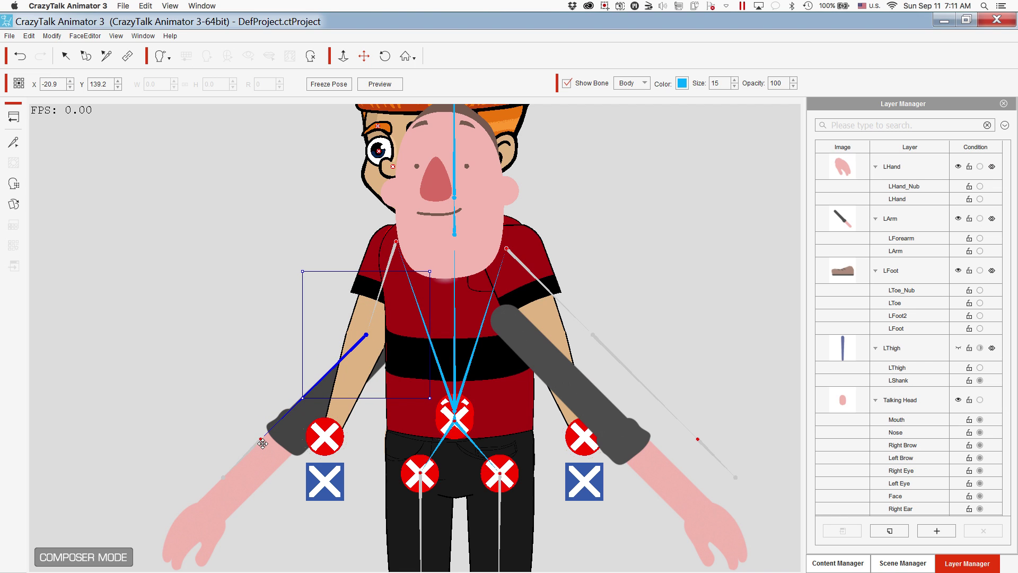
left_click_drag(263, 443, 325, 436)
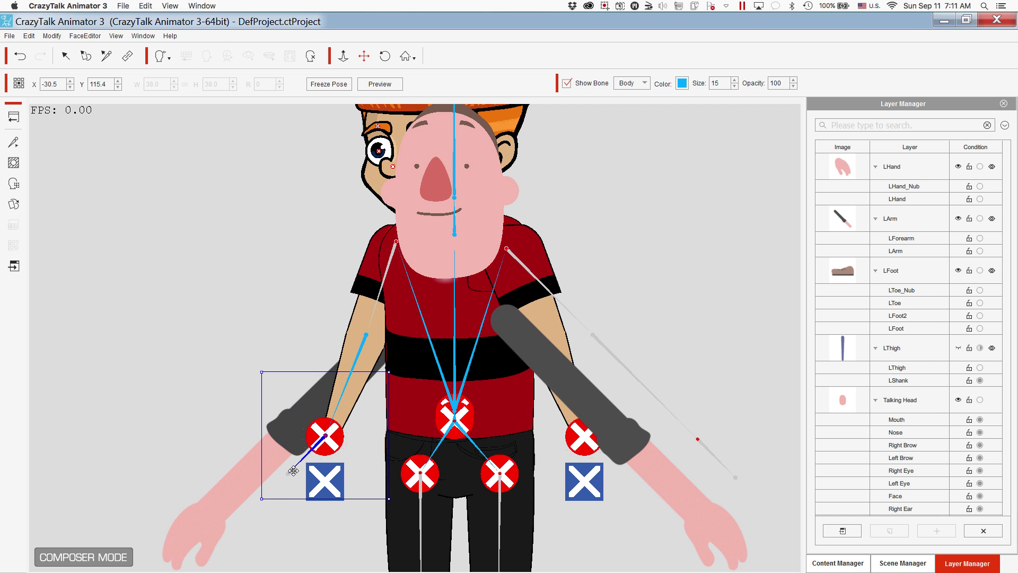
mouse_move(294, 471)
left_mouse_down()
mouse_move(285, 480)
mouse_move(324, 483)
left_mouse_up()
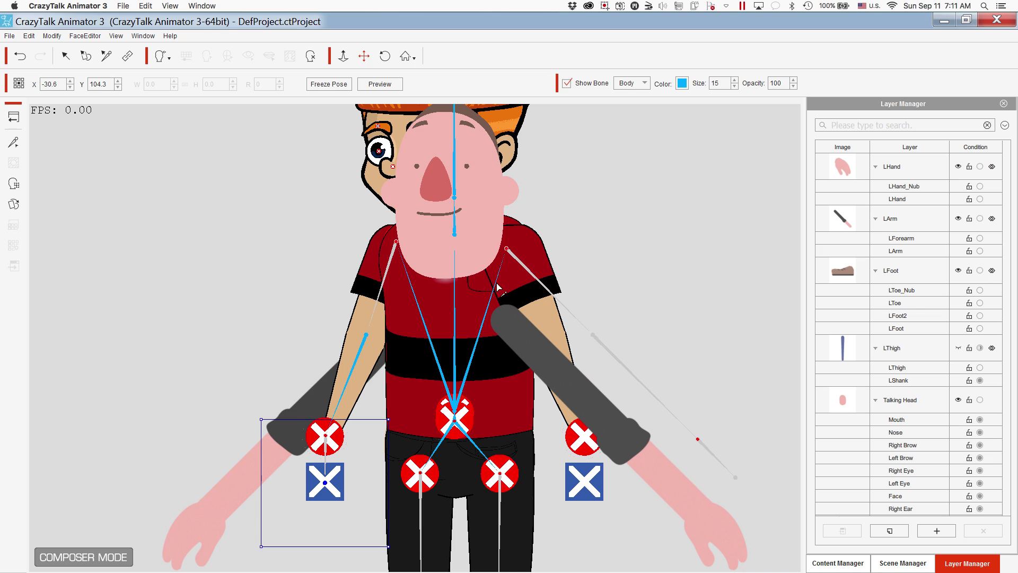
Move the LArm shoulder joint to about X 13.3, Y 160.6 and pull the LHand joint inward to about X 39.2, Y 130.2.
left_click(507, 247)
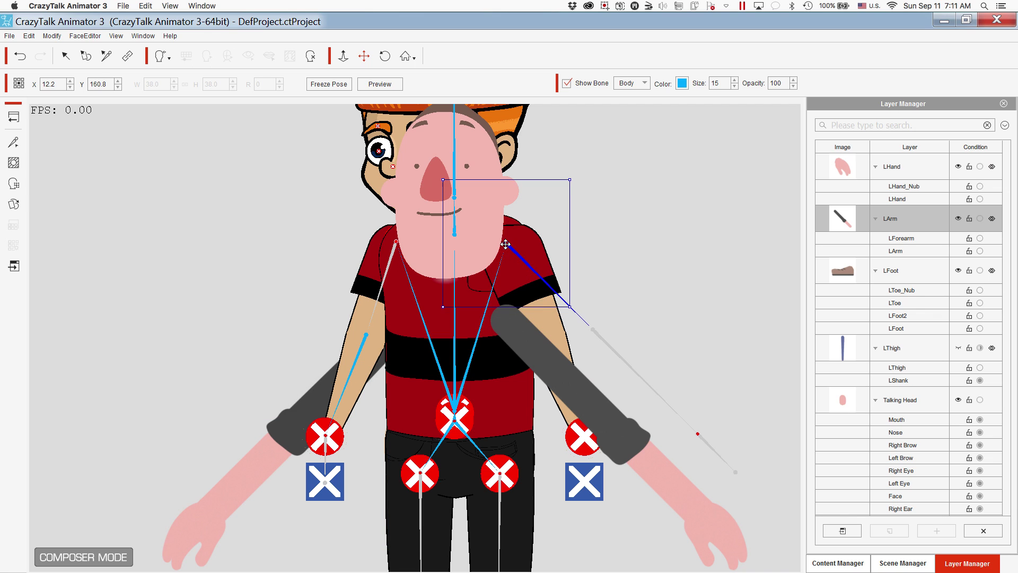
left_click_drag(508, 247, 510, 247)
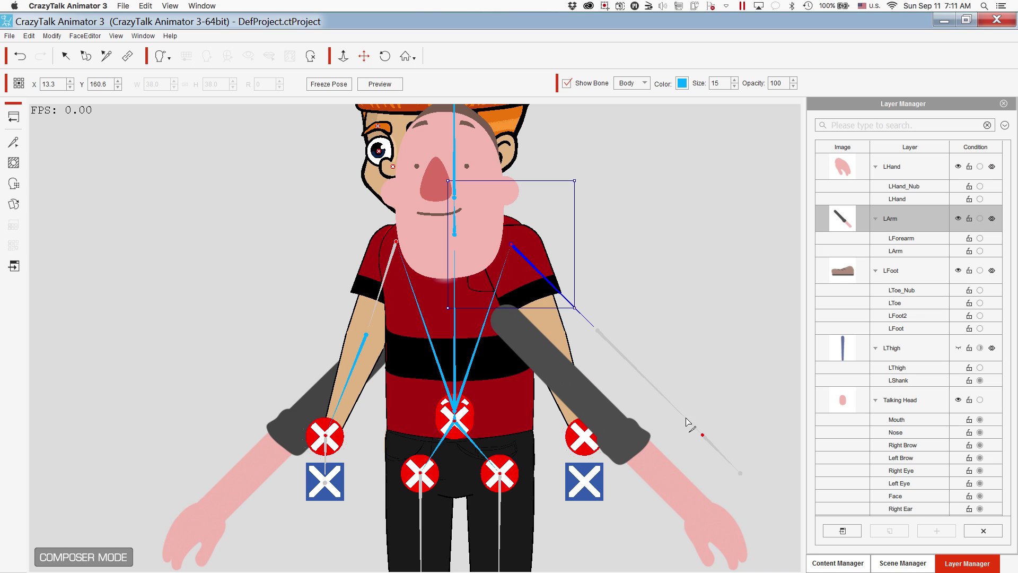
left_click_drag(704, 434, 579, 391)
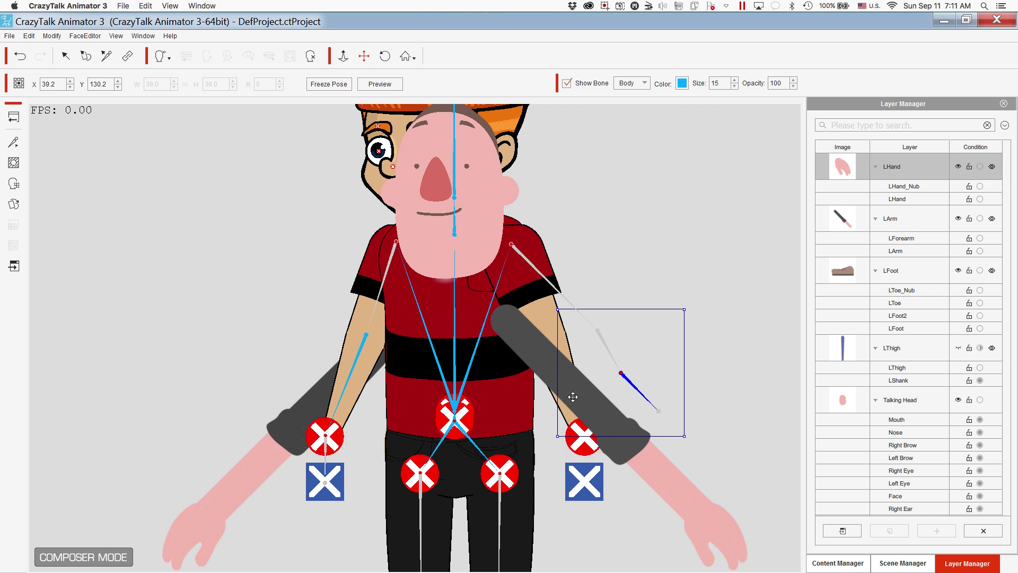
Hide the dummy's LArm sprite that covers the boy's arm and move the LForearm joint onto his elbow at about X 22.0, Y 137.1.
left_click(66, 56)
left_click(556, 363)
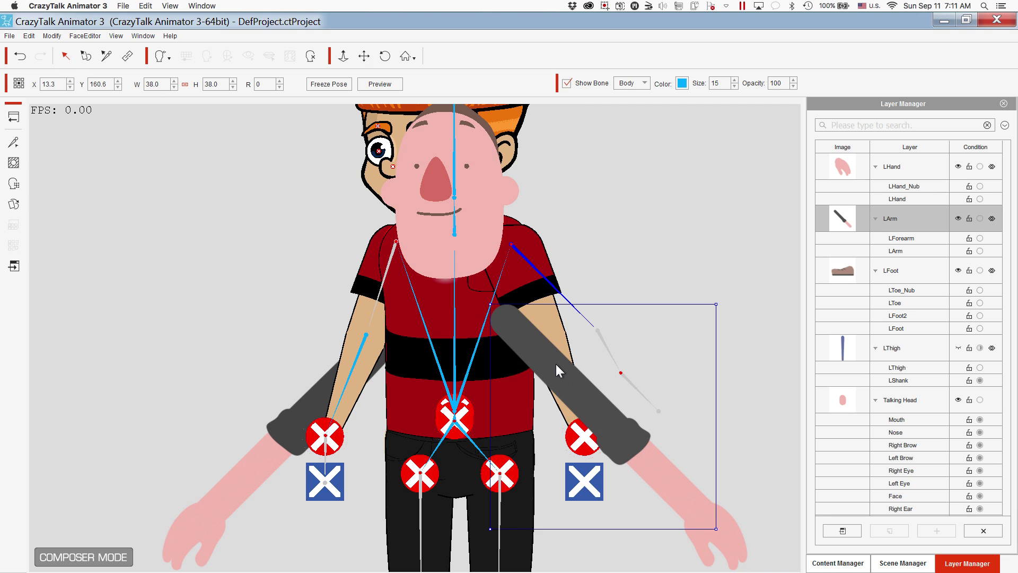
left_click(958, 218)
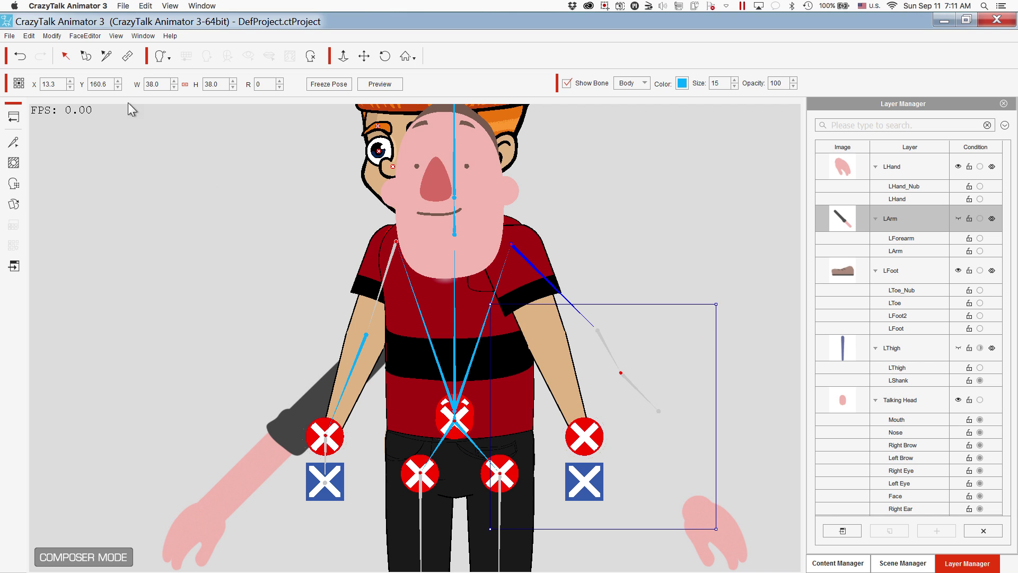
left_click(106, 55)
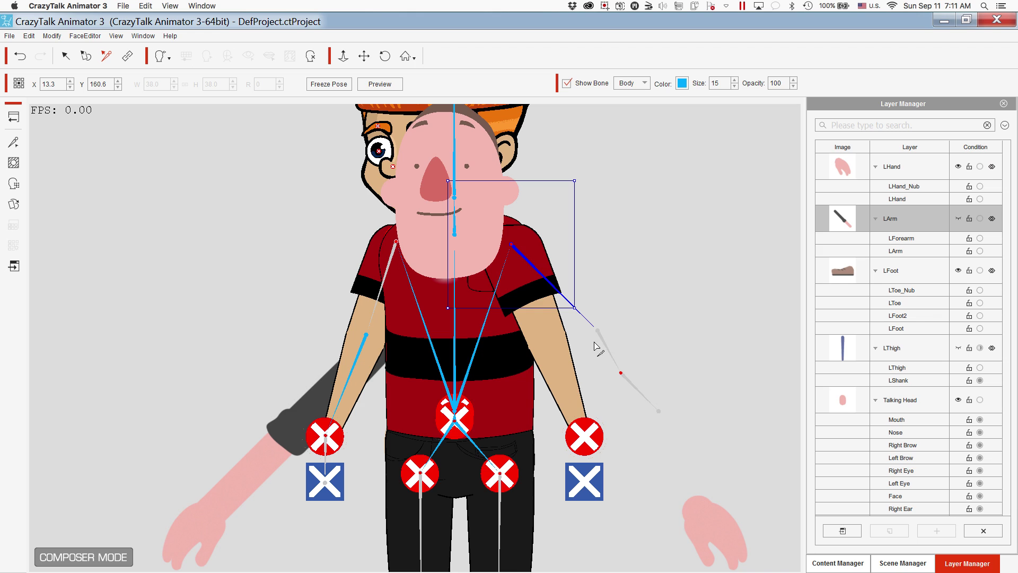
left_click_drag(598, 336, 549, 345)
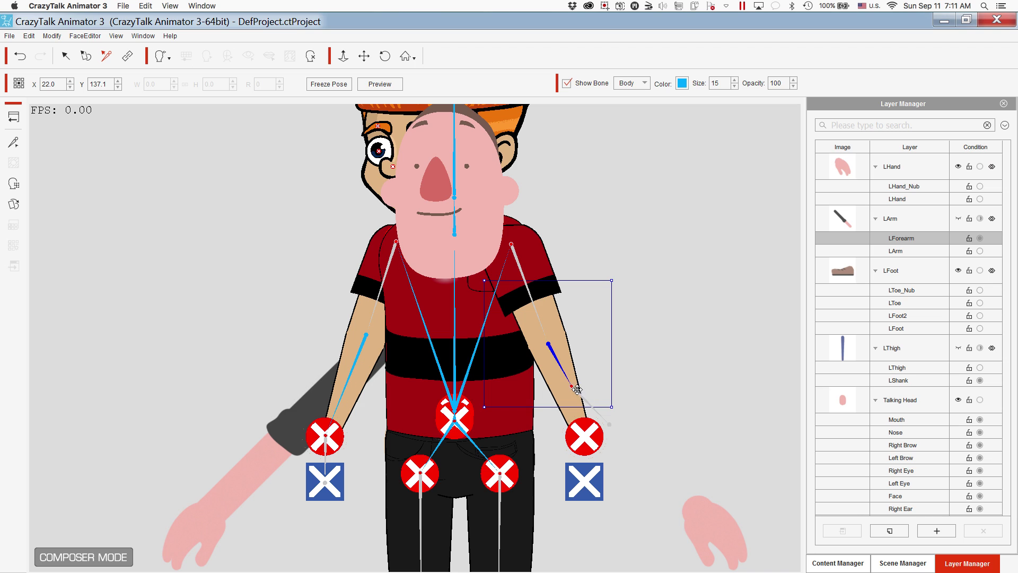
Move the LHand joint onto the red wrist marker at about X 30.7, Y 115.3 and LHand_Nub onto the blue marker at Y 104.5.
left_click_drag(572, 386, 585, 436)
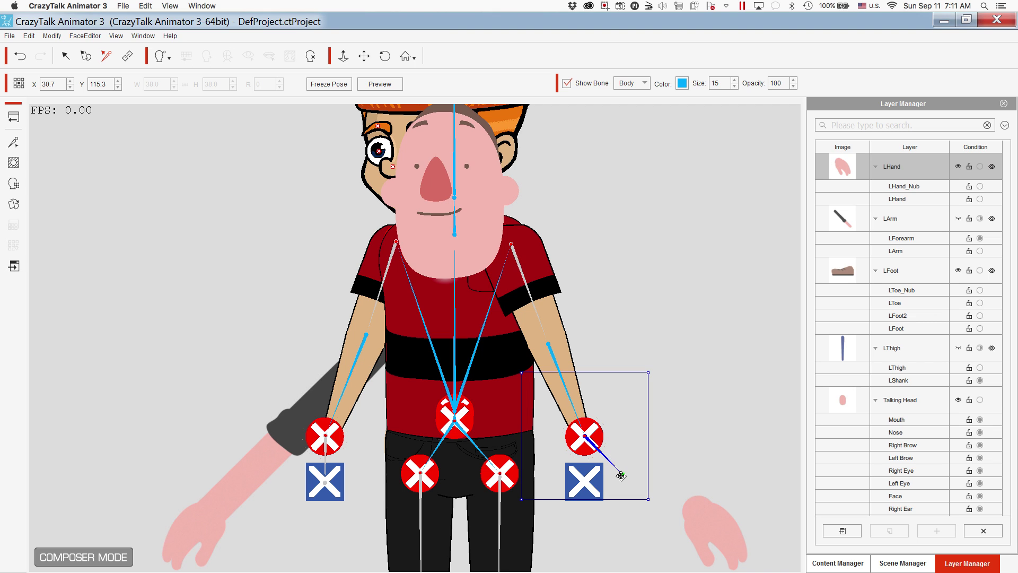
left_click_drag(621, 476, 586, 482)
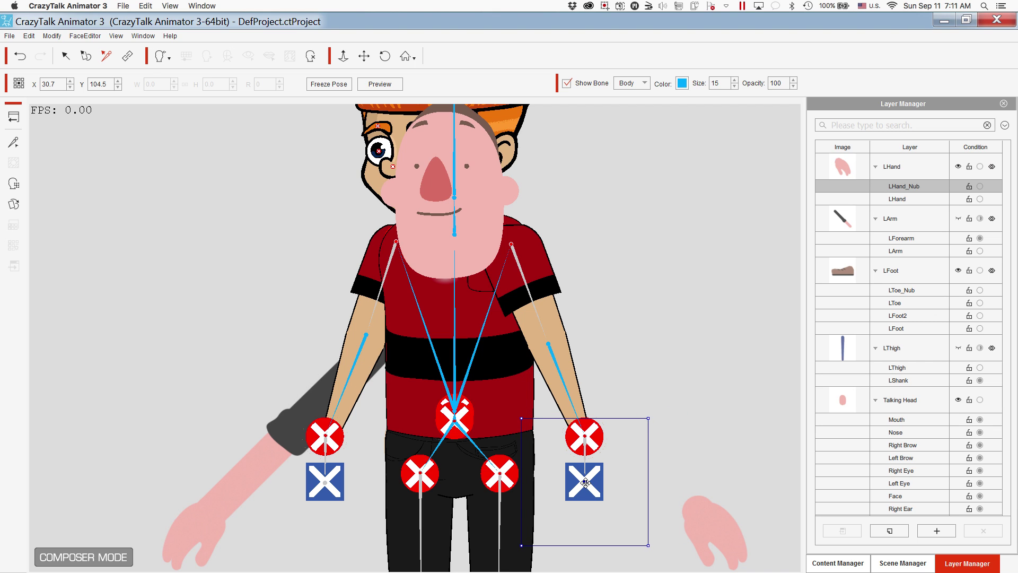
left_click(594, 268)
scroll(594, 268, "down", 3)
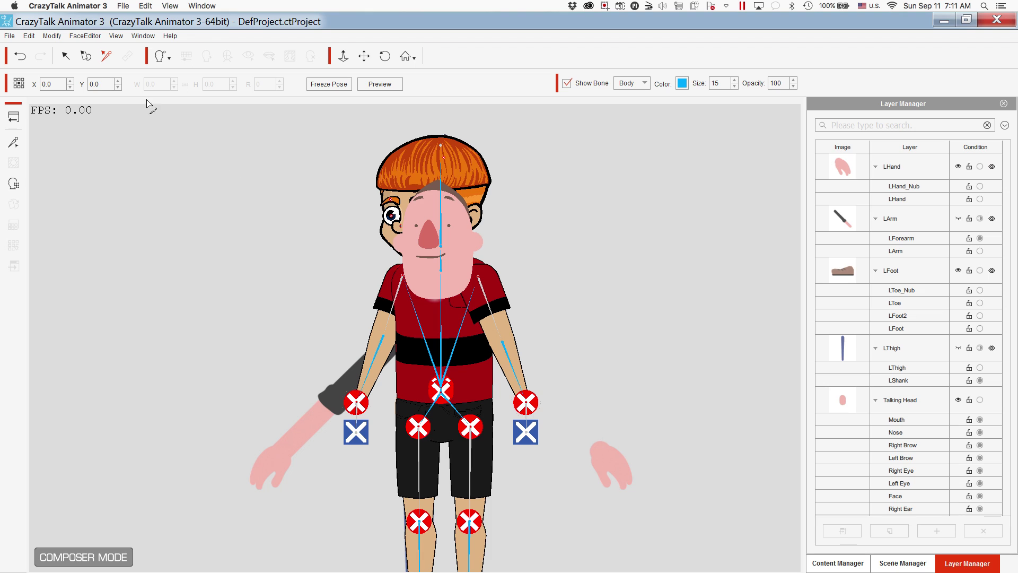
Select the dummy's Talking Head and hide its layer.
left_click(65, 56)
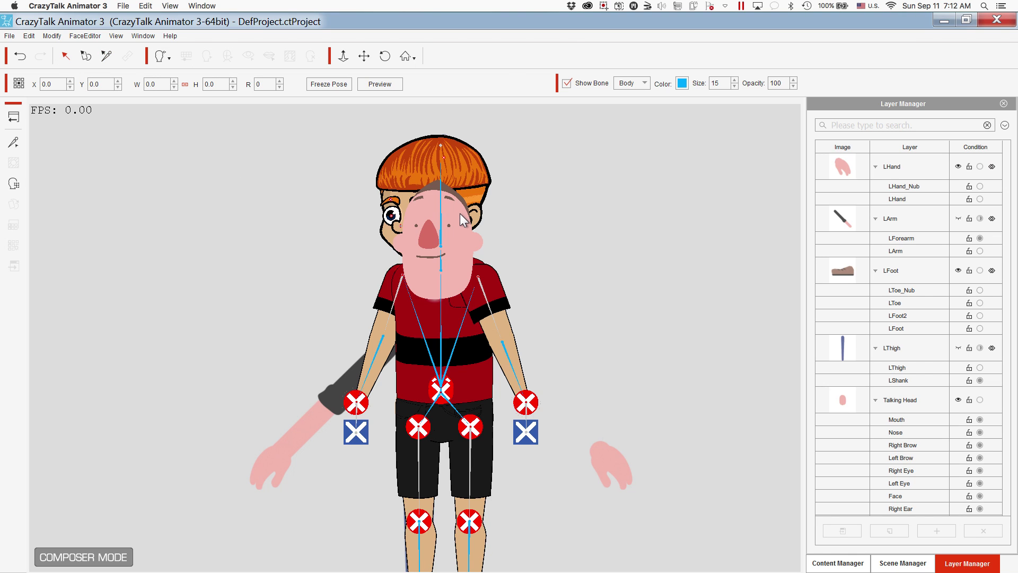
left_click(460, 214)
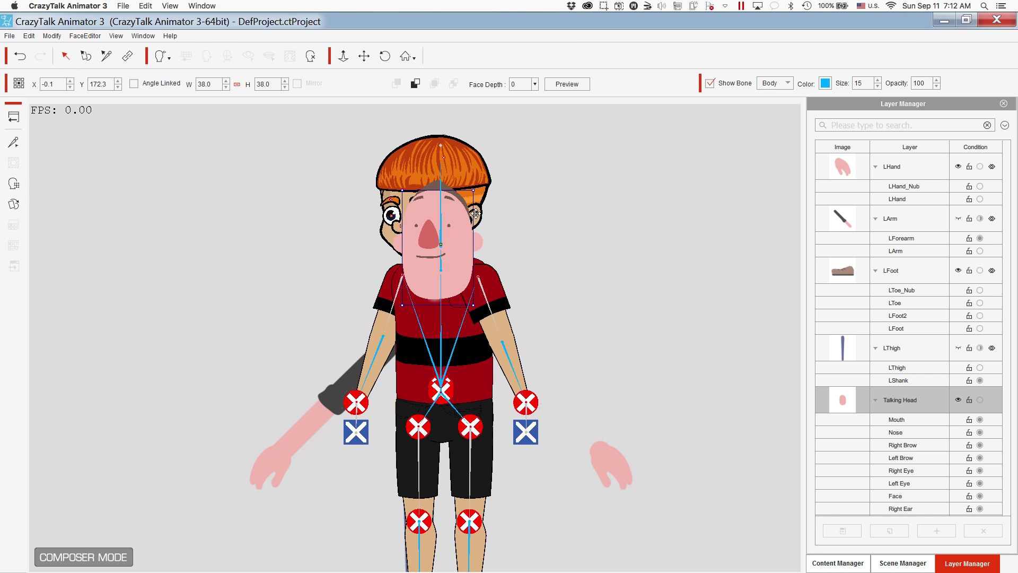
left_click(960, 407)
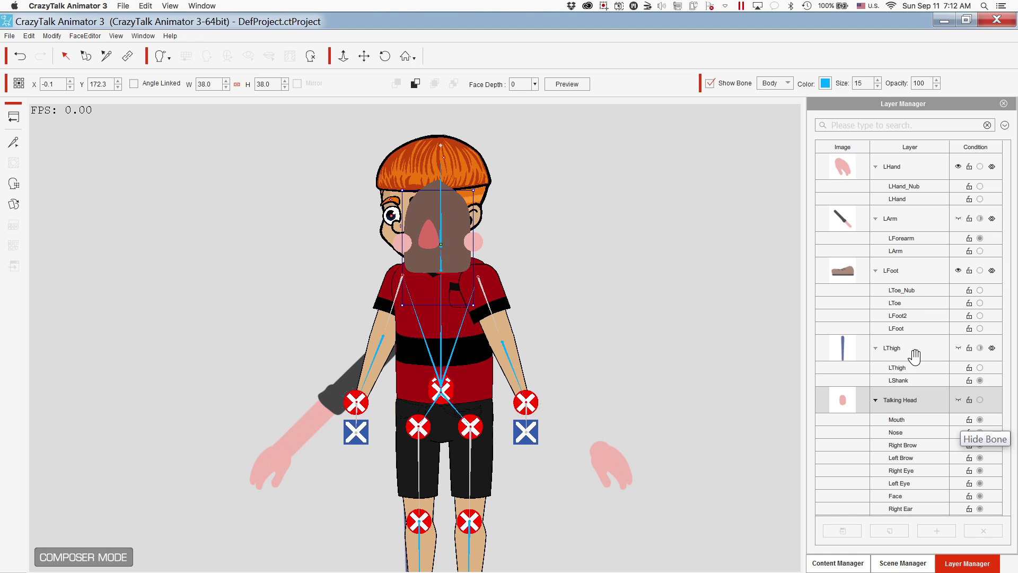
left_click(458, 203)
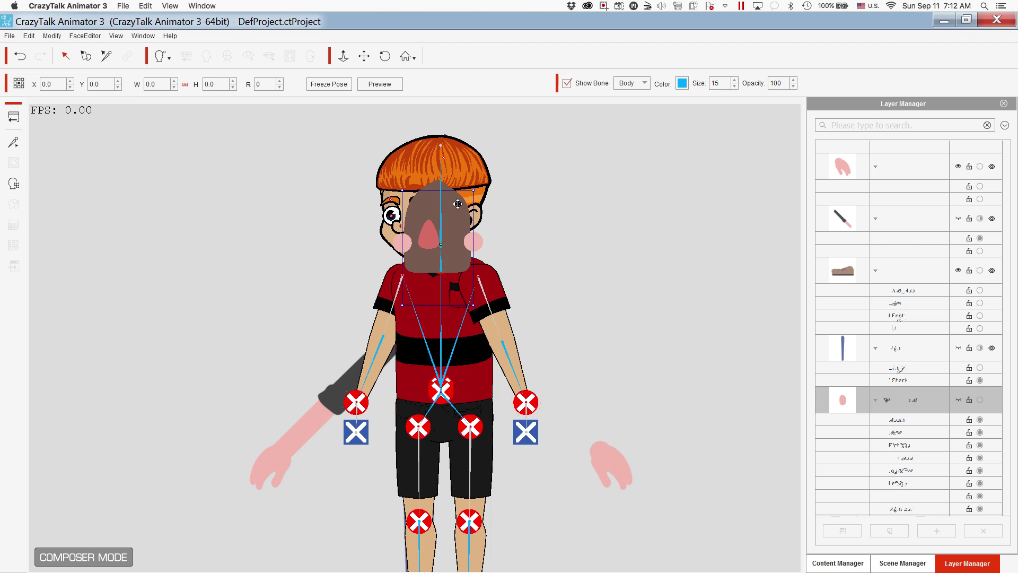
left_click(449, 235)
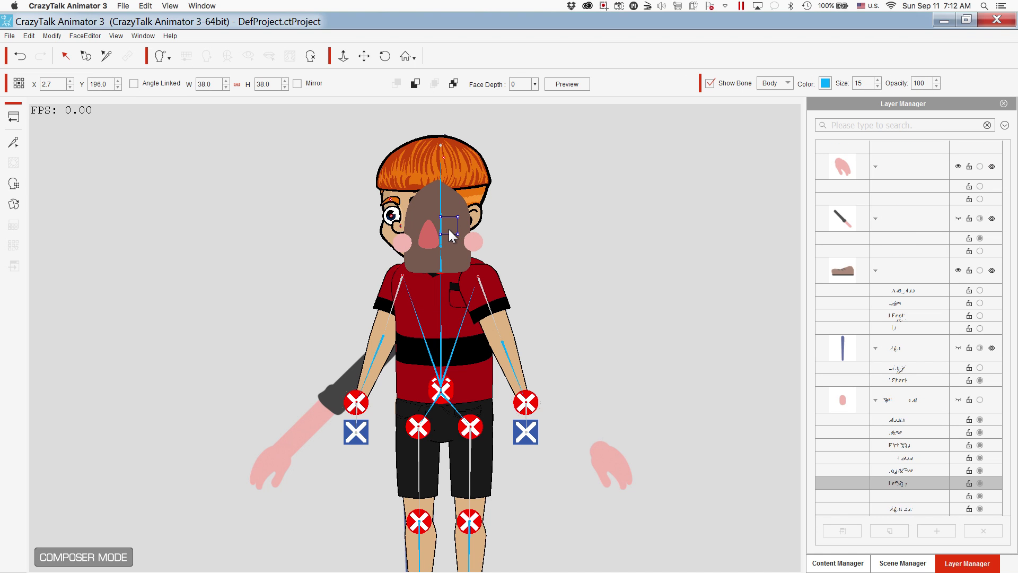
left_click(983, 416)
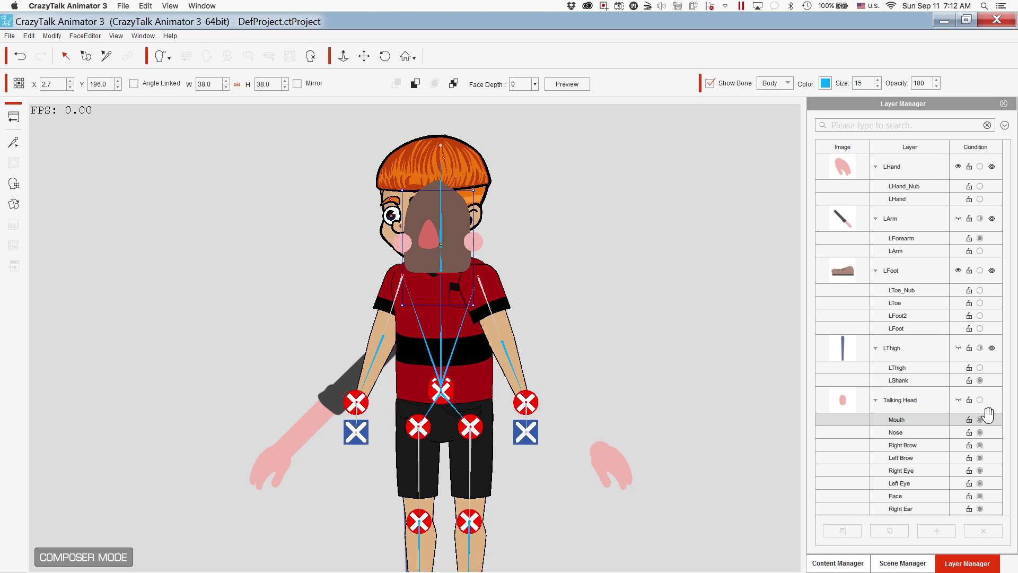
left_click(980, 399)
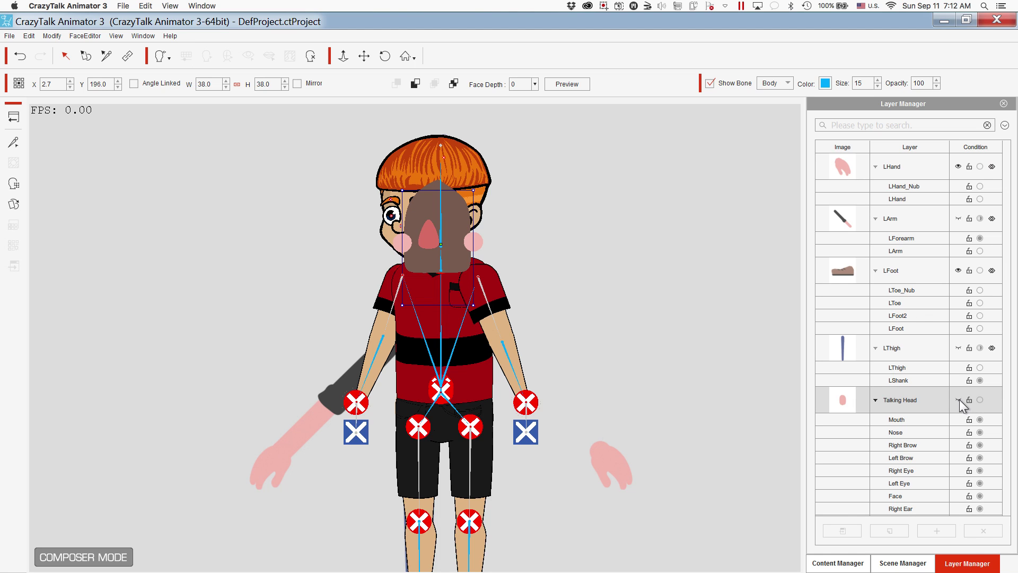
left_click(959, 400)
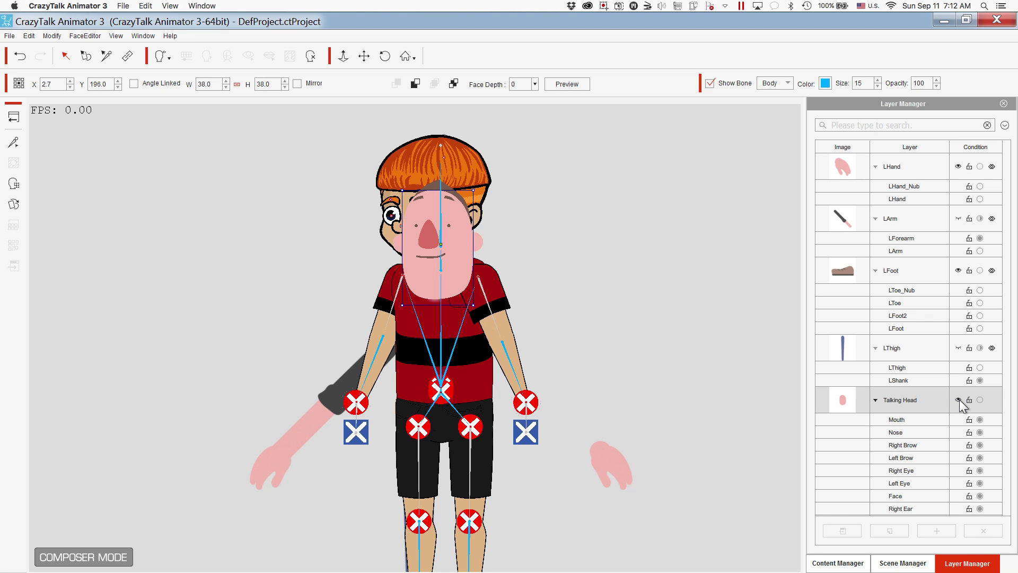
left_click(959, 400)
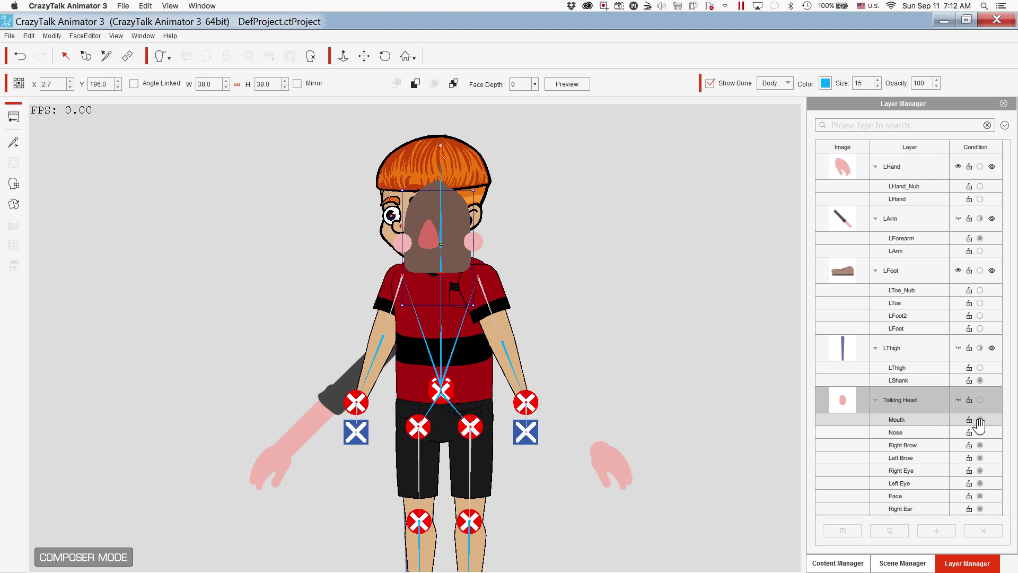
Move the dummy's head off the boy's face to about X 62.0, Y 178.8.
scroll(983, 475, "down", 2)
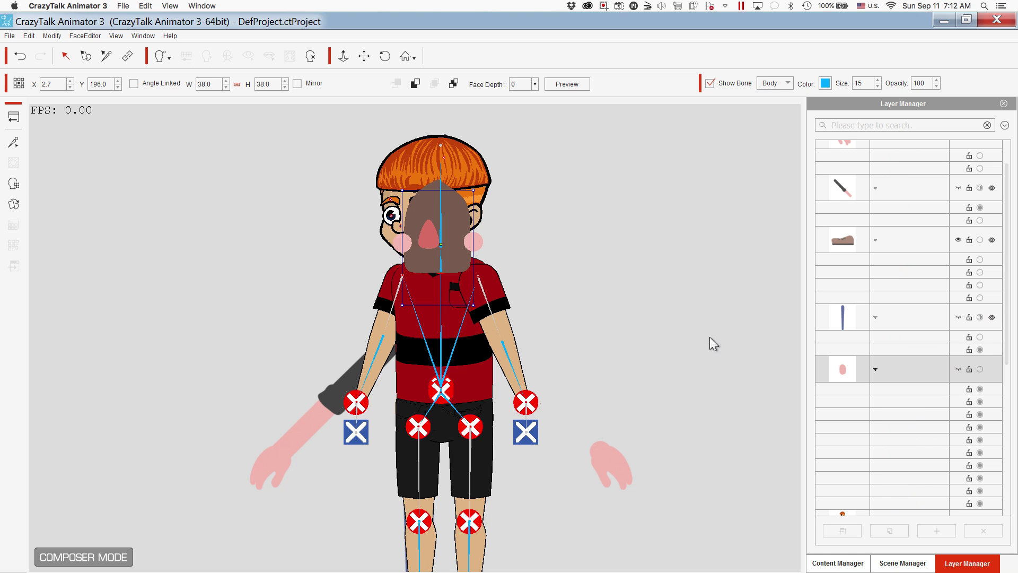
left_click(444, 216)
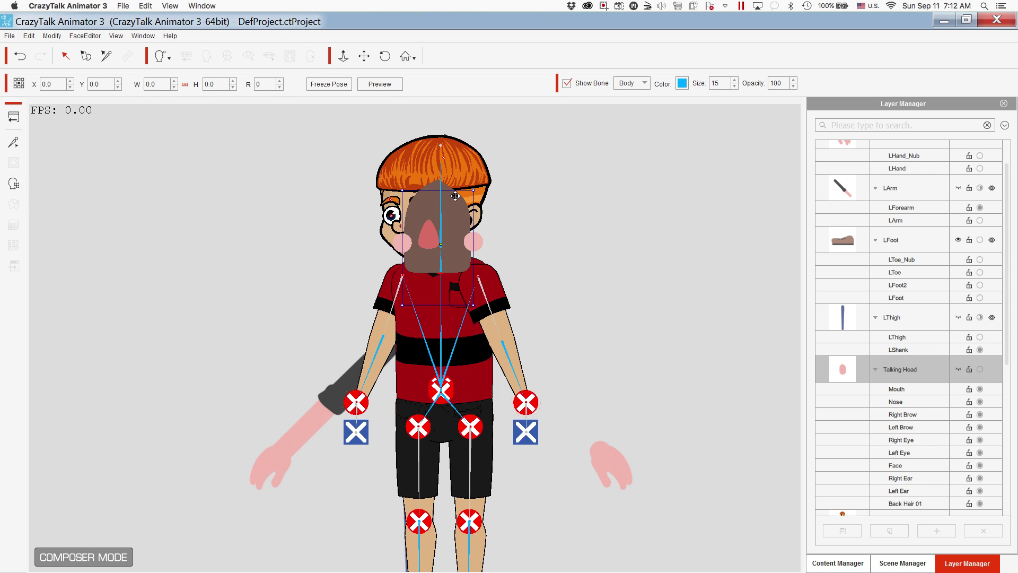
left_click_drag(450, 203, 623, 186)
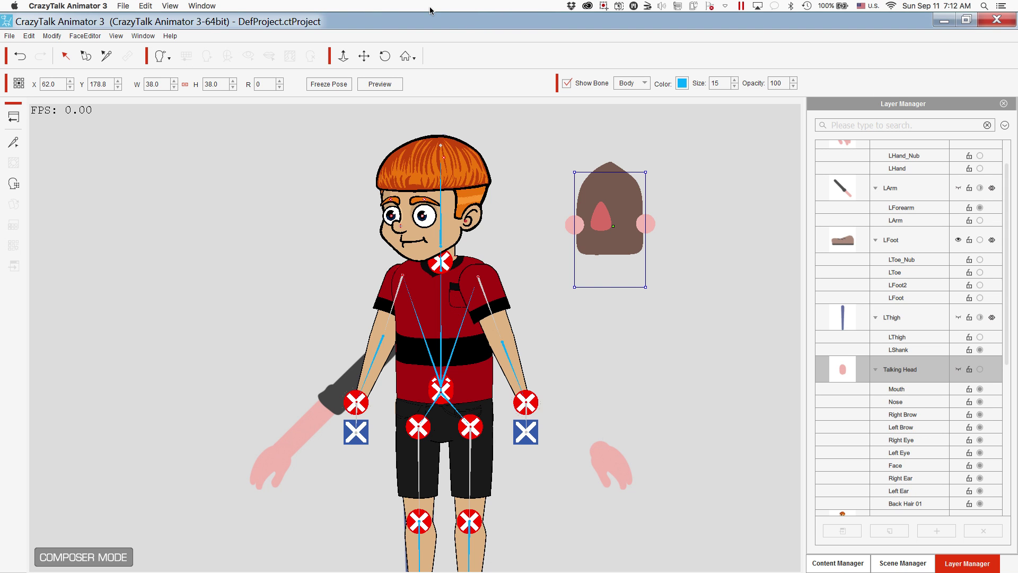
Raise the joint at the base of the neck onto the centre of the red neck marker, at about X -0.1, Y 165.8.
left_click(365, 56)
scroll(428, 228, "up", 3)
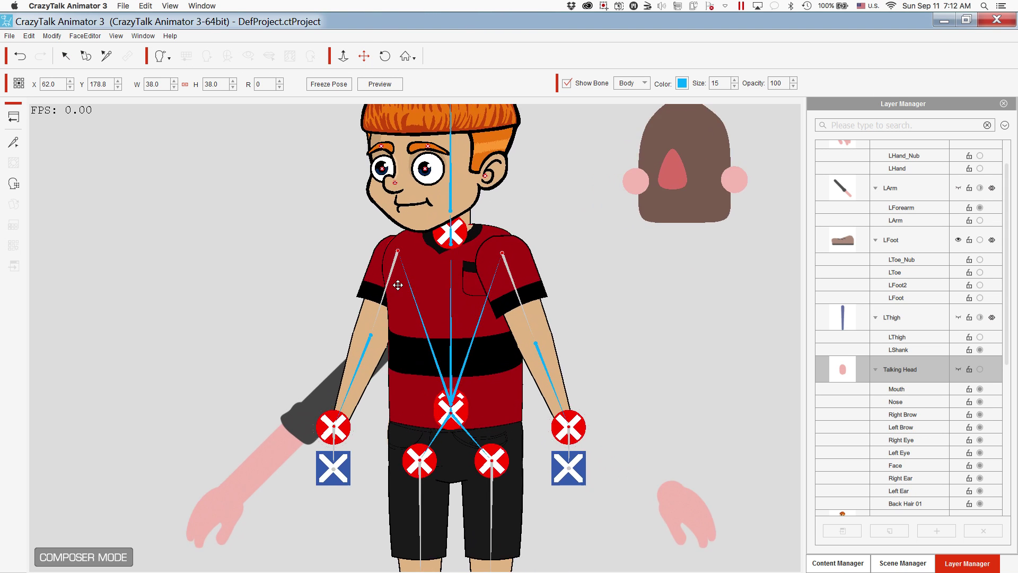
left_click_drag(428, 227, 435, 344)
scroll(436, 342, "up", 3)
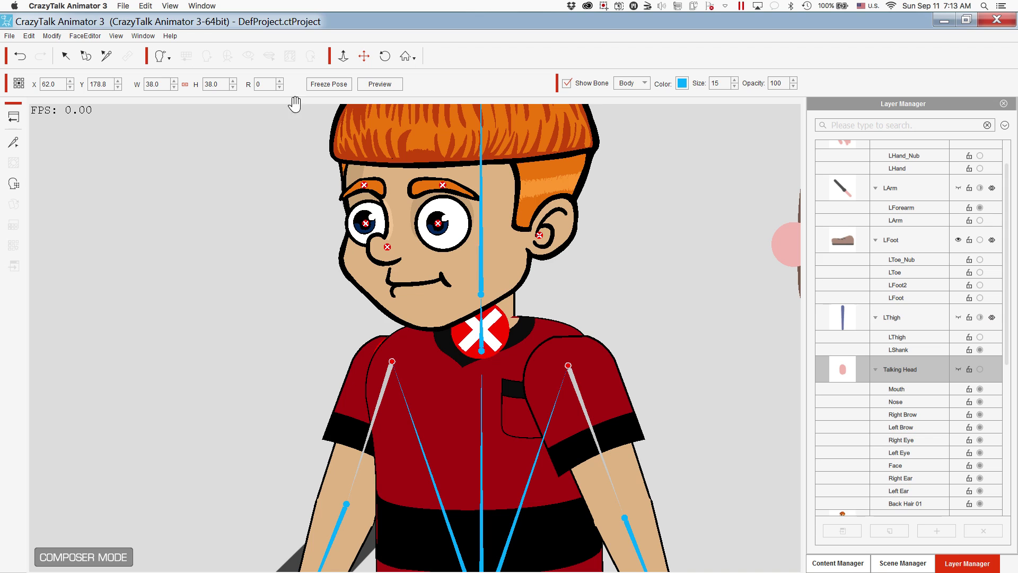
left_click(106, 56)
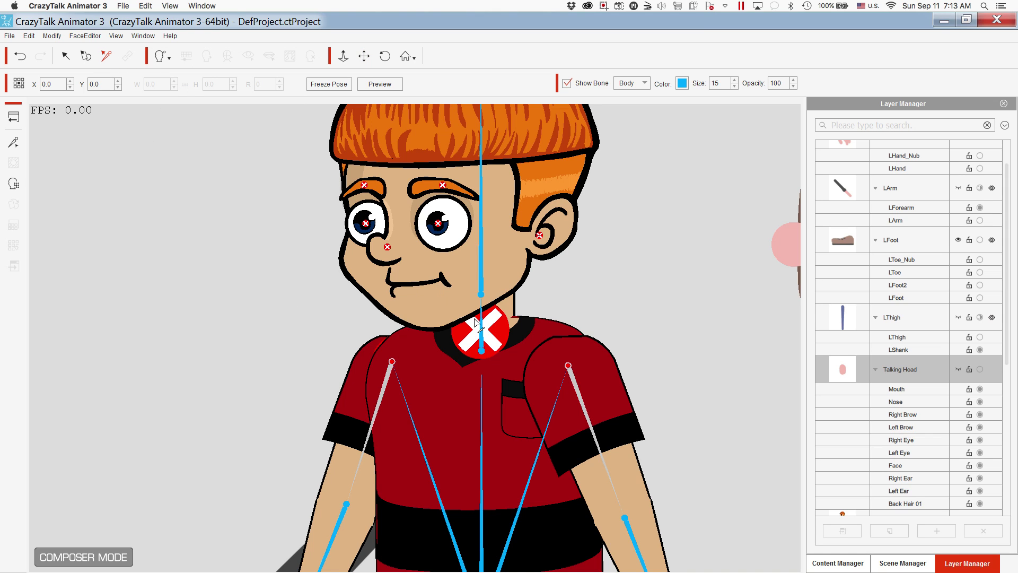
left_click(482, 351)
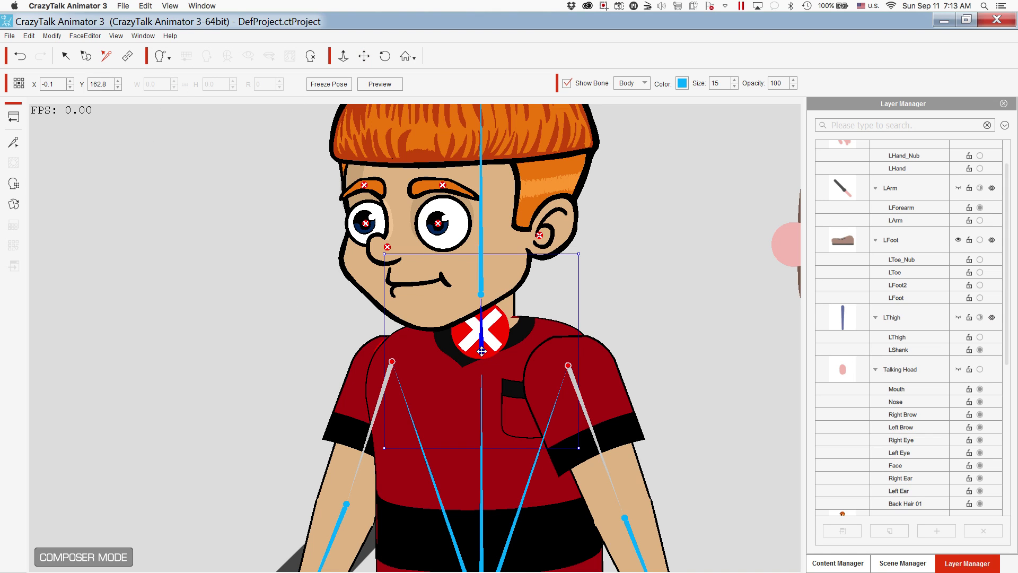
left_click_drag(481, 338, 482, 332)
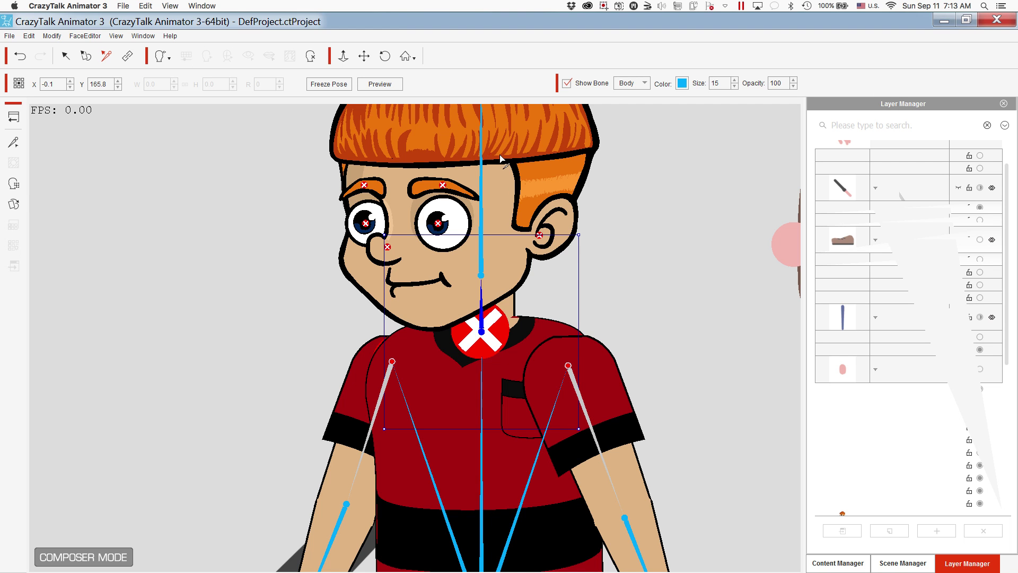
Examine how the bones line up with the boy's whole figure from head to feet.
left_click(364, 55)
scroll(310, 319, "down", 2)
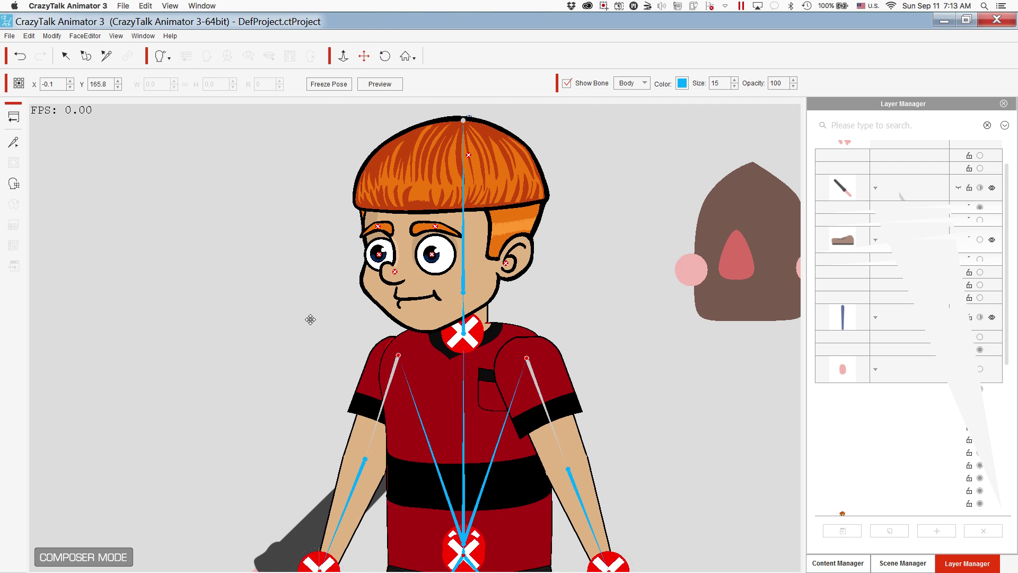
scroll(310, 319, "down", 1)
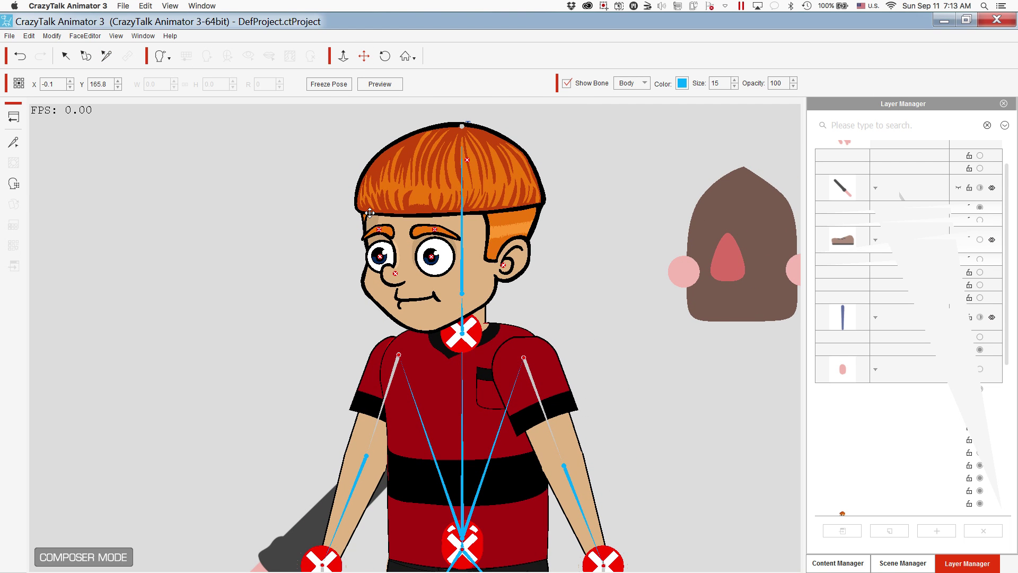
scroll(369, 224, "down", 5)
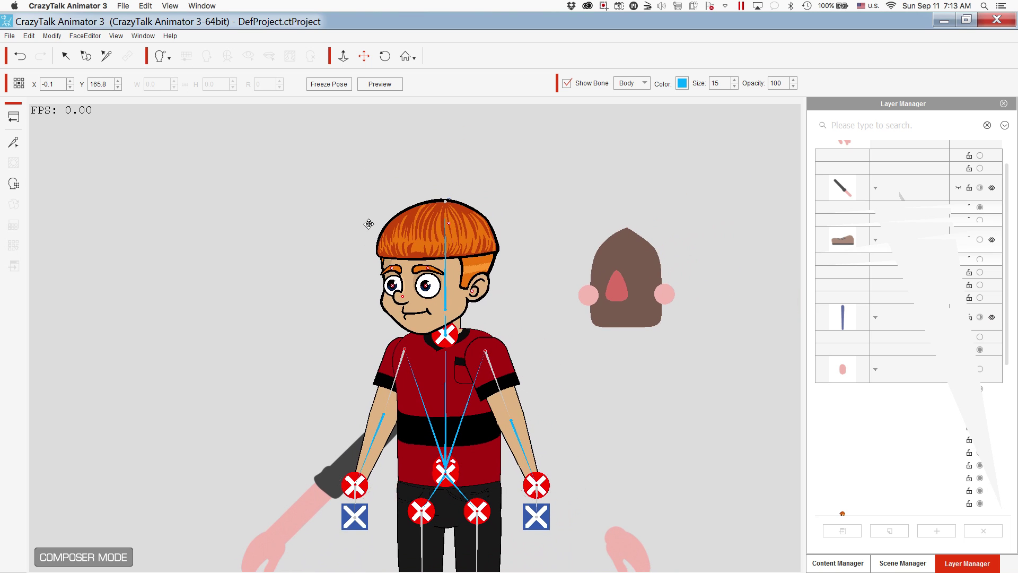
scroll(368, 224, "down", 4)
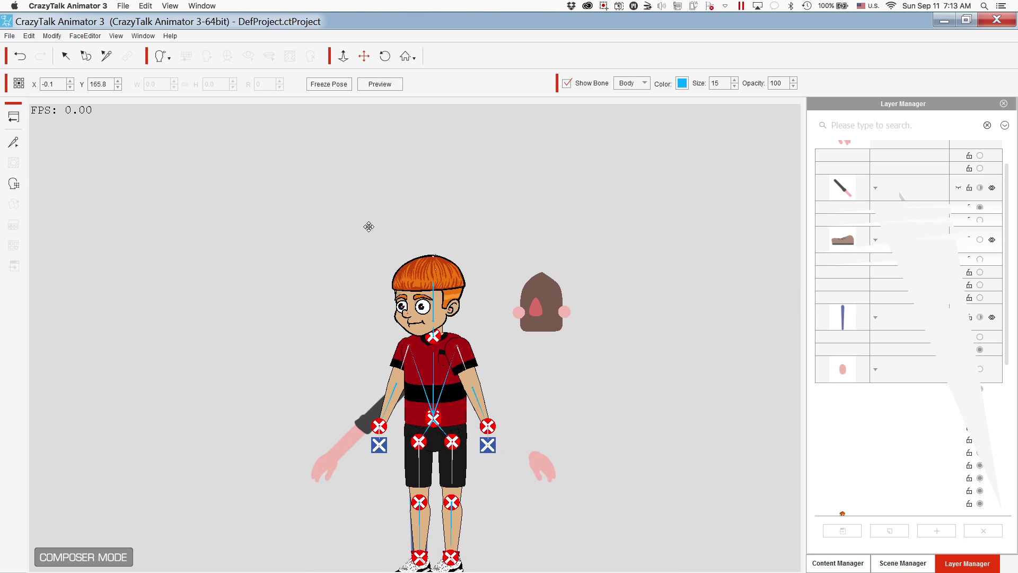
scroll(369, 226, "down", 4)
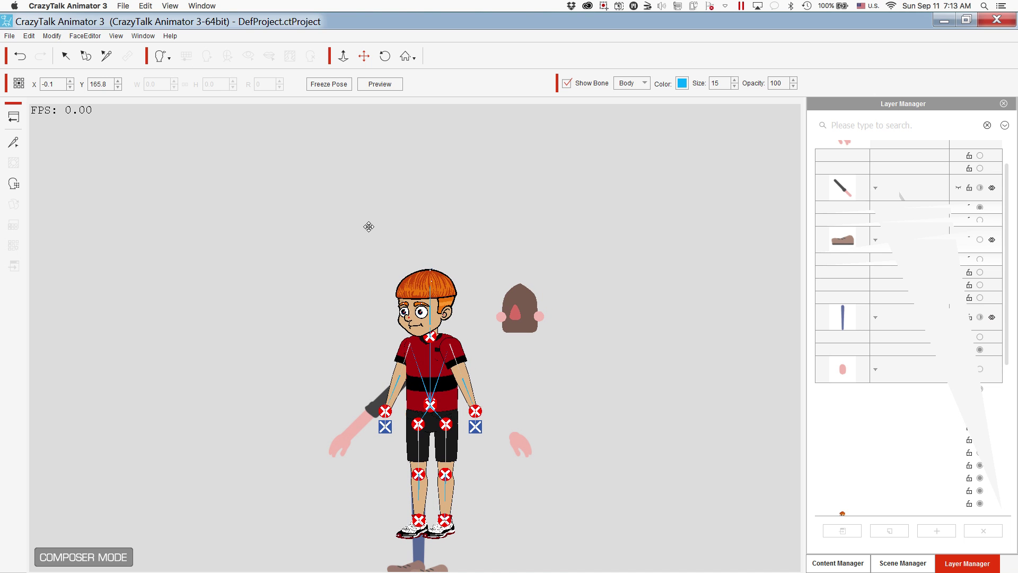
scroll(369, 227, "up", 4)
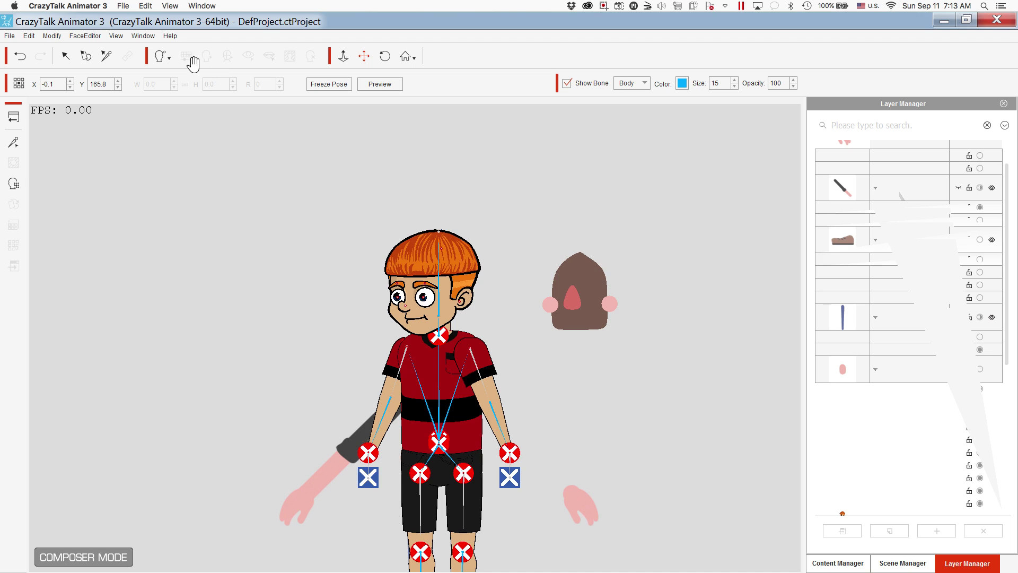
Replace the LArm bone's sprite with the Left arm SWF file from Dexter Folder using the Sprite Editor.
left_click(66, 57)
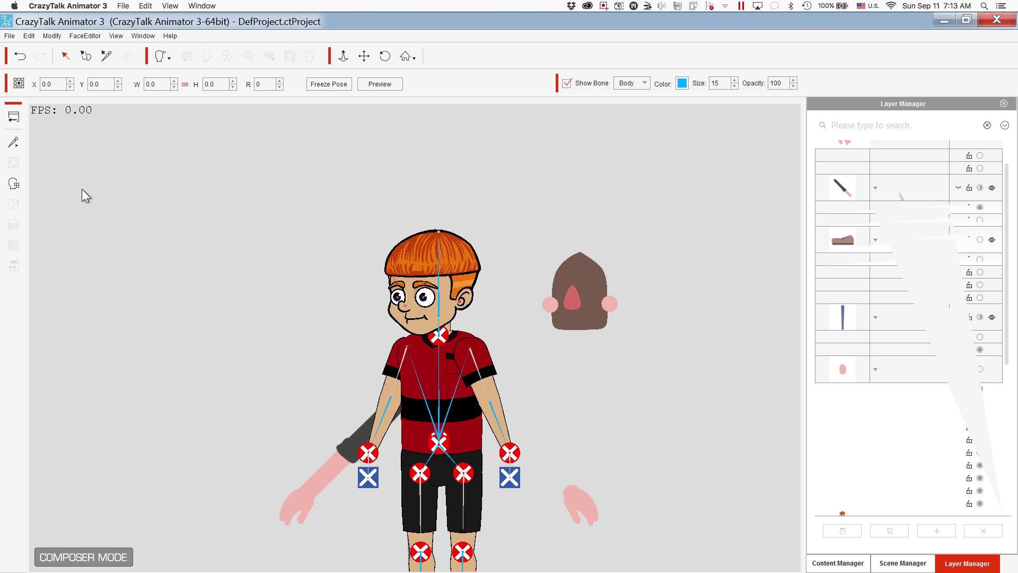
left_click(470, 348)
left_click(470, 347)
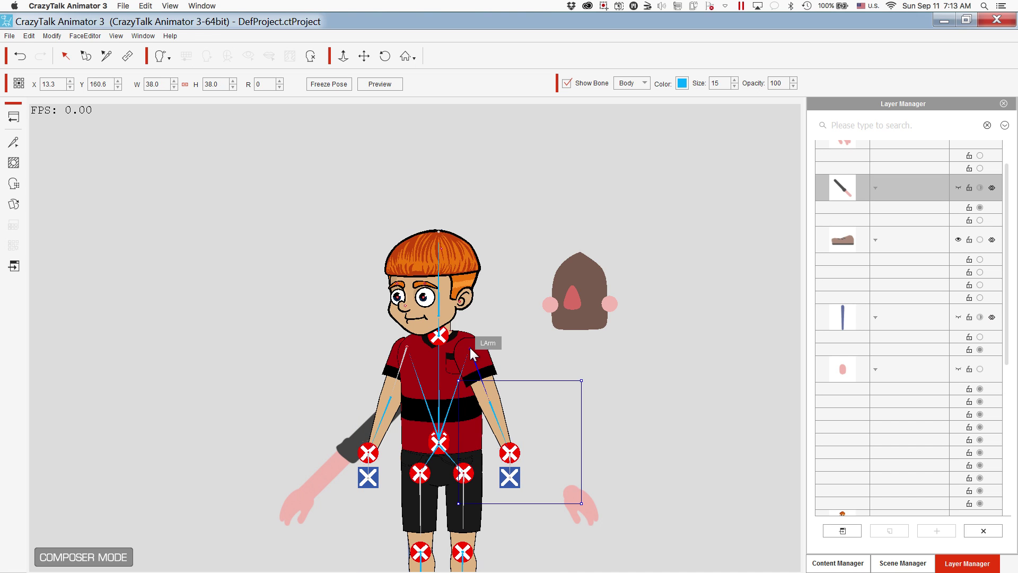
left_click(14, 205)
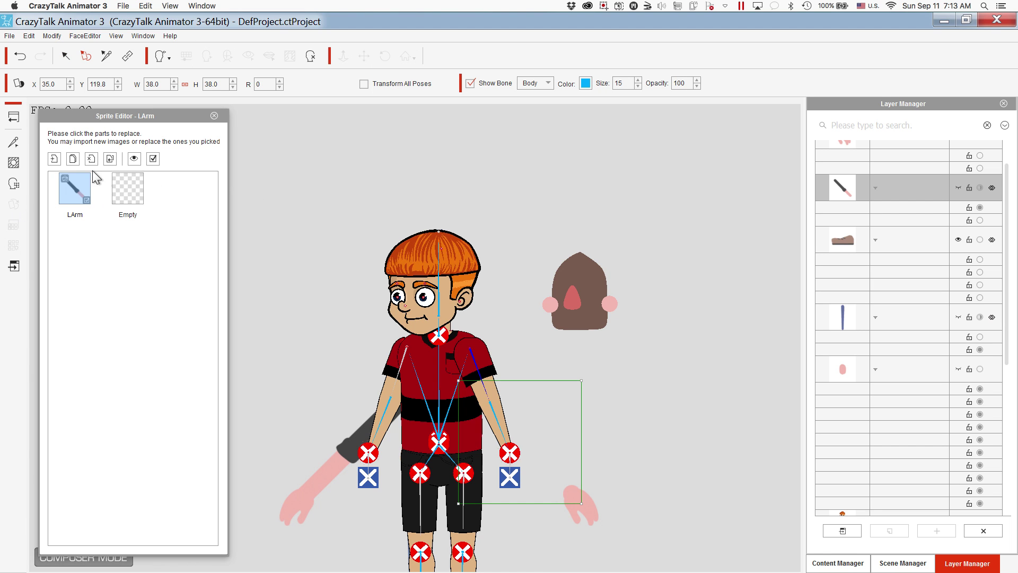
left_click(108, 159)
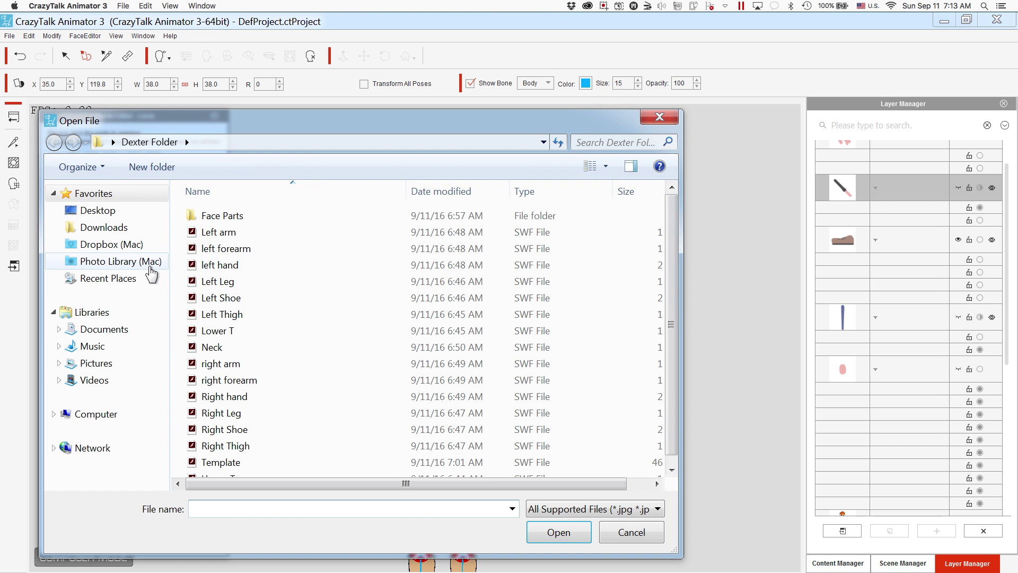
double_click(205, 232)
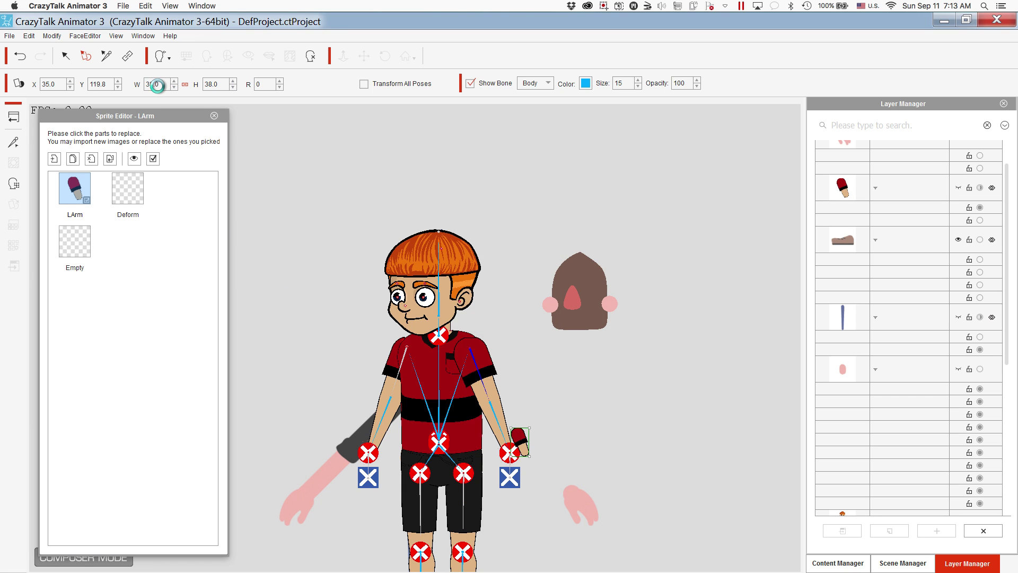
Scale the new LArm sprite to 100 in width and height and place it over the boy's upper arm at about X 16.2, Y 149.0.
double_click(156, 86)
key("Return")
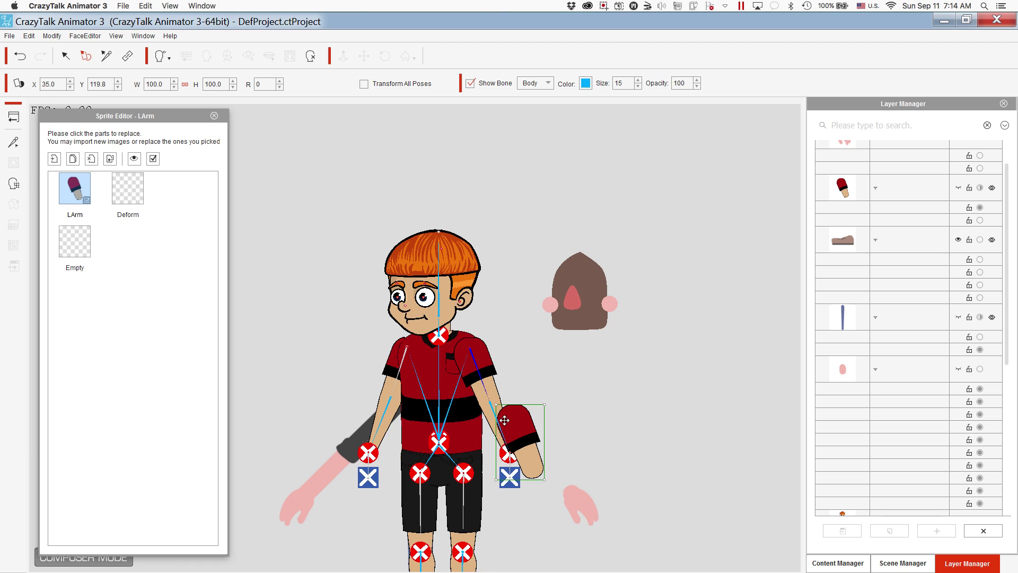
left_click_drag(509, 421, 466, 354)
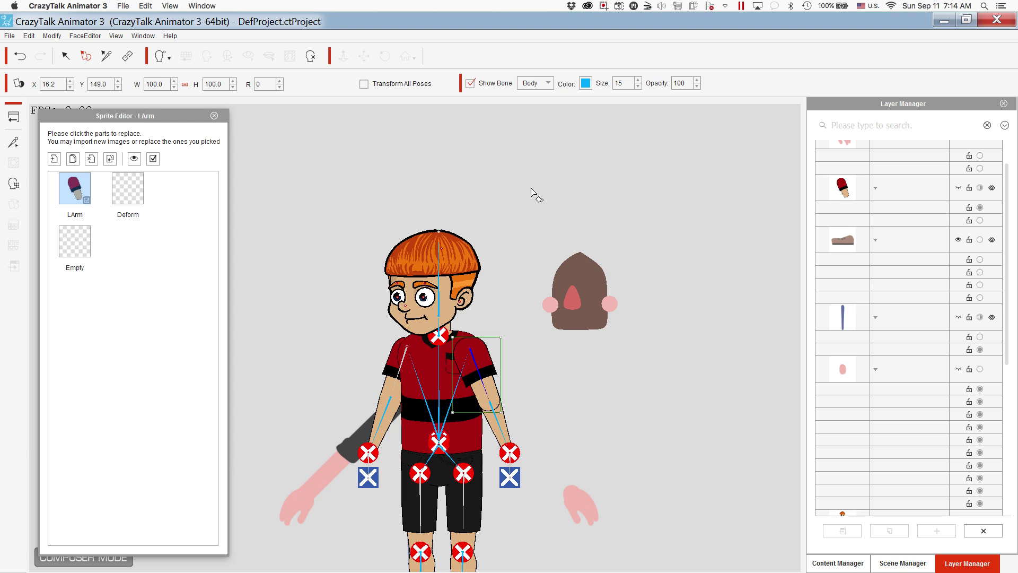
left_click(893, 565)
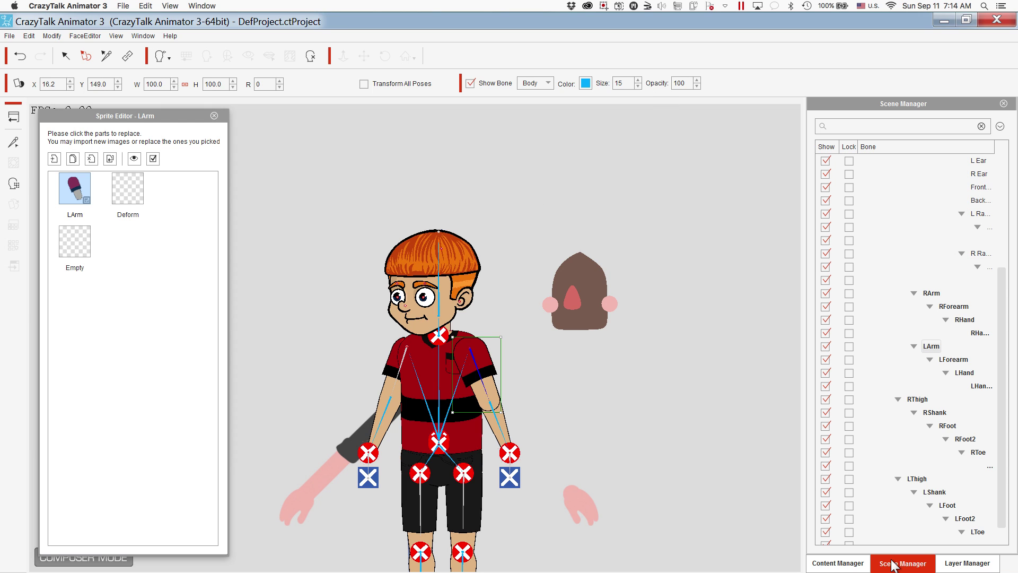
left_click(855, 566)
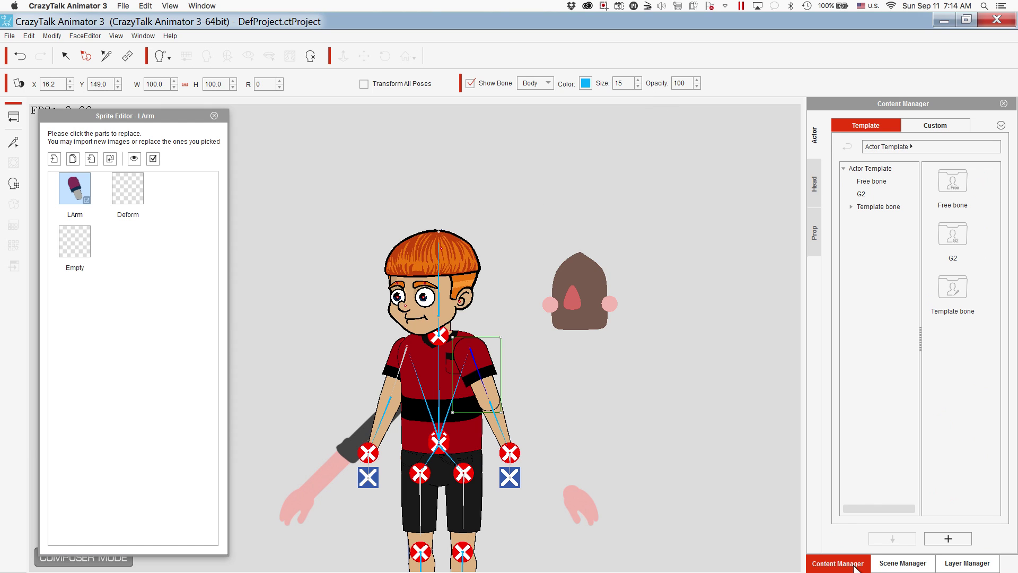
Save the current actor to the custom actor library under the name Dexter.
left_click(928, 126)
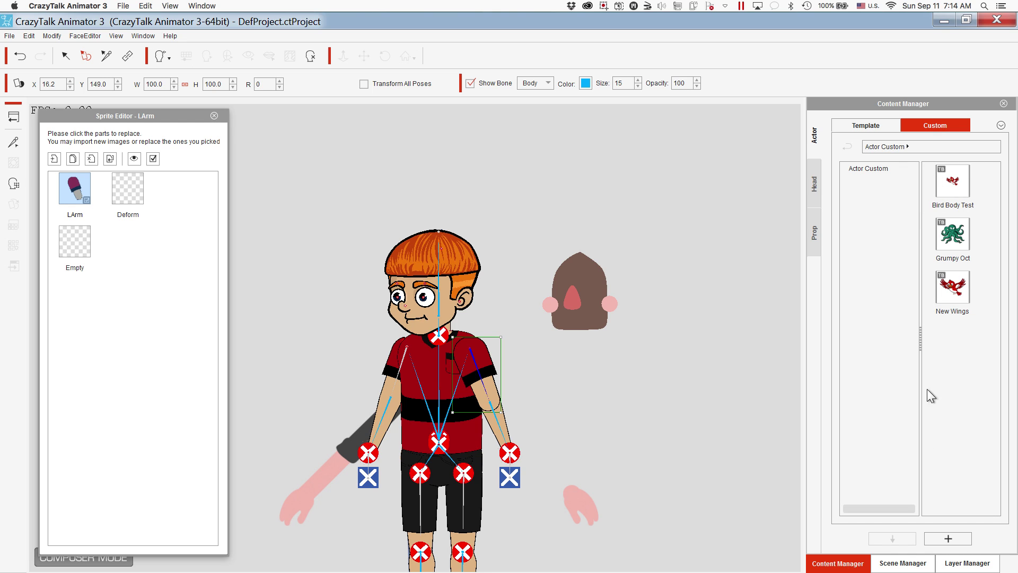
left_click(947, 539)
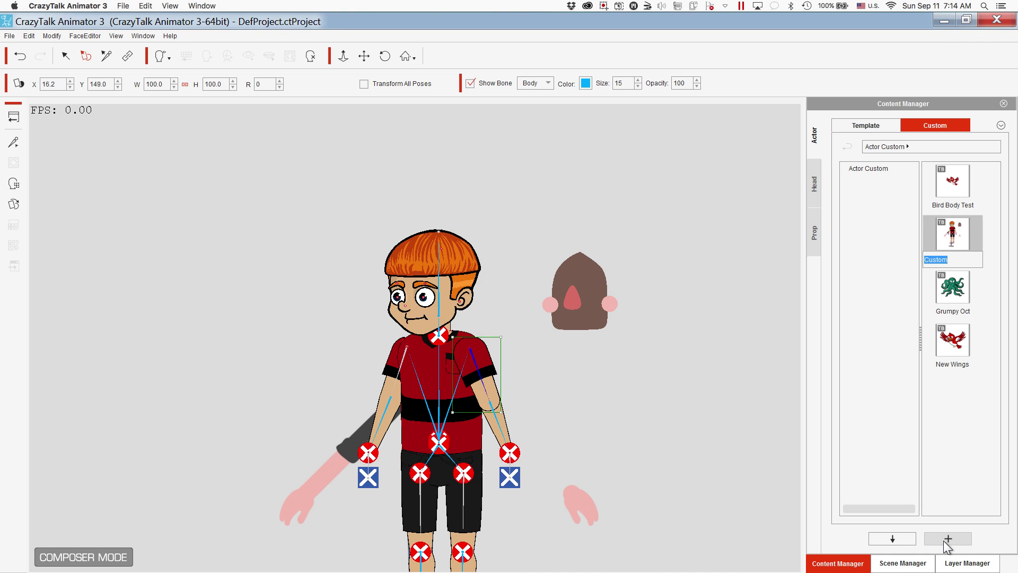
type("Dexter")
key("Return")
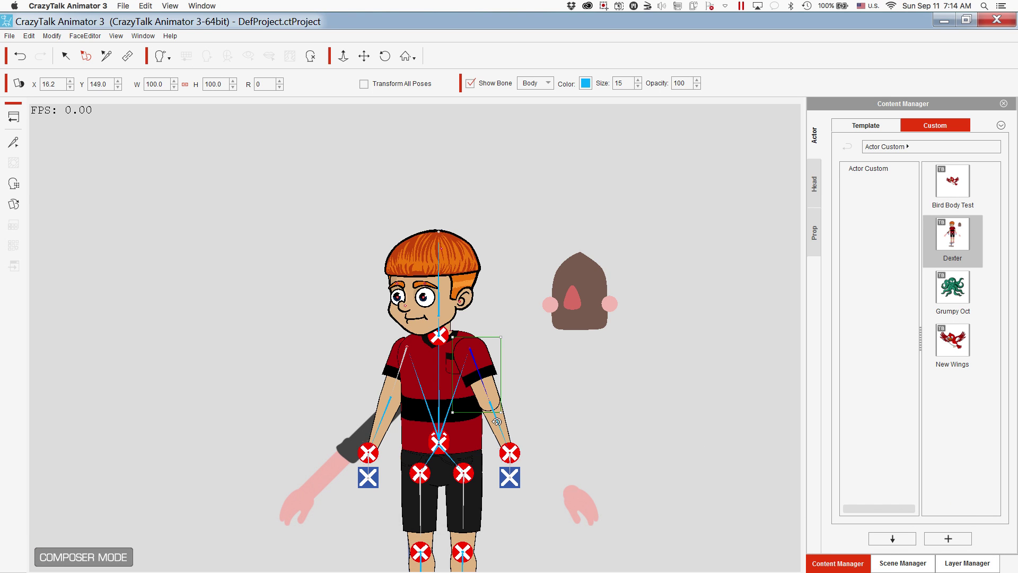
Replace the LForearm bone's sprite with the boy's left forearm using the Sprite Editor.
left_click(491, 404)
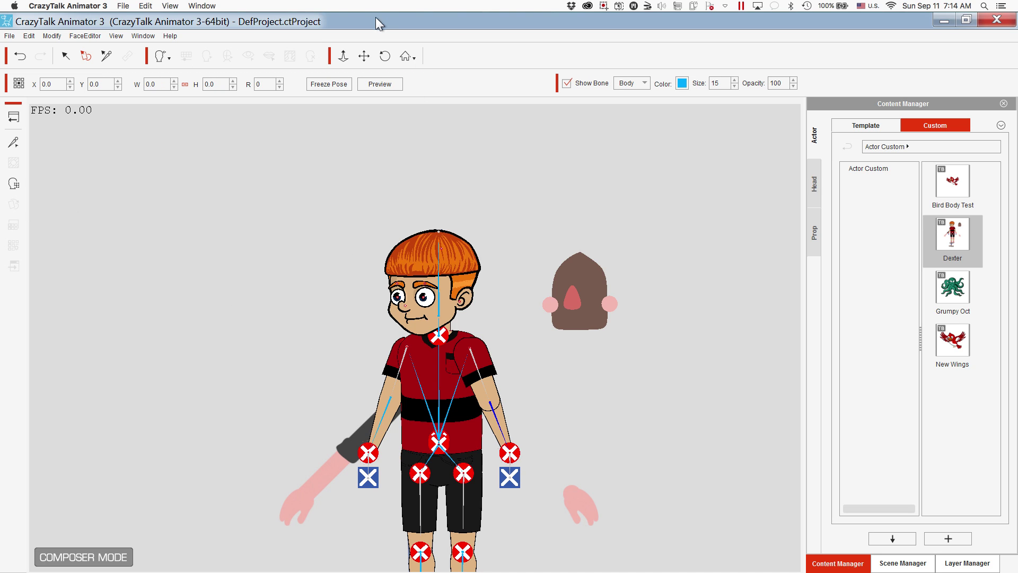
scroll(414, 336, "up", 2)
left_click(14, 204)
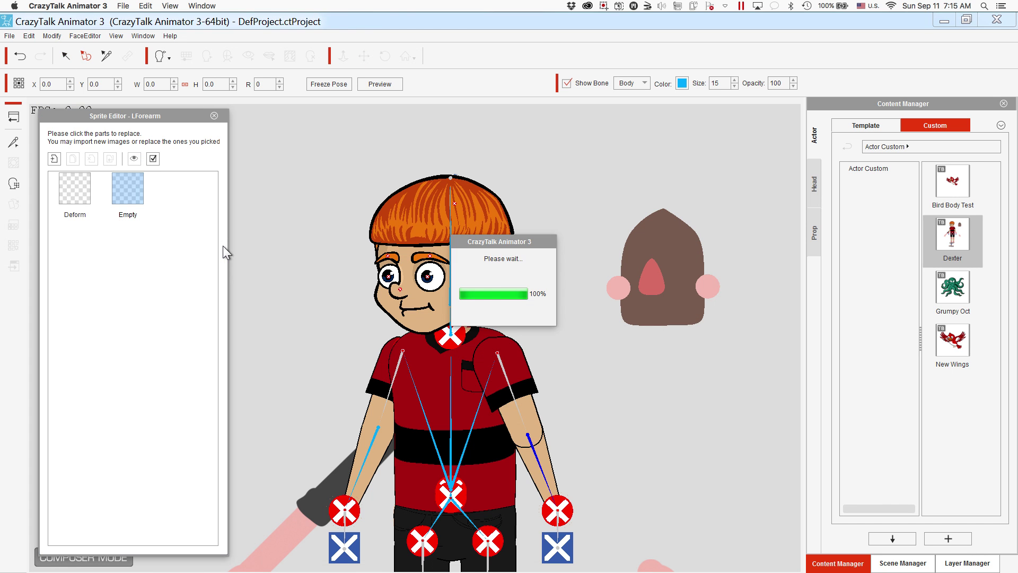
Remove the default 00_Relaxed and 09_Pick sprites from the LHand bone and import the boy's left hand as its sprite.
left_click(556, 509)
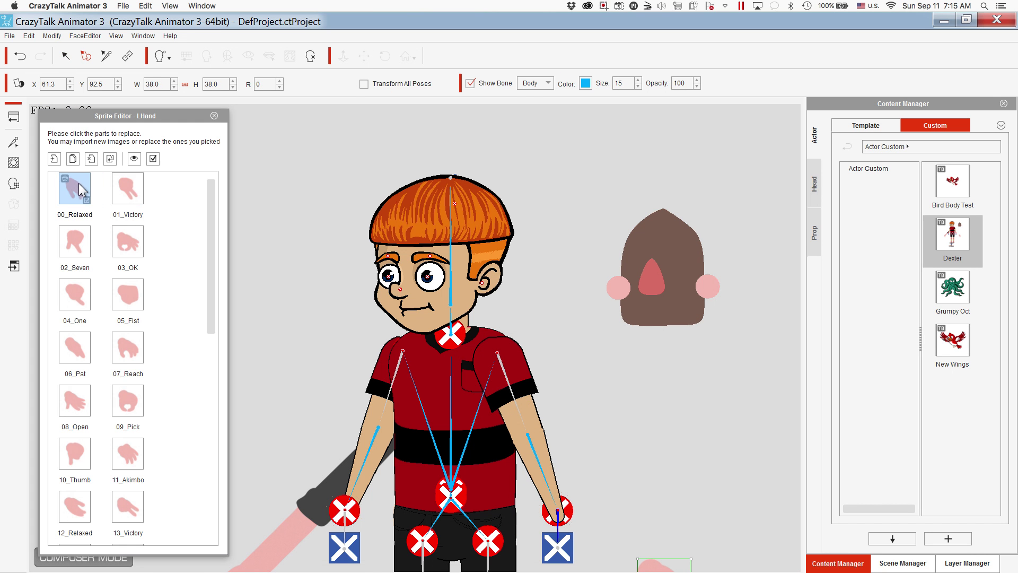
scroll(126, 350, "down", 10)
scroll(128, 462, "up", 10)
left_click(91, 160)
left_click(128, 401)
left_click(92, 160)
left_click(75, 190)
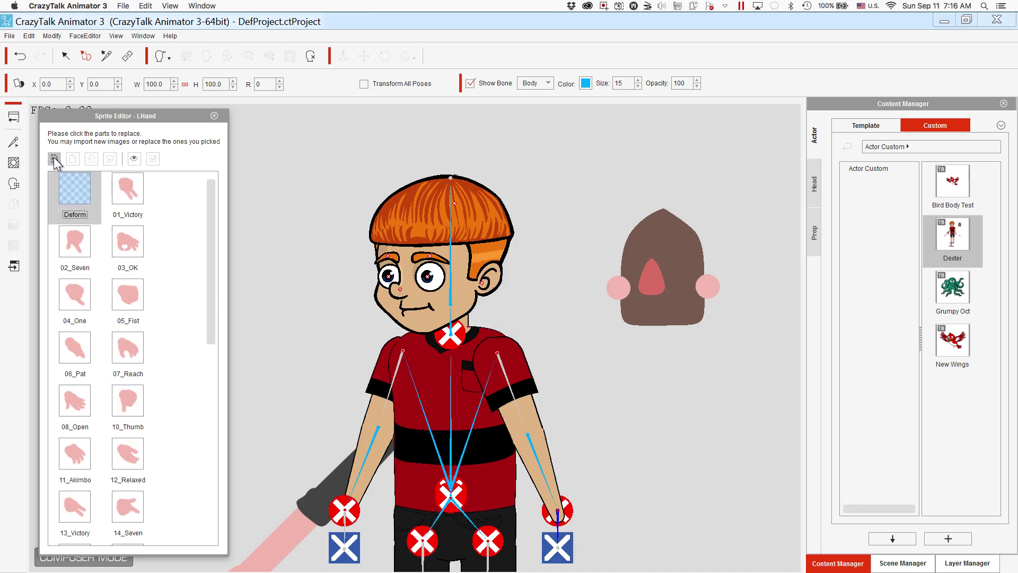
left_click(54, 159)
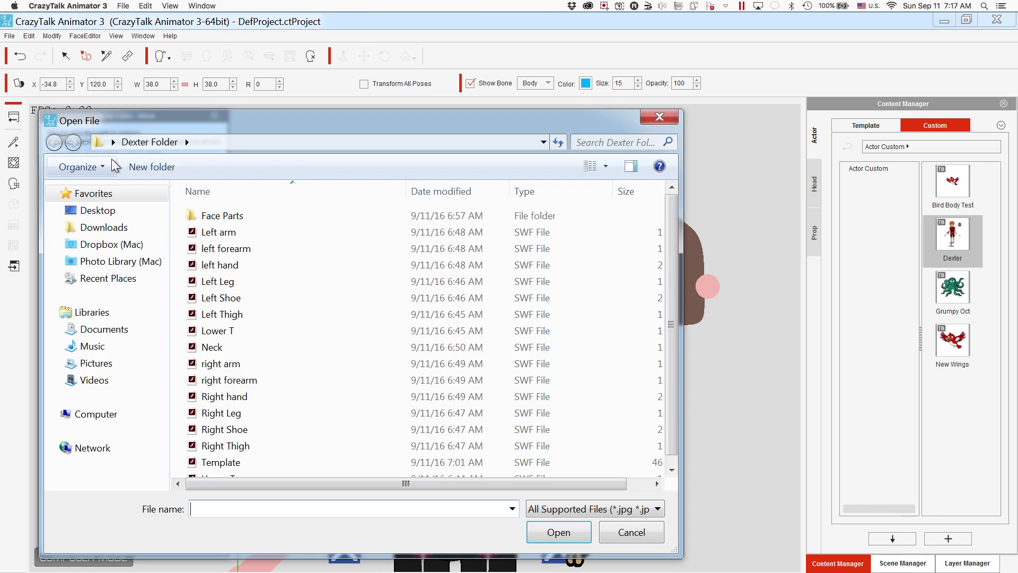
Import the right arm SWF file as the RArm sprite, scale it to 100 and place it at about X -15.6, Y 148.8.
double_click(221, 364)
double_click(156, 84)
type("100")
key("Return")
left_click_drag(321, 477, 393, 377)
Turn on the RArm bone's circle condition in the layer list and move the RArm layer directly above the Hip layer.
left_click(968, 563)
left_click(876, 478)
left_click(980, 509)
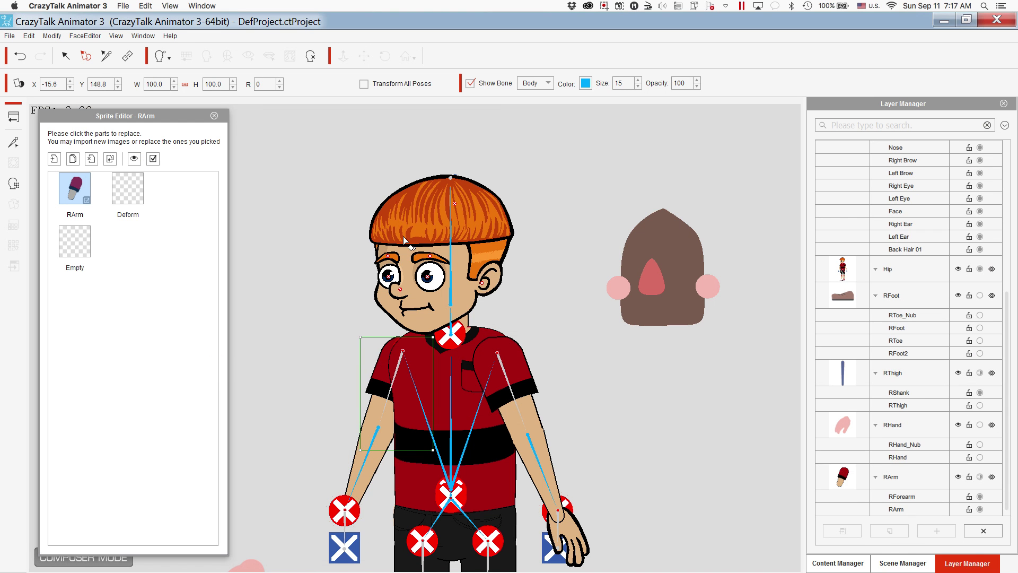
left_click(215, 115)
left_click_drag(912, 476, 910, 260)
Replace the RForearm bone's sprite with the left forearm SWF file, rotate it and align it over the boy's right forearm.
left_click(13, 183)
left_click(365, 461)
left_click(109, 159)
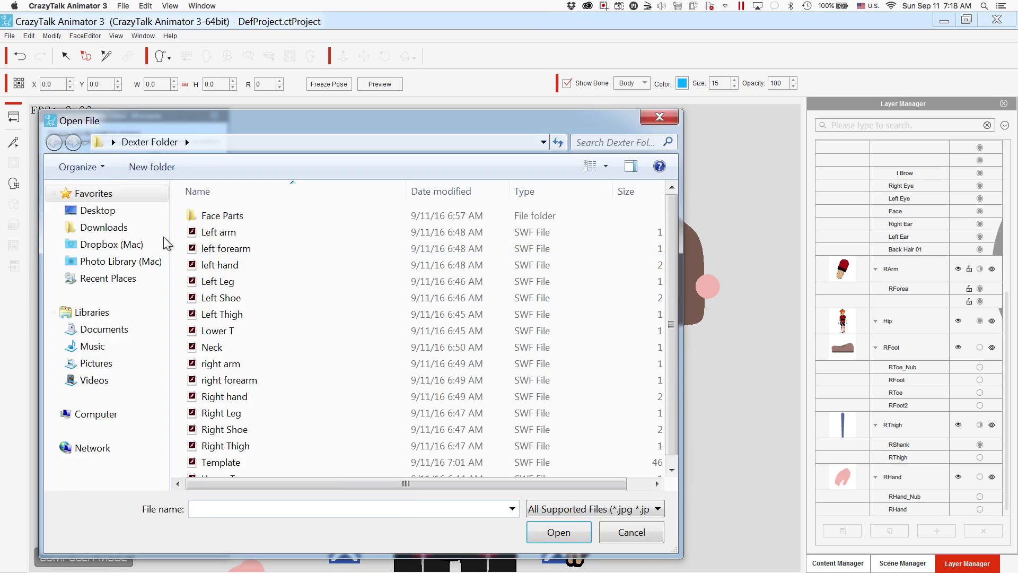
double_click(226, 248)
left_click(280, 81)
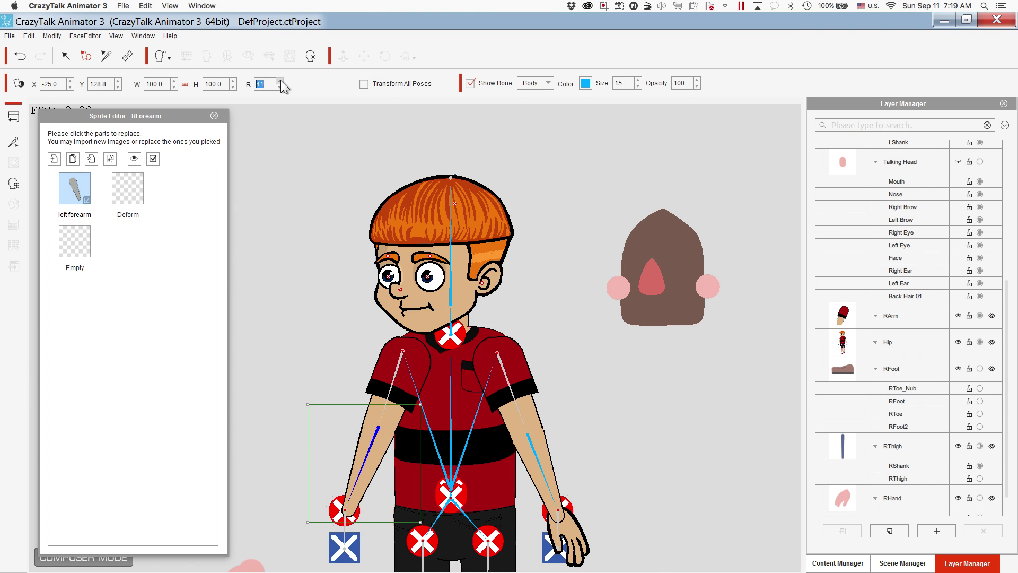
left_click_drag(365, 463, 362, 465)
Replace the RHand bone's sprite with the Right hand SWF file and place it at the boy's right wrist.
left_click(344, 547)
scroll(382, 451, "down", 1)
left_click(214, 116)
left_click(364, 57)
left_click_drag(340, 371, 339, 243)
left_click(13, 183)
left_click(255, 438)
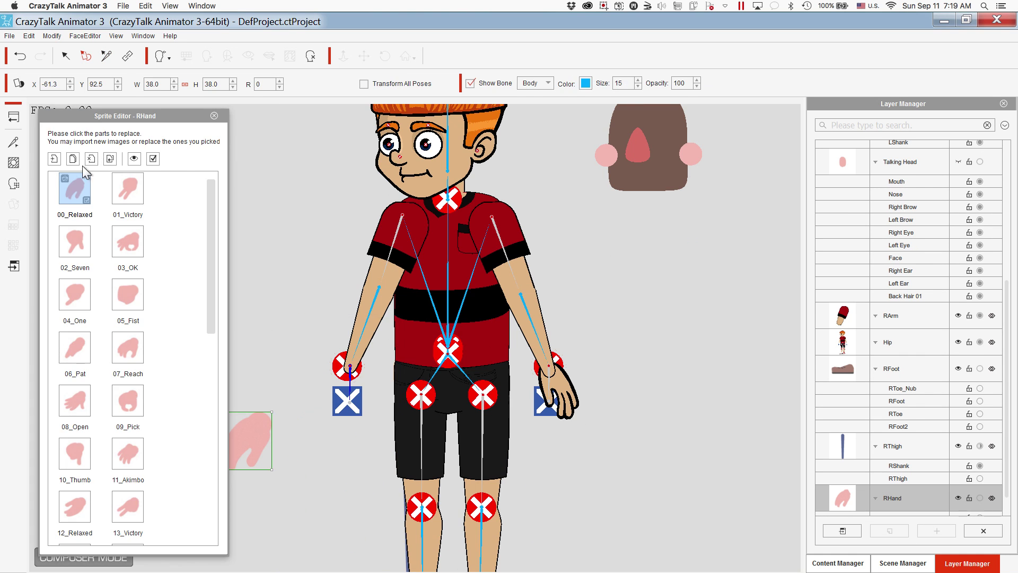
left_click(110, 160)
double_click(223, 391)
left_click(214, 116)
left_click_drag(249, 425, 345, 375)
Adjust the end joint of the RHand bone on the blue marker and overwrite the saved Dexter actor in the custom library.
left_click(107, 56)
left_click(350, 402)
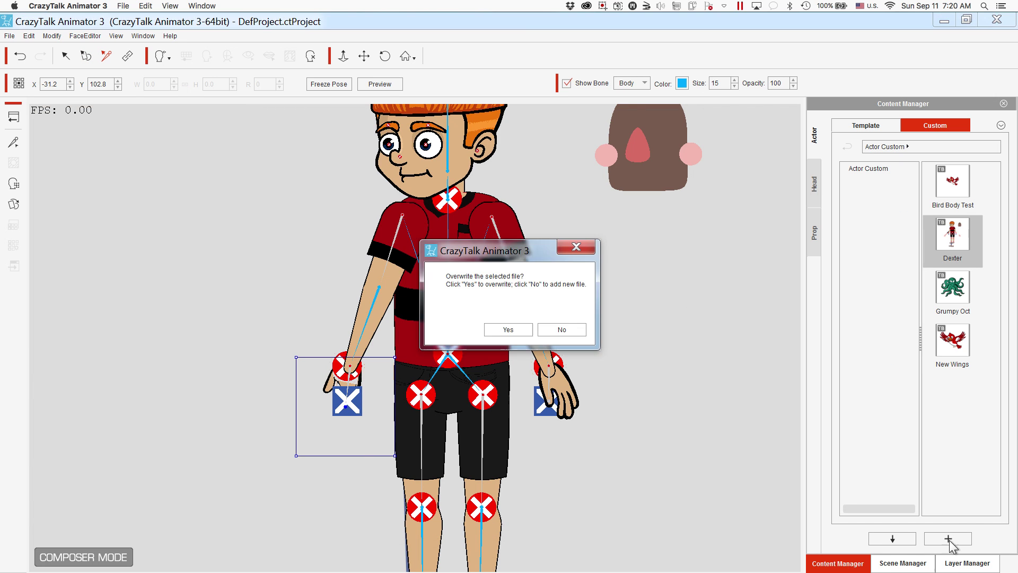
key("Return")
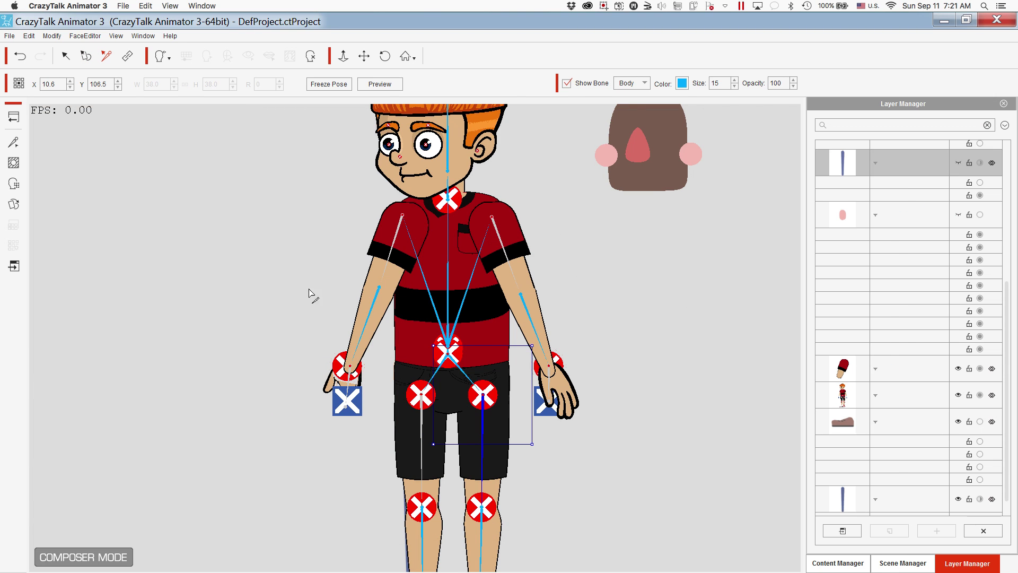
Show the LThigh layer, replace its sprite with the Left Thigh SWF file and place it at about X 10.8, Y 87.0.
left_click(958, 163)
left_click(14, 184)
left_click(110, 159)
double_click(223, 317)
left_click_drag(477, 557, 483, 419)
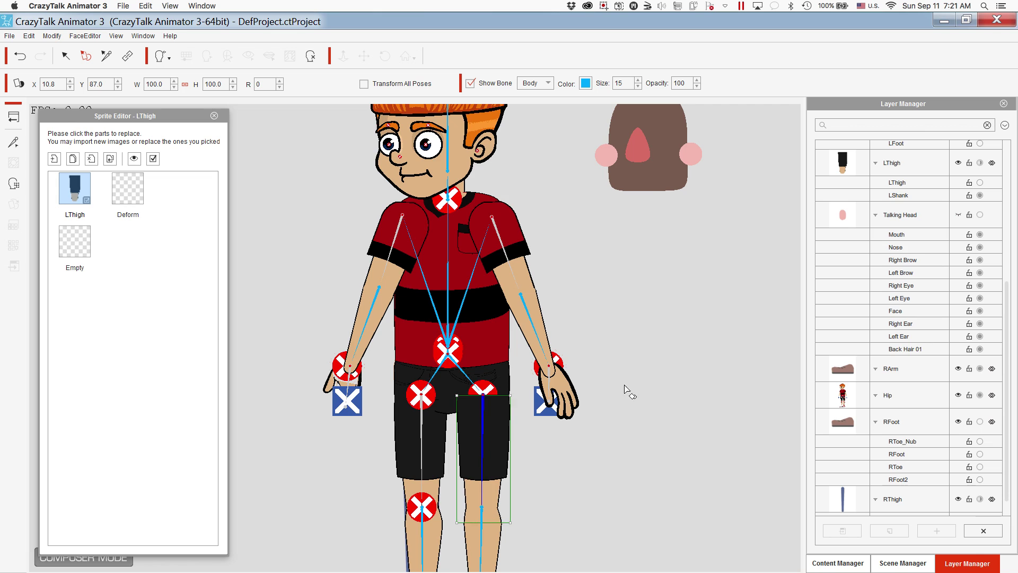
Replace the RThigh bone's sprite with the Right Thigh SWF file, scaled to 100 and placed at about X -8.3, Y 87.5.
left_click(422, 446)
left_click(110, 159)
double_click(225, 445)
left_click_drag(164, 84, 132, 86)
type("100")
key("Return")
left_click(214, 115)
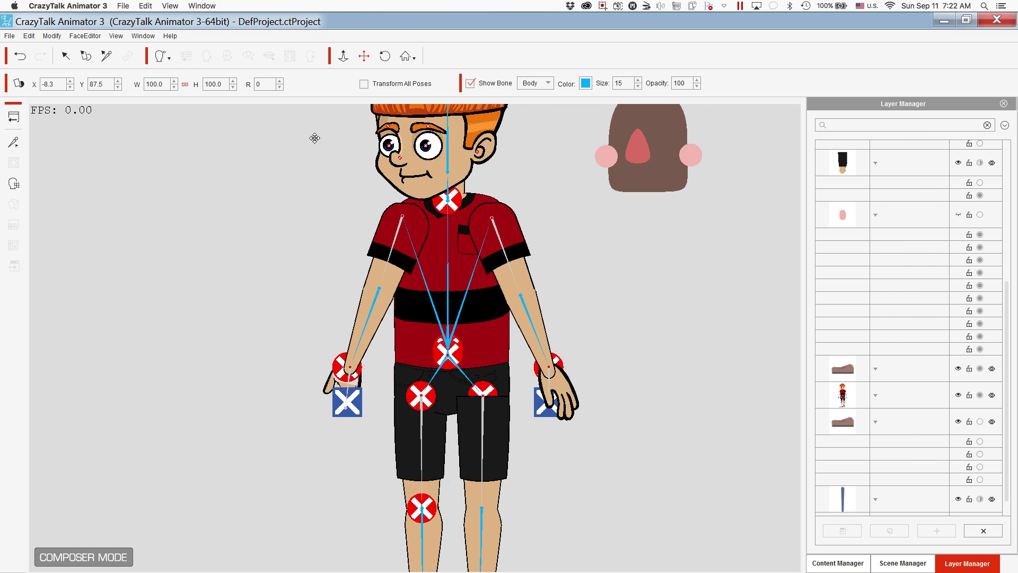
Replace the LShank bone's sprite with the Left Leg SWF file and place it over the boy's left lower leg.
left_click(519, 311)
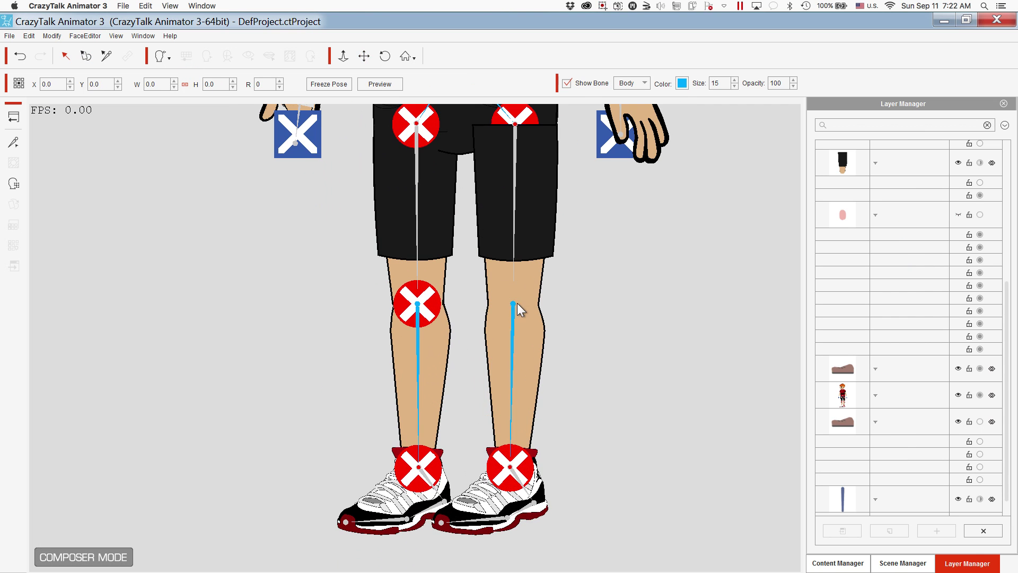
left_click(13, 183)
left_click(110, 159)
double_click(225, 278)
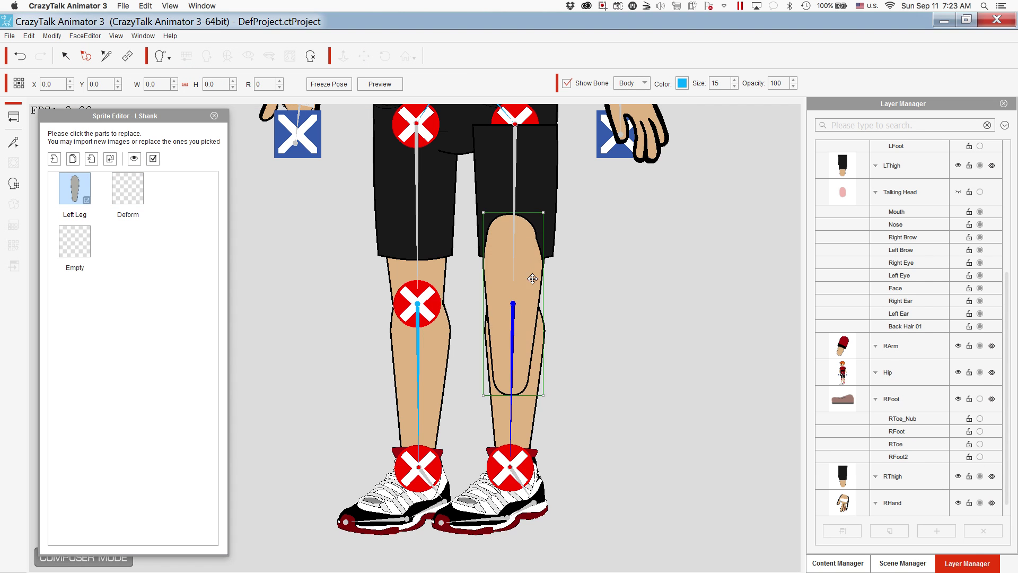
left_click_drag(532, 279, 534, 351)
Replace the LFoot bone's sprite with the boy's left shoe, scale it to 100 and place it under the left ankle.
left_click(522, 485)
left_click(110, 160)
double_click(226, 265)
left_click_drag(164, 84, 102, 85)
type("100")
left_click(214, 115)
scroll(236, 321, "down", 4)
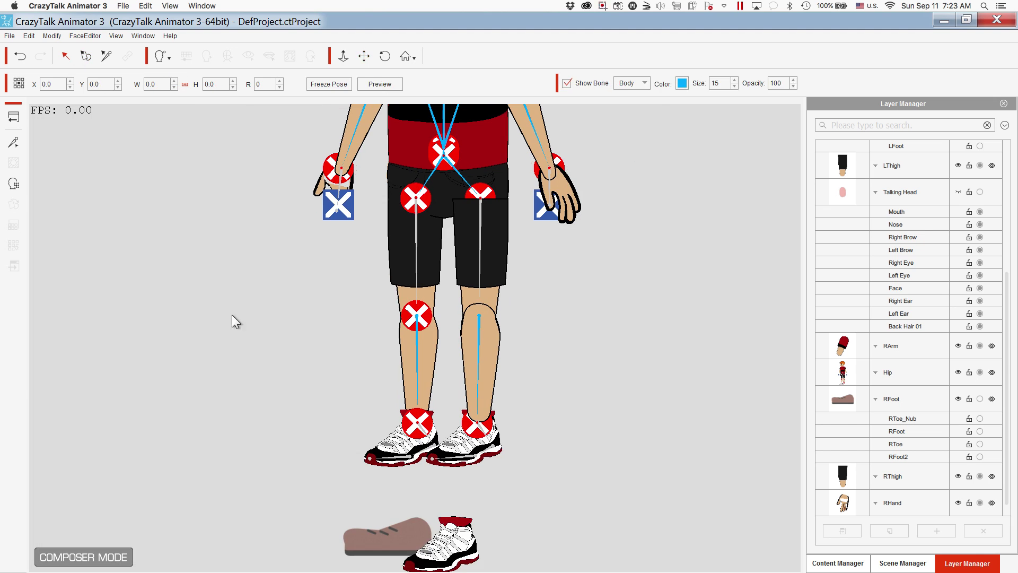
left_click(445, 544)
left_click(13, 184)
left_click_drag(446, 543, 469, 438)
Replace the RShank bone's sprite with the Right Leg SWF file and place it at about X -7.3, Y 59.2.
left_click(418, 361)
left_click(54, 159)
double_click(225, 434)
left_click_drag(417, 308, 419, 351)
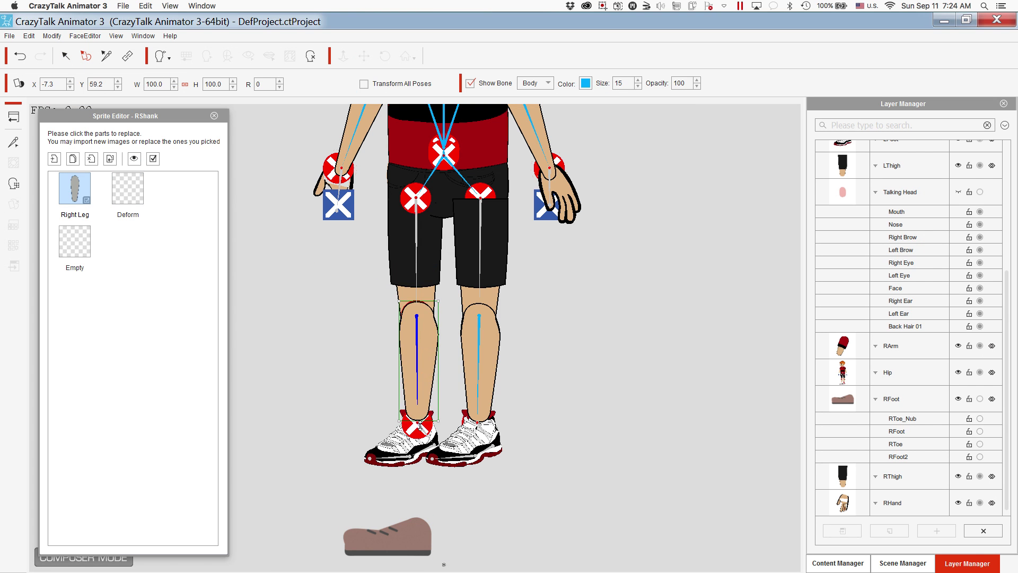
Replace the RFoot bone's sprite with the Right Shoe SWF file and place it at about X -12.0, Y 36.7.
left_click(388, 538)
left_click(110, 159)
double_click(226, 421)
left_click_drag(388, 536, 402, 441)
left_click(214, 115)
Replace the Torso bone's sprite with the Upper T SWF file and align it with the boy's shirt at about X 0.6, Y 139.6.
scroll(509, 281, "up", 4)
left_click_drag(507, 213, 504, 552)
left_click(67, 56)
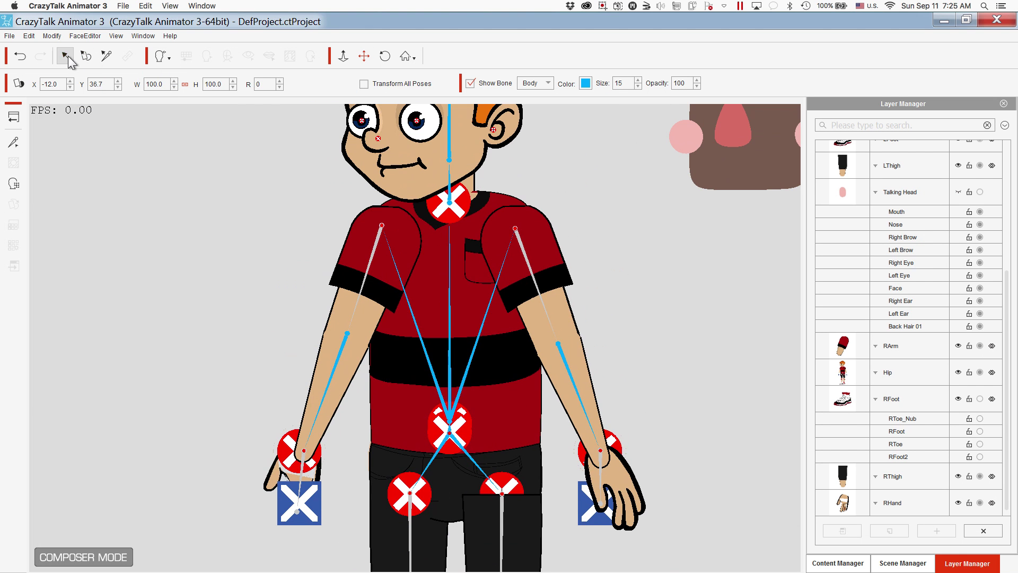
left_click(424, 318)
left_click(14, 183)
left_click(55, 159)
double_click(226, 509)
left_click_drag(403, 371, 403, 279)
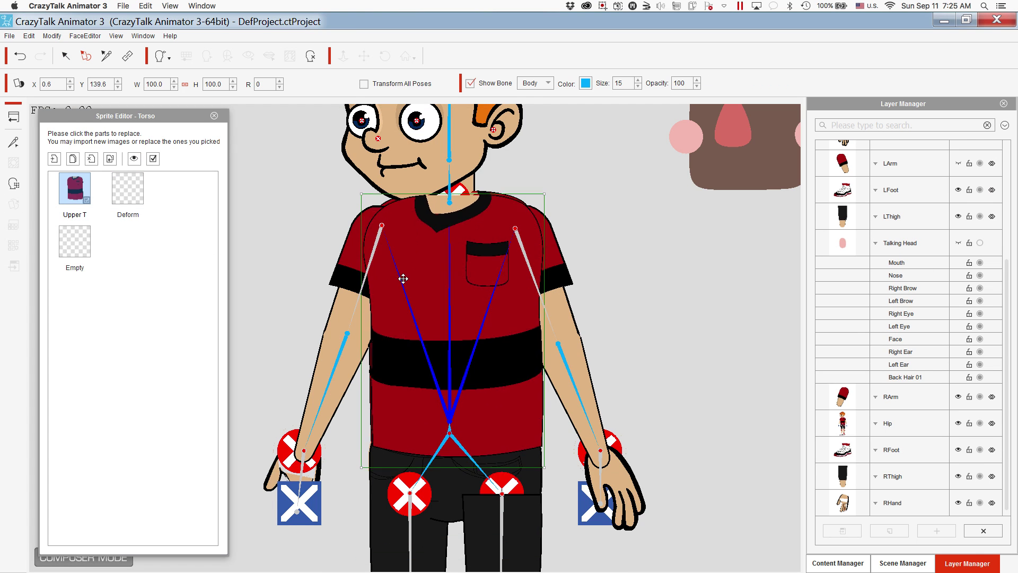
Replace the Neck bone's sprite with the boy's Neck SWF file from Dexter Folder.
left_click(214, 115)
left_click(450, 202)
left_click(13, 183)
left_click(54, 159)
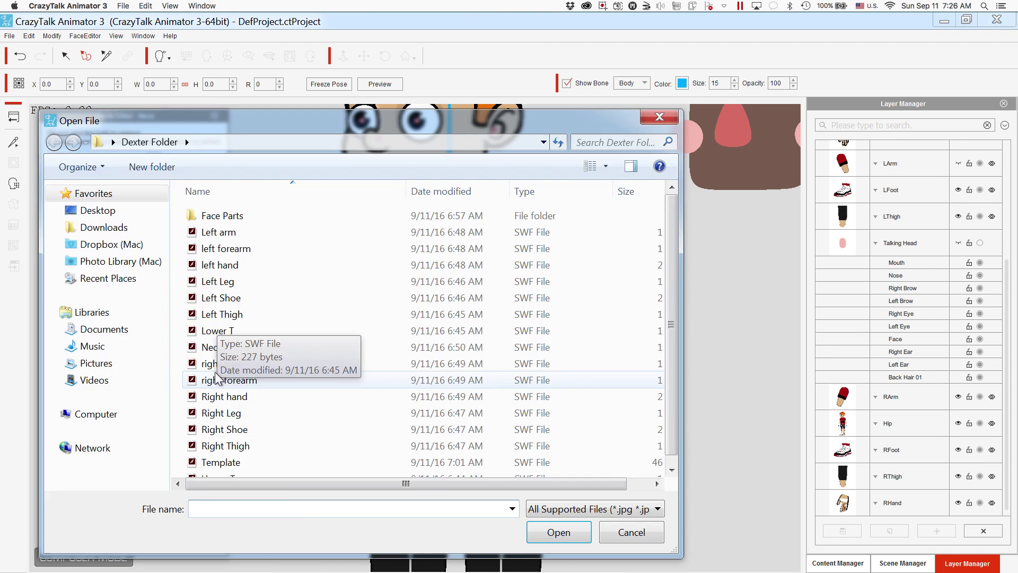
double_click(217, 379)
left_click(214, 116)
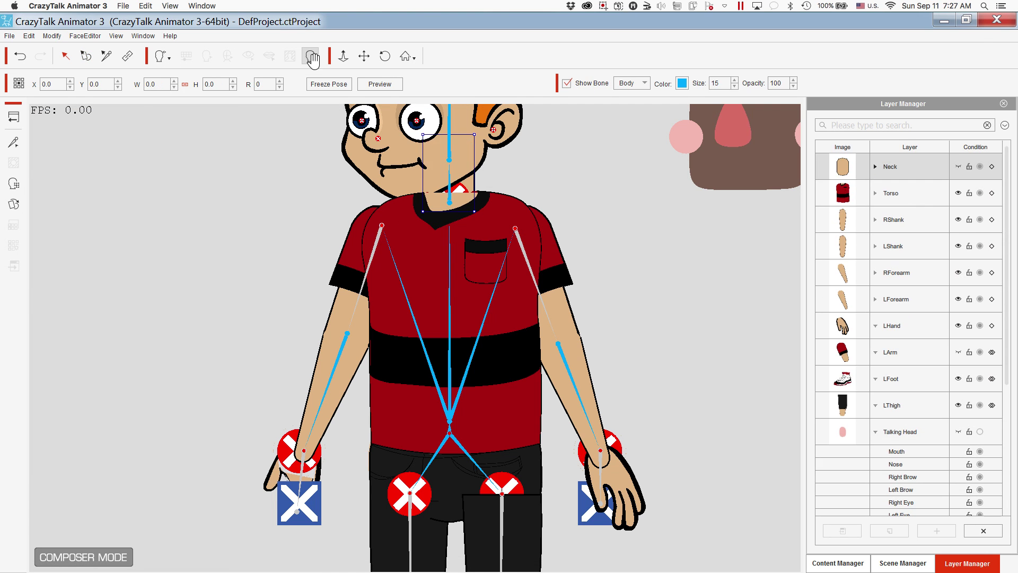
Replace the Head bone's sprite with the Face SWF file from Face Parts and place it at about X -4.8, Y 191.2.
left_click_drag(575, 149, 586, 313)
left_click(461, 313)
left_click(13, 183)
left_click(54, 159)
double_click(296, 215)
double_click(223, 227)
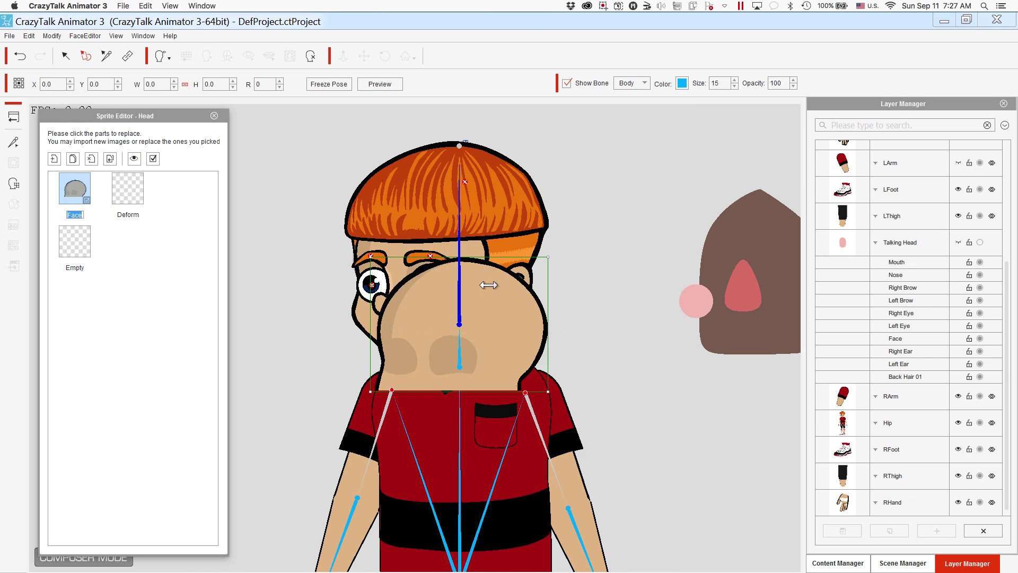
left_click_drag(488, 285, 466, 202)
Show the Talking Head layer and replace the Back Hair 01 sprite with Front Hair, placed at about X -2.6, Y 196.4.
left_click(907, 377)
left_click(959, 243)
left_click(905, 377)
left_click(14, 184)
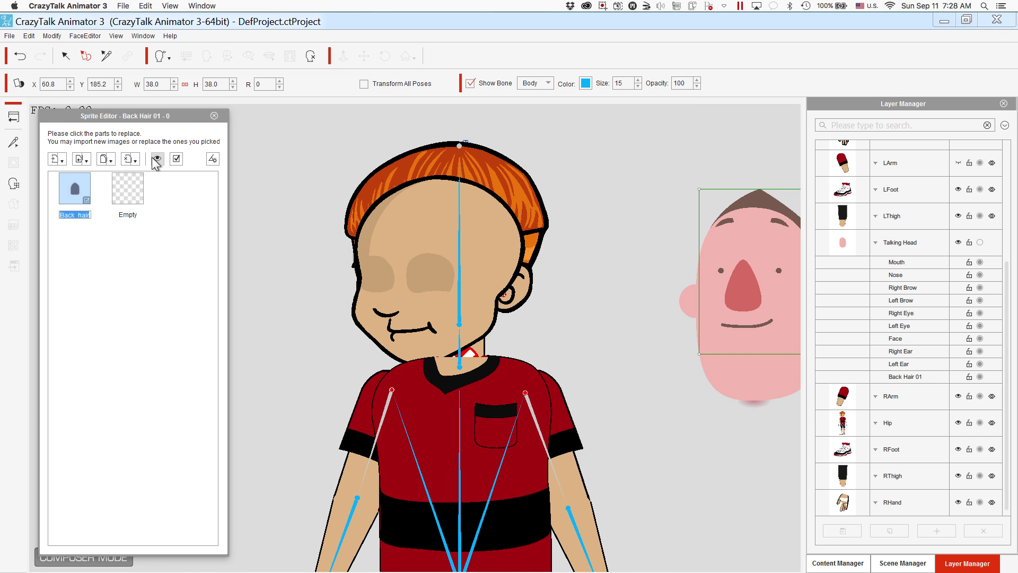
left_click(56, 159)
double_click(212, 313)
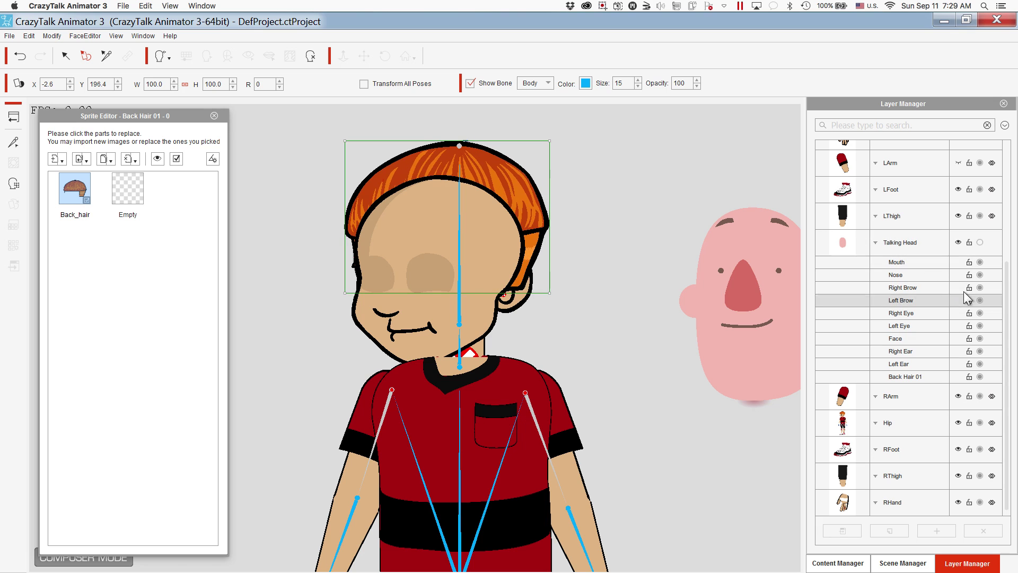
Remove the Talking Head's default NSFace sprite and import the Face SWF file from the Face Parts folder in its place.
left_click(958, 243)
left_click(959, 243)
left_click(460, 303)
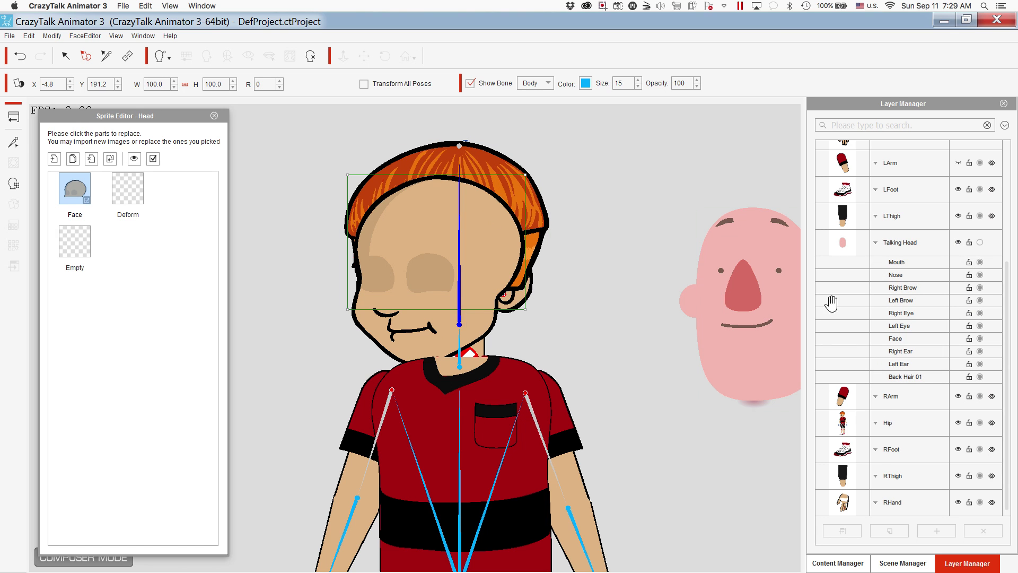
left_click(763, 339)
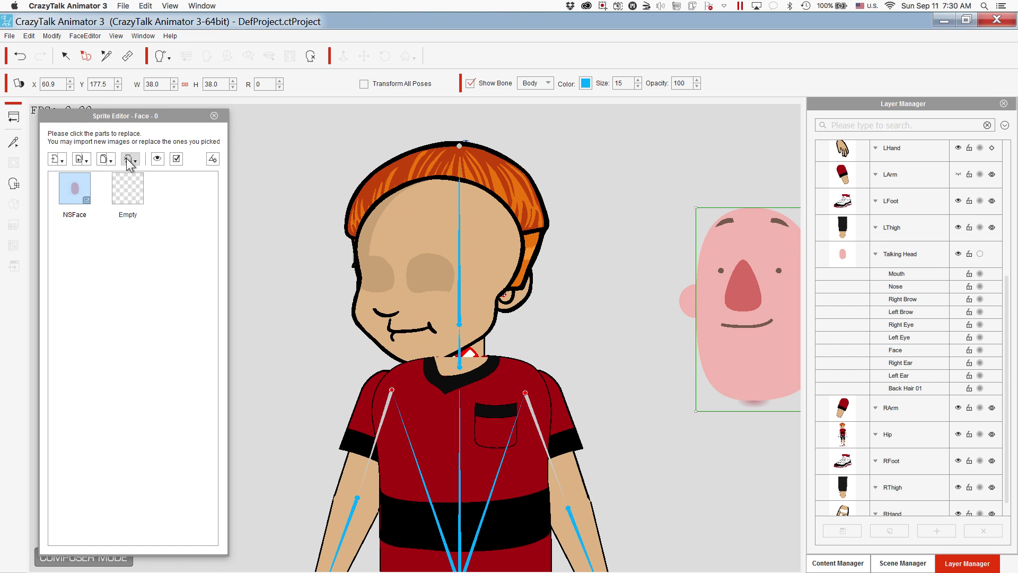
left_click(128, 159)
double_click(237, 312)
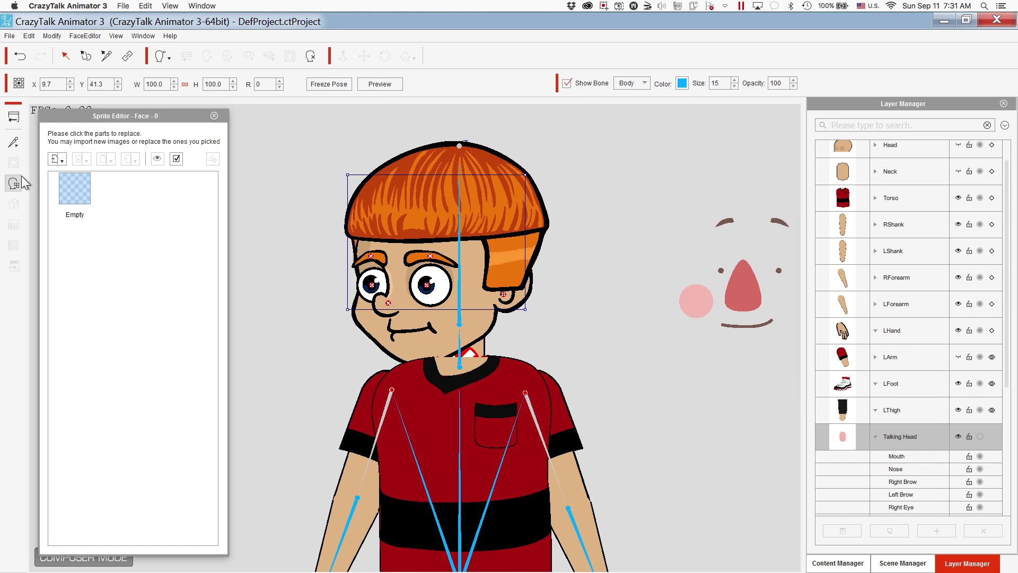
left_click(55, 160)
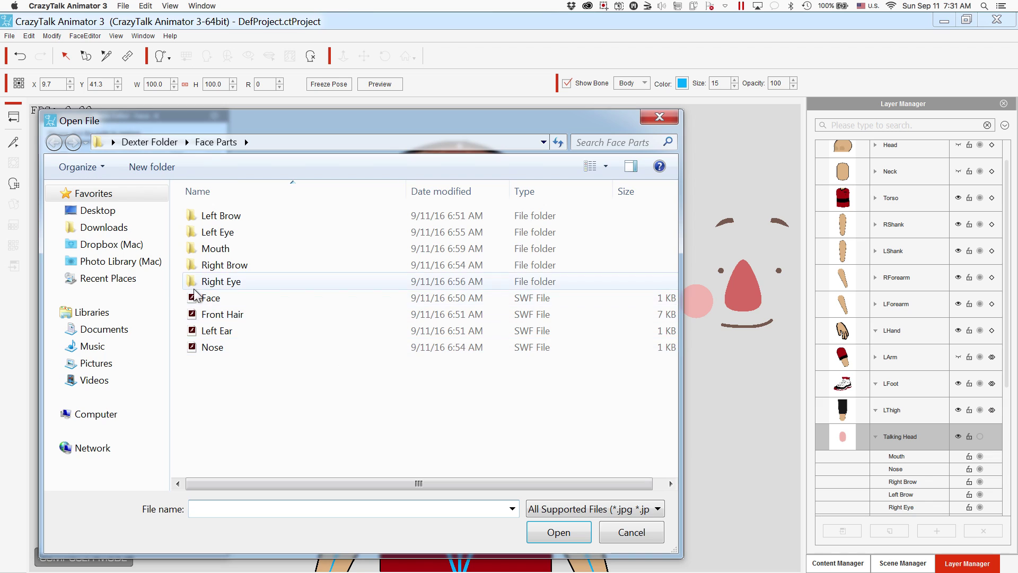
left_click(199, 300)
double_click(199, 299)
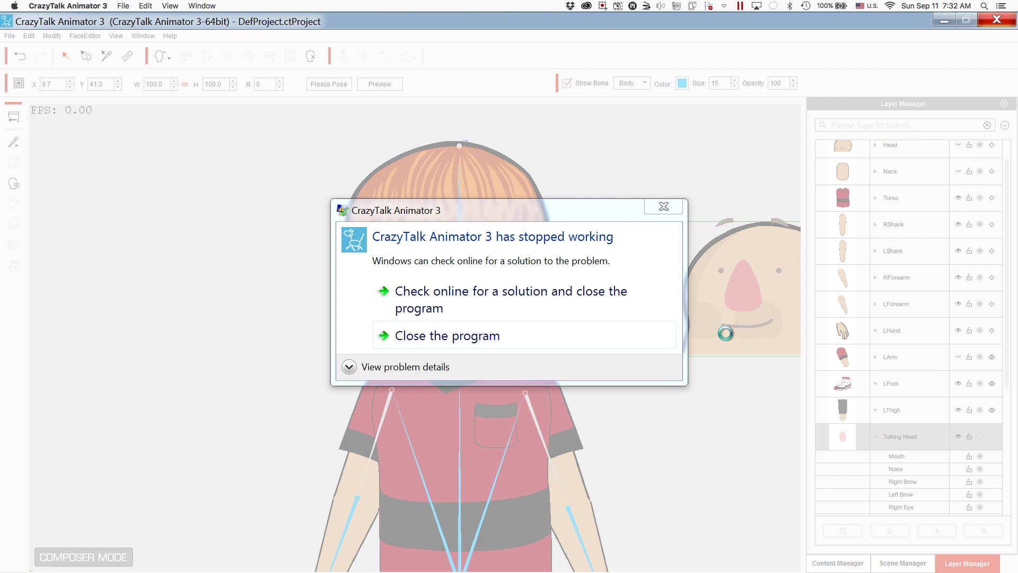
Close the crashed program and relaunch CrazyTalk Animator 3 from the Reallusion folder of Windows applications.
left_click(479, 333)
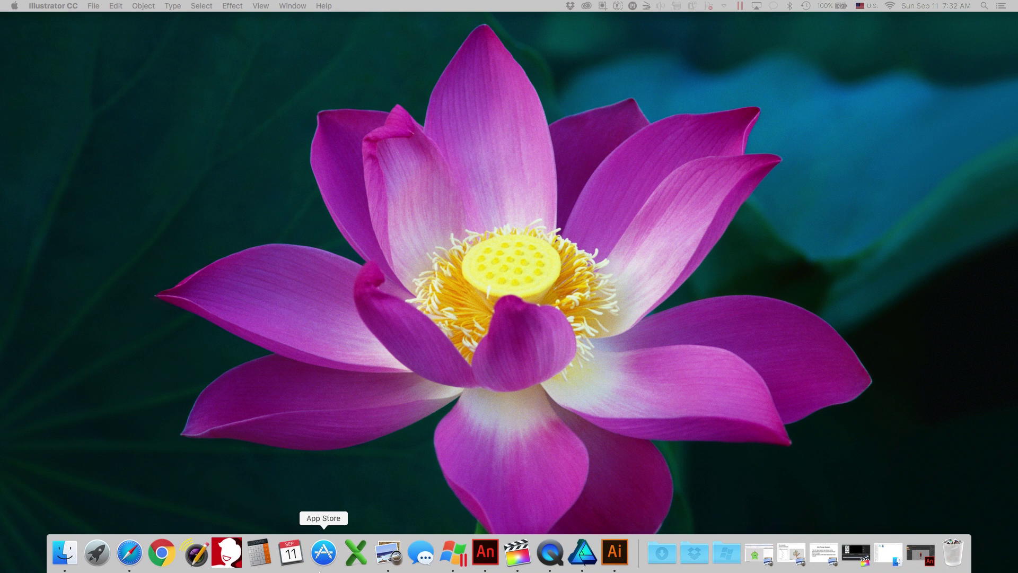
left_click(731, 558)
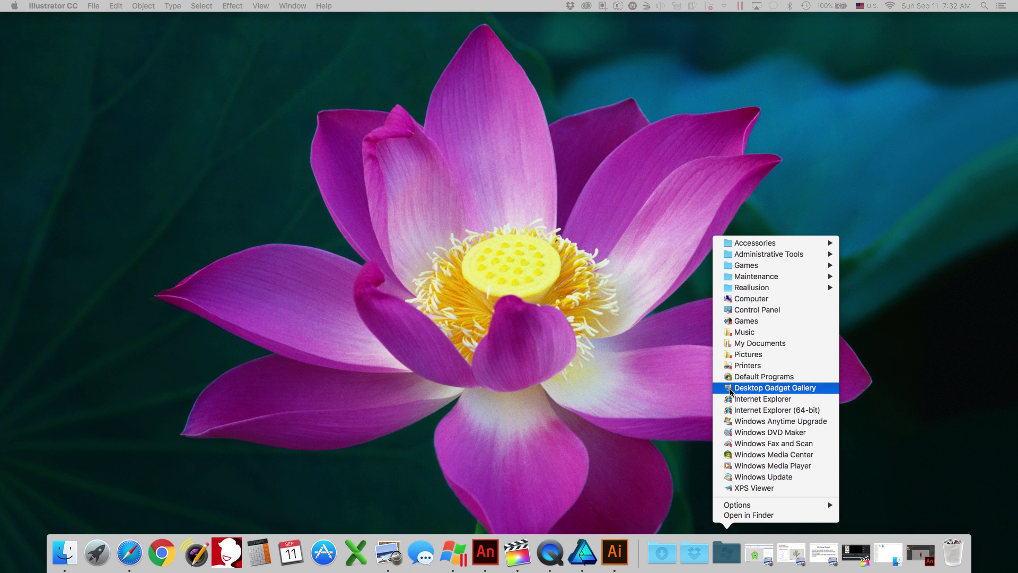
mouse_move(831, 293)
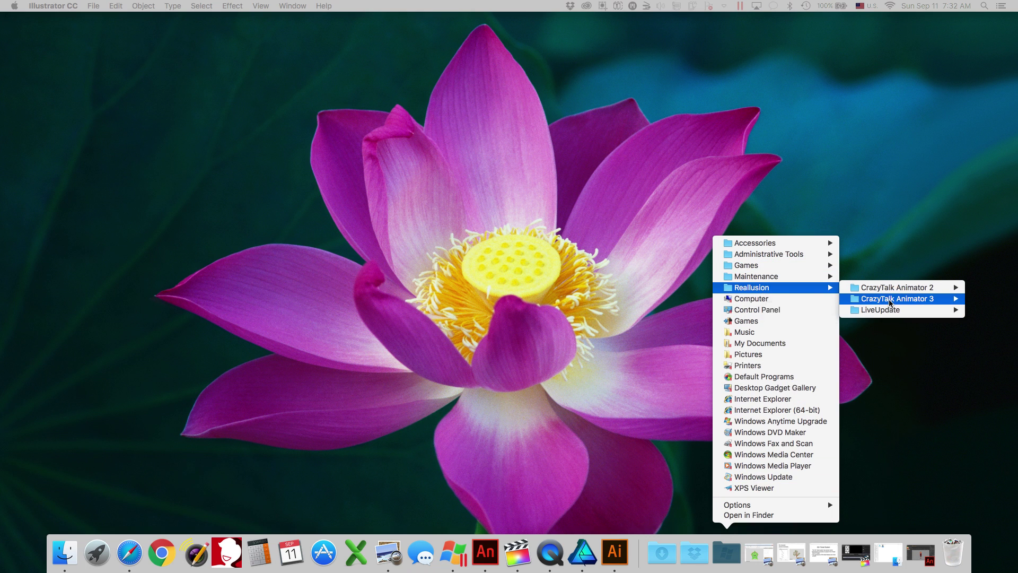
mouse_move(891, 300)
left_click(789, 311)
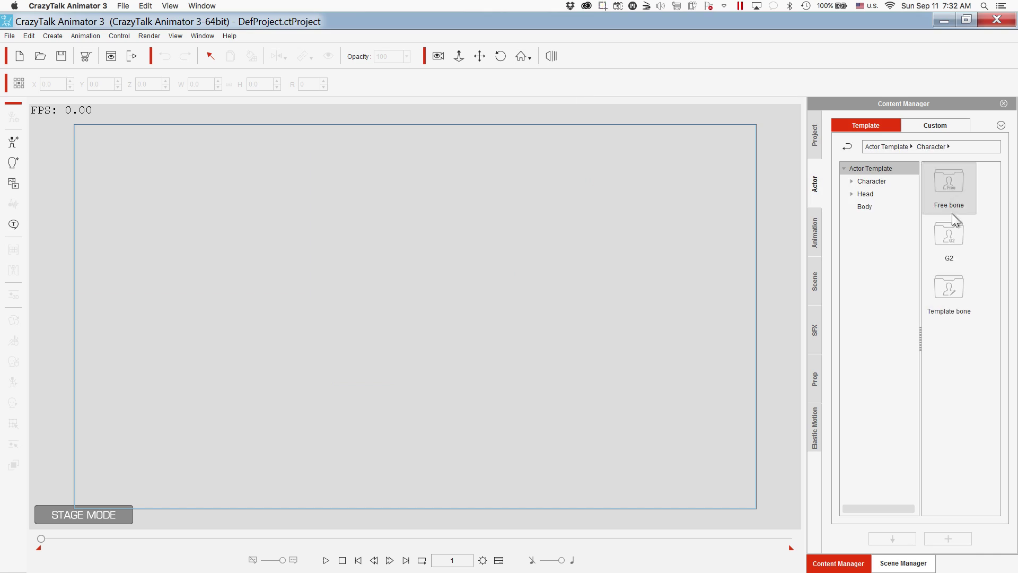
Add the custom Dexter character to the stage and open it in the Composer.
left_click(39, 168)
left_click(413, 255)
left_click(13, 116)
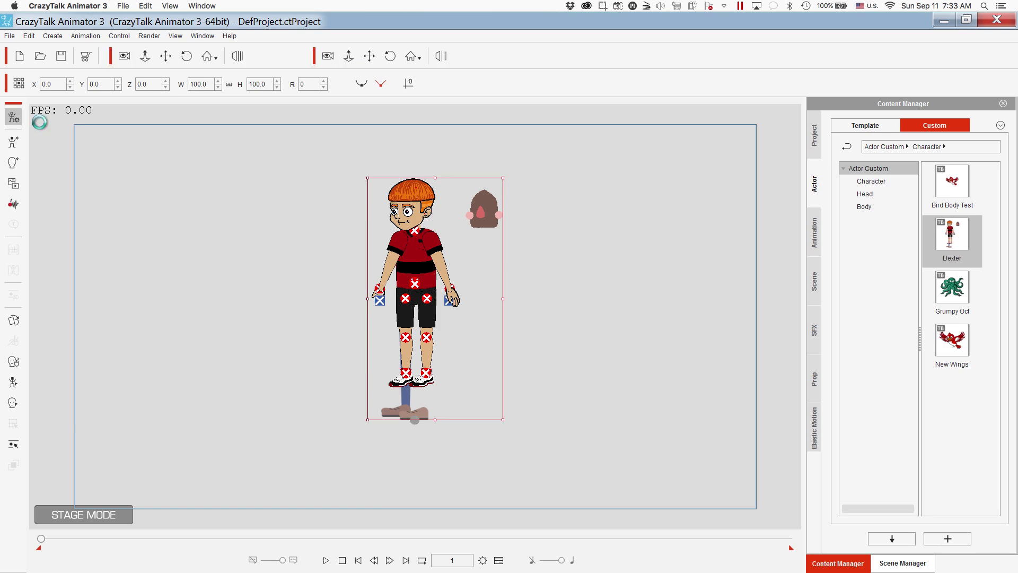
Select the Neck bone, import the Neck SWF file from Dexter Folder into its sprites and pick the Neck sprite.
left_click_drag(374, 225, 371, 346)
scroll(370, 346, "up", 5)
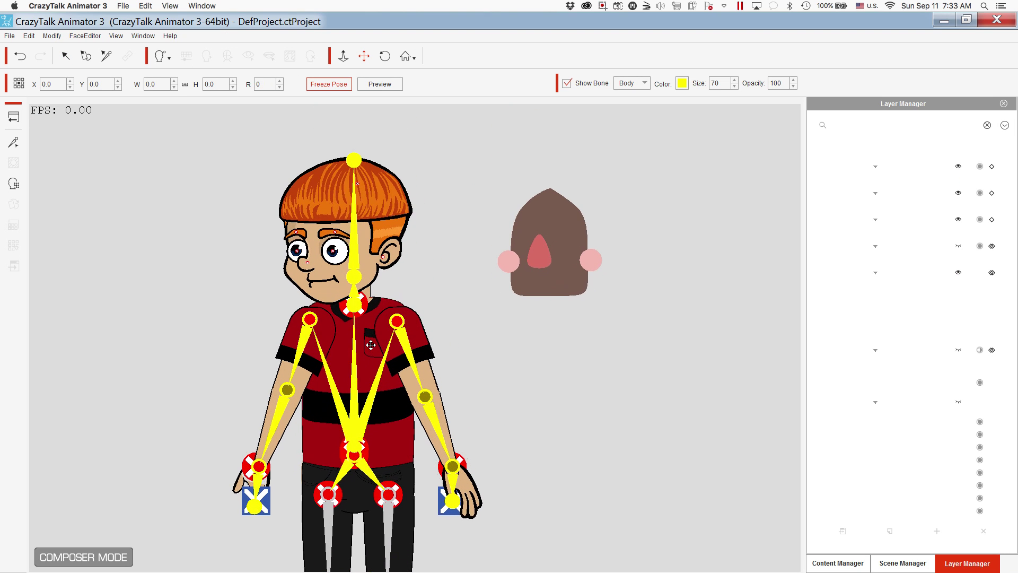
scroll(371, 345, "up", 5)
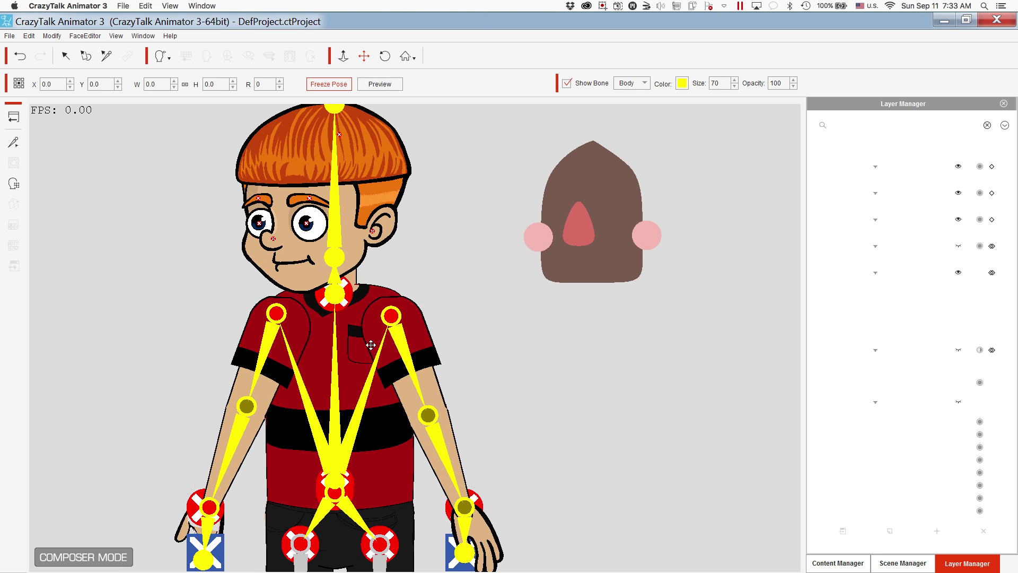
scroll(371, 346, "up", 2)
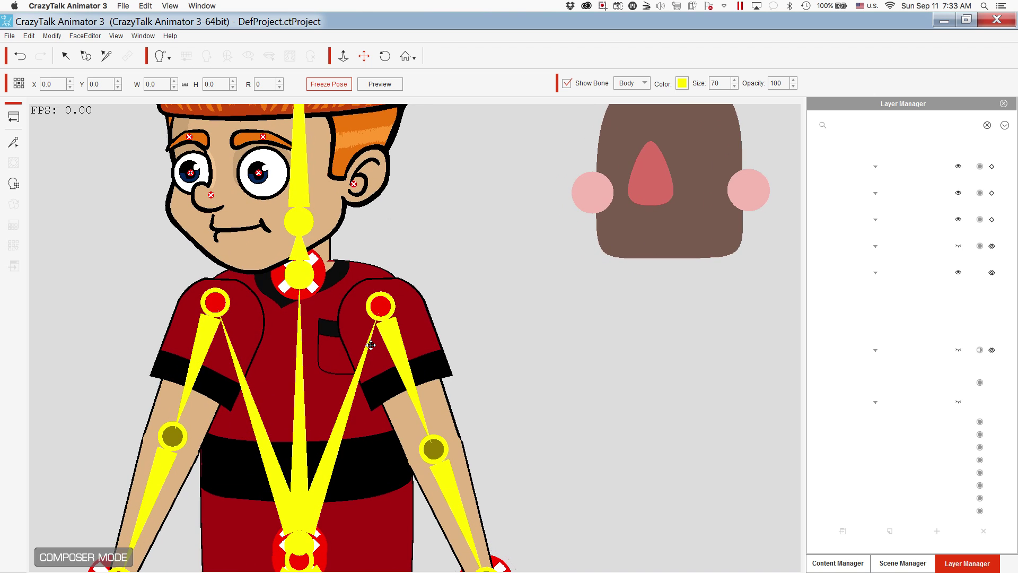
left_click_drag(329, 283, 380, 387)
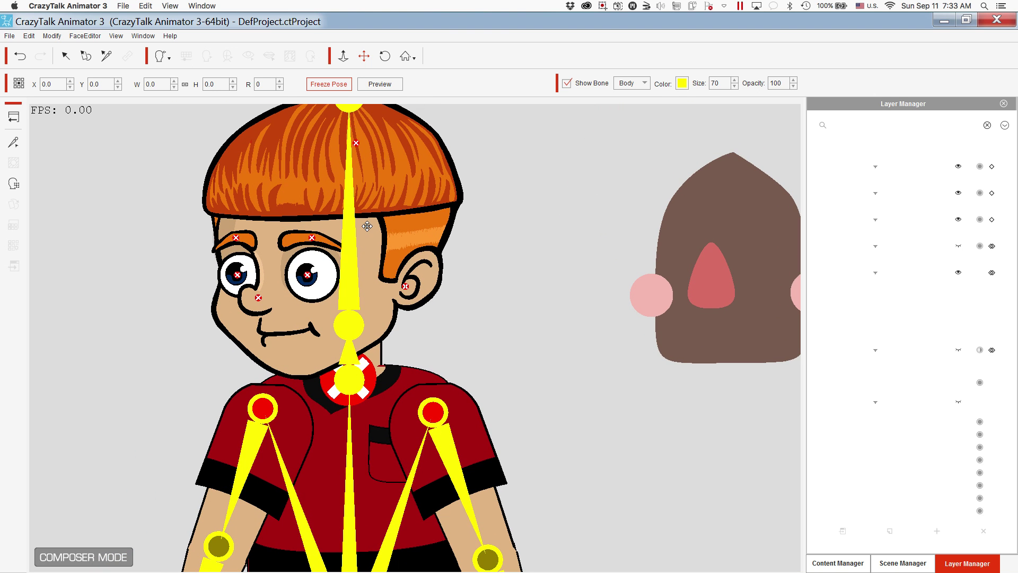
left_click(71, 56)
left_click(357, 378)
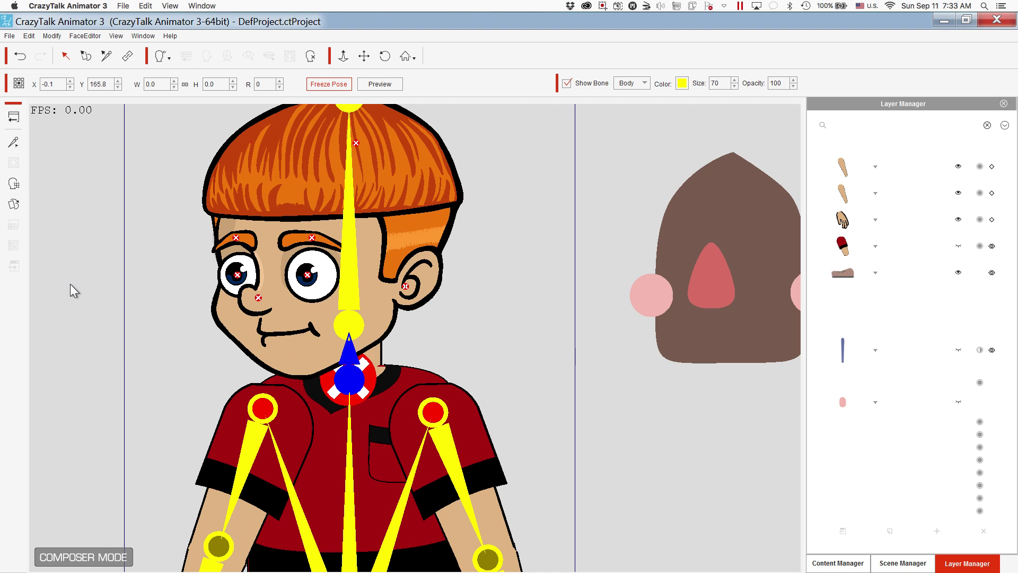
left_click(14, 204)
left_click(53, 158)
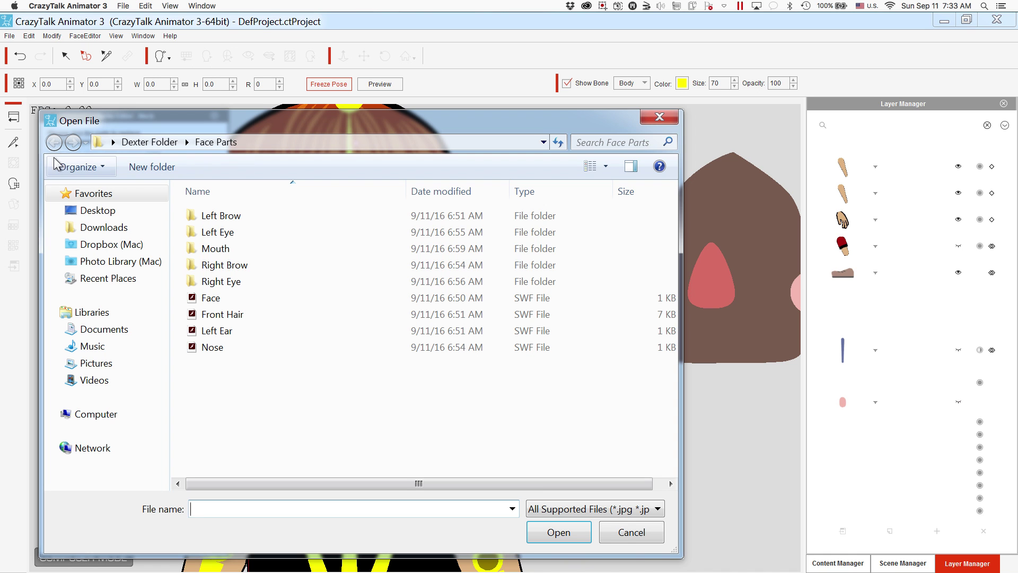
left_click(149, 142)
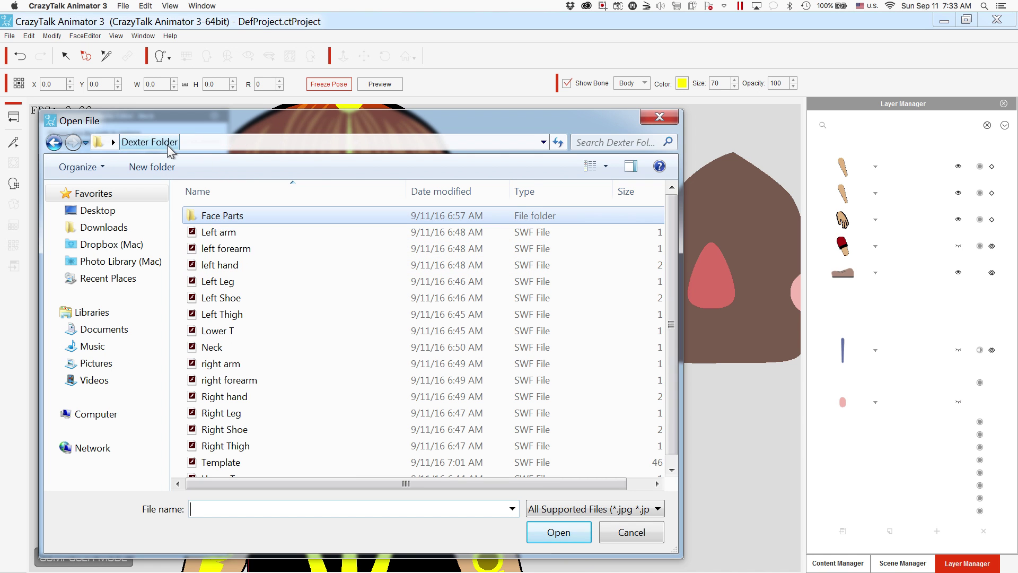
double_click(215, 348)
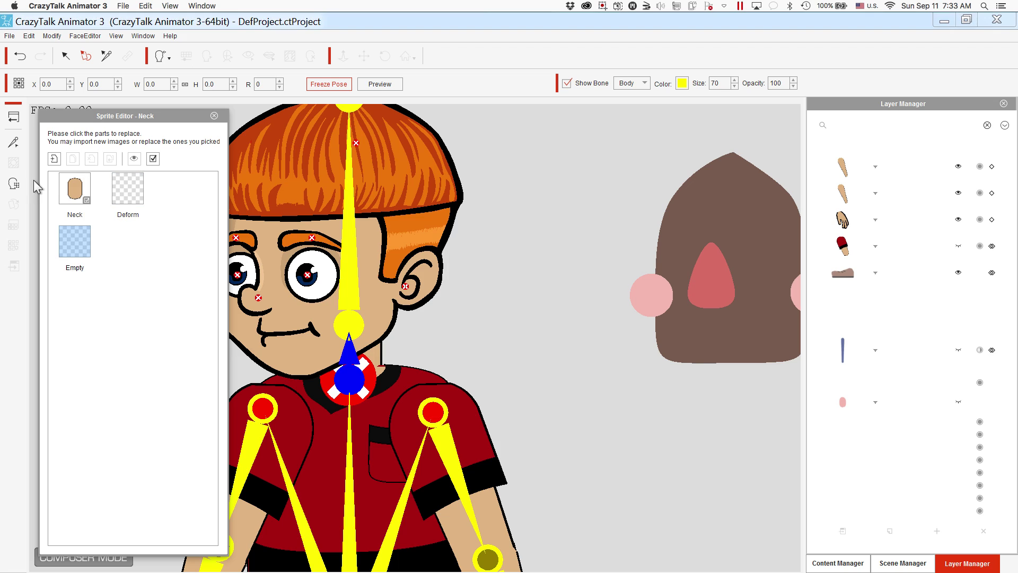
left_click(72, 188)
left_click(215, 116)
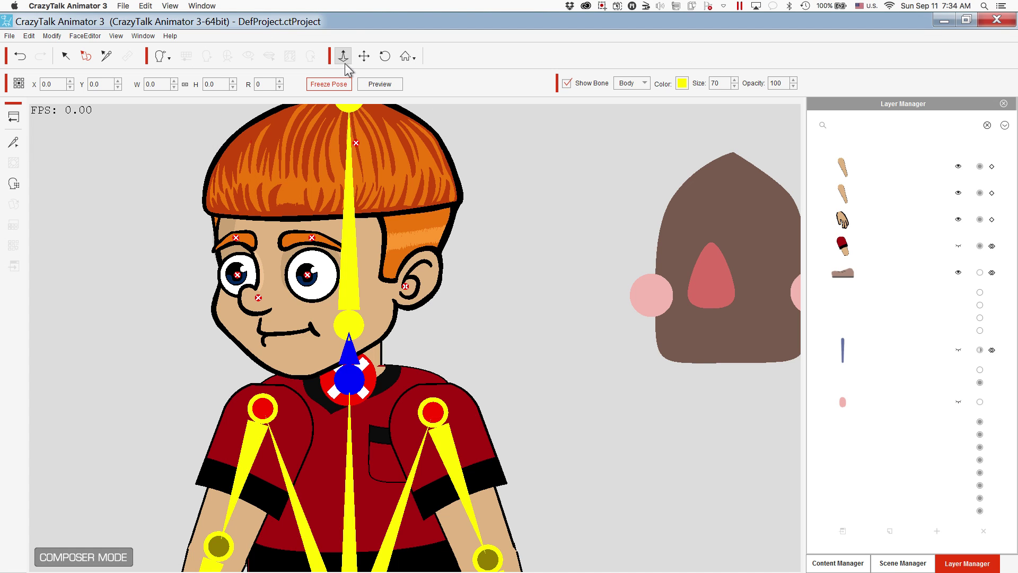
Examine the character's neck area and full body to check whether the neck sprite is placed correctly.
left_click(364, 56)
scroll(483, 181, "down", 2)
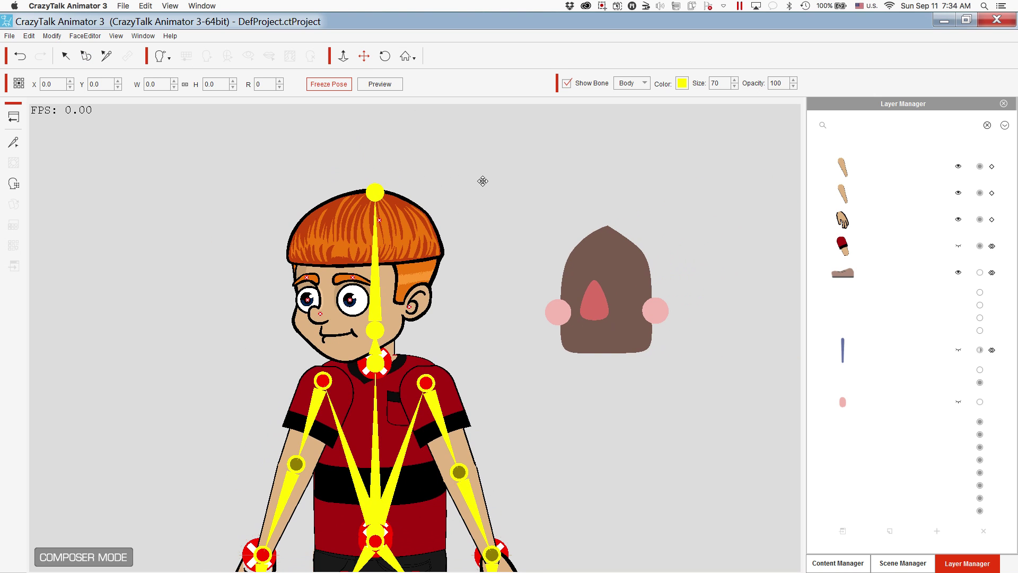
scroll(483, 181, "down", 3)
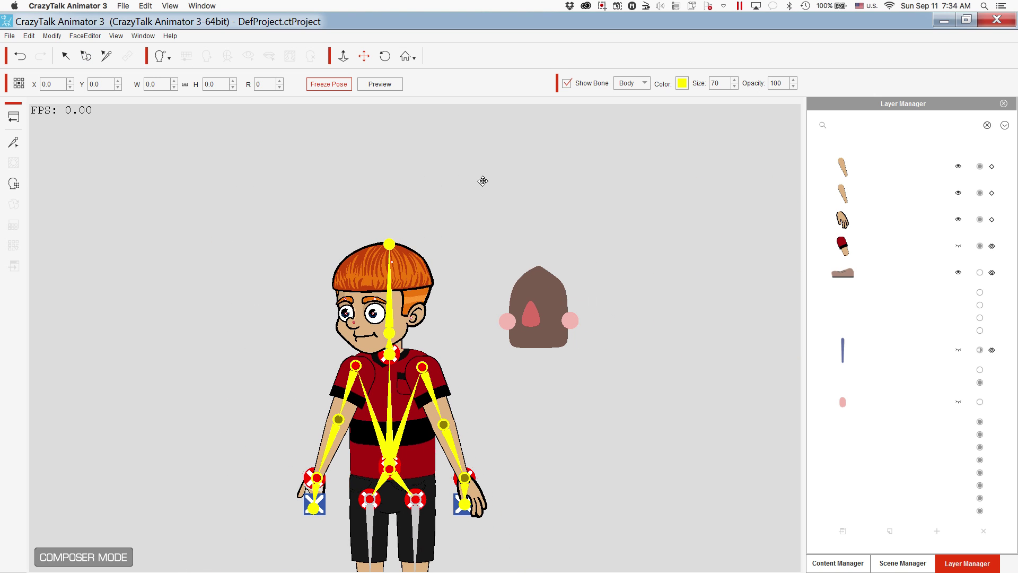
scroll(482, 181, "up", 1)
scroll(483, 180, "up", 2)
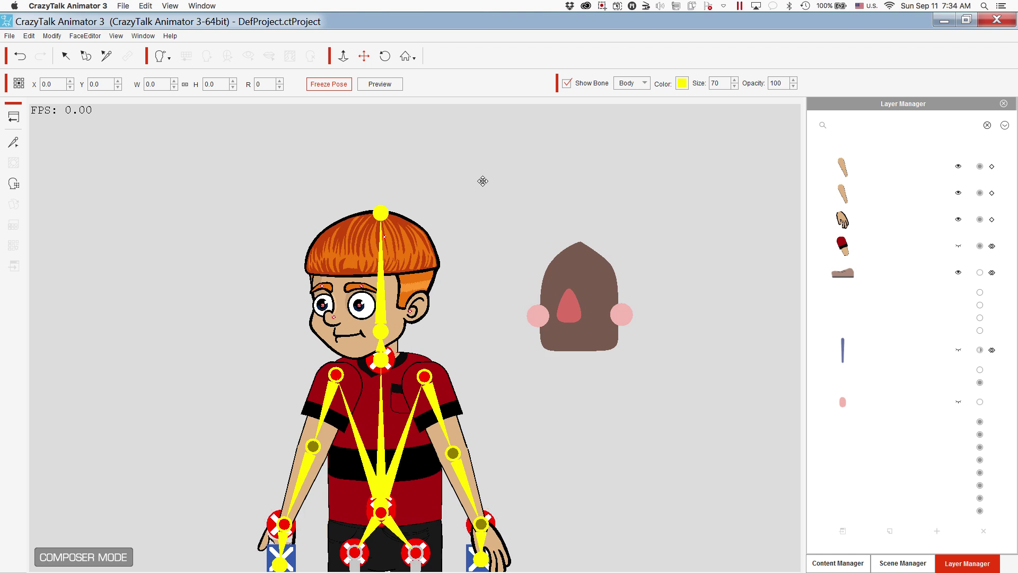
scroll(483, 181, "down", 2)
scroll(482, 181, "down", 4)
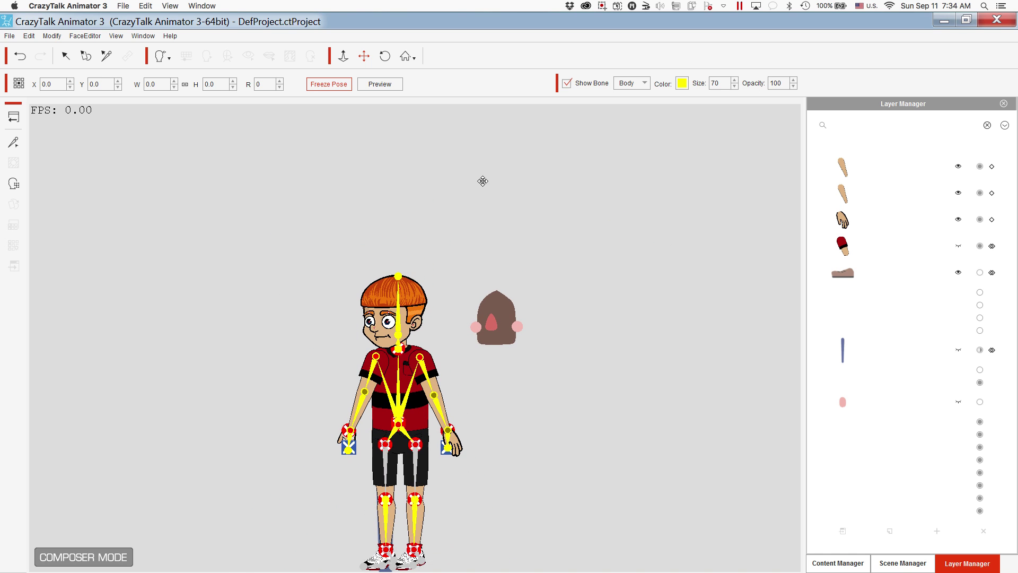
scroll(482, 181, "up", 3)
scroll(483, 181, "up", 5)
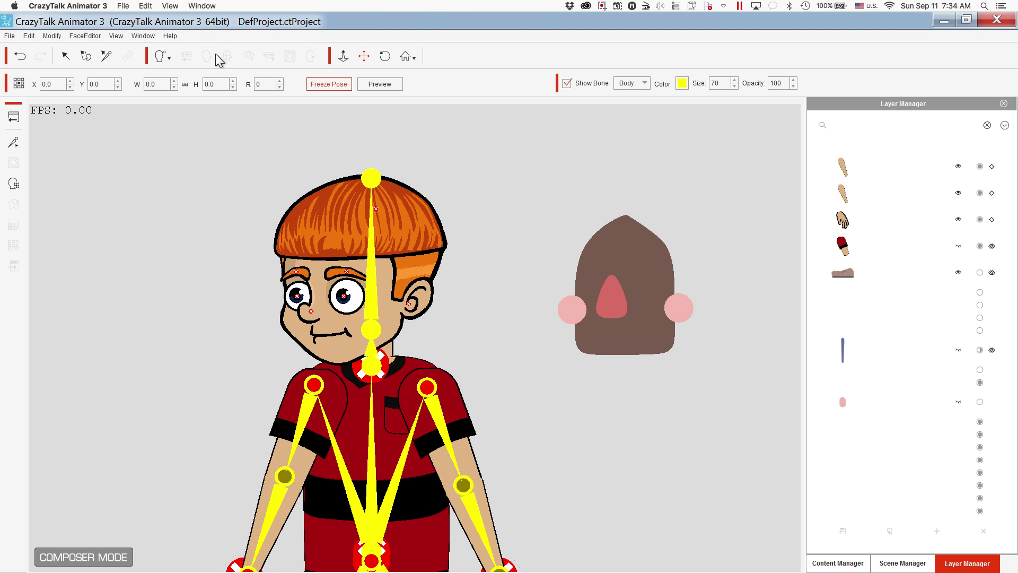
Reopen the Neck bone's sprites, select the Neck sprite and set its position to X 25.9, Y 0.
left_click(65, 55)
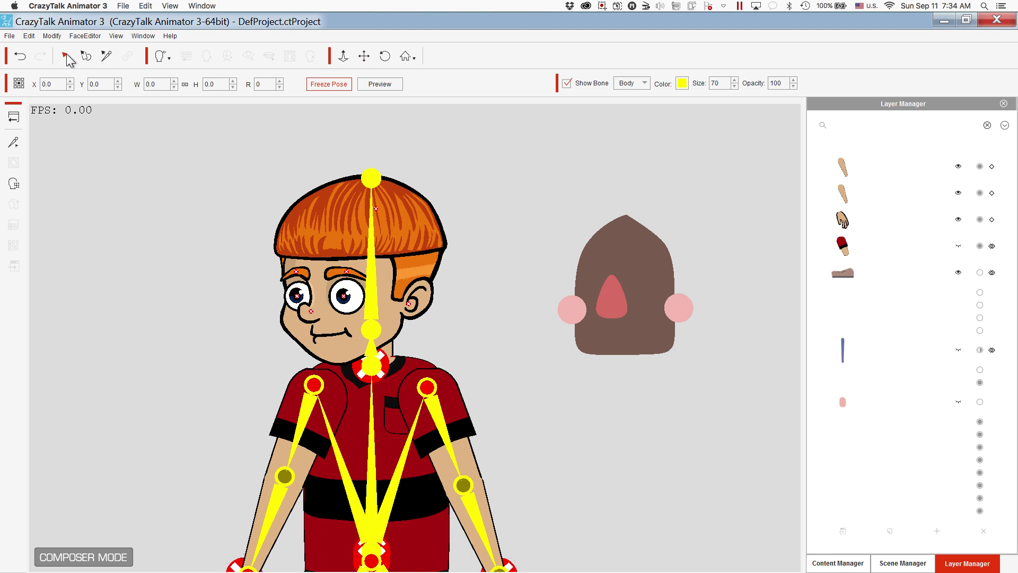
left_click(373, 366)
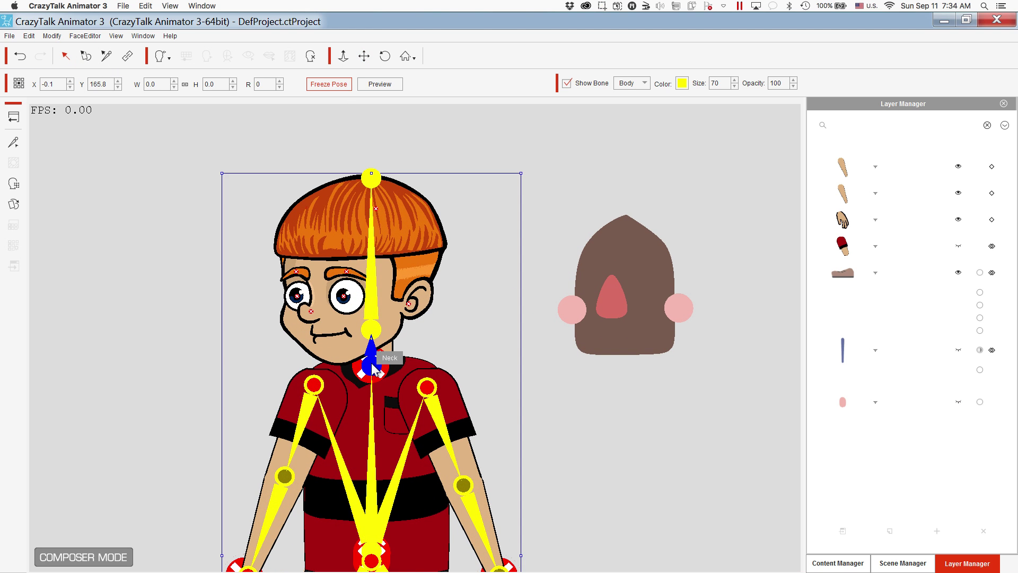
left_click(14, 205)
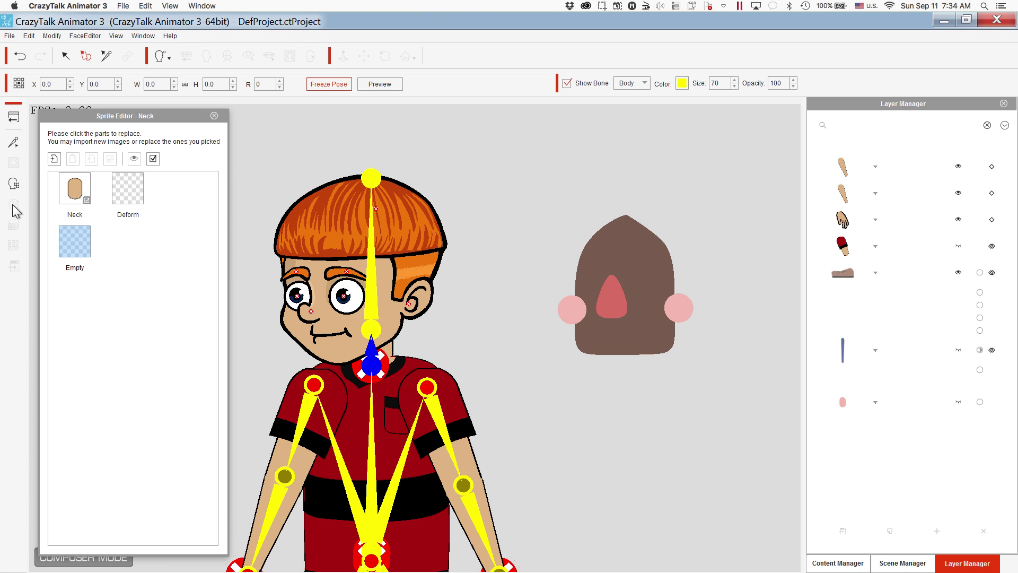
left_click(83, 192)
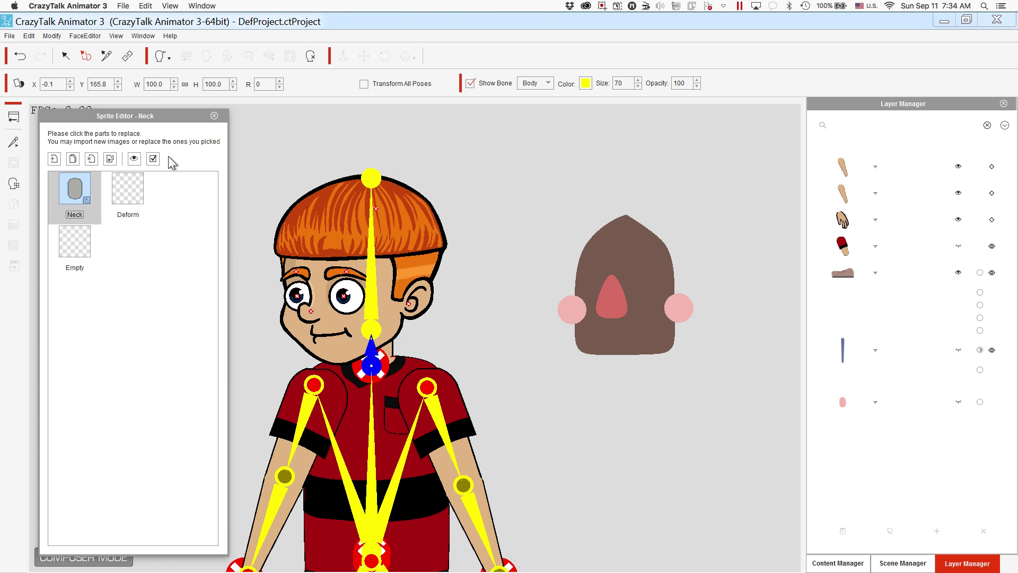
left_click(70, 80)
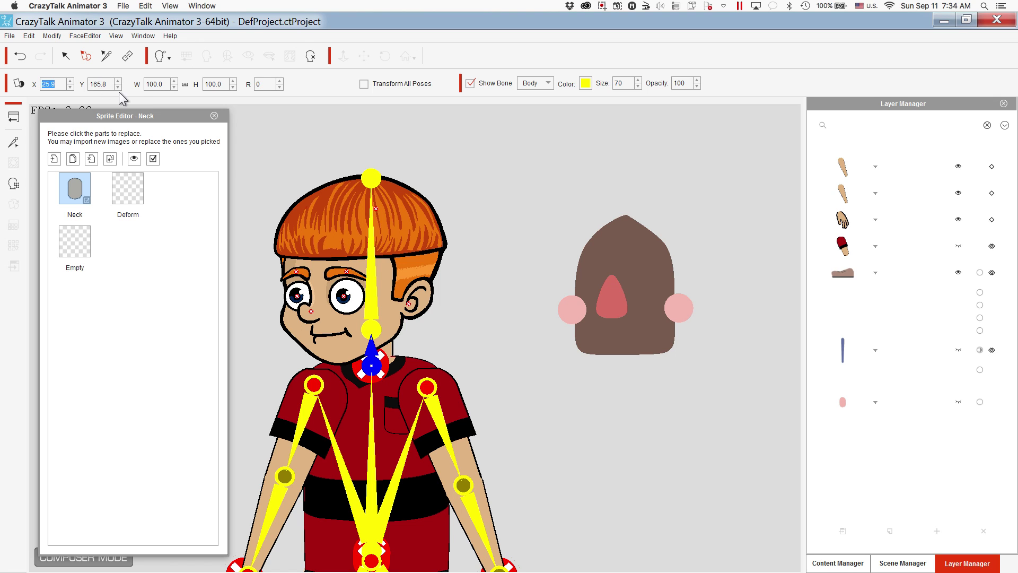
type("25.9")
key("Tab")
type("0")
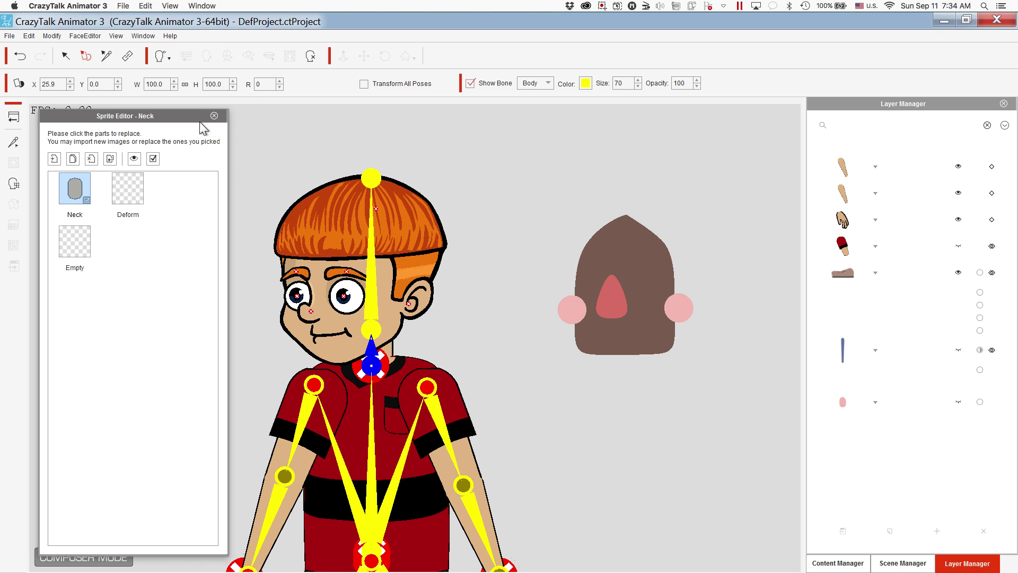
left_click(214, 115)
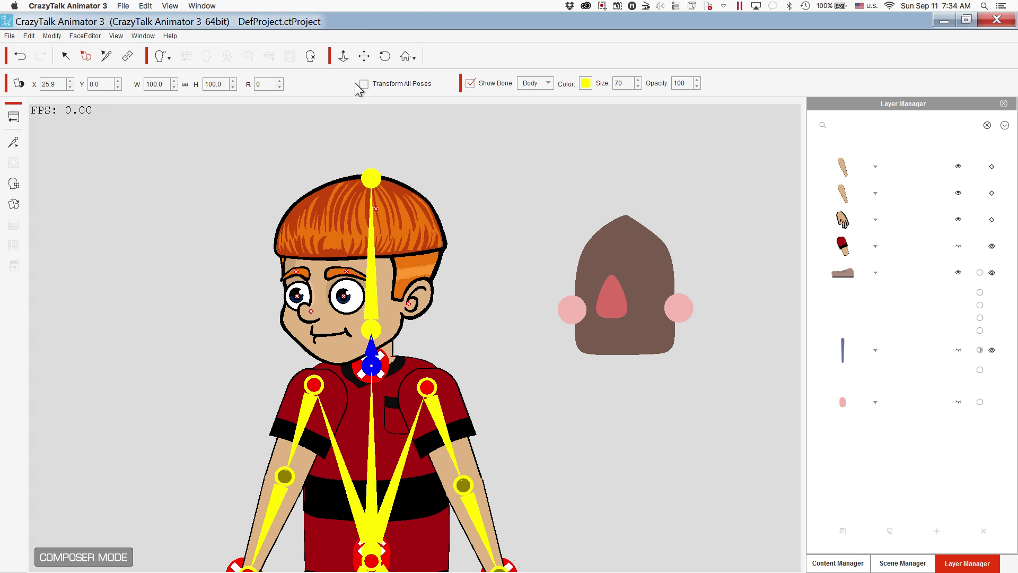
Inspect the whole character from hair to feet to locate the repositioned neck sprite.
left_click(367, 57)
scroll(477, 221, "down", 5)
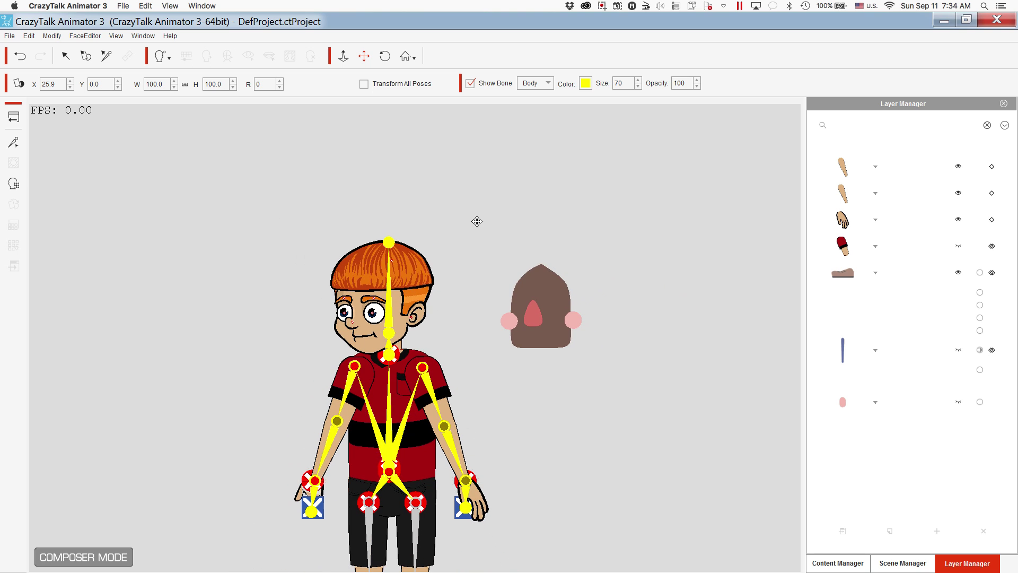
scroll(476, 221, "down", 4)
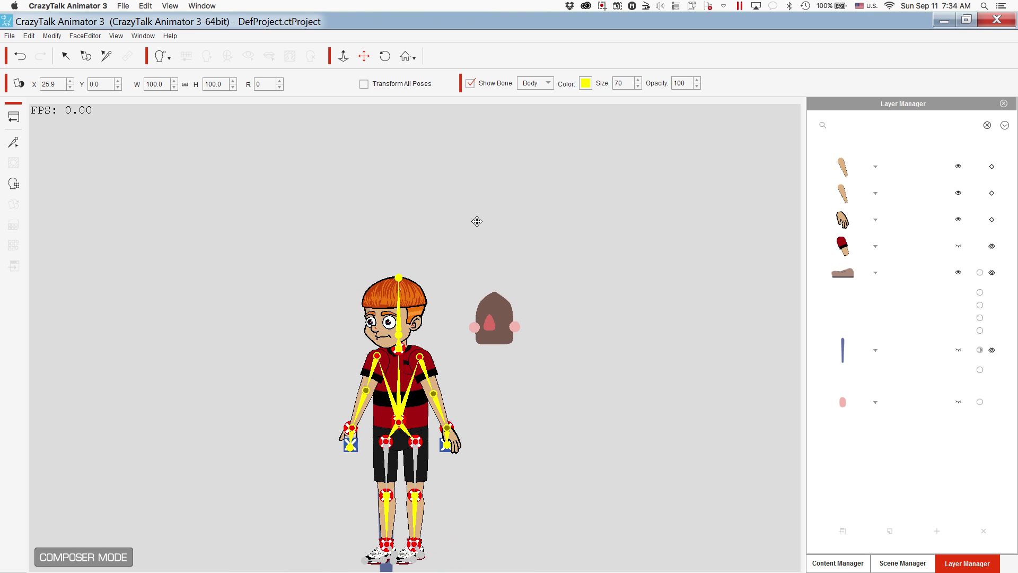
scroll(477, 221, "down", 4)
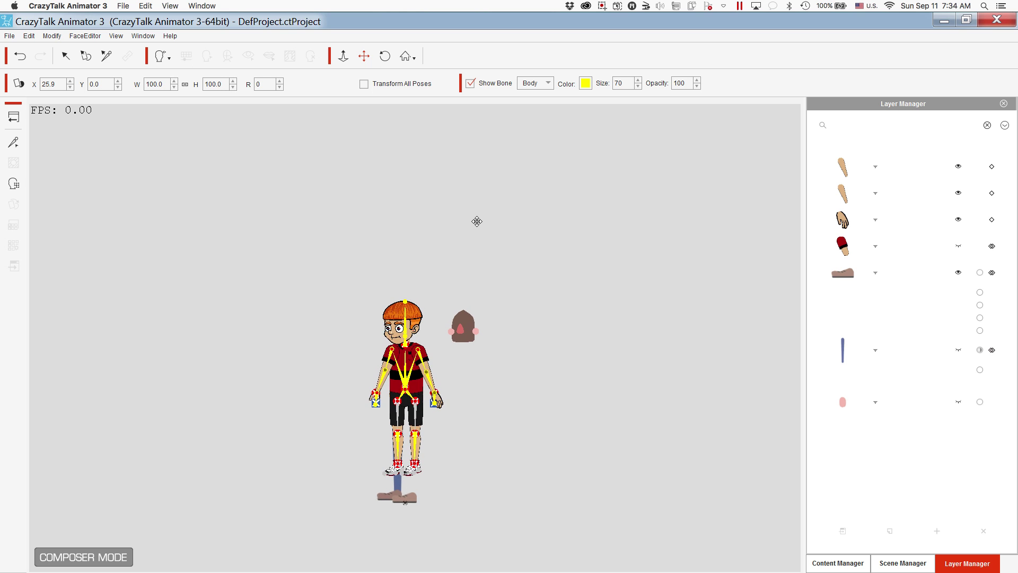
scroll(477, 221, "up", 5)
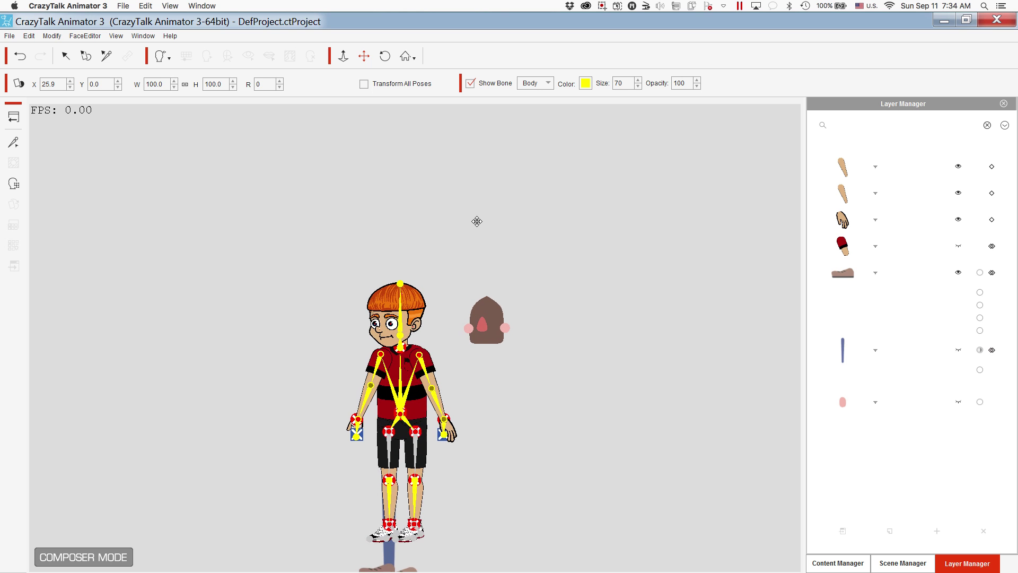
scroll(477, 221, "up", 5)
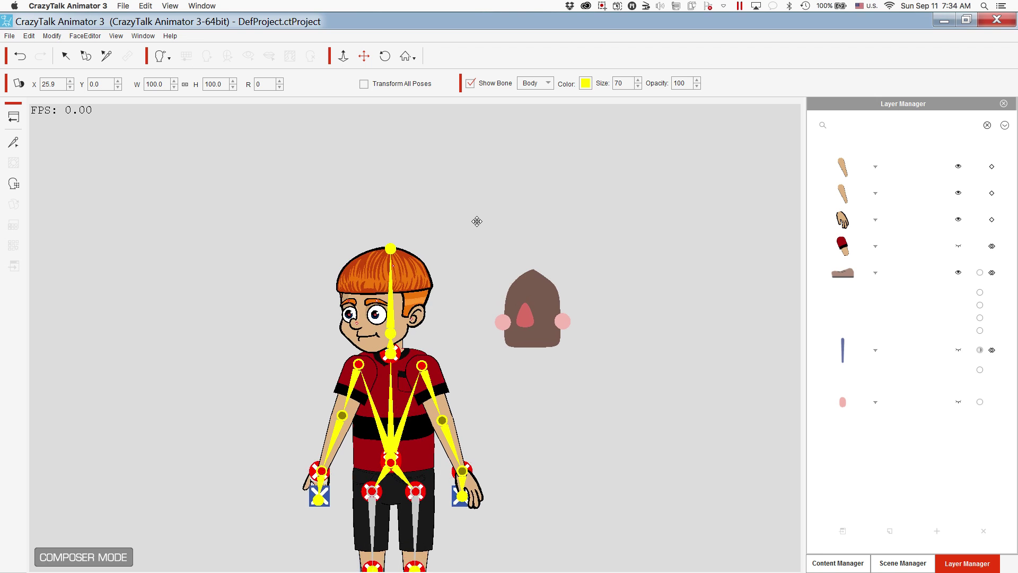
scroll(476, 221, "up", 4)
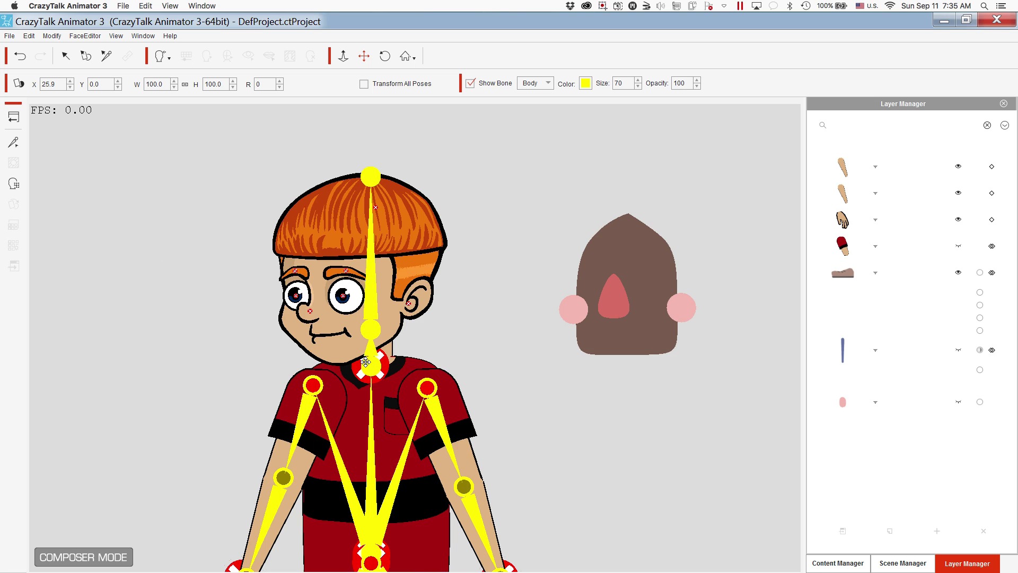
Reopen the Neck bone's sprites, select the Neck sprite and set its width and height to 500.
left_click(66, 56)
left_click(376, 368)
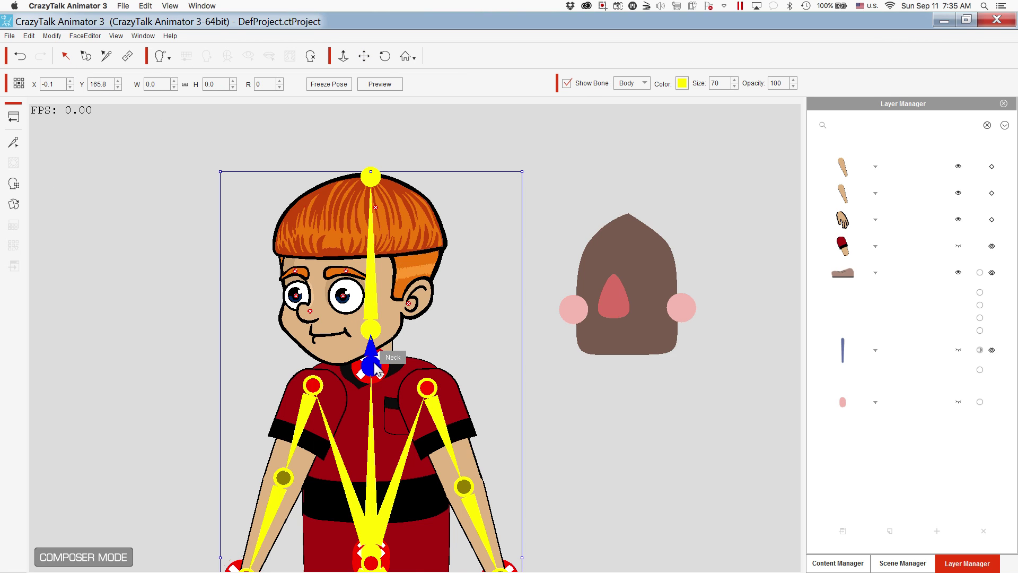
left_click(15, 204)
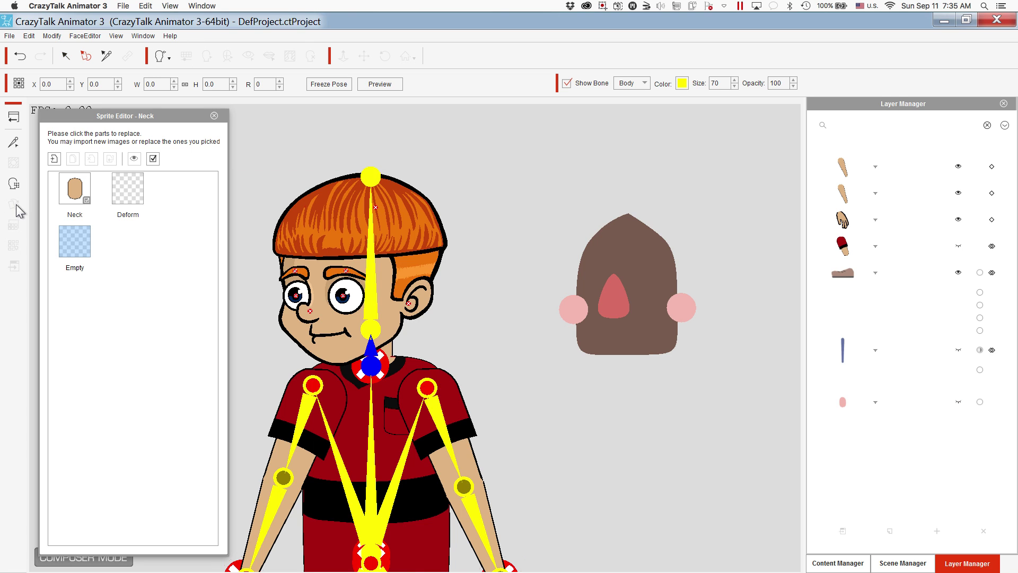
left_click(75, 199)
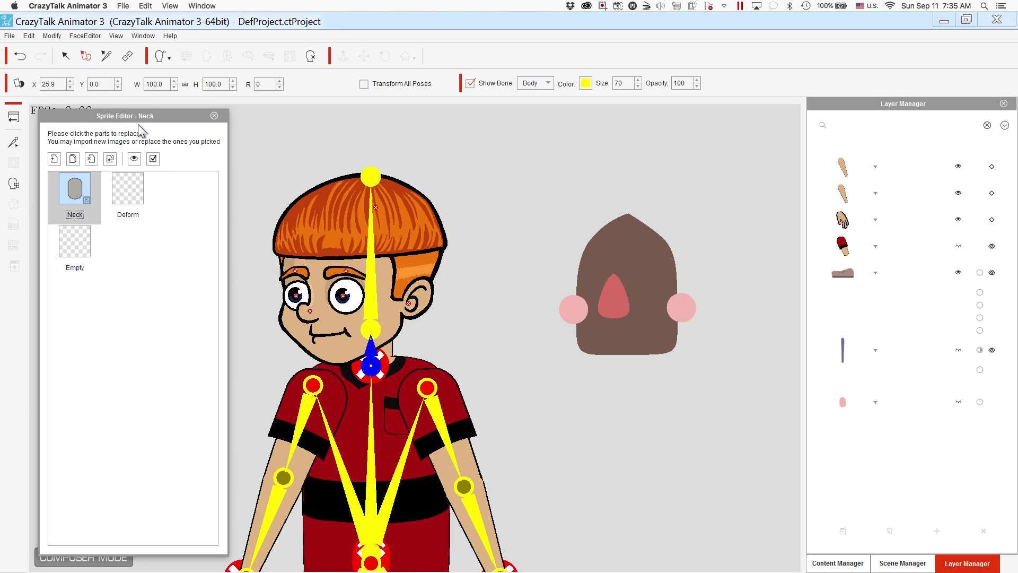
double_click(155, 84)
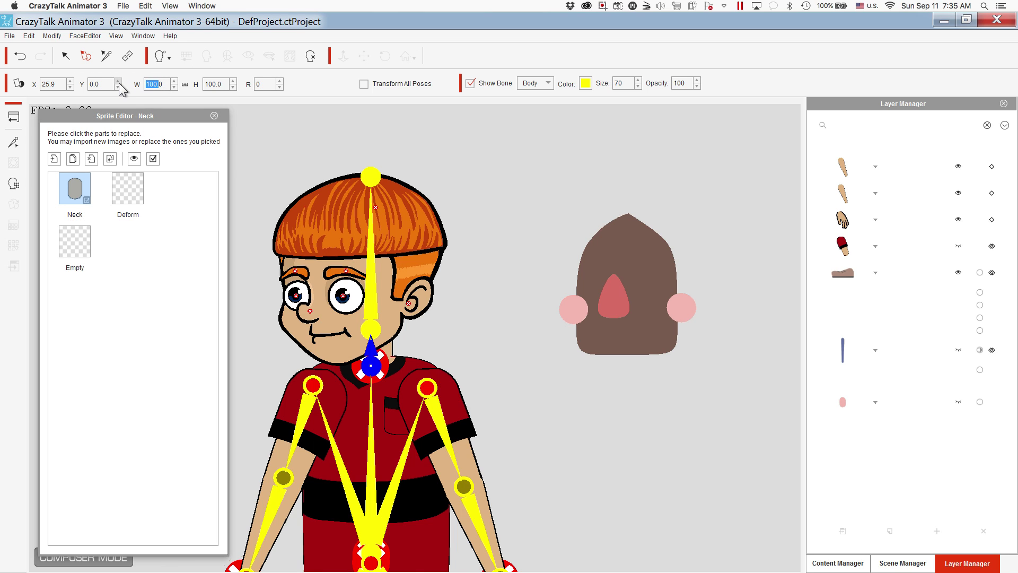
type("50")
key("Return")
type("500")
left_click(184, 84)
left_click(204, 83)
left_click(184, 85)
type("500.0")
left_click(214, 116)
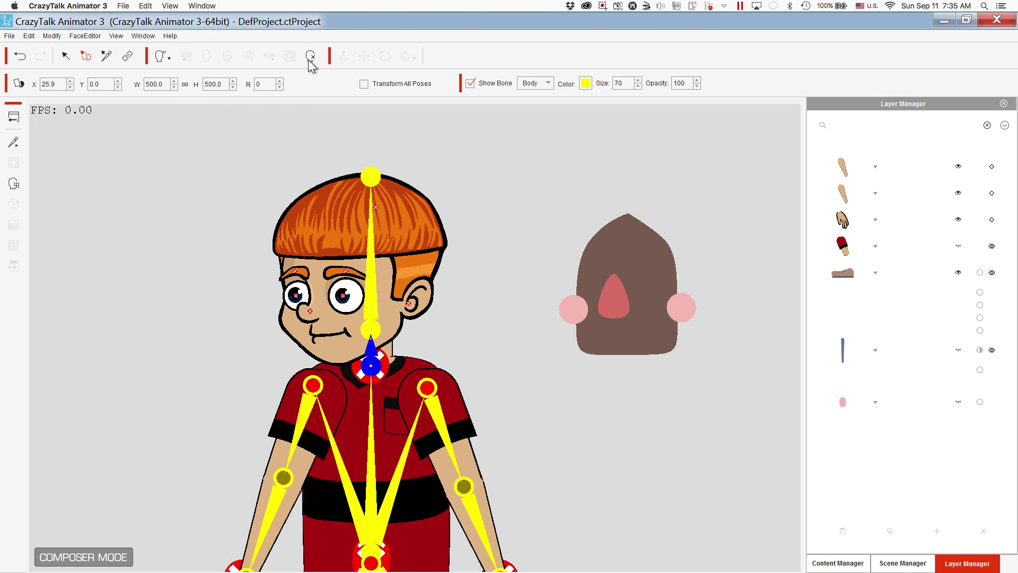
Examine the whole character and the surrounding canvas to locate the enlarged Neck sprite.
left_click(364, 56)
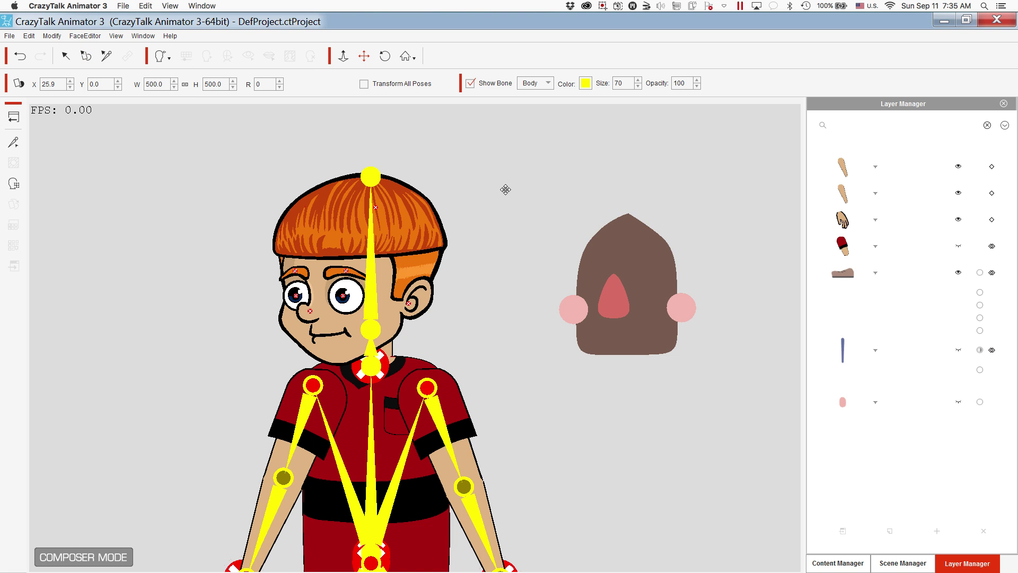
scroll(506, 190, "down", 2)
scroll(506, 189, "down", 5)
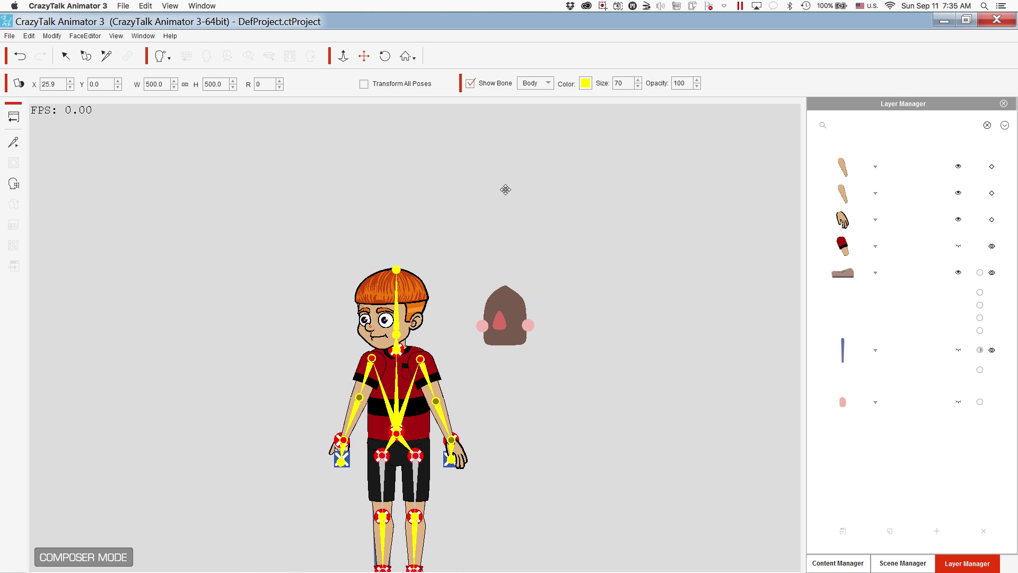
left_click(407, 55)
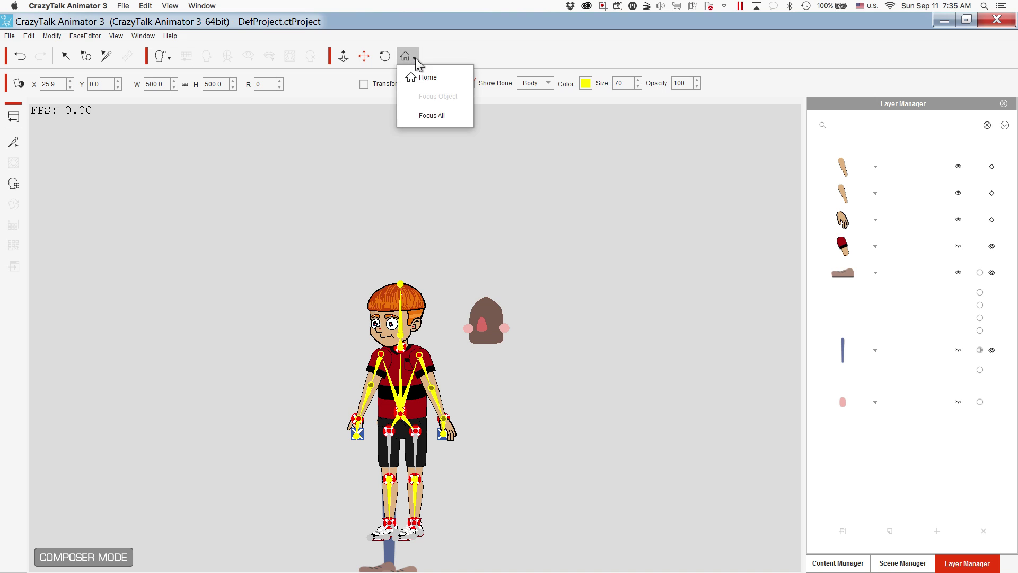
left_click(427, 114)
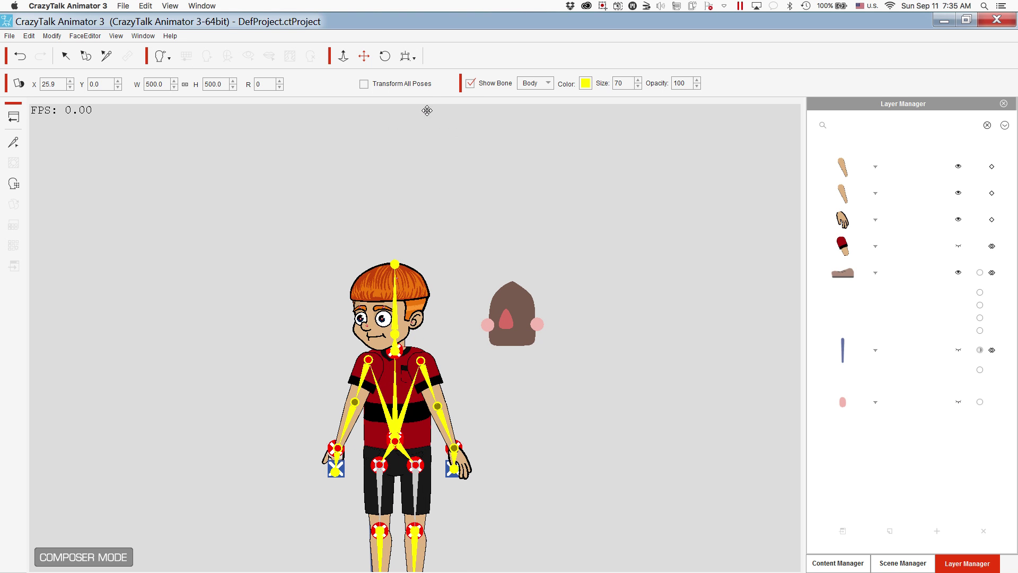
left_click(407, 56)
left_click(420, 72)
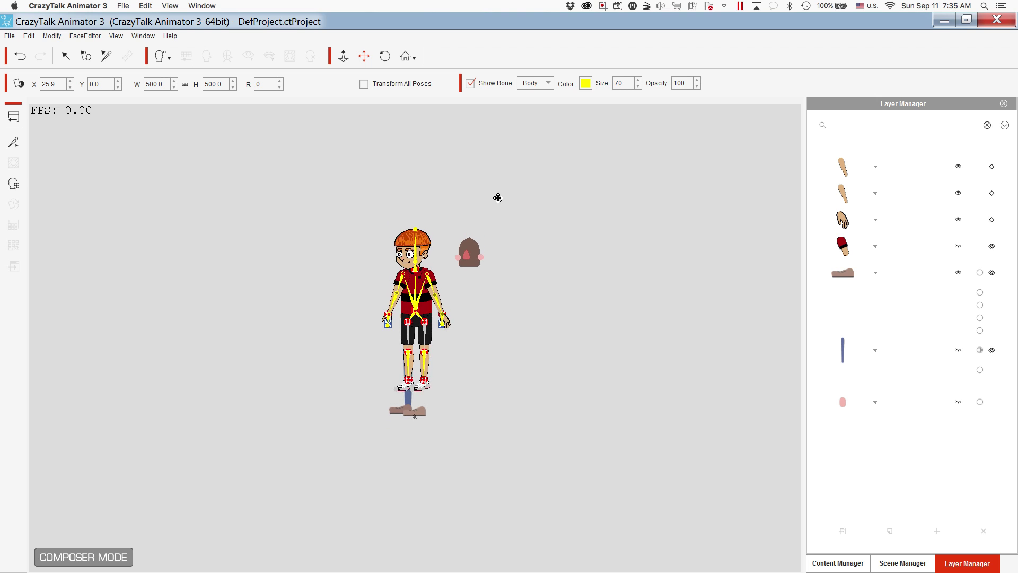
left_click_drag(418, 259, 392, 260)
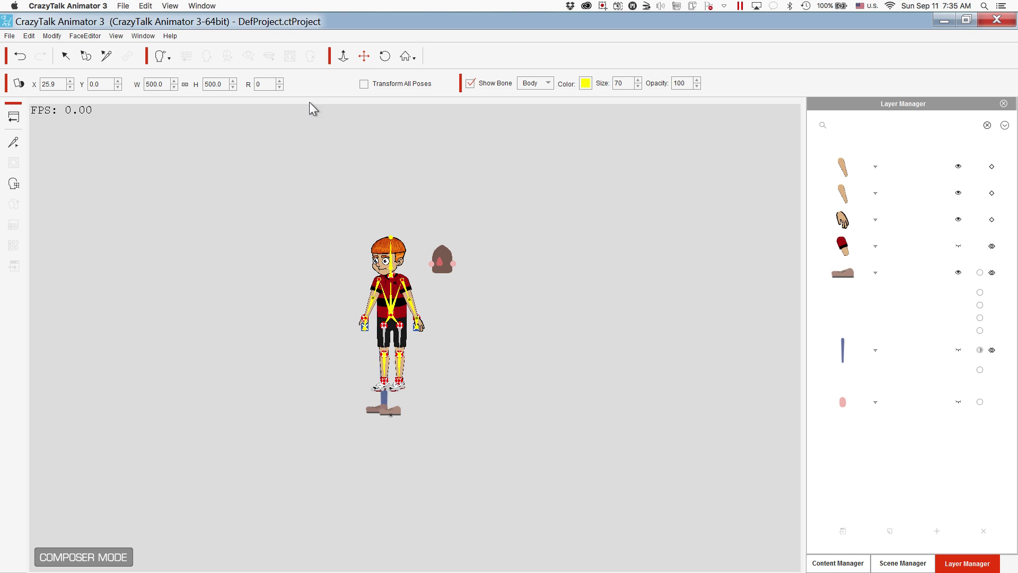
scroll(386, 235, "down", 2)
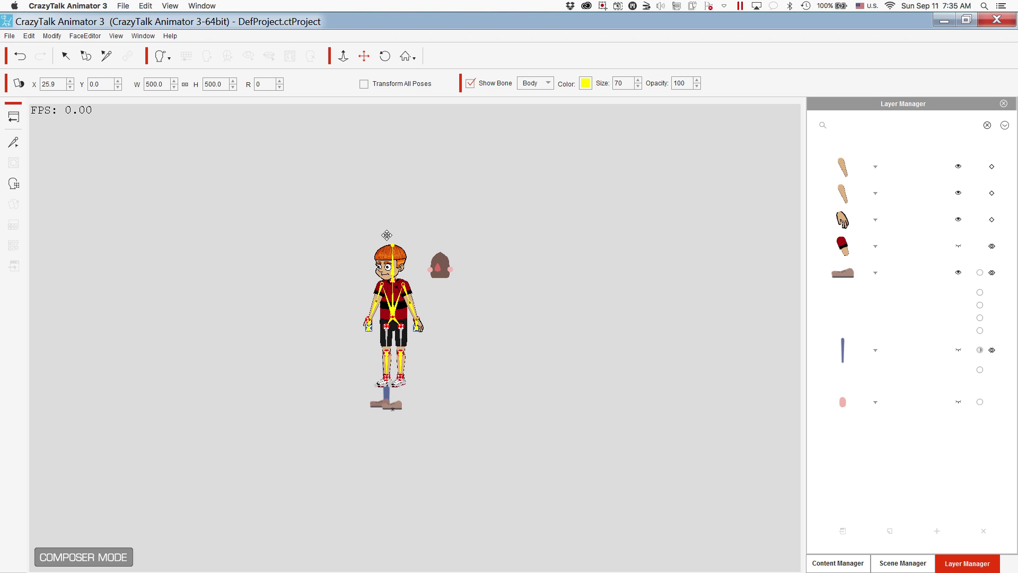
scroll(387, 235, "up", 4)
scroll(386, 235, "up", 1)
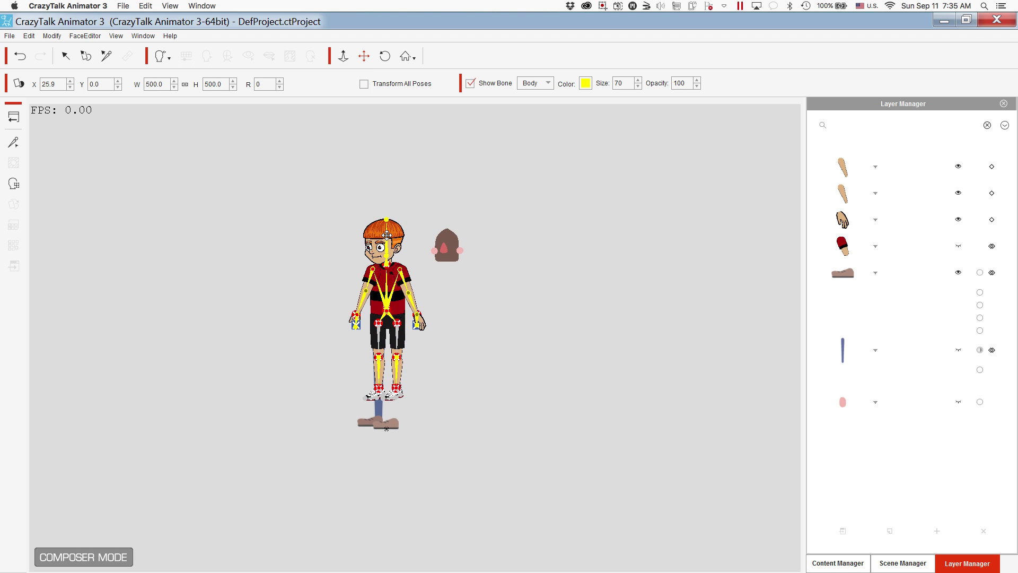
Exit the current composer session and answer the closing prompt.
left_click(9, 40)
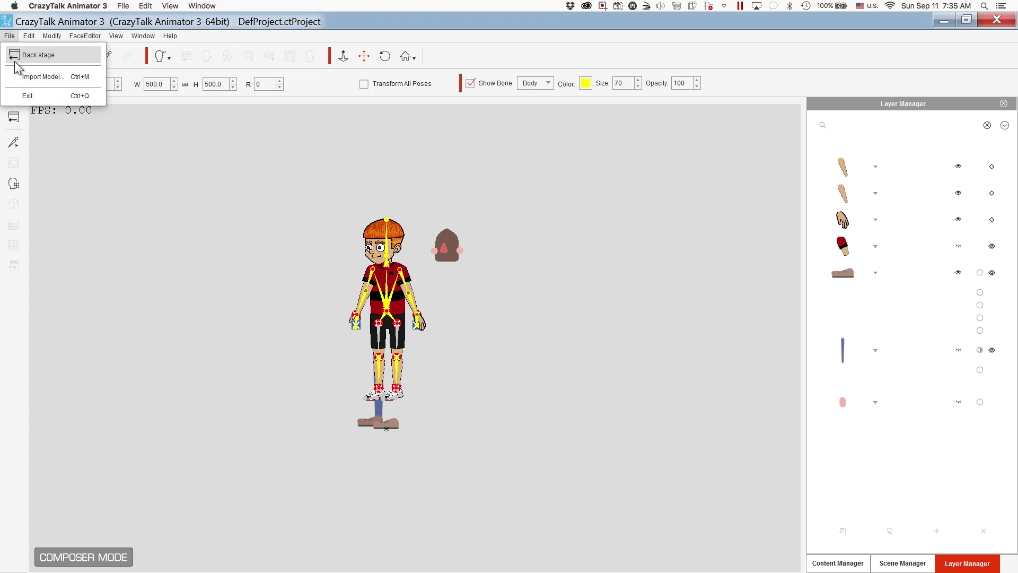
left_click(21, 96)
left_click(494, 332)
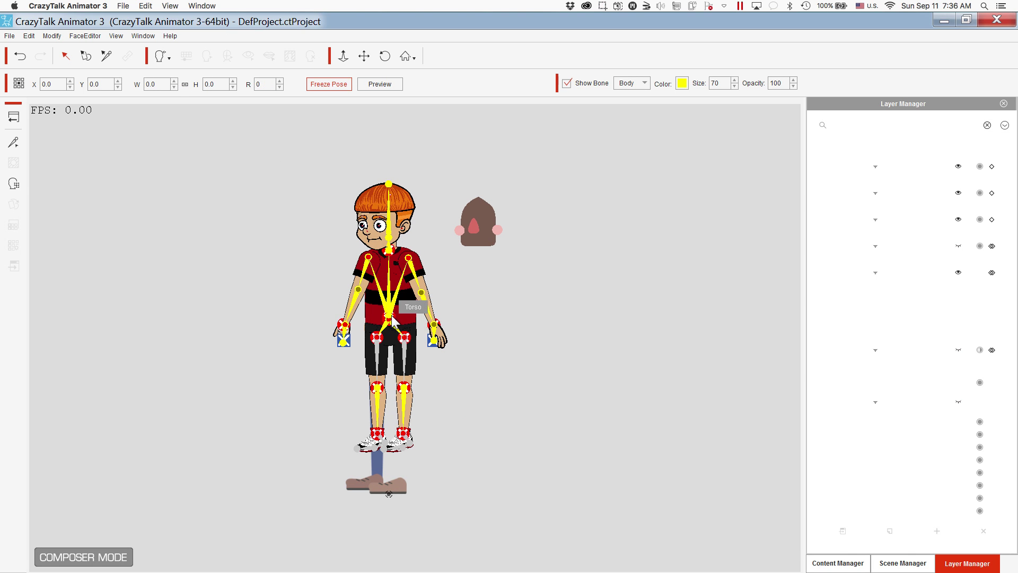
Select the Torso bone and import the Upper T SWF file from Dexter Folder into its sprites.
left_click(390, 319)
left_click(390, 319)
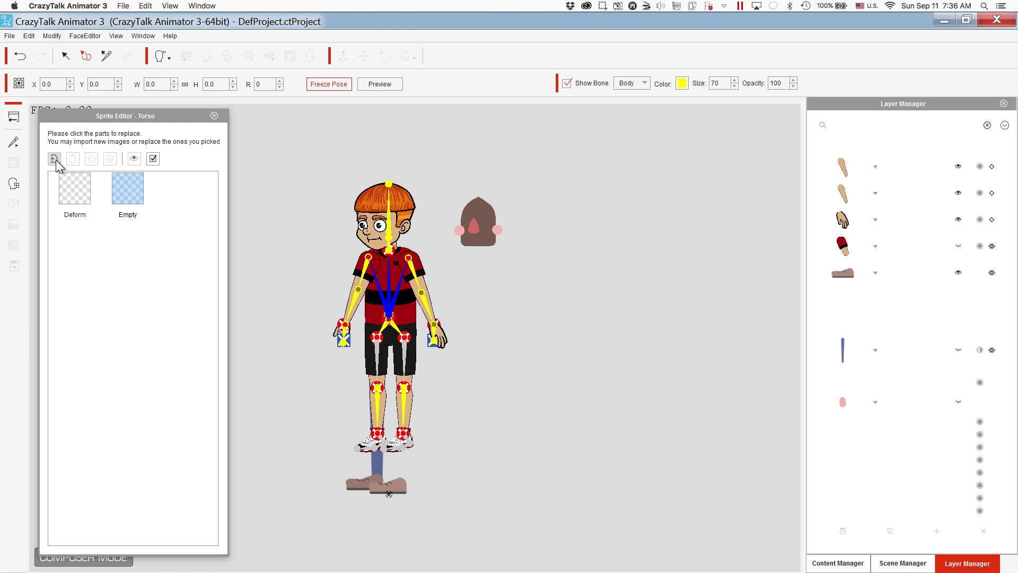
left_click(55, 160)
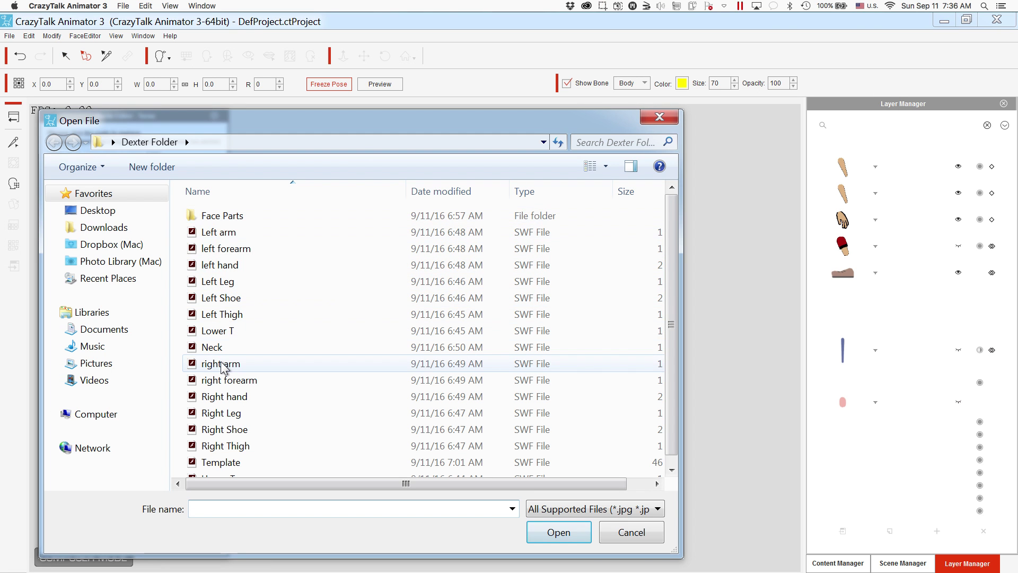
left_click(228, 446)
scroll(229, 459, "down", 1)
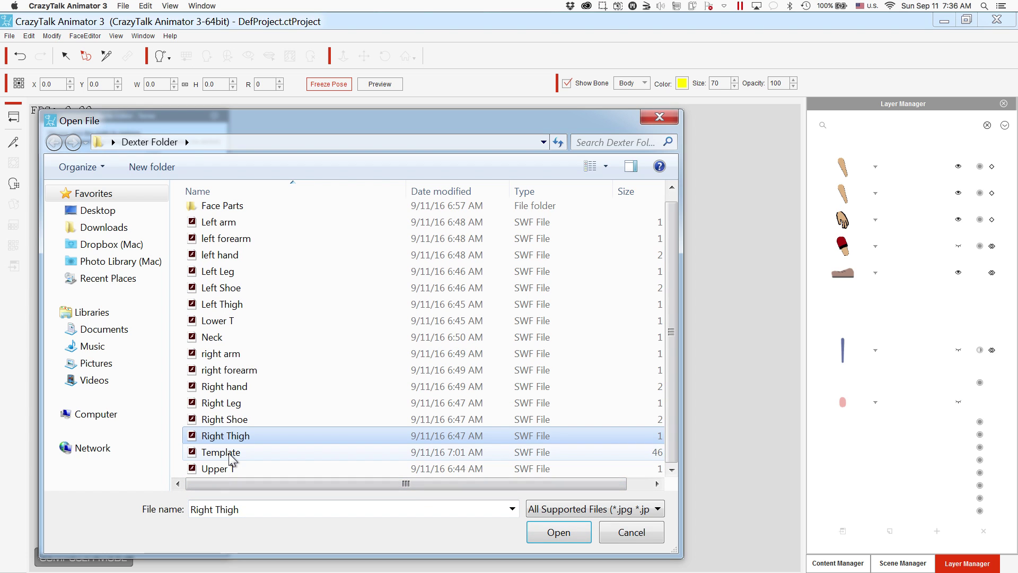
double_click(229, 469)
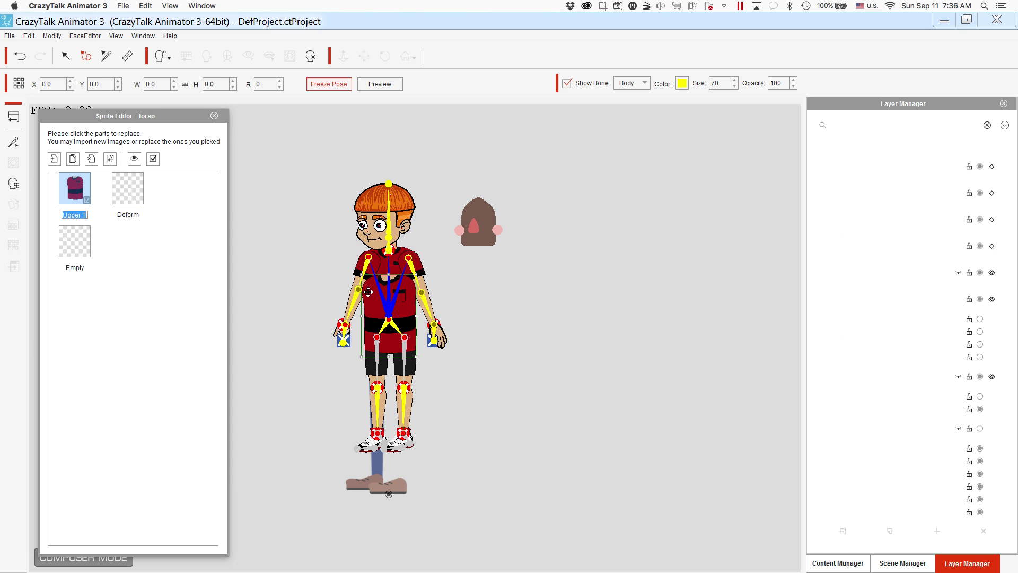
Move the Upper T sprite up over the torso to about X 0.7, Y 140.4 and close the sprite editor.
left_click_drag(368, 292, 370, 264)
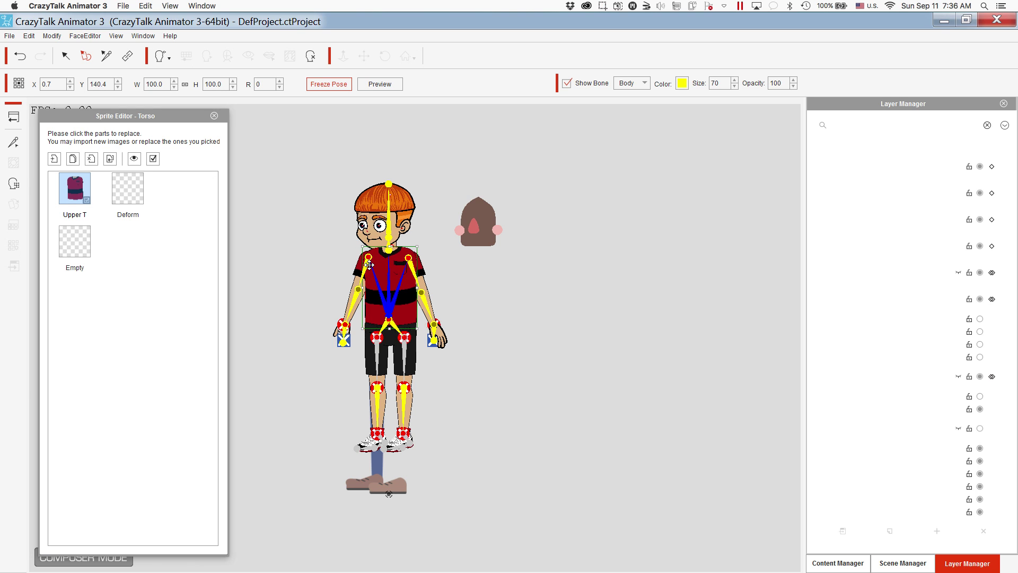
left_click(370, 265)
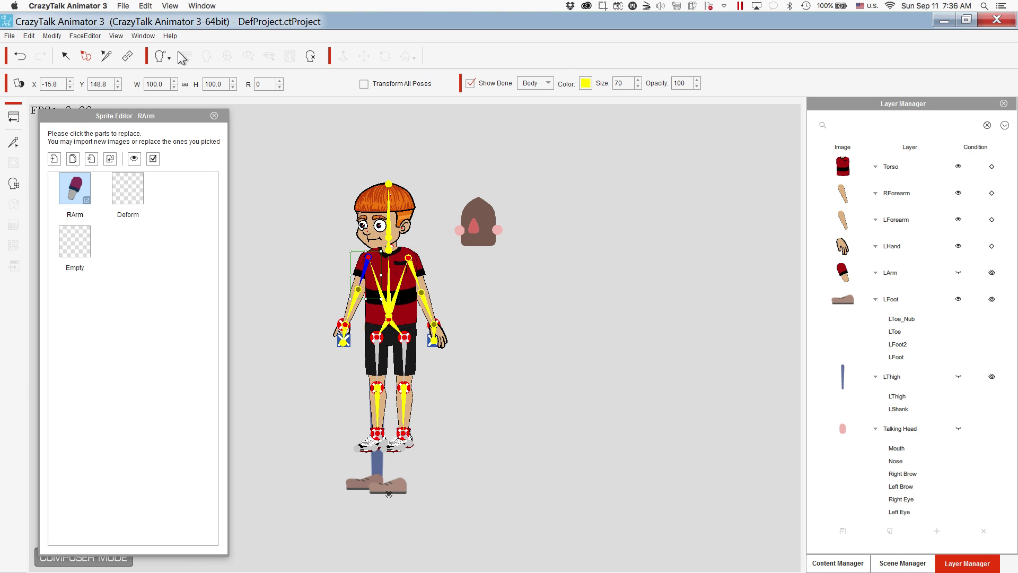
left_click(214, 115)
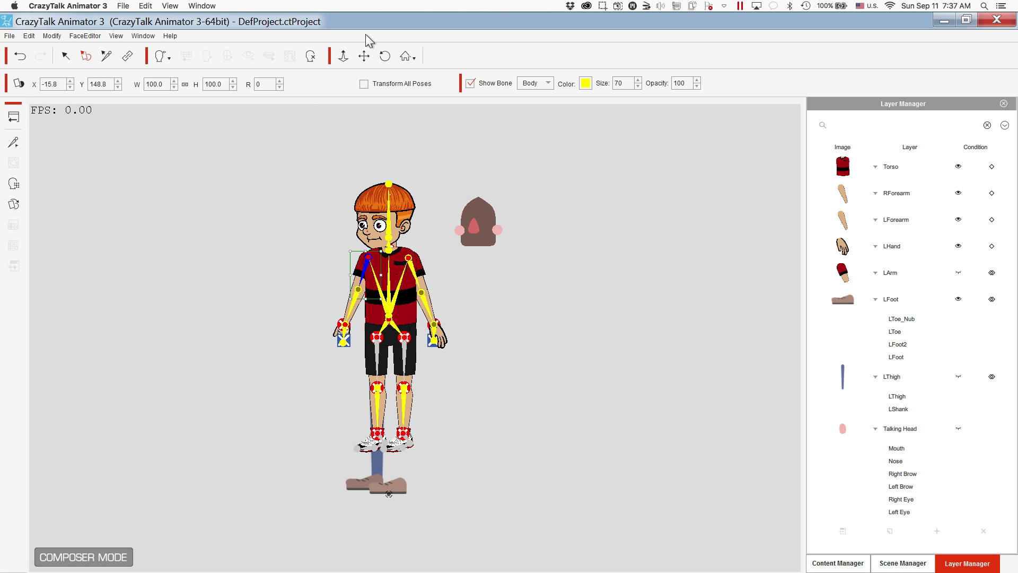
Reopen the Torso bone's sprites and nudge the Upper T sprite sideways to about X 0.5, Y 140.4.
left_click(364, 56)
scroll(458, 234, "up", 5)
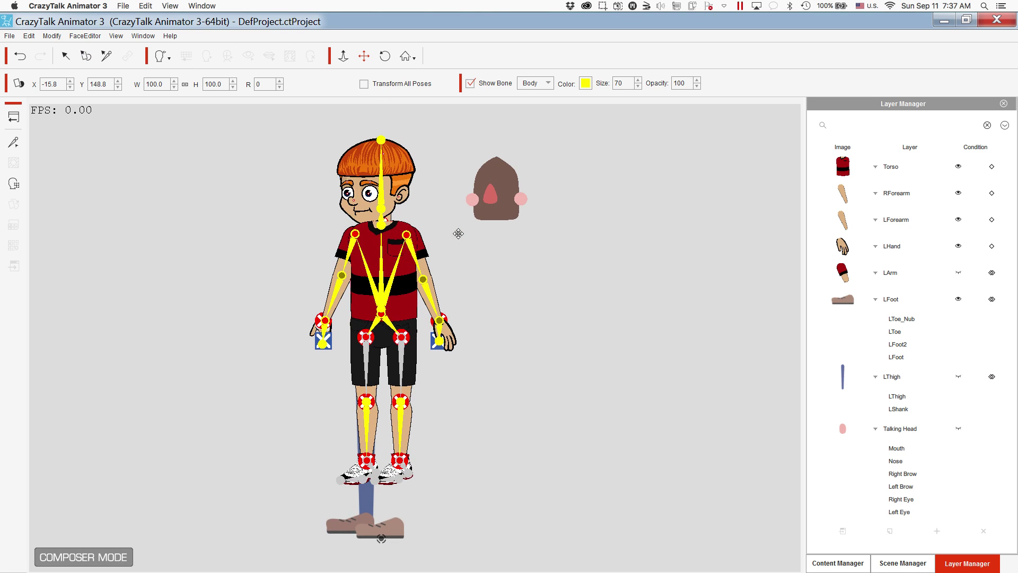
left_click_drag(379, 185, 374, 270)
left_click(374, 270)
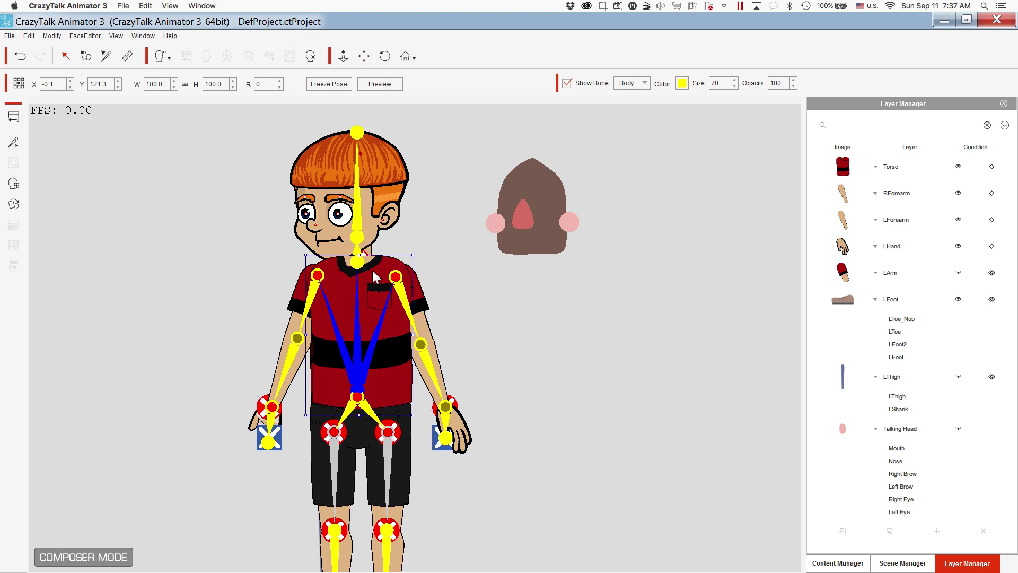
left_click(14, 204)
left_click_drag(377, 273, 376, 273)
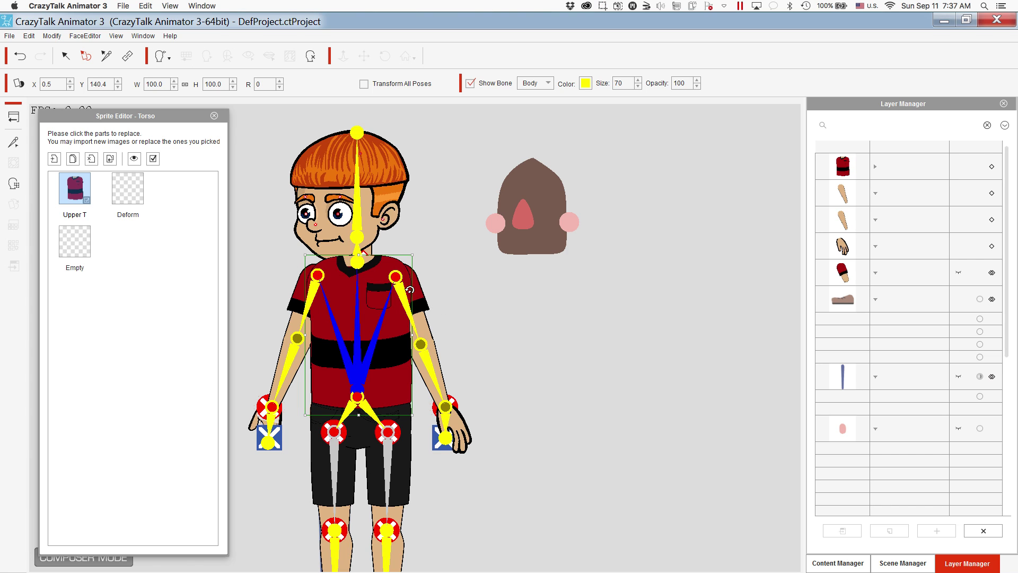
Import the Neck SWF file into the Neck bone's sprites and move it up to about X -0.4, Y 172.1.
left_click(357, 256)
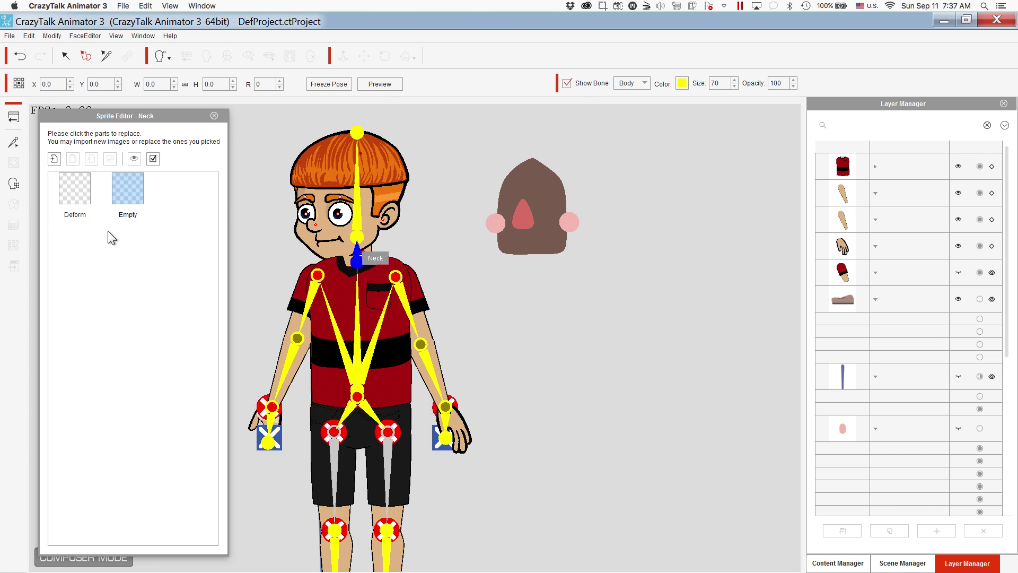
left_click(54, 158)
double_click(212, 347)
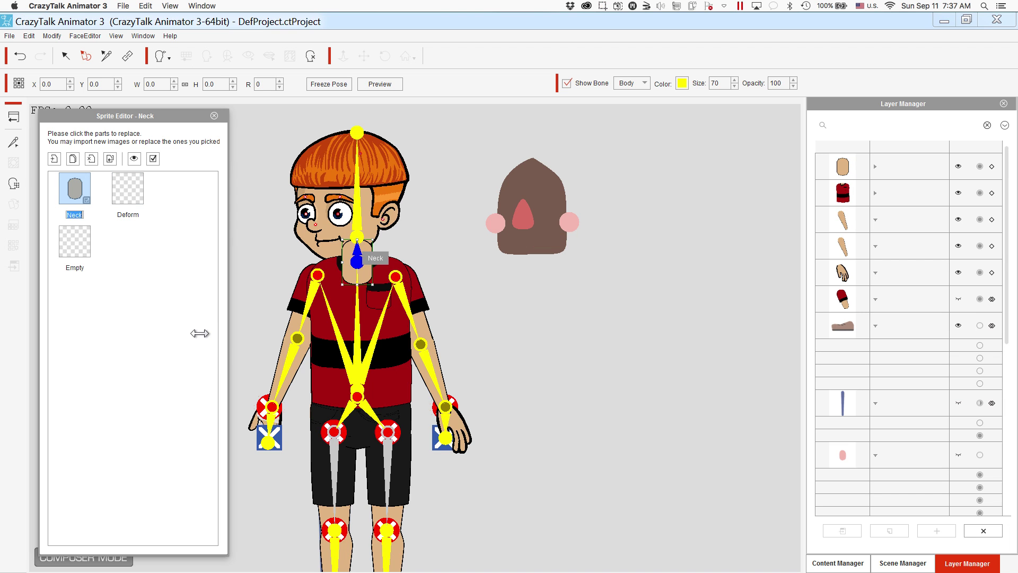
left_click(154, 158)
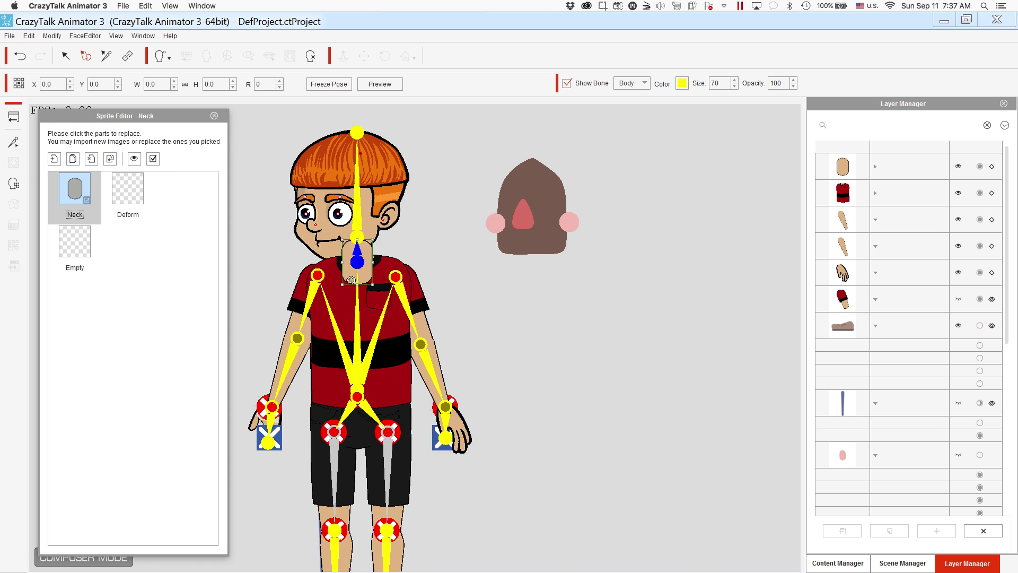
left_click_drag(362, 281, 362, 260)
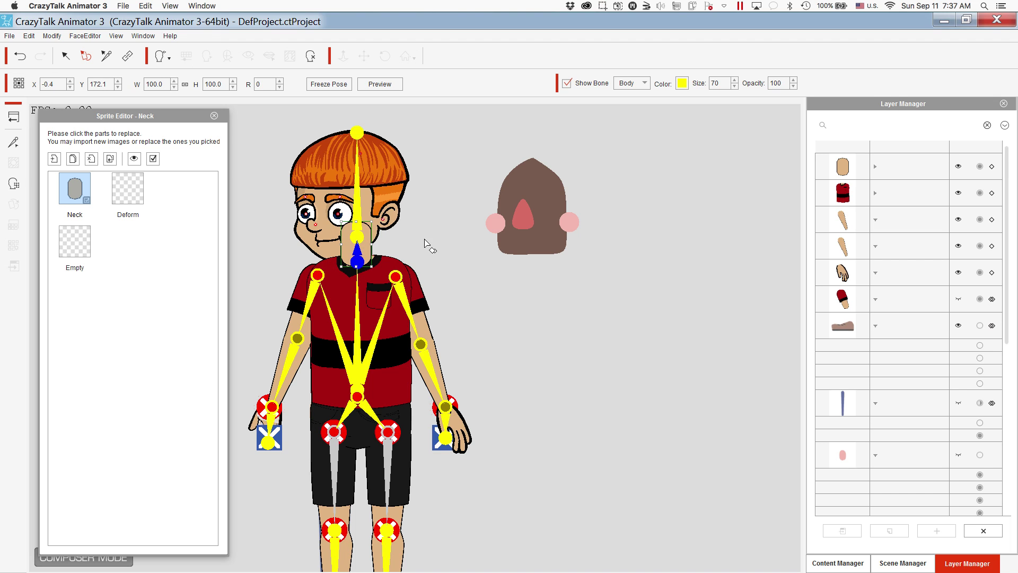
Check the Head bone's sprites, select the Right Eye layer under Talking Head and close the sprite editor.
left_click(357, 235)
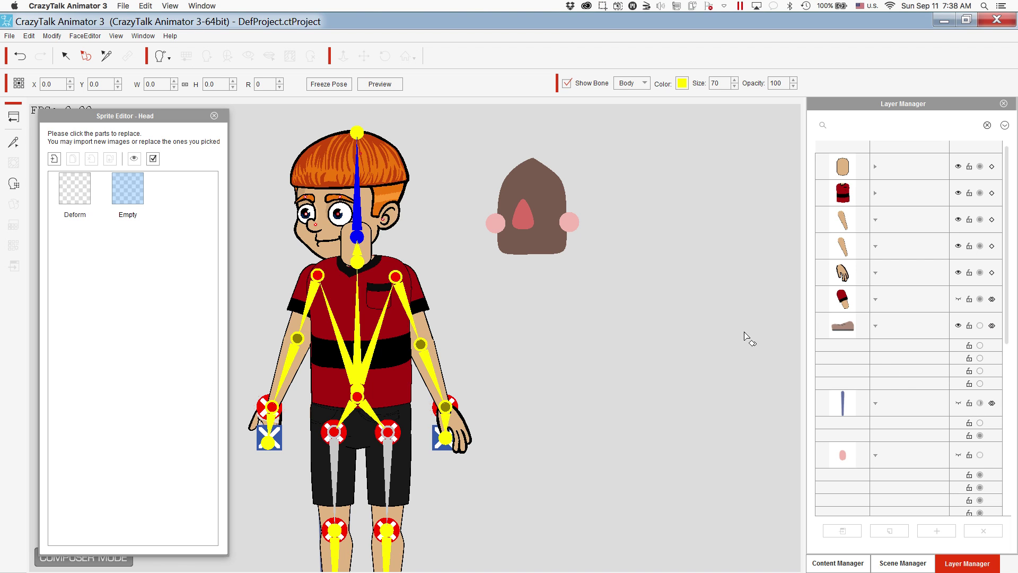
left_click(877, 326)
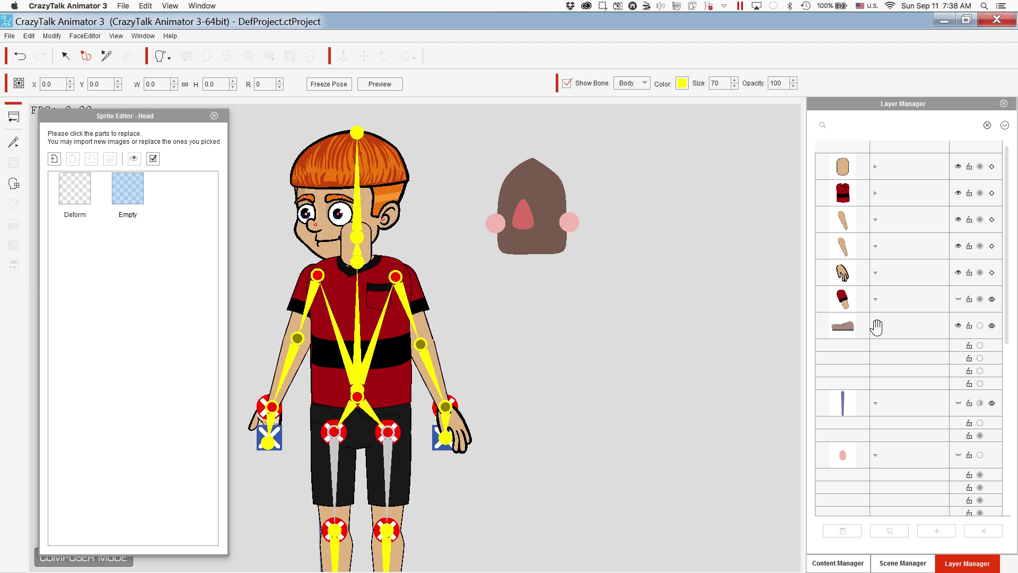
scroll(876, 327, "down", 5)
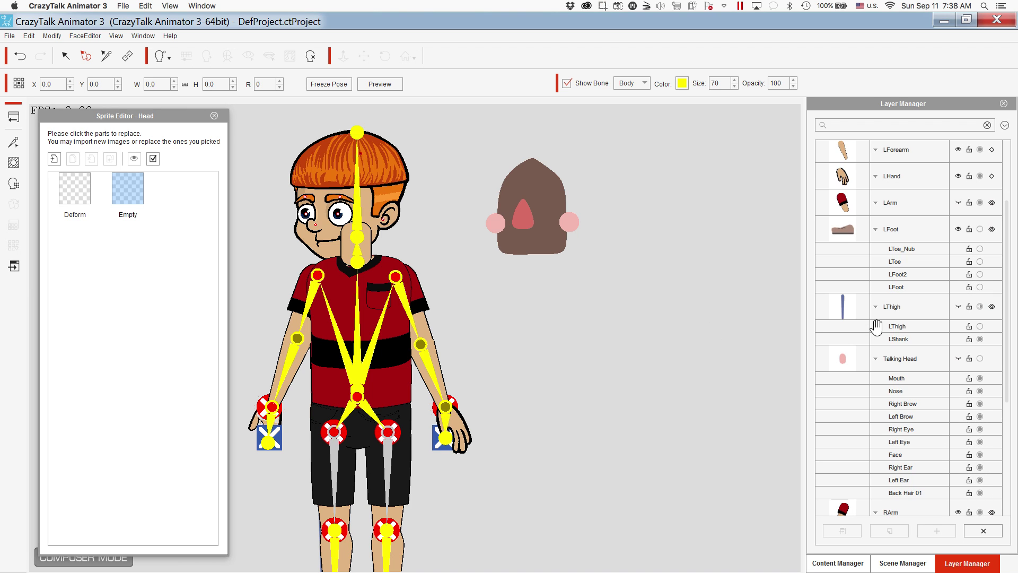
scroll(876, 328, "down", 1)
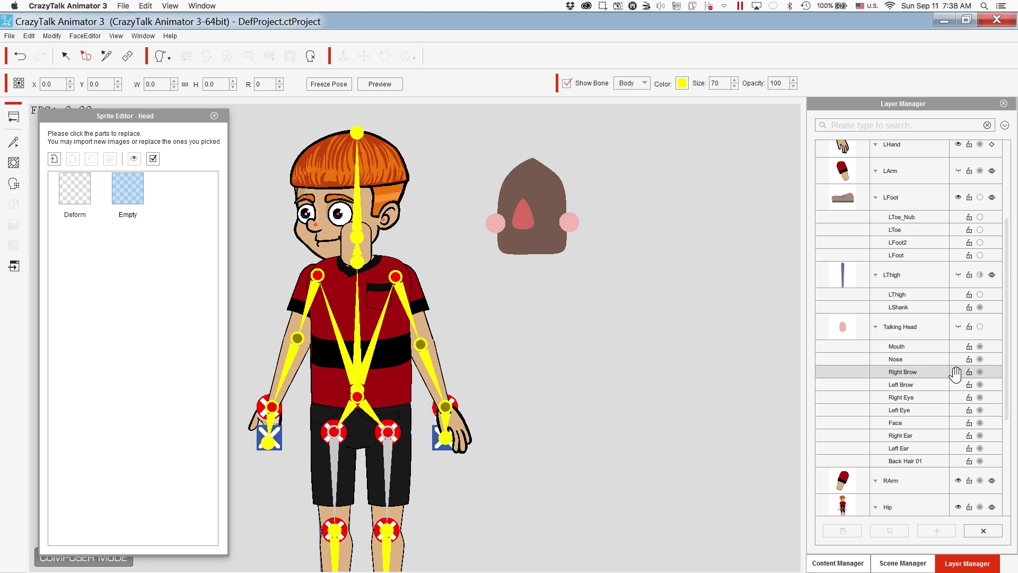
left_click(913, 397)
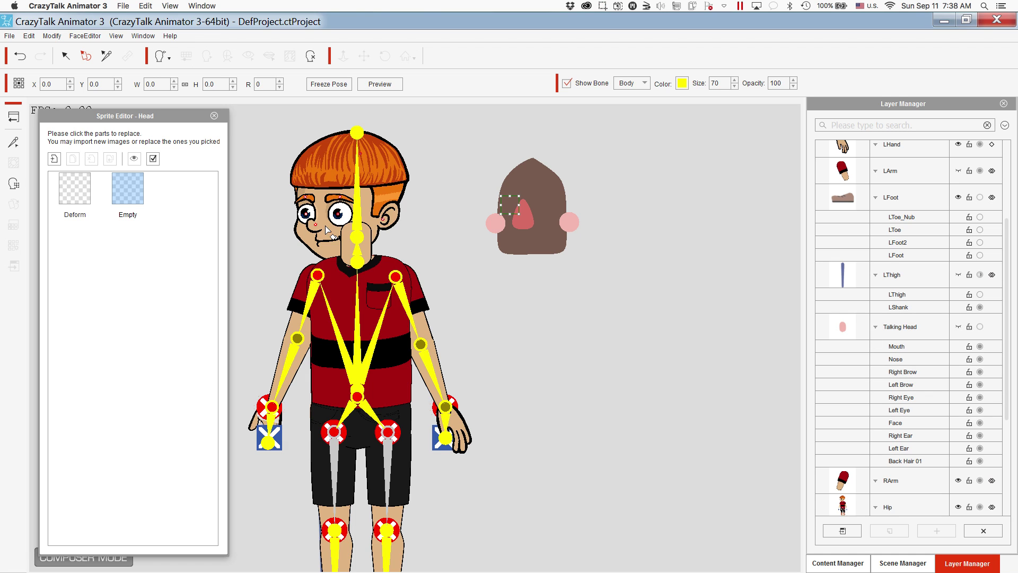
left_click(214, 116)
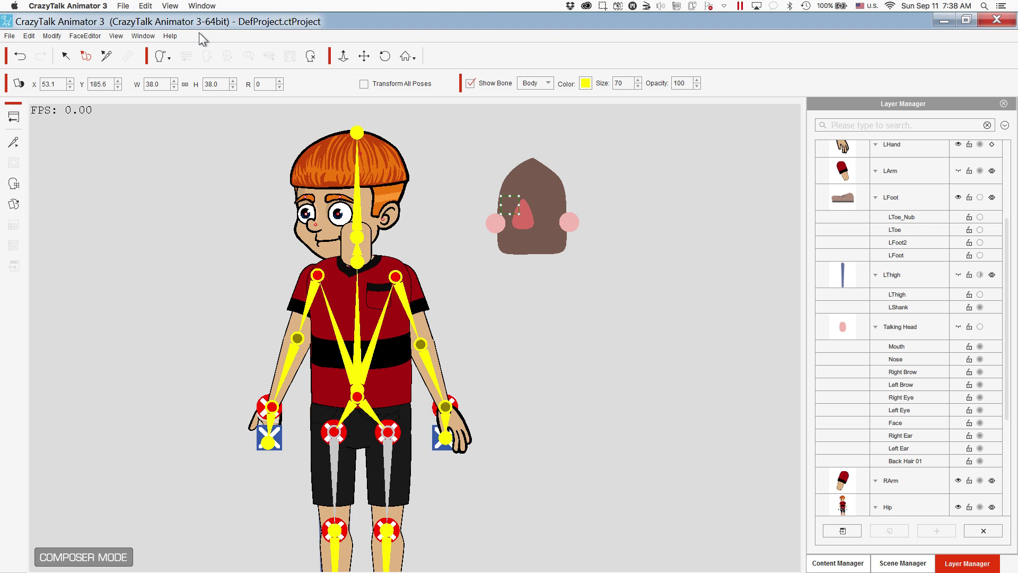
Move the Talking Head onto the boy's head at about X -3.9, Y 183.4.
left_click(66, 56)
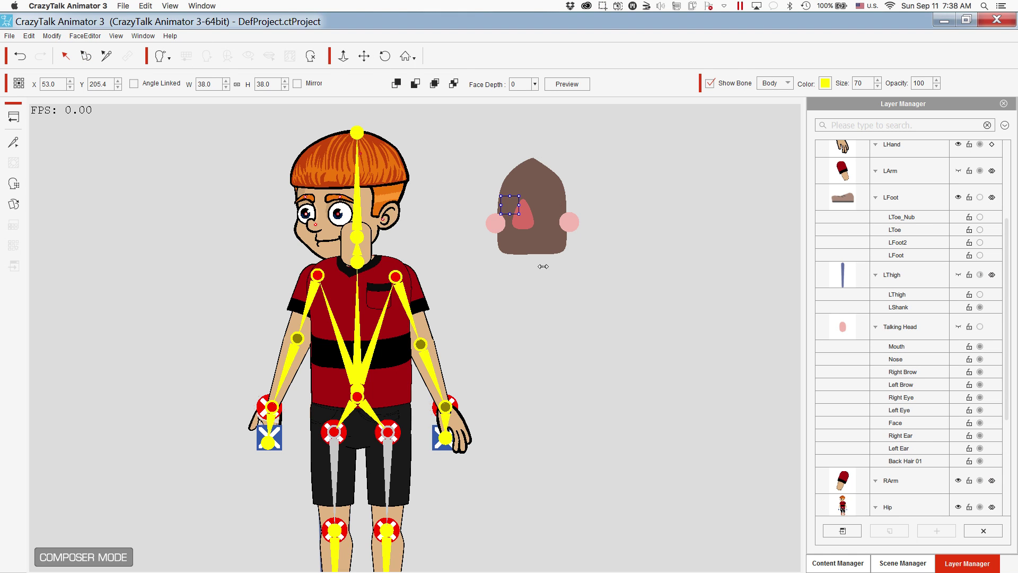
left_click(924, 321)
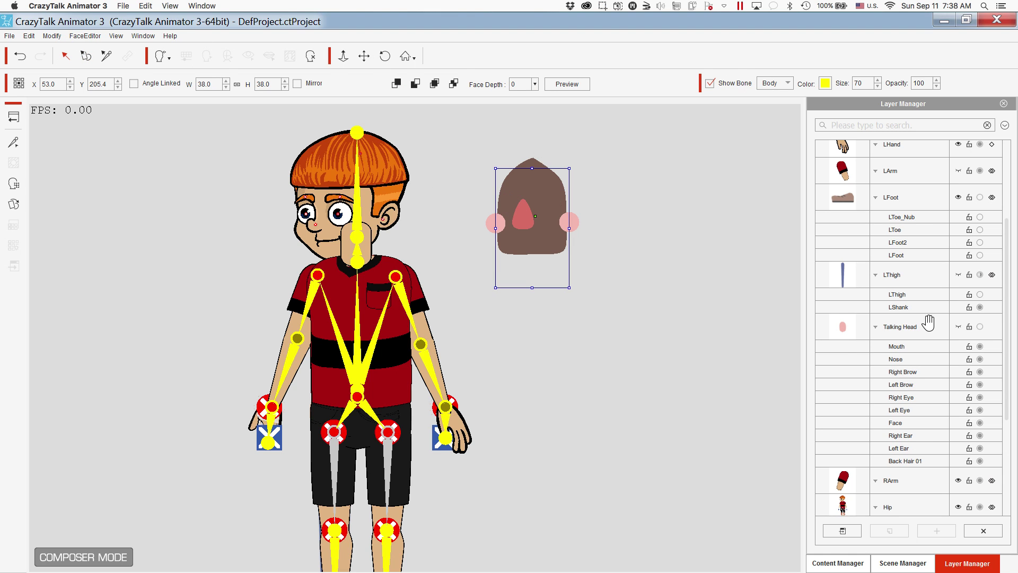
left_click_drag(541, 221, 352, 215)
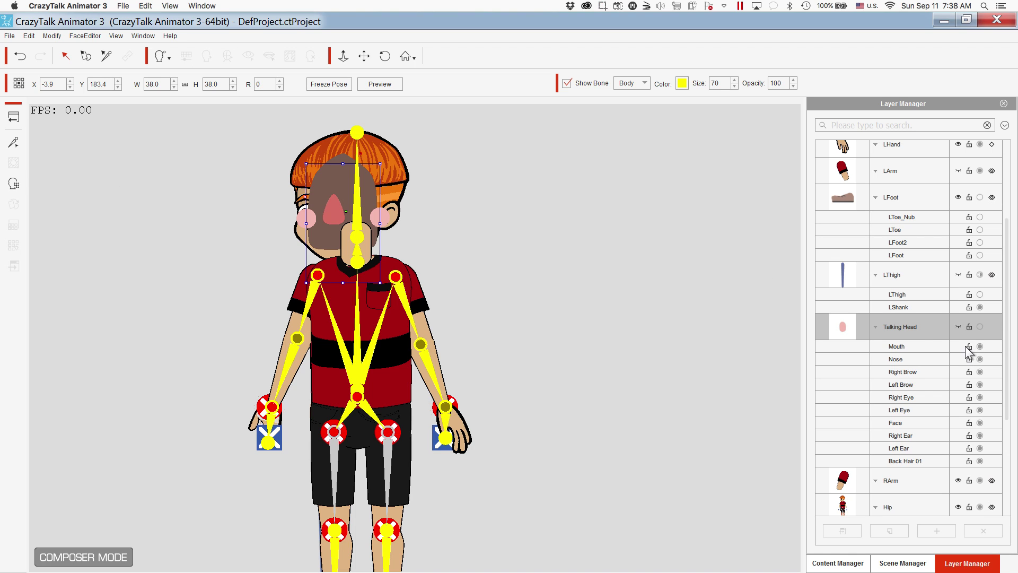
Replace the current angle of the Back Hair 01 sprite with the Front Hair SWF file from the Face Parts folder.
left_click(915, 346)
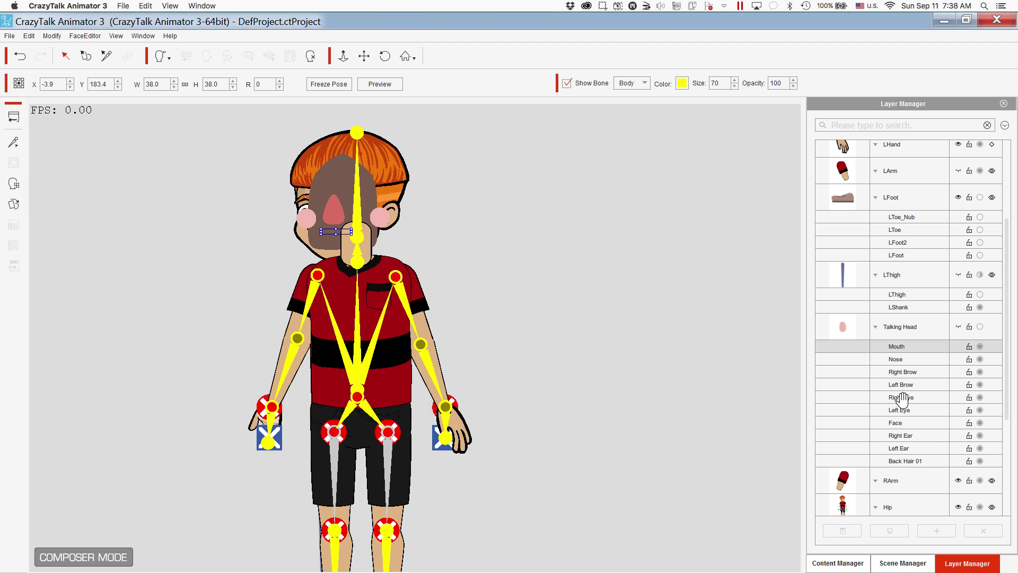
left_click(908, 463)
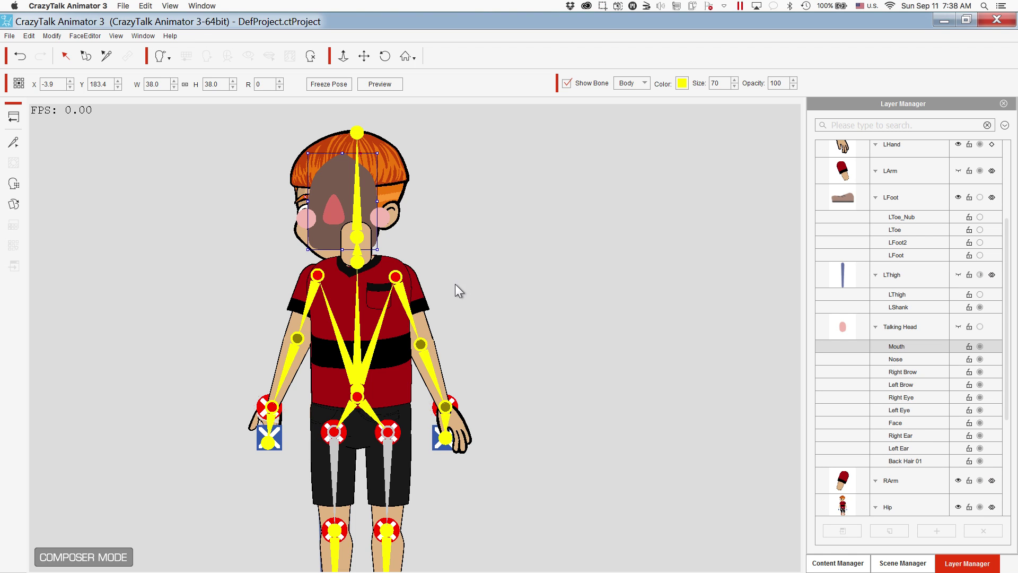
left_click(13, 203)
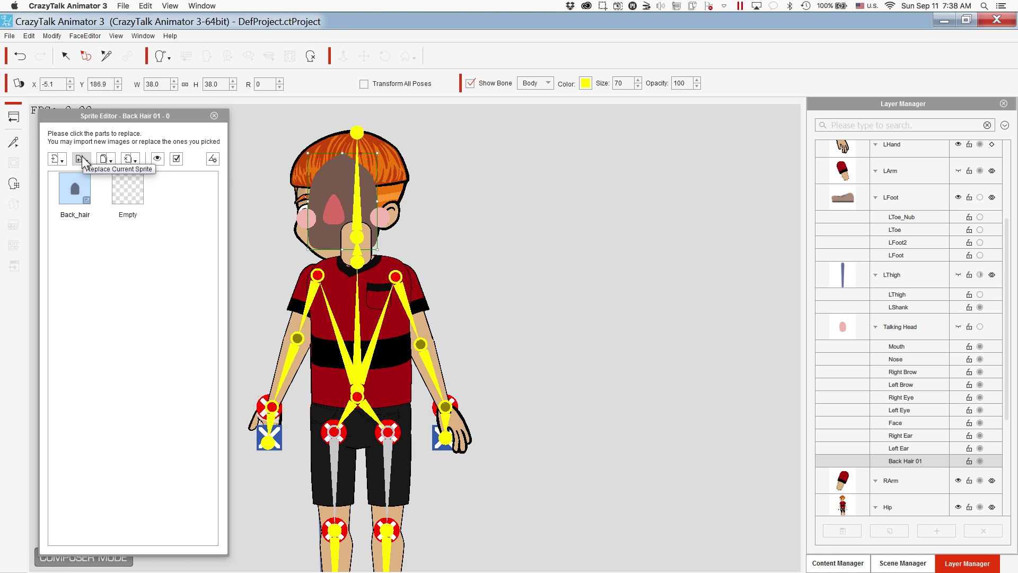
left_click(80, 159)
left_click(110, 192)
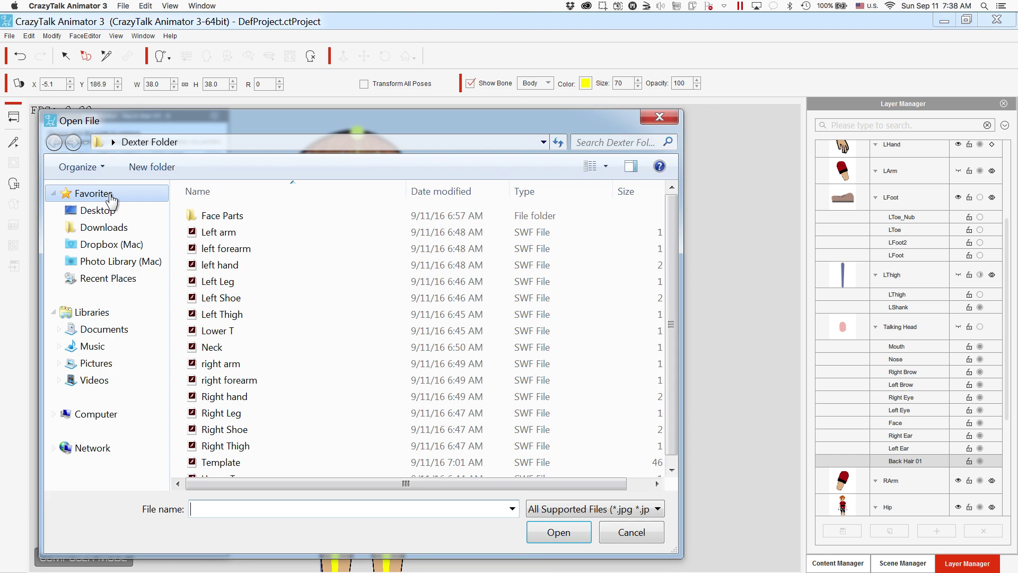
double_click(226, 217)
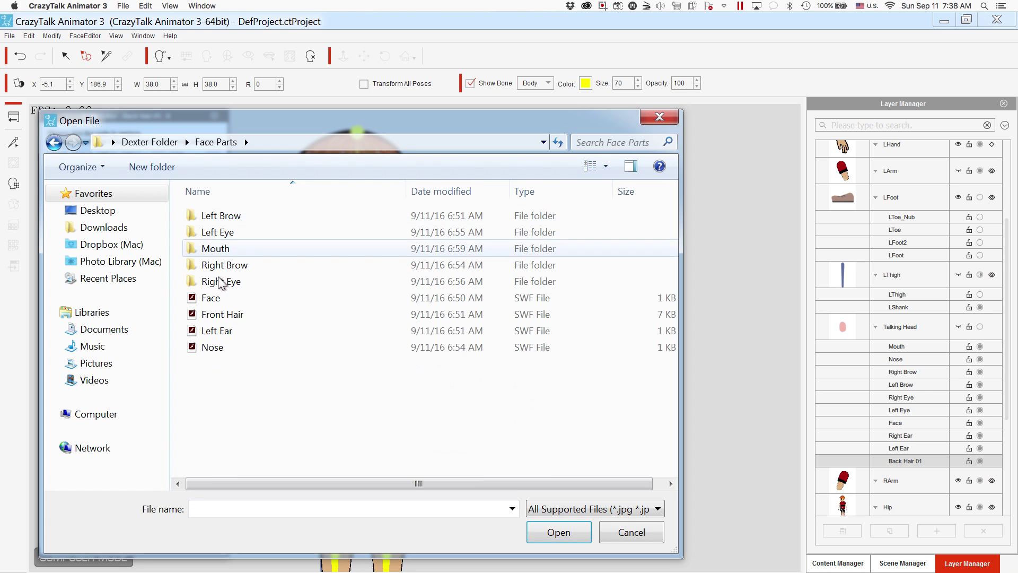
double_click(217, 316)
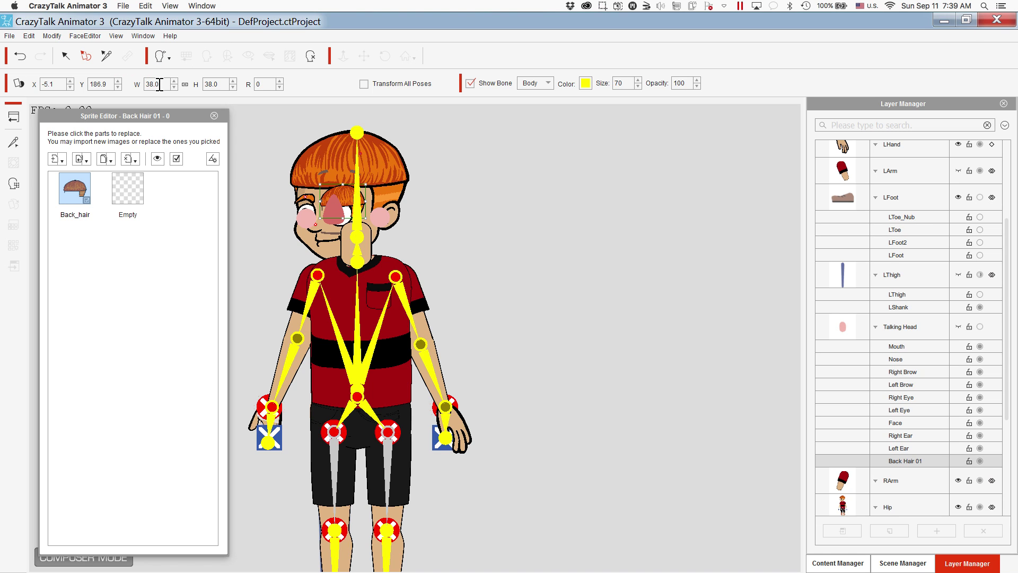
Scale the new hair sprite to W 100, H 100, move it to about X -2.9, Y 196.7, and close the sprite editor.
double_click(159, 84)
type("100")
key("Return")
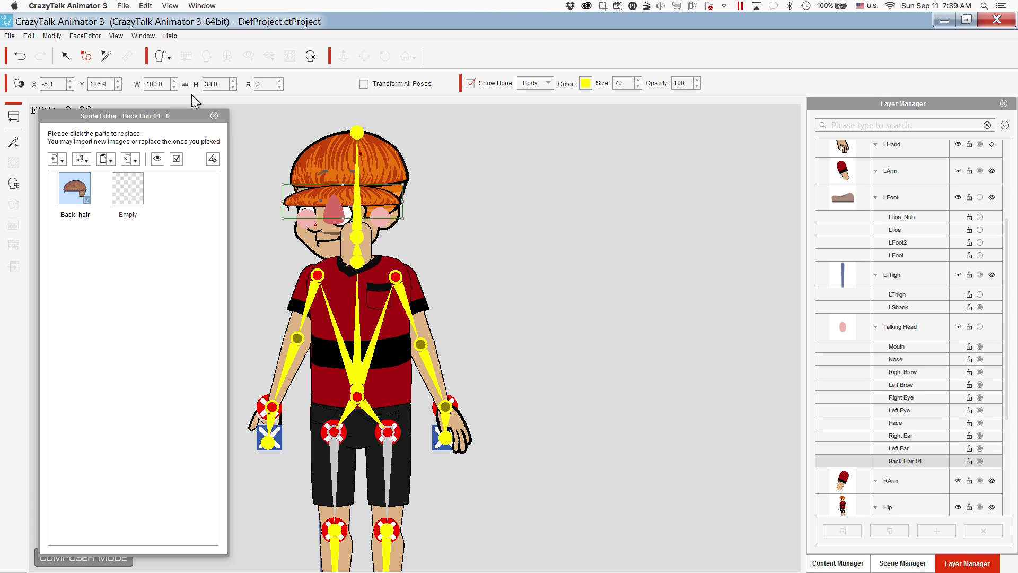
double_click(222, 85)
type("100")
key("Return")
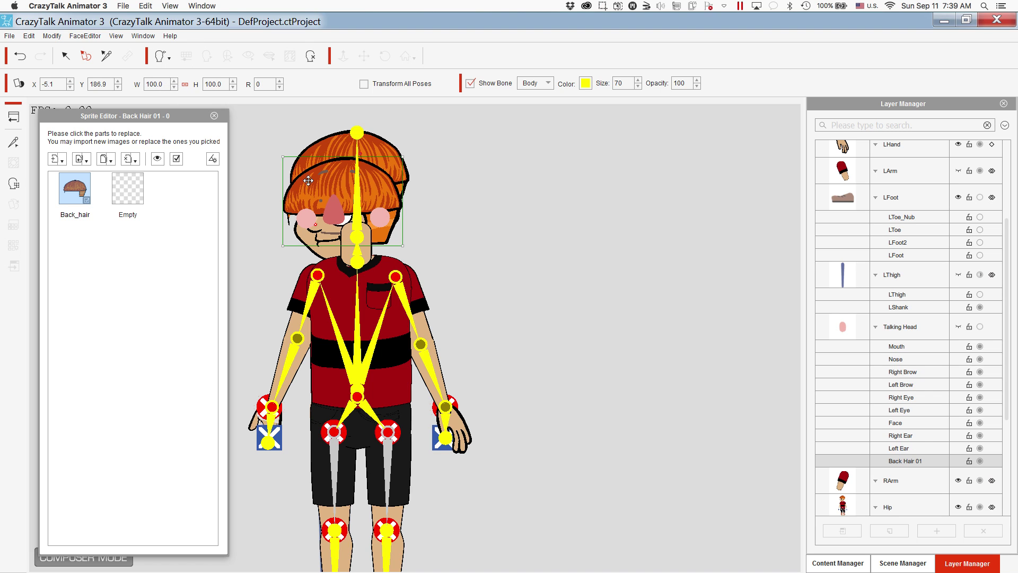
left_click_drag(311, 178, 314, 162)
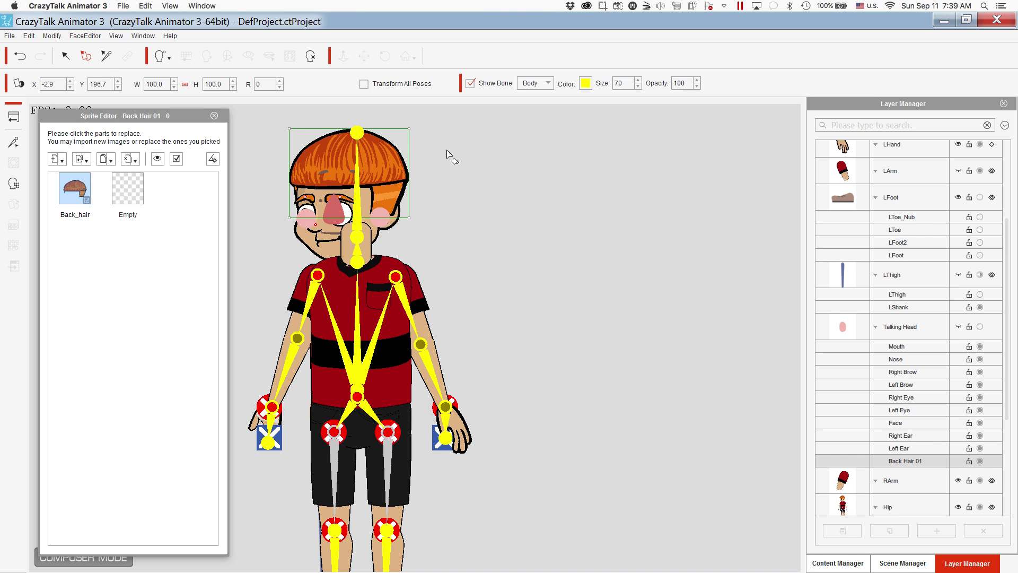
left_click(345, 200)
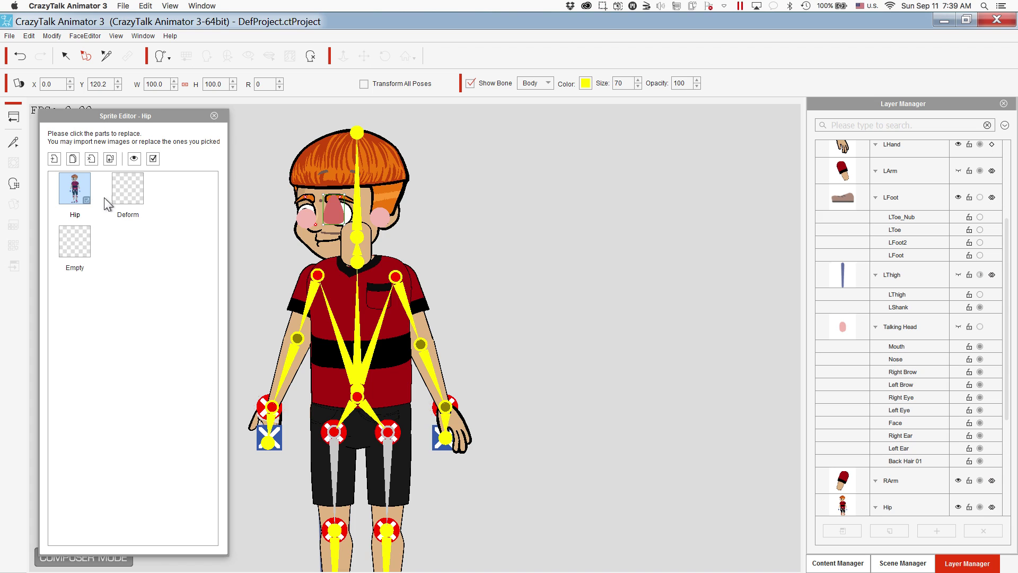
left_click(904, 360)
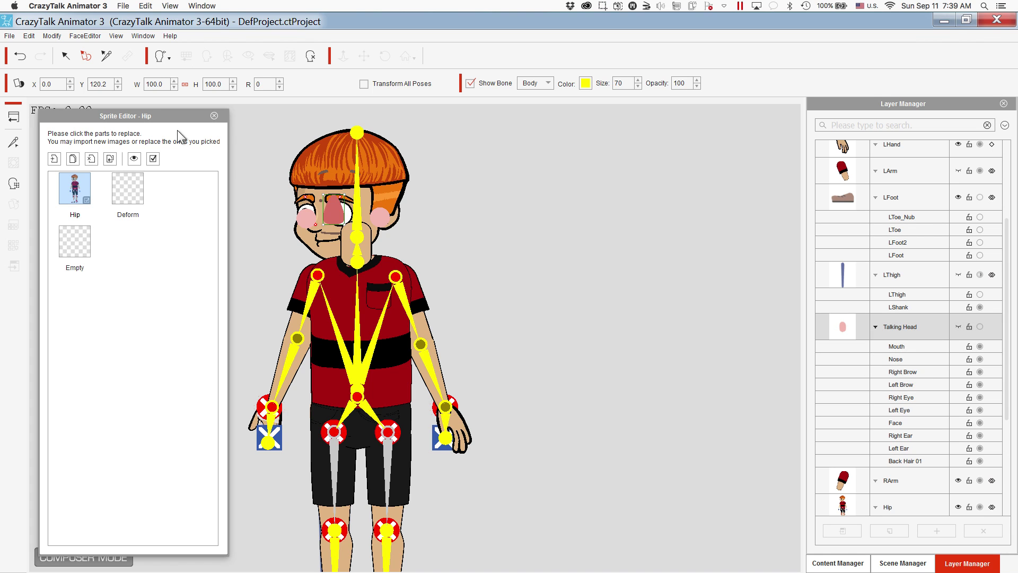
left_click(214, 116)
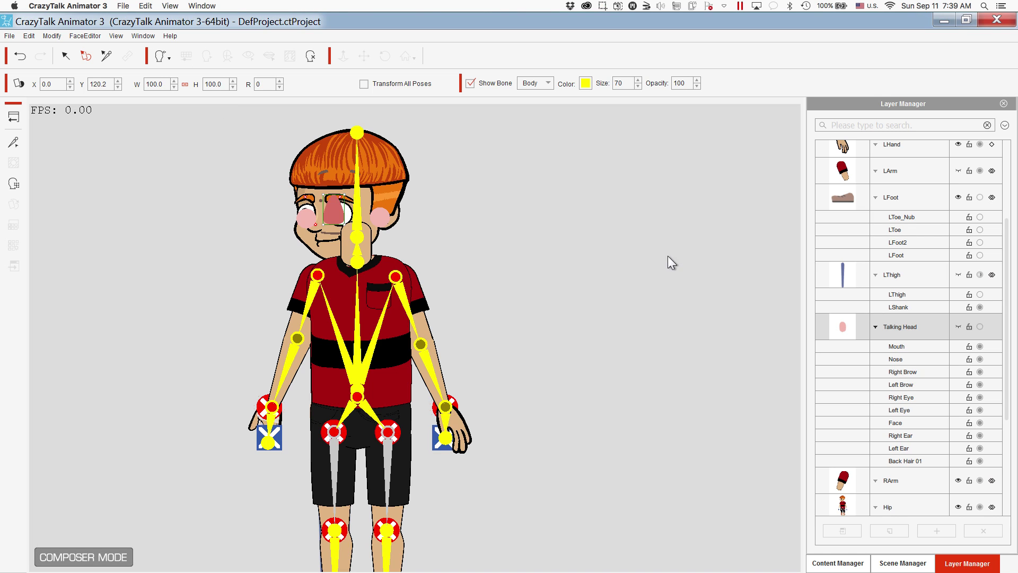
Replace the current angle of the Nose layer's Normal sprite with the Nose SWF file from Face Parts.
left_click(904, 360)
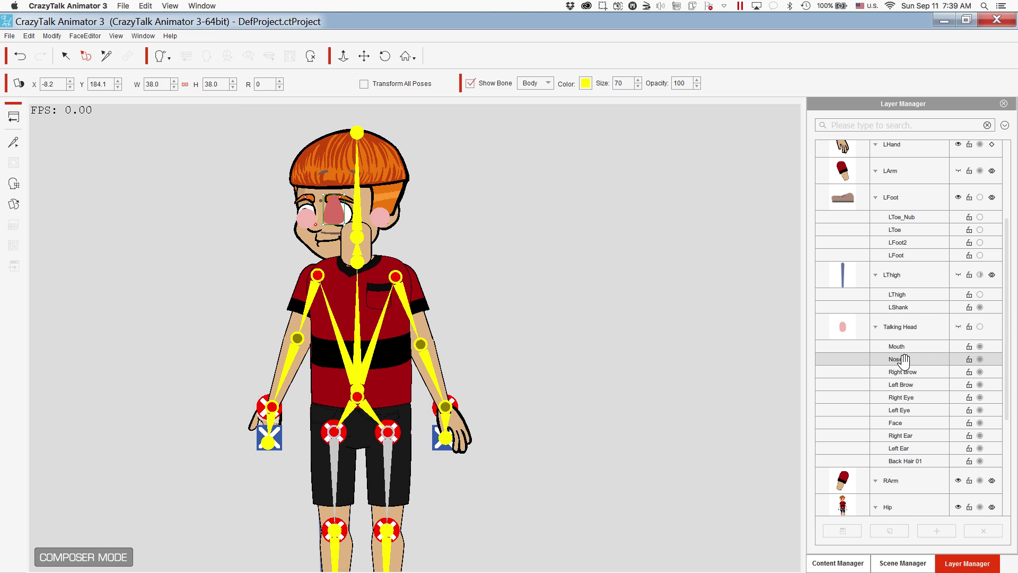
left_click(13, 206)
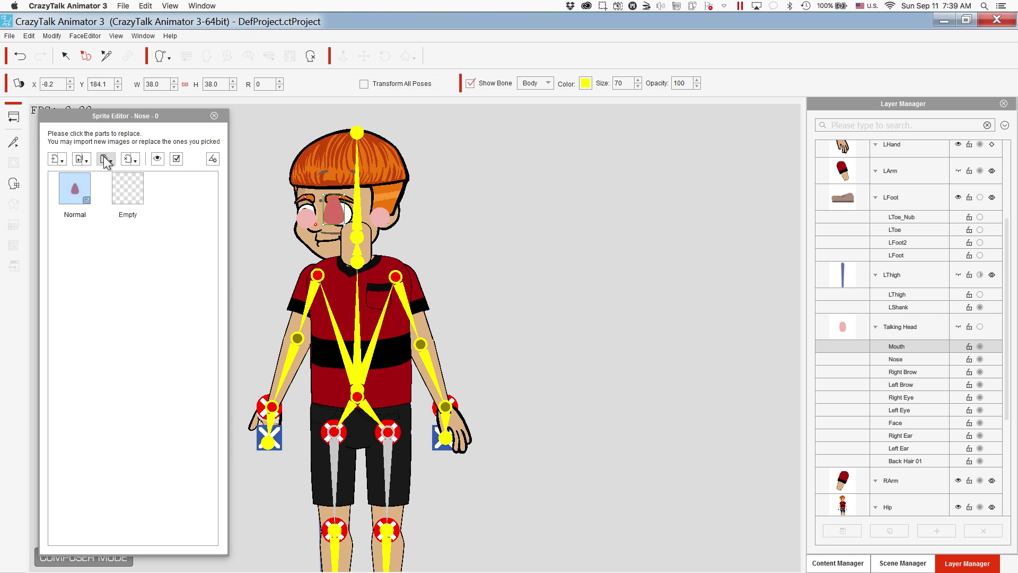
left_click(82, 159)
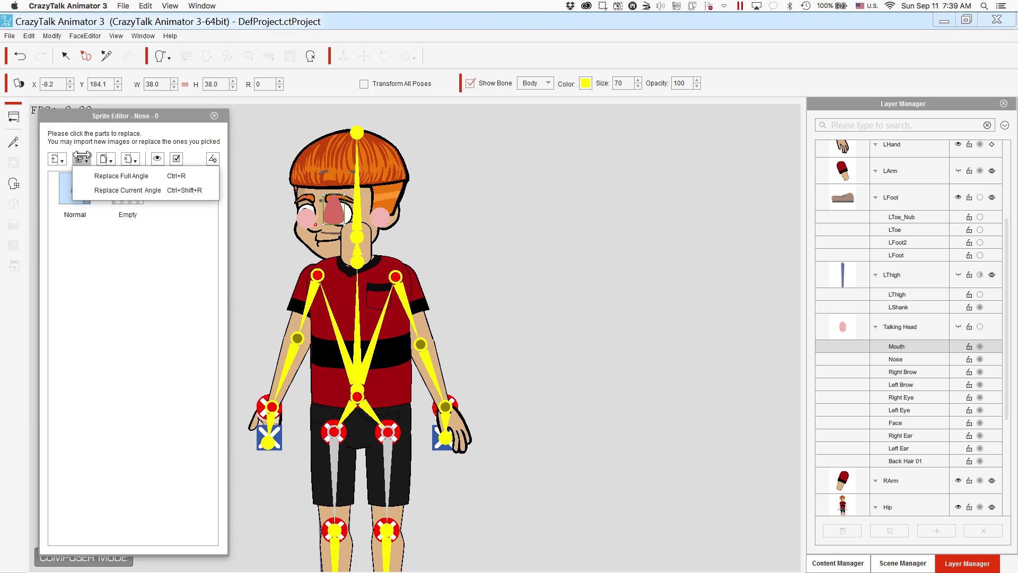
left_click(104, 190)
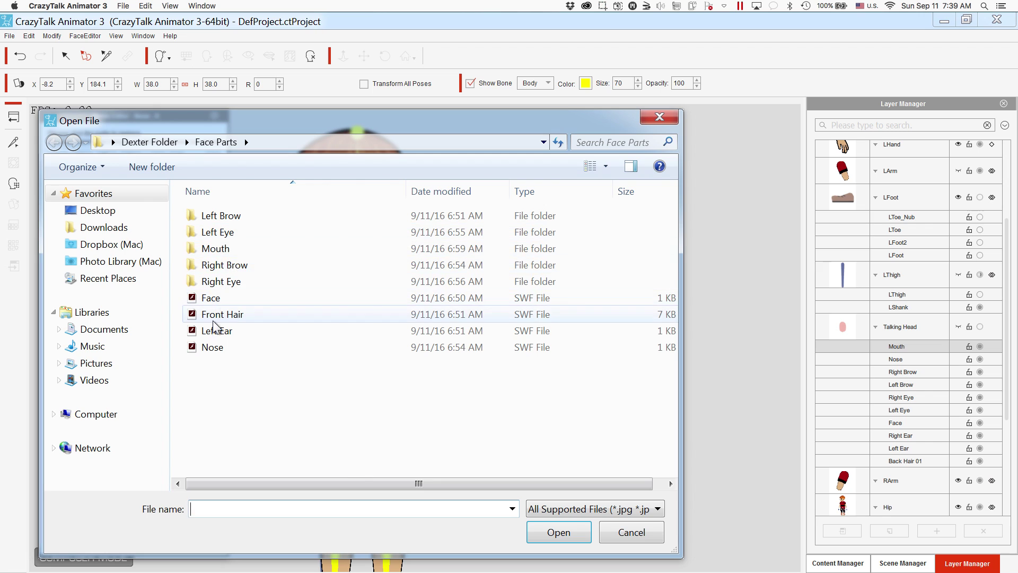
double_click(208, 347)
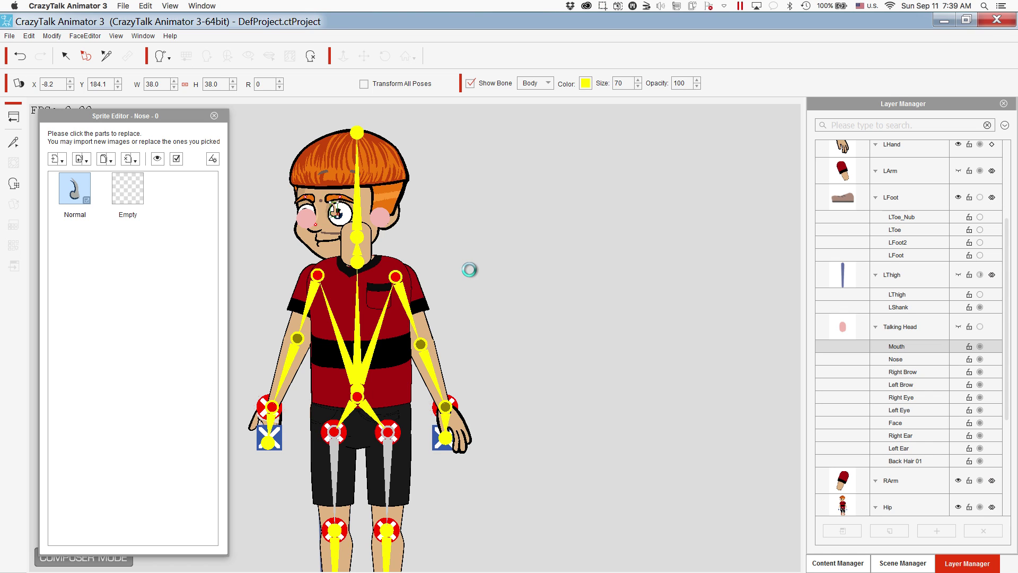
Scale the nose sprite to W 100, H 100 and move it to about X -14.9, Y 182.4.
double_click(164, 81)
type("1")
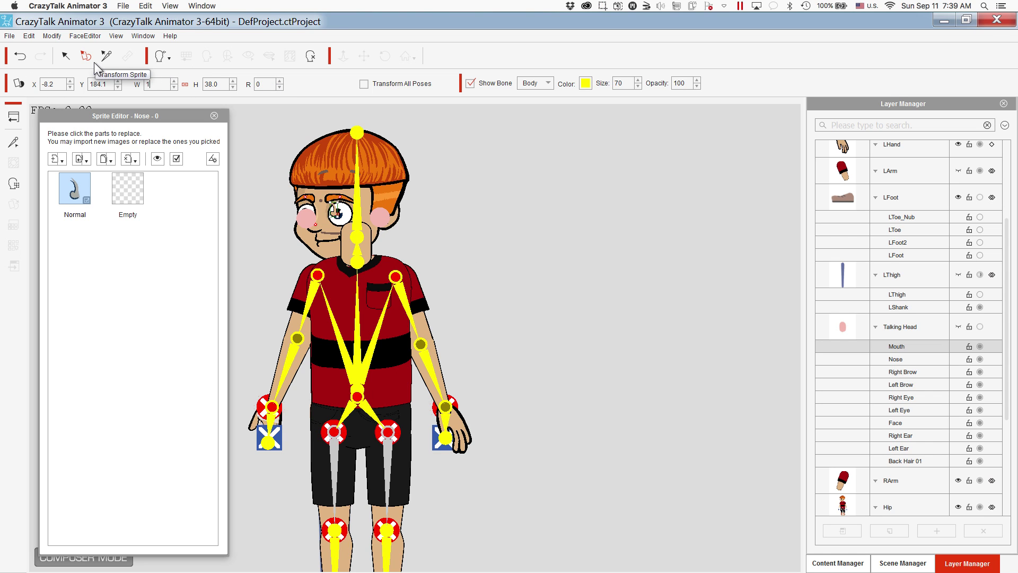
type("00")
key("Return")
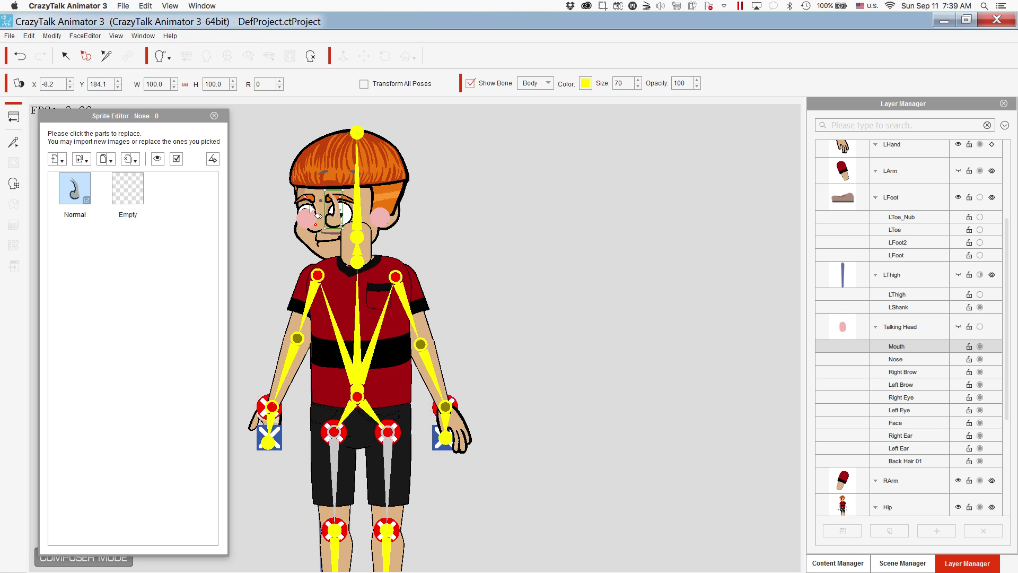
left_click_drag(332, 217, 313, 222)
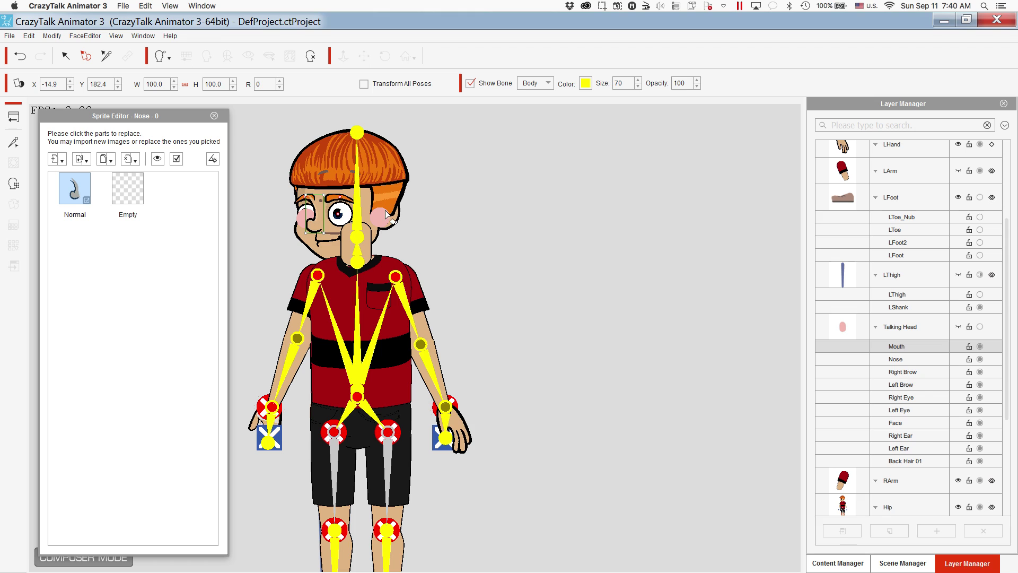
Remove the R_Ear sprite and replace the L_Ear sprite with the Left Ear SWF file from Face Parts.
left_click(302, 213)
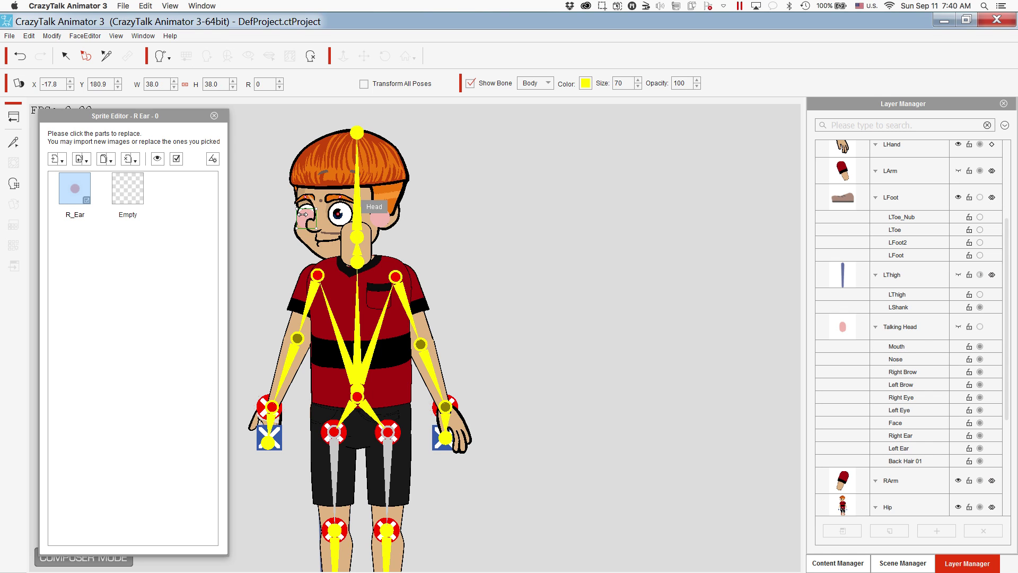
left_click(127, 159)
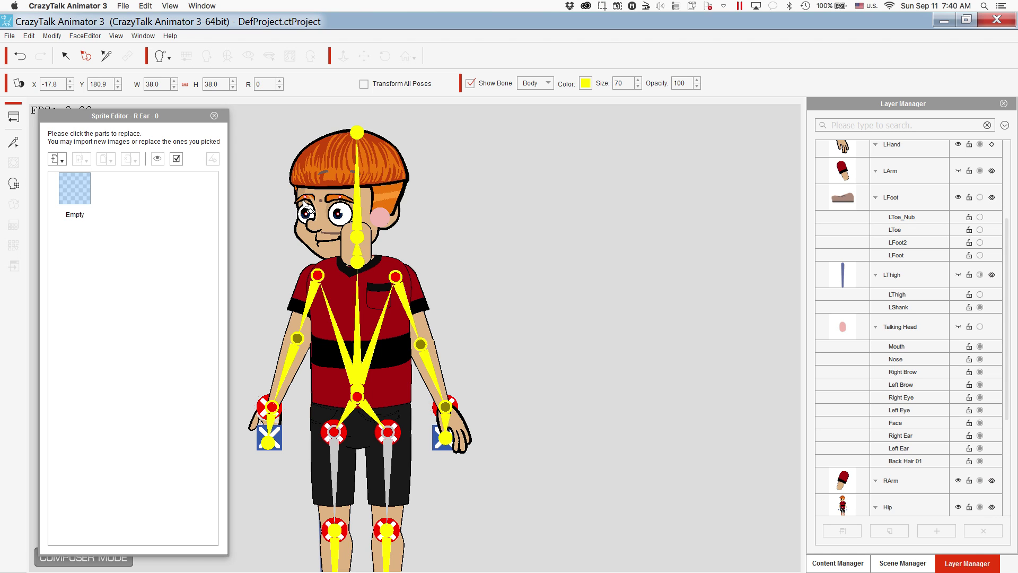
left_click(383, 219)
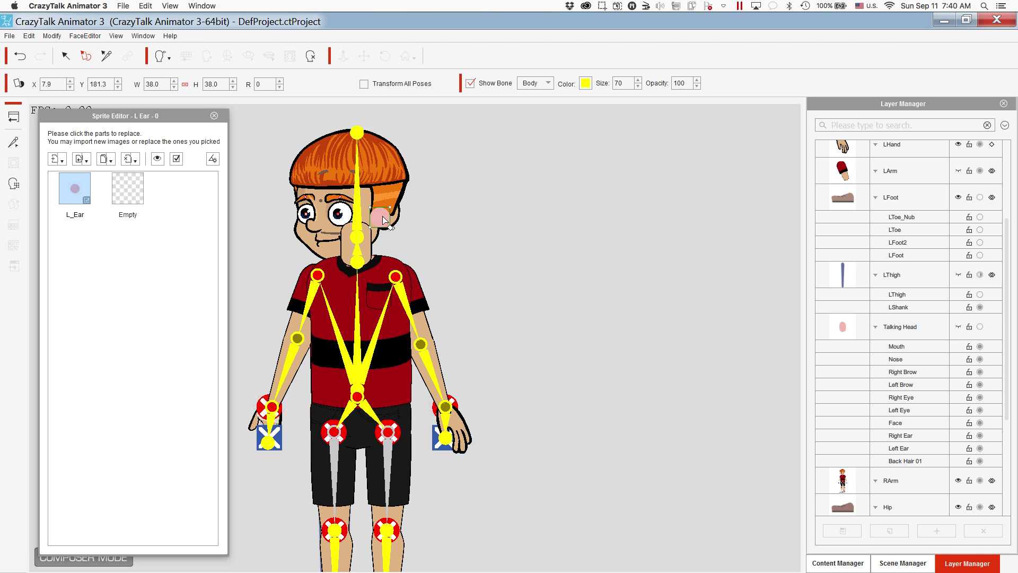
left_click(82, 161)
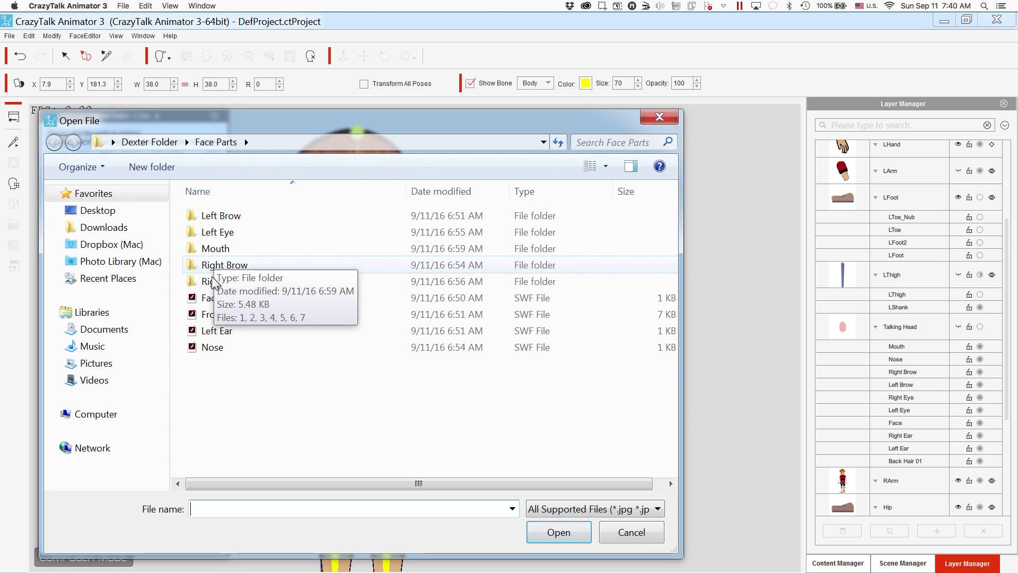
double_click(203, 329)
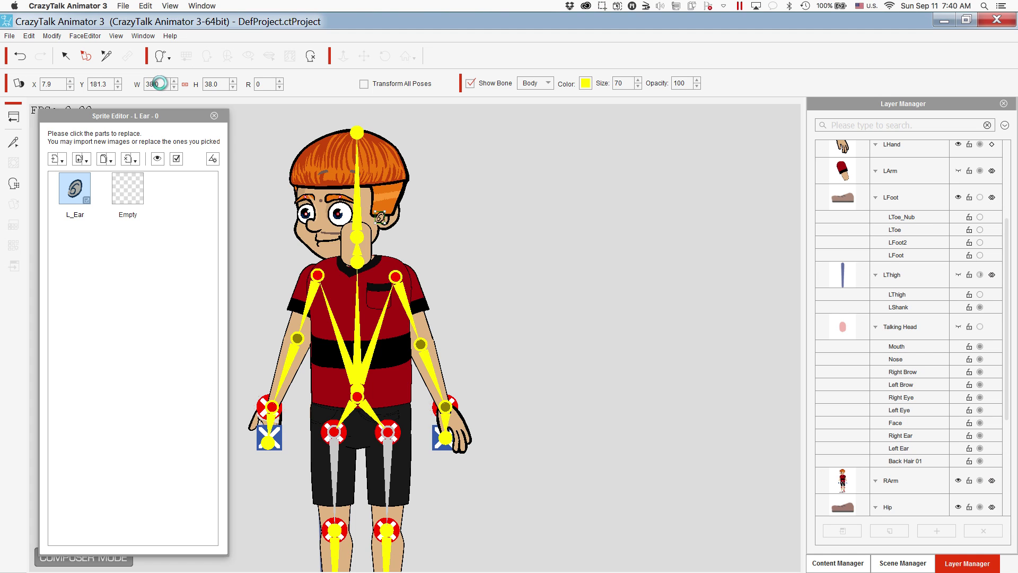
Scale the left ear sprite to W 100, H 100 and move it to about X 10.8, Y 181.9.
double_click(153, 84)
key("Return")
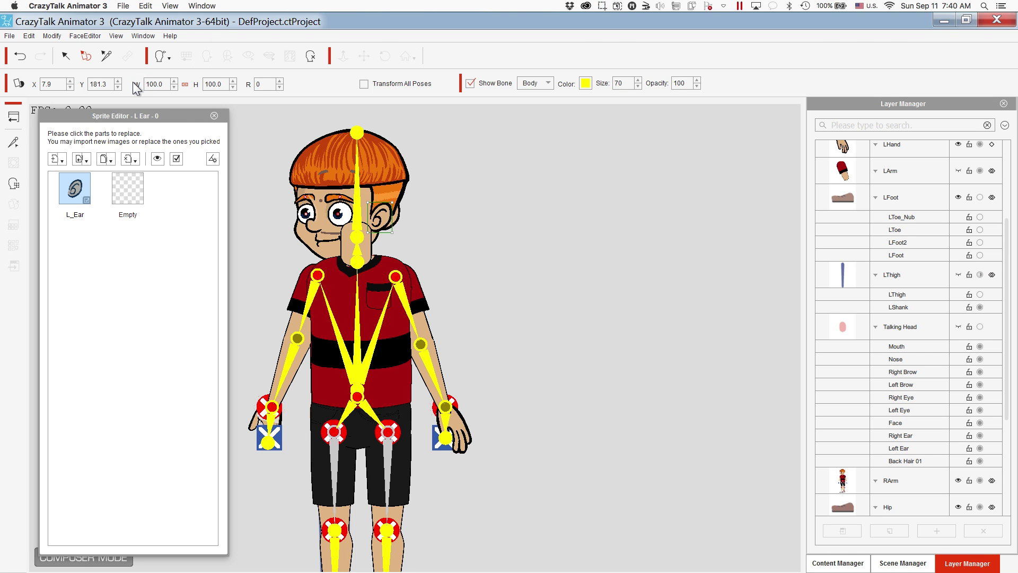
left_click_drag(382, 217, 391, 213)
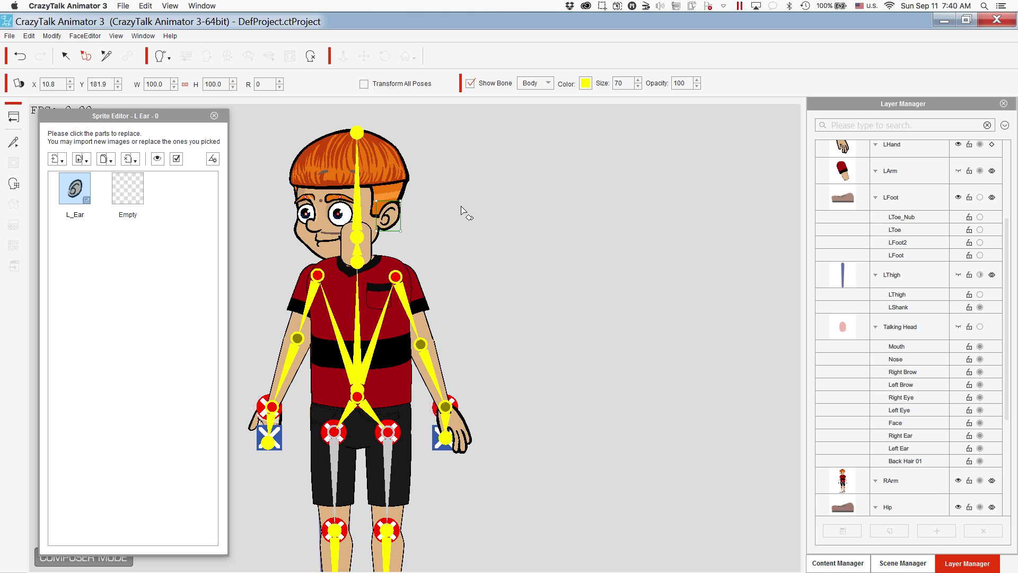
Save the current character to the Custom actor library with the Dexter entry selected.
left_click(860, 564)
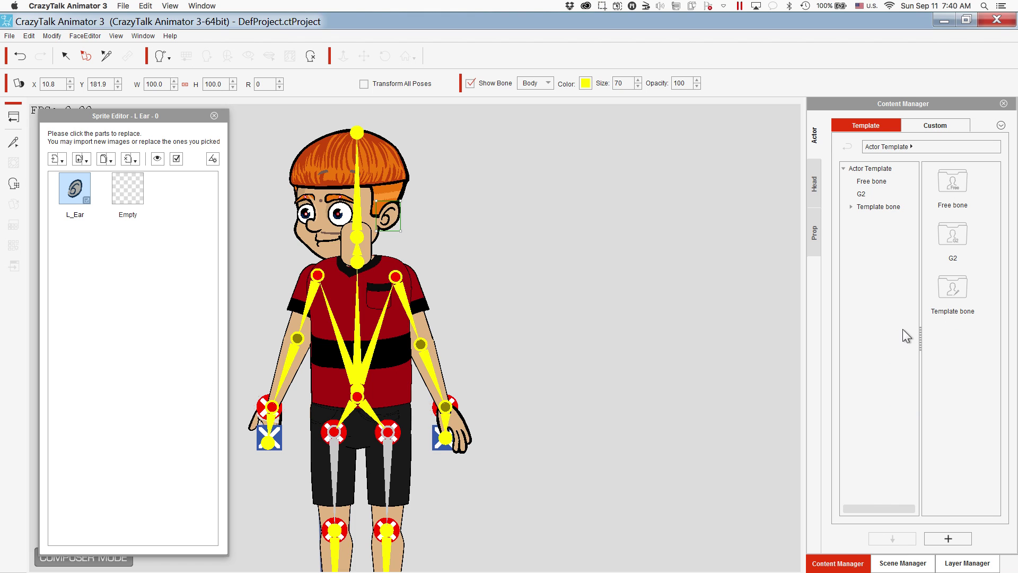
left_click(940, 127)
left_click(961, 233)
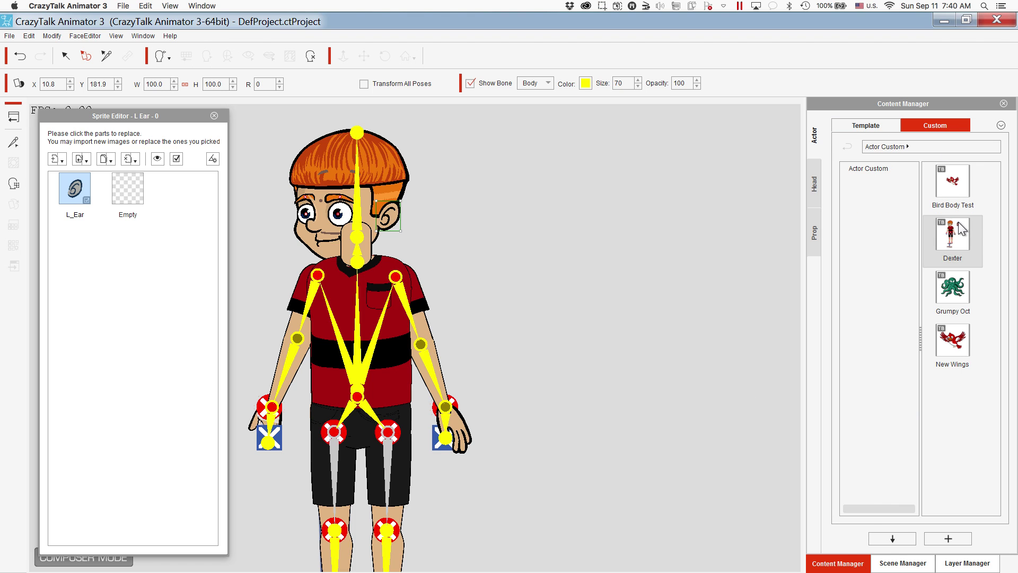
left_click(949, 538)
left_click(508, 329)
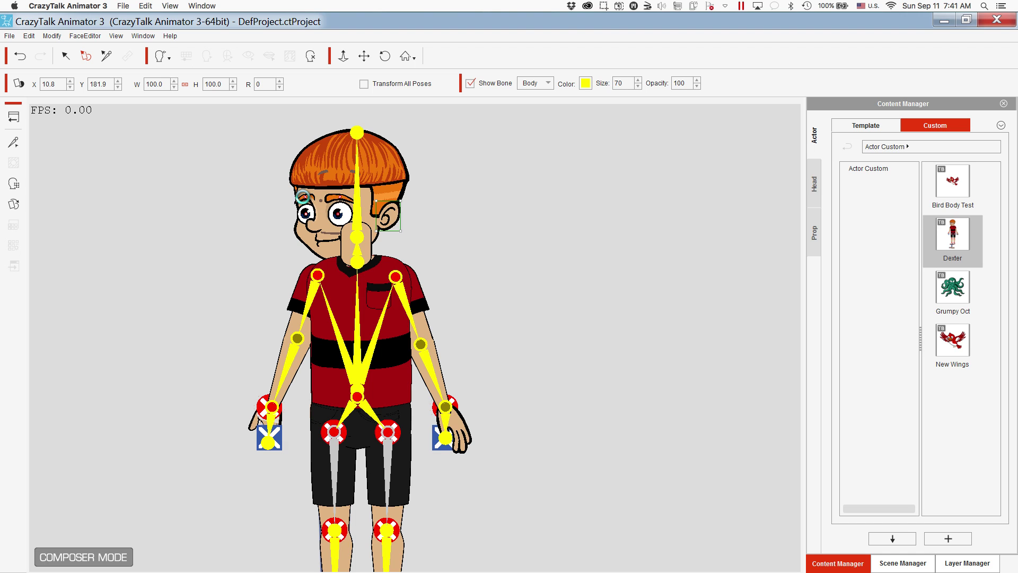
Replace the Normal sprite of the right brow with SWF file 1 from the Right Brow folder in Face Parts.
left_click(304, 196)
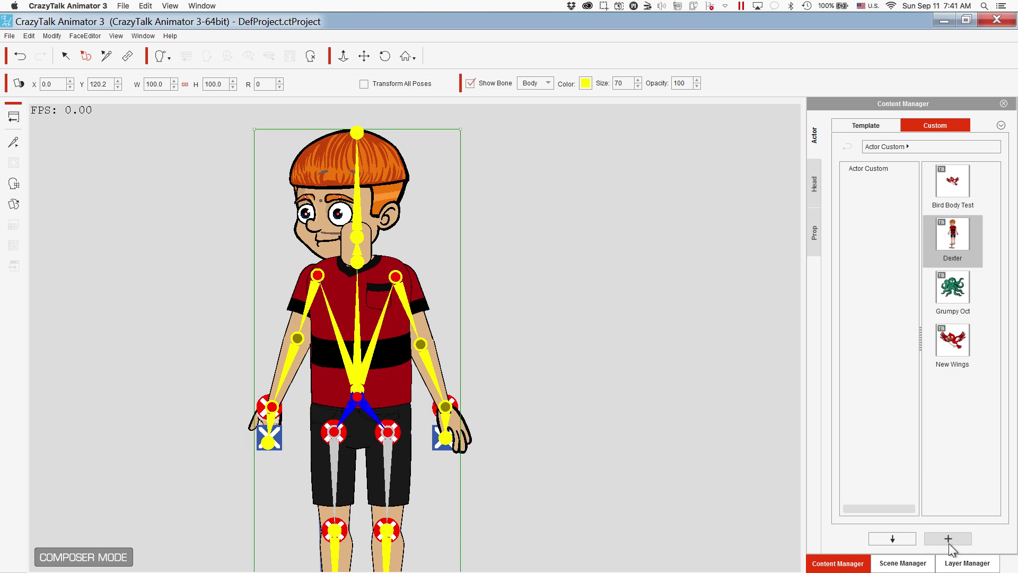
left_click(968, 563)
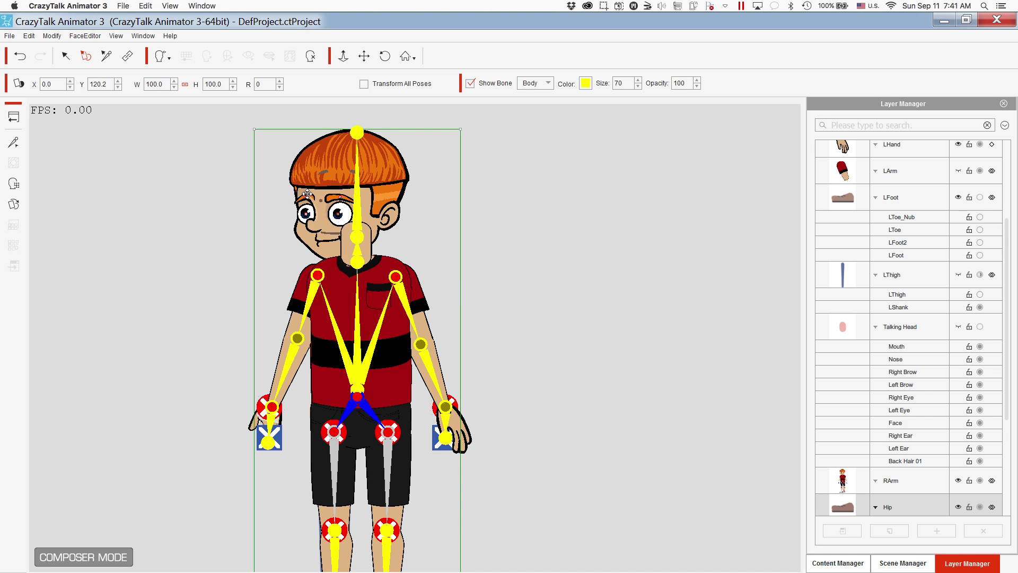
left_click(895, 372)
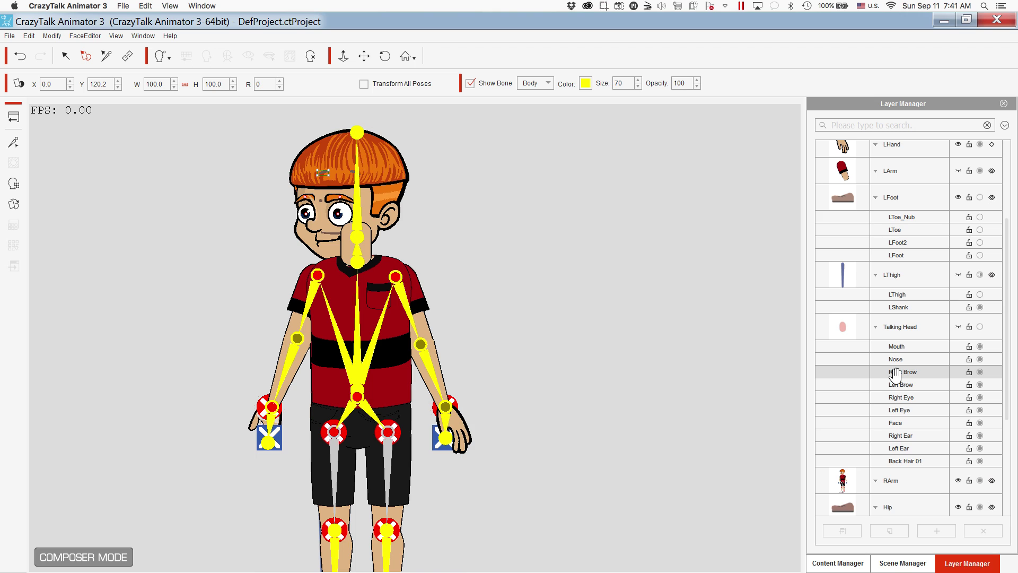
left_click(831, 348)
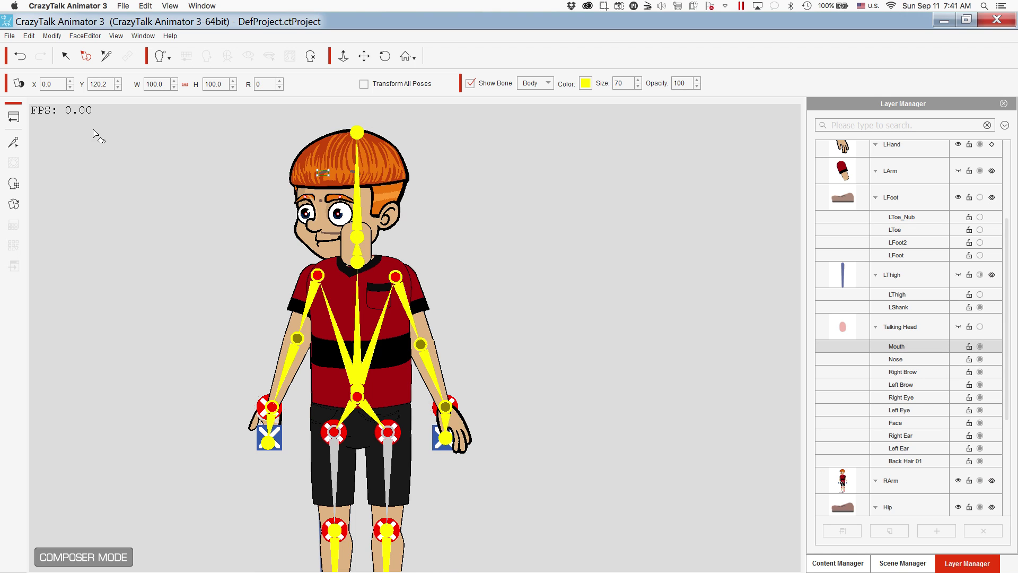
left_click(13, 205)
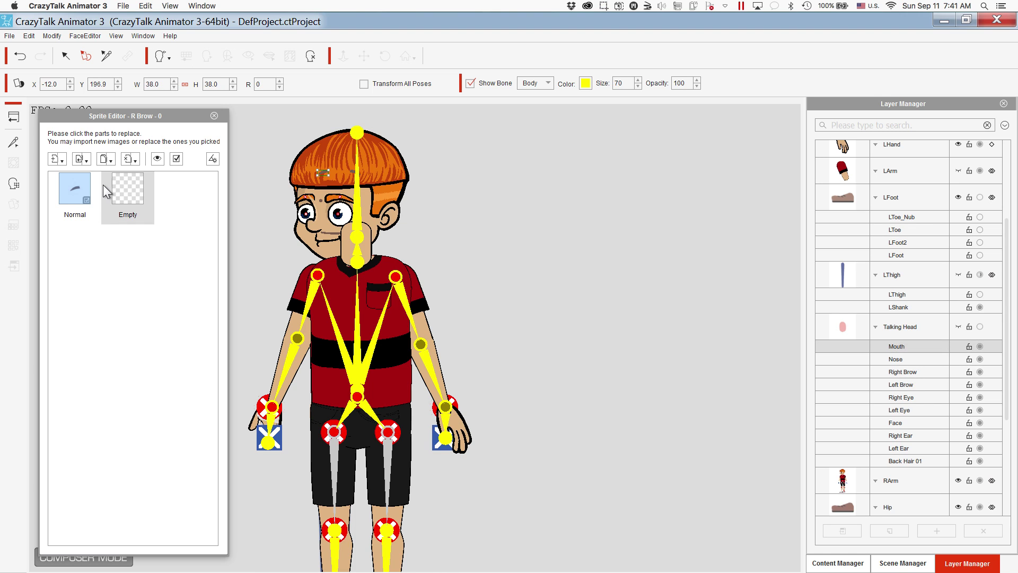
left_click(71, 192)
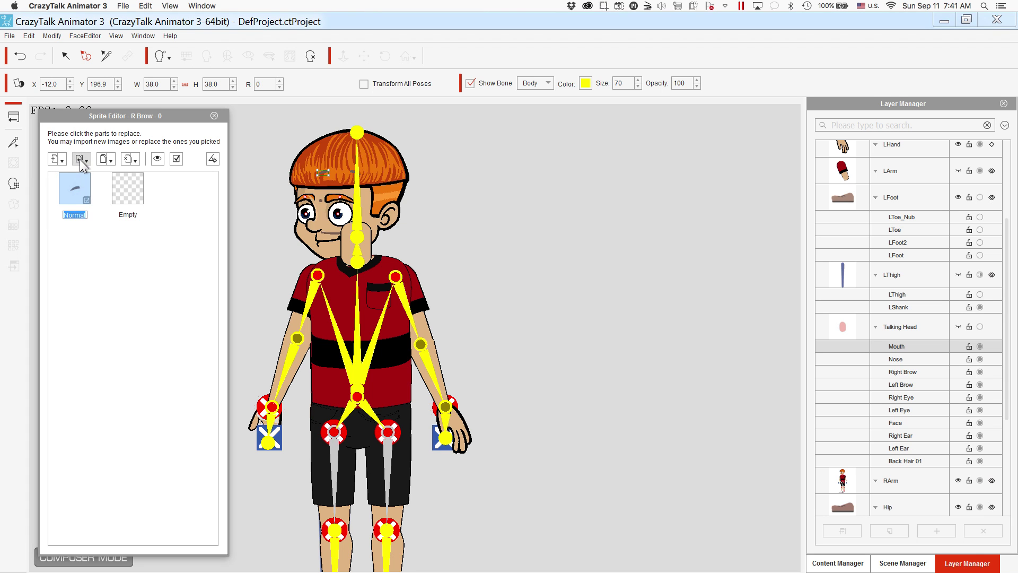
left_click(80, 159)
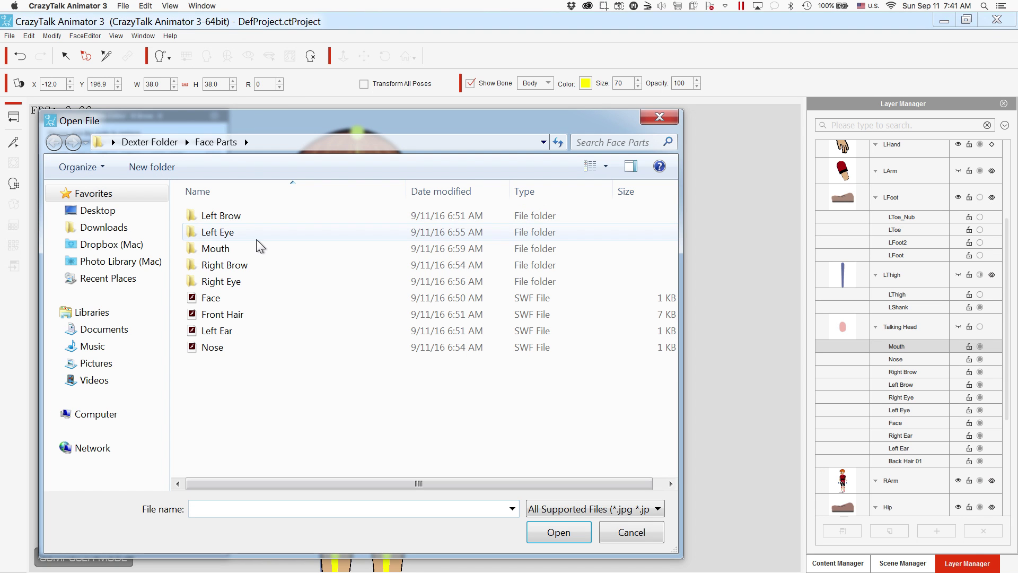
double_click(229, 266)
double_click(197, 216)
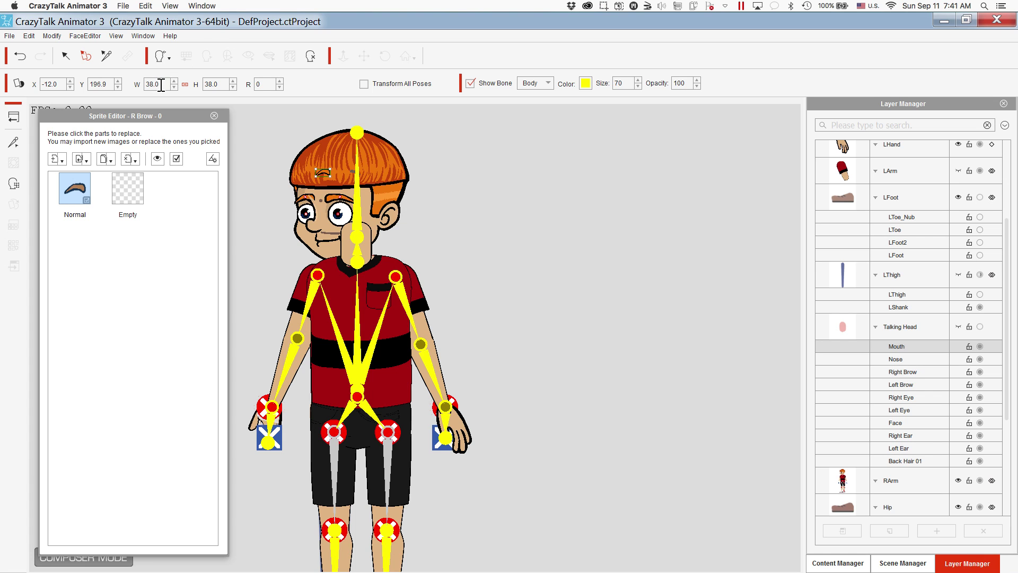
Scale the right brow sprite to about W 55.4, H 55.4 and place it over the drawn brow at about X -18.3, Y 188.1.
double_click(159, 84)
key("Return")
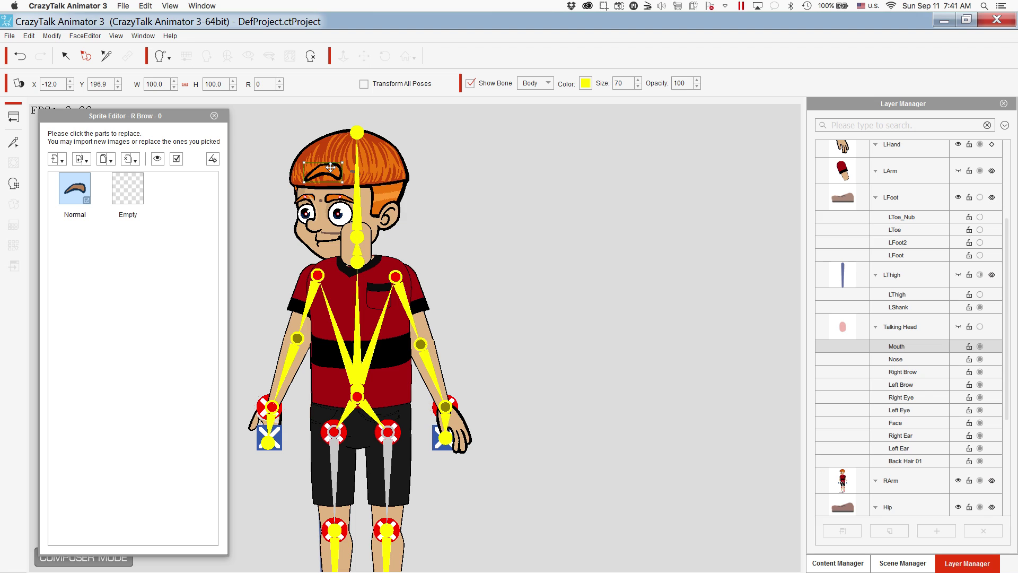
left_click_drag(330, 167, 258, 228)
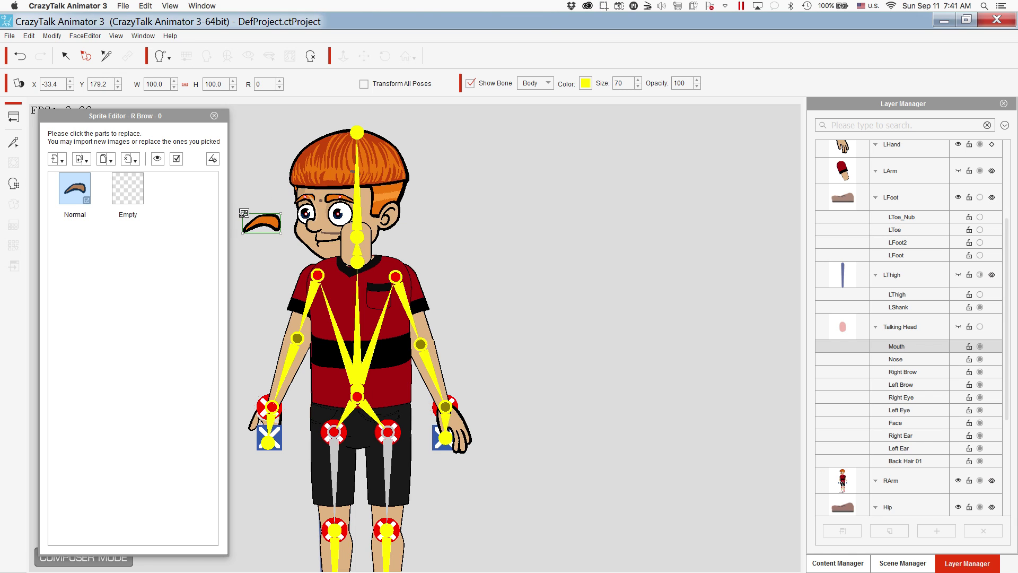
left_click_drag(244, 213, 304, 198)
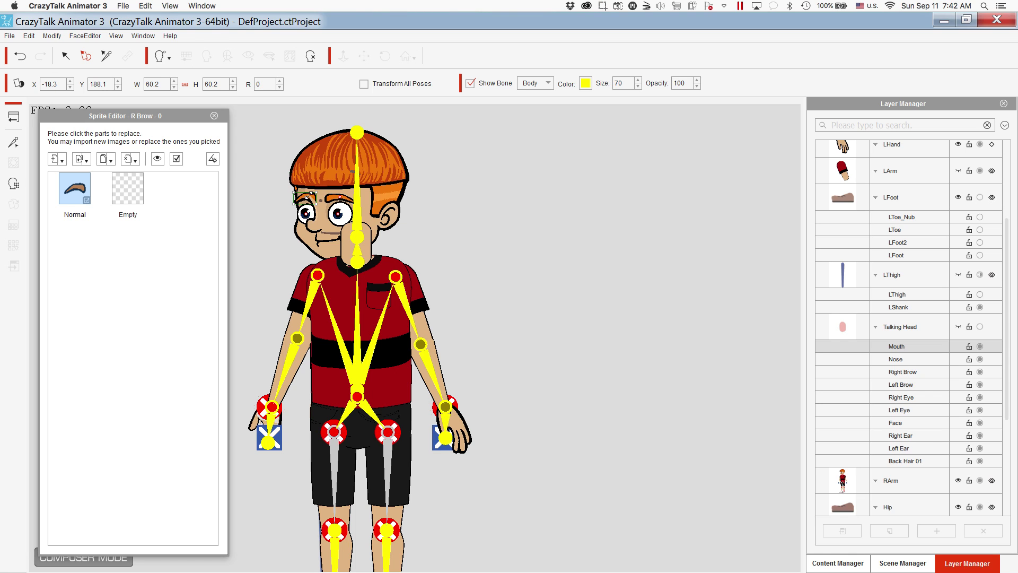
left_click(315, 195)
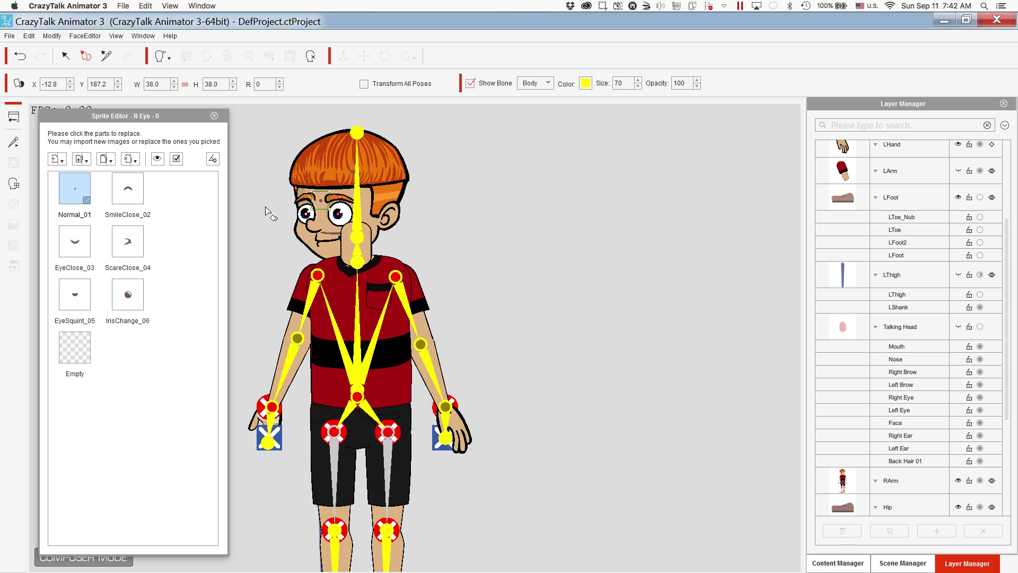
left_click(302, 200)
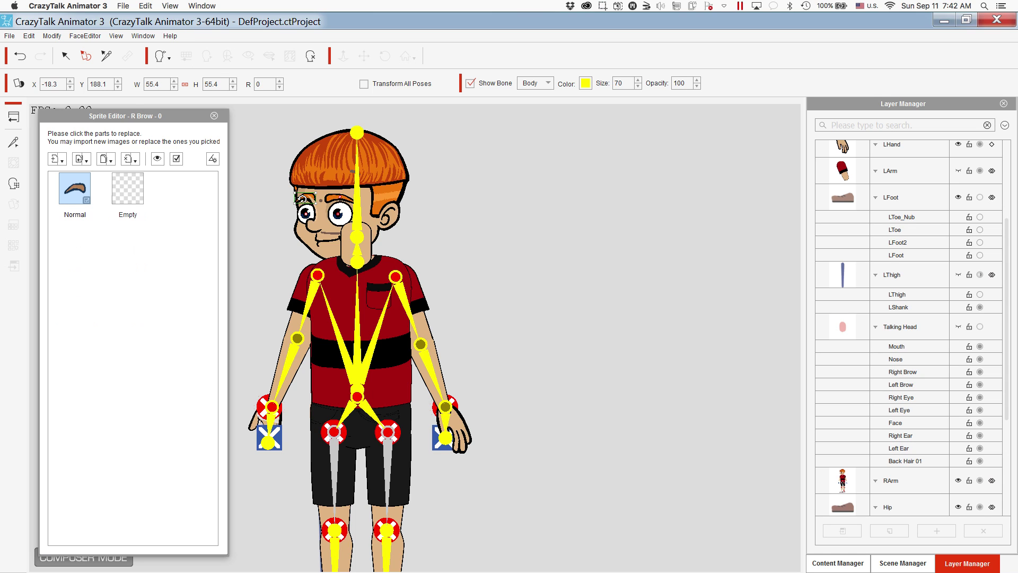
Replace the Normal sprite of the left brow with SWF file 1 from the Left Brow folder in Face Parts.
left_click(331, 197)
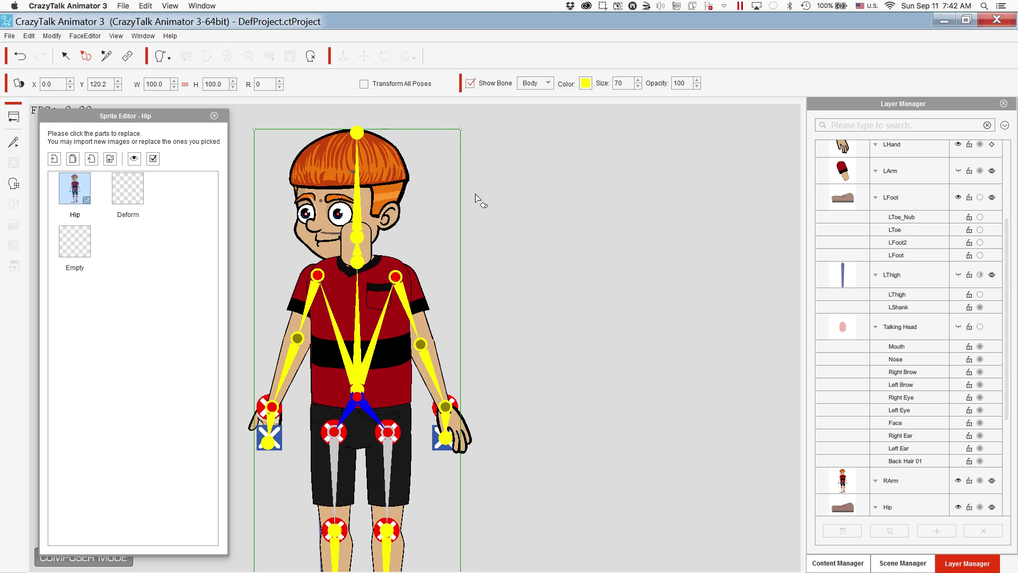
left_click(356, 171)
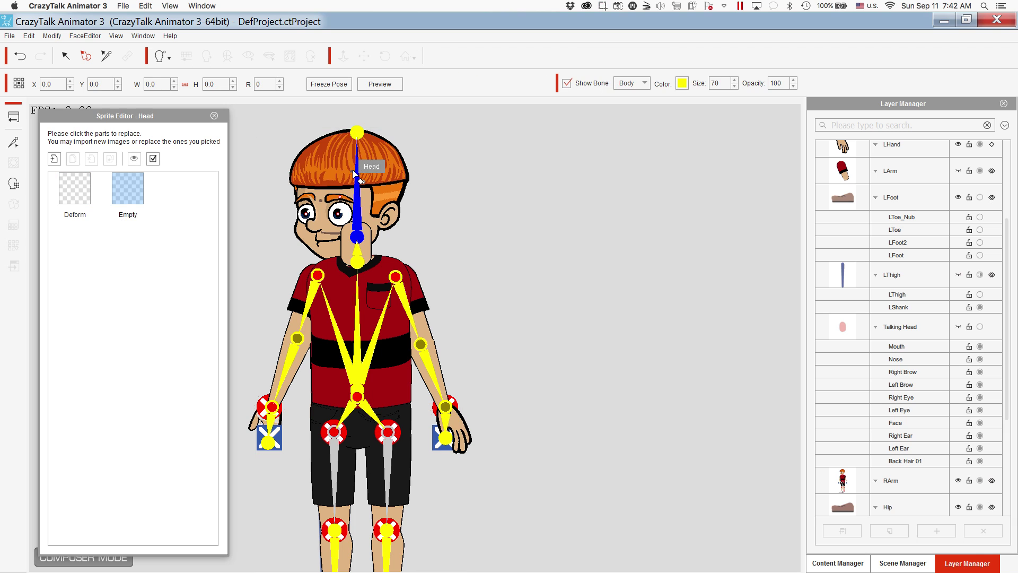
left_click(356, 171)
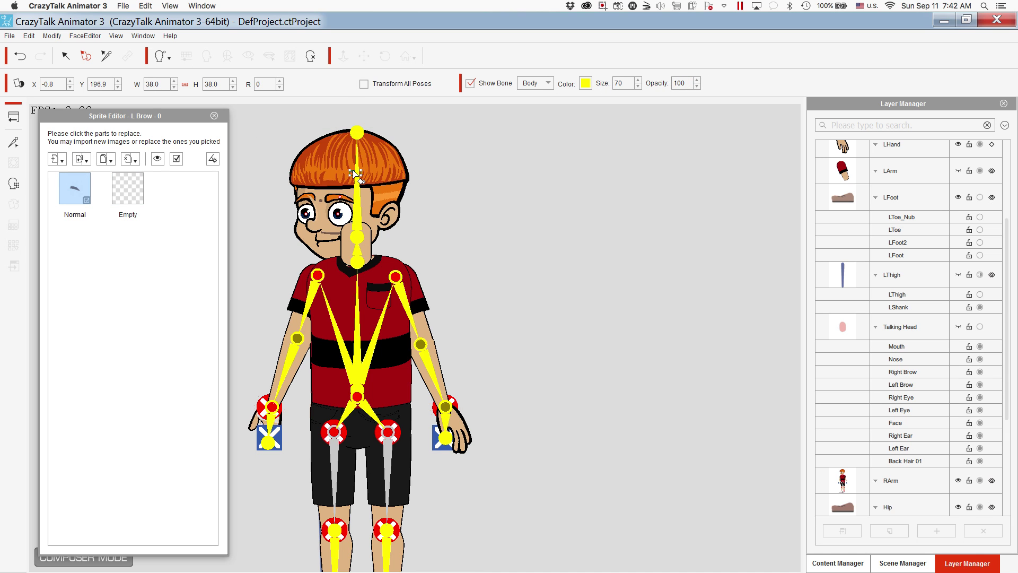
left_click(77, 159)
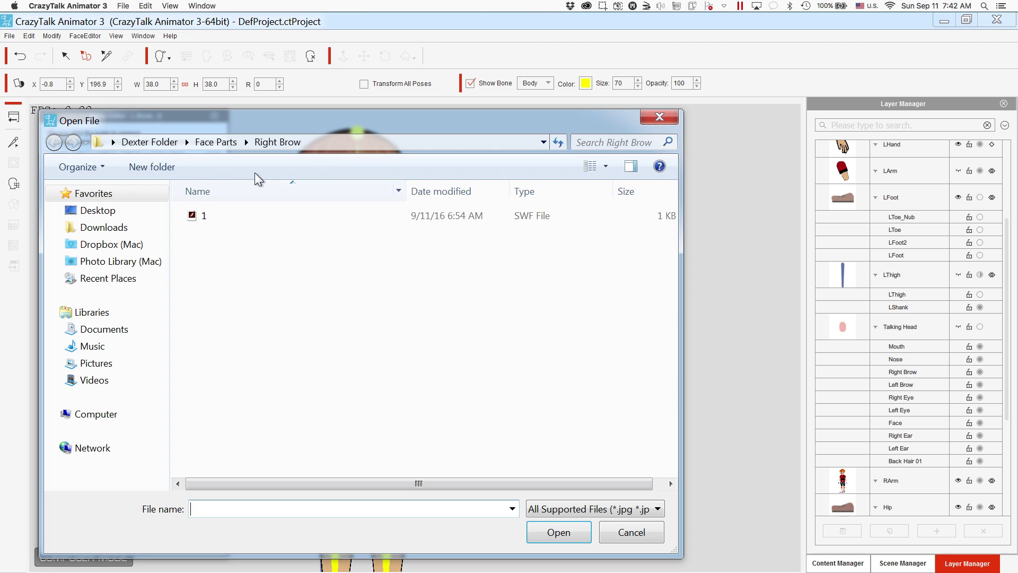
left_click(224, 146)
double_click(224, 215)
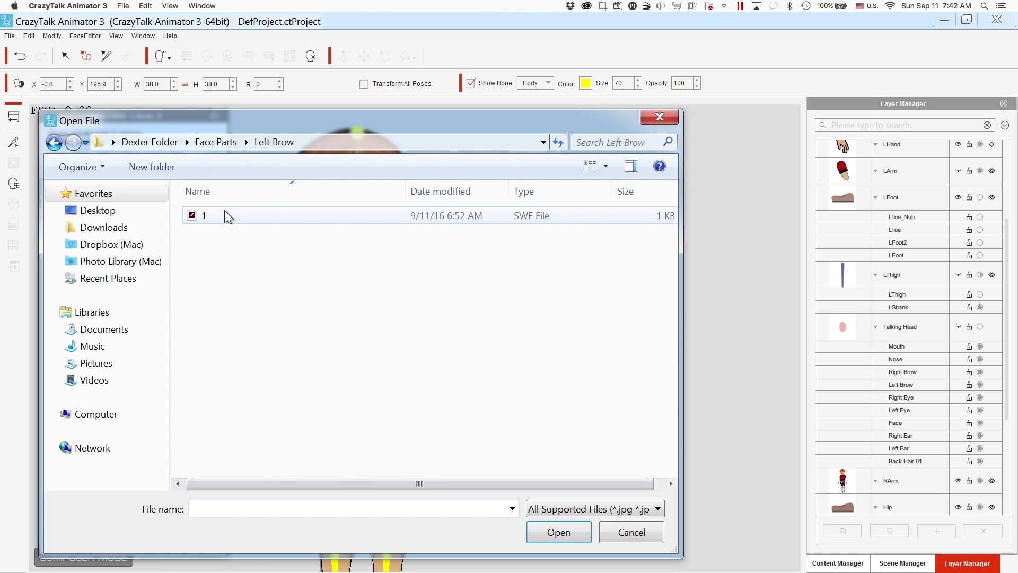
double_click(221, 212)
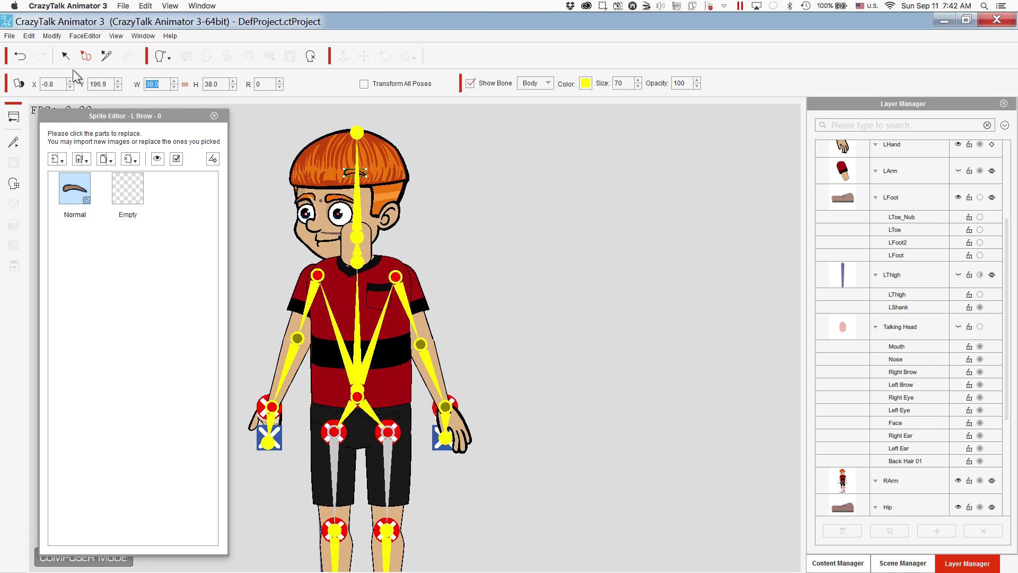
Scale the left brow sprite to about W 57.6, H 57.6, place it at about X -6.0, Y 187.9, and close the Sprite Editor.
type("100")
key("Return")
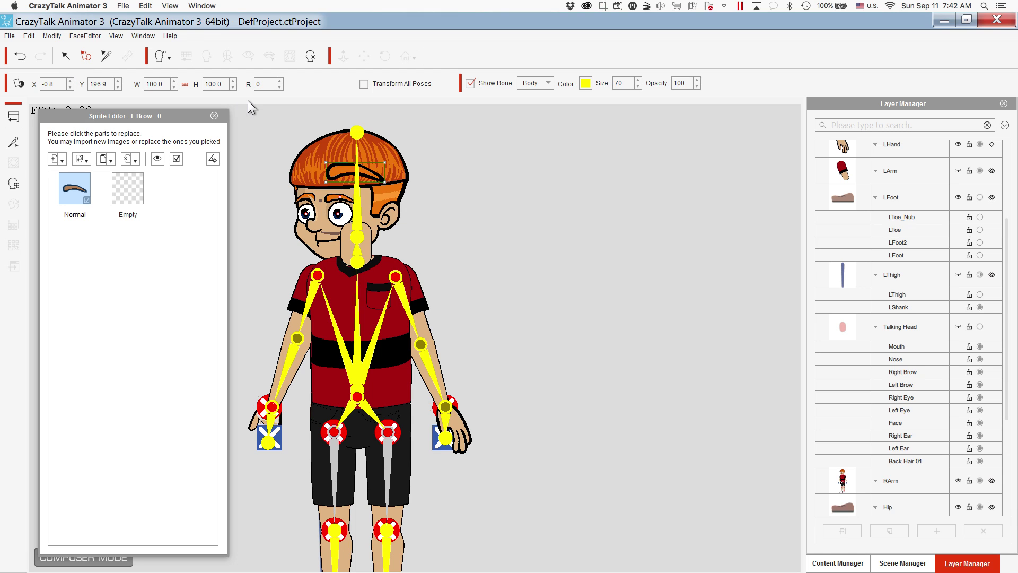
left_click_drag(335, 171, 329, 199)
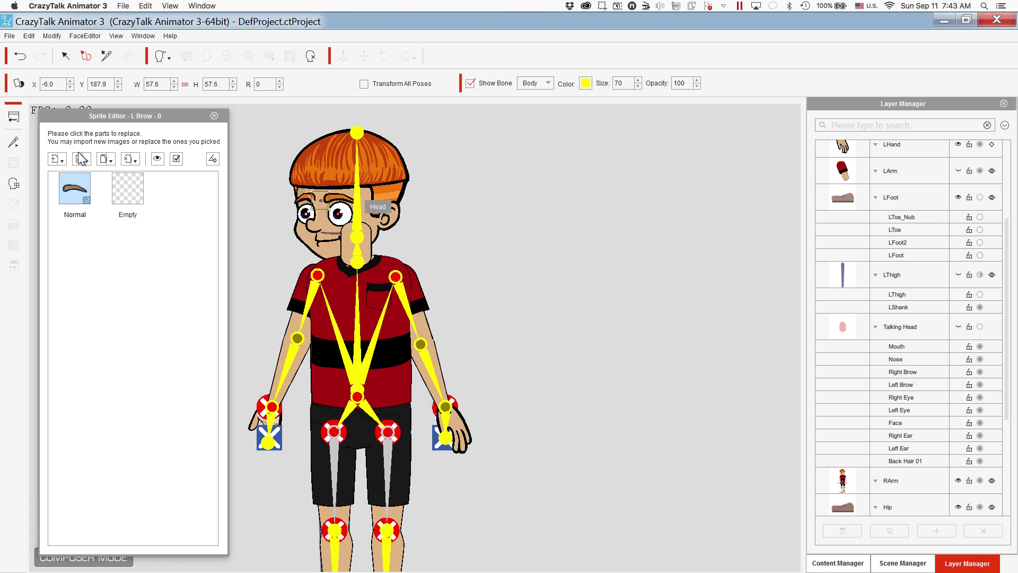
left_click(215, 116)
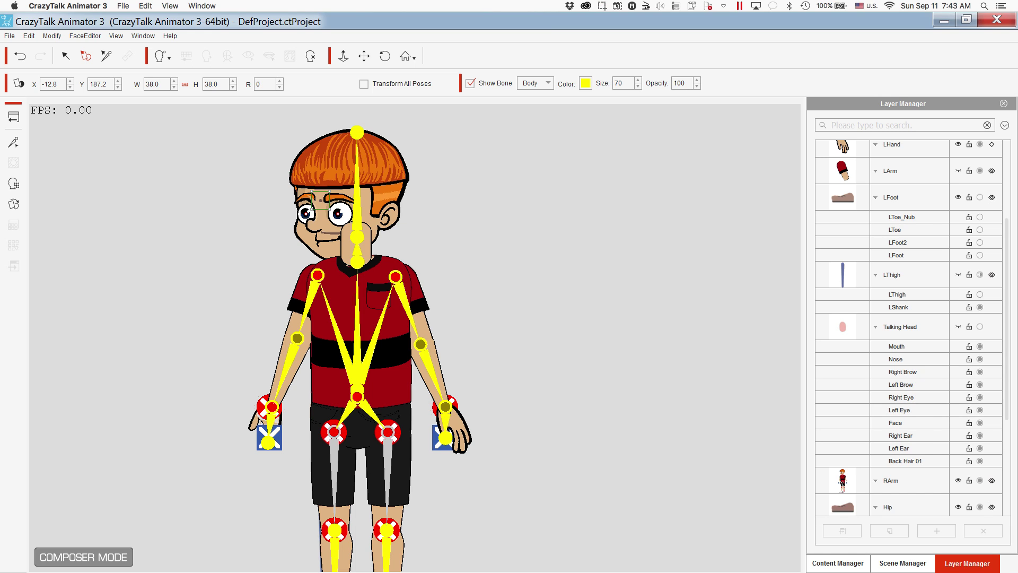
Replace the right eye's Normal_01 sprite with SWF file 1 from the Right Eye folder in Face Parts.
left_click(15, 206)
left_click(72, 177)
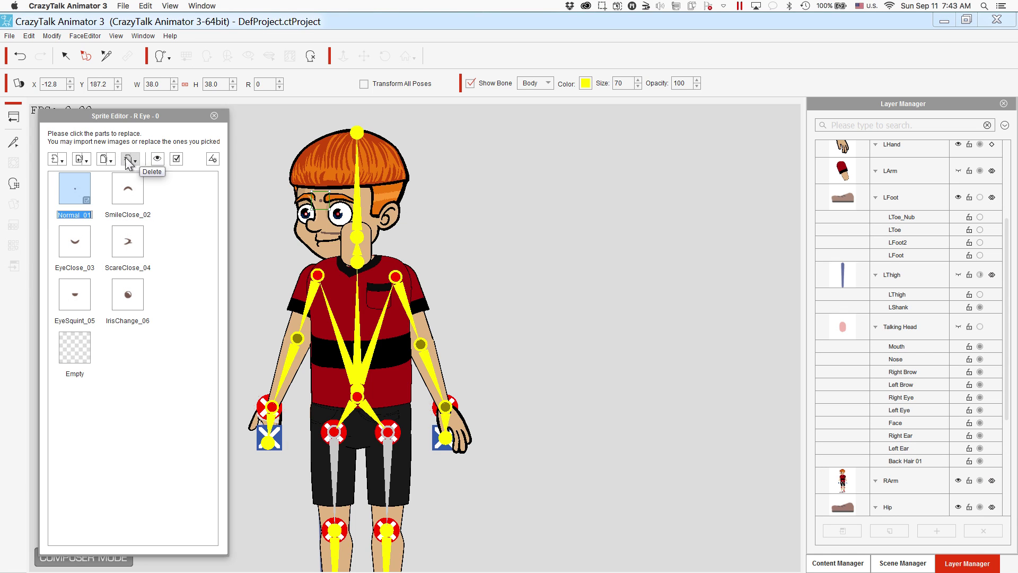
left_click(80, 161)
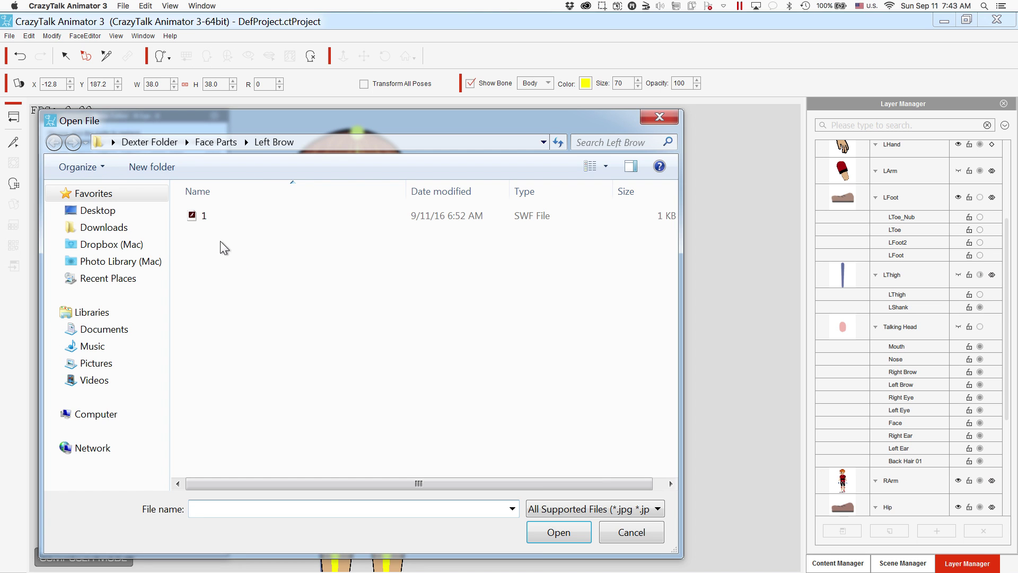
left_click(217, 142)
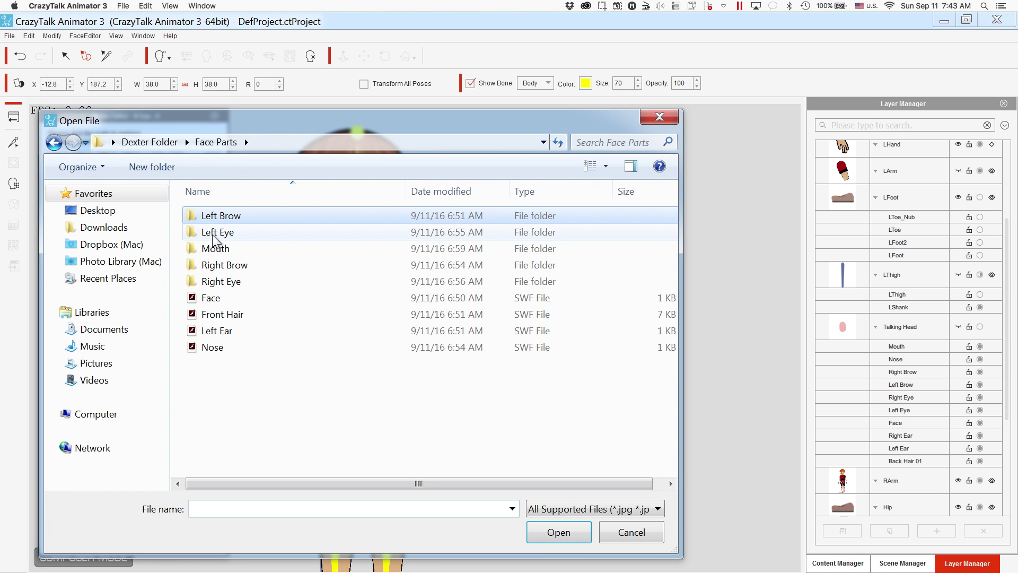
double_click(213, 281)
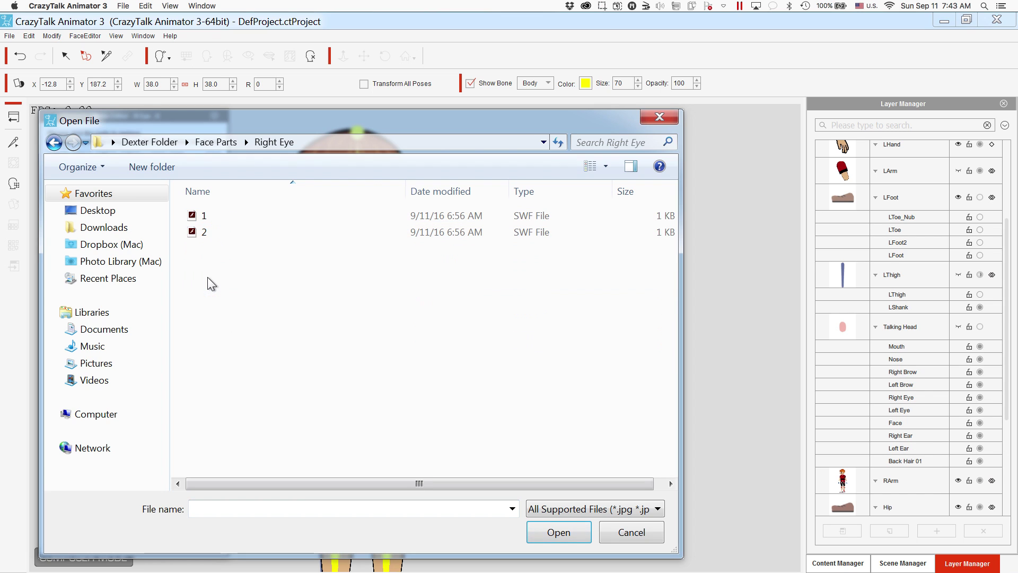
double_click(195, 218)
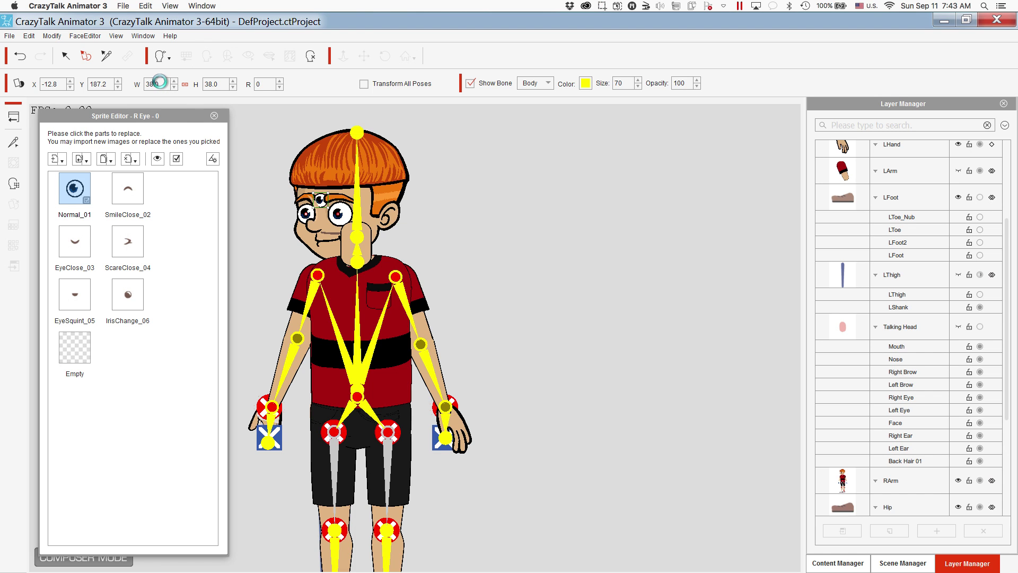
Scale the right eye sprite to about W 50.4, H 50.4, move it beside the face at about X -29.4, Y 181.7, and close the Sprite Editor.
double_click(161, 84)
type("100")
key("Return")
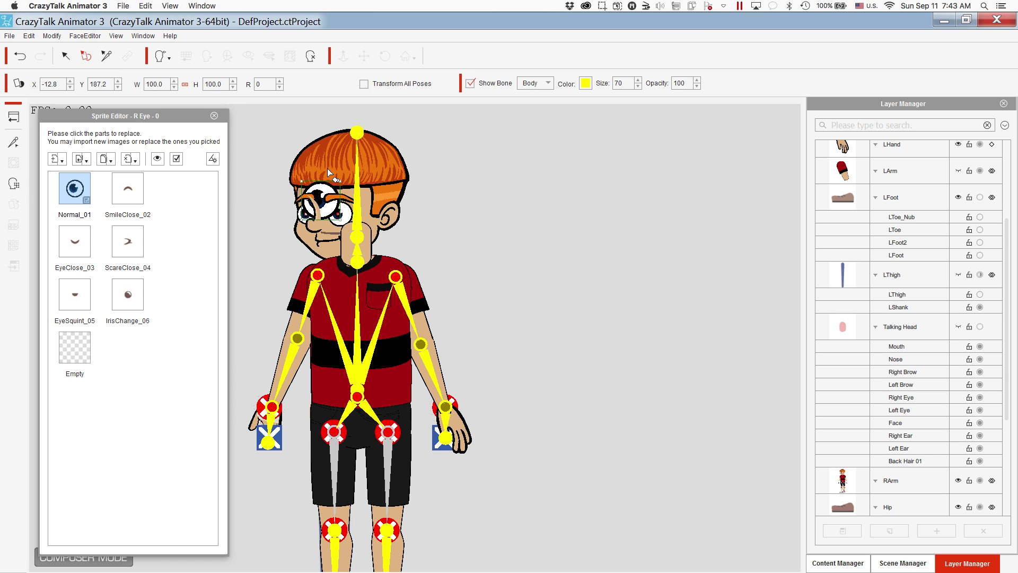
left_click_drag(322, 196, 266, 213)
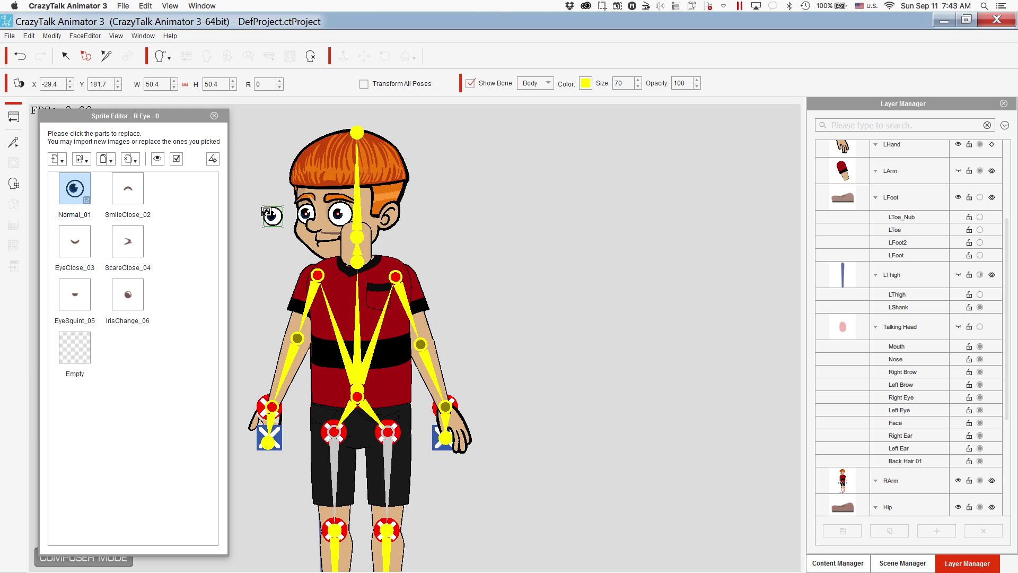
left_click(214, 116)
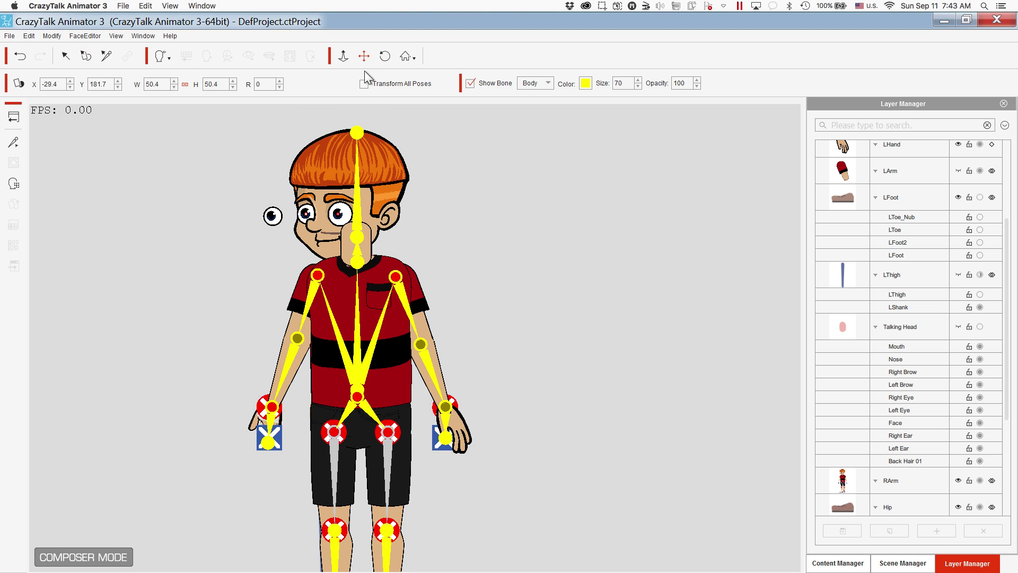
Examine the face up close, comparing the right eye sprite beside it with the drawn eyes and brows.
scroll(365, 325, "up", 3)
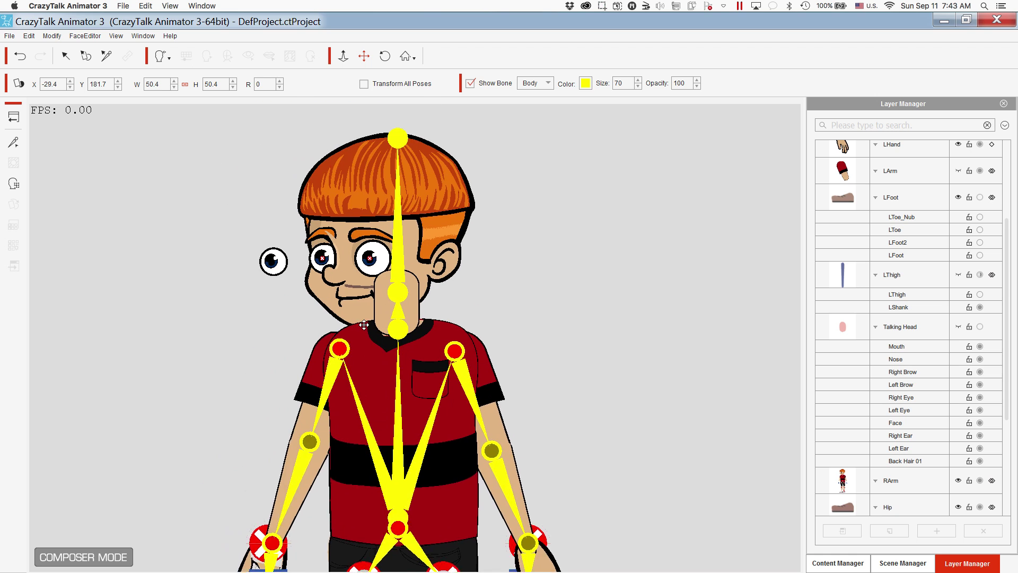
scroll(364, 324, "up", 2)
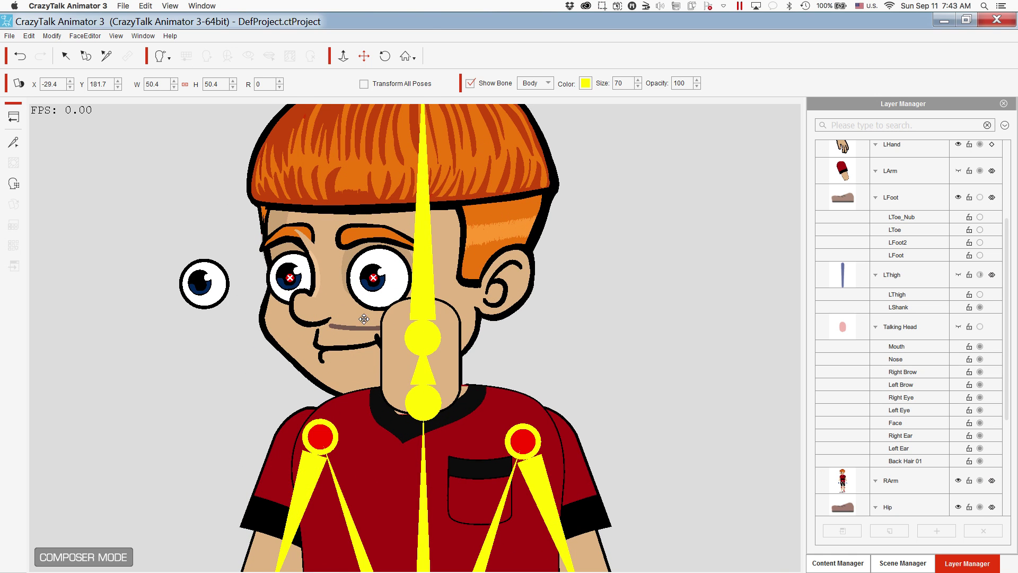
left_click_drag(221, 218, 279, 300)
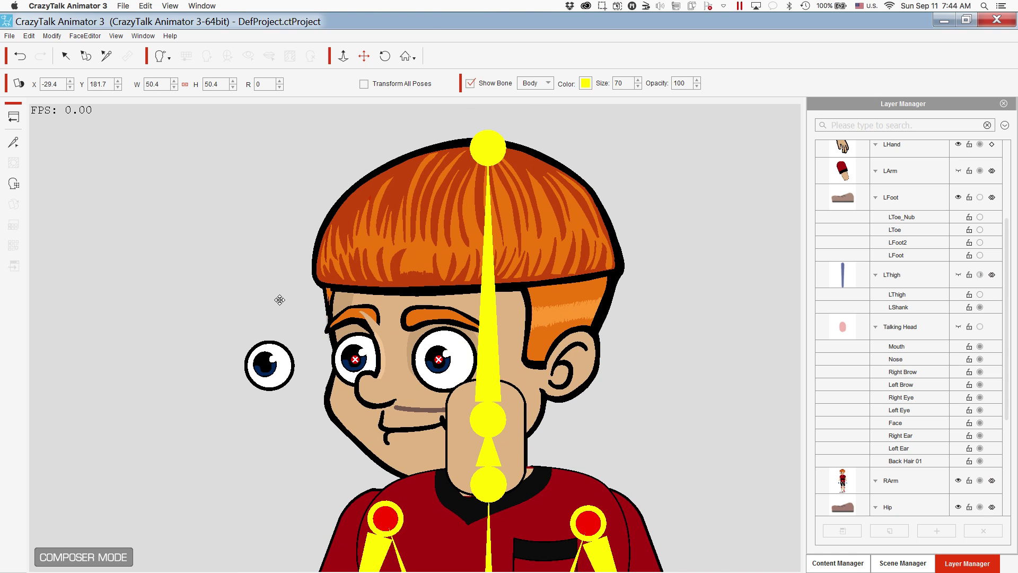
scroll(280, 300, "up", 2)
scroll(259, 332, "up", 5)
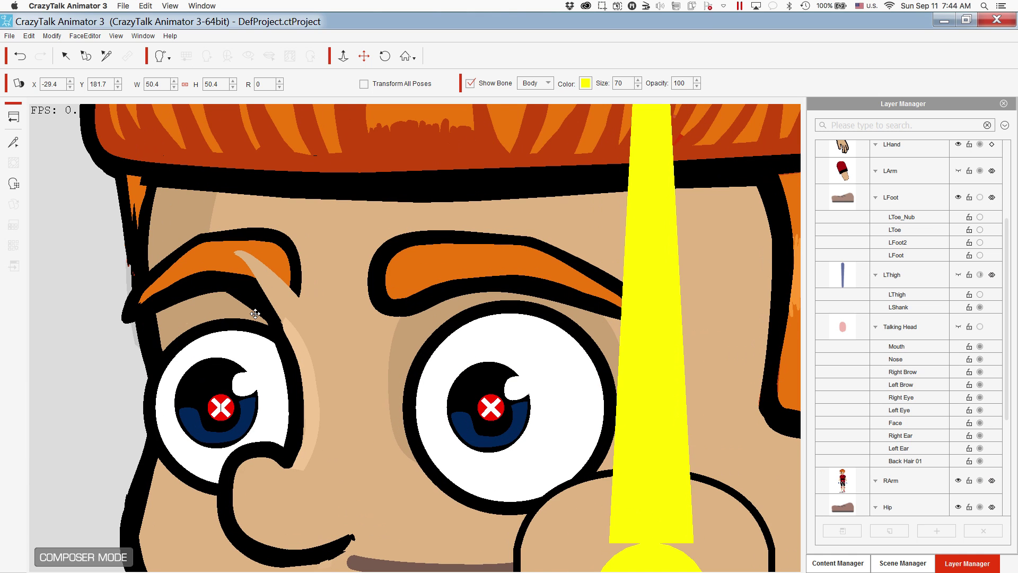
scroll(254, 316, "down", 2)
scroll(254, 314, "down", 1)
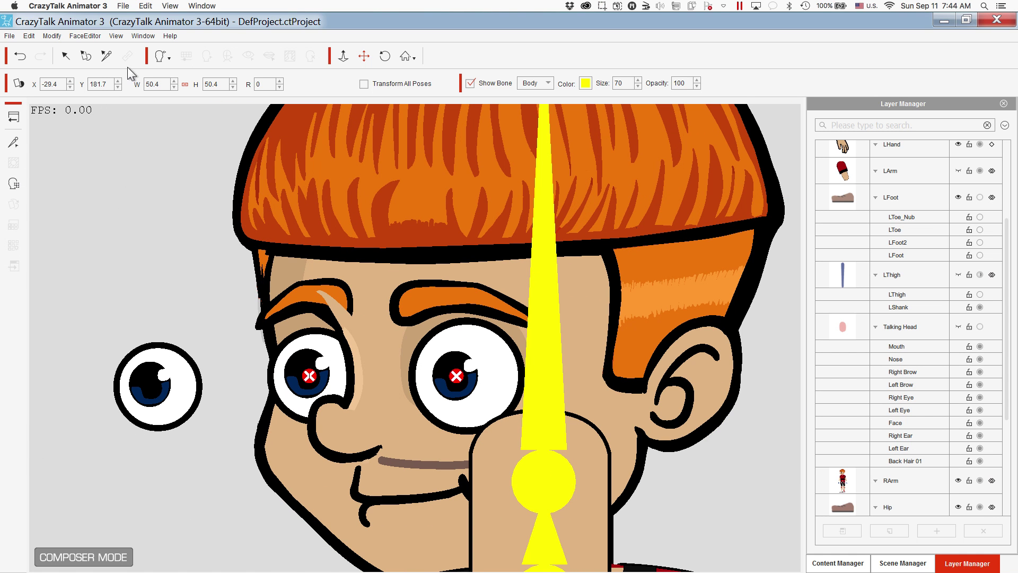
Scale the right eye sprite to about W 55.1, H 55.1 and place it over the drawn right eye at about X -17.5, Y 182.6.
left_click(61, 56)
left_click(132, 370)
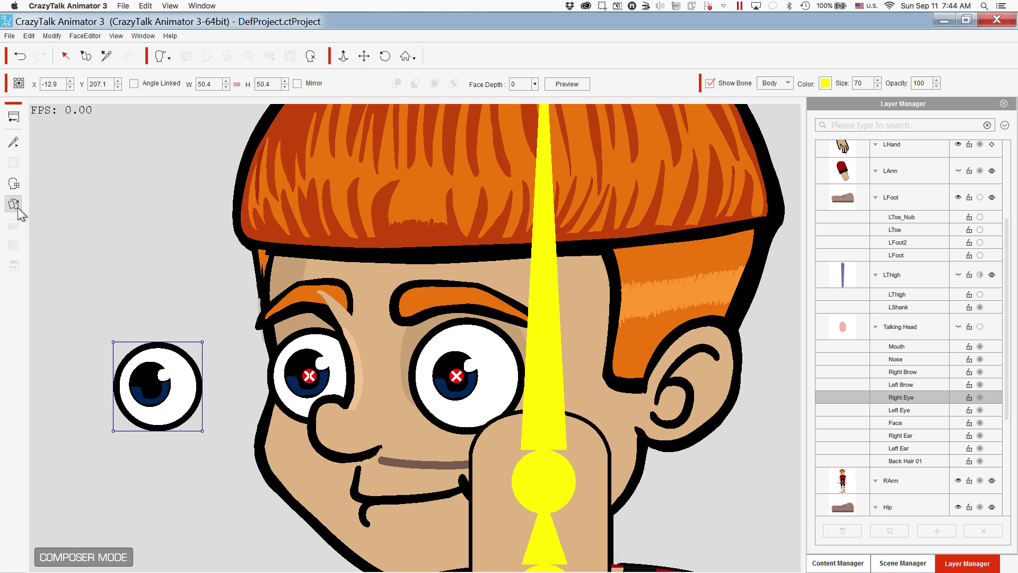
left_click(17, 208)
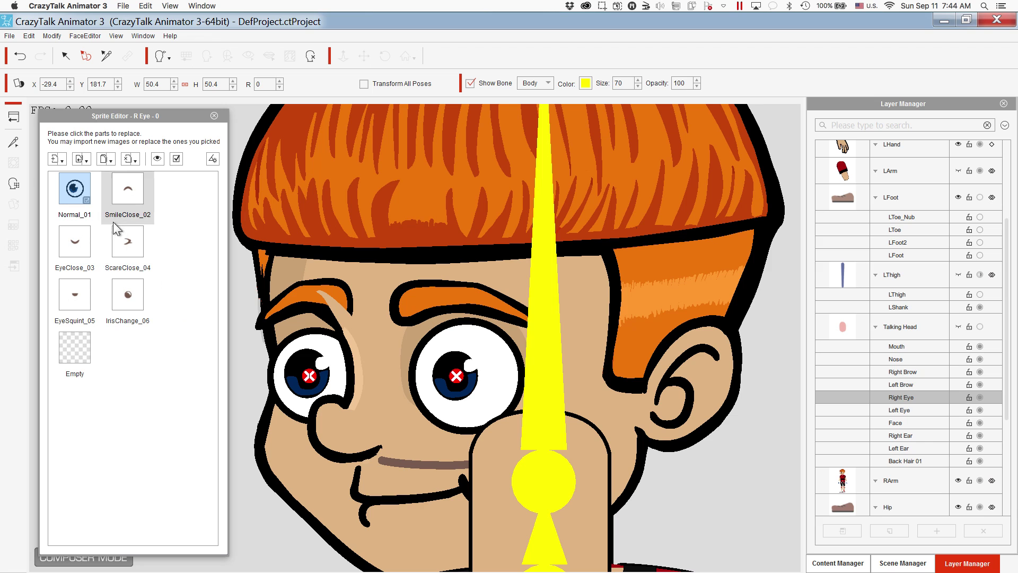
left_click_drag(133, 114, 90, 120)
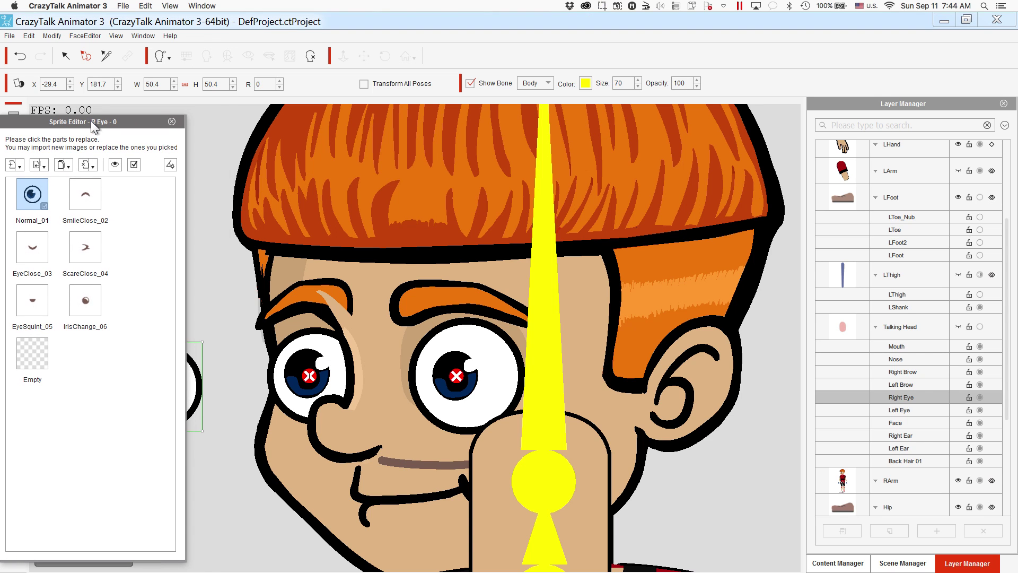
left_click_drag(197, 397, 350, 398)
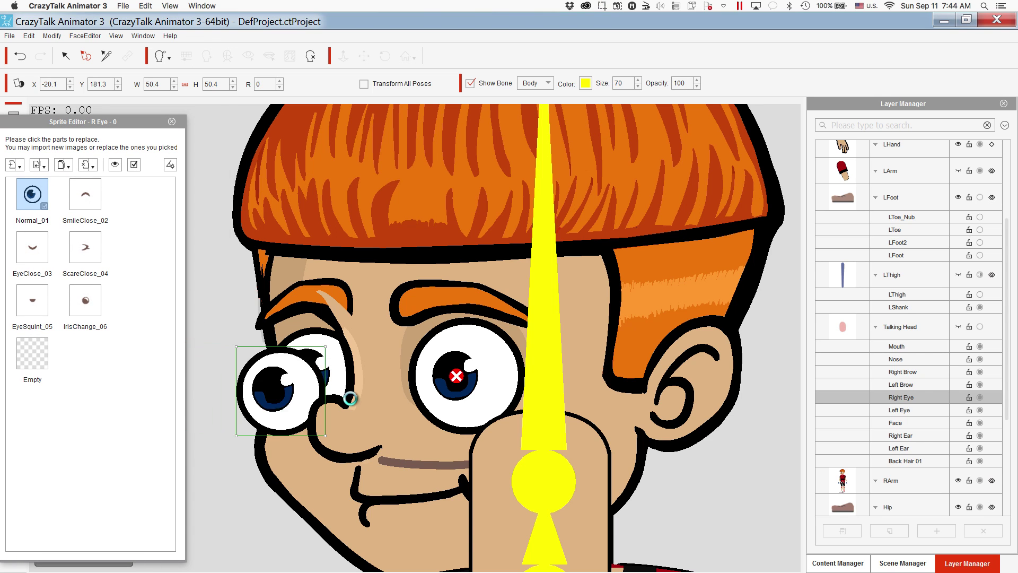
left_click_drag(299, 366, 262, 326)
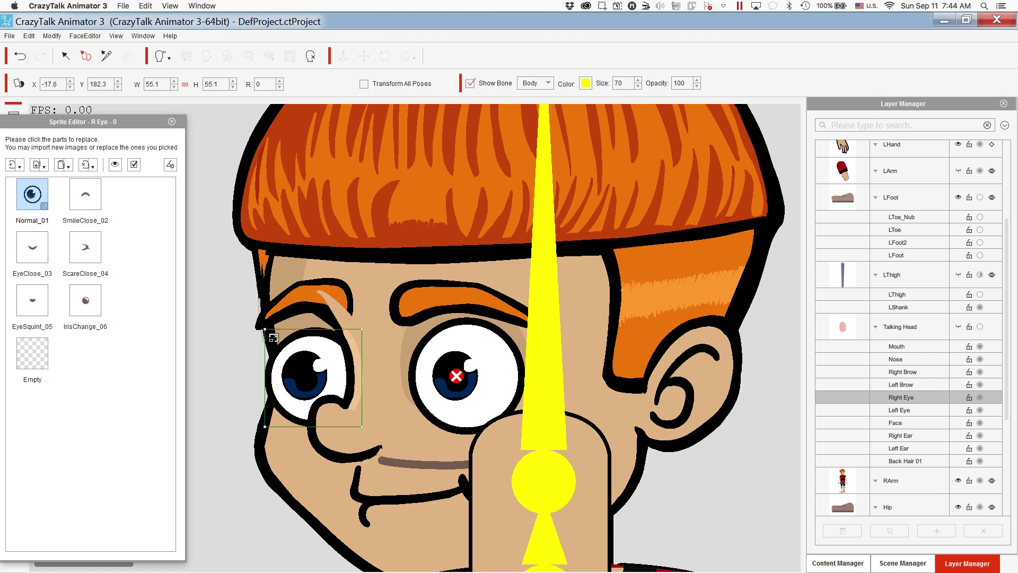
left_click_drag(299, 361, 296, 359)
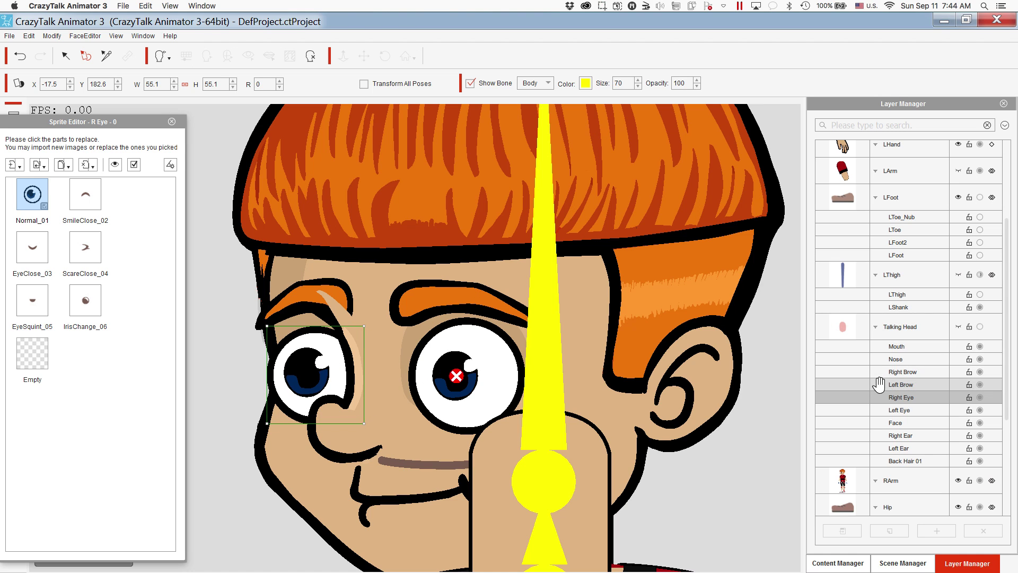
Replace the left eye's Normal_01 sprite with an eye file from the Left Eye folder in Face Parts.
left_click(882, 407)
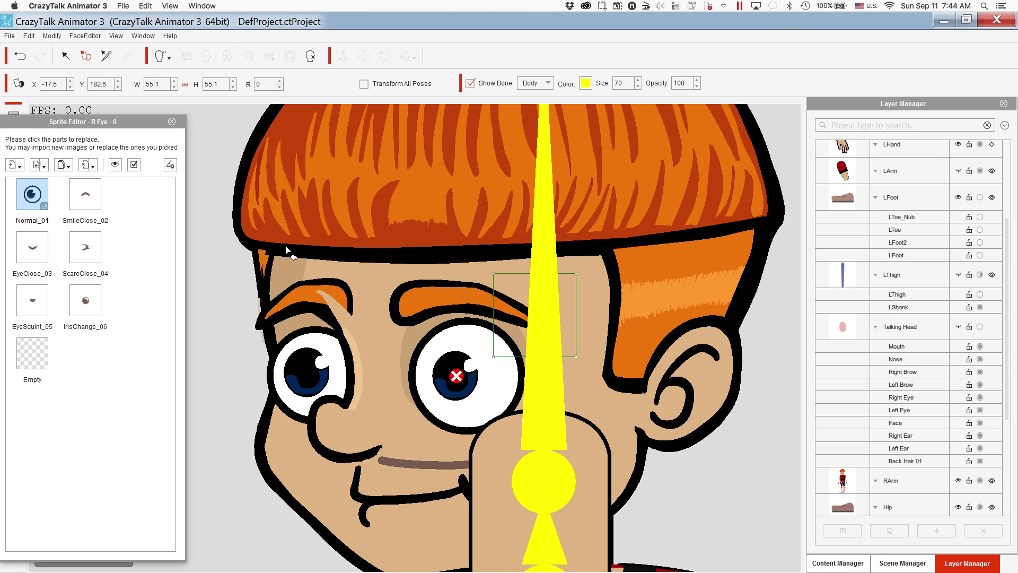
left_click_drag(60, 128, 229, 85)
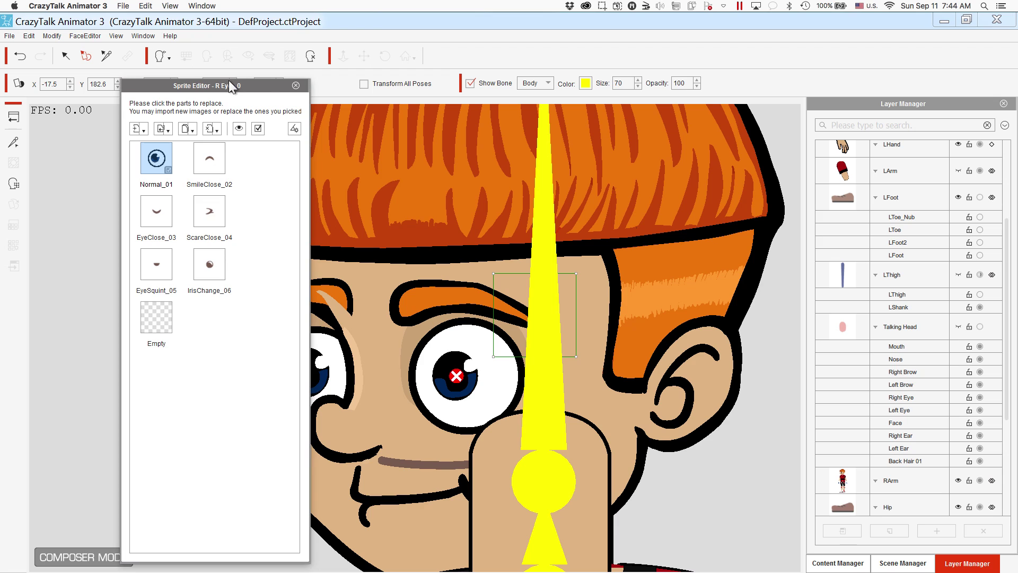
left_click(296, 86)
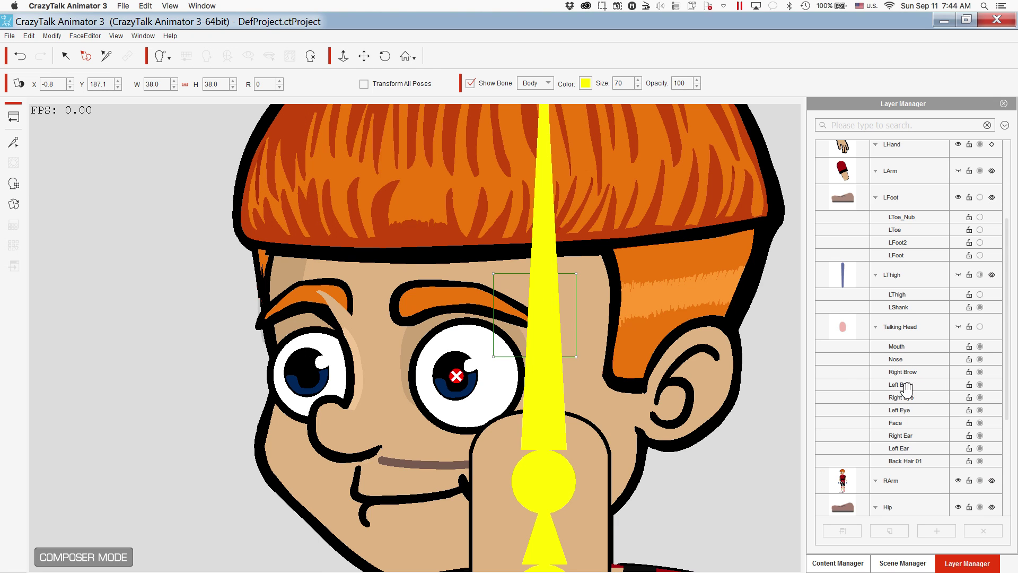
left_click(902, 398)
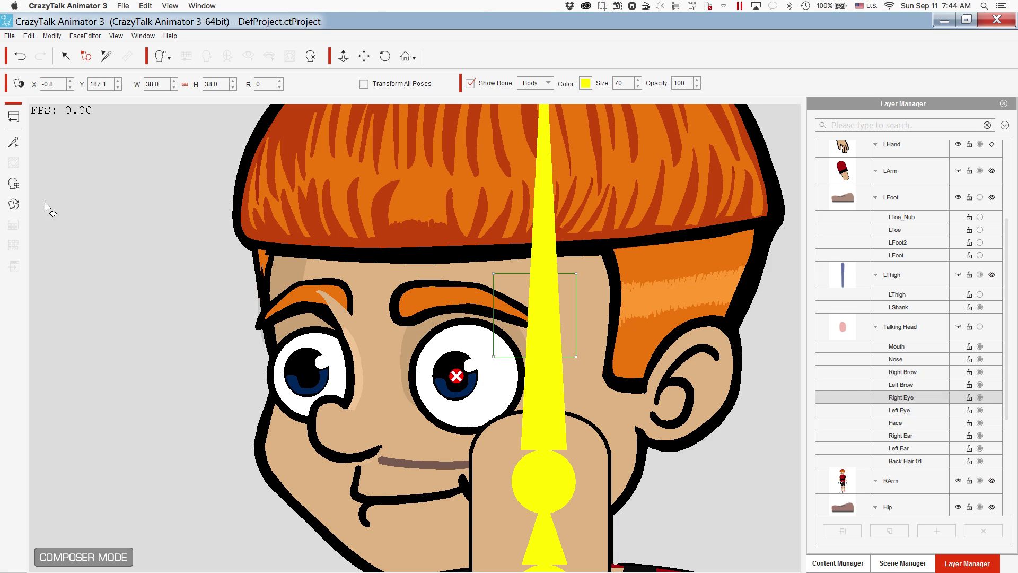
left_click(14, 204)
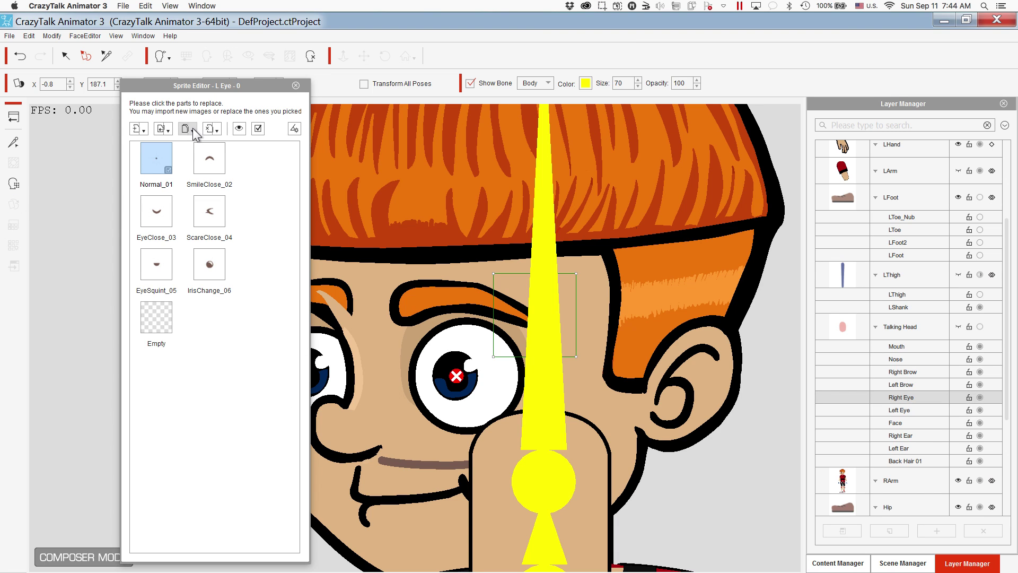
left_click(161, 126)
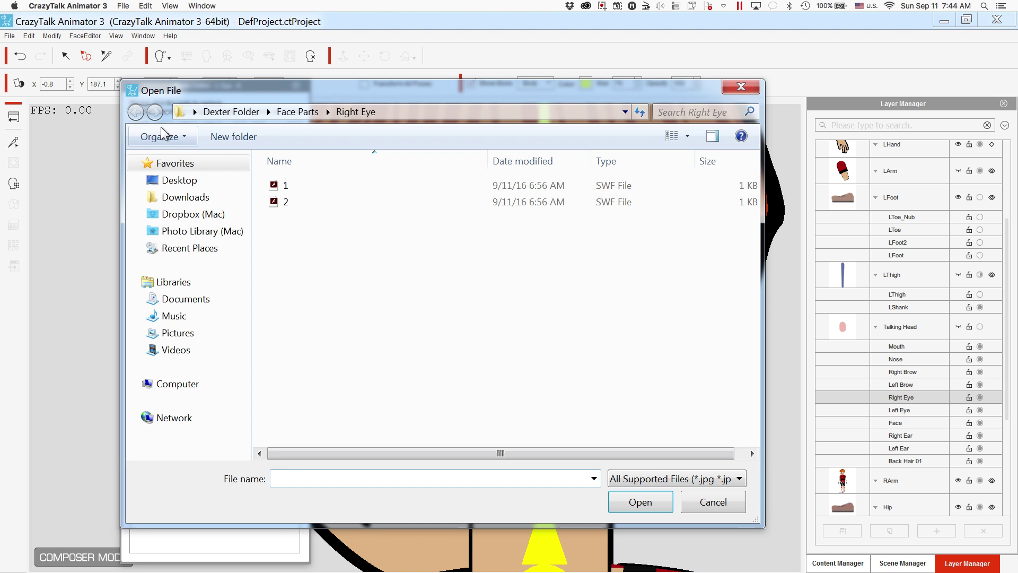
left_click(292, 111)
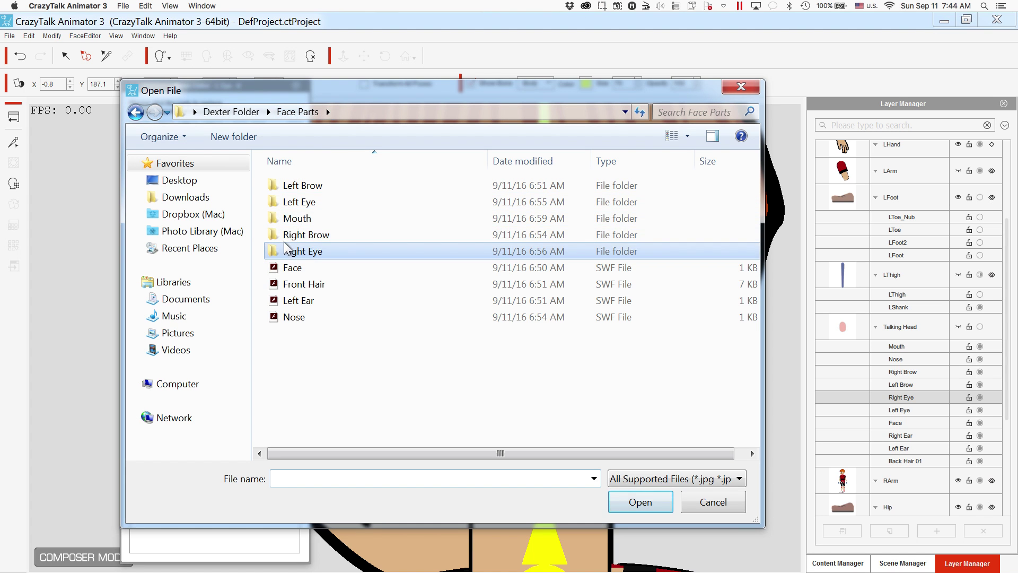
double_click(290, 203)
double_click(288, 203)
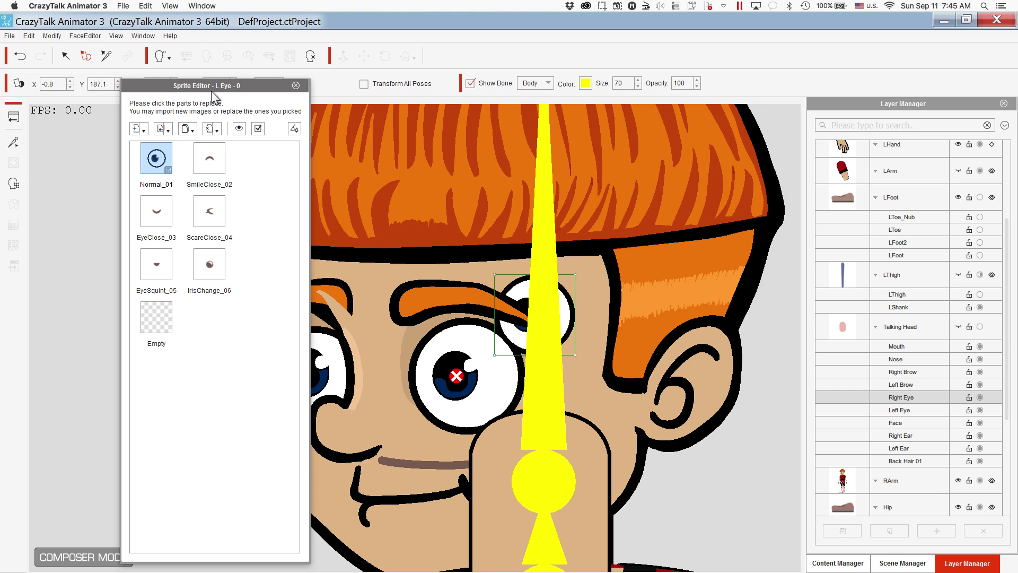
Uncover the drawn right eye by moving the Sprite Editor aside, and open the left eye sprite's width for editing.
left_click_drag(211, 91, 136, 134)
left_click(167, 84)
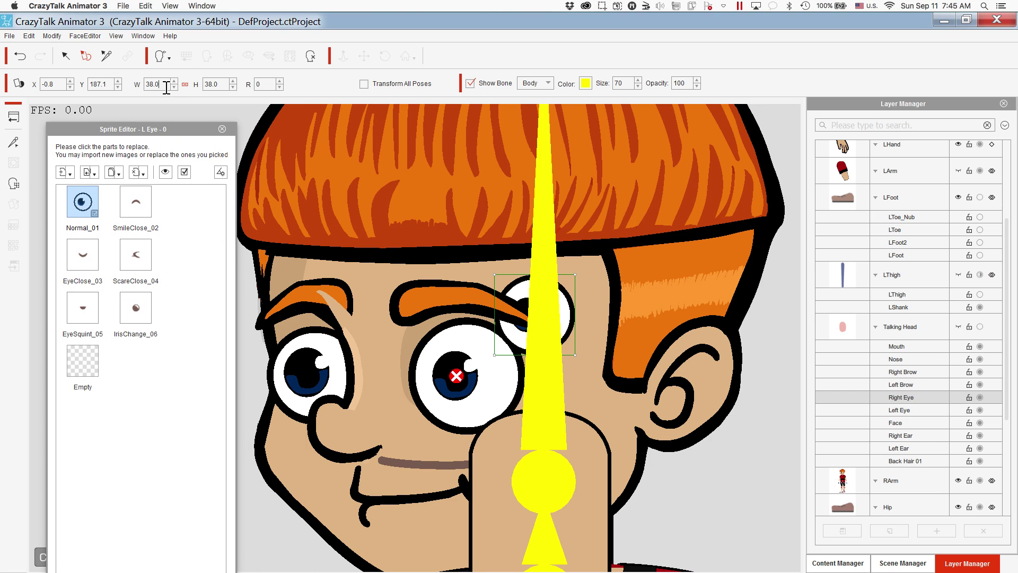
Scale the left eye's Normal_01 sprite to about 59.6 and place it over the drawn left eye at about X -5.8, Y 182.7.
double_click(164, 85)
type("100")
key("Return")
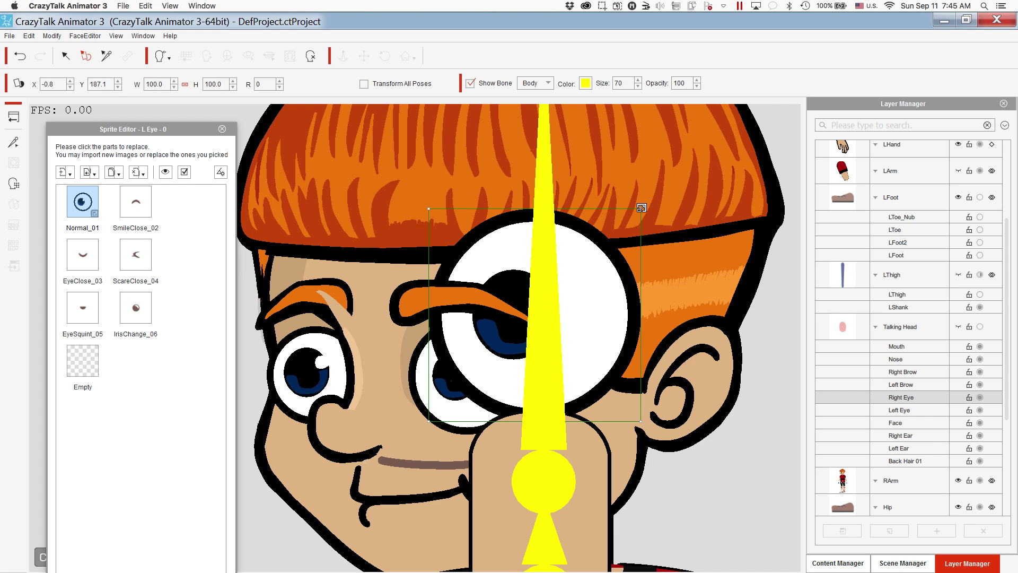
left_click_drag(642, 207, 607, 260)
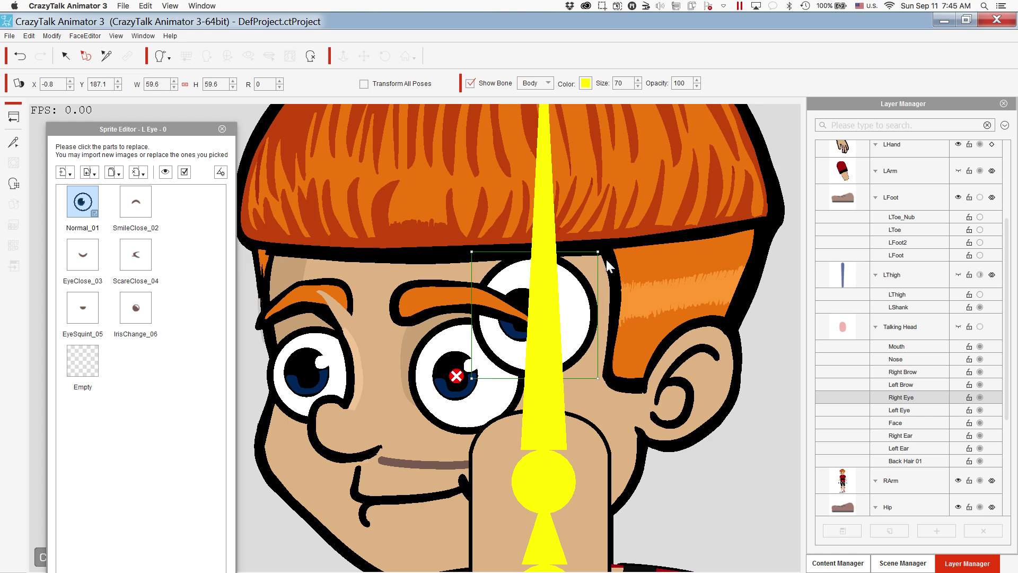
left_click_drag(505, 344, 440, 403)
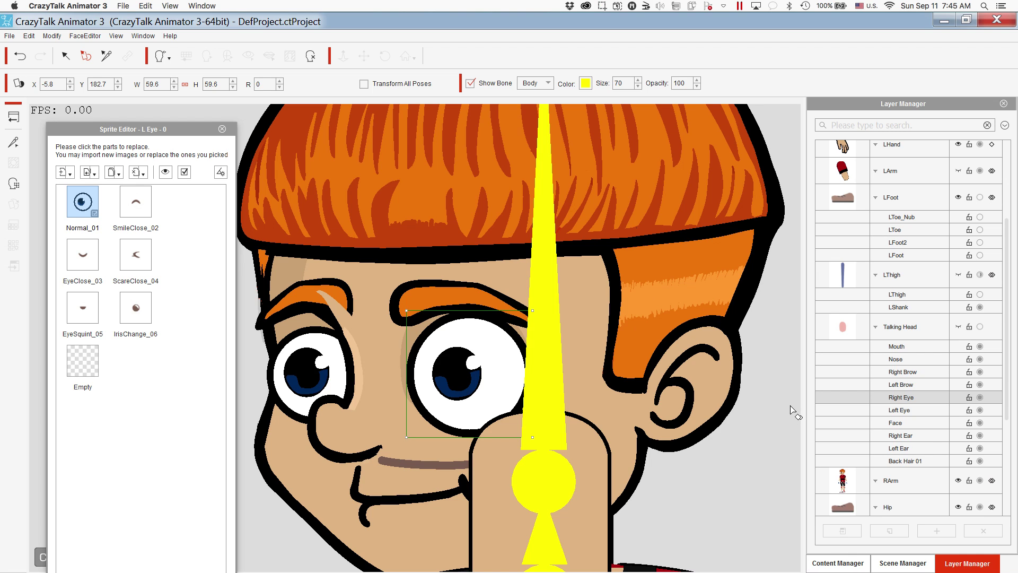
Replace the left eye's SmileClose_02 sprite with file 2 from the Left Eye folder and set its width and height to 100.
left_click(145, 197)
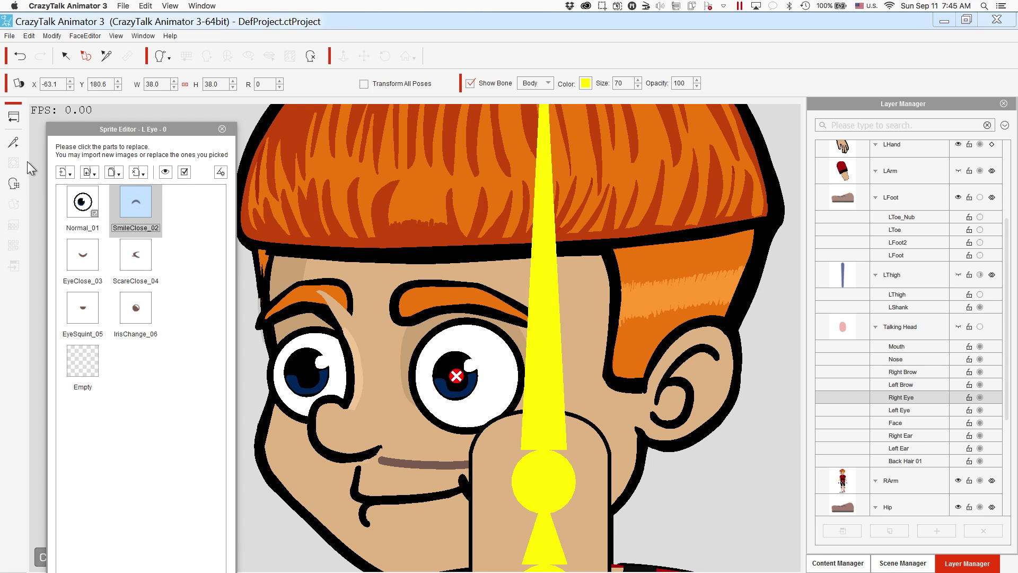
left_click(87, 174)
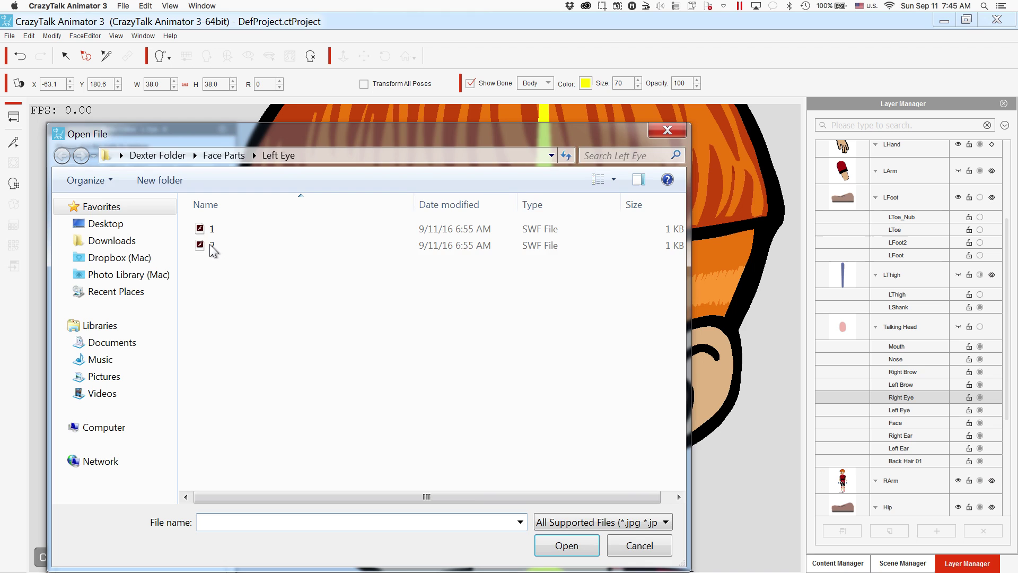
double_click(210, 244)
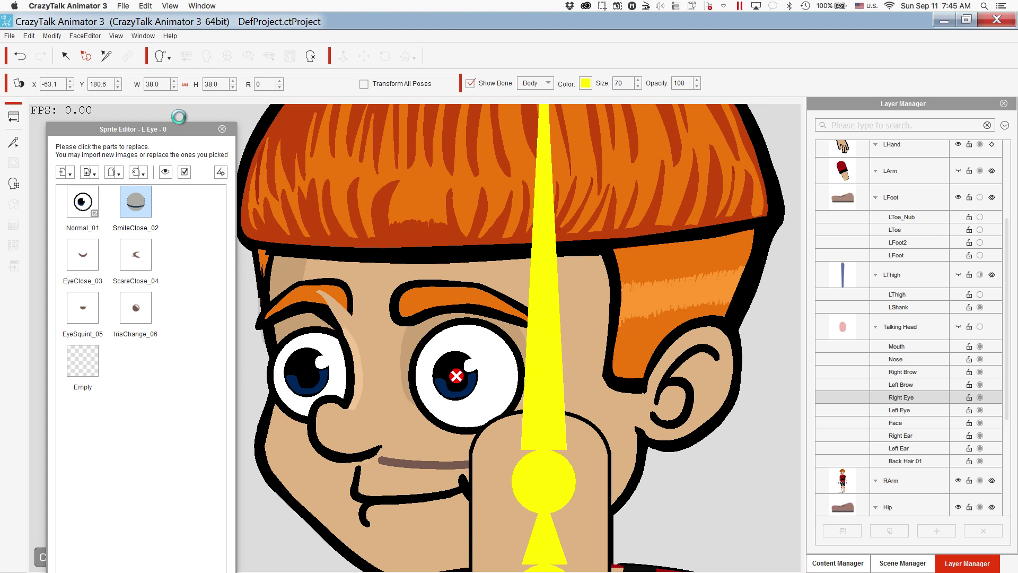
double_click(160, 84)
type("100")
key("Return")
left_click(88, 201)
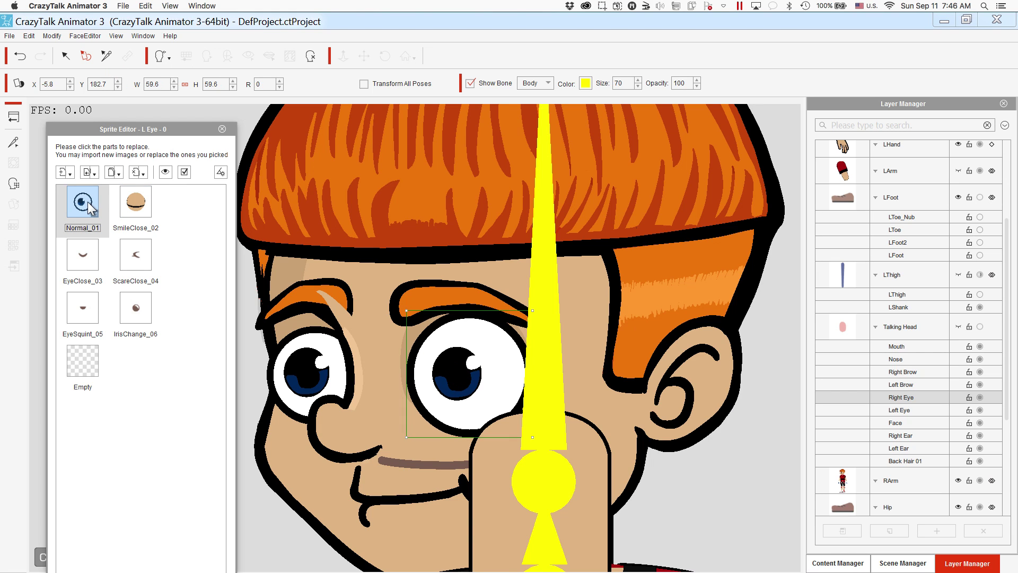
left_click(134, 199)
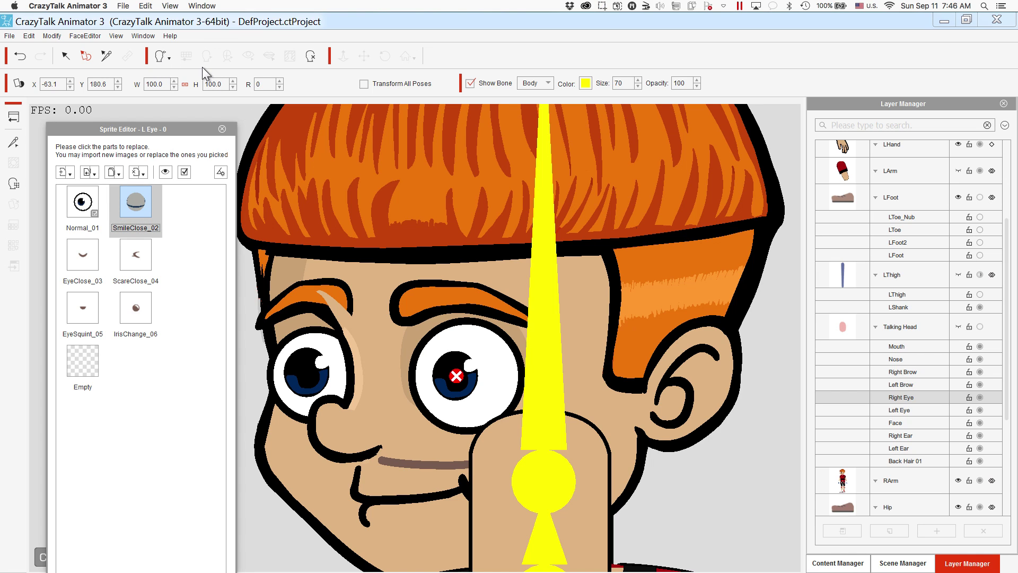
Close the Sprite Editor, select the closed eyelid lying beside the character, reopen the editor for it and place it clear of the face.
left_click(220, 129)
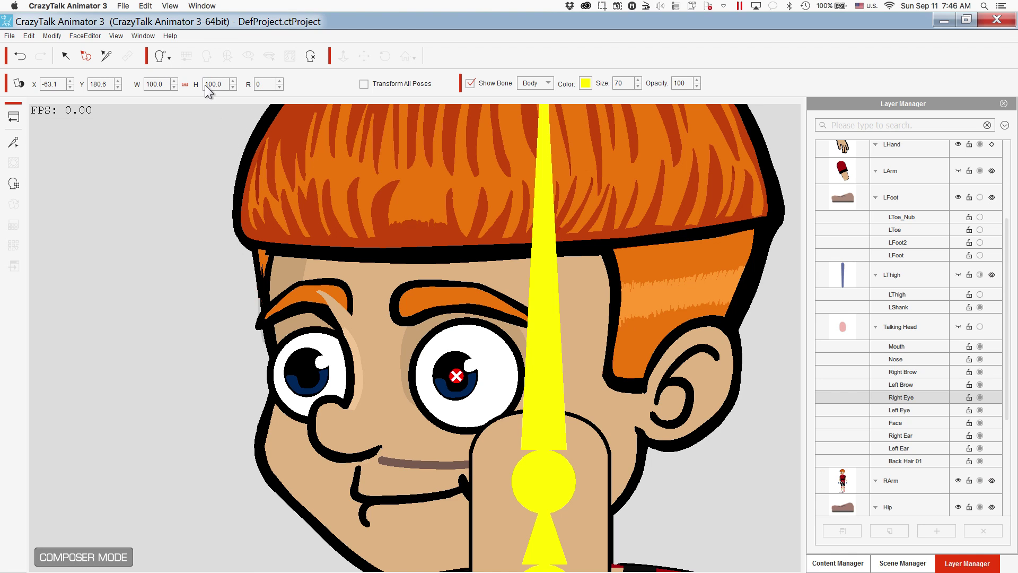
left_click(365, 58)
scroll(252, 265, "down", 2)
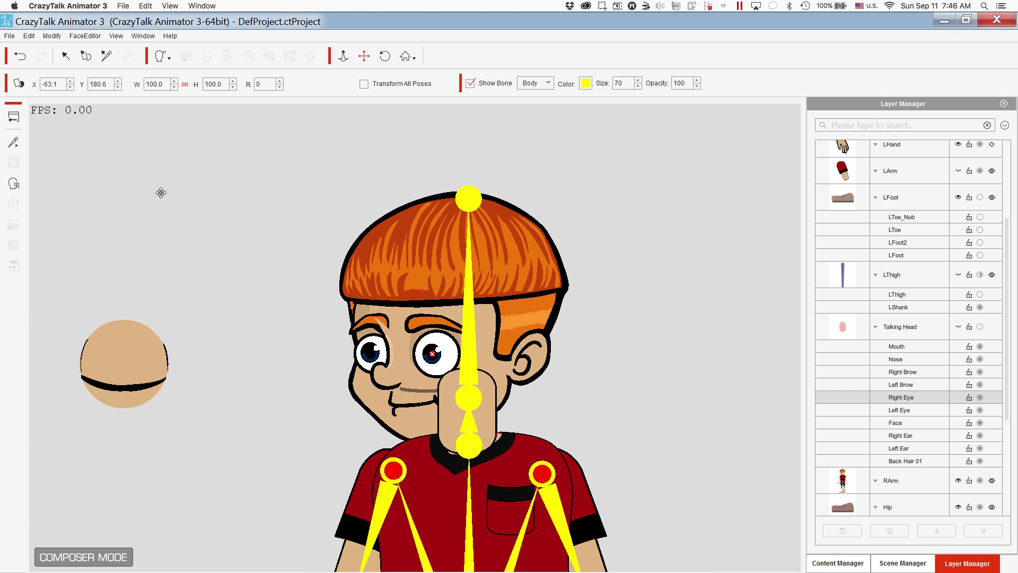
left_click(117, 363)
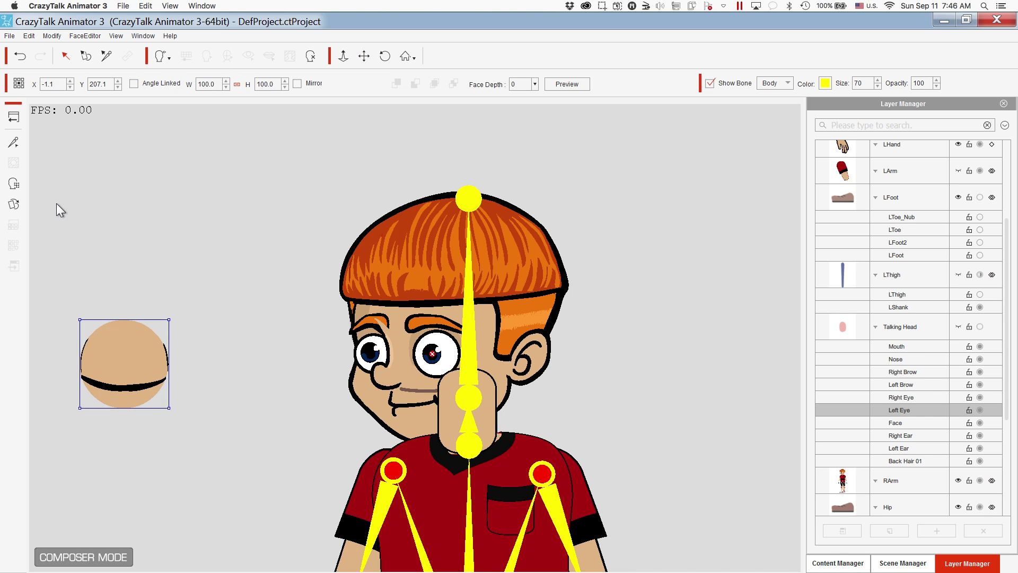
left_click(16, 206)
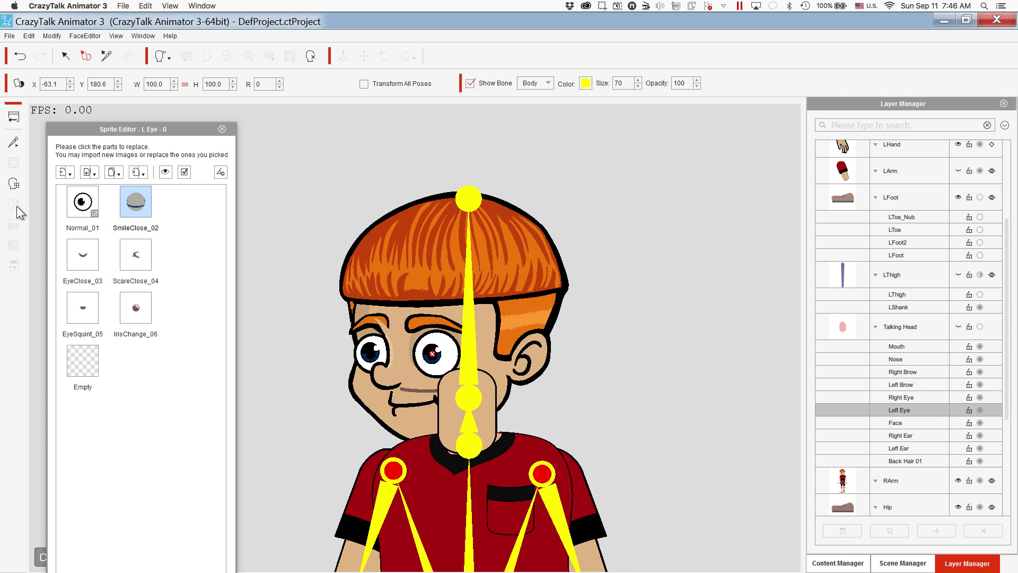
left_click(85, 197)
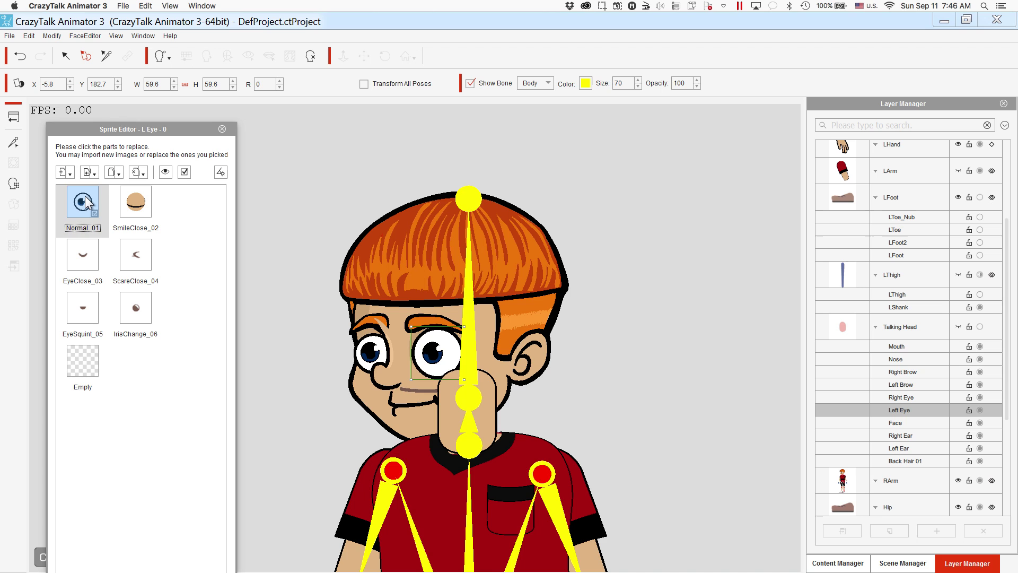
left_click_drag(137, 132, 679, 147)
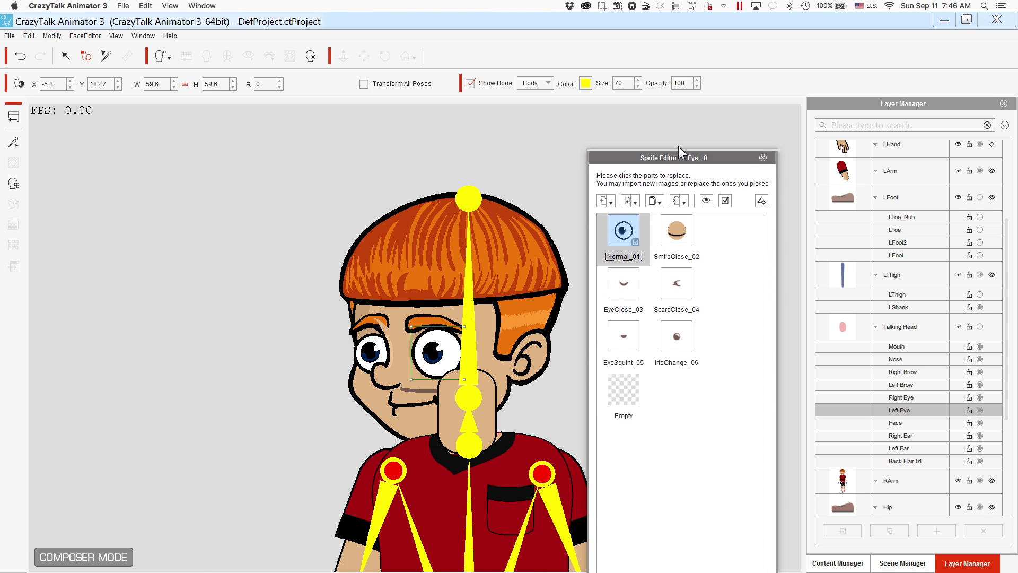
Set the left eye's SmileClose_02 sprite to 59.6 and place it over the left eye at about X -6.1, Y 182.3.
left_click(676, 214)
left_click(159, 84)
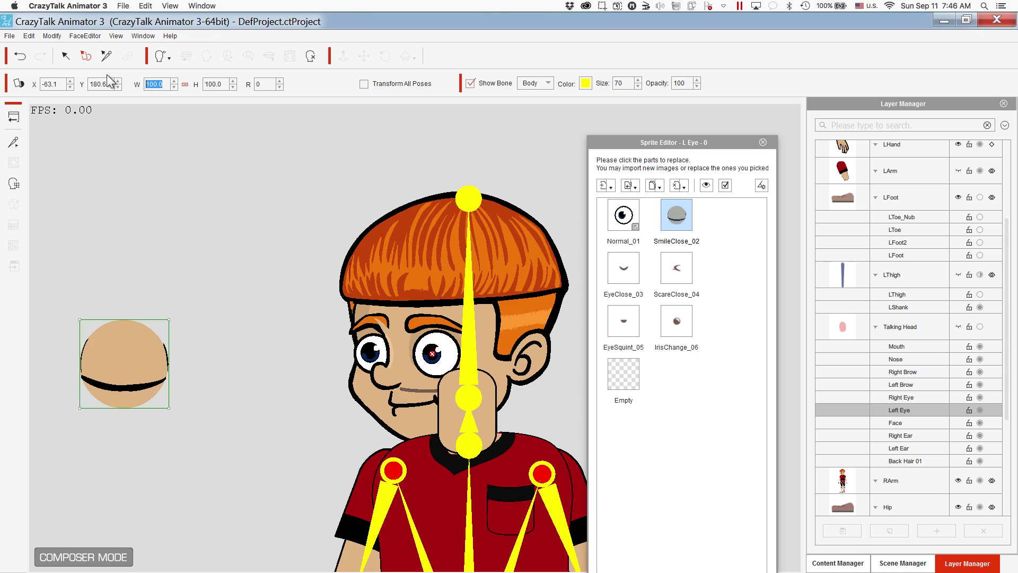
type("59.6")
key("Return")
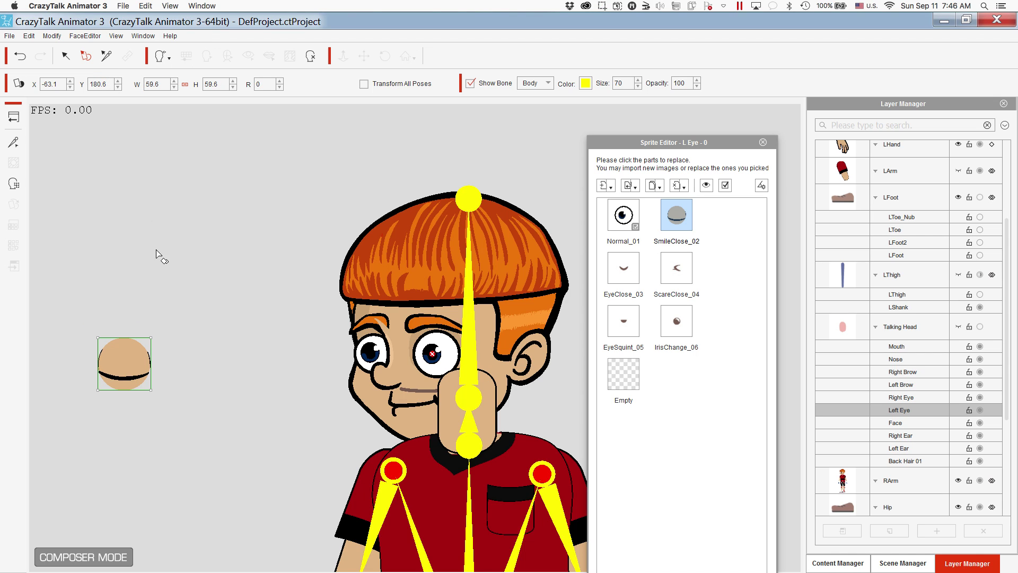
left_click_drag(118, 366, 428, 355)
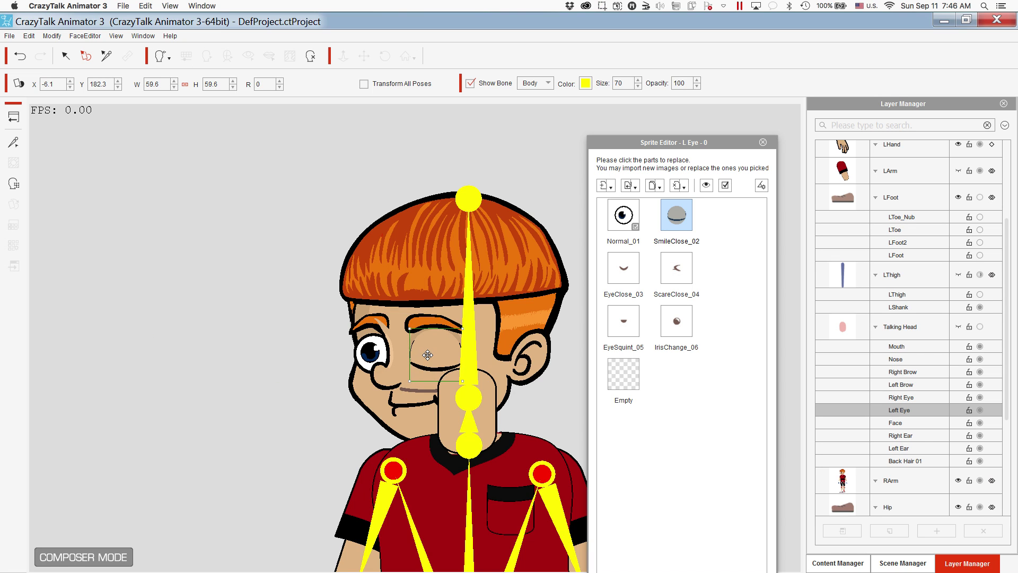
Add file 2 from the Face Parts > Right Eye folder as a new sprite for the right eye.
left_click(374, 353)
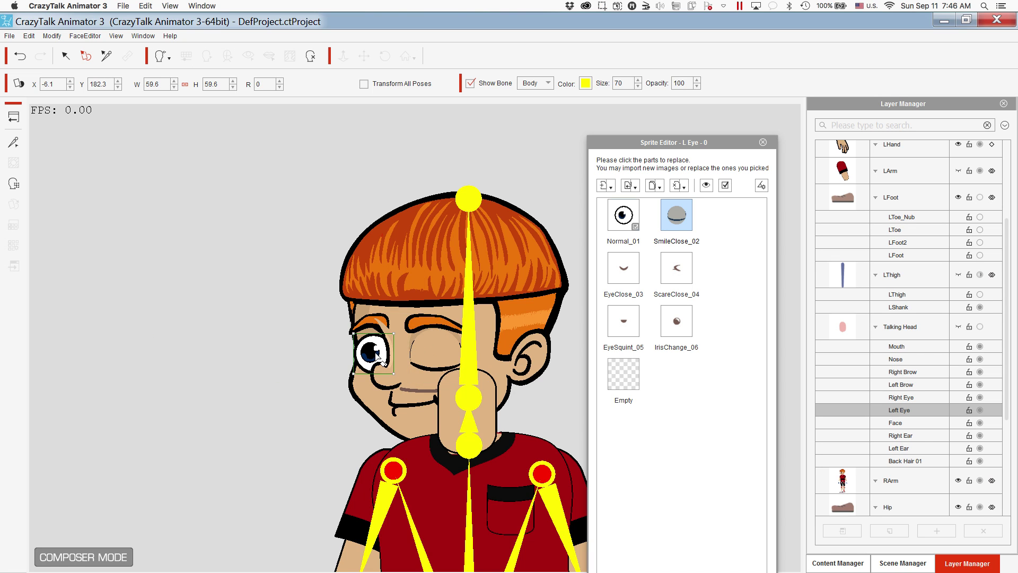
left_click(688, 225)
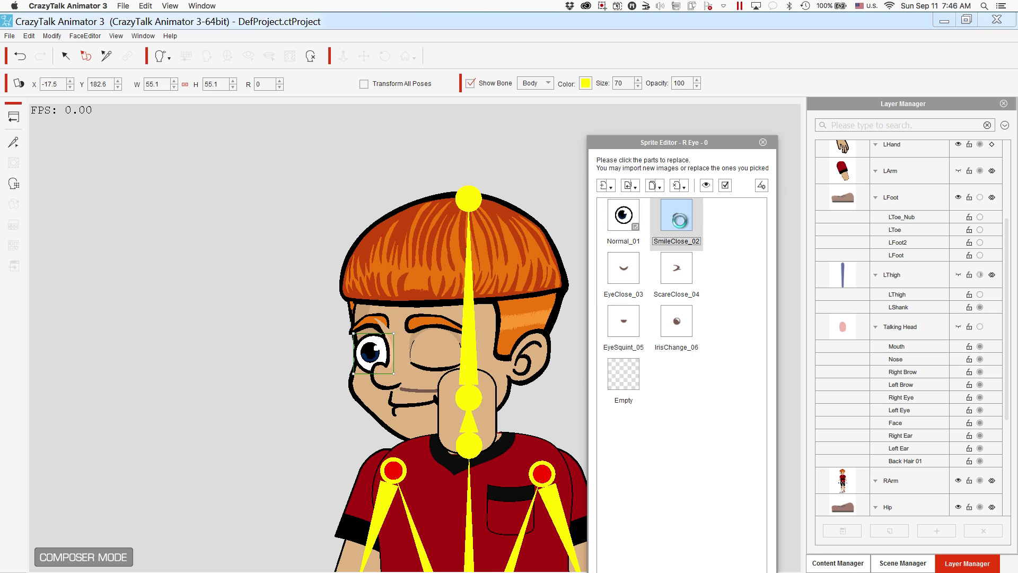
left_click(606, 185)
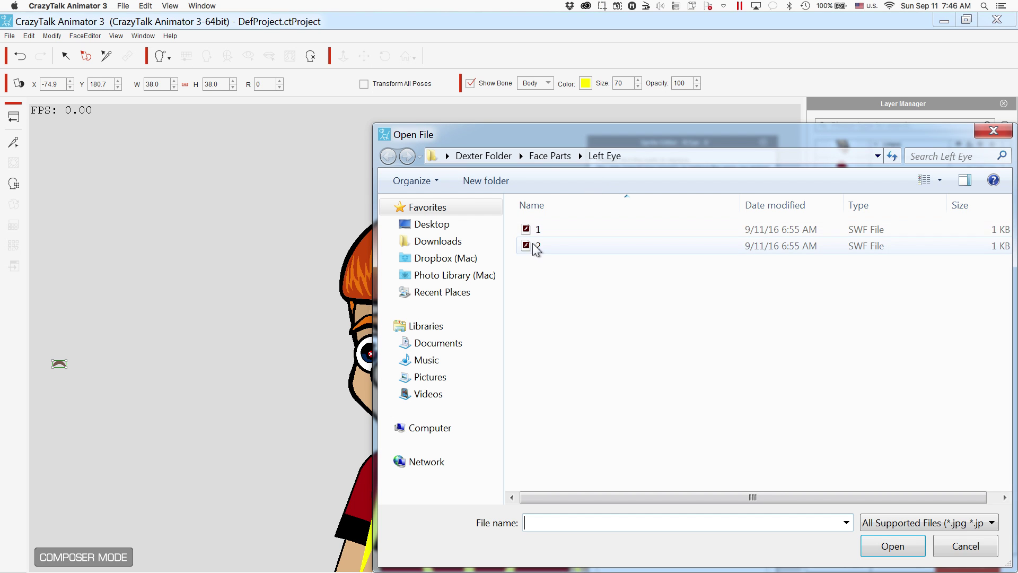
left_click(550, 154)
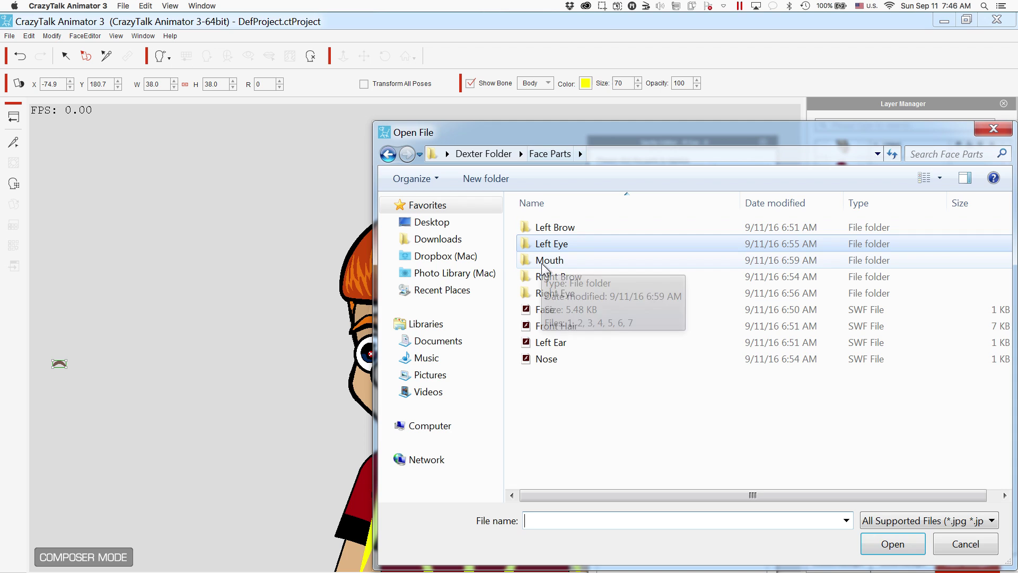
double_click(542, 291)
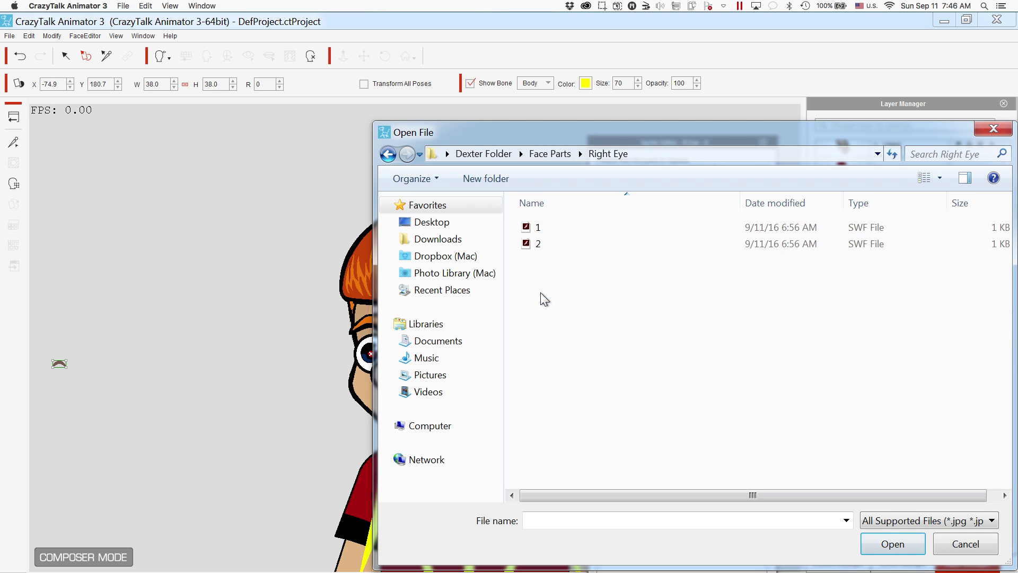
double_click(526, 243)
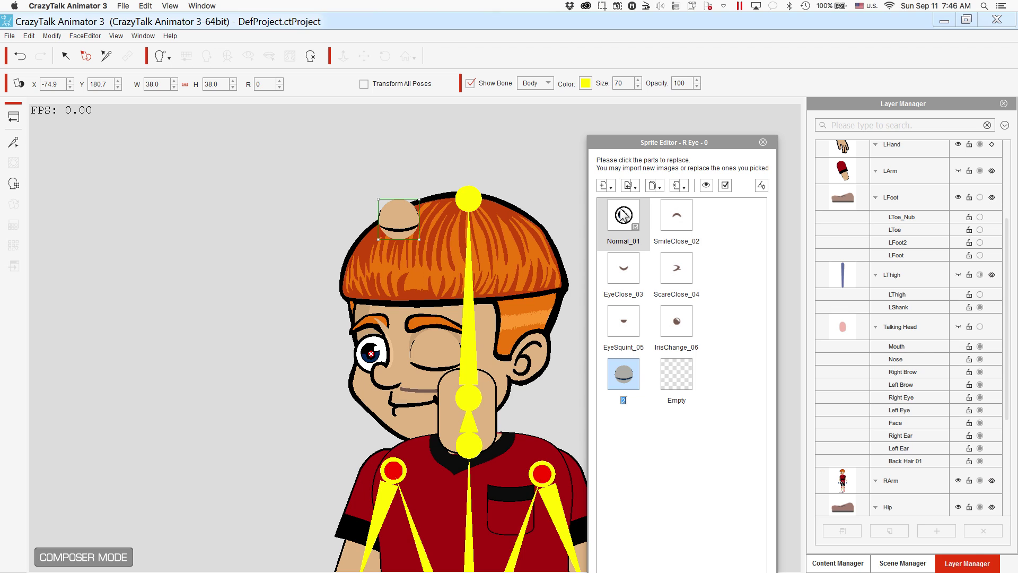
Delete the newly added sprite 2 from the right eye's sprites, agreeing to remove it as a source sprite.
left_click(626, 369)
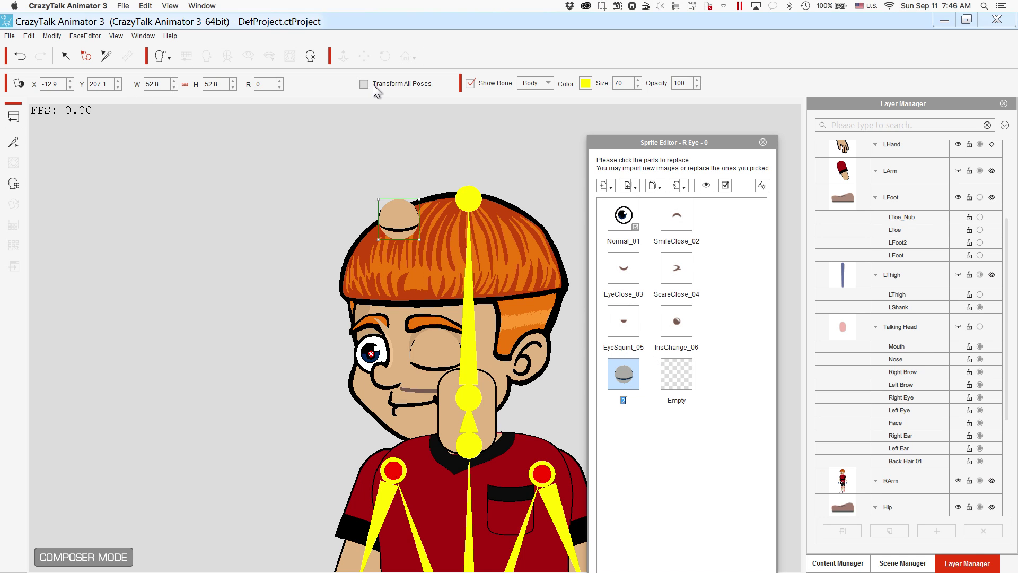
left_click(676, 186)
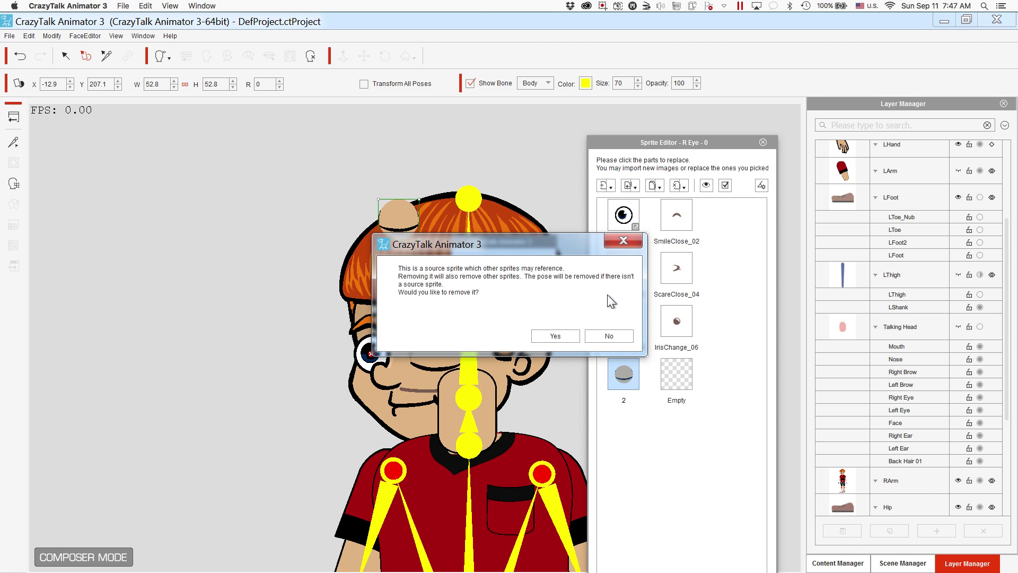
left_click(610, 334)
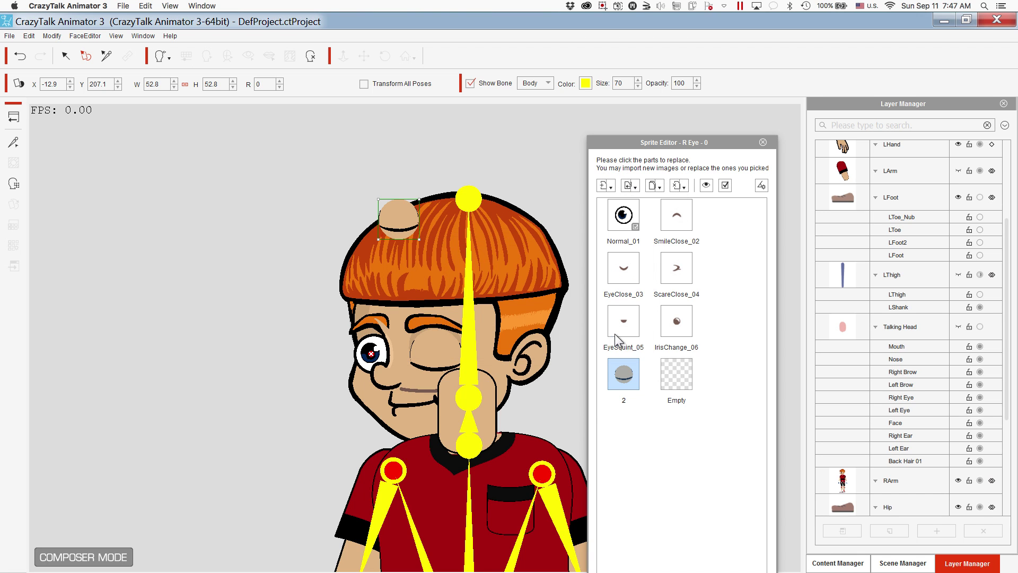
left_click(610, 366)
left_click(685, 187)
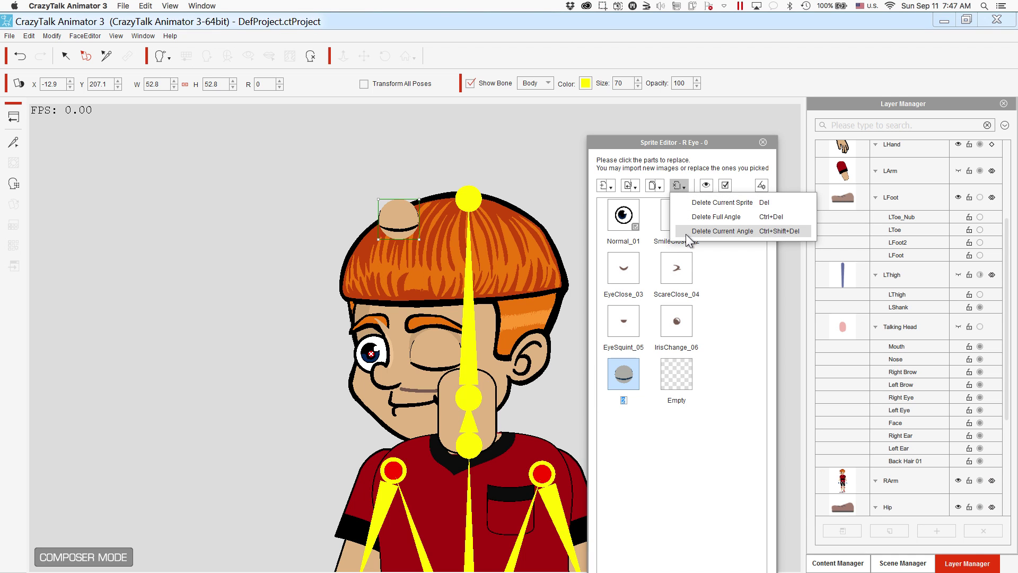
left_click(691, 202)
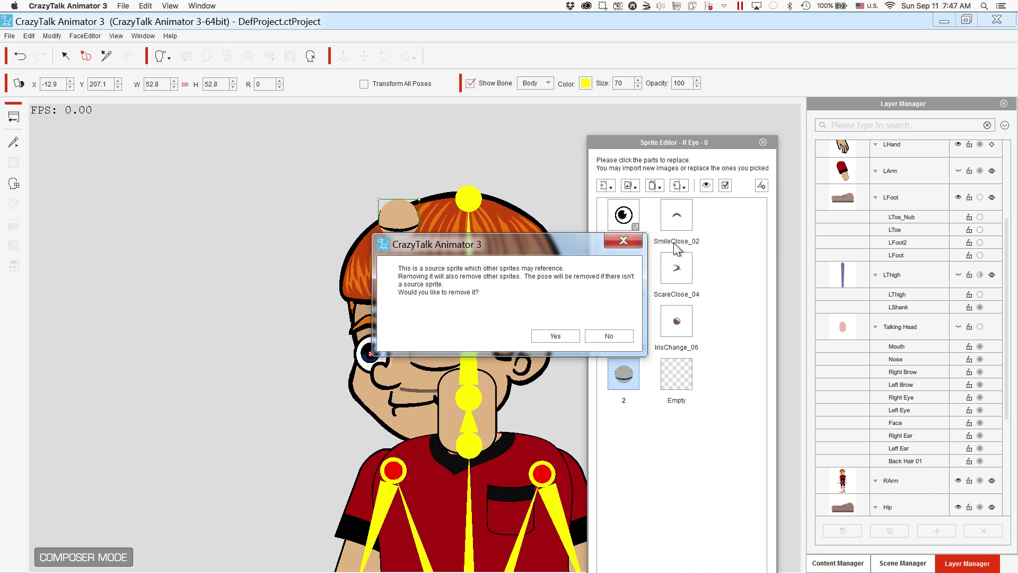
left_click(555, 337)
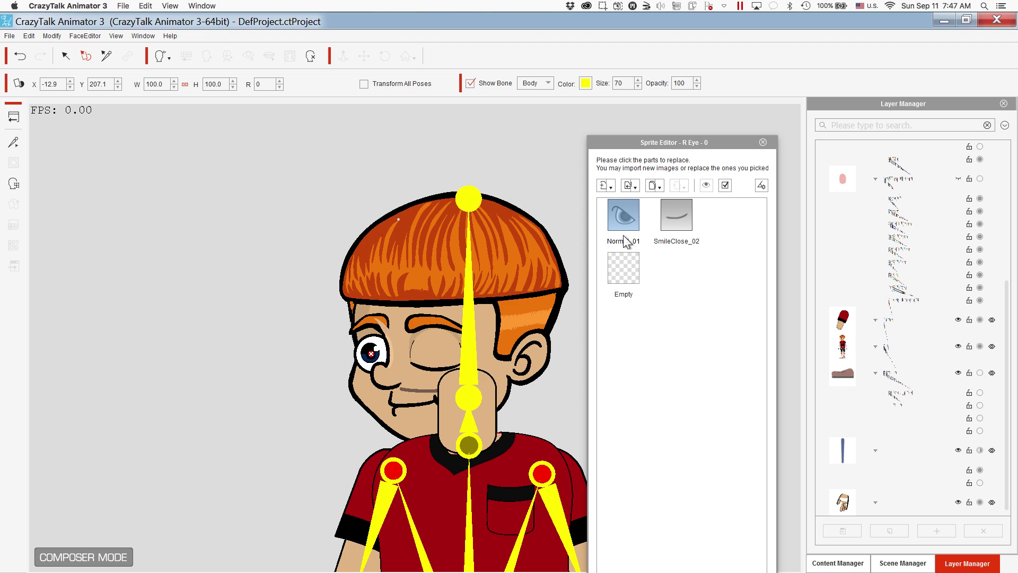
Replace the current angle of the right eye's Normal_01 sprite with file 1, scaled to about 53.7 at about X -17.5, Y 182.5.
left_click(626, 215)
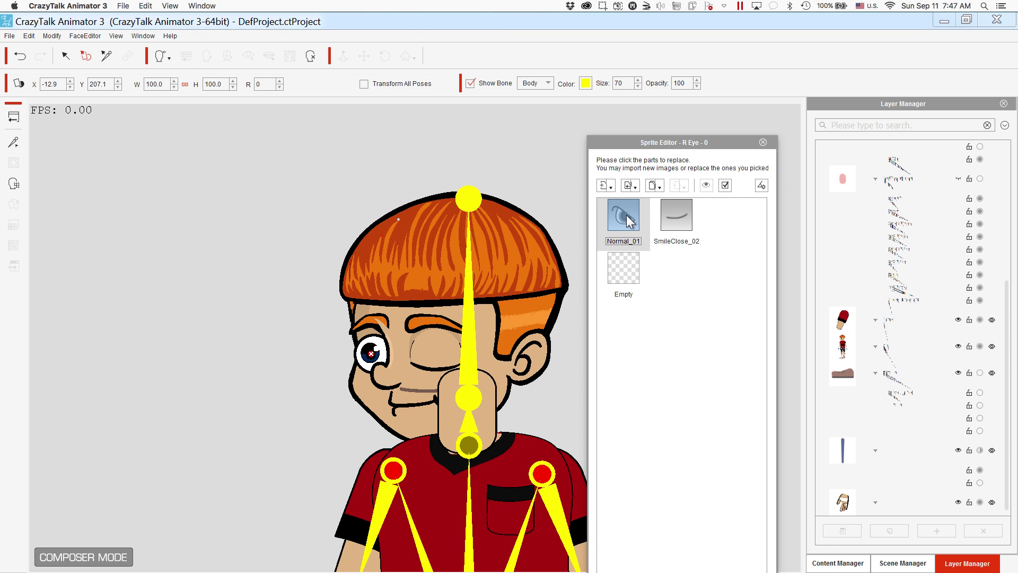
left_click(631, 183)
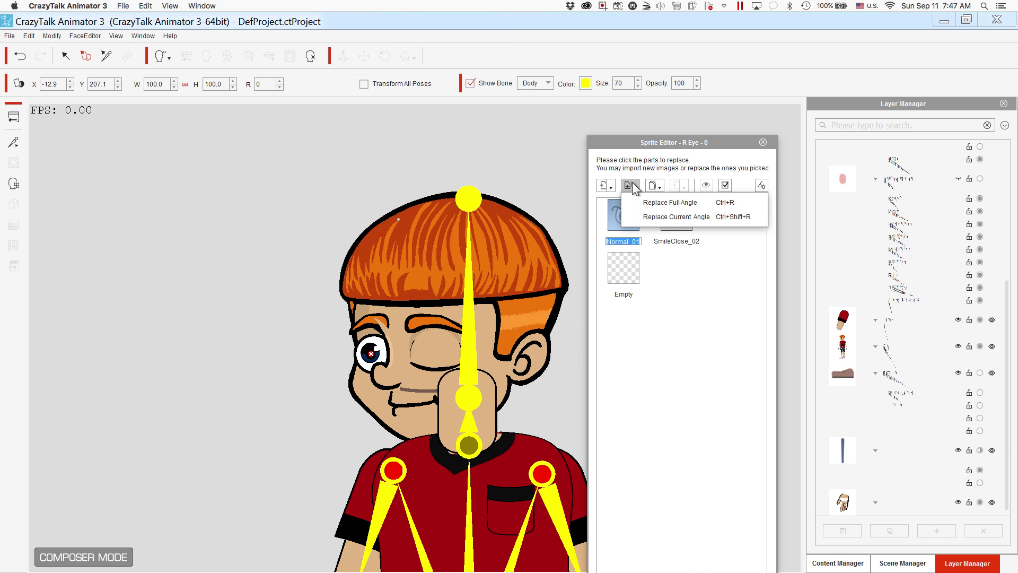
left_click(648, 216)
double_click(546, 227)
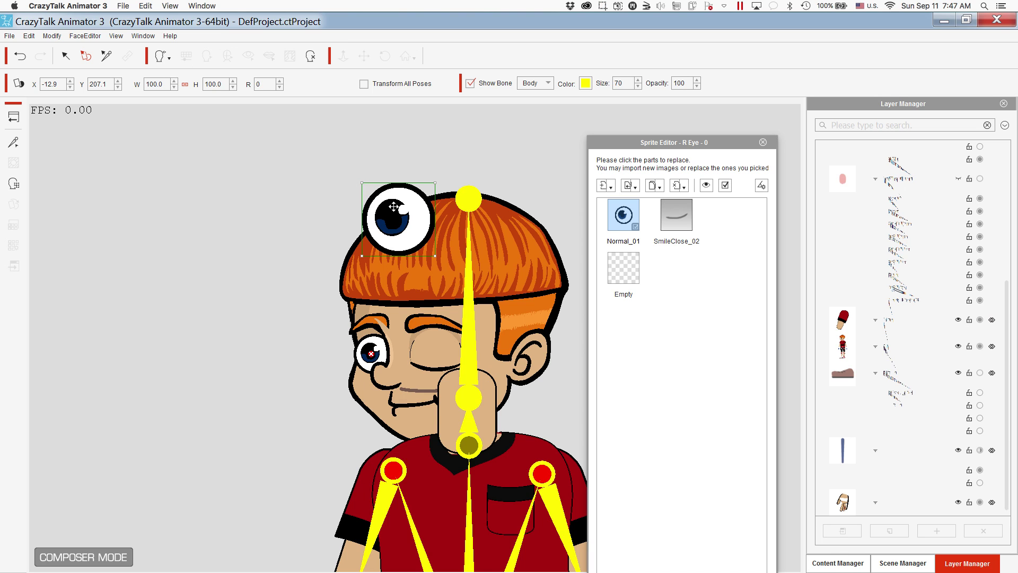
left_click_drag(392, 212, 366, 352)
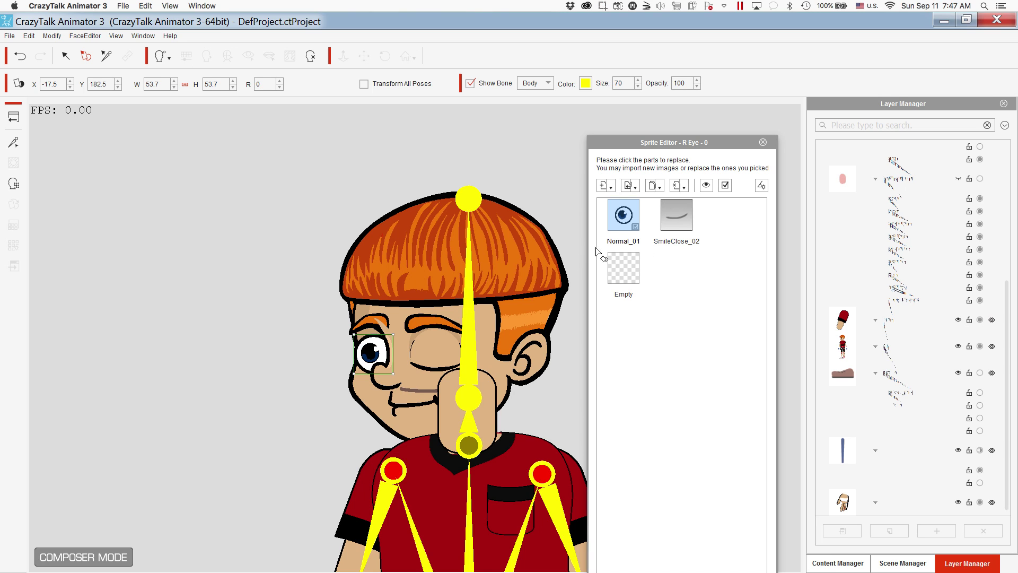
Replace the current angle of the right eye's SmileClose_02 sprite with file 2, scaled to 53.7 at about X -17.5, Y 182.6.
left_click(671, 215)
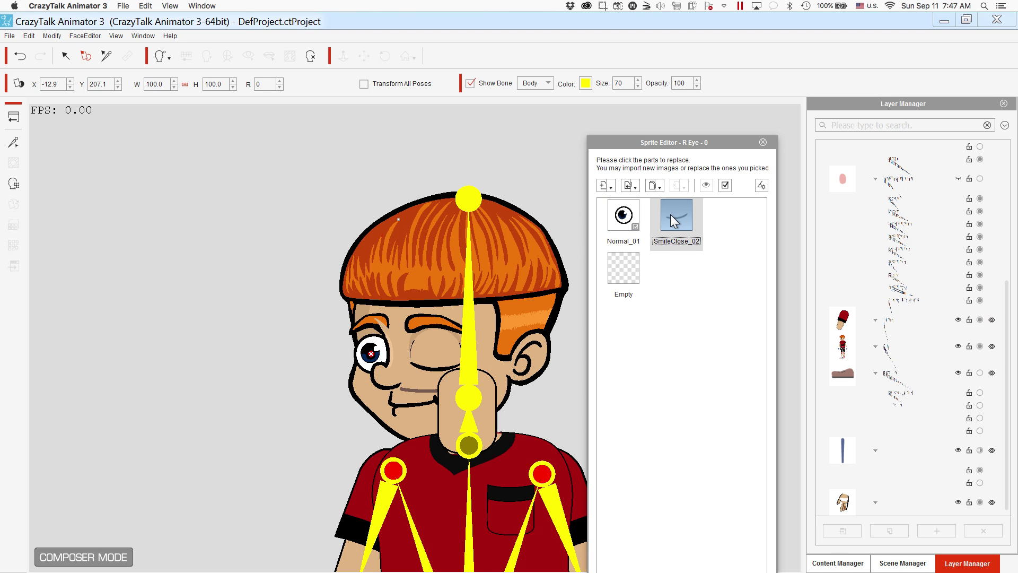
left_click(628, 187)
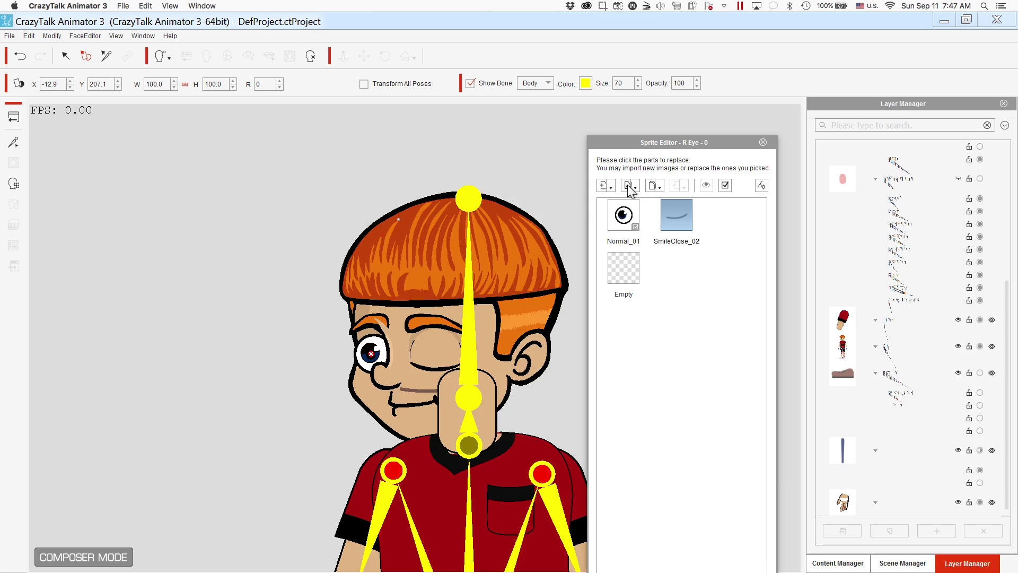
double_click(572, 243)
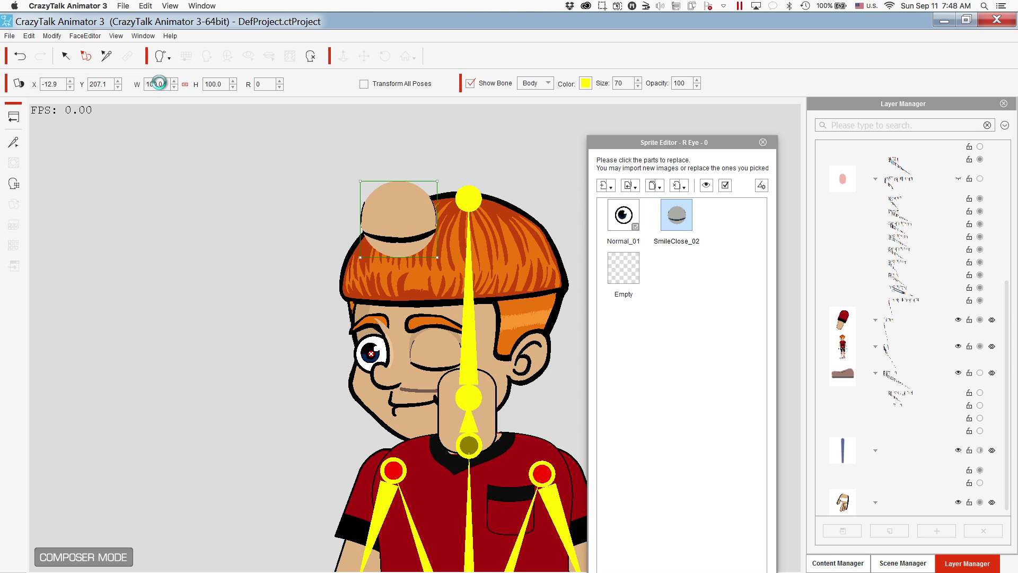
left_click(157, 84)
type("53.7")
key("Return")
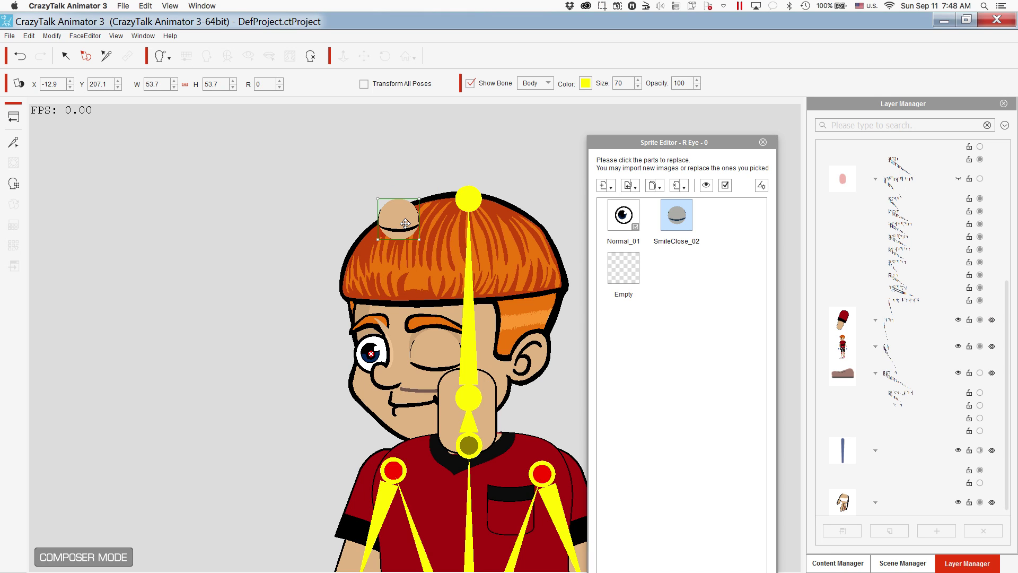
left_click_drag(405, 224, 380, 358)
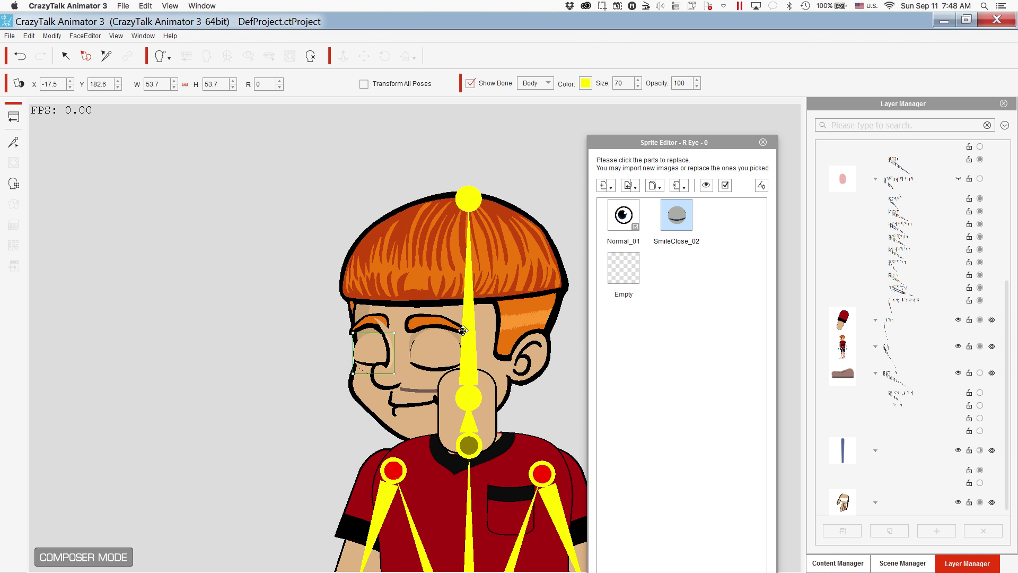
Switch the right eye between its Normal_01 and SmileClose_02 sprites to compare them, ending on Normal_01.
left_click(621, 215)
left_click(677, 215)
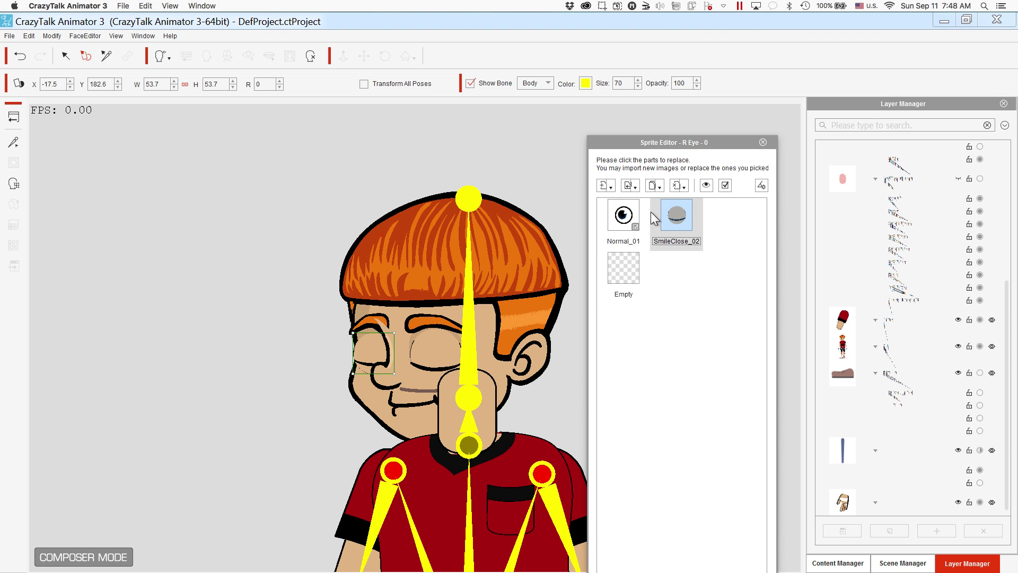
left_click(635, 213)
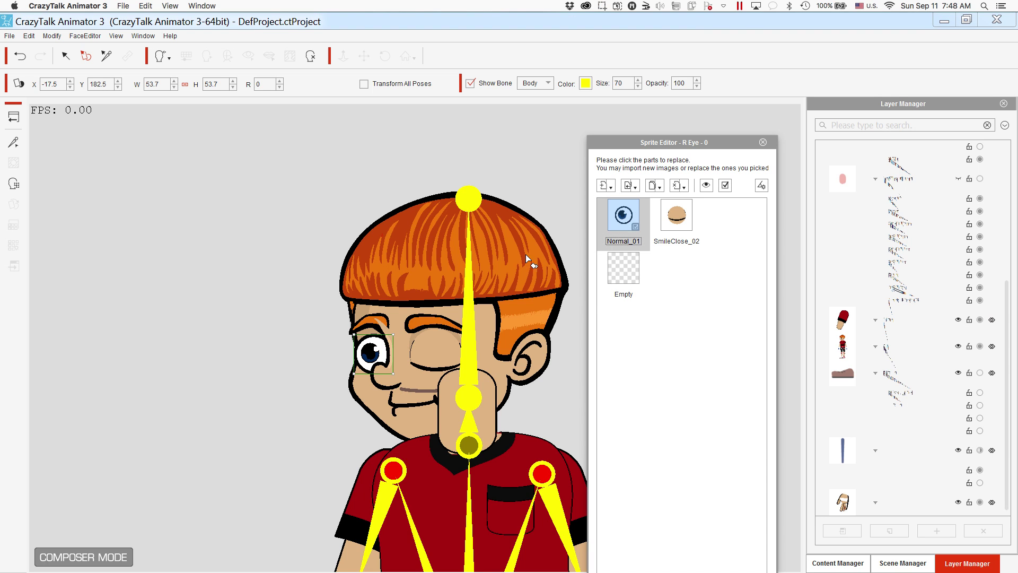
Select the mouth and delete the existing artwork from its sprites, beginning with Normal.
left_click(425, 393)
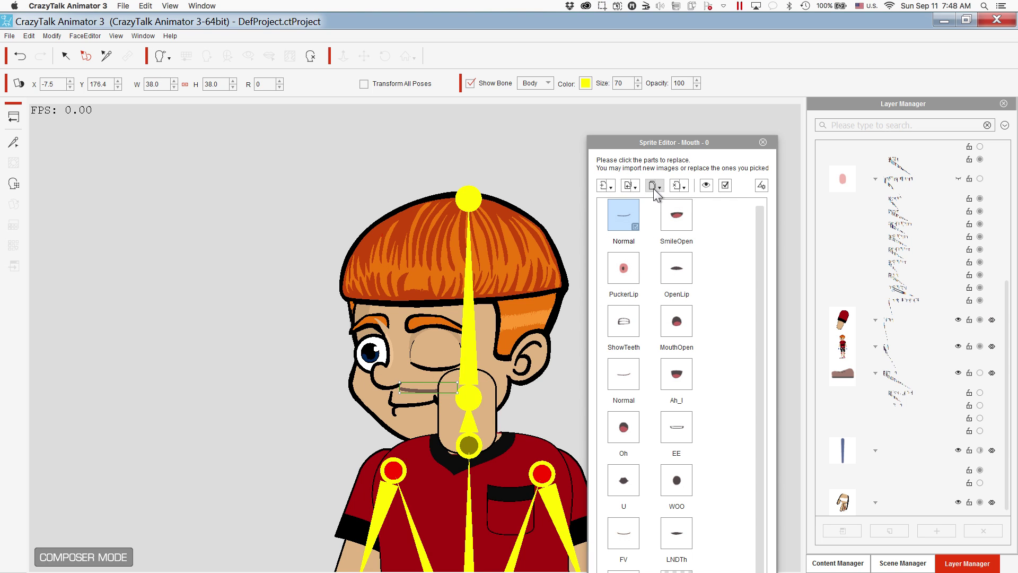
left_click(682, 186)
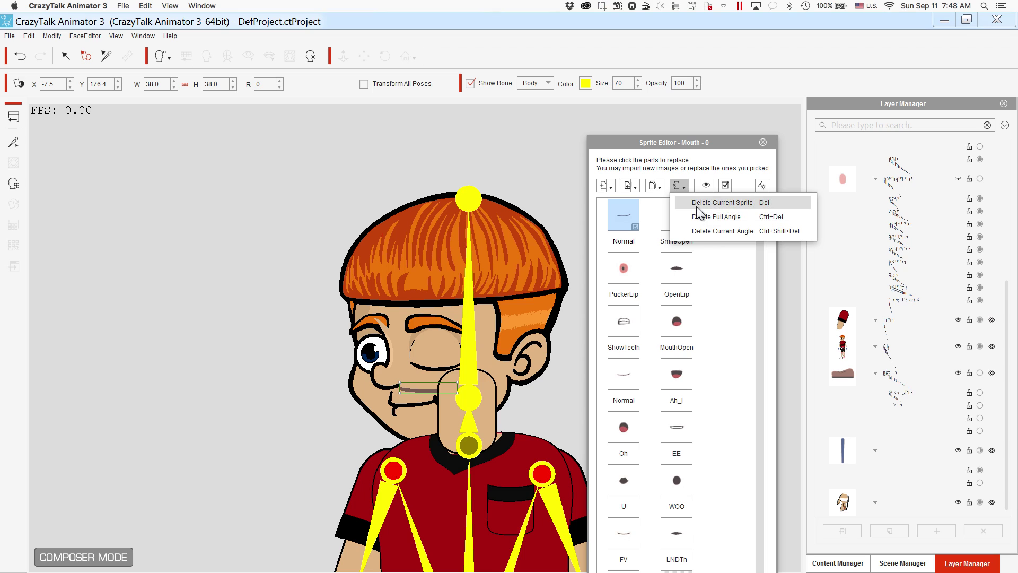
left_click(696, 204)
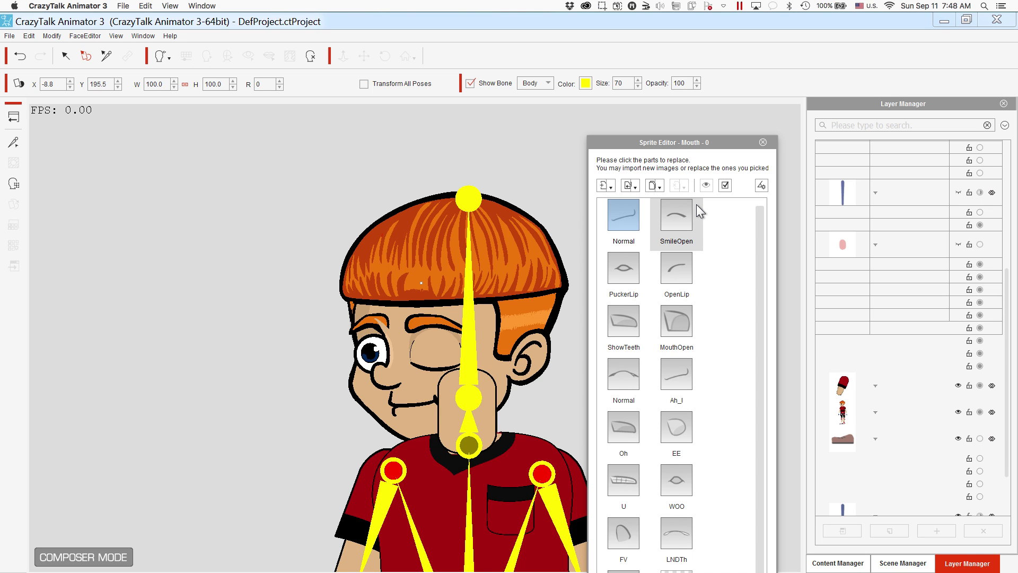
Replace the mouth's Normal sprite with file 1 from Face Parts > Mouth, scaled to 57.7 at about X -7.9, Y 171.7.
left_click(623, 213)
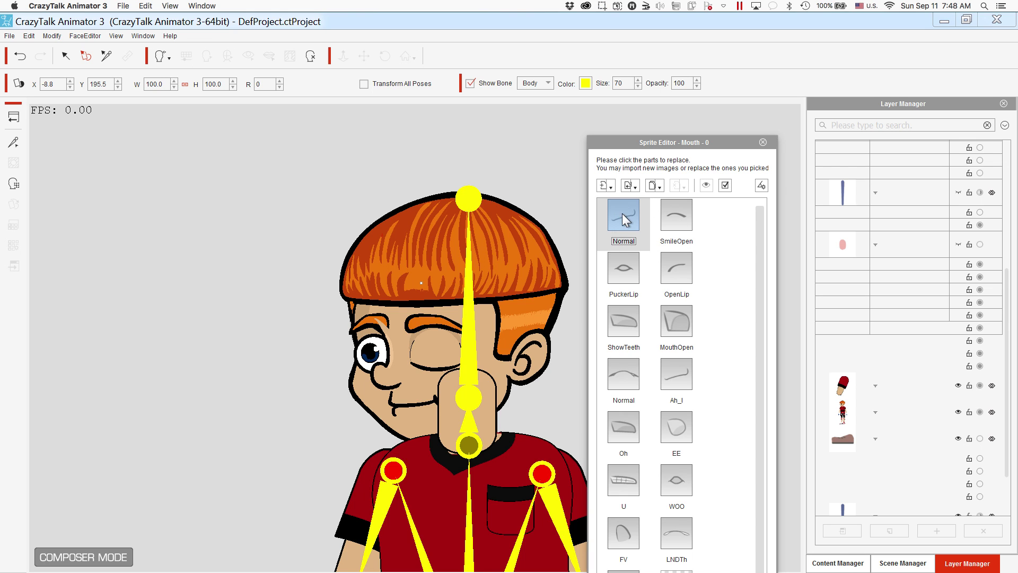
left_click(629, 185)
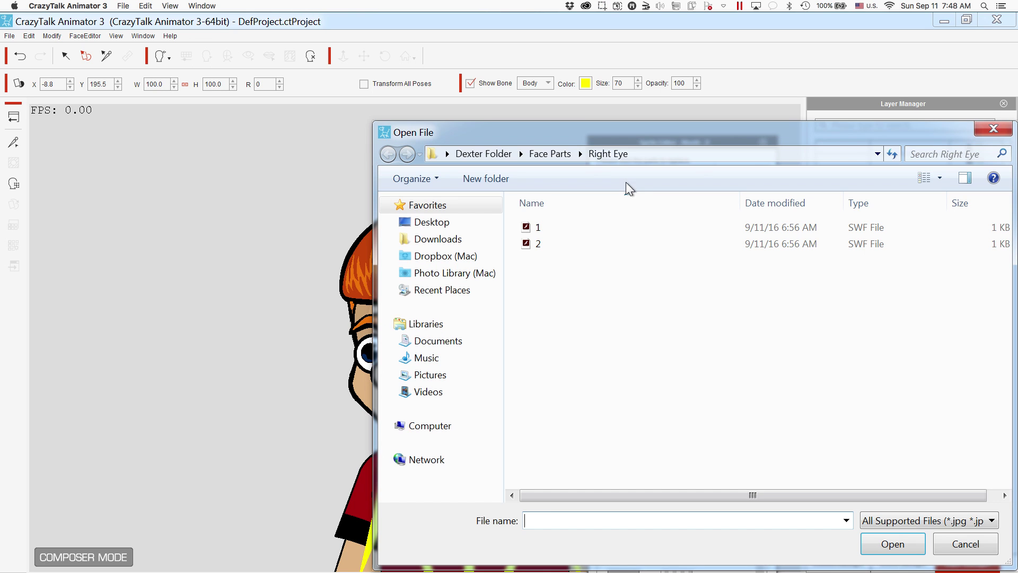
left_click(543, 158)
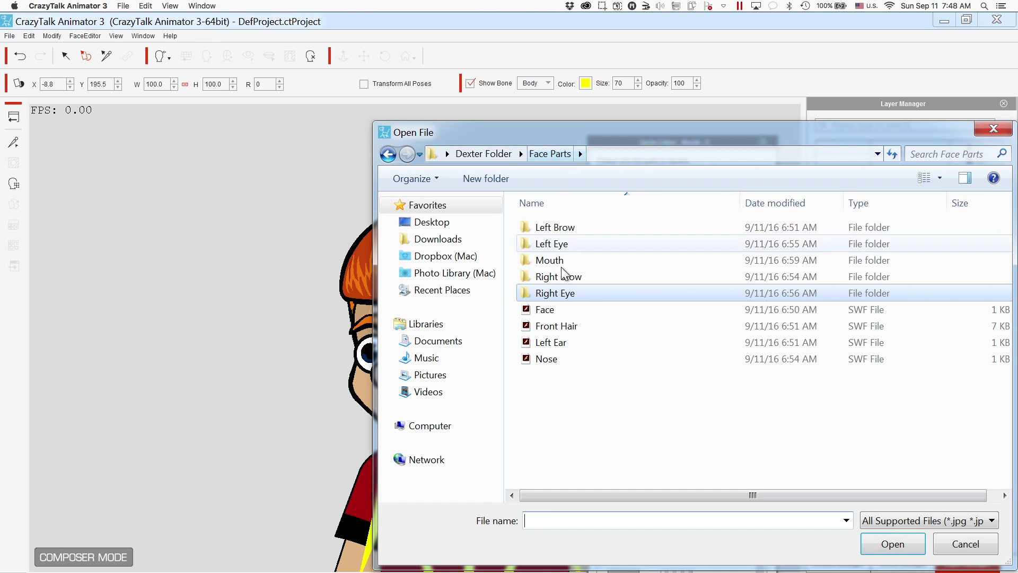
left_click(565, 263)
double_click(565, 262)
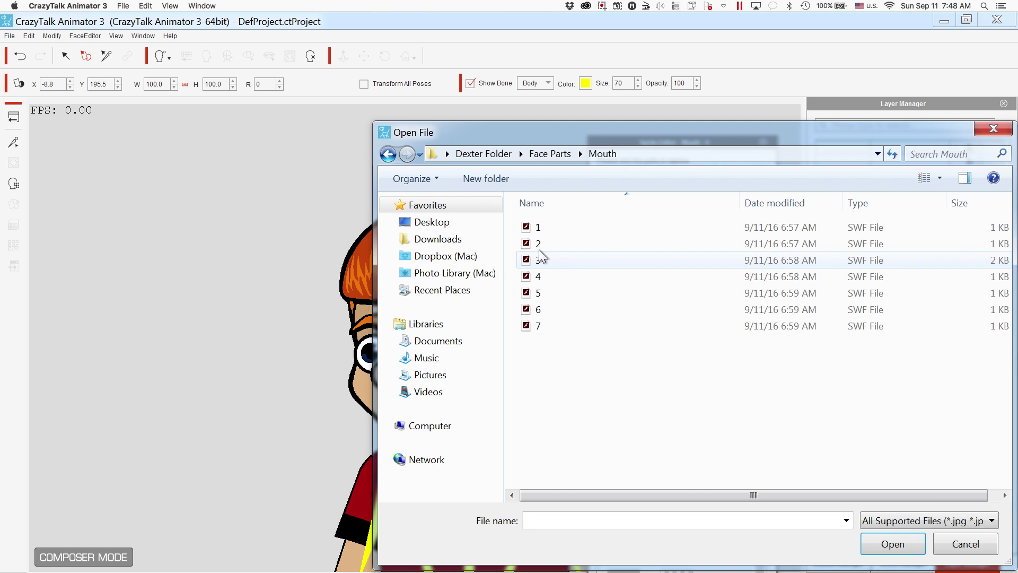
double_click(526, 226)
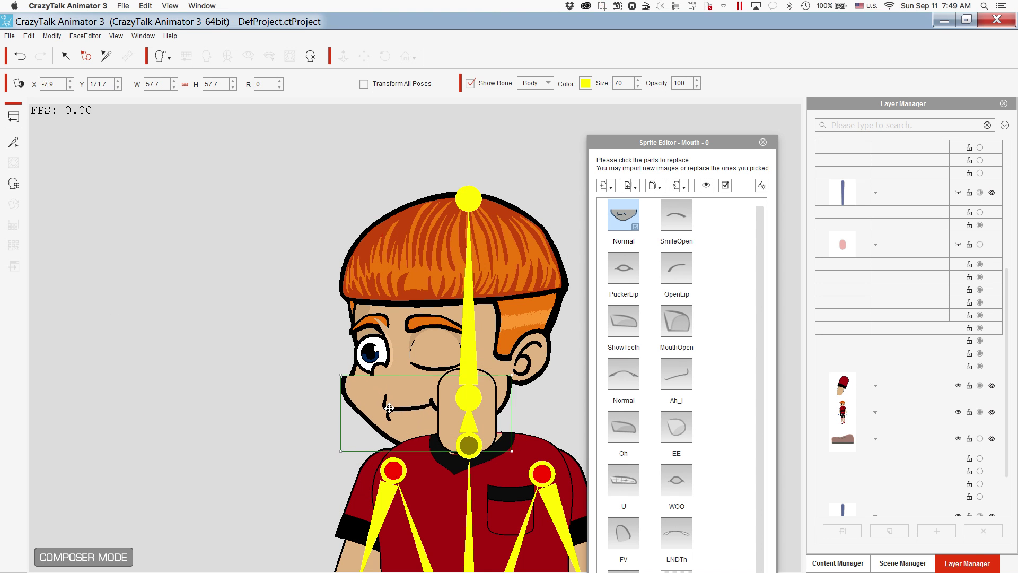
Replace the SmileOpen mouth sprite with file 2, scaled to 55.0 at about X -7.1, Y 171.9, and fill PuckerLip and the following mouth sprites.
left_click(676, 215)
double_click(546, 239)
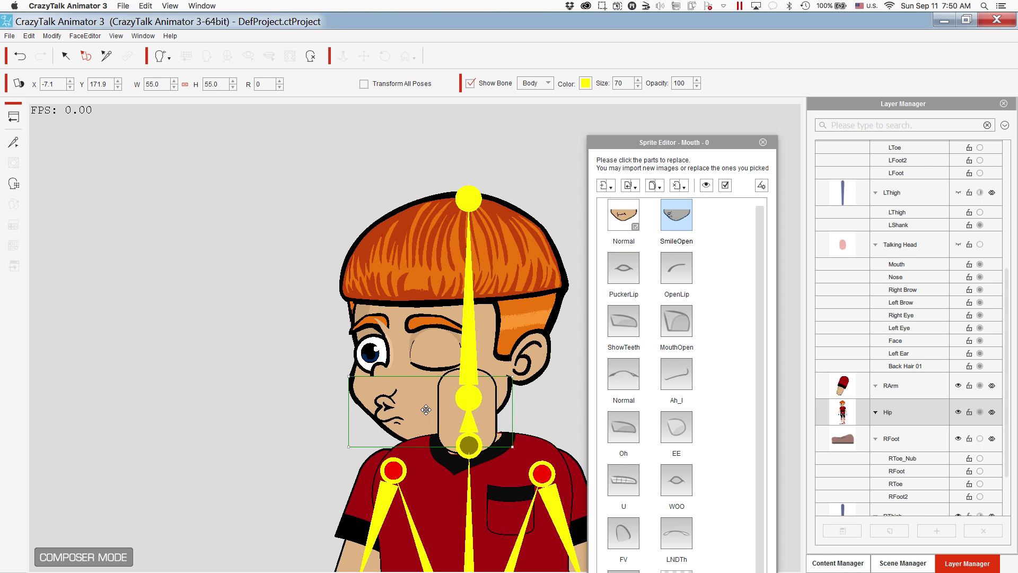
left_click(633, 270)
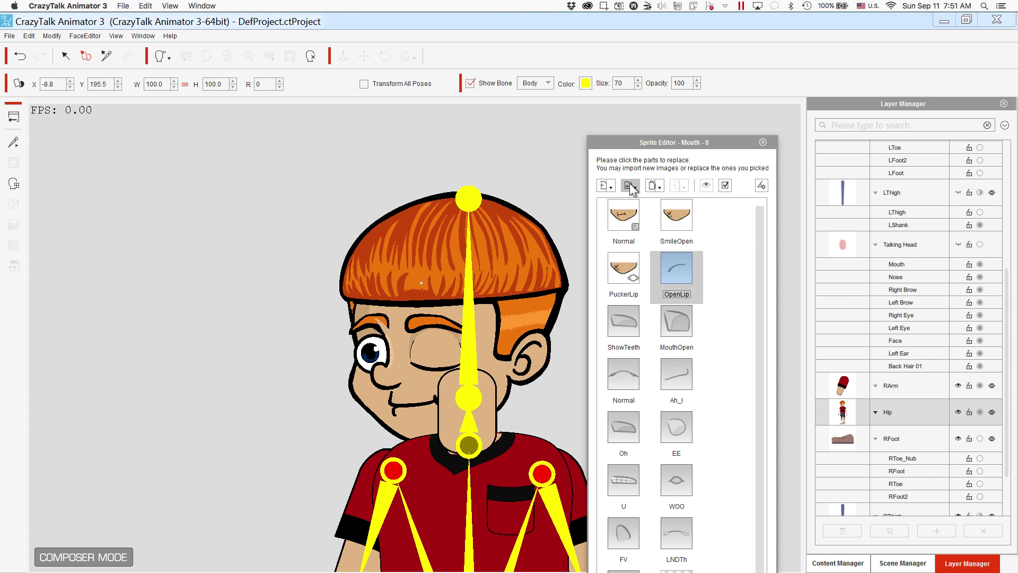
left_click(764, 144)
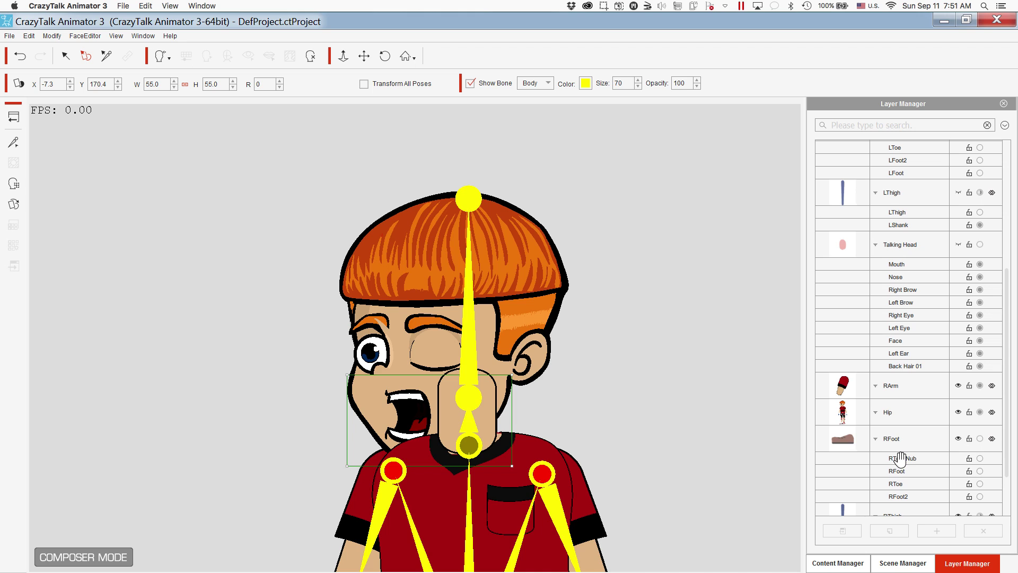
Make the Talking Head layer visible on the character.
left_click(959, 245)
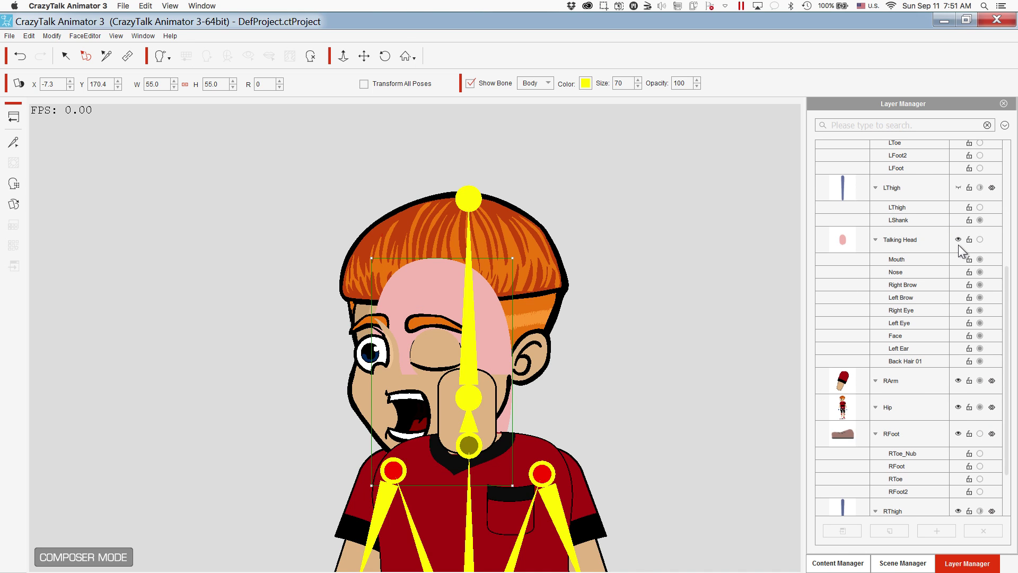
left_click(958, 241)
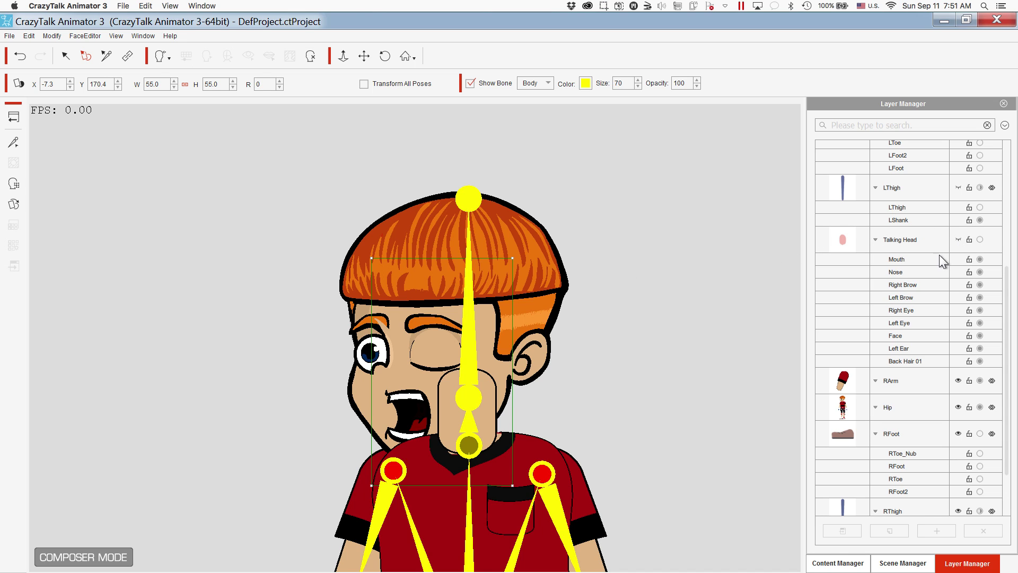
left_click(958, 239)
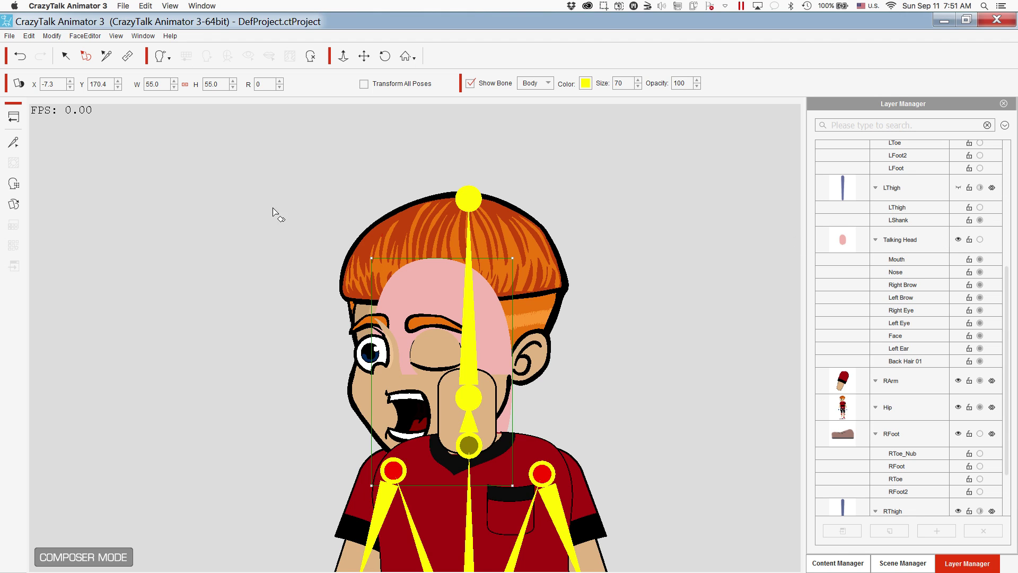
Replace the head's NSFace sprite with the Face file from the Face Parts folder.
left_click(12, 204)
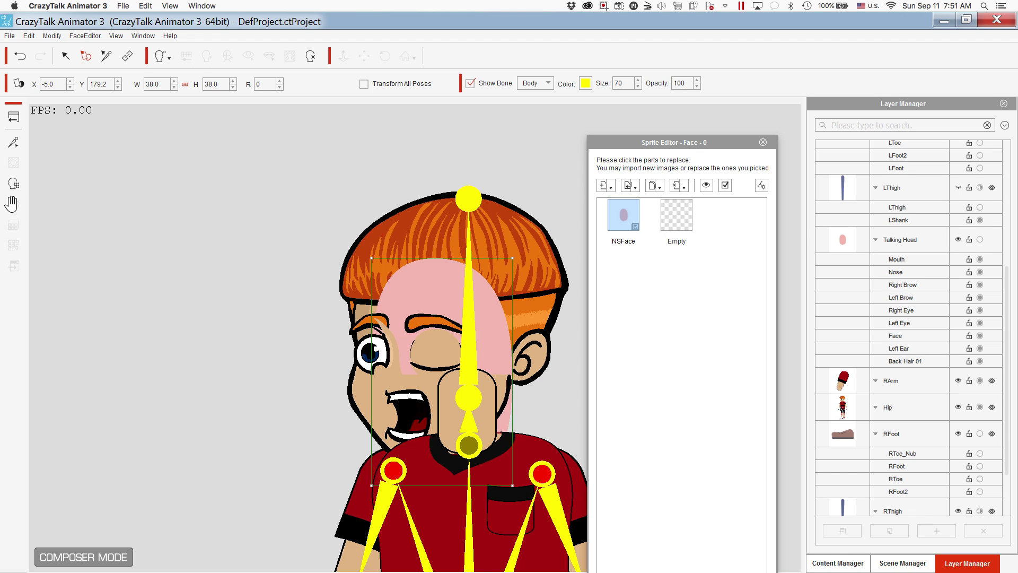
left_click(627, 186)
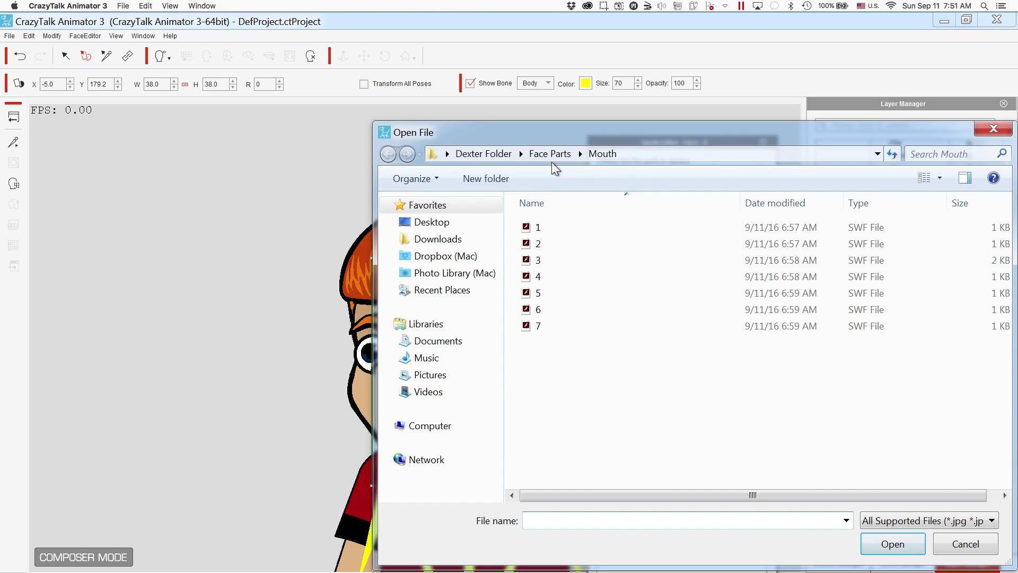
left_click(552, 160)
double_click(546, 311)
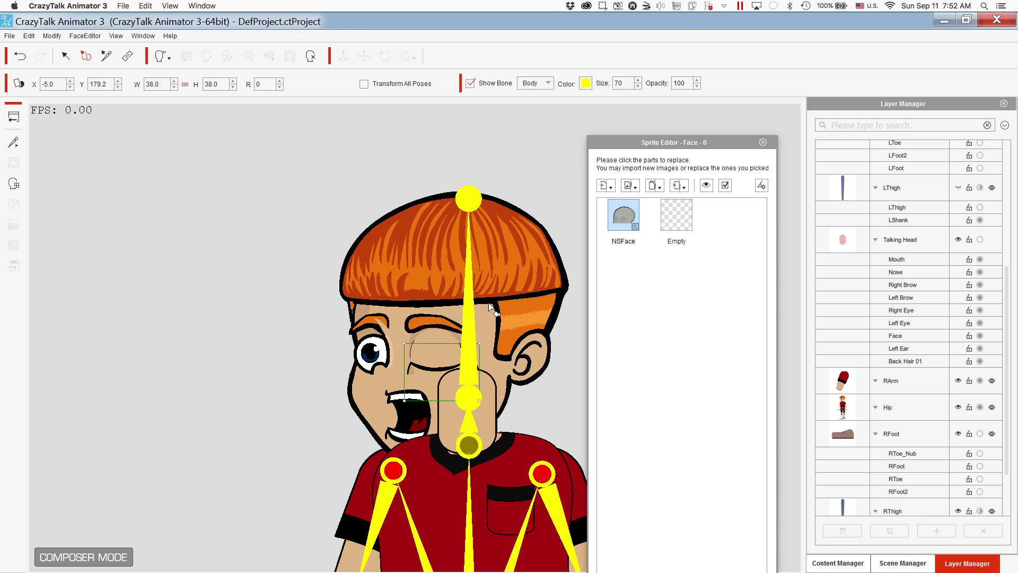
Scale the new face sprite to 100 and place it beneath the hair at about X -4.5, Y 190.8, closing the sprite editor.
left_click_drag(160, 85, 134, 89)
type("100")
key("Return")
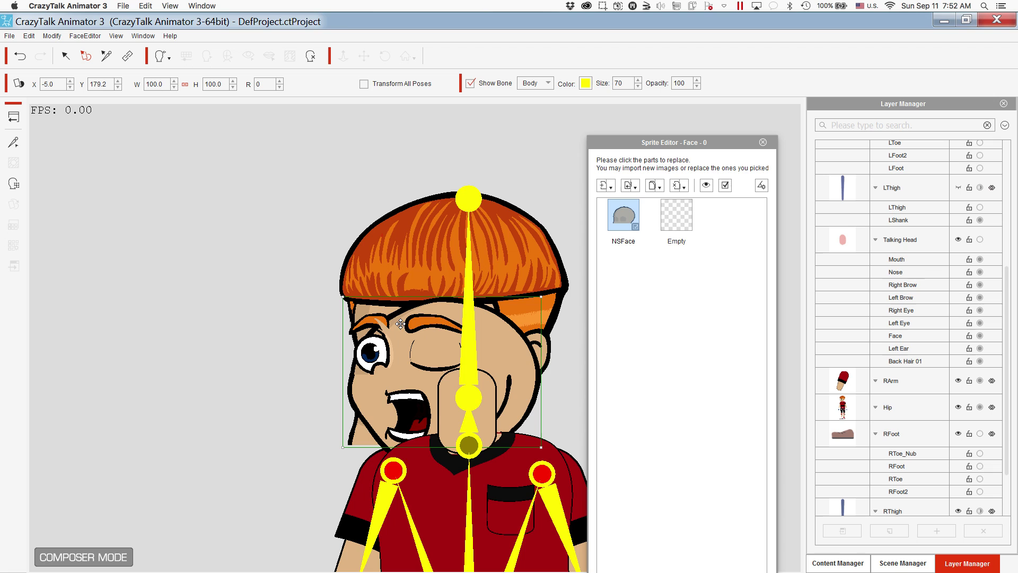
left_click_drag(502, 343, 506, 284)
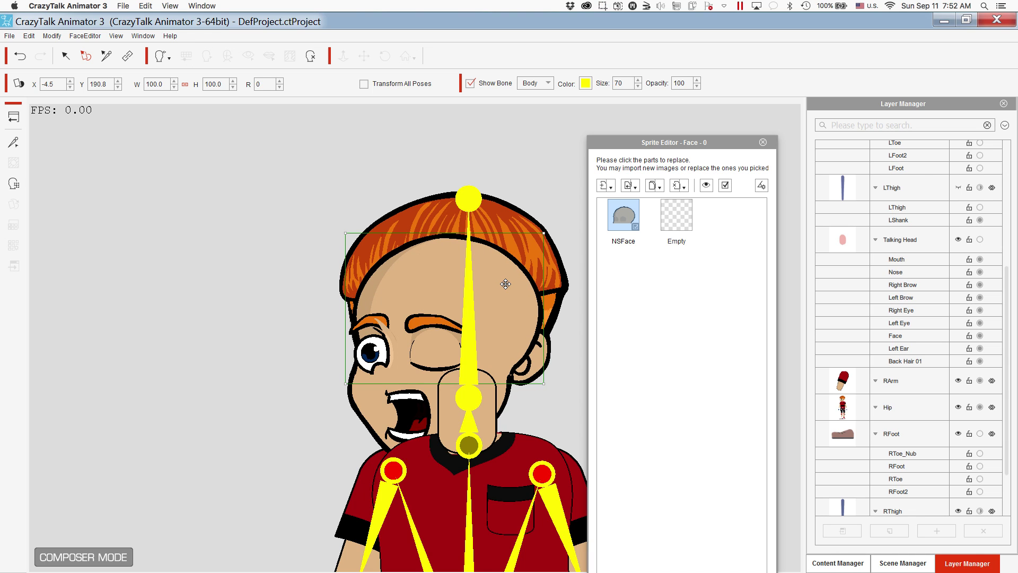
left_click(762, 142)
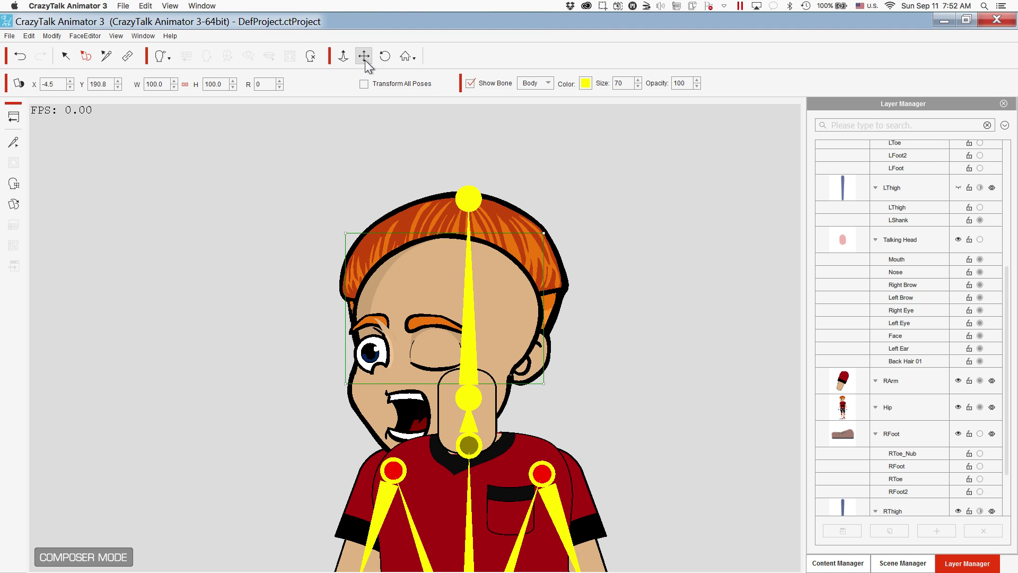
Save the updated character to the custom actor library over the Dexter entry.
left_click(364, 55)
scroll(332, 178, "down", 5)
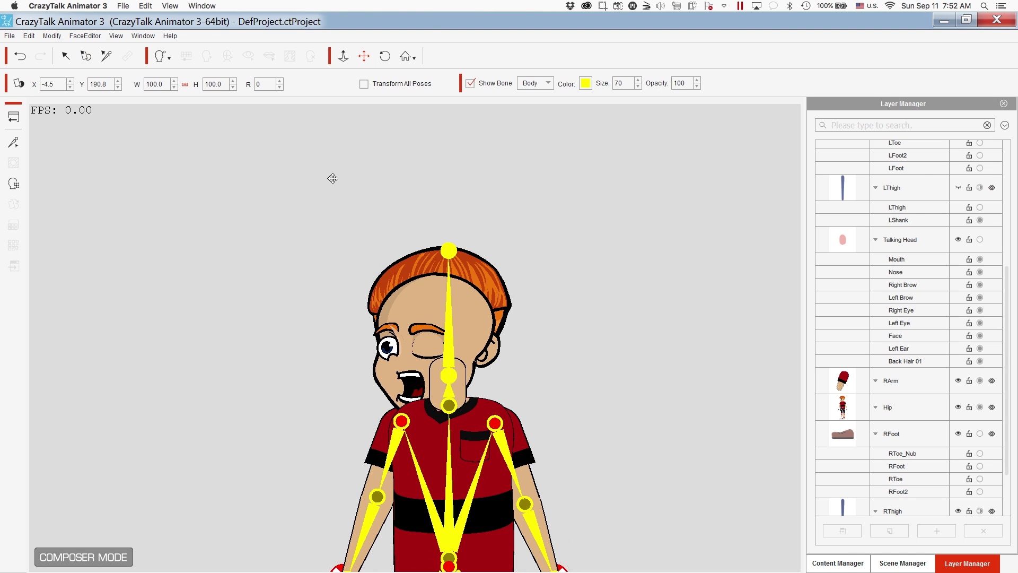
scroll(333, 178, "down", 1)
left_click_drag(313, 341, 259, 193)
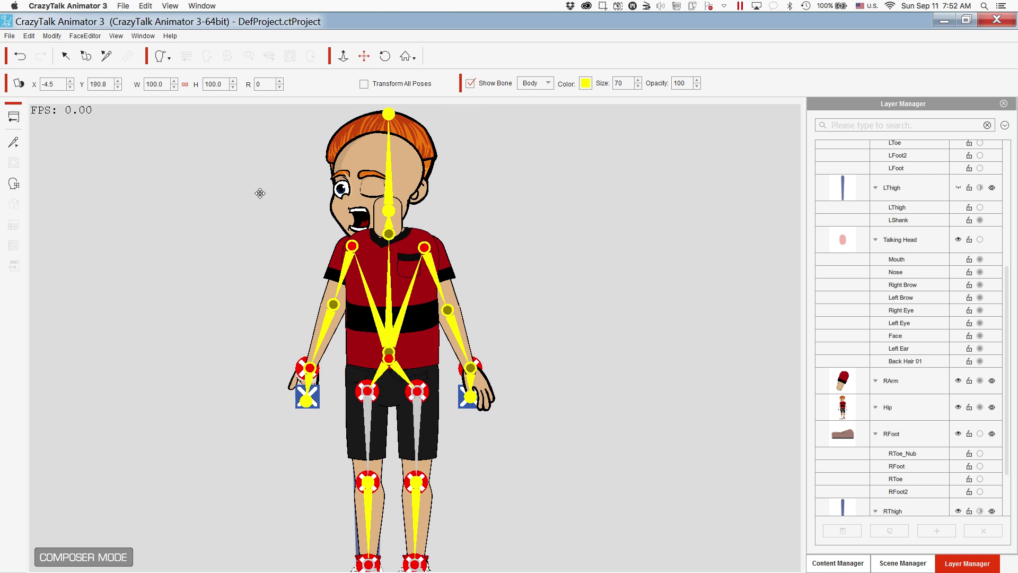
left_click(839, 563)
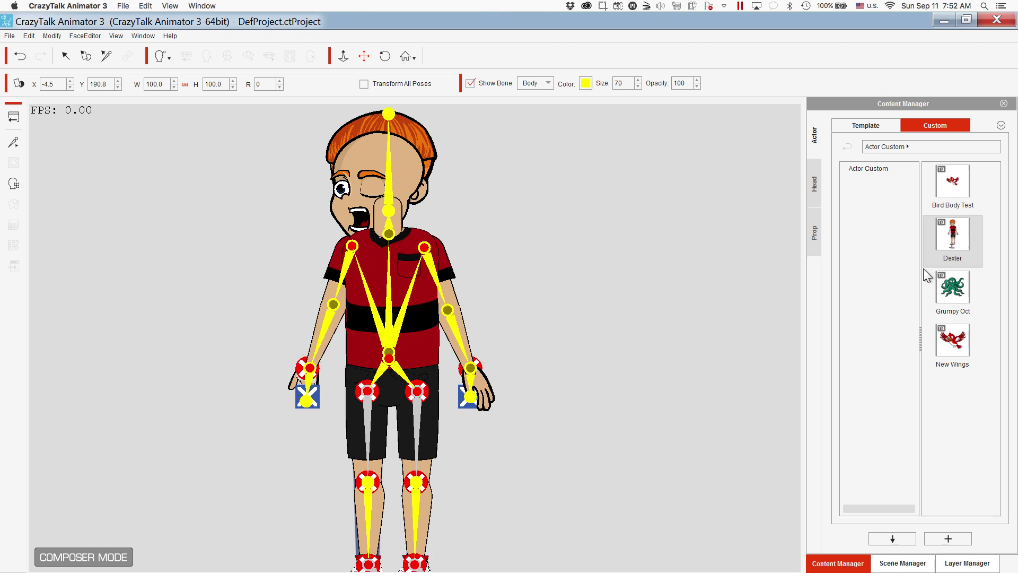
left_click(941, 222)
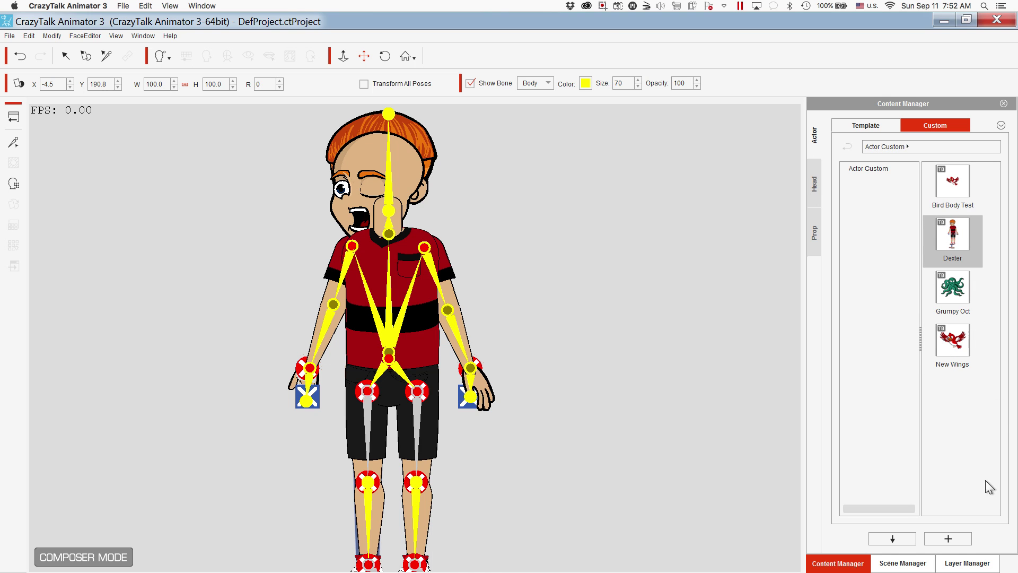
left_click(960, 538)
left_click(507, 329)
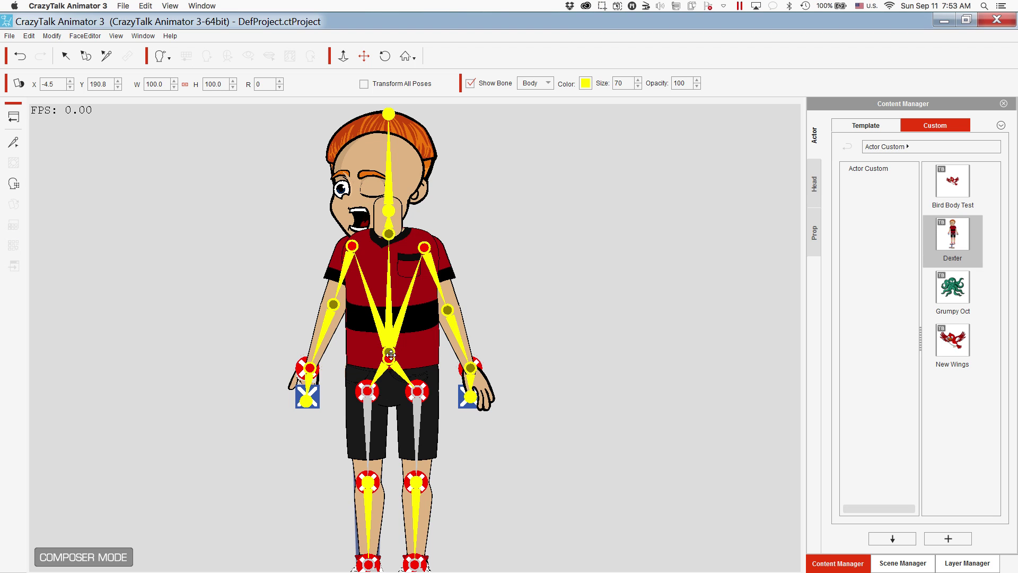
Return to the layer list and examine the whole character, including the leftover template leg and foot parts.
left_click(975, 565)
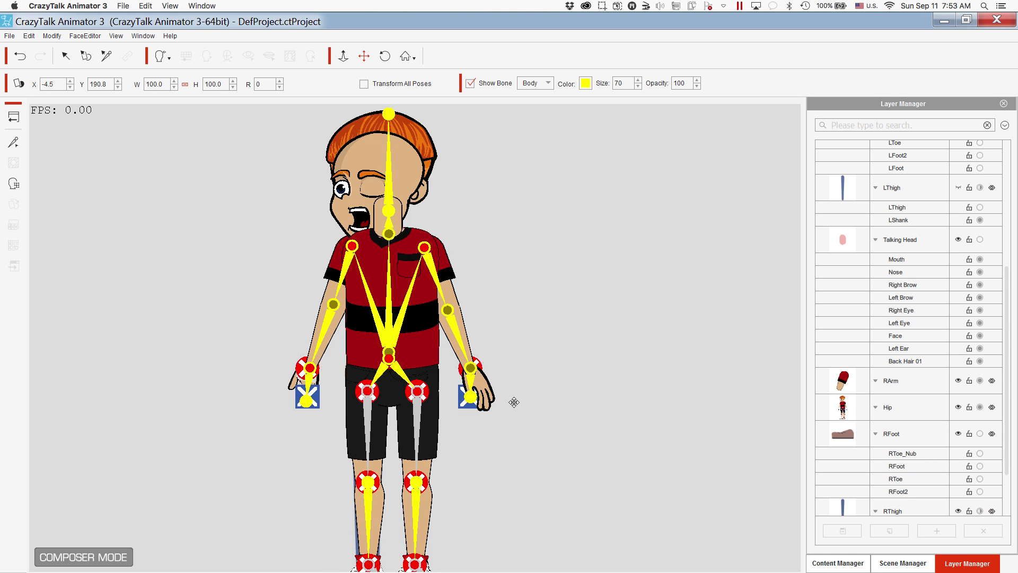
scroll(514, 402, "down", 4)
scroll(492, 516, "down", 1)
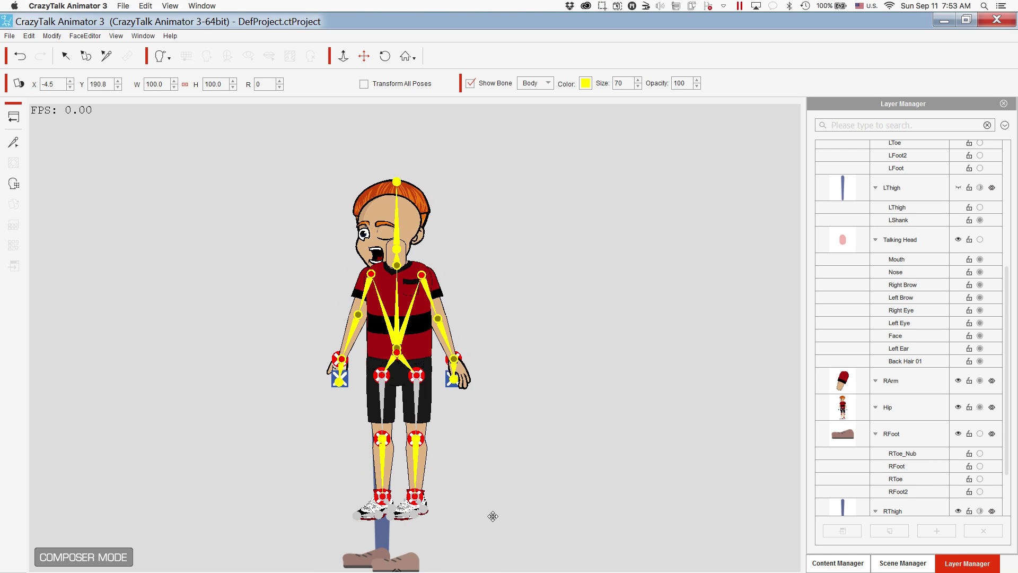
scroll(492, 516, "up", 5)
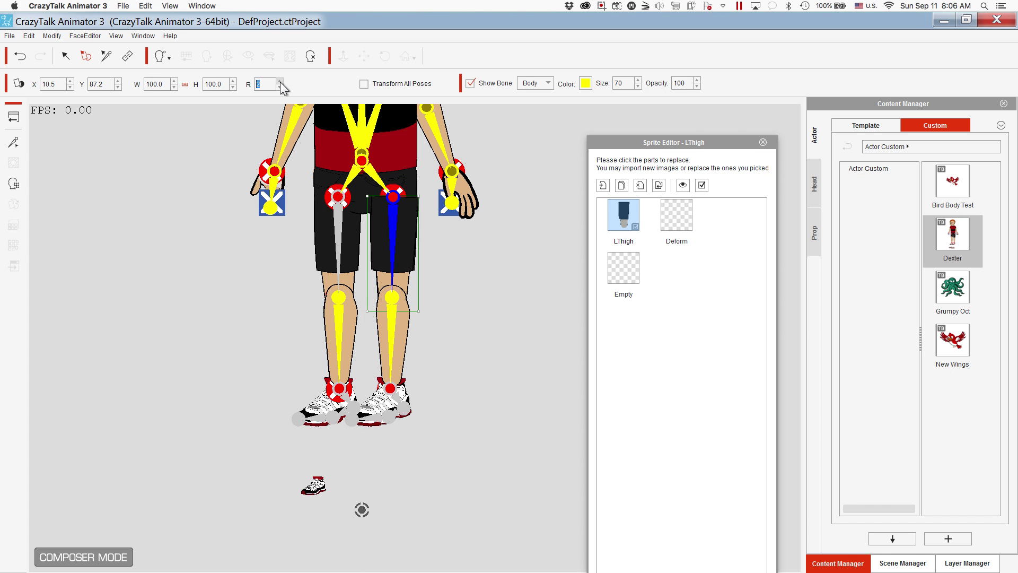
Reset the left thigh sprite's rotation to 0 and place it at about X 10.7, Y 87.1 over the left hip.
left_click(280, 87)
left_click_drag(375, 248, 398, 256)
left_click(659, 185)
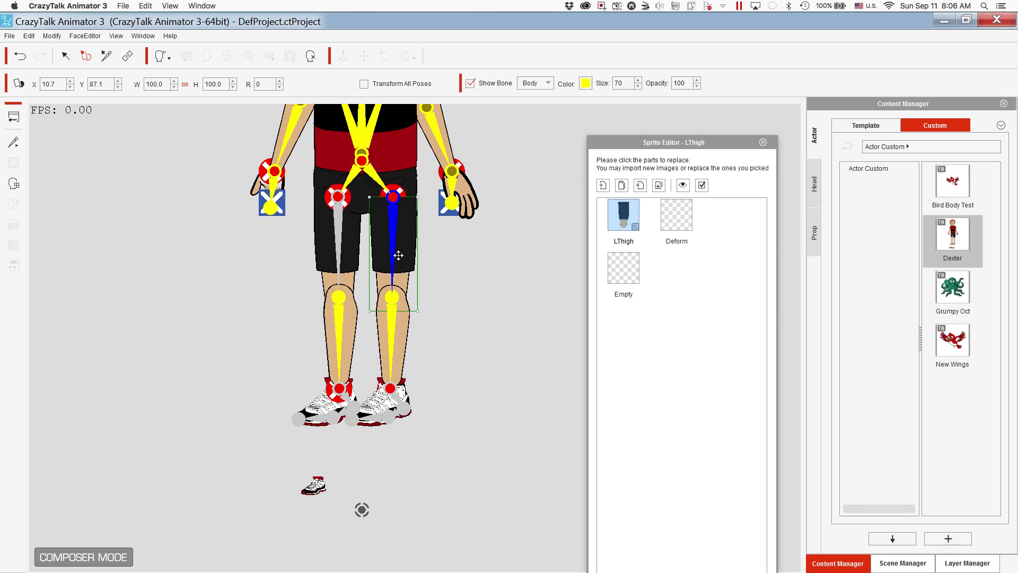
Try to move the skeleton's root point up to about X 1.3, Y 18.1 in bone editing, and undo the move.
left_click(341, 393)
left_click(361, 510)
left_click(107, 56)
left_click_drag(362, 510, 366, 458)
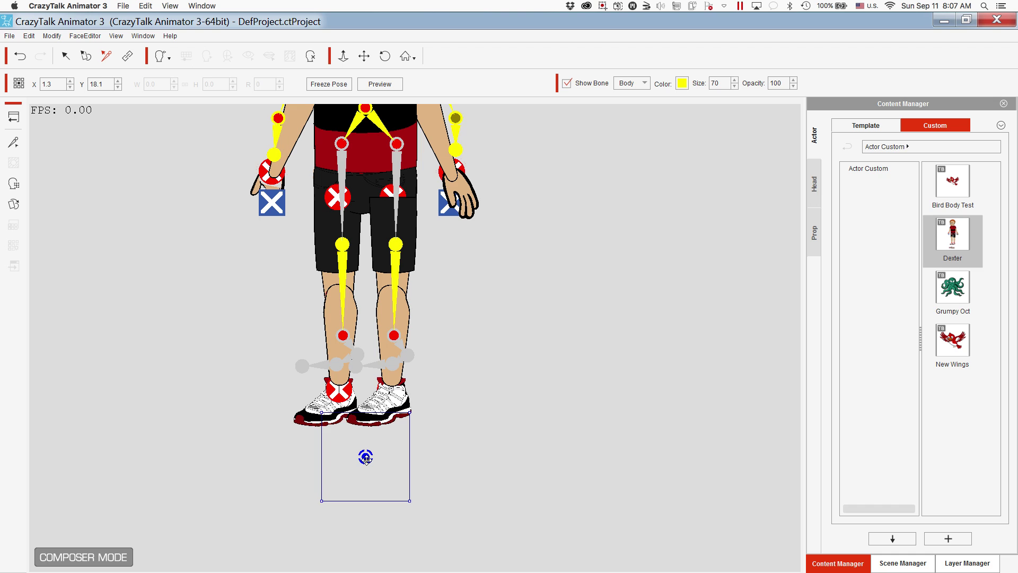
key("super+z")
left_click(454, 392)
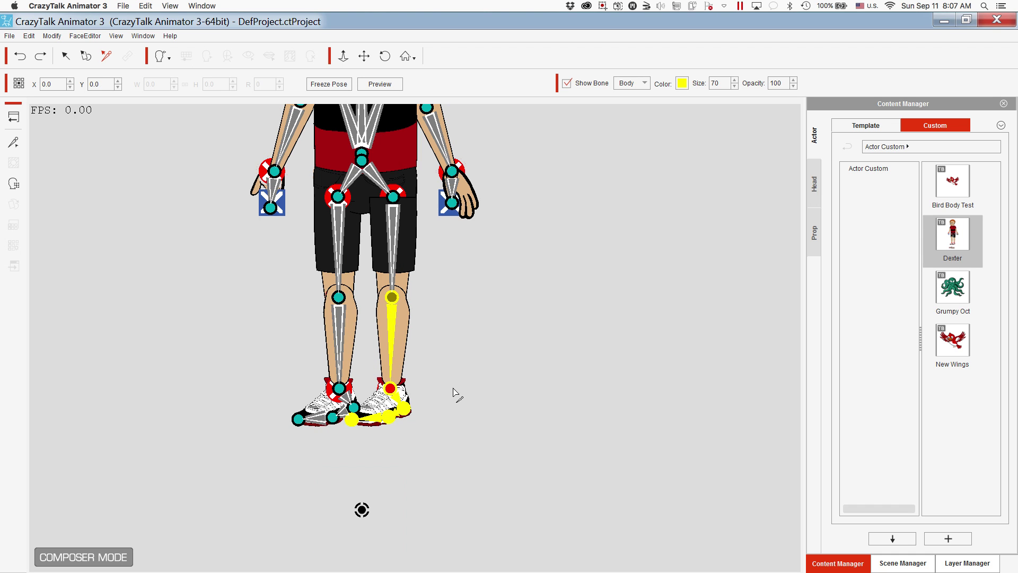
key("super+z")
Adjust the end joints of the hand bones so they sit over the character's hands.
scroll(466, 297, "down", 5)
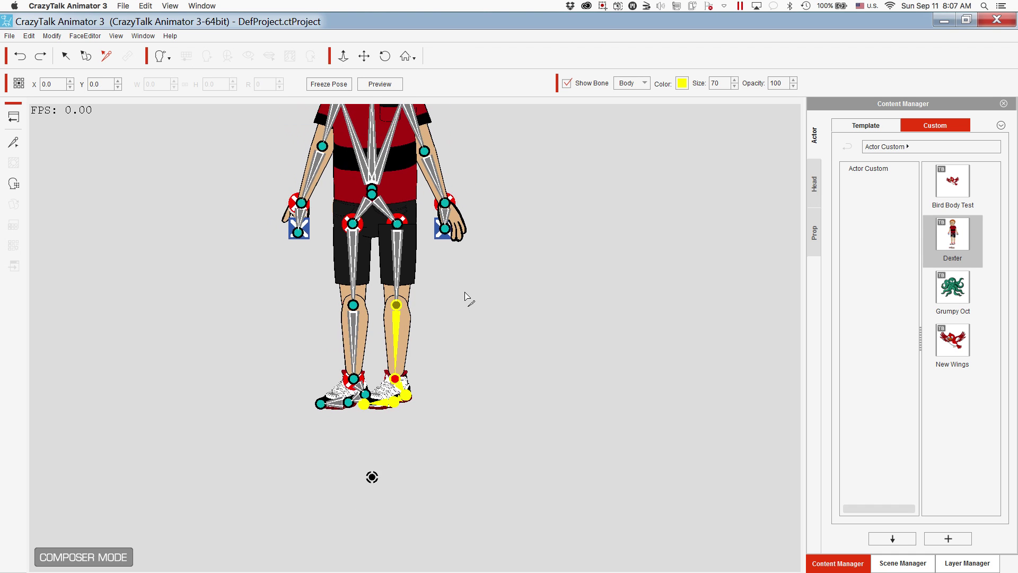
scroll(466, 298, "down", 5)
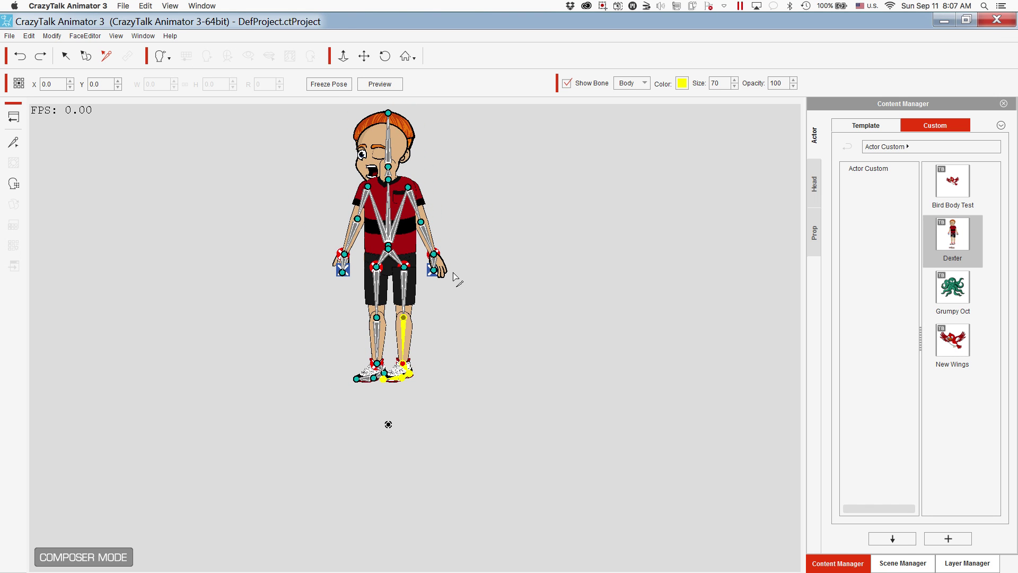
left_click(435, 271)
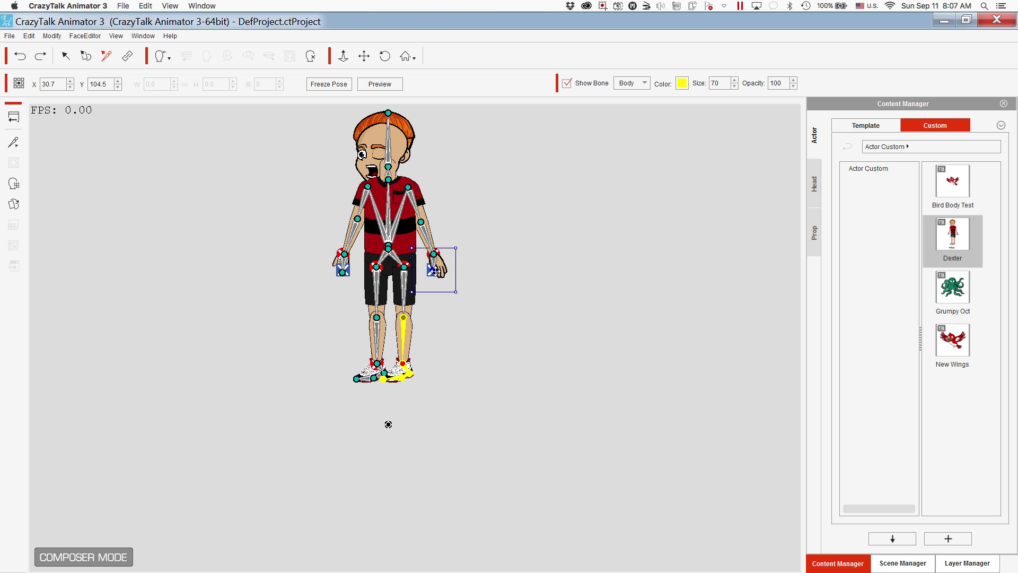
left_click_drag(437, 271, 441, 271)
left_click(342, 274)
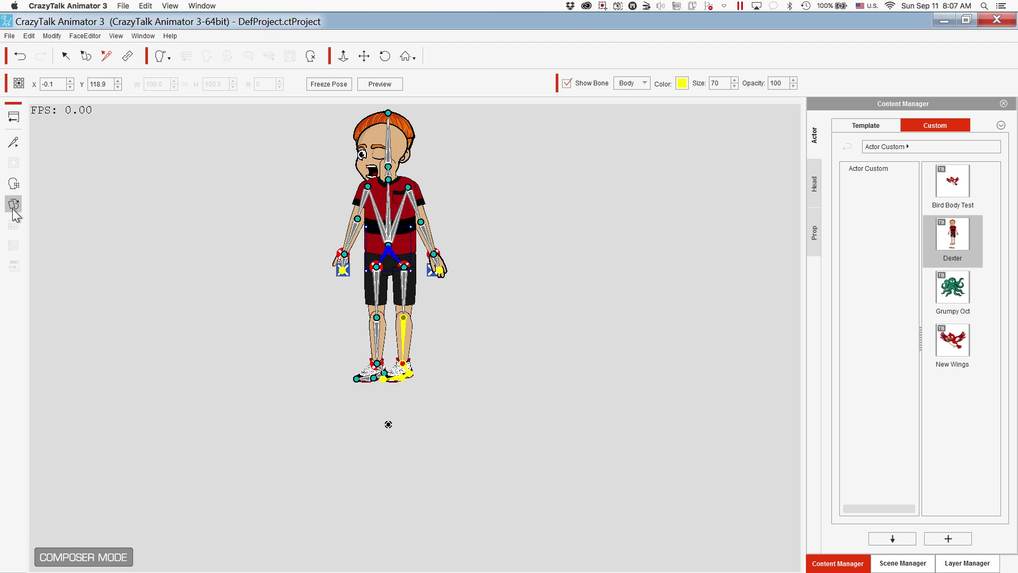
Replace the hip's template sprite with the Lower T file from the Dexter Folder and place it at about X 1.7, Y 112.4.
double_click(428, 228)
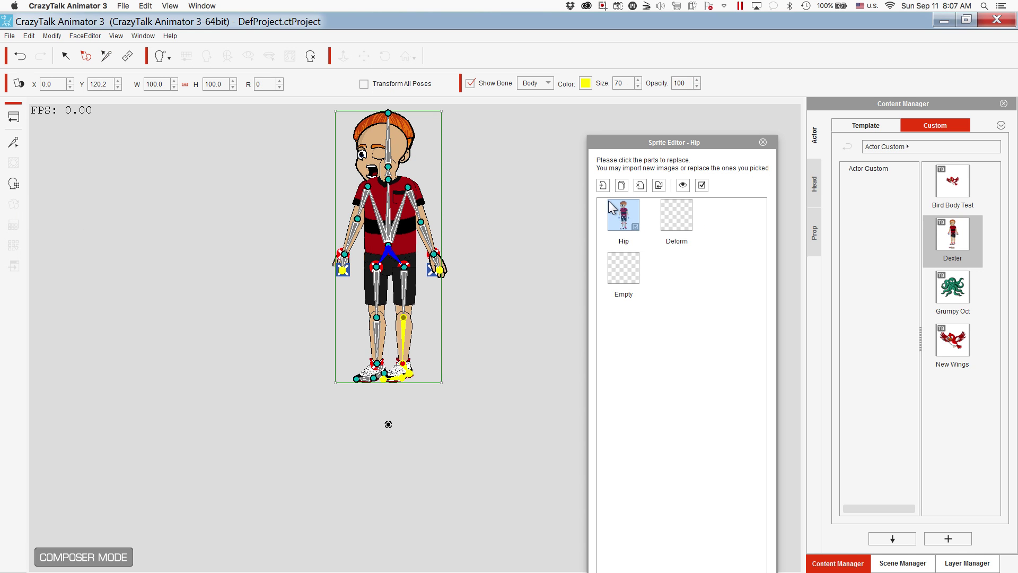
left_click(617, 208)
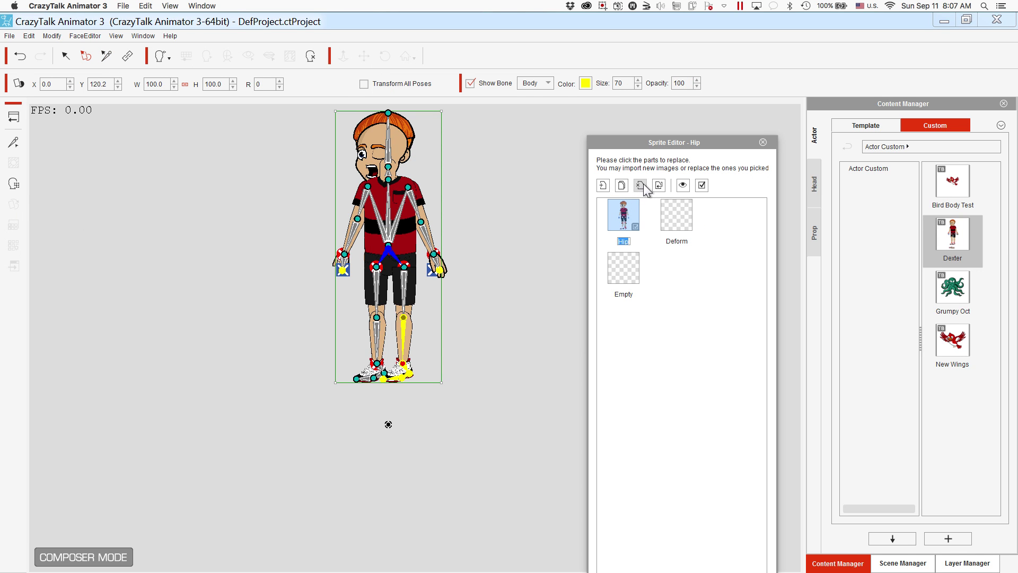
left_click(642, 185)
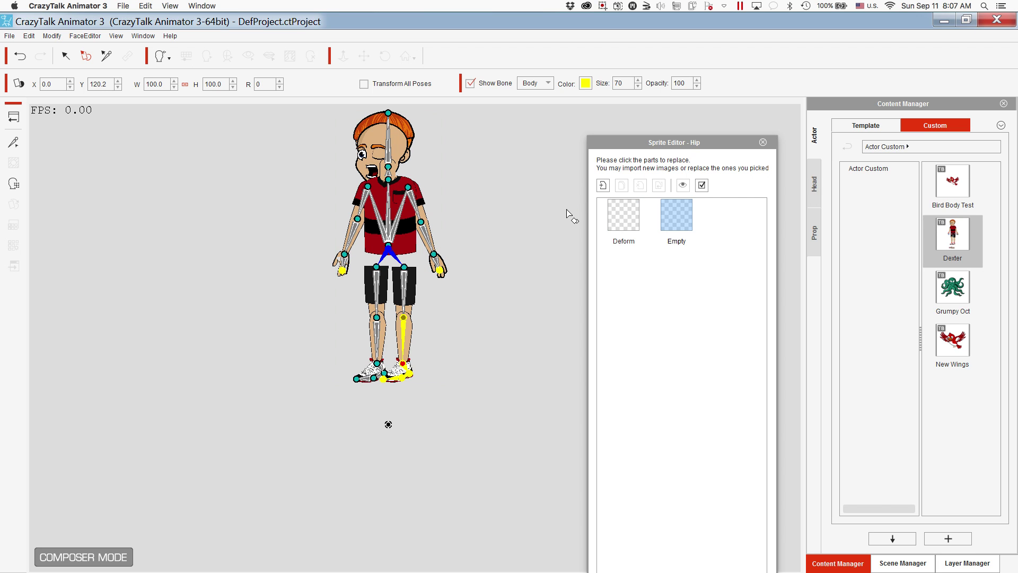
left_click(602, 184)
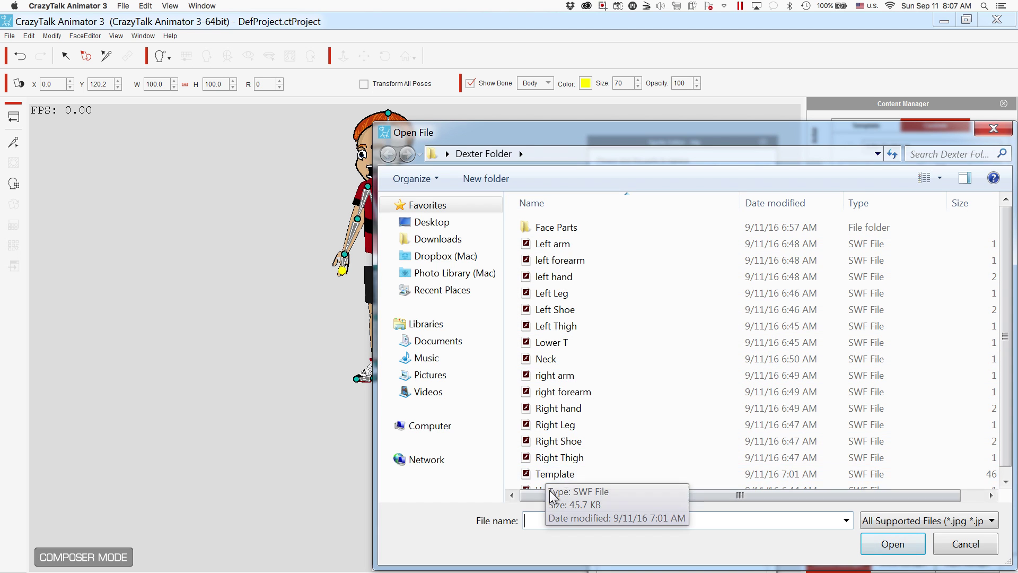
left_click(541, 409)
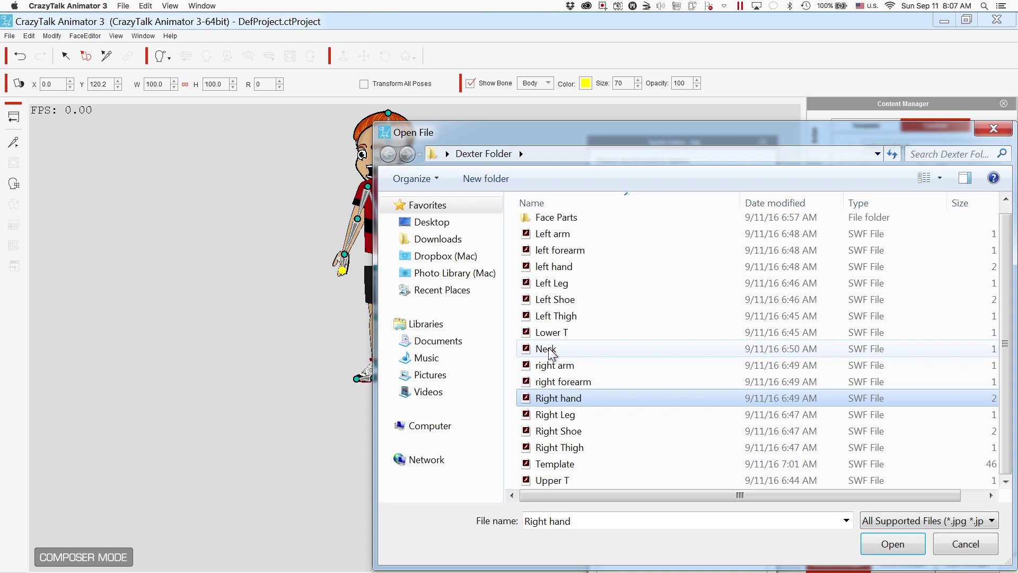
double_click(549, 335)
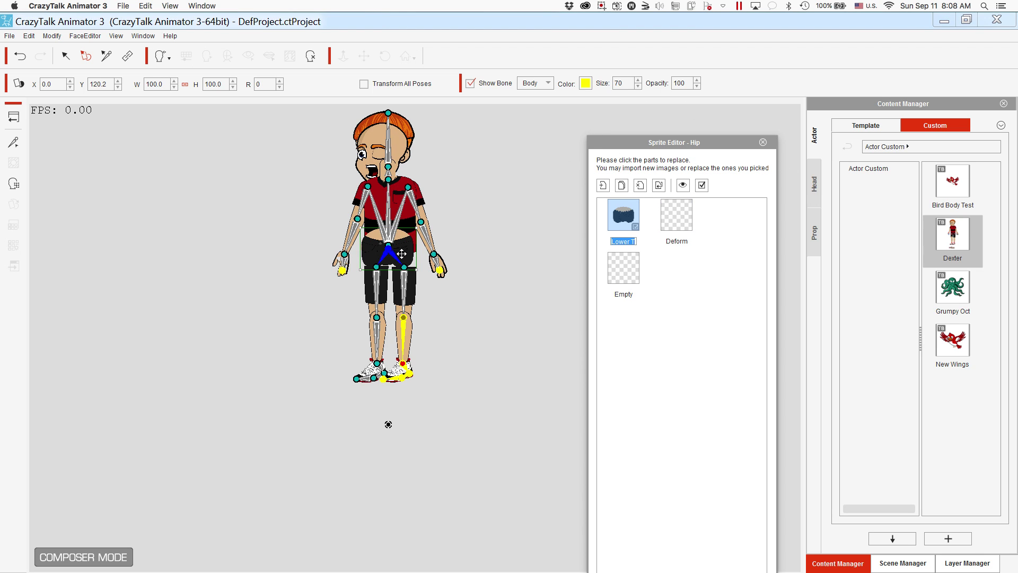
left_click_drag(402, 253, 405, 261)
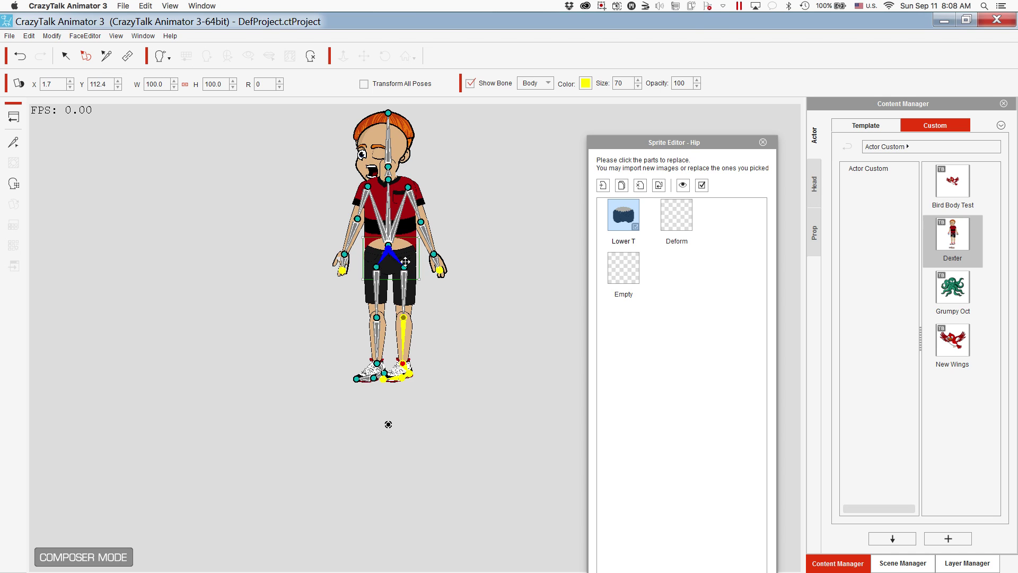
left_click(762, 142)
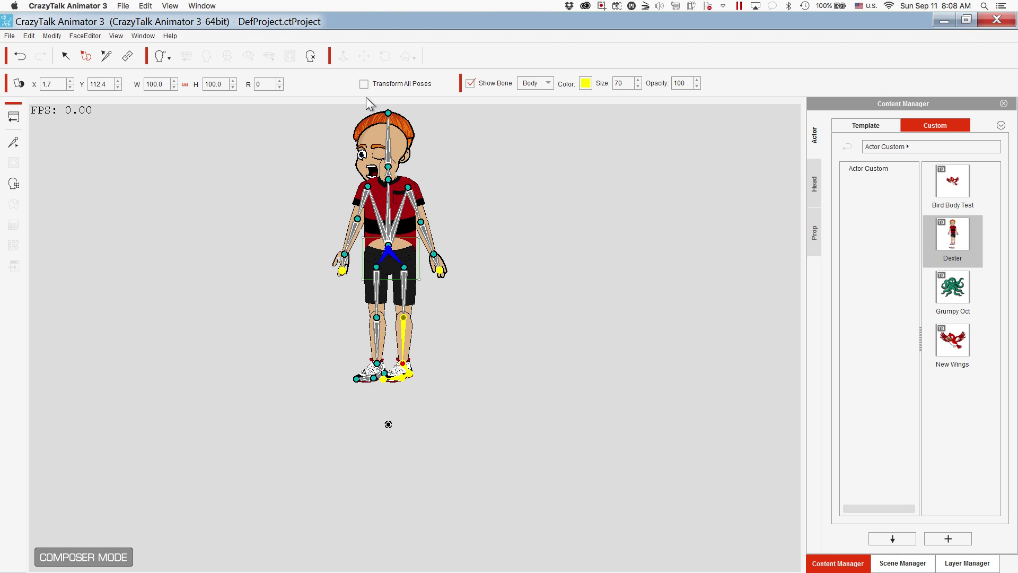
Lower the hip's Lower T sprite slightly to about Y 111.3 and close the sprite editor.
left_click(363, 59)
scroll(487, 205, "up", 3)
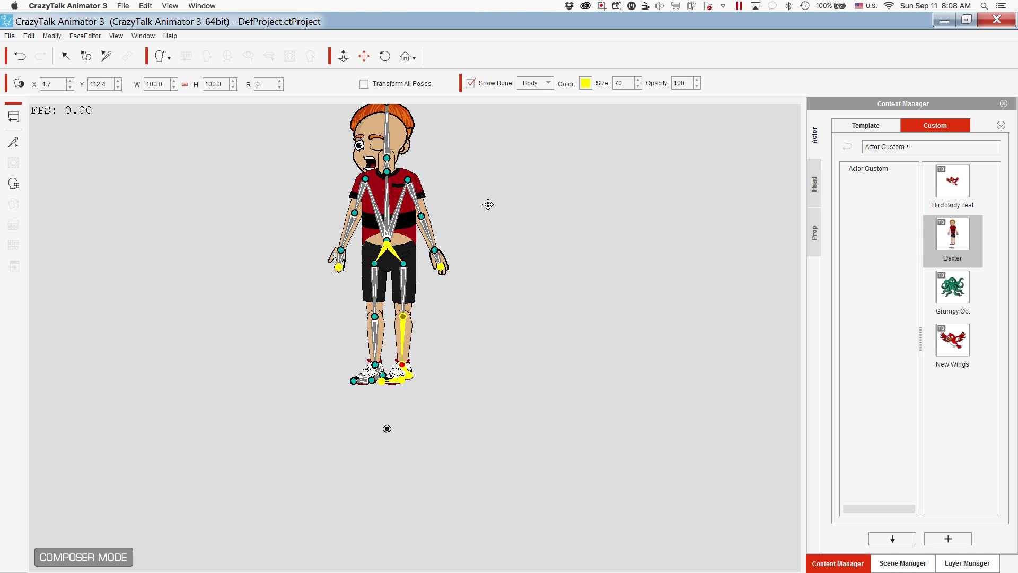
scroll(488, 205, "up", 5)
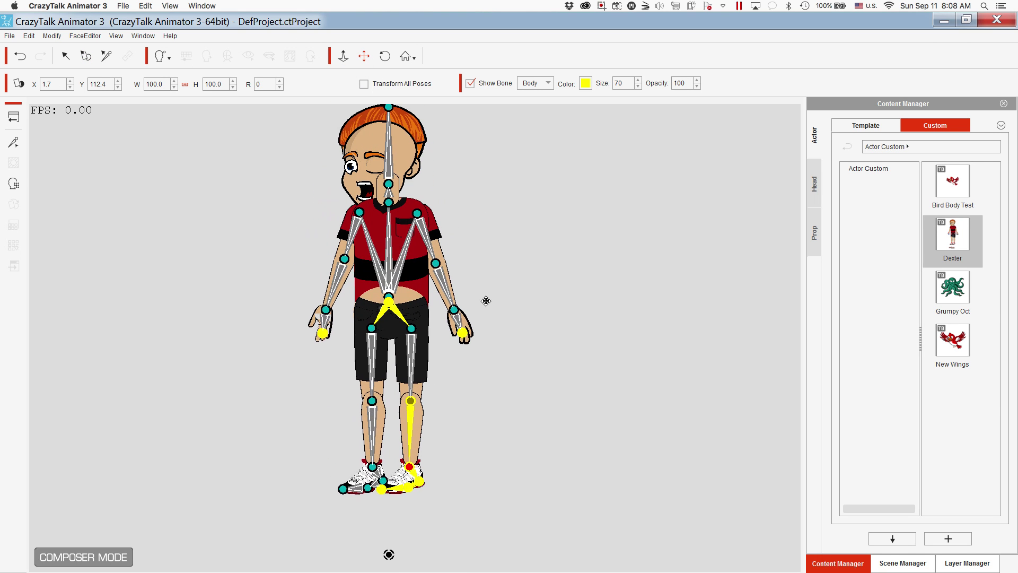
scroll(486, 301, "up", 2)
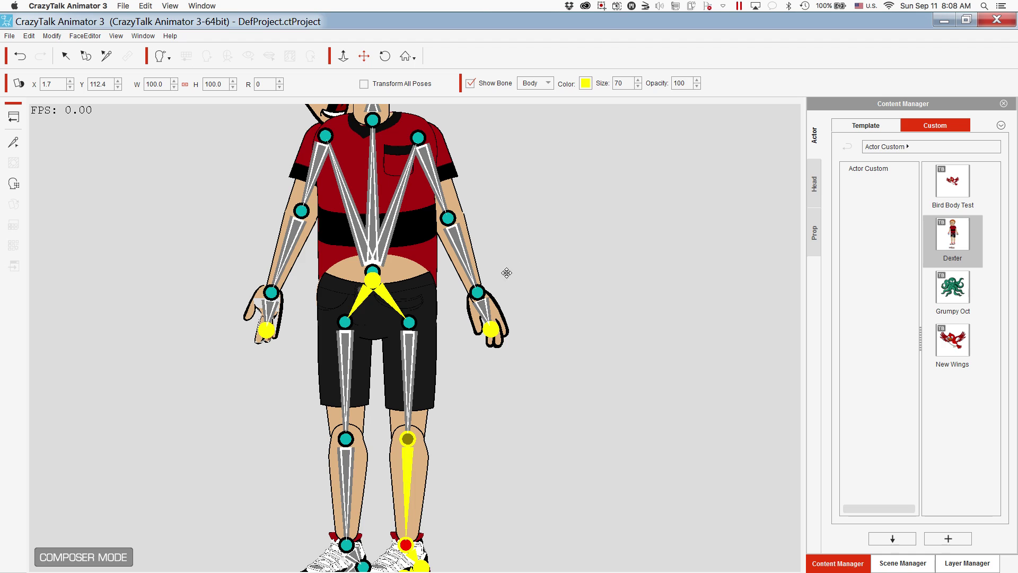
left_click(408, 283)
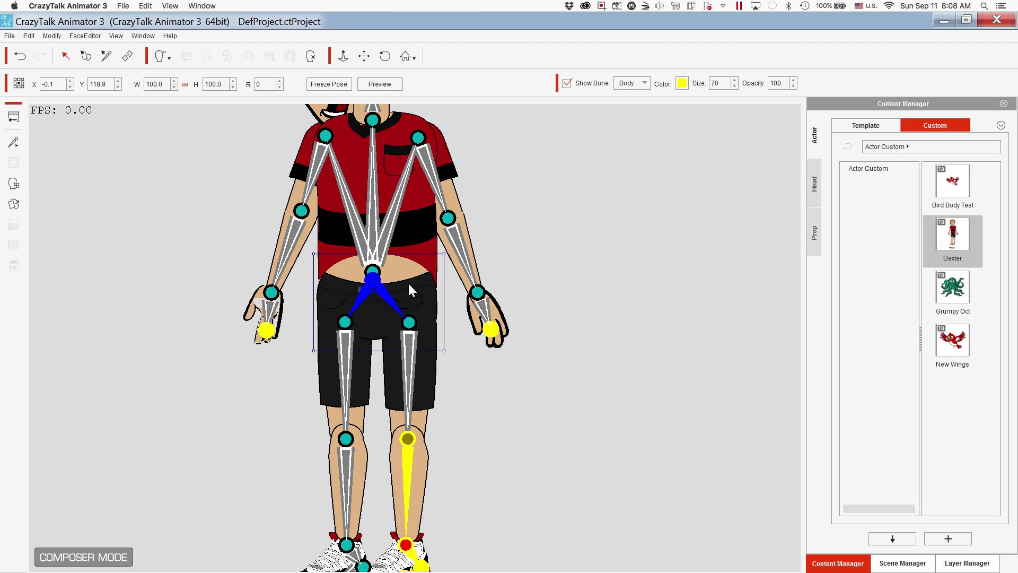
left_click(14, 205)
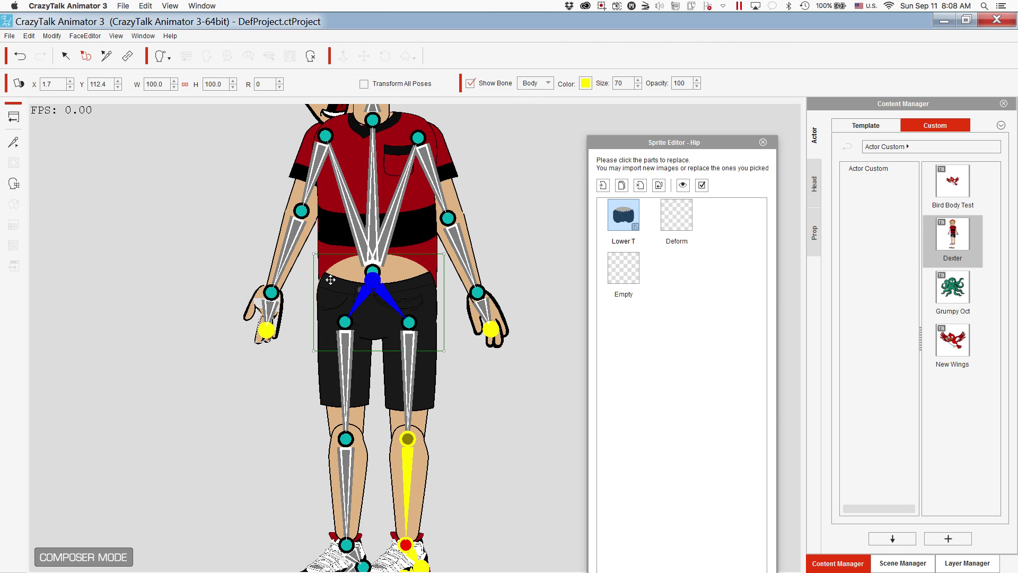
left_click_drag(331, 280, 330, 285)
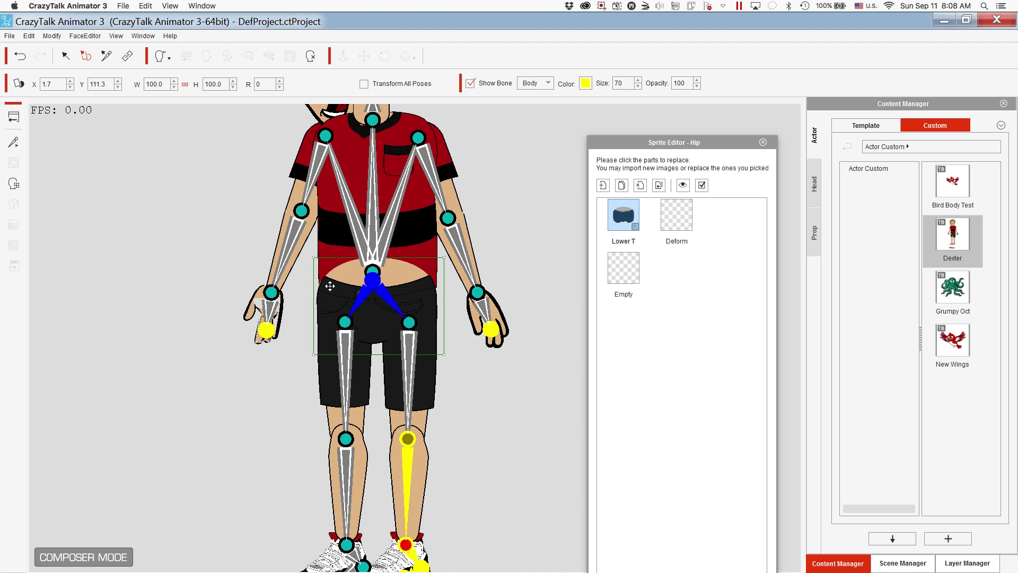
left_click(763, 142)
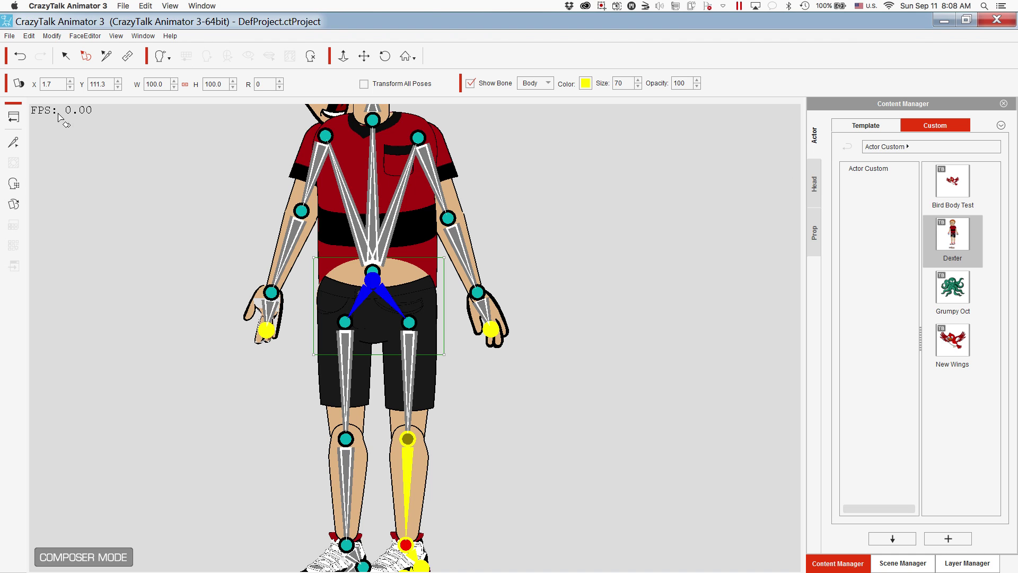
left_click(66, 57)
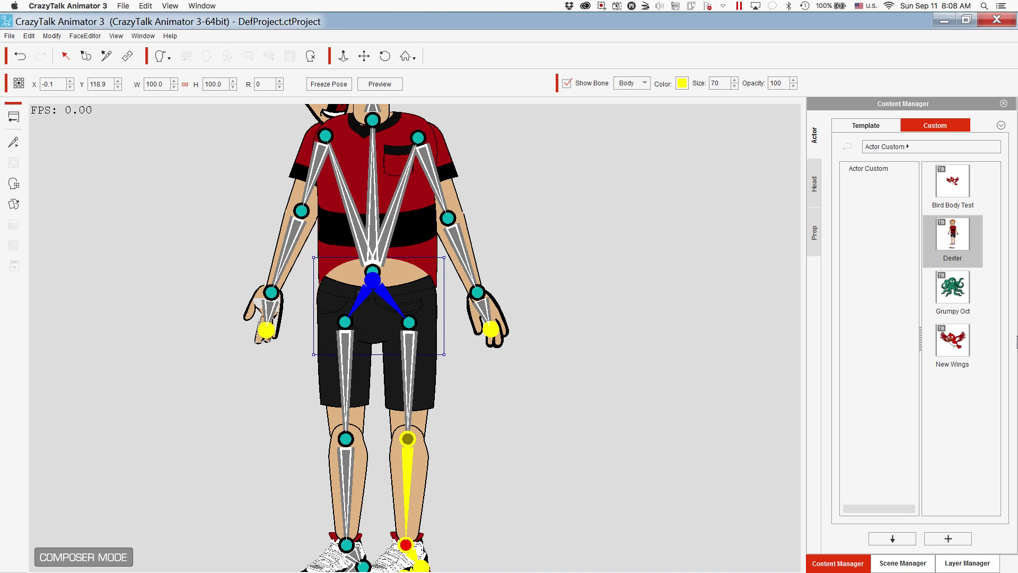
Save the character to the custom actor library, overwriting the Dexter entry.
left_click(964, 243)
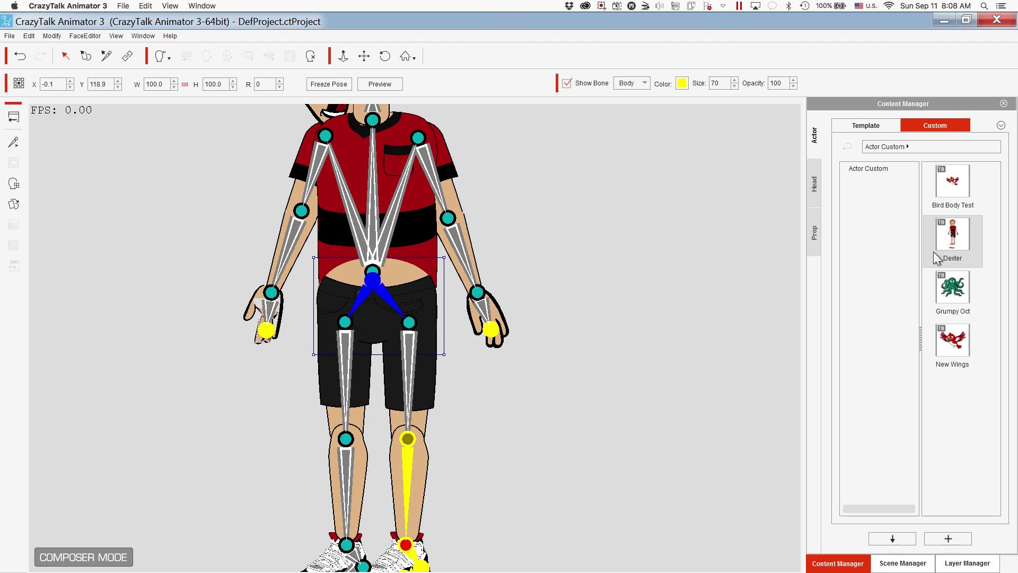
left_click(948, 539)
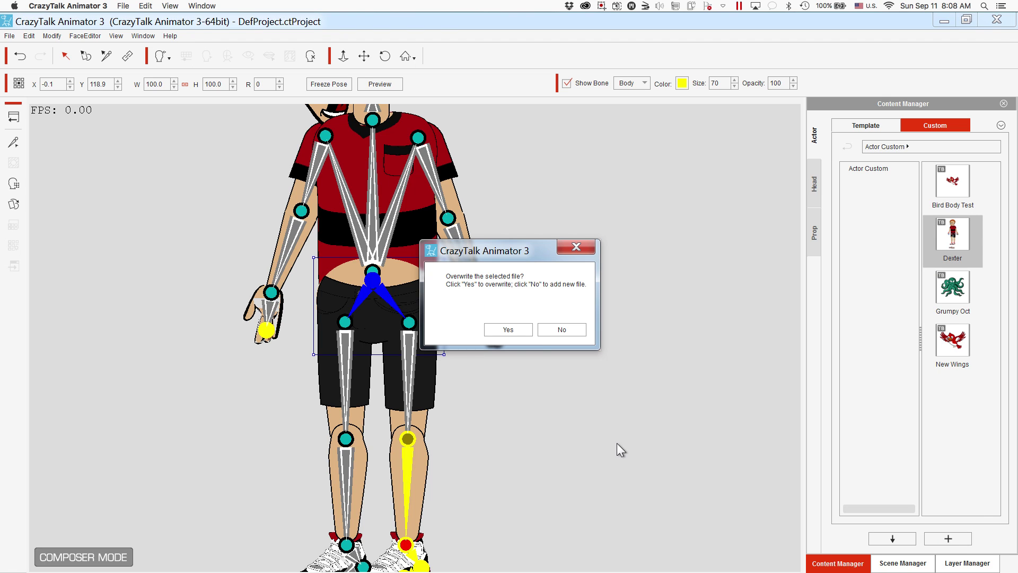
left_click(503, 330)
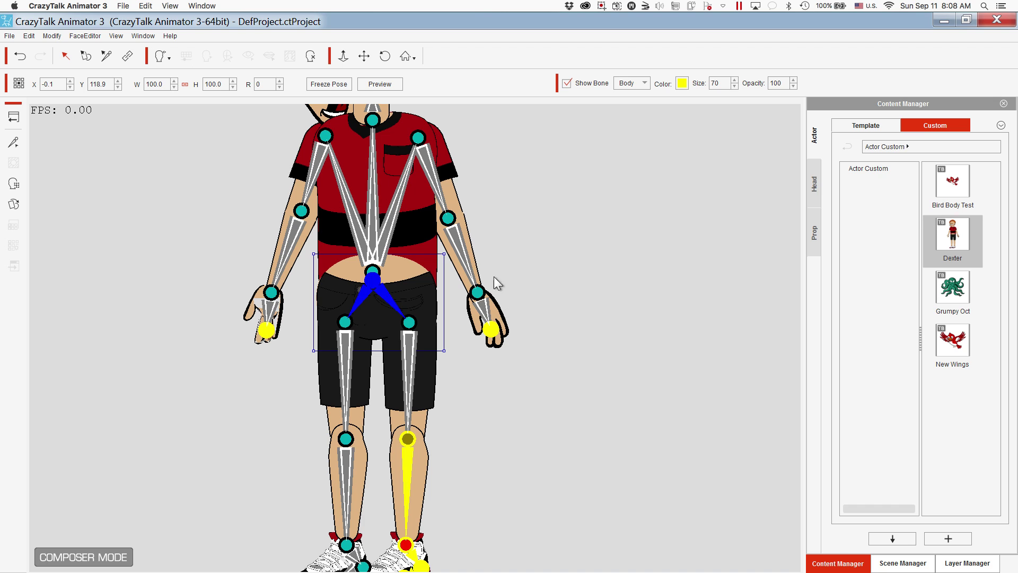
Bring the whole character into view and hide its bones.
left_click(364, 57)
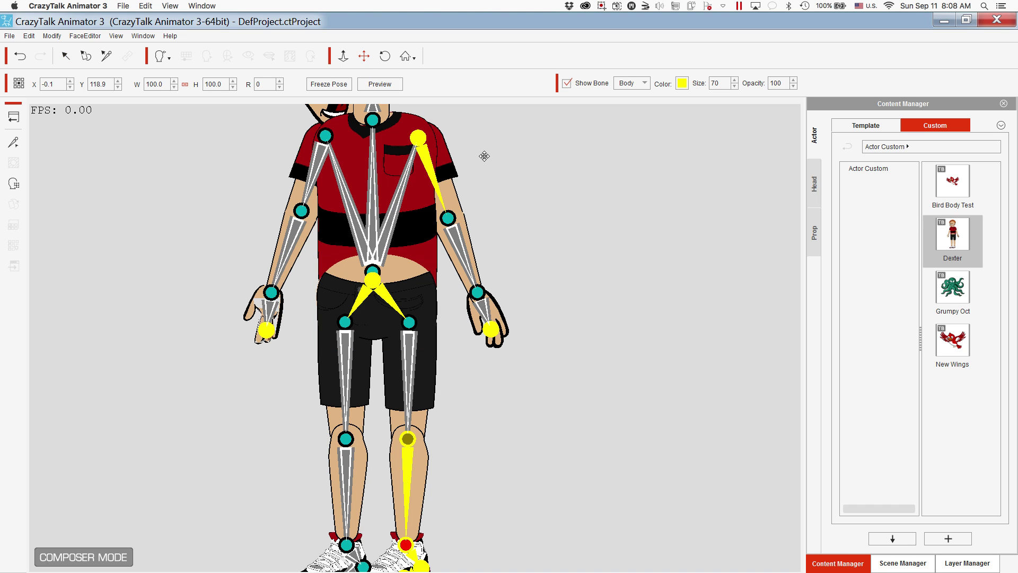
scroll(484, 156, "down", 5)
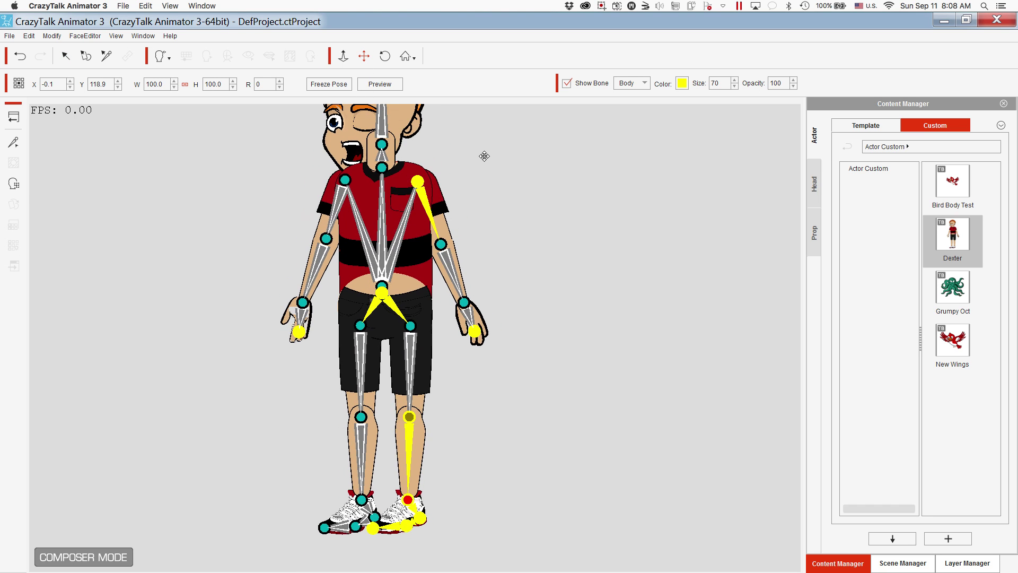
scroll(484, 156, "down", 2)
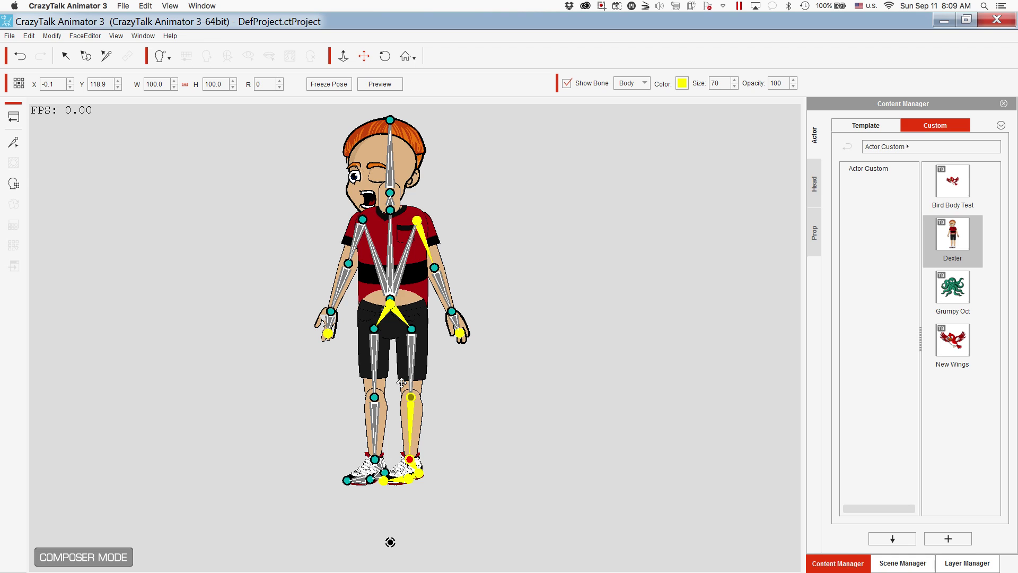
left_click(567, 83)
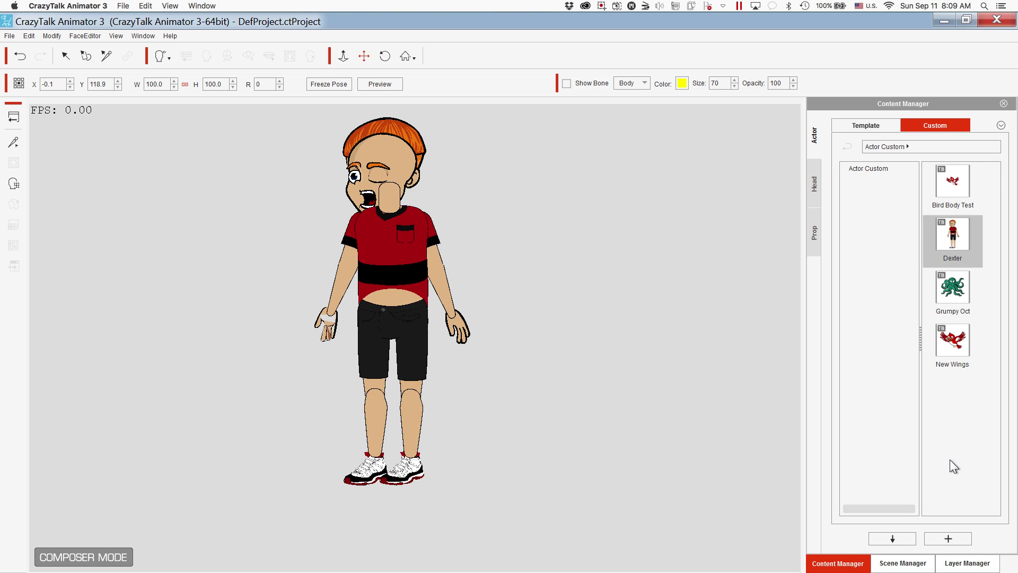
Open the character's layer list and examine the stacking order of the head, neck, hand and other body part layers.
left_click(941, 560)
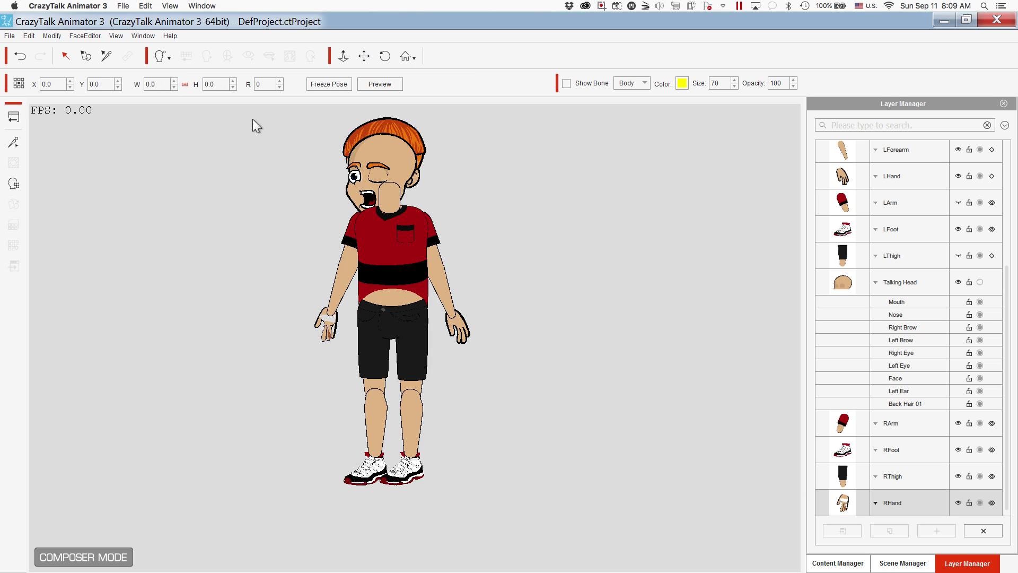
left_click(905, 294)
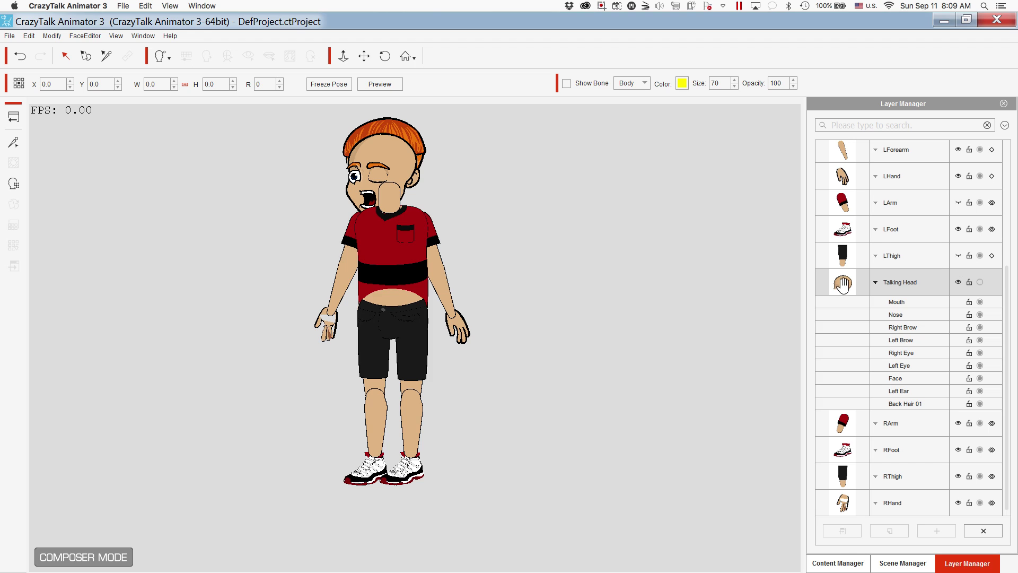
left_click(847, 282)
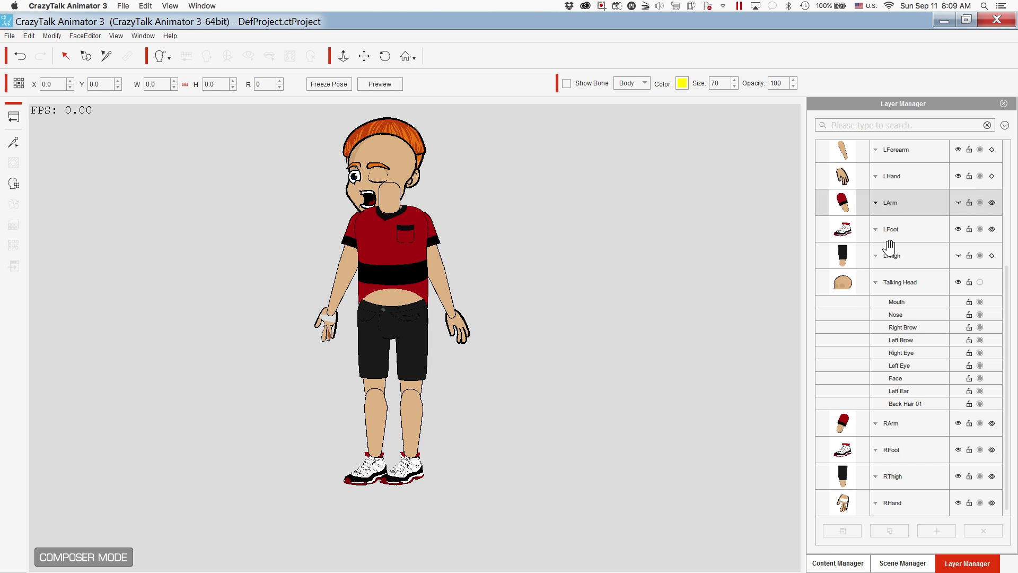
scroll(885, 247, "up", 4)
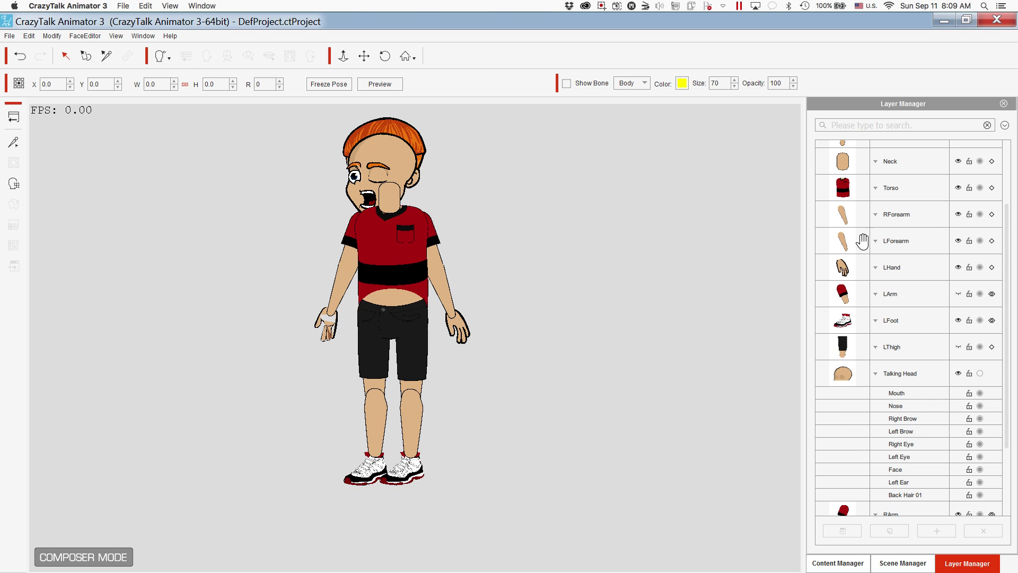
left_click(846, 163)
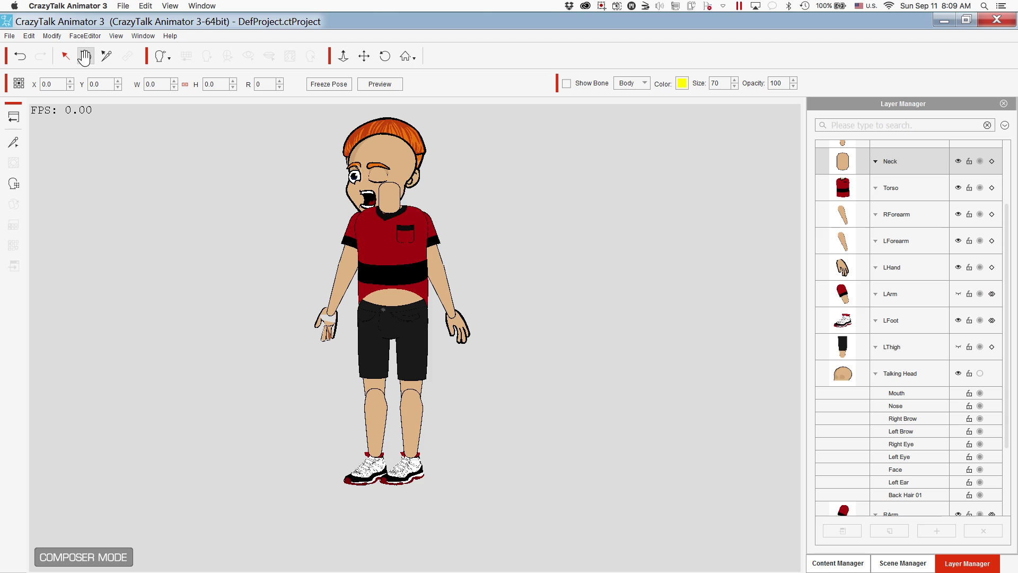
left_click(841, 371)
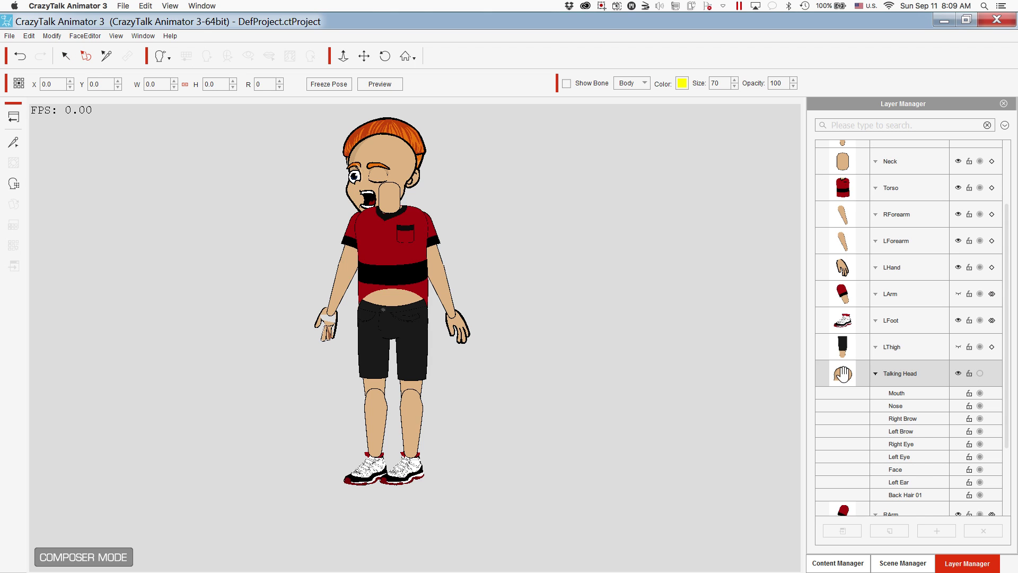
left_click(842, 268)
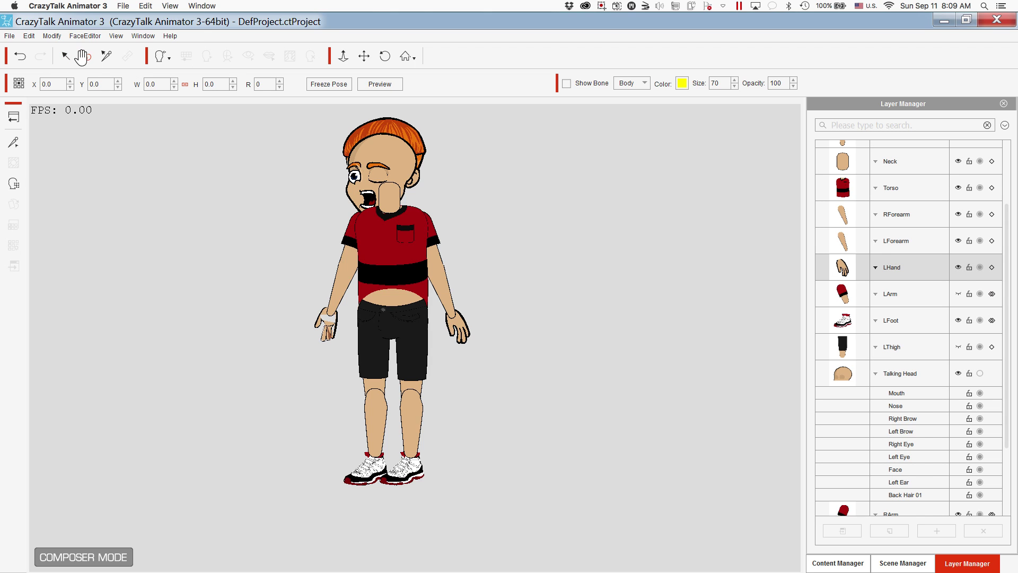
left_click(65, 56)
left_click(948, 133)
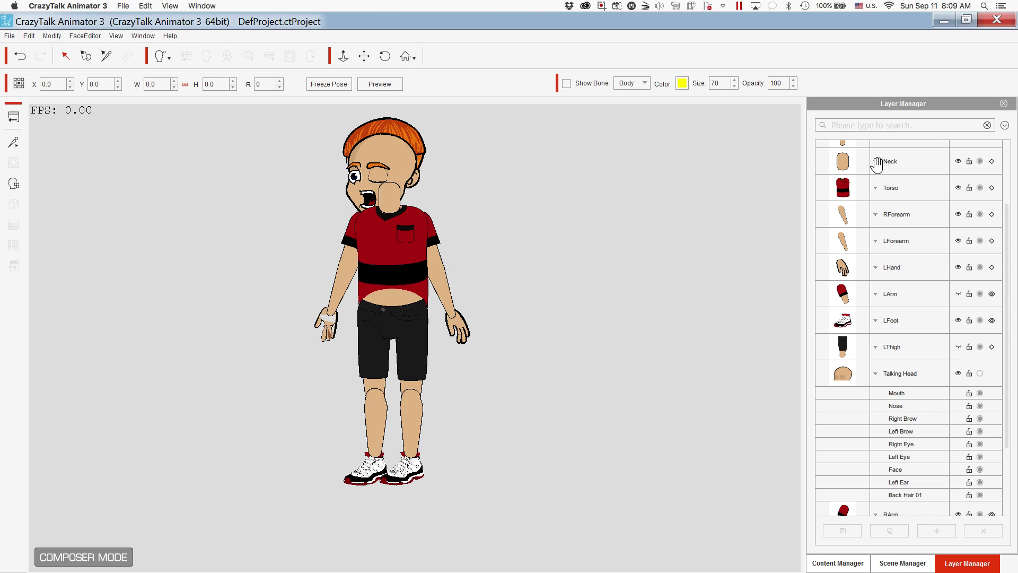
left_click(883, 314)
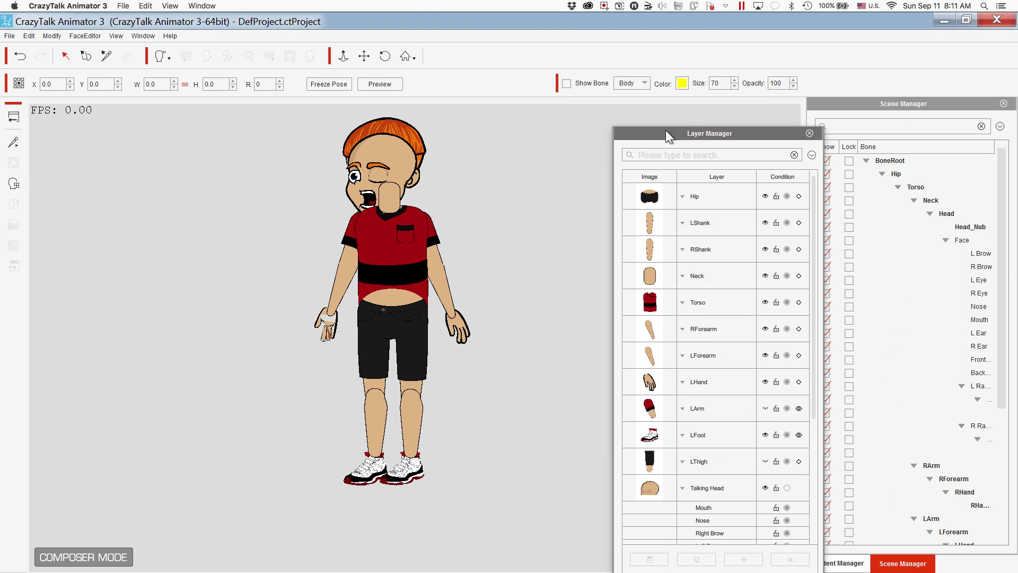
Place the floating Layer Manager beside the character and move the Hip layer directly below RShank.
left_click_drag(671, 132, 616, 114)
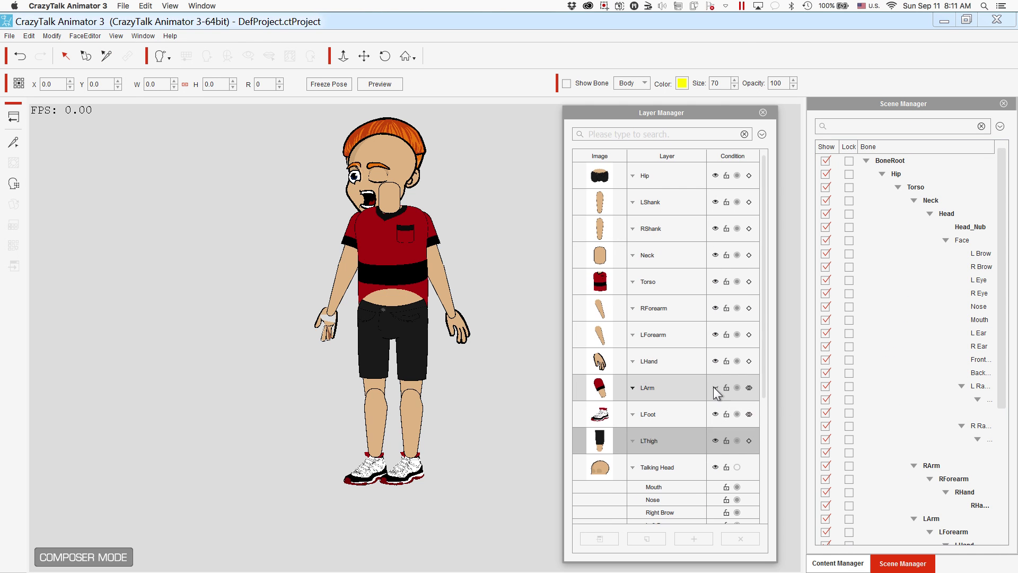
left_click_drag(593, 173, 594, 229)
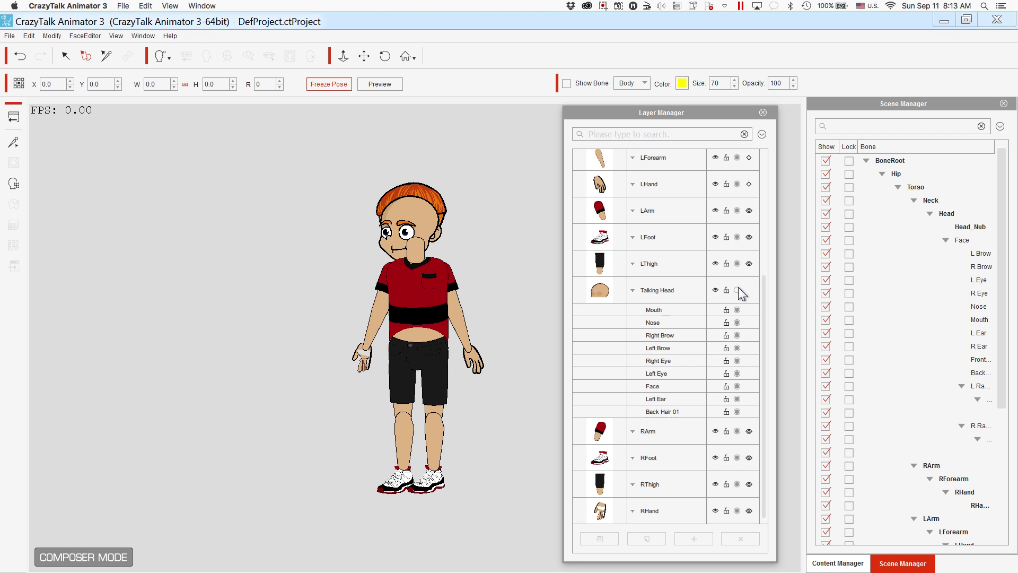
scroll(765, 231, "up", 2)
scroll(765, 230, "up", 3)
left_click(209, 207)
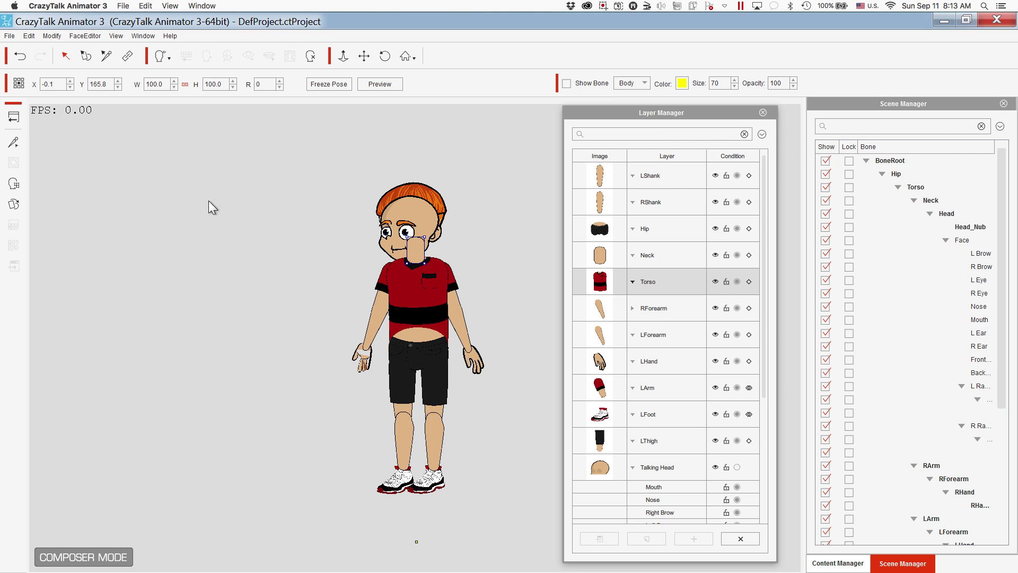
Show the character's bones and move the LArm layer up to directly below RShank.
left_click(567, 83)
left_click(439, 274)
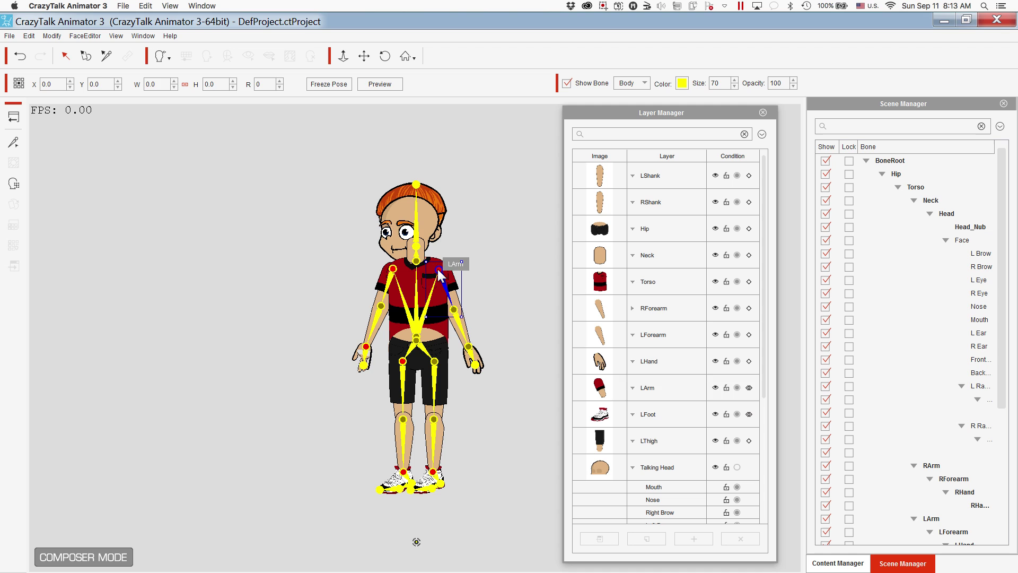
left_click_drag(576, 379, 593, 216)
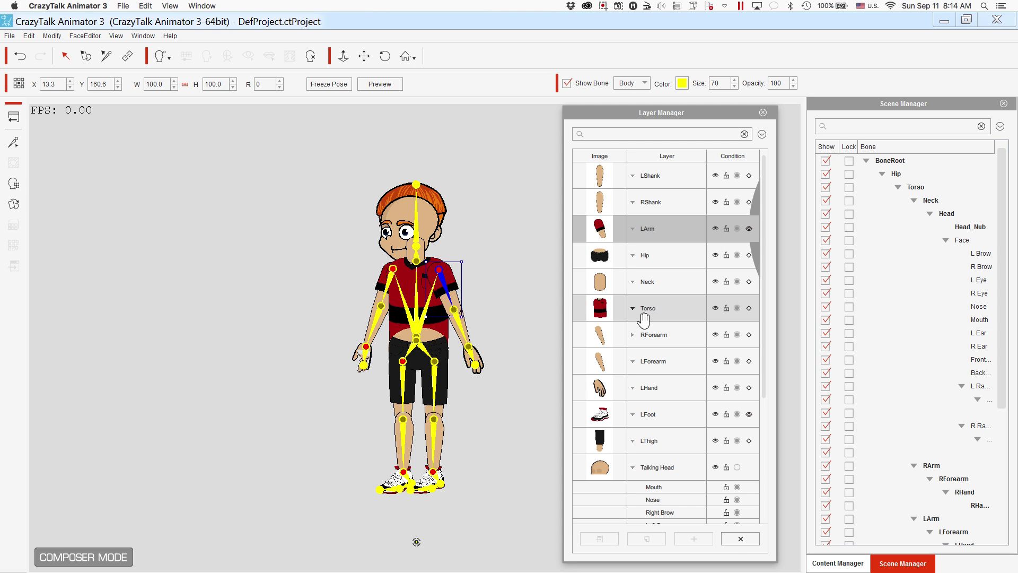
Move the Hip layer down to directly below the Torso layer.
left_click(600, 310)
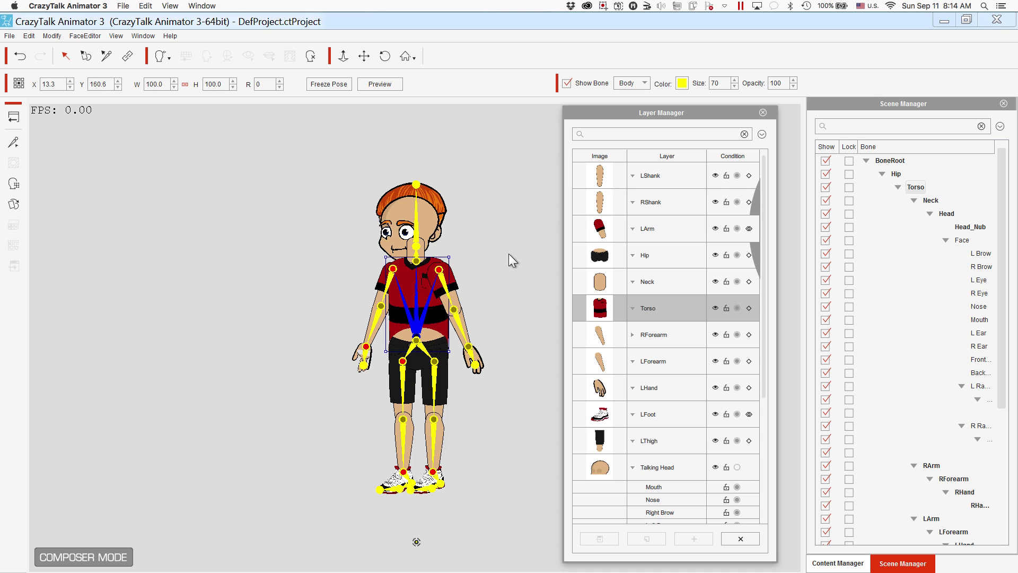
left_click(609, 260)
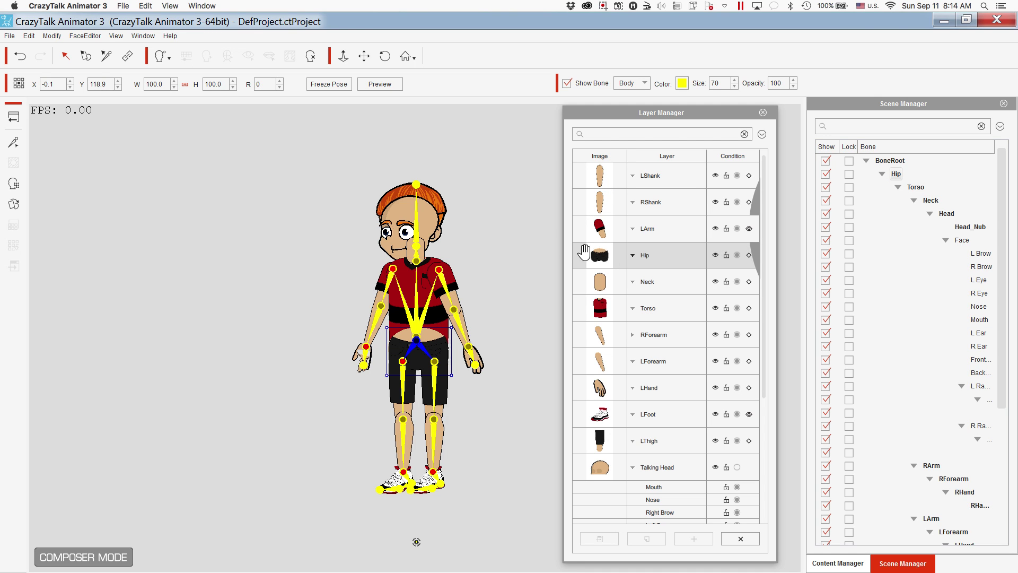
left_click_drag(582, 255, 586, 329)
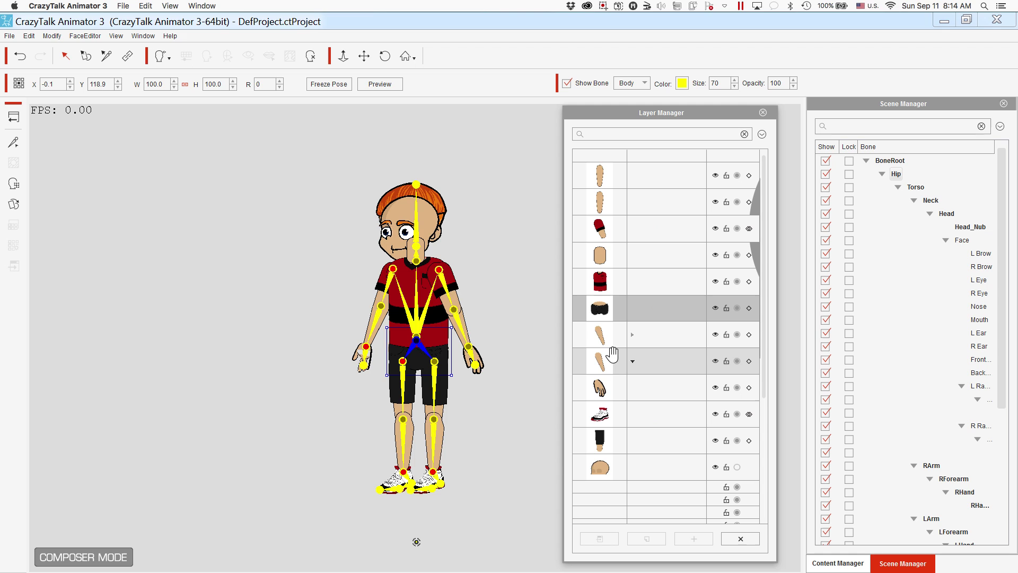
Move the LThigh layer directly below Hip and the RThigh layer directly below LThigh.
left_click(605, 438)
left_click_drag(605, 437, 610, 289)
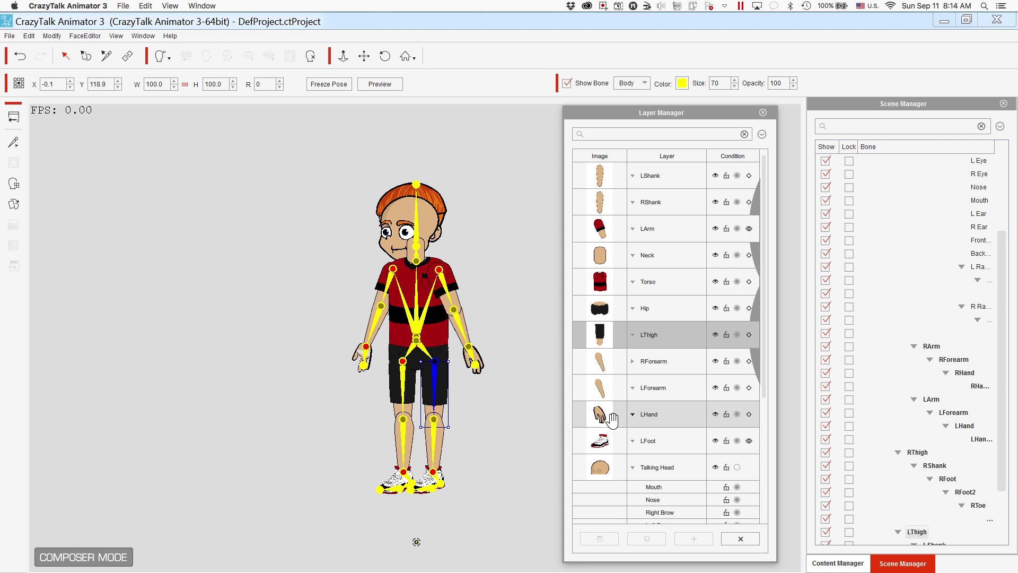
scroll(613, 420, "down", 1)
left_click(403, 383)
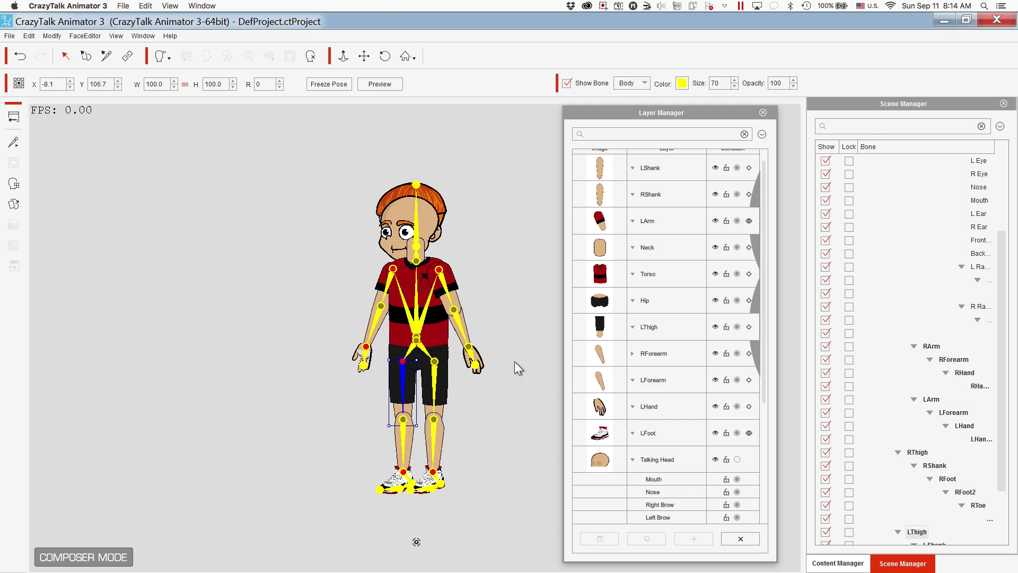
scroll(618, 224, "down", 6)
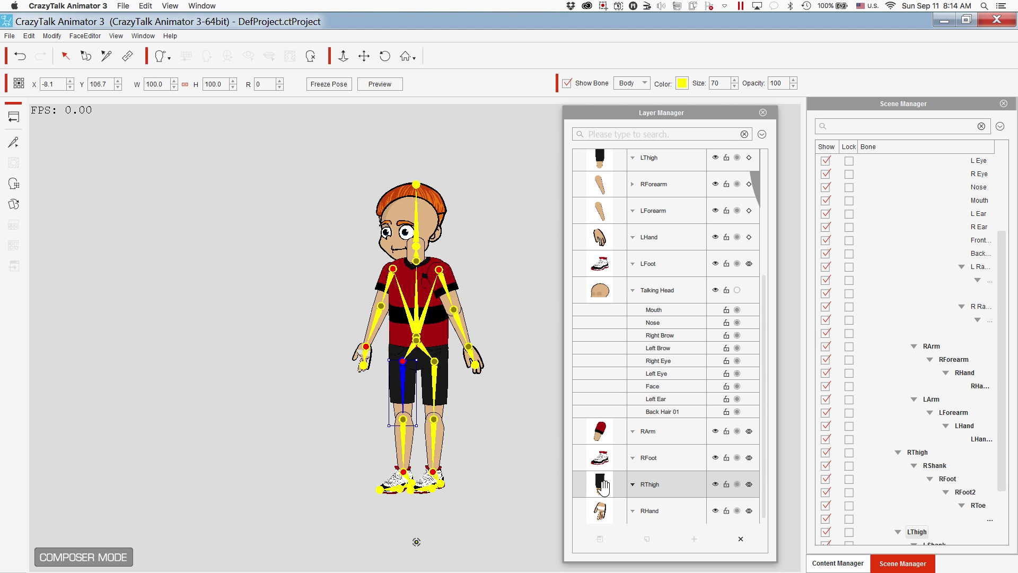
left_click_drag(601, 484, 599, 185)
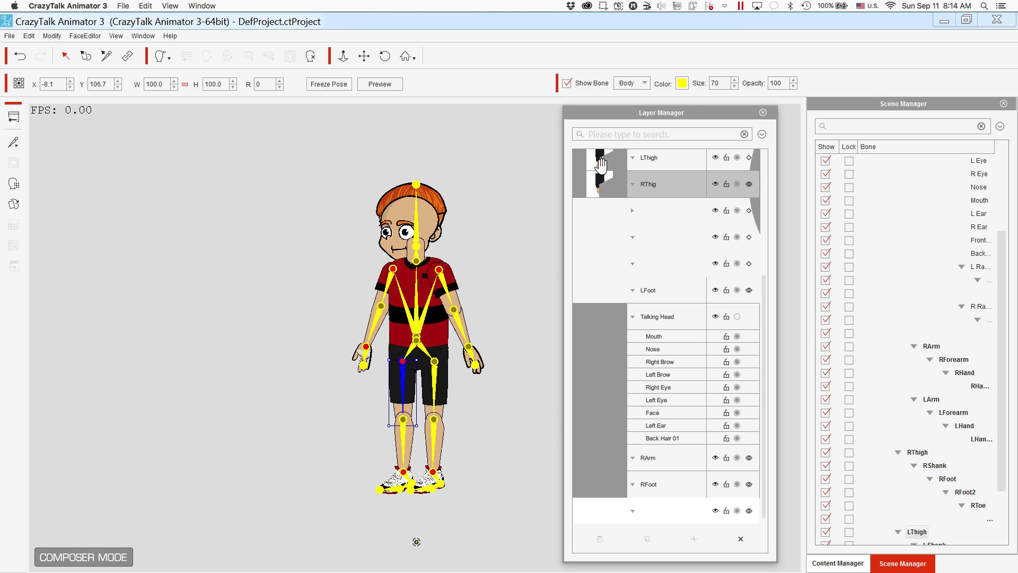
Move the LShank and RShank layers below RThigh, with RShank above LShank.
left_click(438, 429)
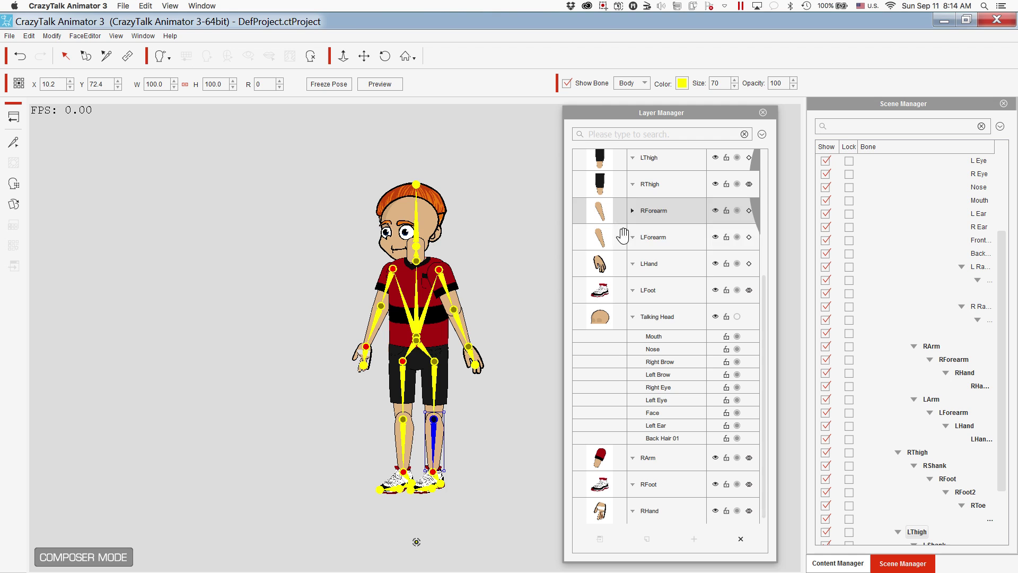
scroll(615, 381, "up", 5)
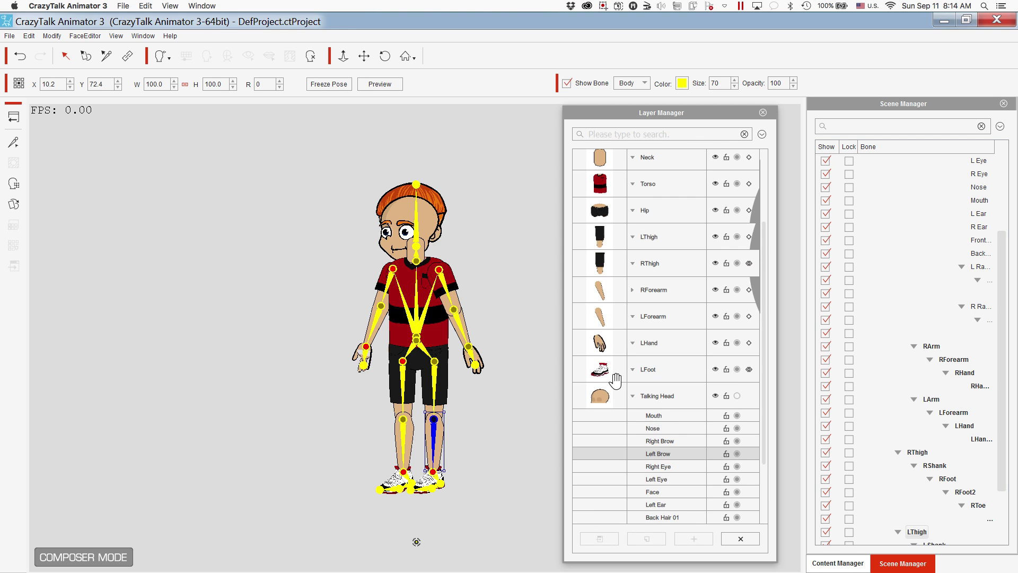
scroll(615, 381, "up", 1)
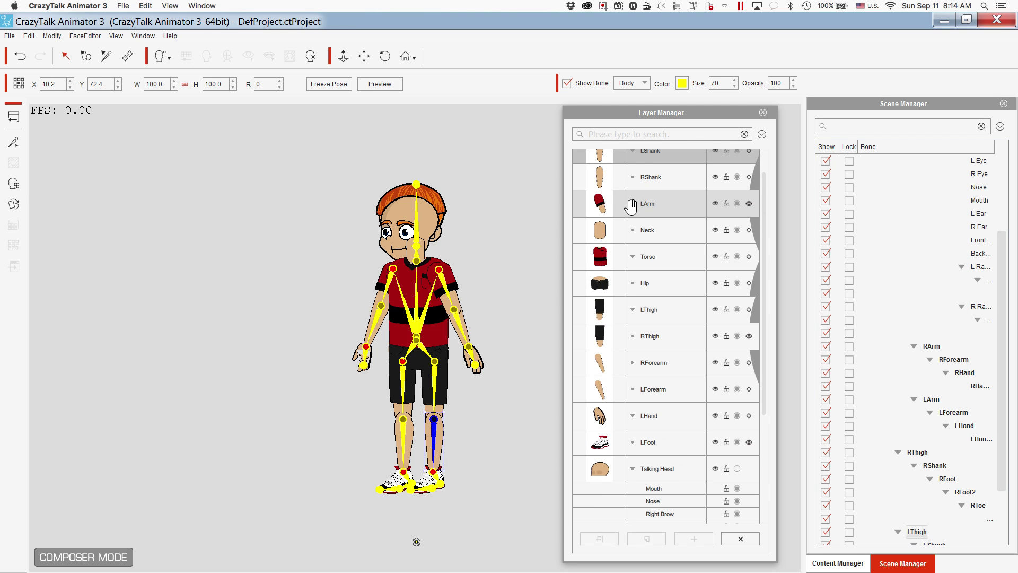
mouse_move(615, 155)
left_mouse_down()
mouse_move(638, 318)
mouse_move(631, 369)
left_mouse_up()
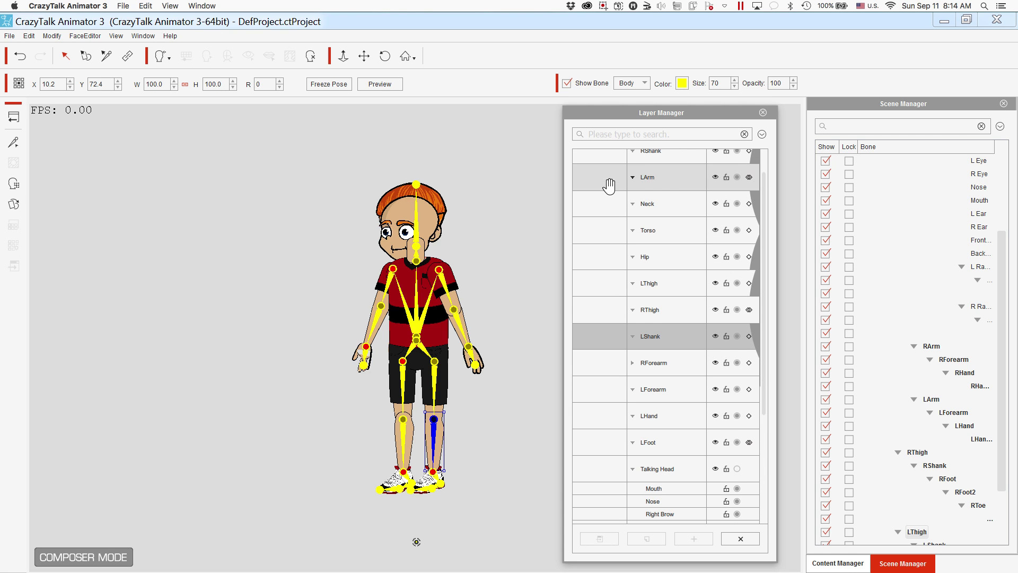
left_click(400, 459)
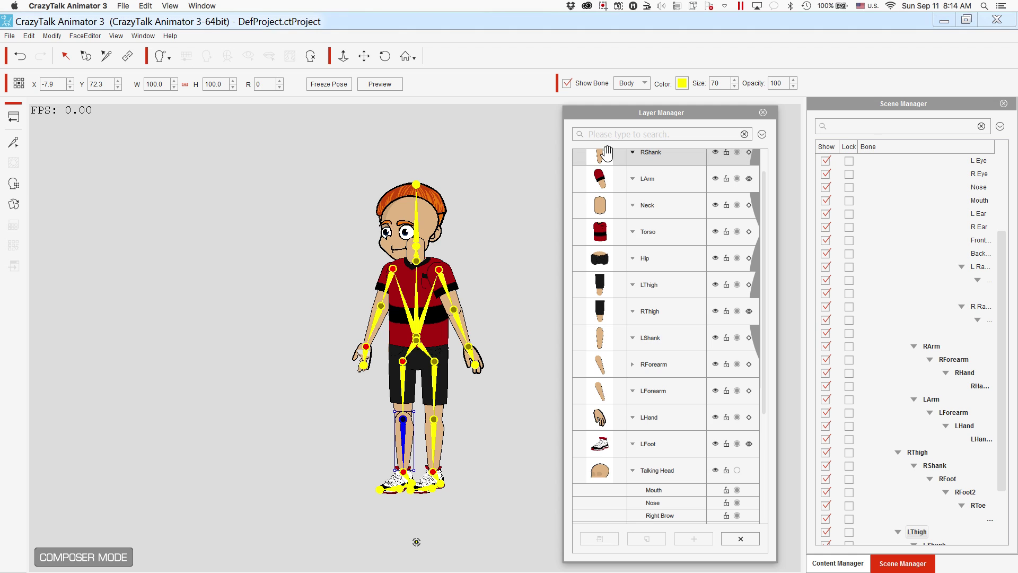
left_click_drag(610, 155, 610, 319)
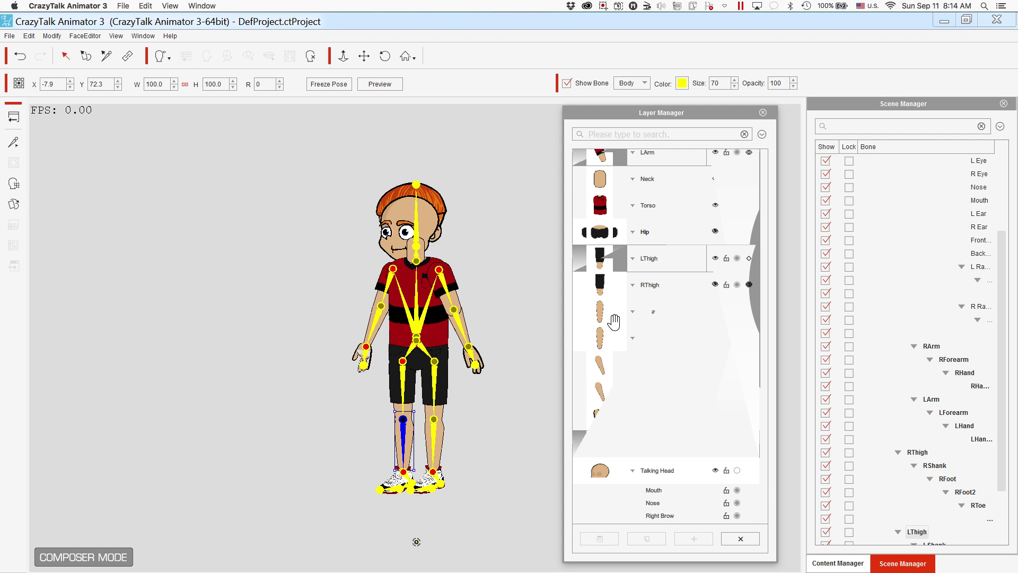
Move the LFoot layer up to directly below RThigh, above both shank layers.
left_click(435, 489)
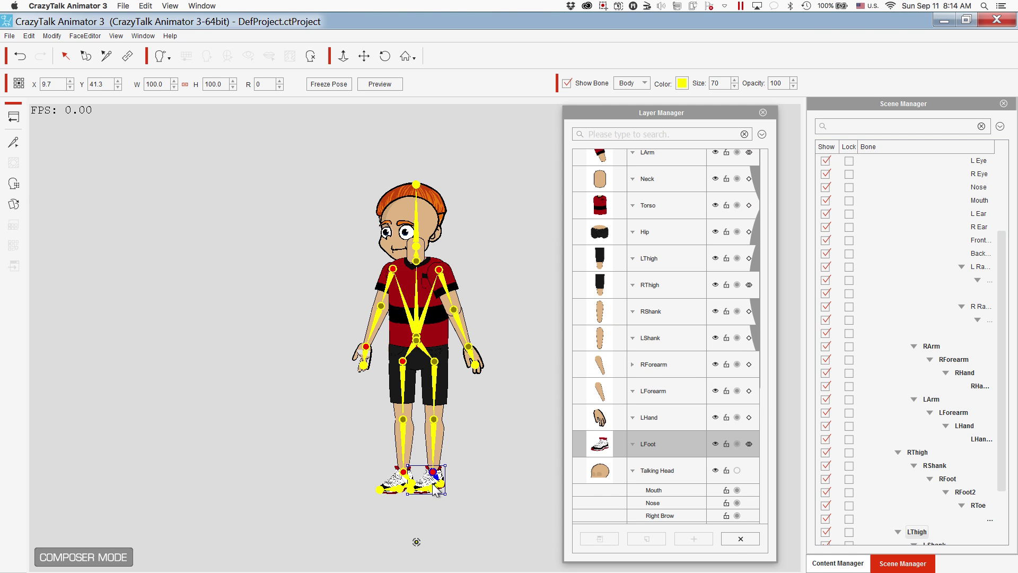
left_click(628, 439)
left_click_drag(629, 440, 634, 294)
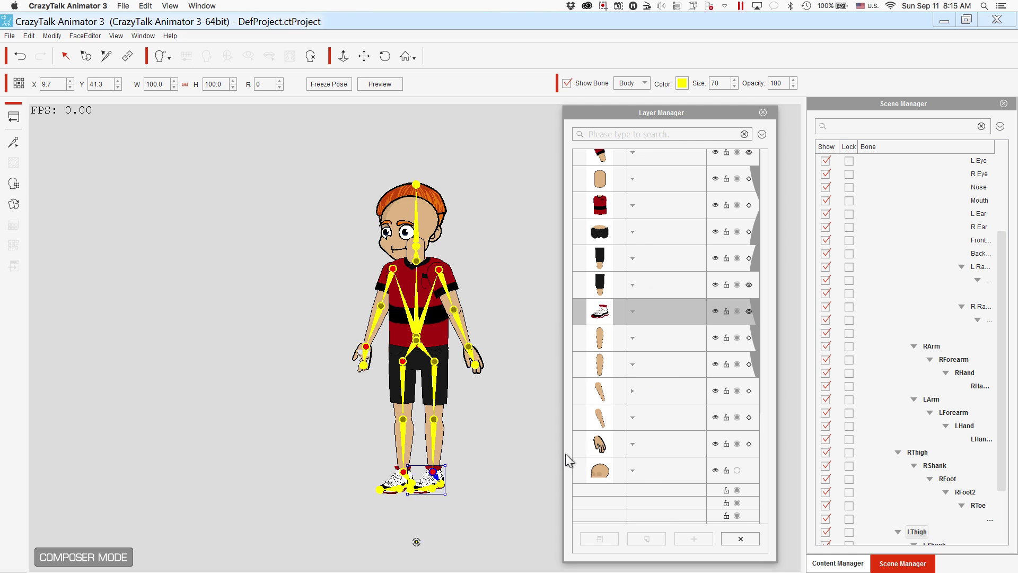
Try to move the RFoot layer up the layer list past LFoot, and hide the character's bones.
scroll(600, 231, "up", 2)
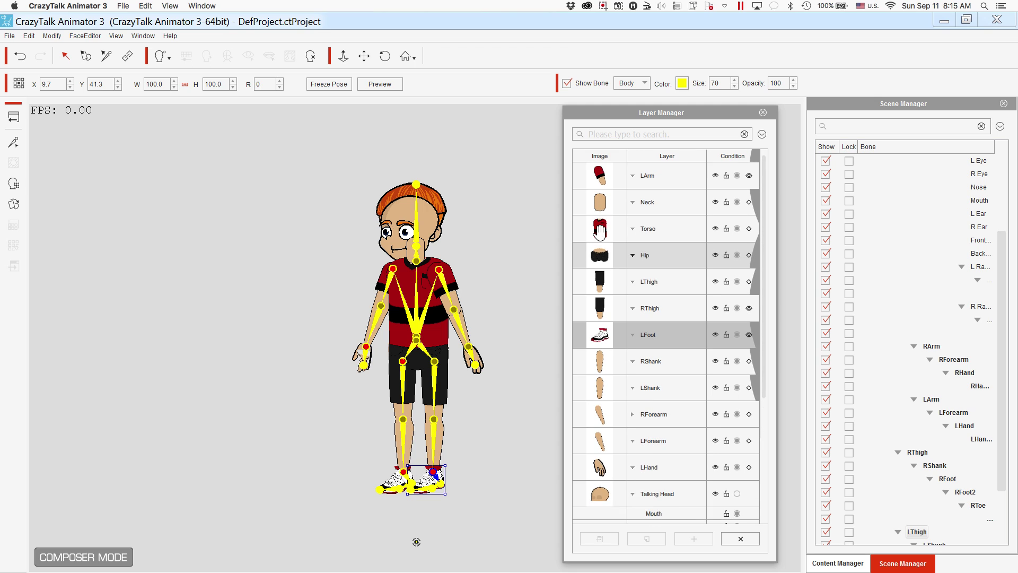
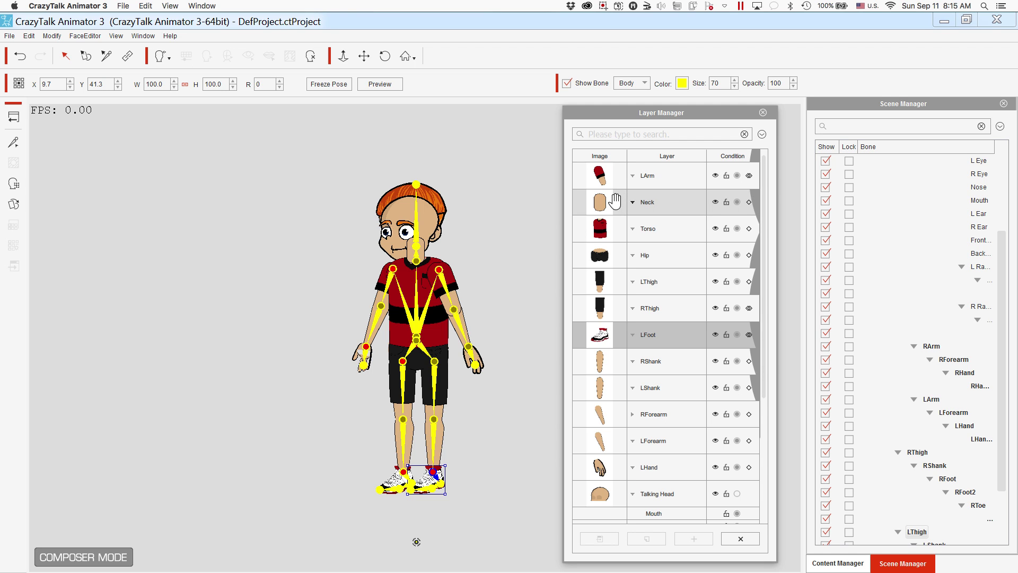
left_click(380, 487)
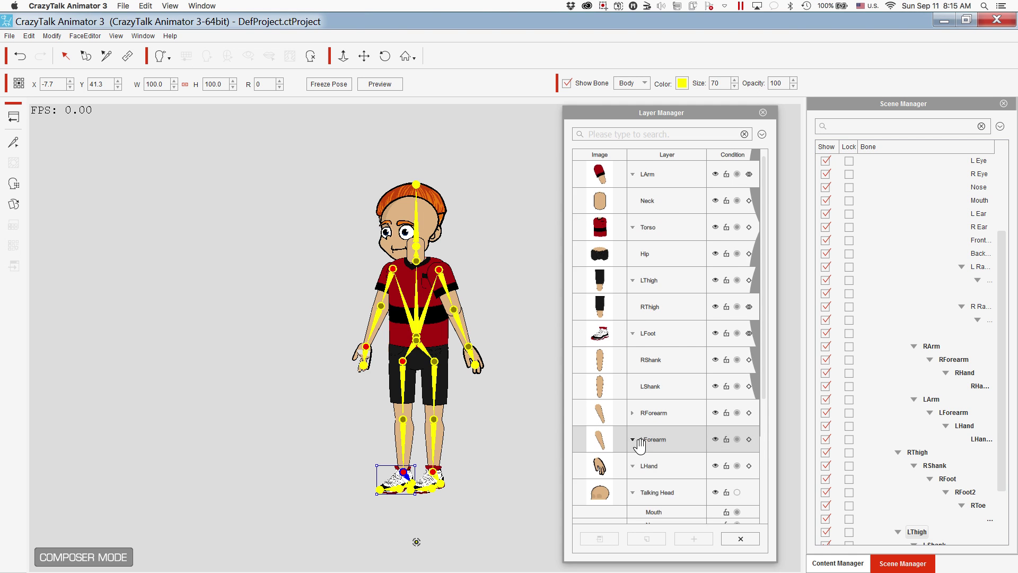
scroll(640, 446, "down", 7)
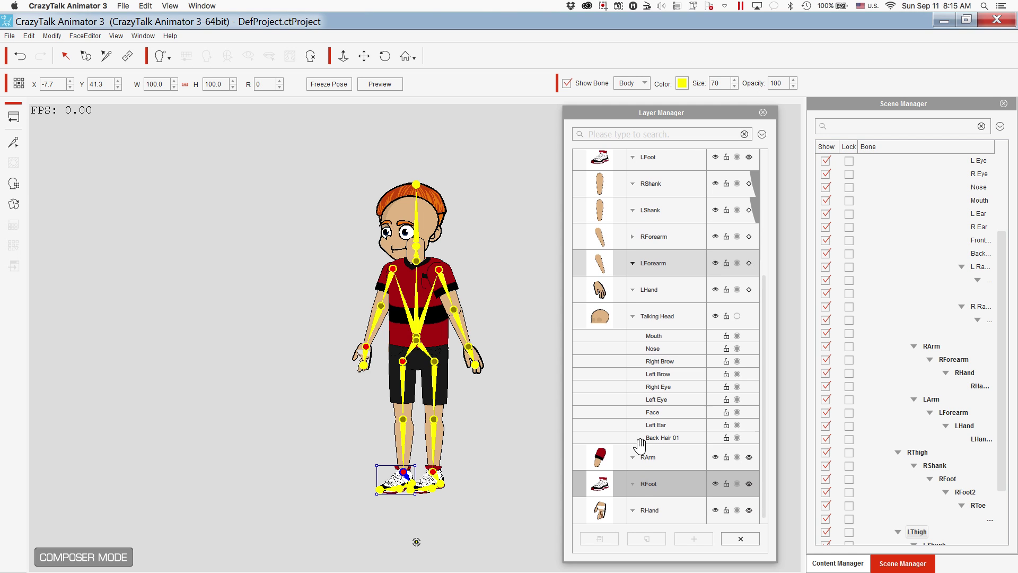
left_click_drag(631, 482, 632, 139)
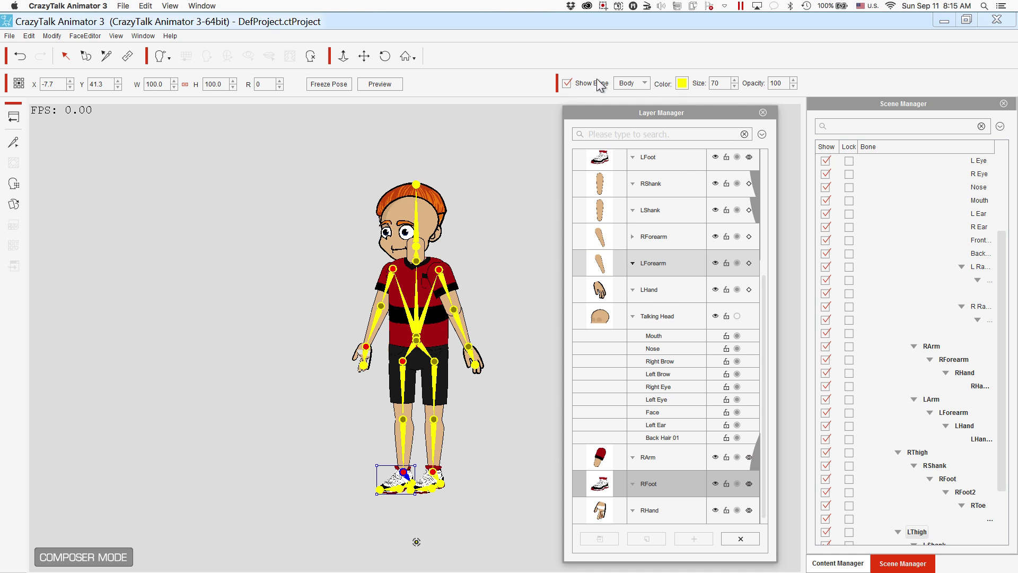
left_click(567, 83)
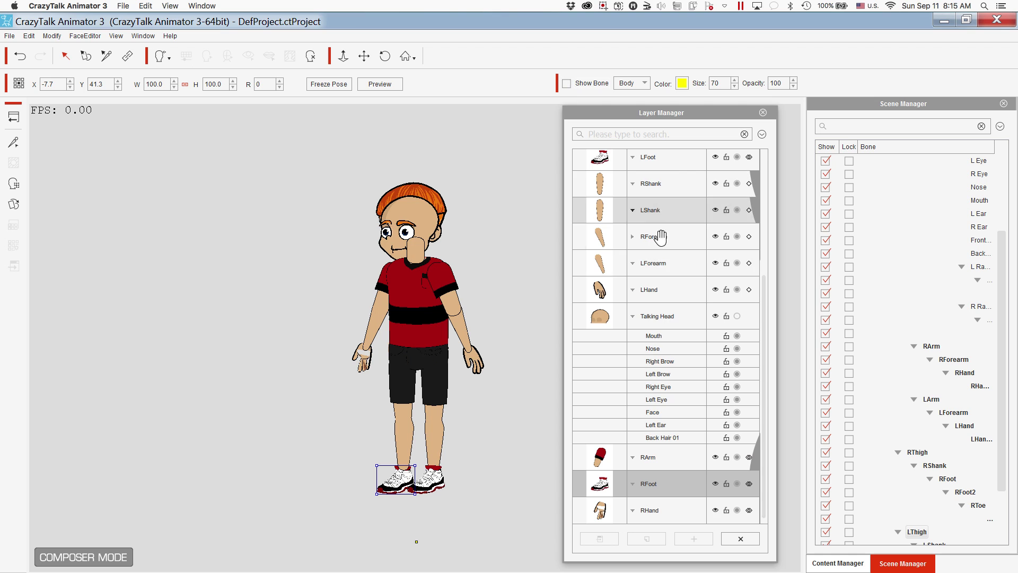
Move the RFoot layer directly above LFoot in the layer order, and show the character's bones.
left_click_drag(639, 485, 623, 164)
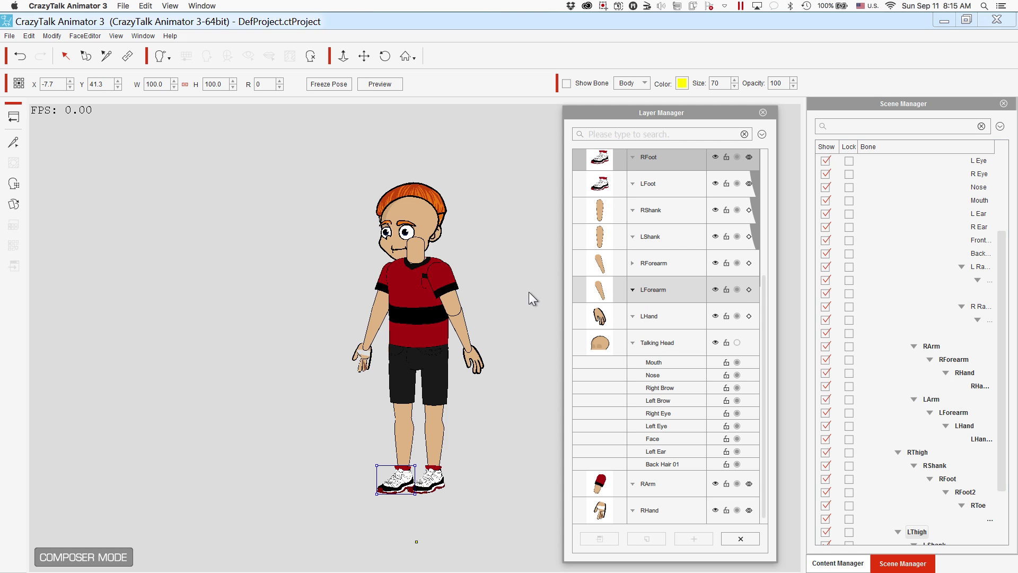
scroll(627, 253, "up", 1)
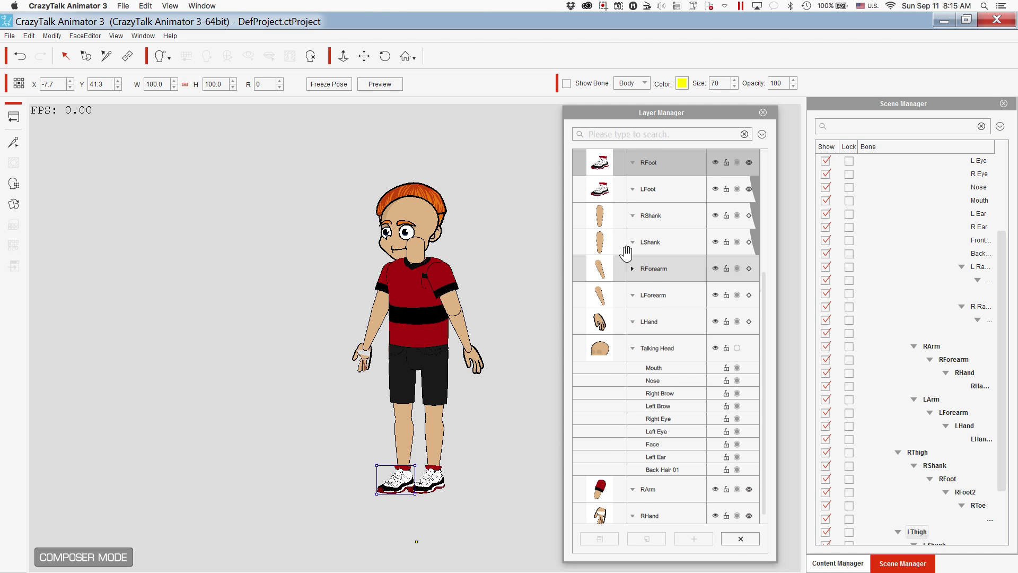
key("Escape")
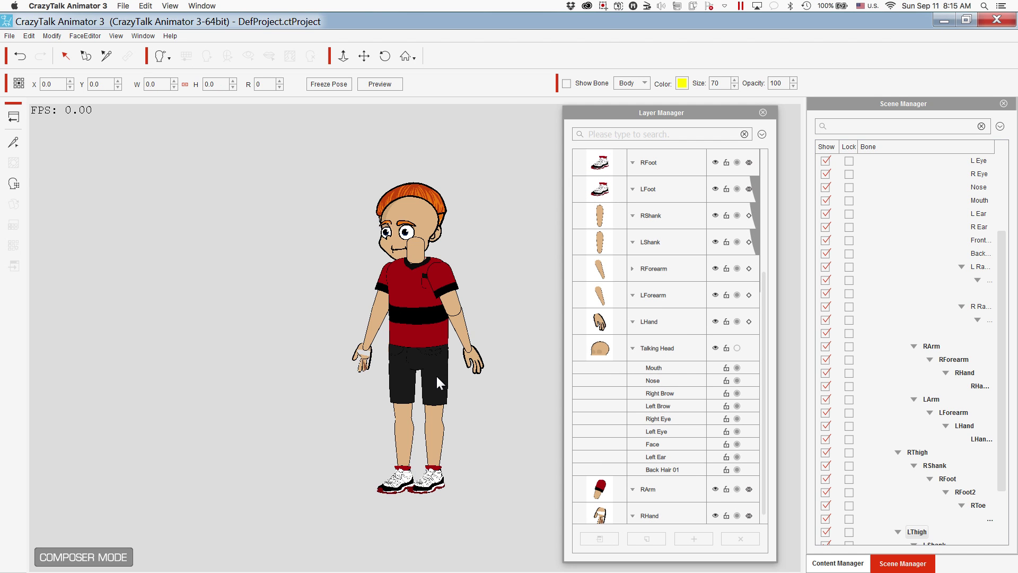
left_click(566, 84)
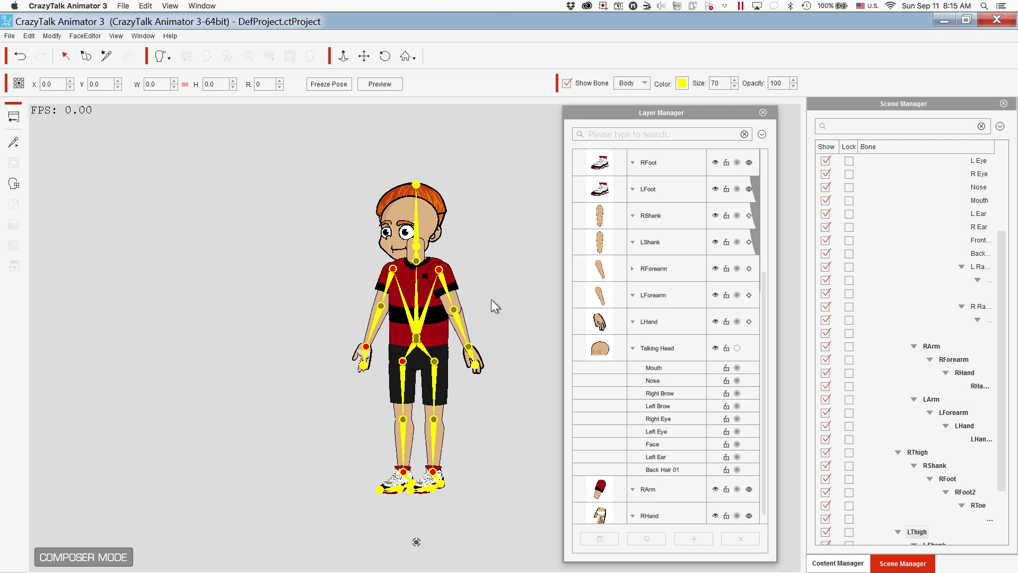
Move the LThigh layer up between Torso and Hip.
left_click(436, 362)
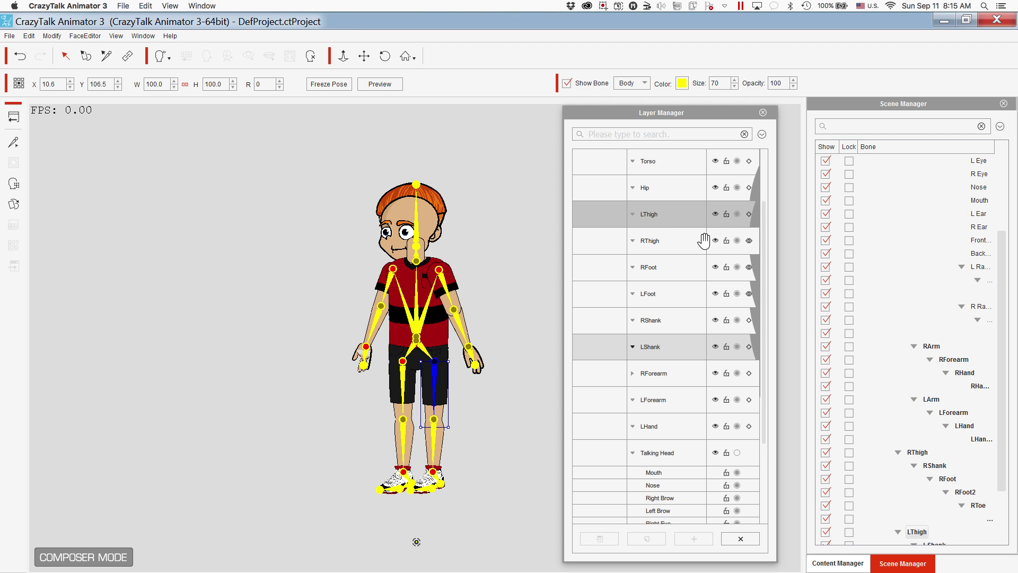
scroll(705, 241, "down", 1)
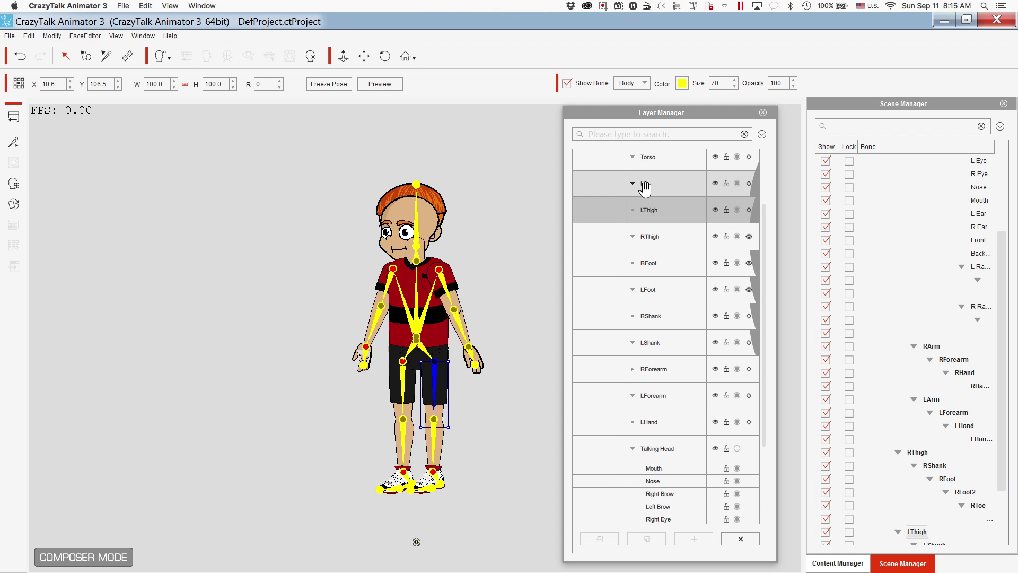
left_click(643, 212)
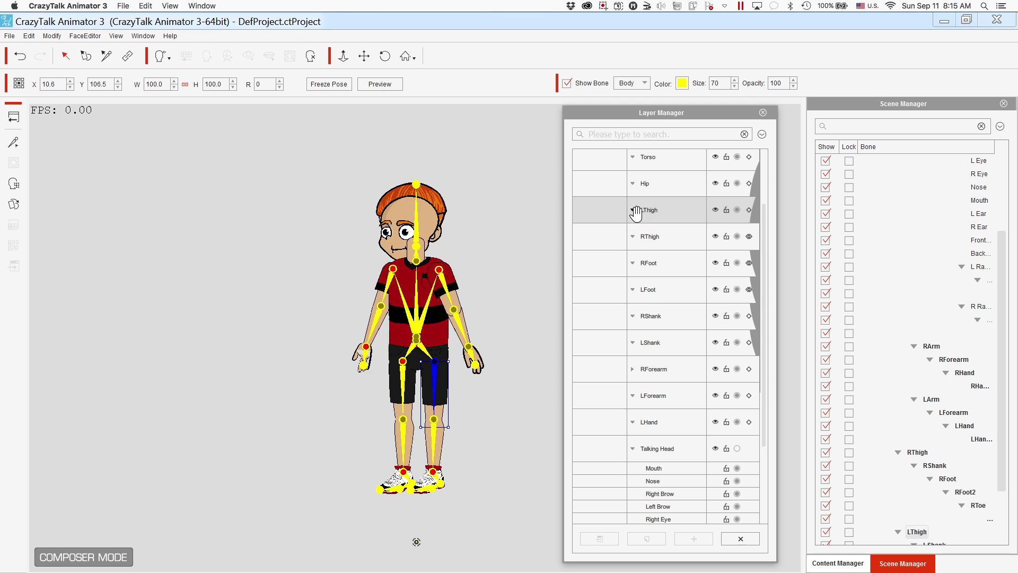
left_click_drag(636, 213, 636, 180)
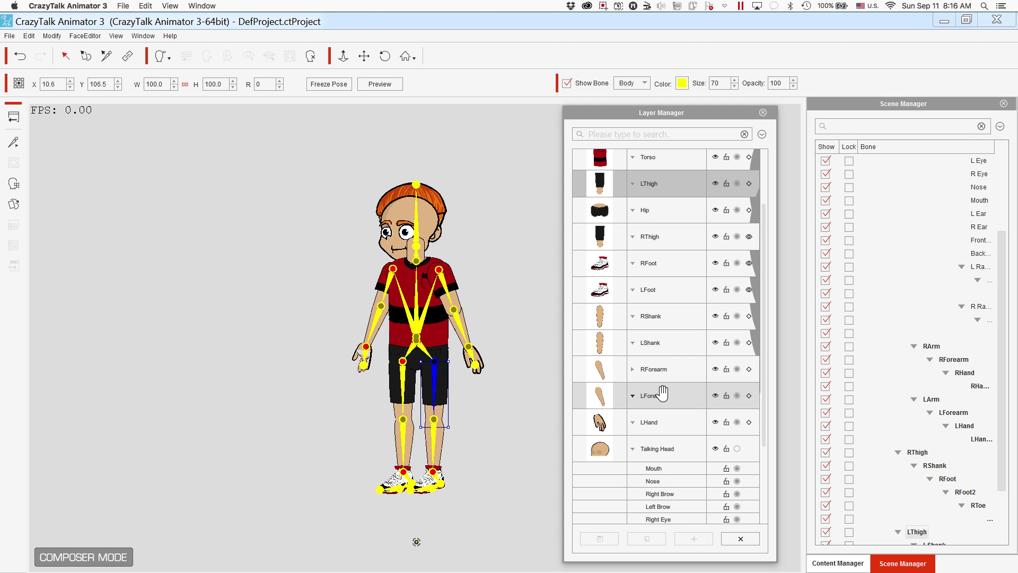
Move the LShank layer up the layer order so it sits directly below LThigh and above Hip.
scroll(662, 401, "up", 3)
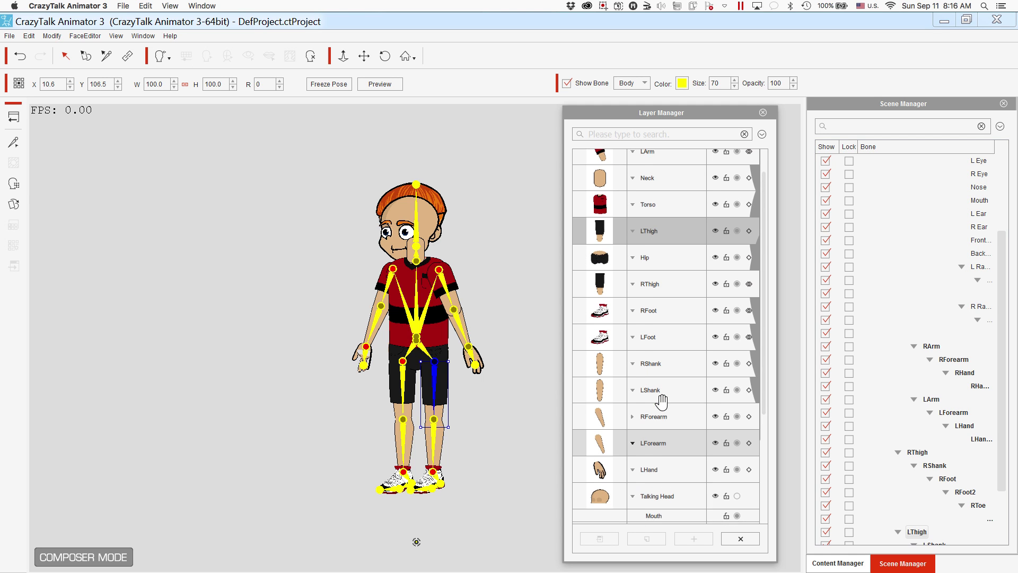
scroll(662, 402, "down", 3)
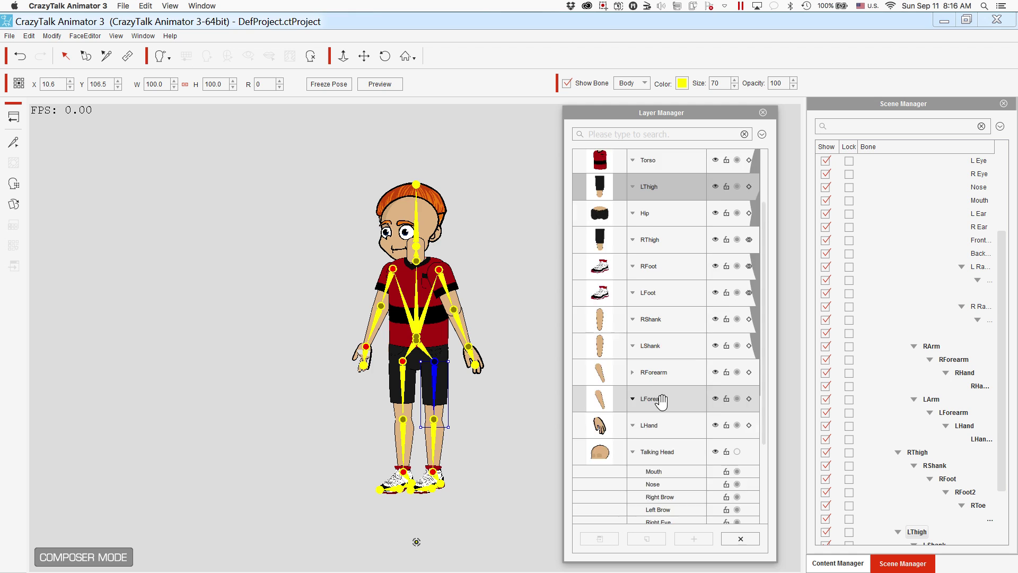
scroll(661, 402, "down", 2)
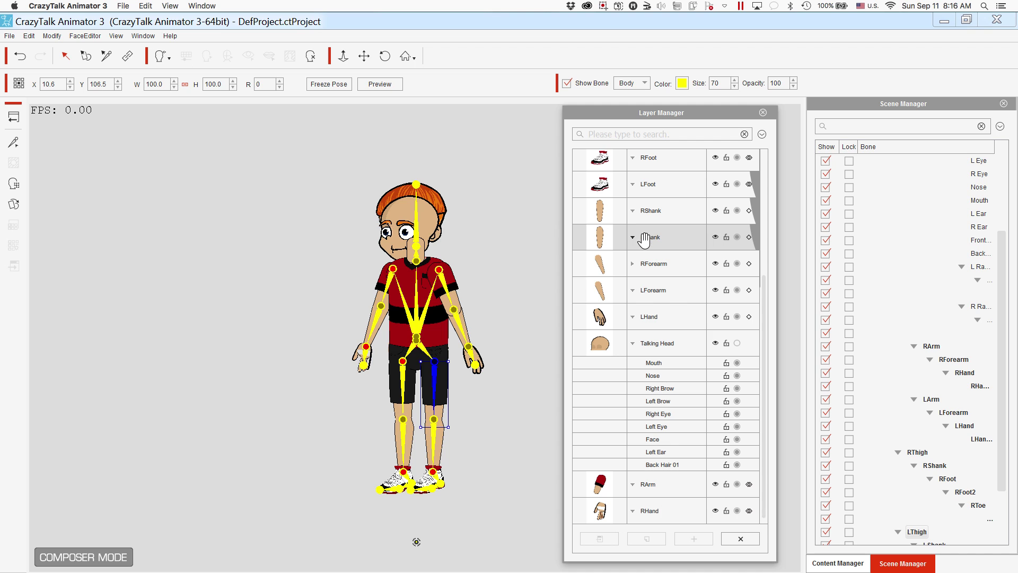
left_click(644, 240)
left_click(642, 237)
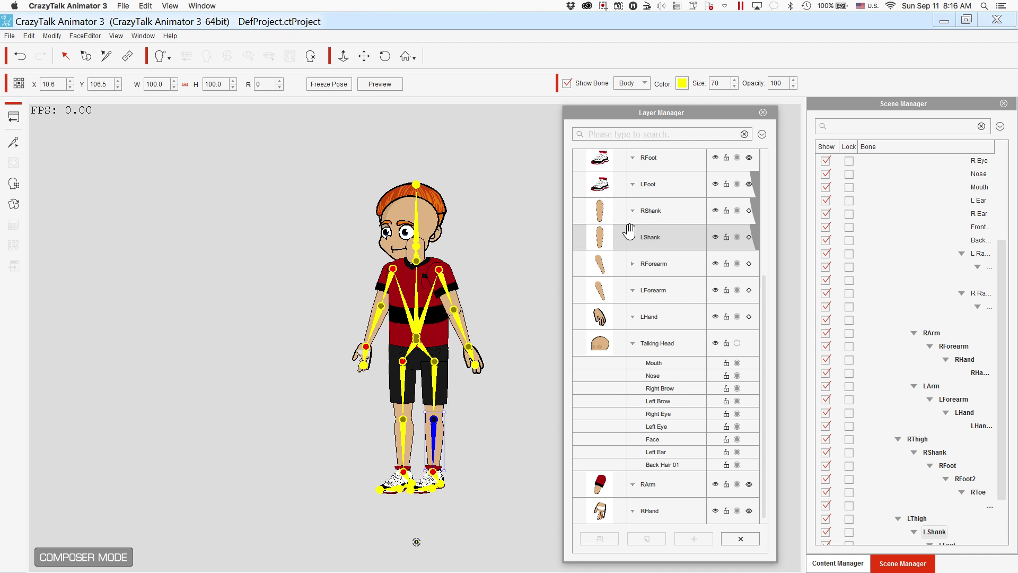
scroll(650, 238, "up", 3)
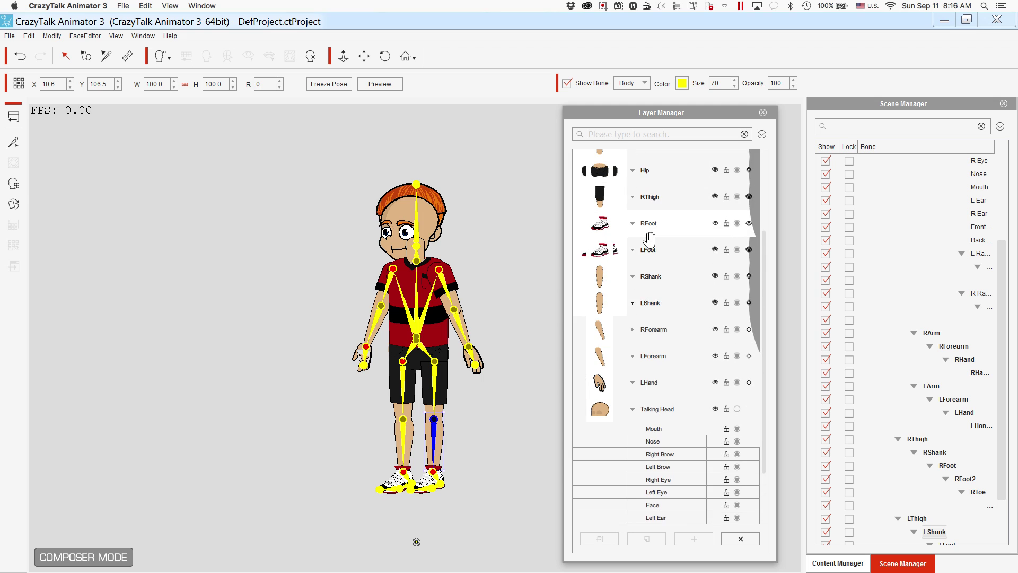
left_click(433, 426)
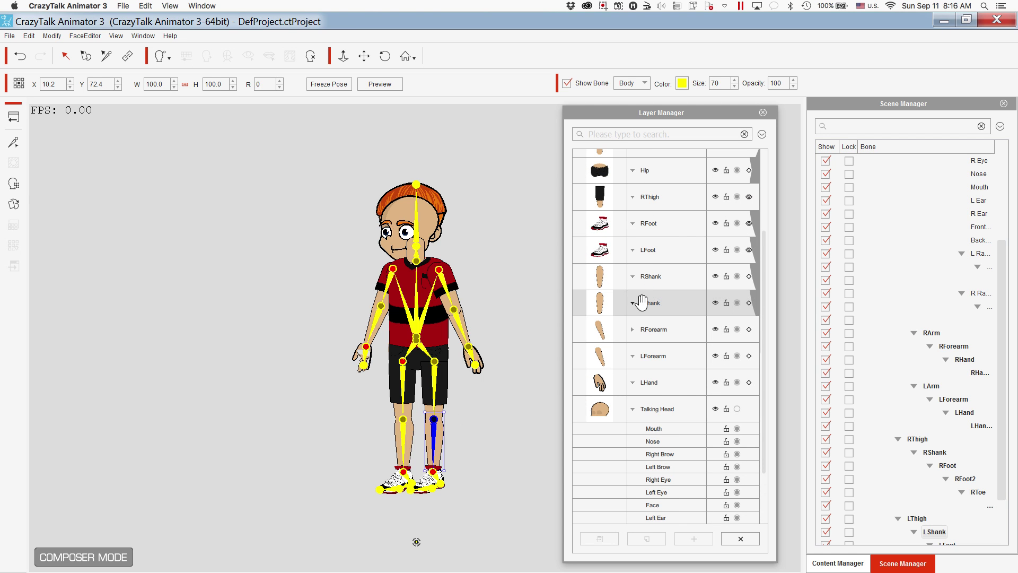
left_click_drag(642, 302, 652, 148)
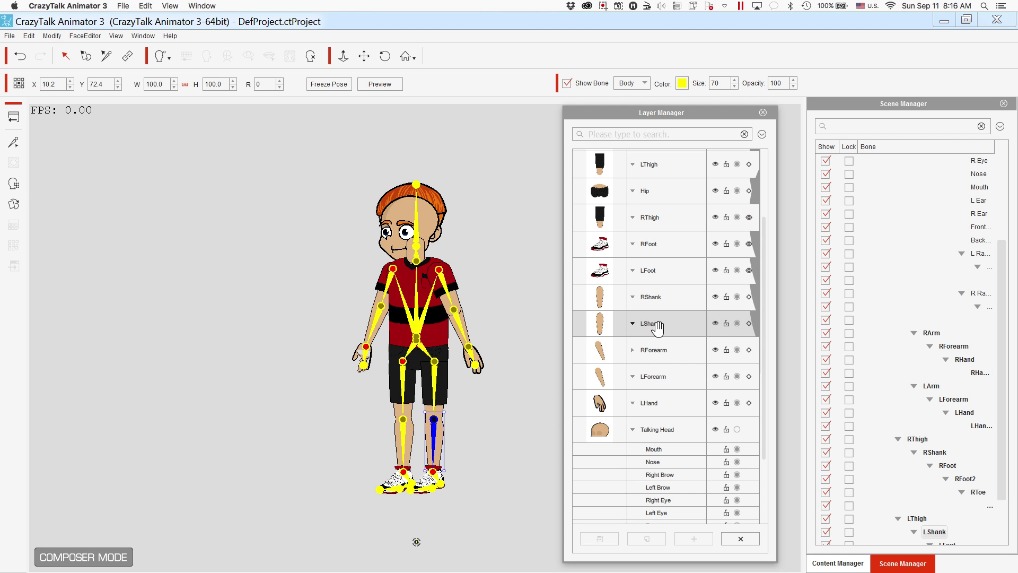
left_click_drag(658, 328, 658, 183)
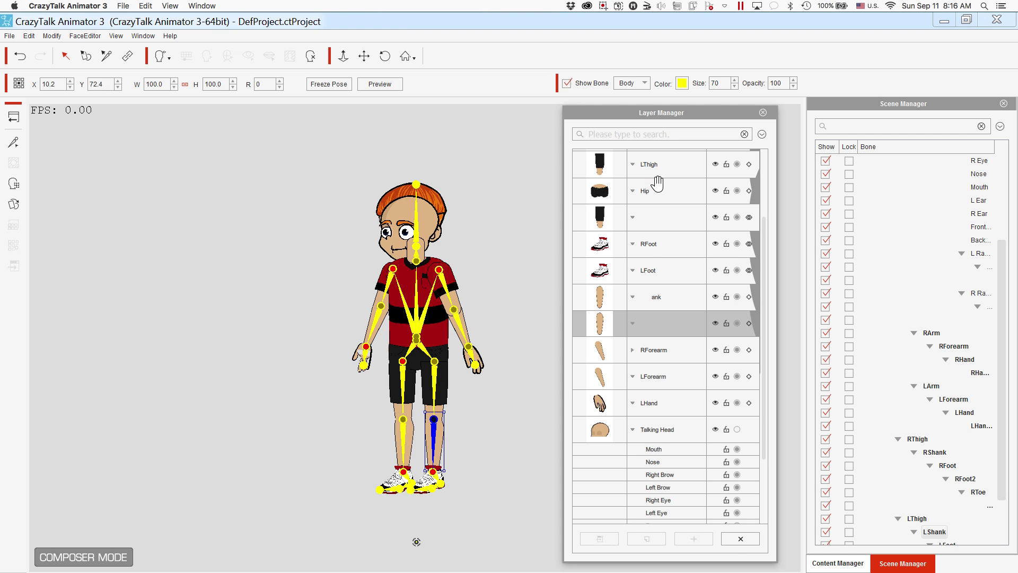
left_click_drag(636, 324, 634, 155)
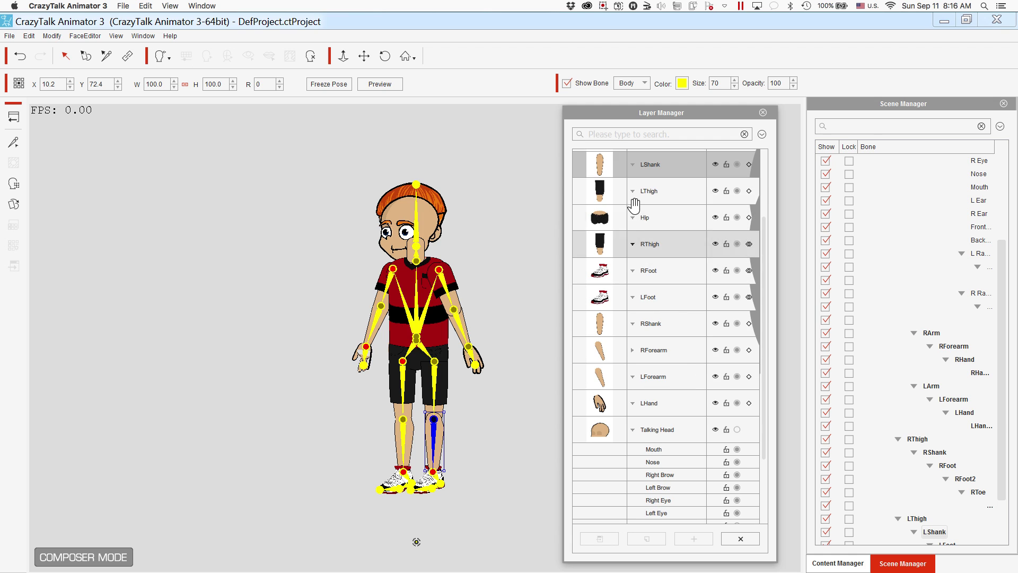
scroll(632, 196, "up", 1)
left_click_drag(634, 207, 614, 166)
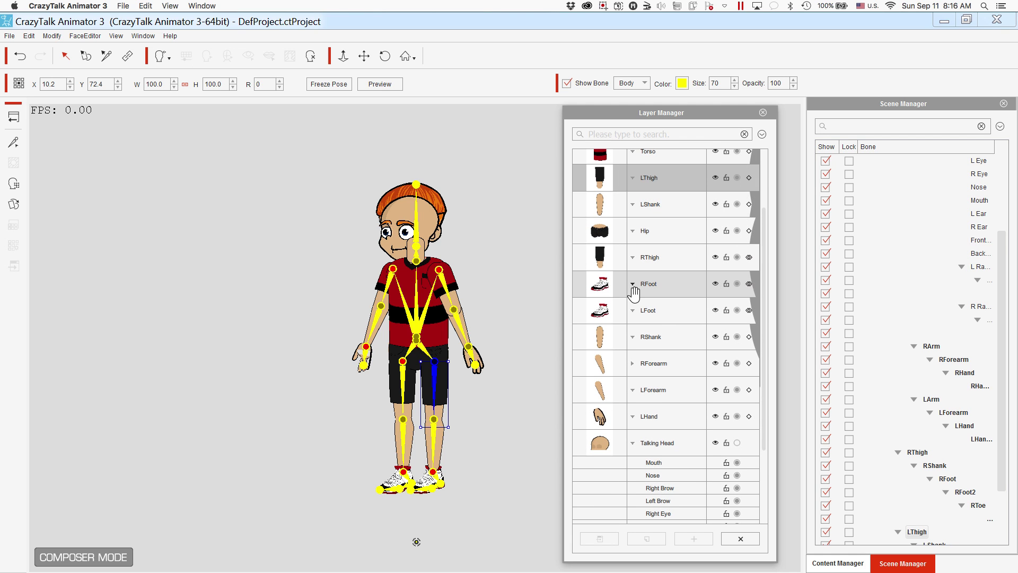
Move the LFoot layer up between LThigh and LShank.
left_click(631, 311)
left_click(600, 310)
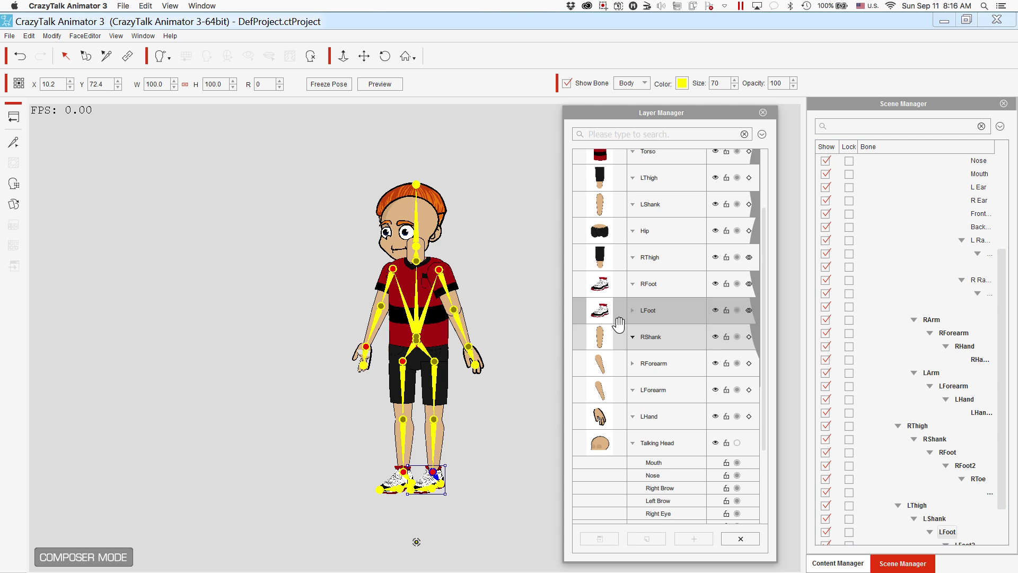
left_click_drag(604, 312, 616, 213)
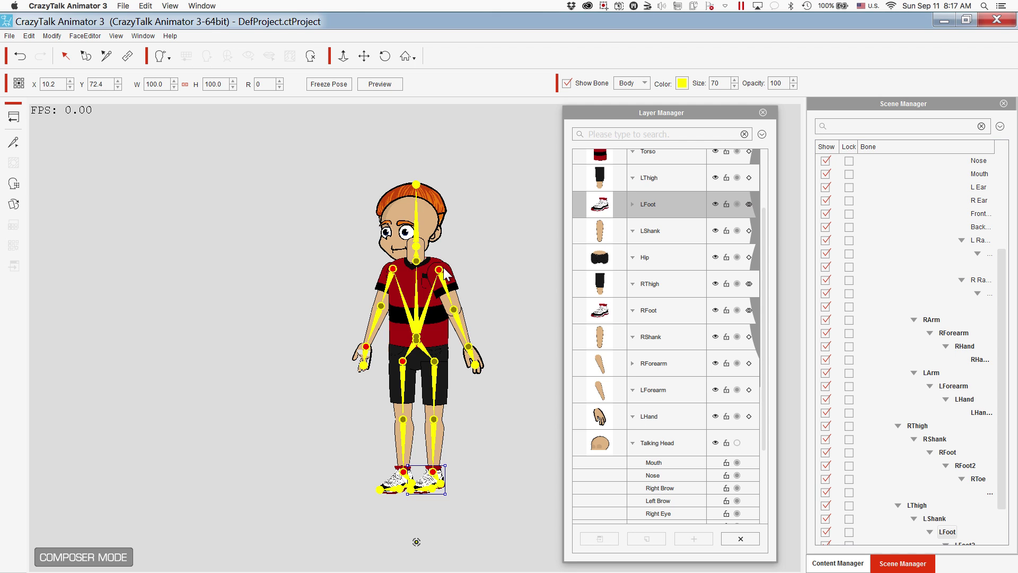
Move the RArm and RForearm layers up to directly below Torso, with RForearm above RArm.
left_click(393, 273)
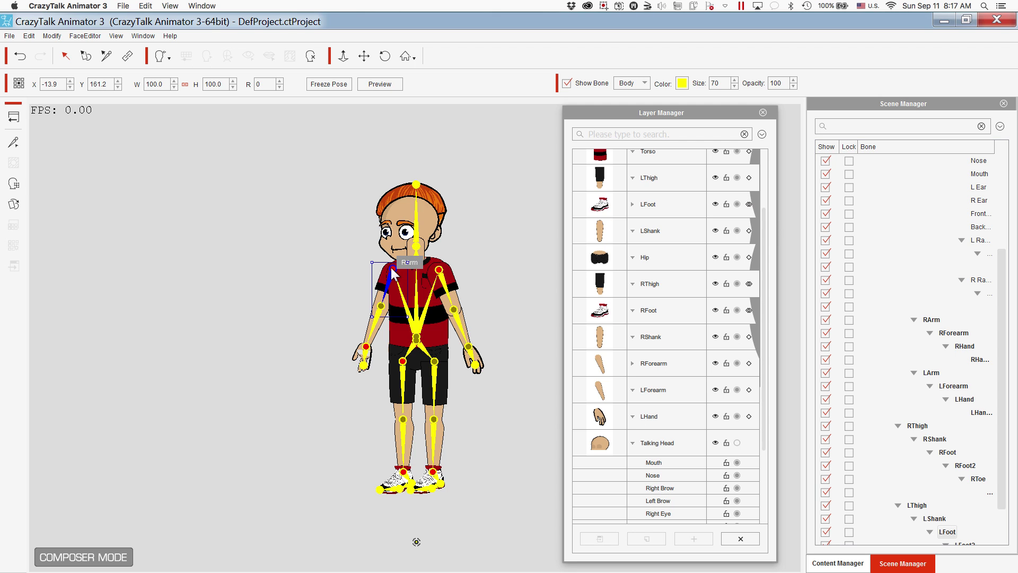
scroll(652, 332, "down", 3)
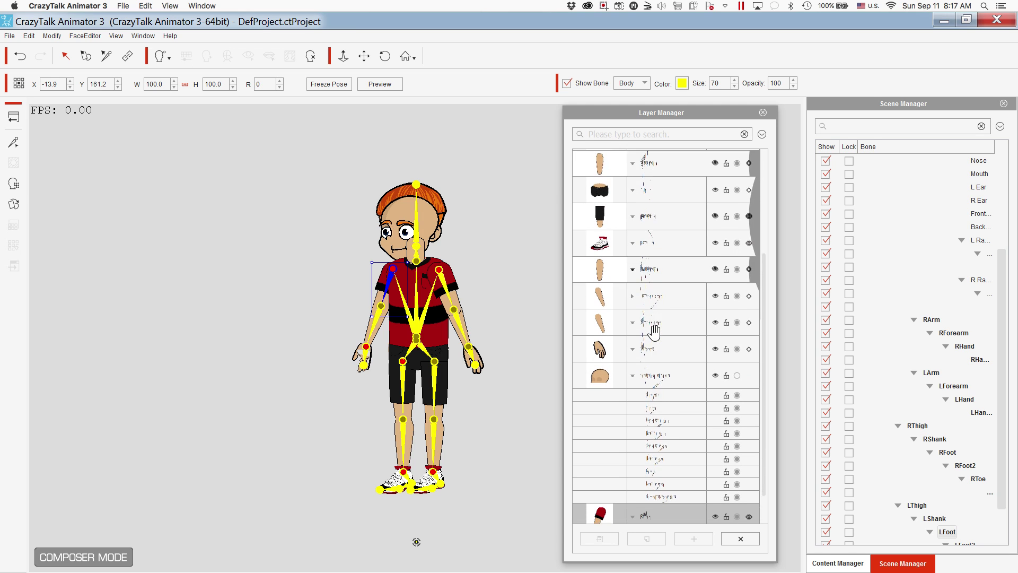
scroll(655, 332, "down", 1)
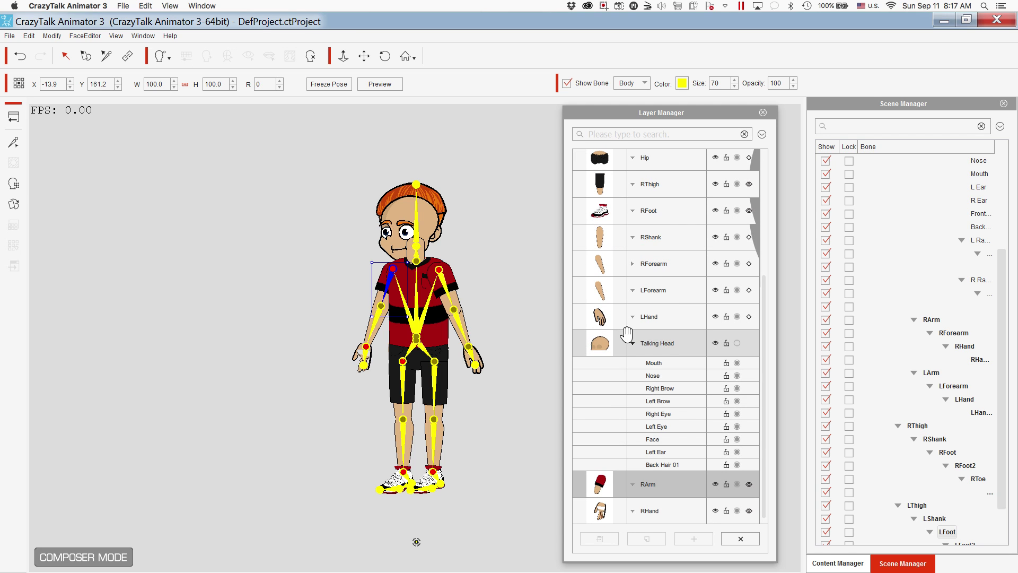
scroll(627, 331, "up", 5)
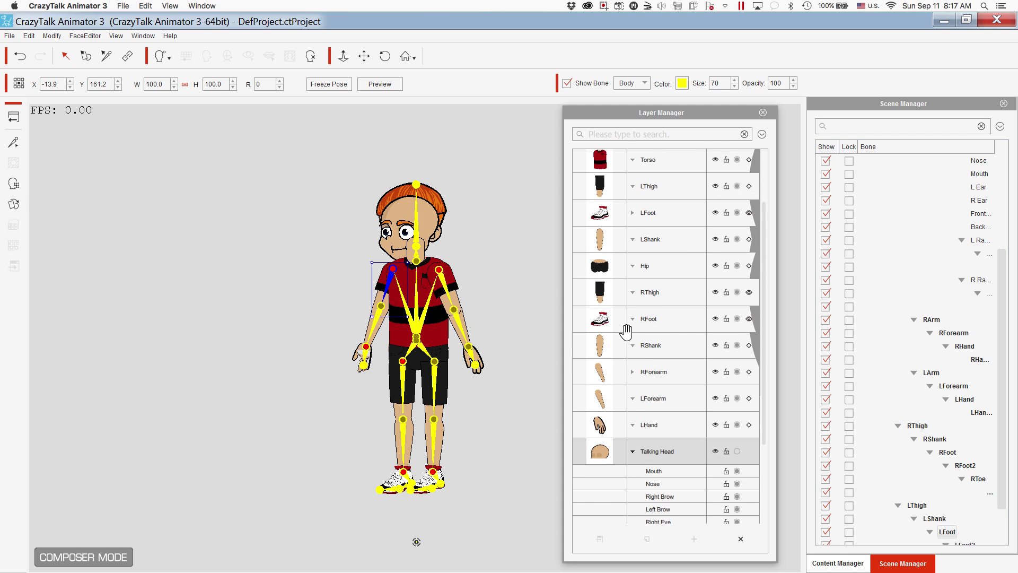
left_click(630, 357)
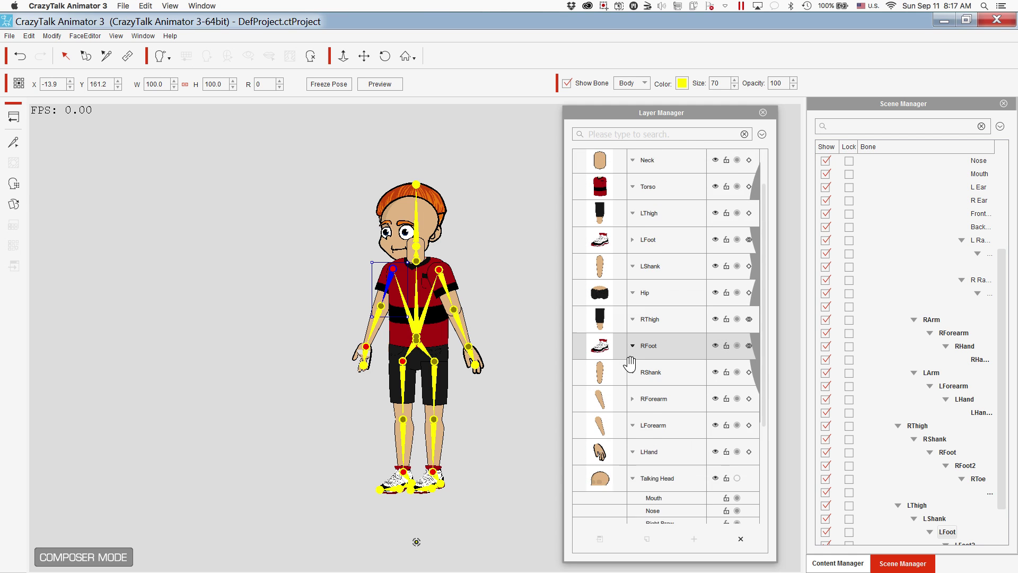
scroll(630, 361, "down", 3)
scroll(629, 363, "down", 2)
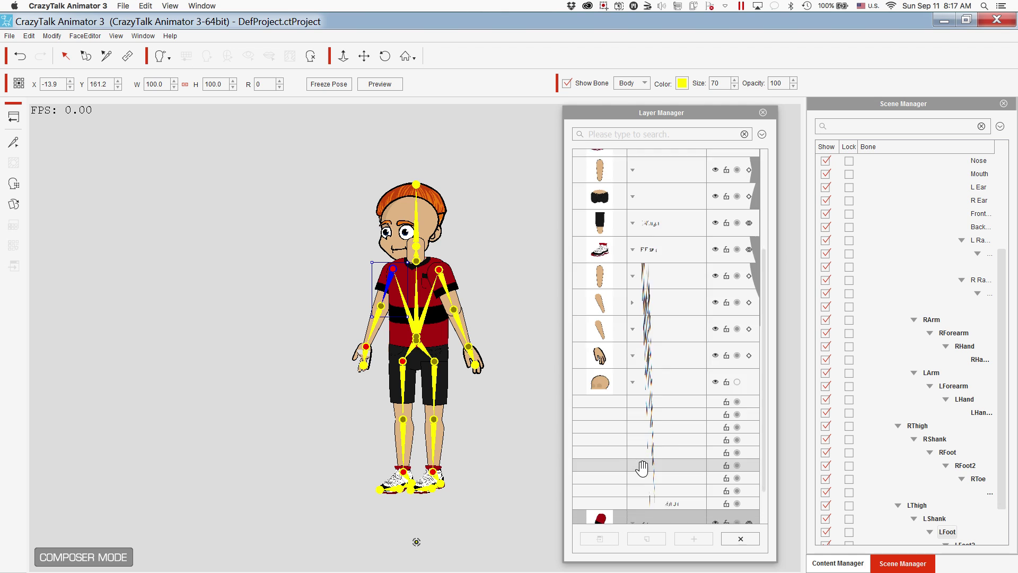
left_click(635, 490)
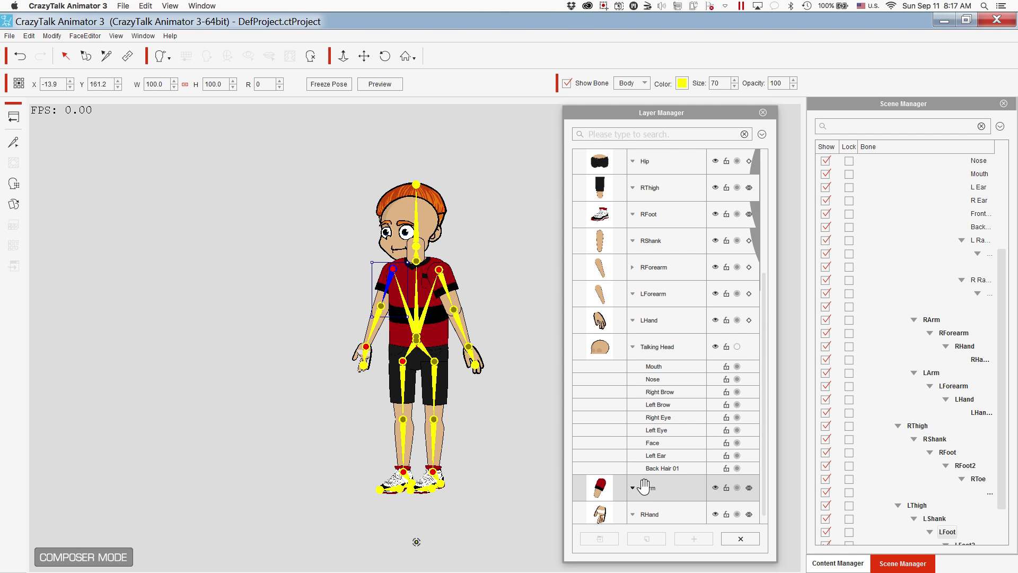
left_click_drag(646, 485, 635, 175)
scroll(639, 223, "up", 2)
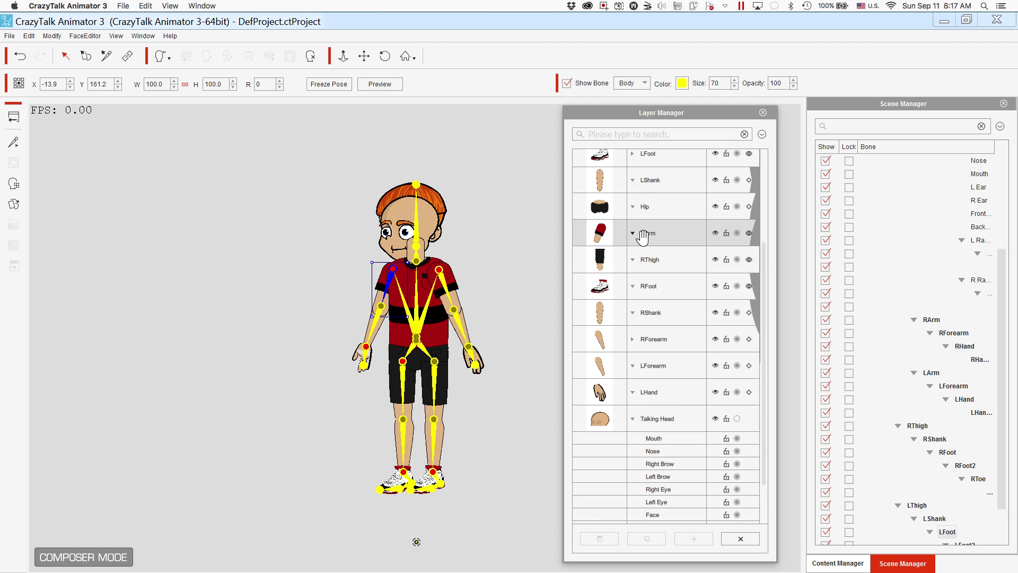
scroll(643, 237, "up", 3)
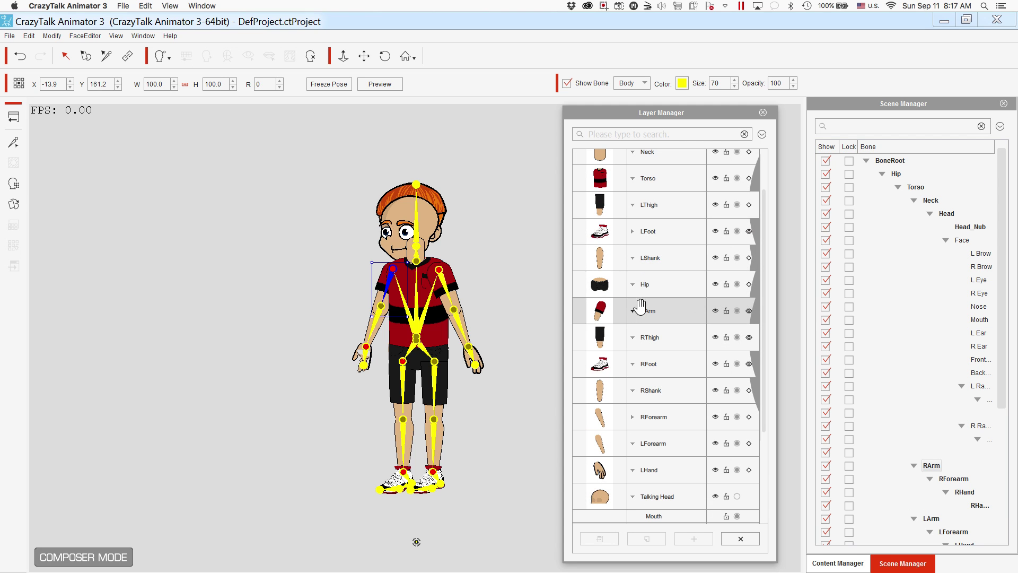
left_click_drag(639, 313, 647, 207)
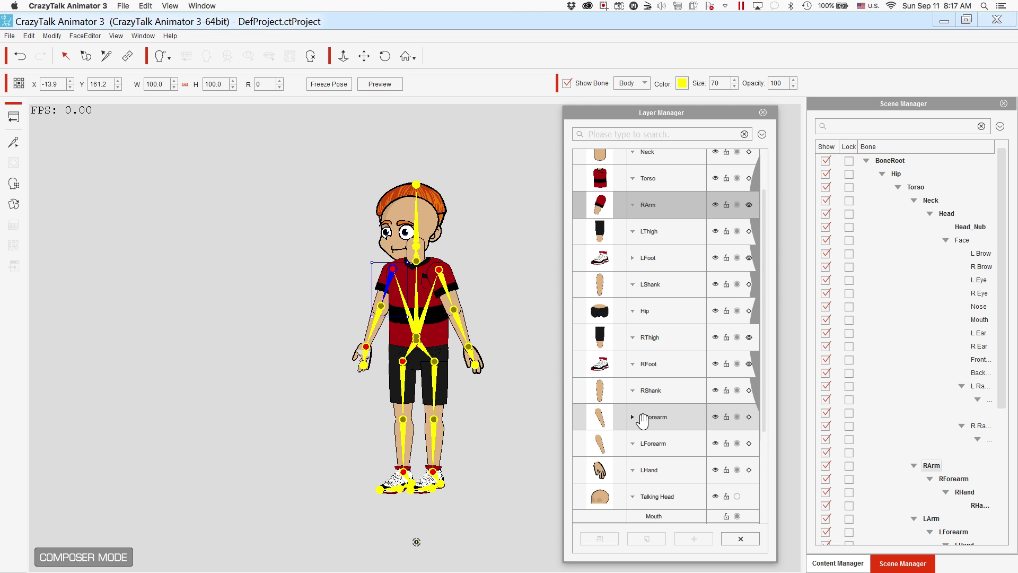
left_click(643, 421)
left_click_drag(643, 420, 645, 200)
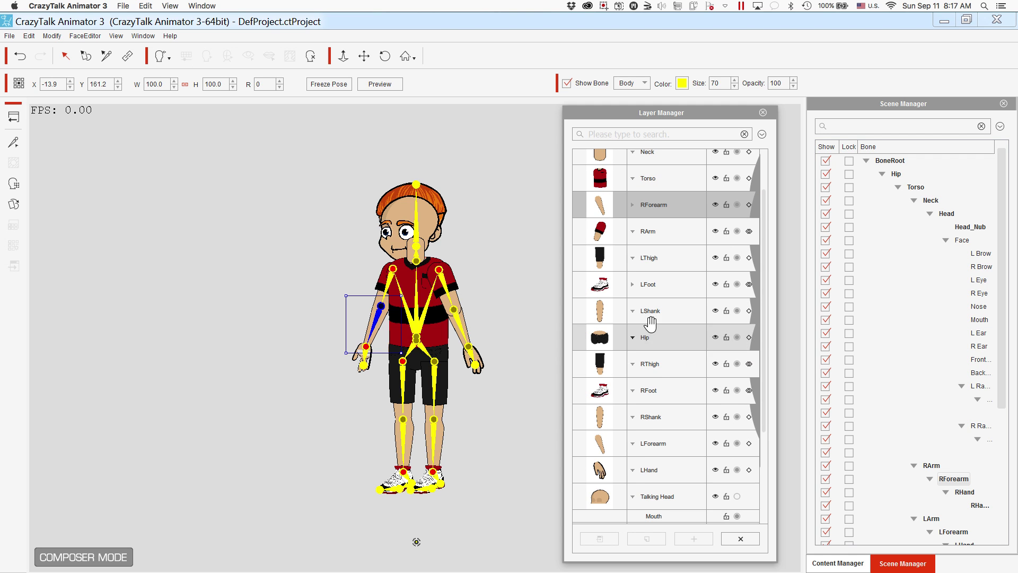
Move the RHand layer up the layer order so it sits between Torso and RForearm.
scroll(640, 478, "down", 5)
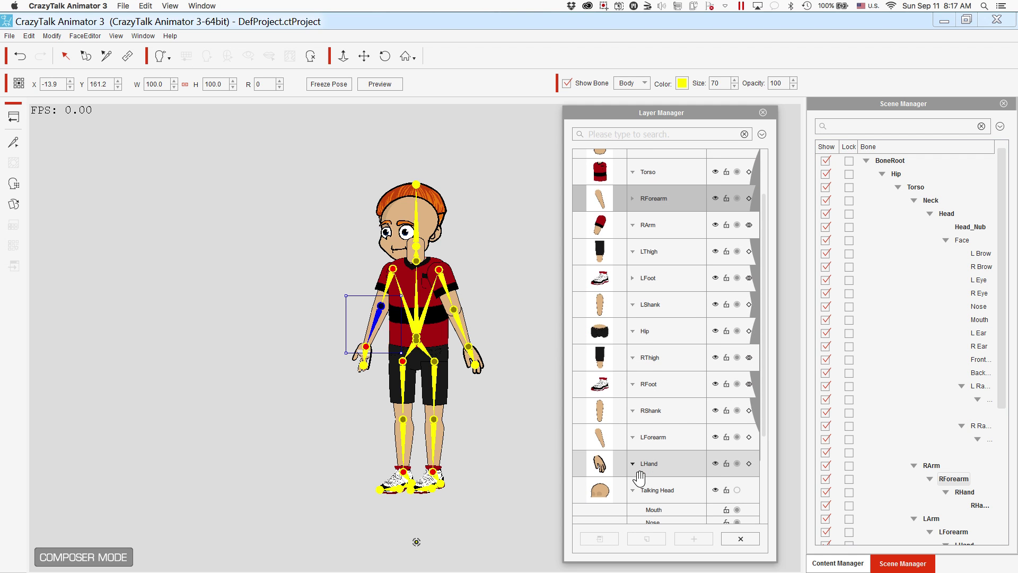
left_click(643, 510)
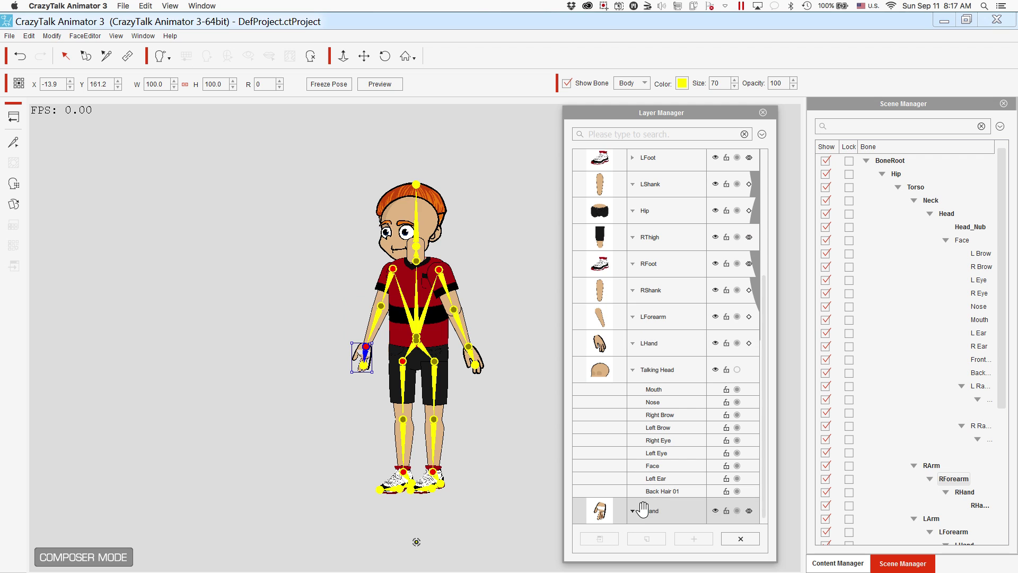
left_click_drag(643, 509, 648, 136)
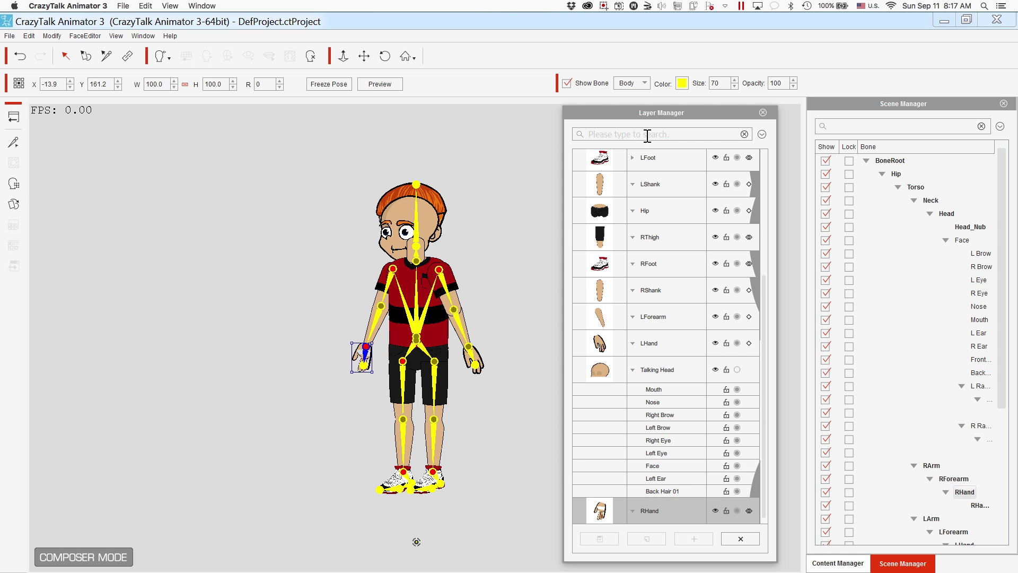
left_click_drag(643, 510, 654, 192)
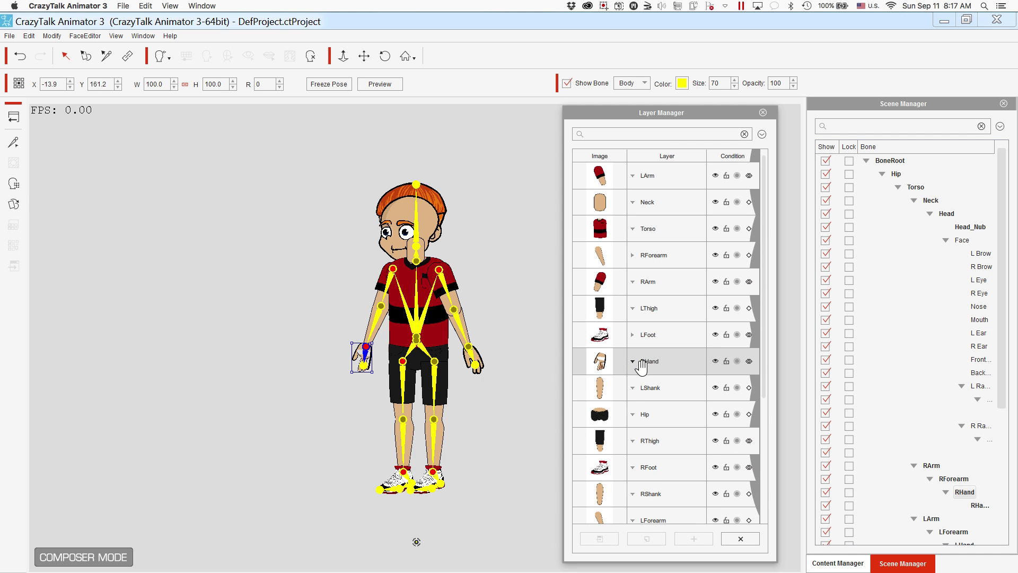
left_click_drag(636, 334, 641, 258)
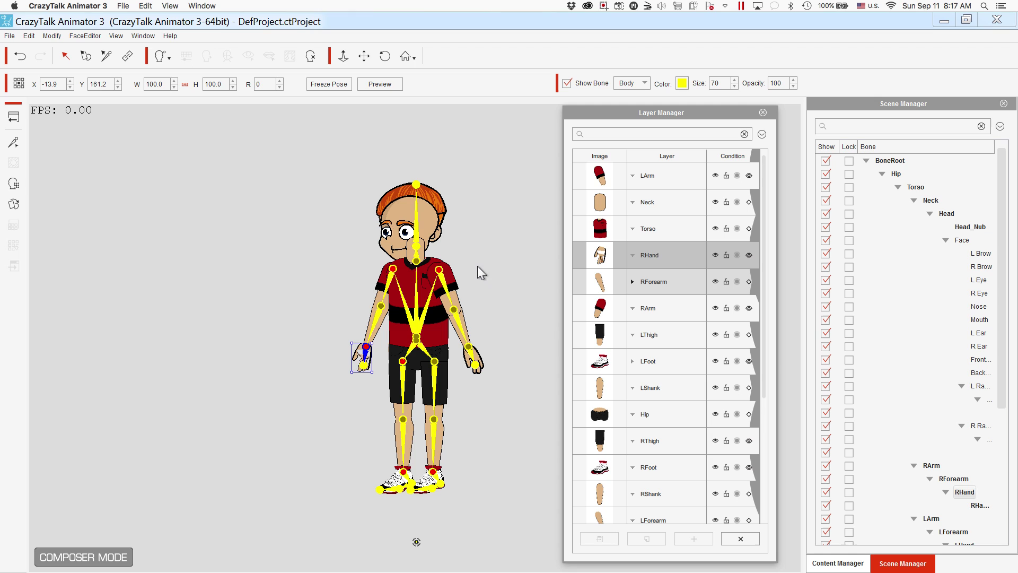
Move the LForearm layer to the top of the layer order, directly above LArm.
left_click(441, 271)
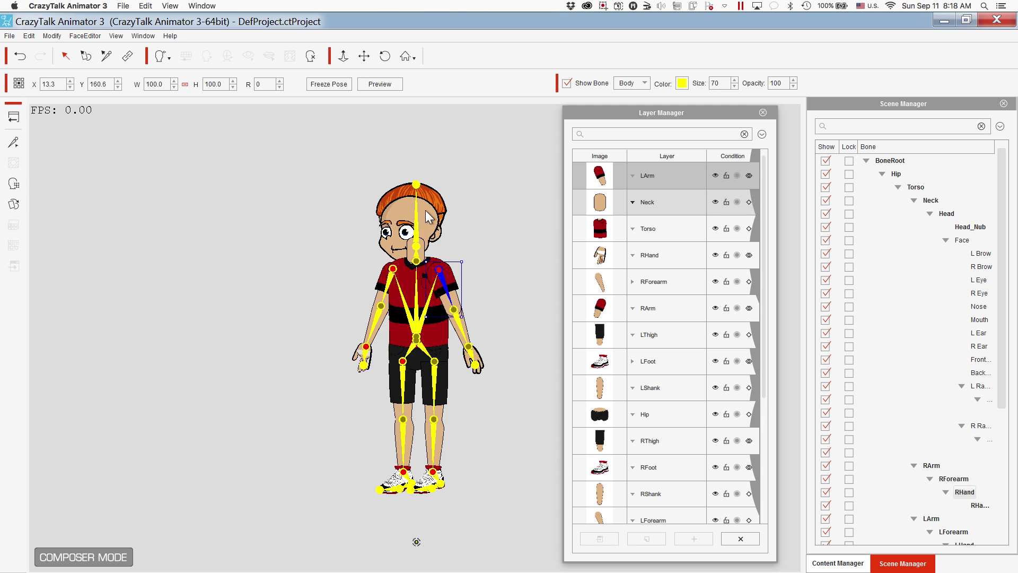
left_click(457, 311)
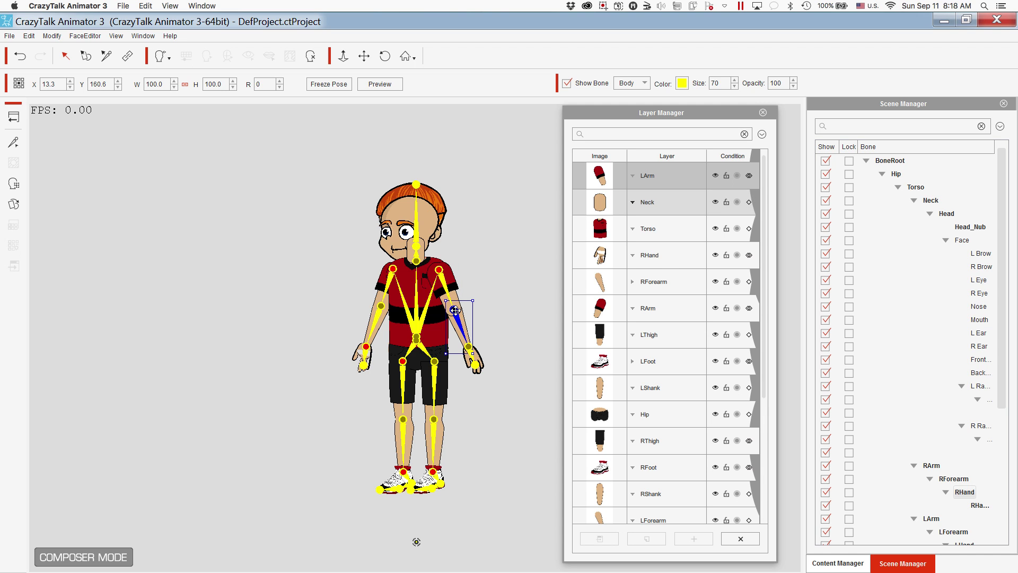
left_click_drag(660, 521, 664, 165)
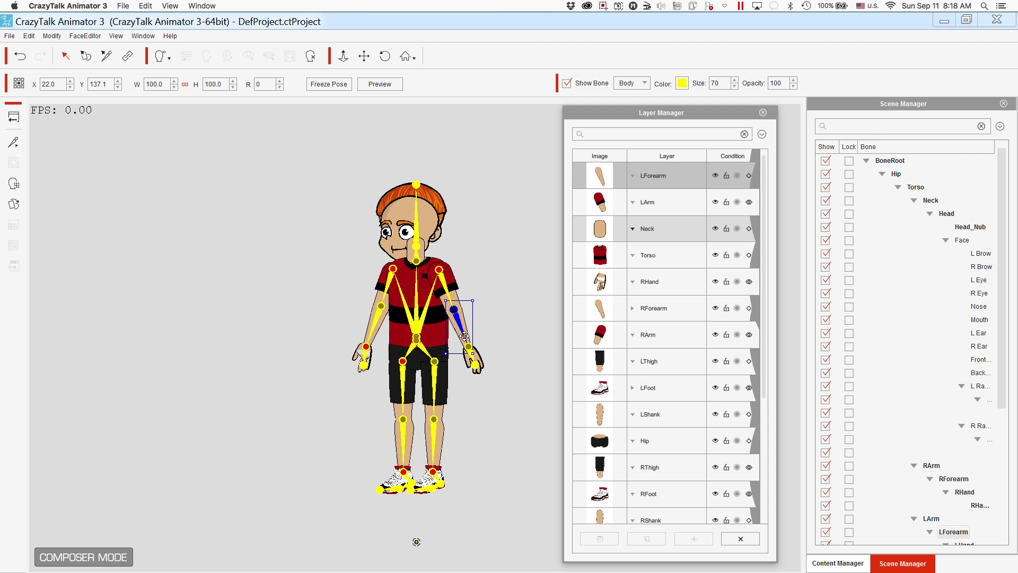
Move the LHand layer to the top of the layer order, directly above LForearm.
left_click(476, 365)
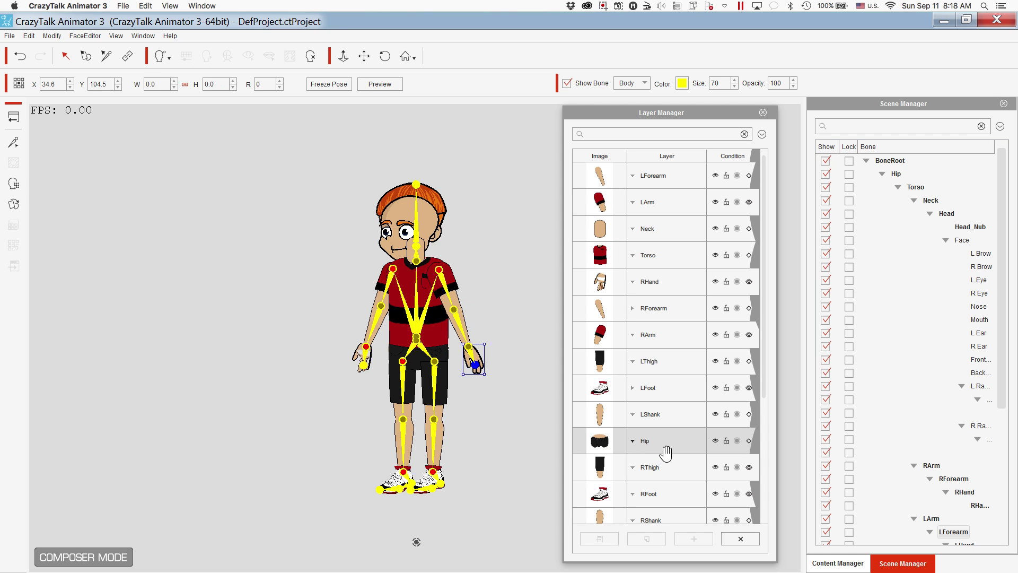
scroll(666, 452, "down", 3)
scroll(618, 319, "down", 3)
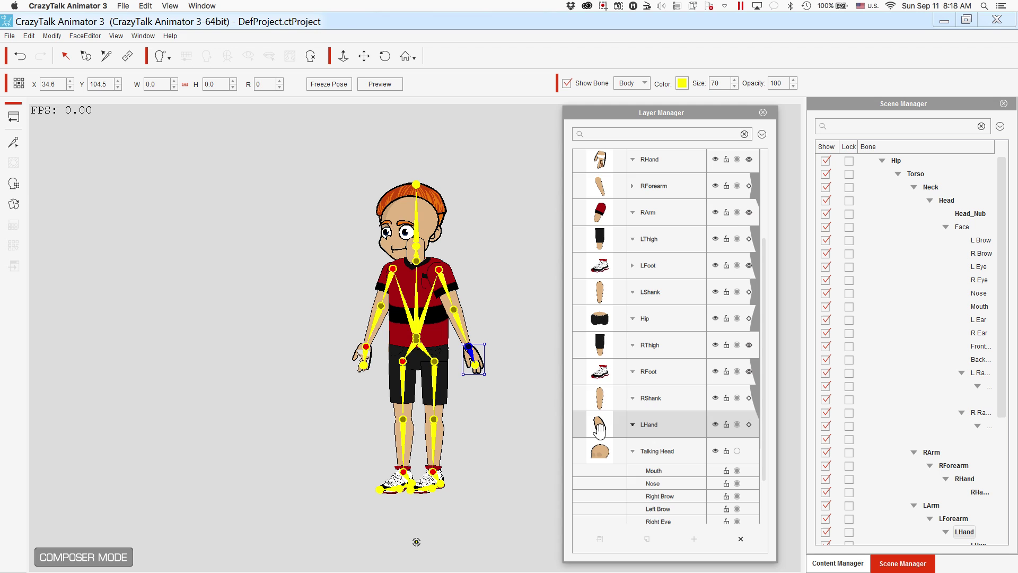
left_click_drag(600, 430, 600, 204)
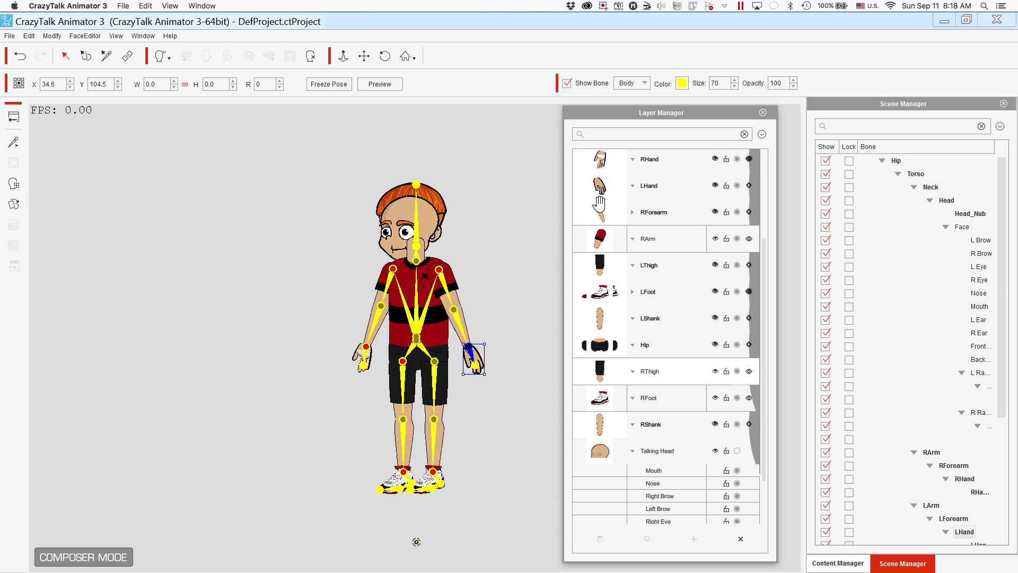
scroll(600, 203, "up", 5)
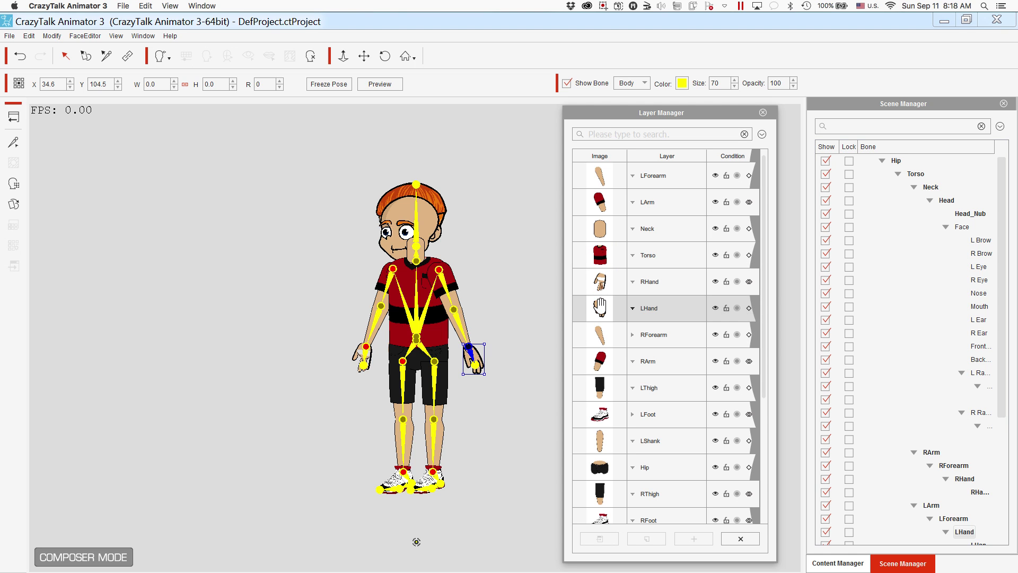
left_click_drag(600, 308, 600, 177)
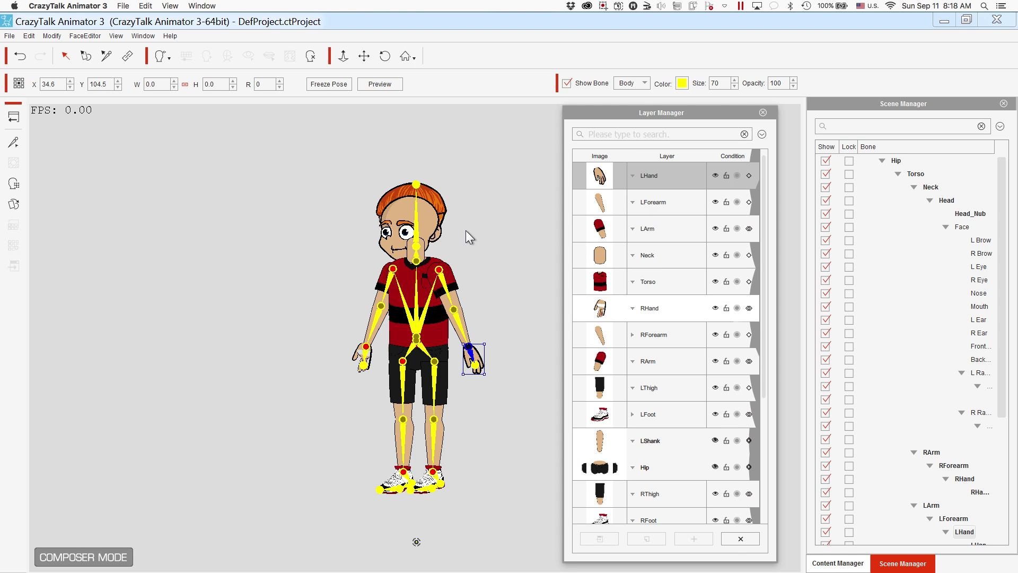
Check the character with its bones hidden, show them again, and move the Neck layer to directly below Torso.
left_click(566, 83)
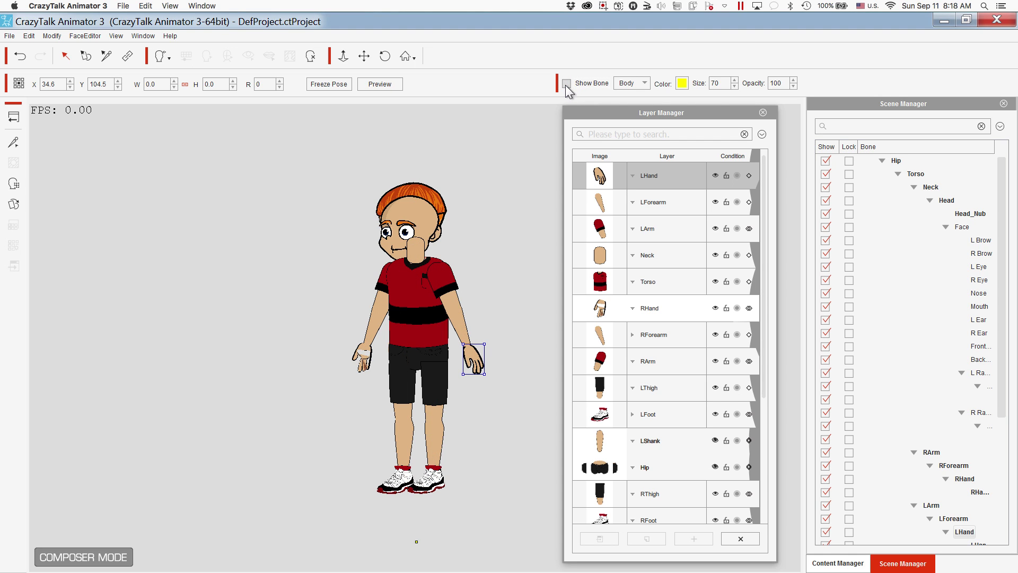
left_click(567, 85)
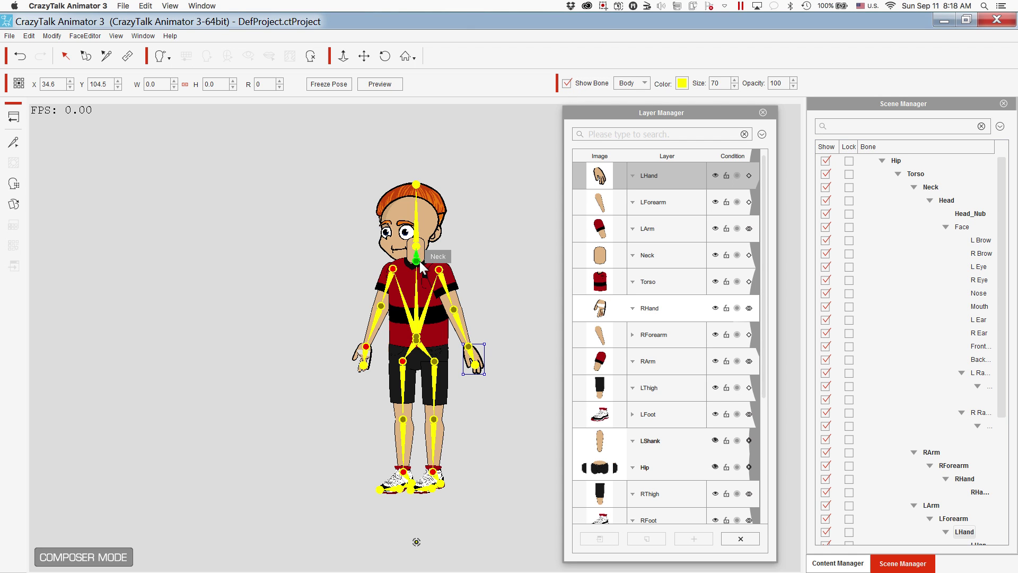
left_click(418, 260)
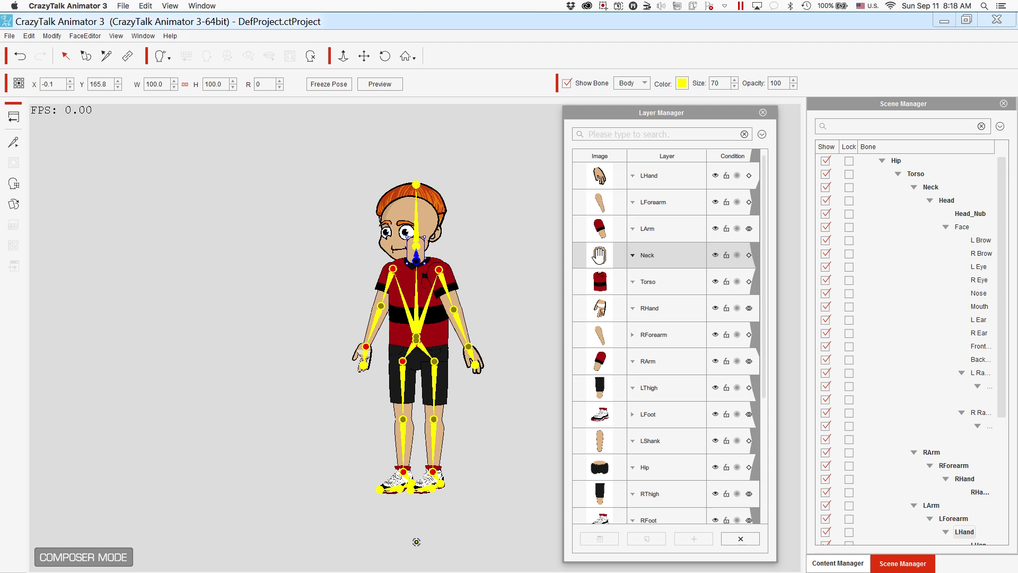
left_click_drag(599, 255, 600, 284)
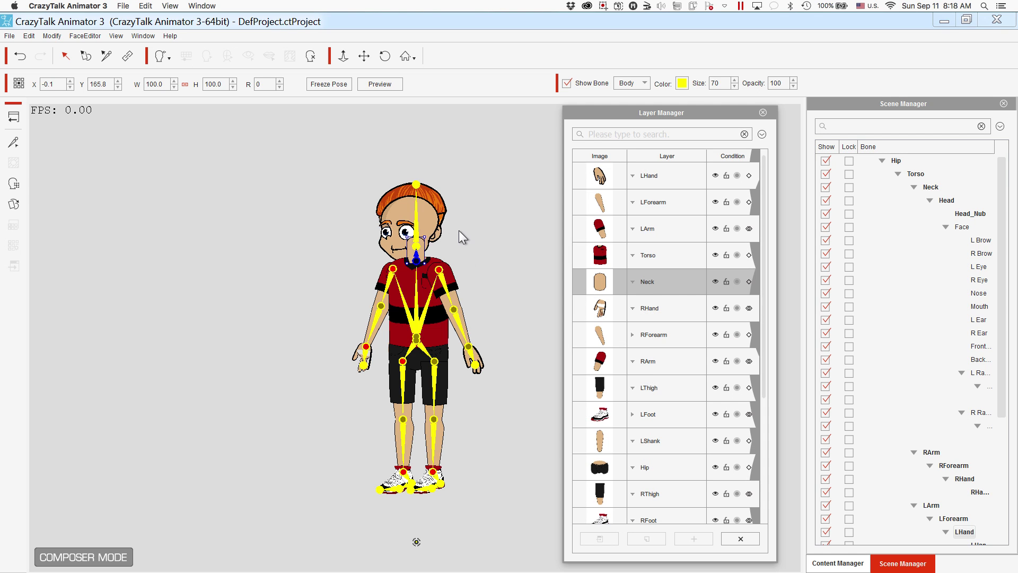
Move the Talking Head layer group to the very top of the layer order, above LHand.
left_click(426, 218)
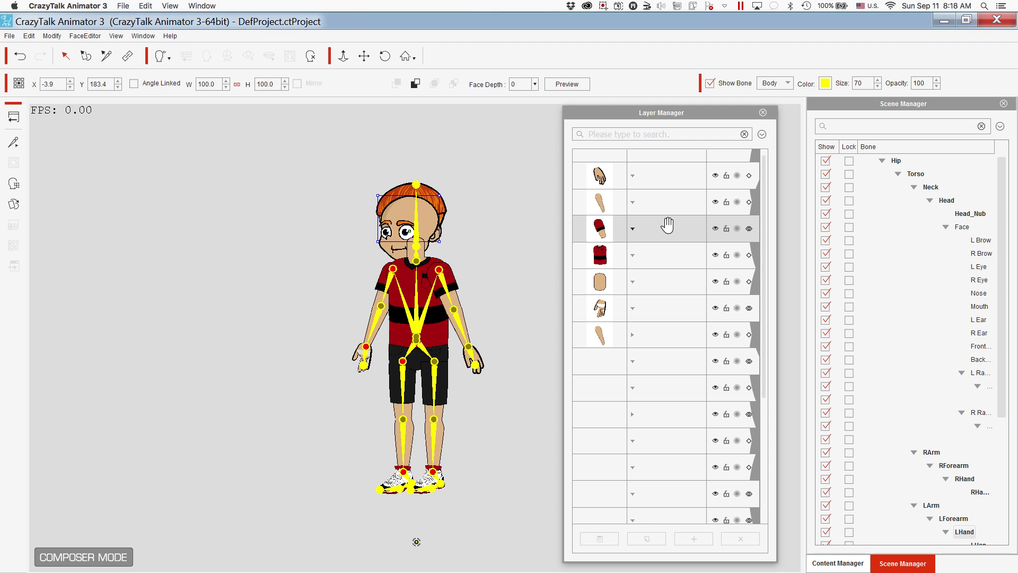
scroll(667, 225, "down", 5)
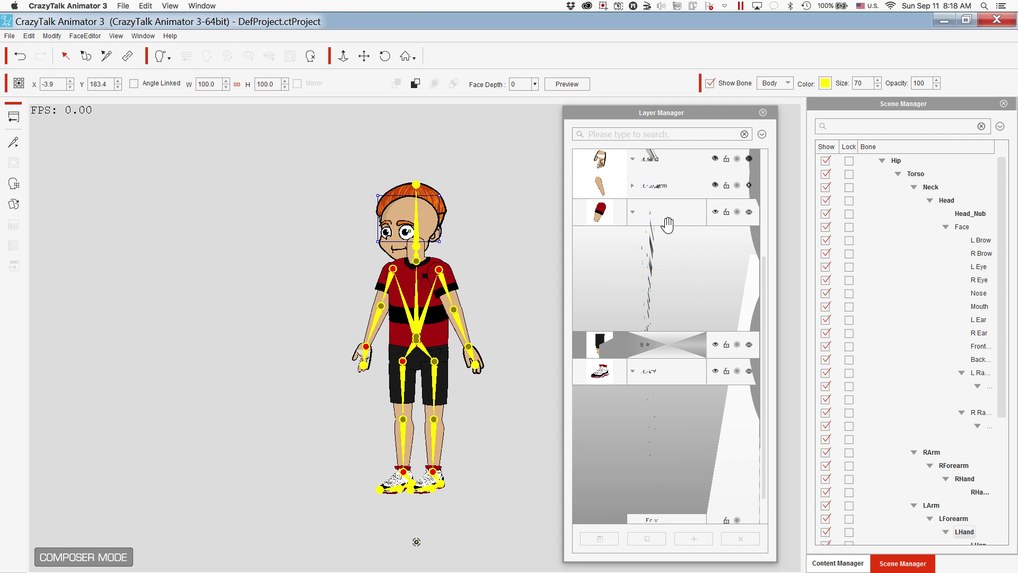
left_click(633, 424)
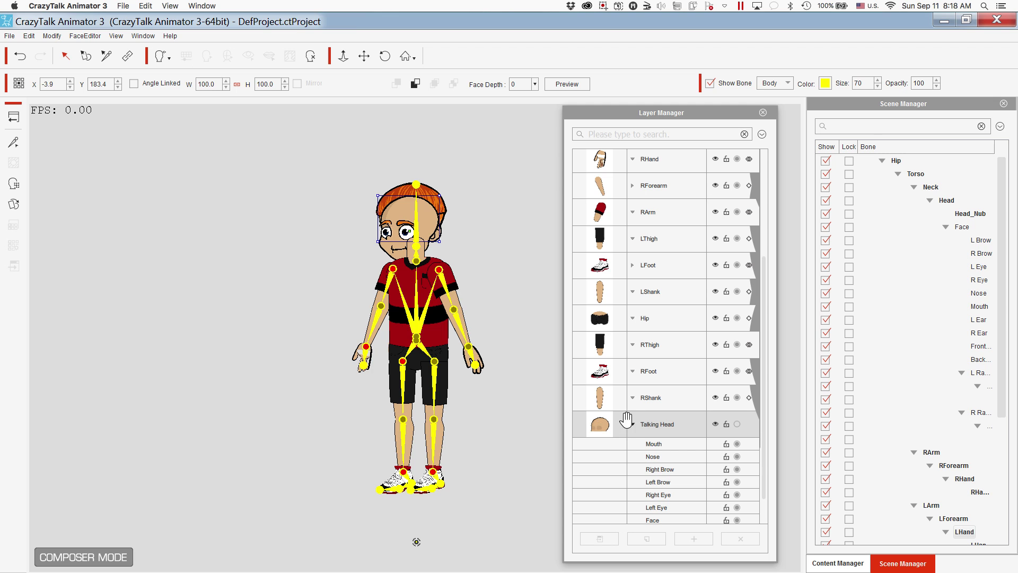
left_click_drag(622, 424, 629, 91)
left_click_drag(631, 51, 633, 175)
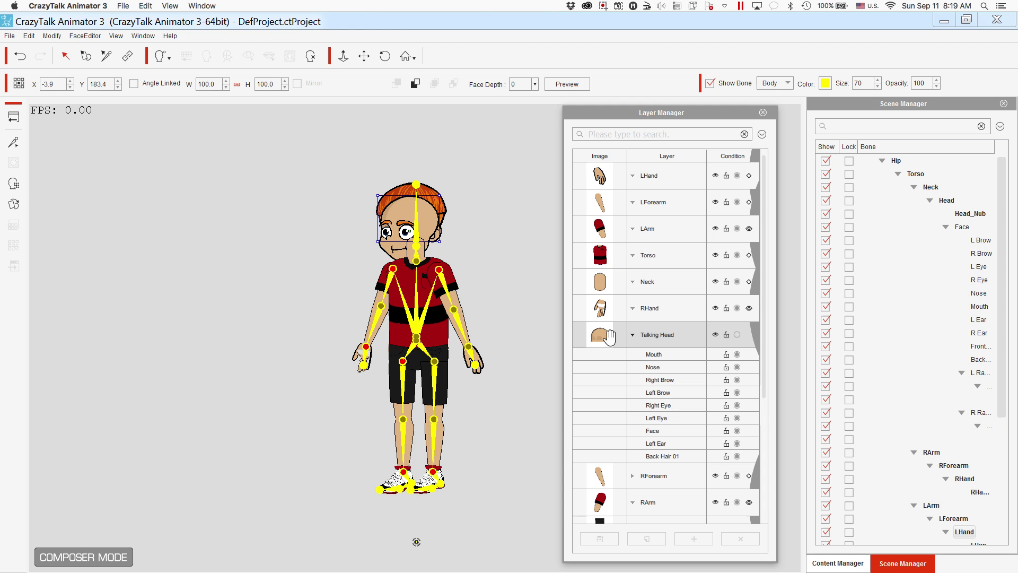
left_click_drag(607, 337, 617, 113)
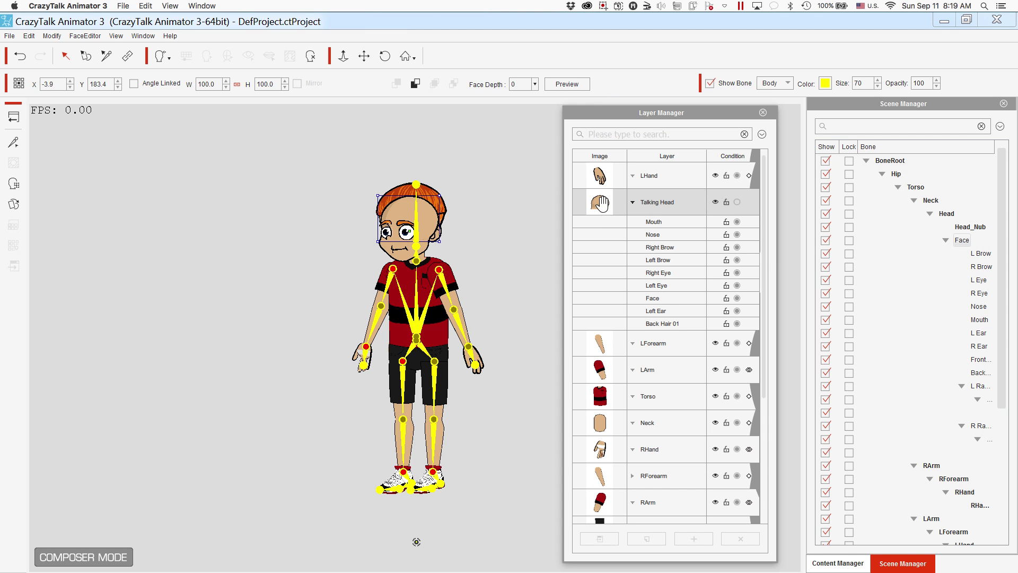
left_click_drag(600, 202, 598, 170)
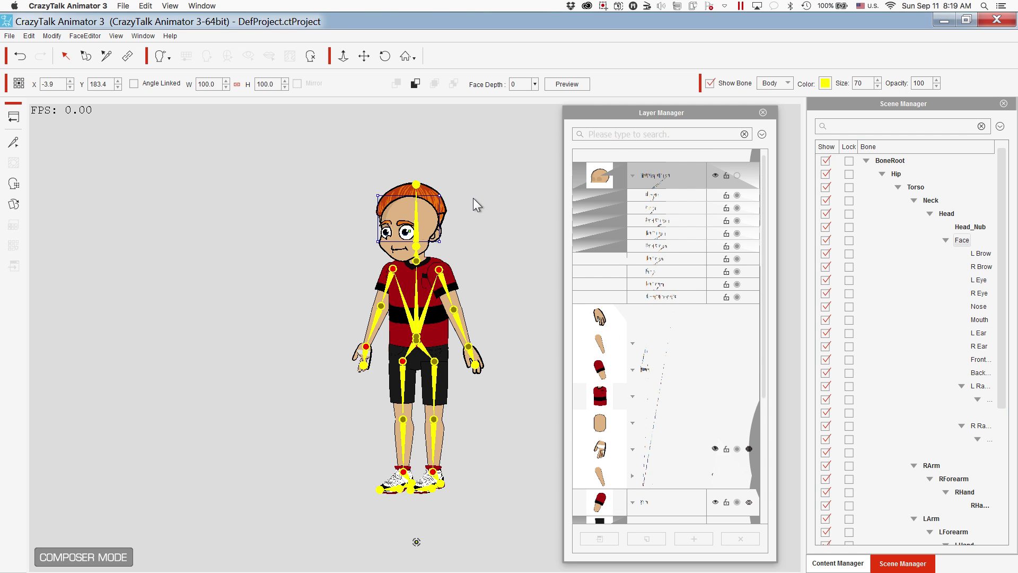
Save the reordered character to the custom actor library over the existing Dexter entry.
left_click(691, 259)
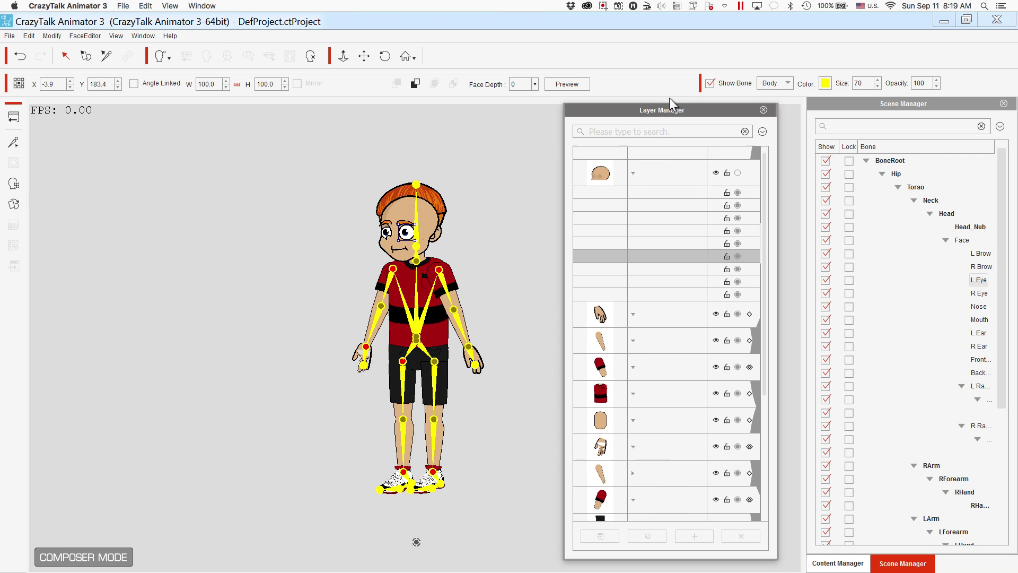
left_click_drag(670, 113, 663, 136)
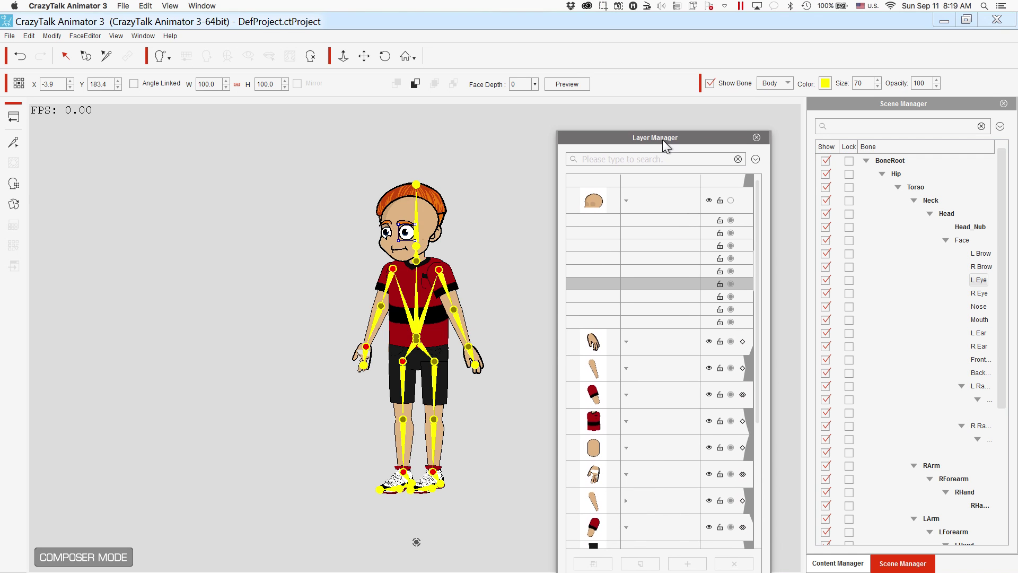
left_click(829, 552)
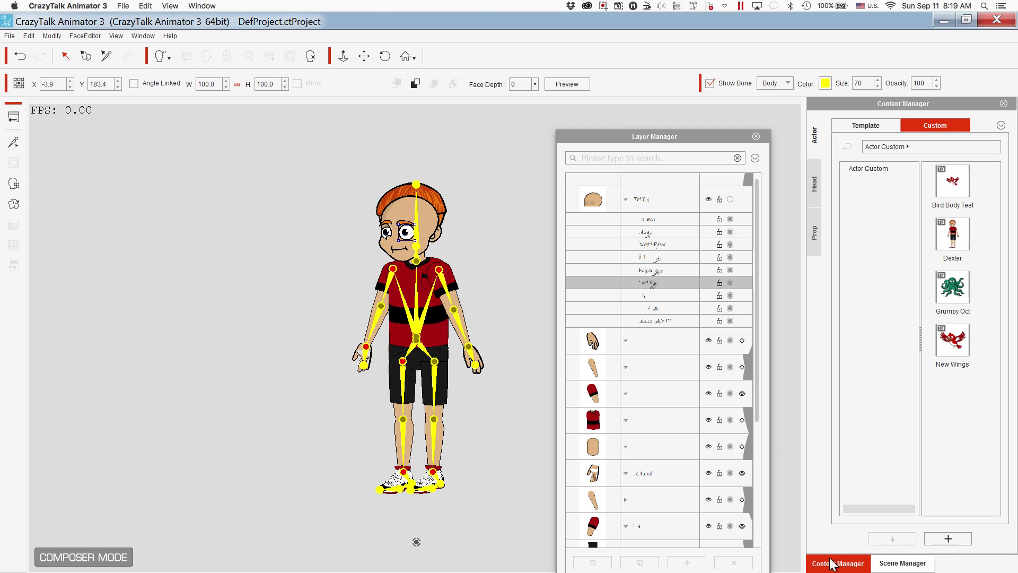
left_click(956, 223)
left_click(956, 537)
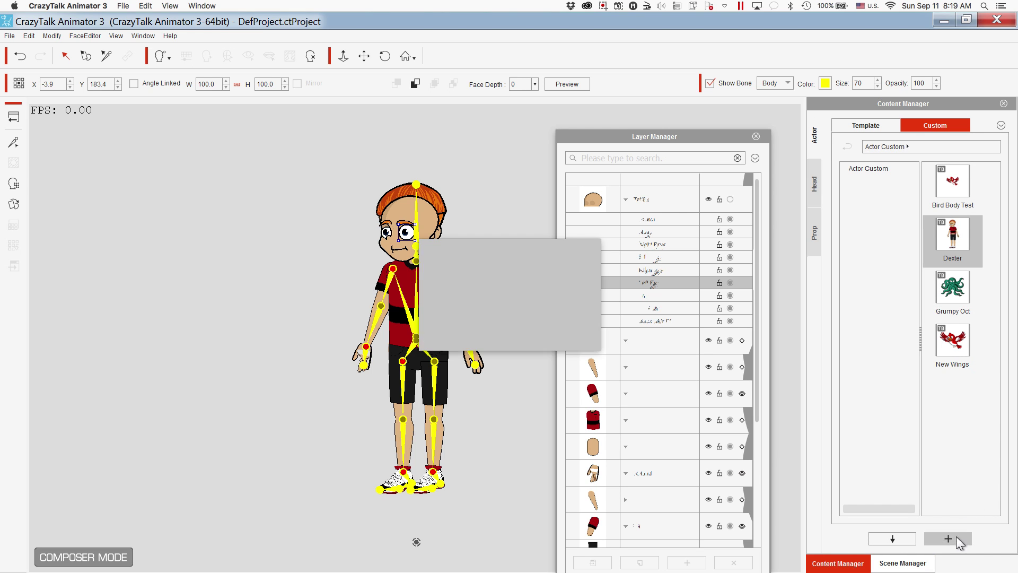
left_click(523, 333)
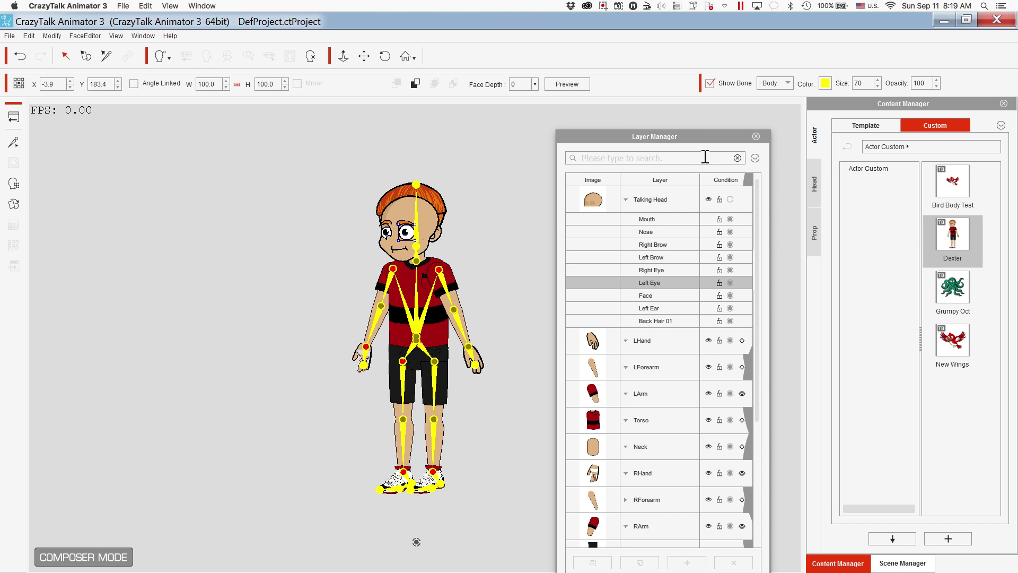
Move the Mouth layer down within Talking Head so it sits between Face and Left Ear.
left_click(652, 216)
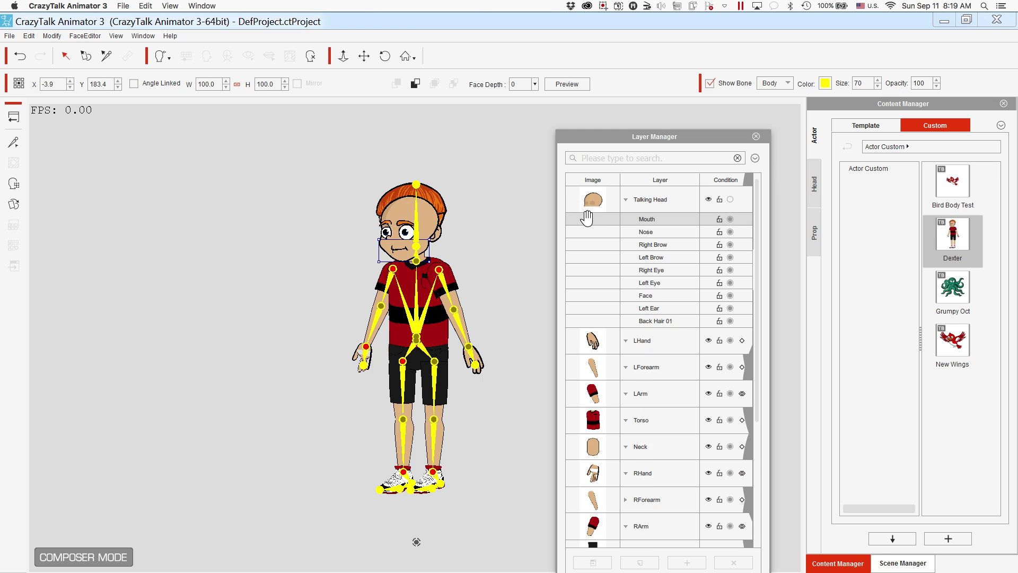
left_click_drag(587, 220, 582, 295)
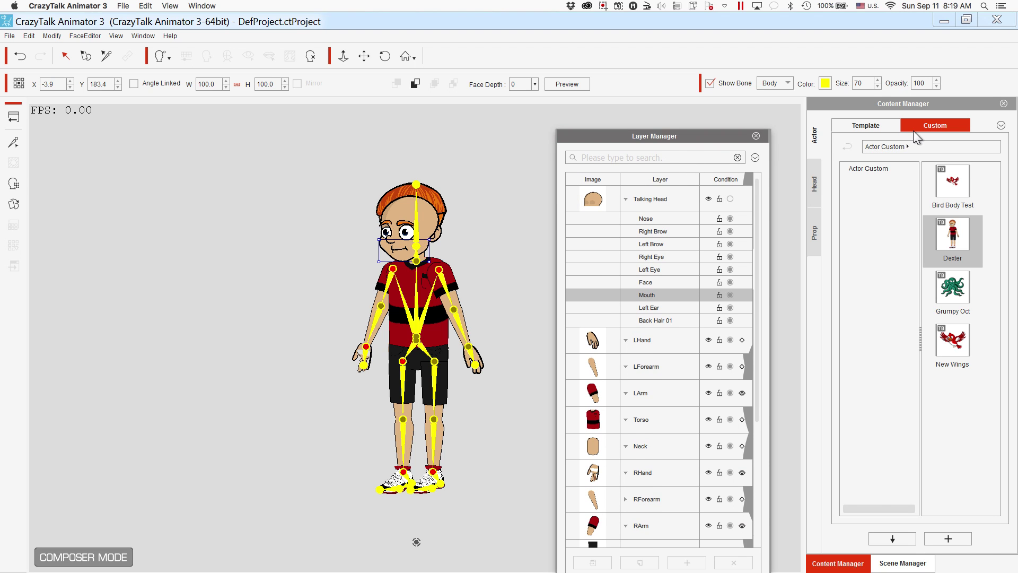
Reopen the Layer Manager, dock it together with the Content and Scene Managers, and widen the docked panel.
left_click(755, 137)
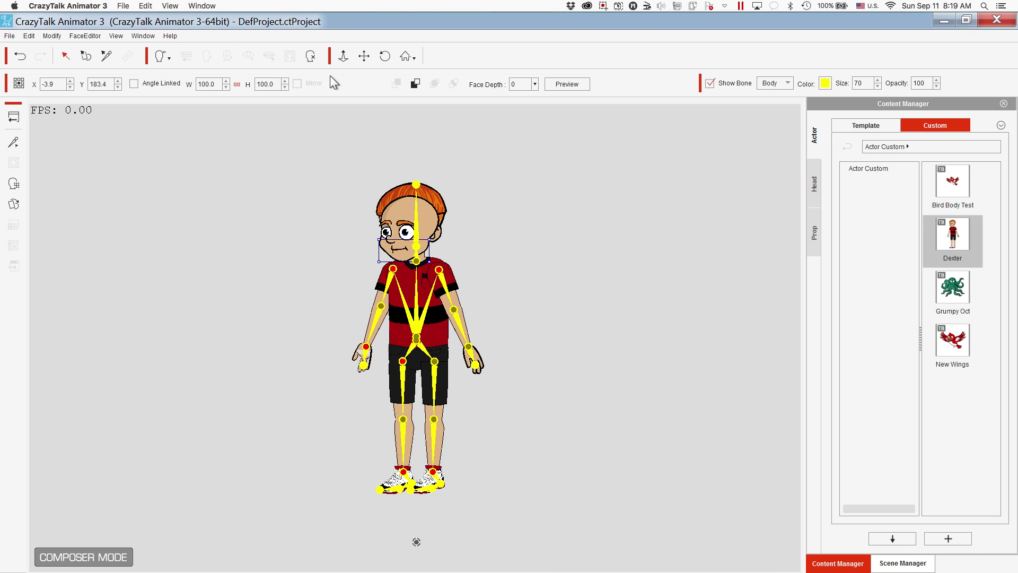
left_click(144, 36)
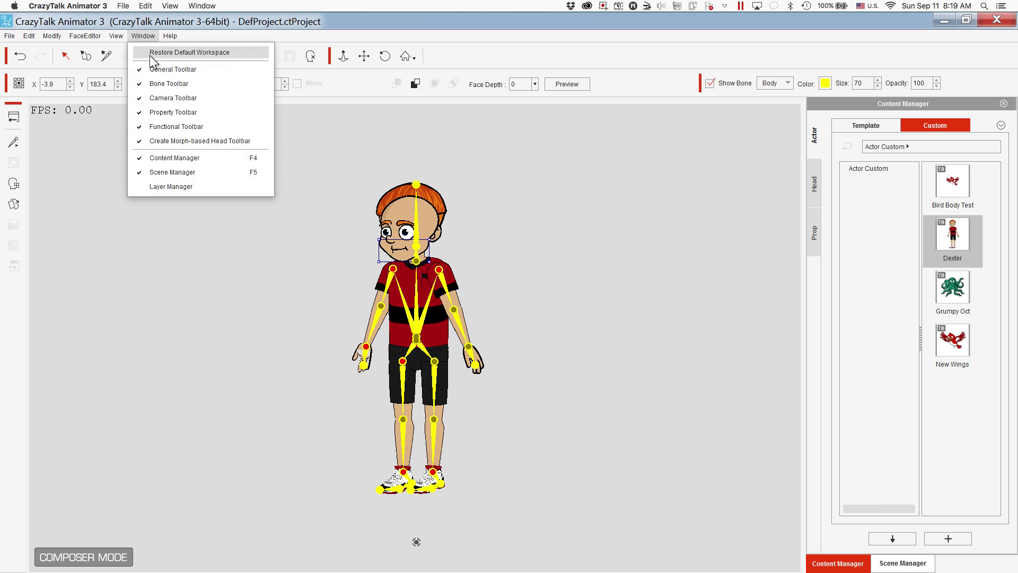
left_click(165, 187)
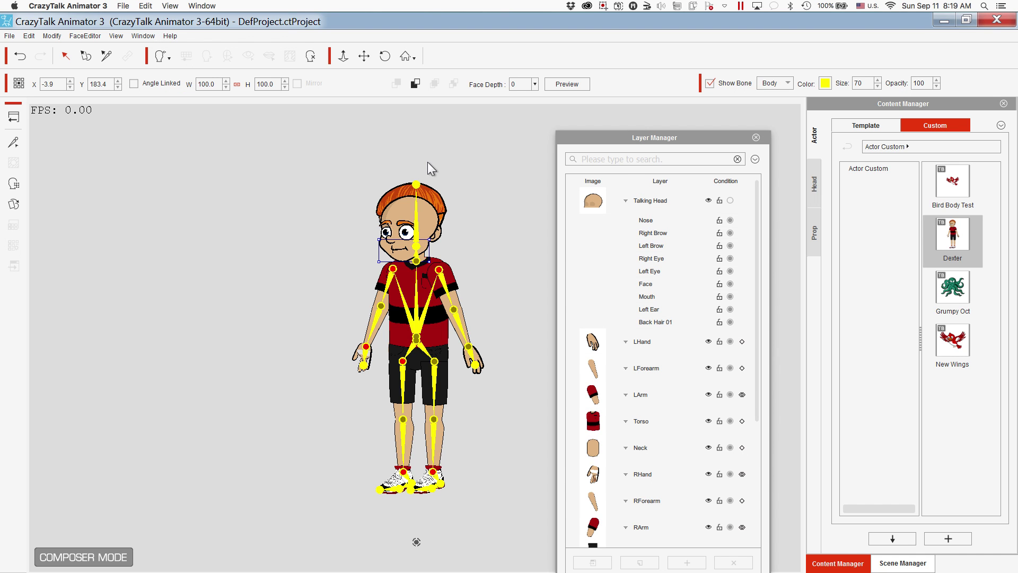
left_click_drag(690, 141, 847, 103)
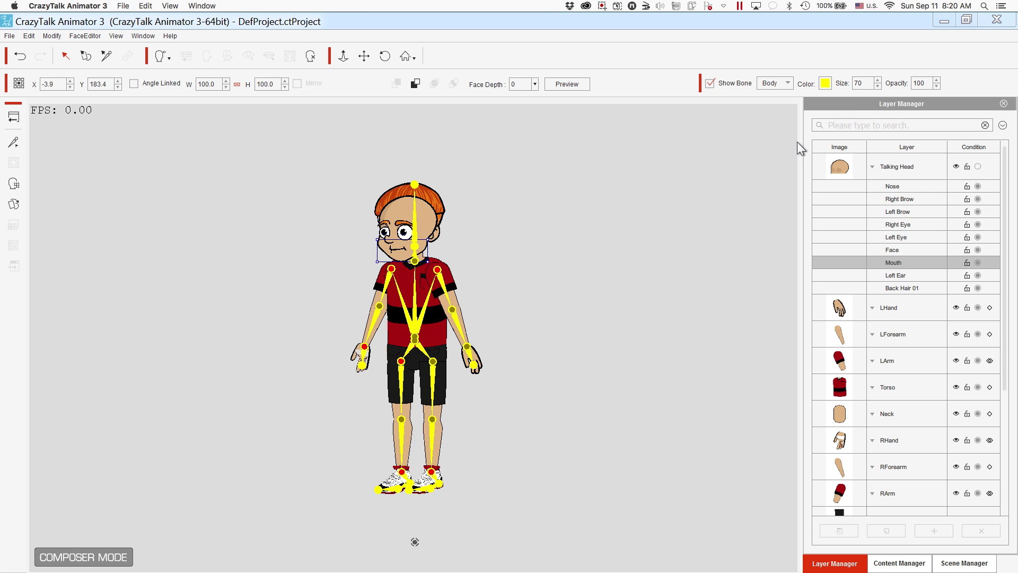
left_click_drag(800, 142, 709, 143)
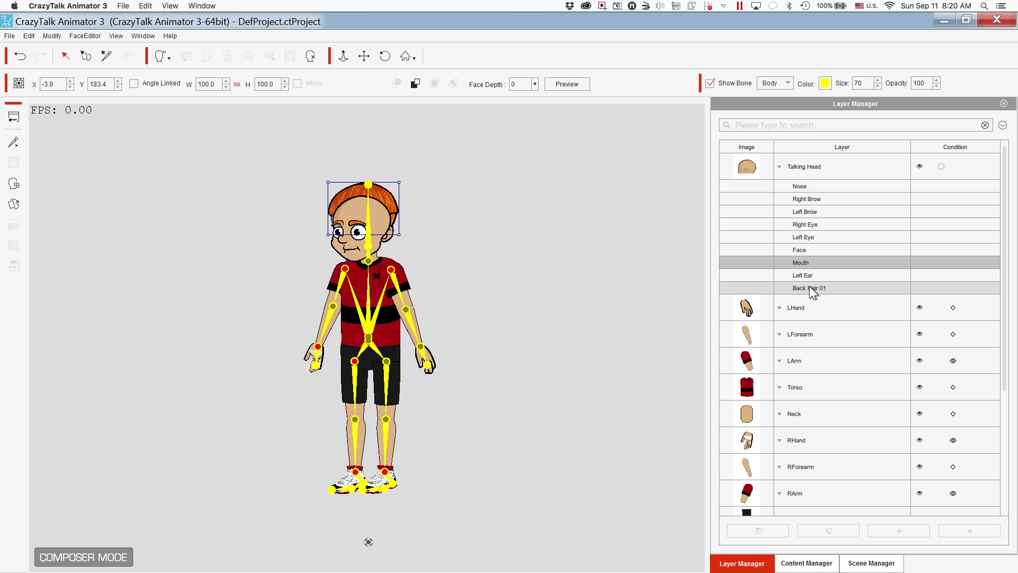
Move Back Hair 01 to the front of the Talking Head layers and place the brow layers above it.
left_click_drag(810, 285, 802, 146)
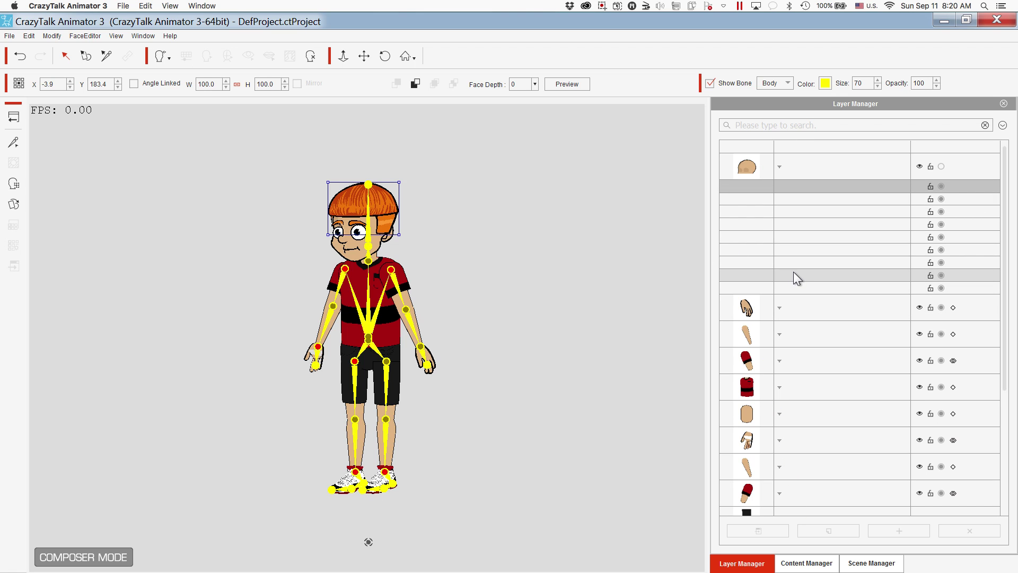
left_click(617, 271)
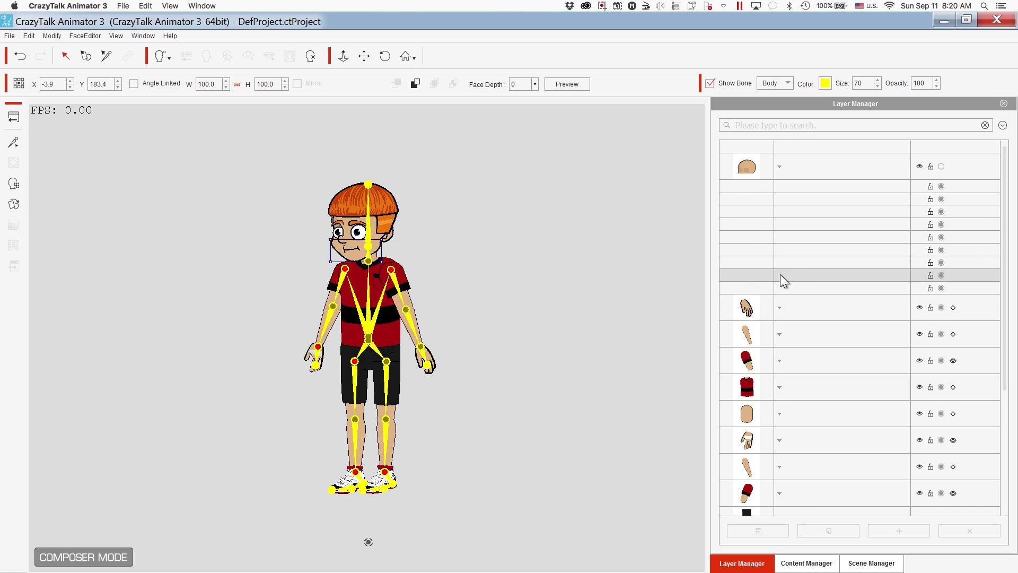
left_click(781, 275)
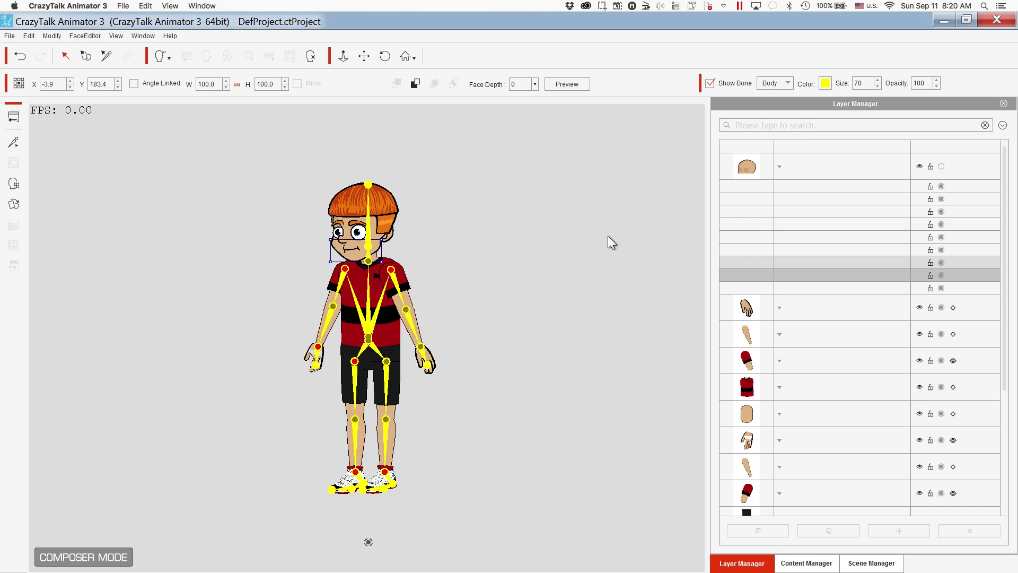
left_click(790, 250)
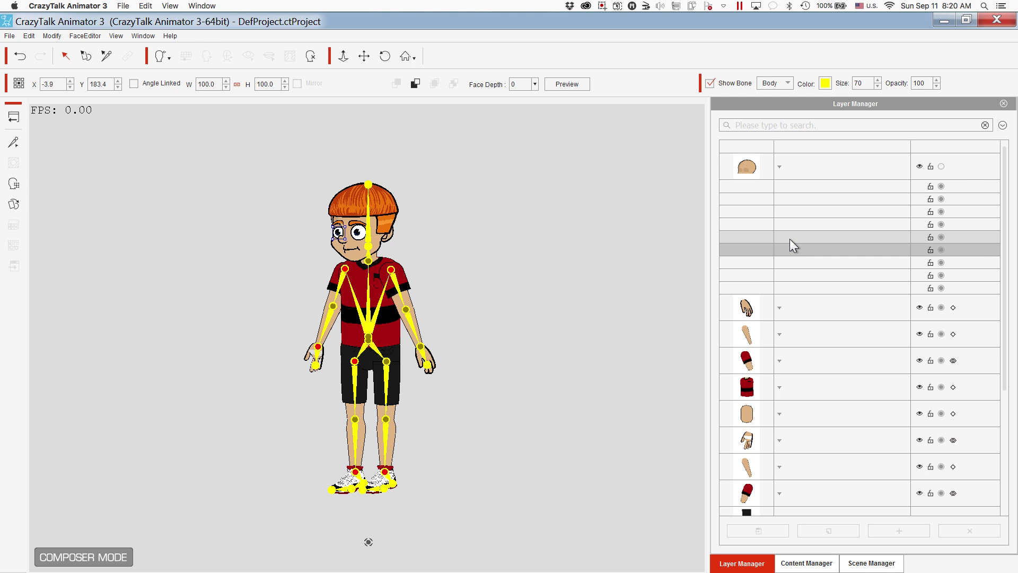
left_click(789, 222)
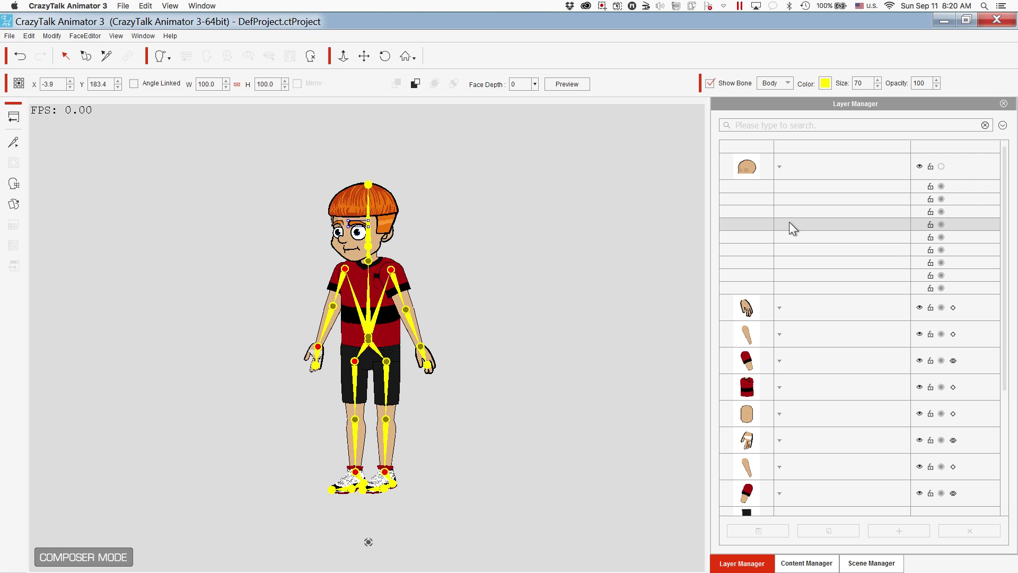
left_click(788, 220)
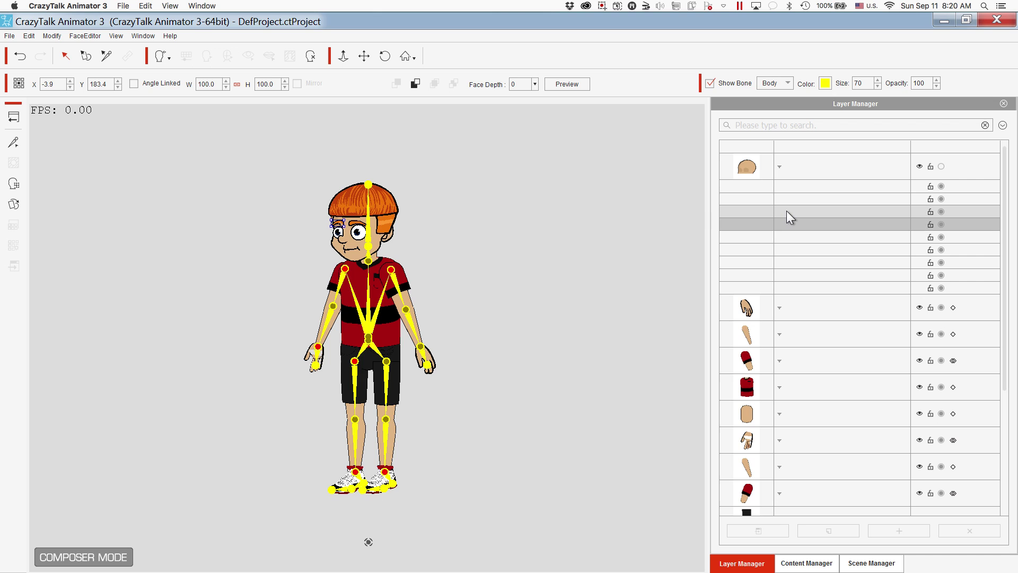
left_click_drag(787, 210, 787, 183)
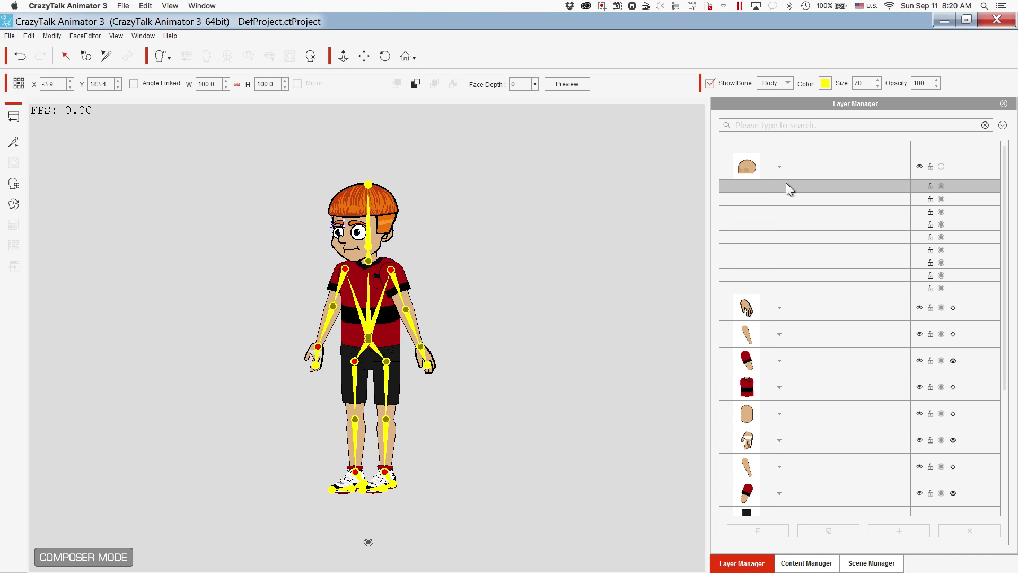
Move the Left Ear layer to the top of Talking Head so it sits in front of the hair, and close the Layer Manager.
left_click(787, 214)
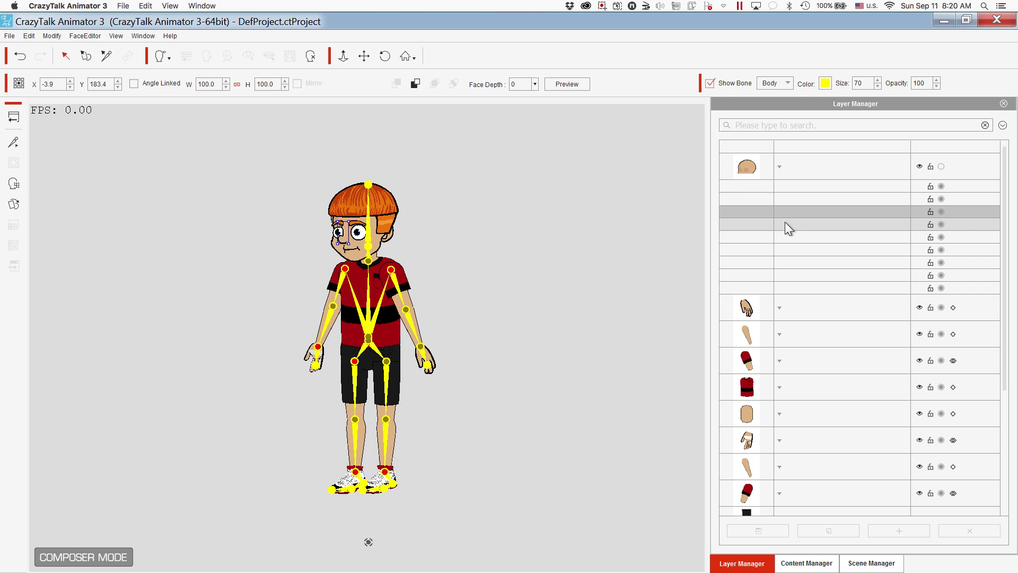
left_click(787, 265)
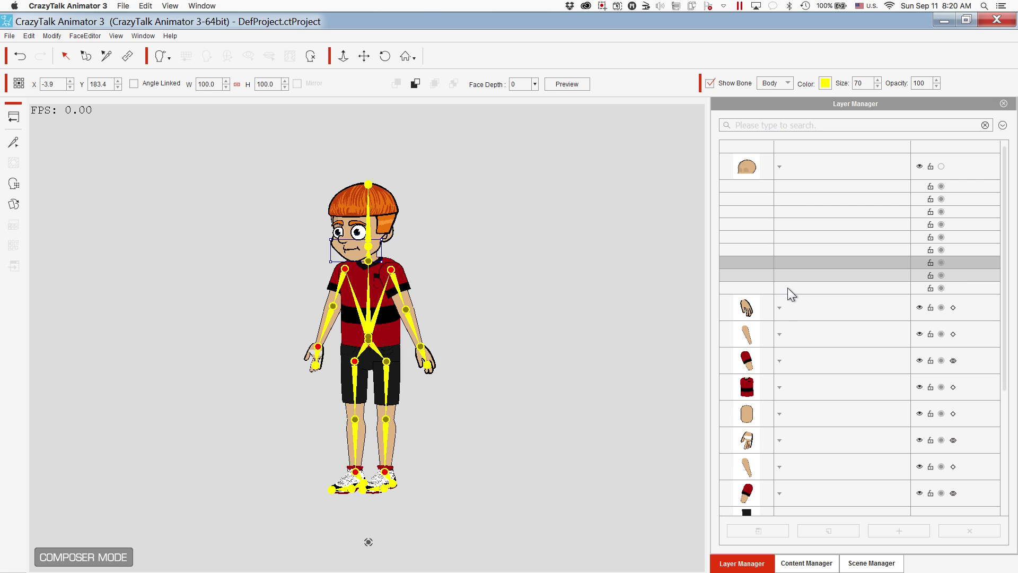
left_click(787, 288)
left_click_drag(787, 288, 793, 210)
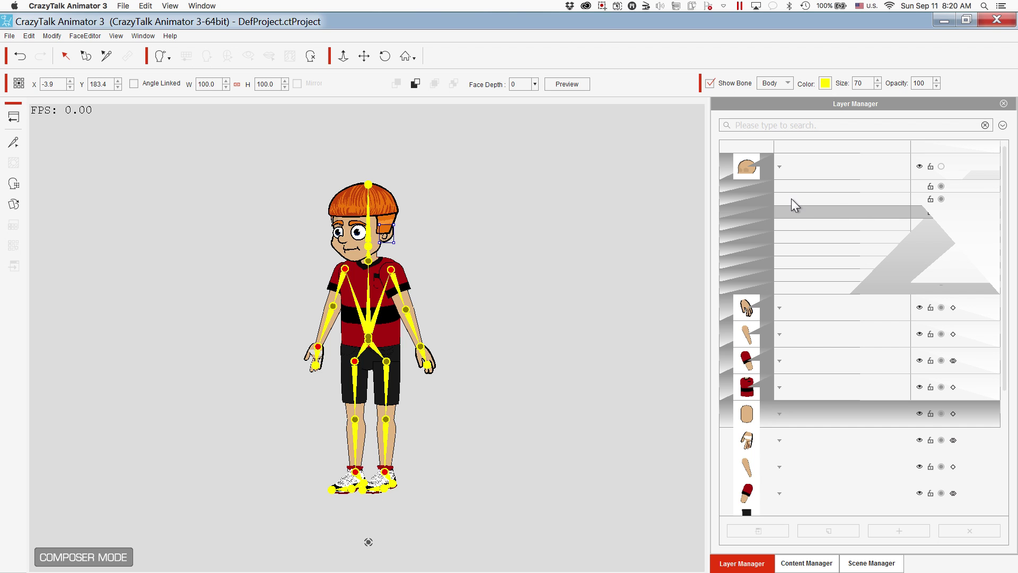
left_click_drag(755, 100, 669, 140)
left_click_drag(727, 264, 727, 224)
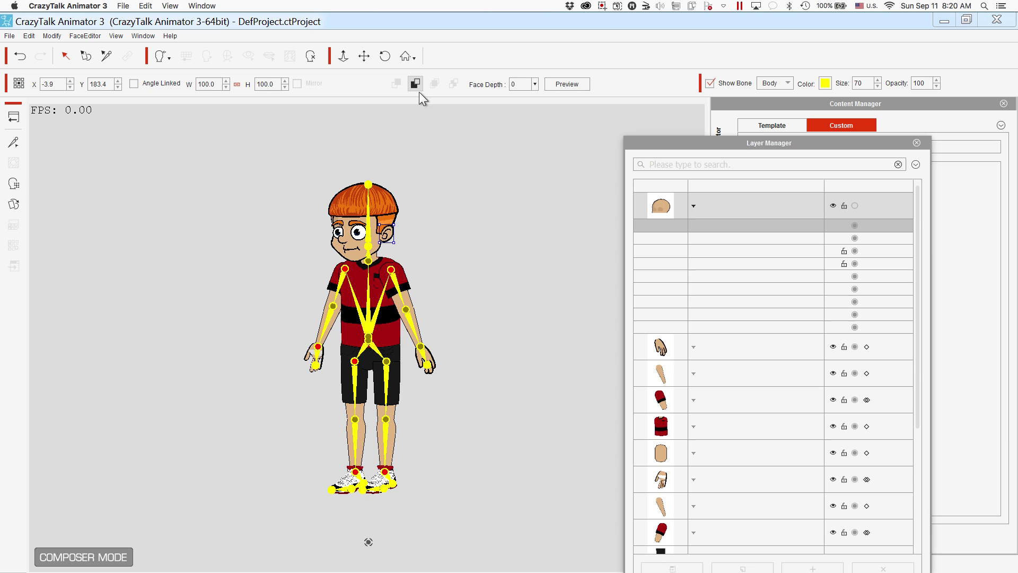
left_click(916, 143)
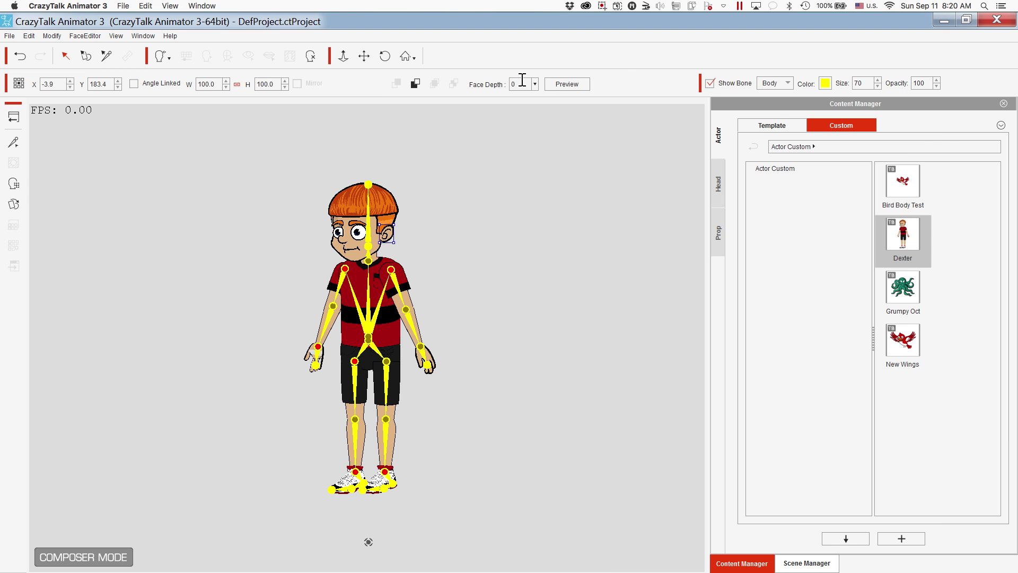
Hide the bones and save the updated character over the existing Dexter entry in the custom actor library.
left_click(709, 84)
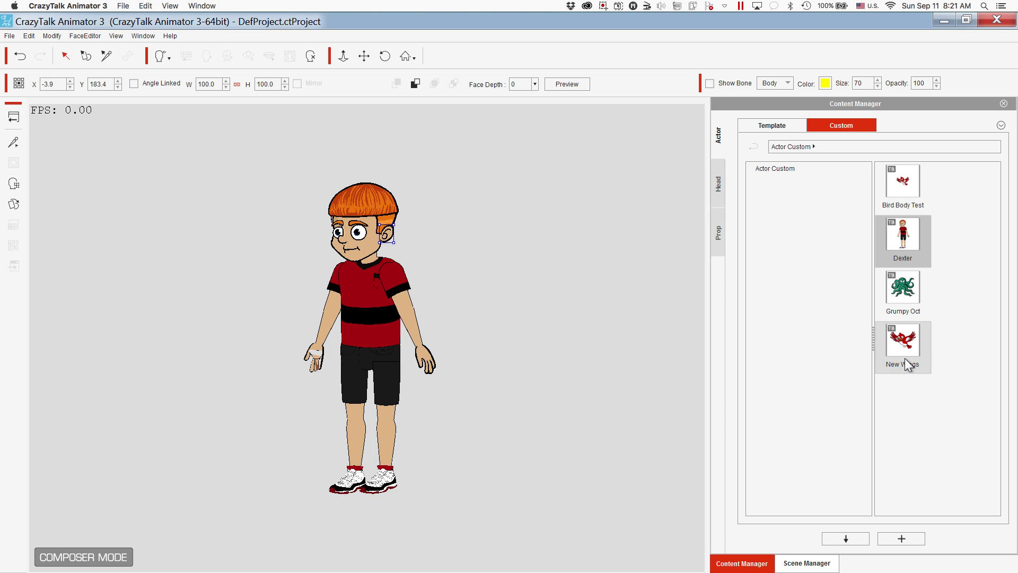
left_click(907, 233)
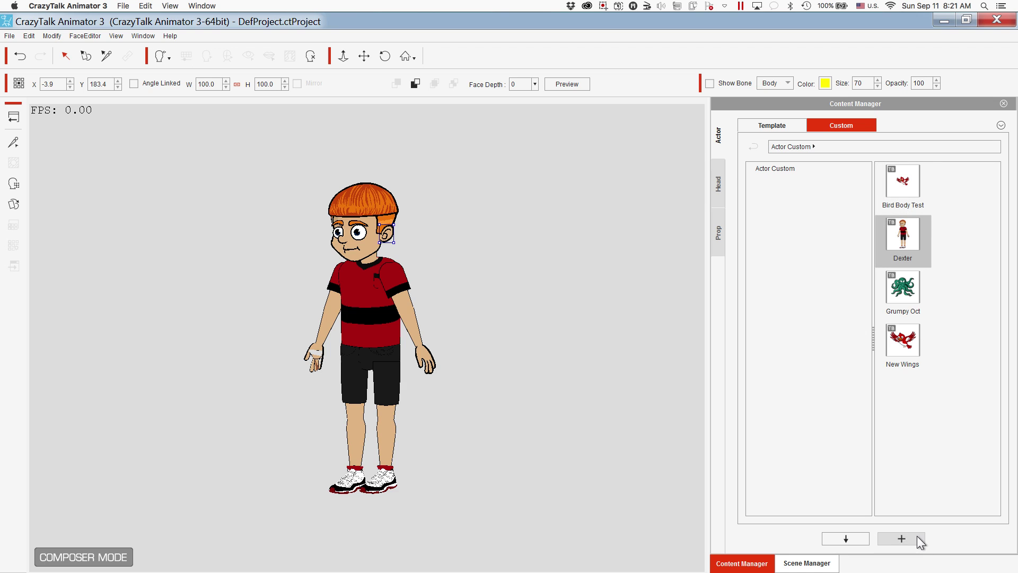
left_click(917, 539)
left_click(508, 330)
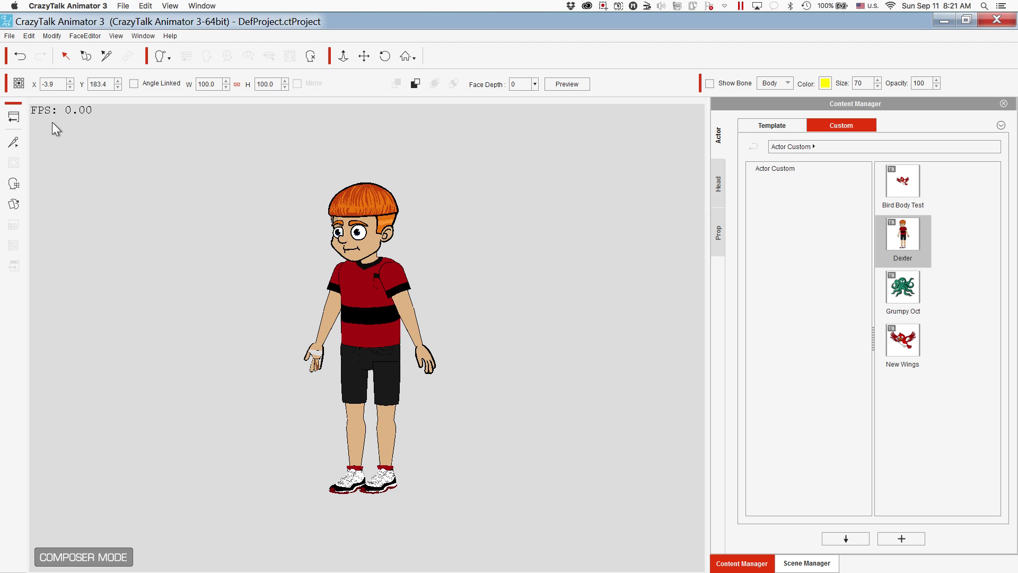
Return to Stage mode and move the character down to about X -1, Y -39.
left_click(14, 117)
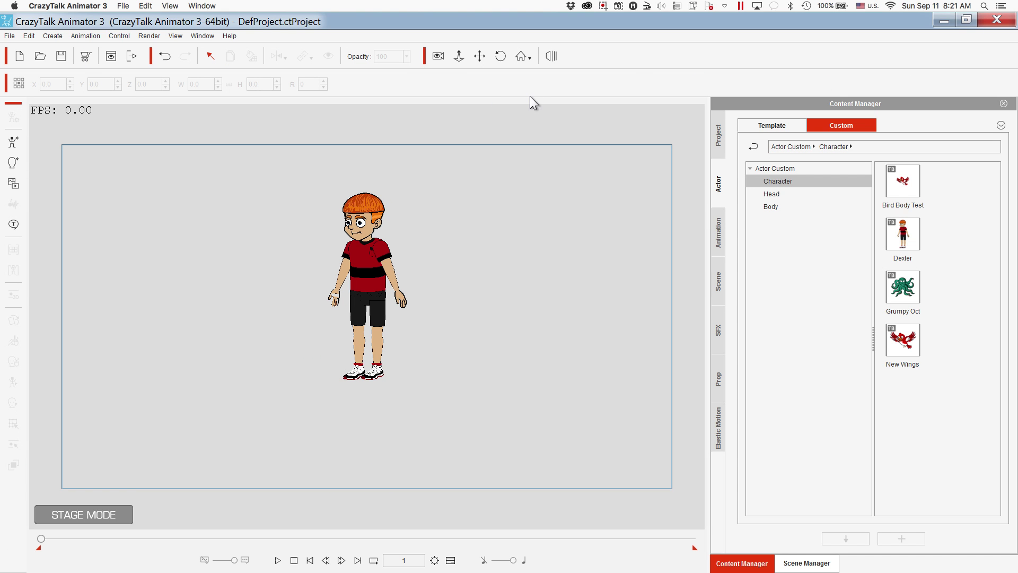
left_click(359, 248)
left_click_drag(358, 249, 358, 289)
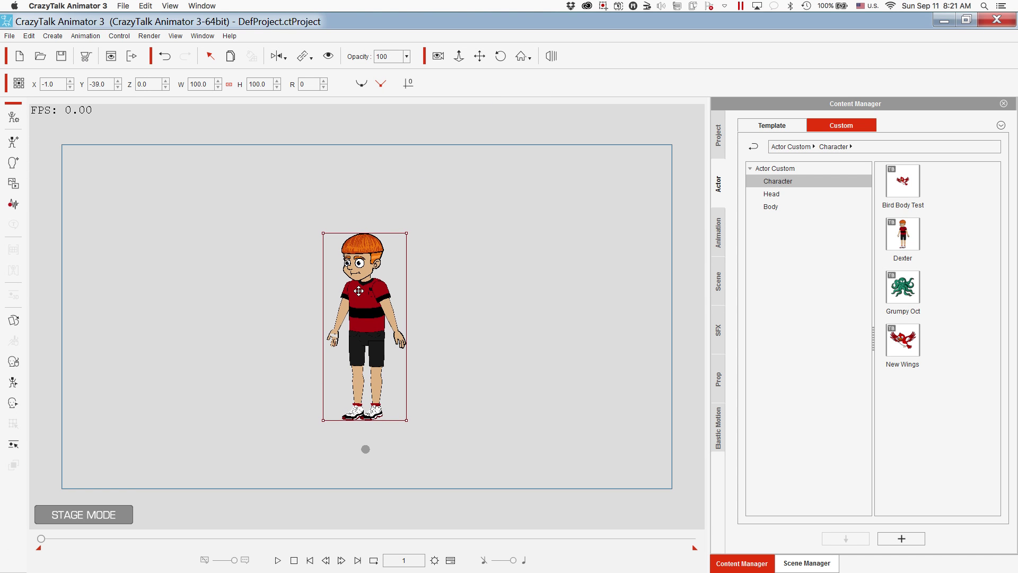
Reopen the character in Composer mode, close the Layer Manager and show the bone hierarchy in the Scene Manager.
left_click(14, 117)
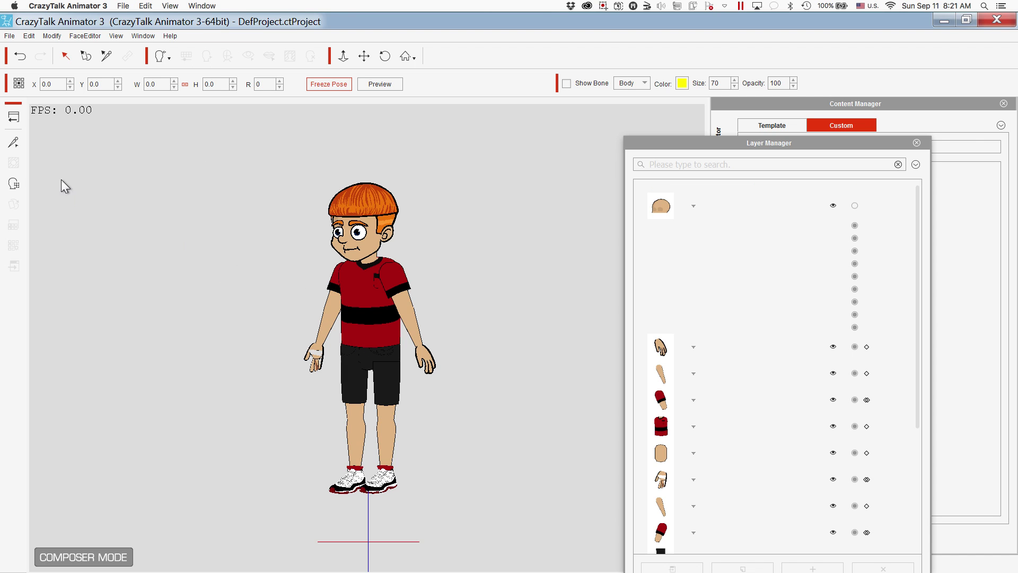
left_click(917, 143)
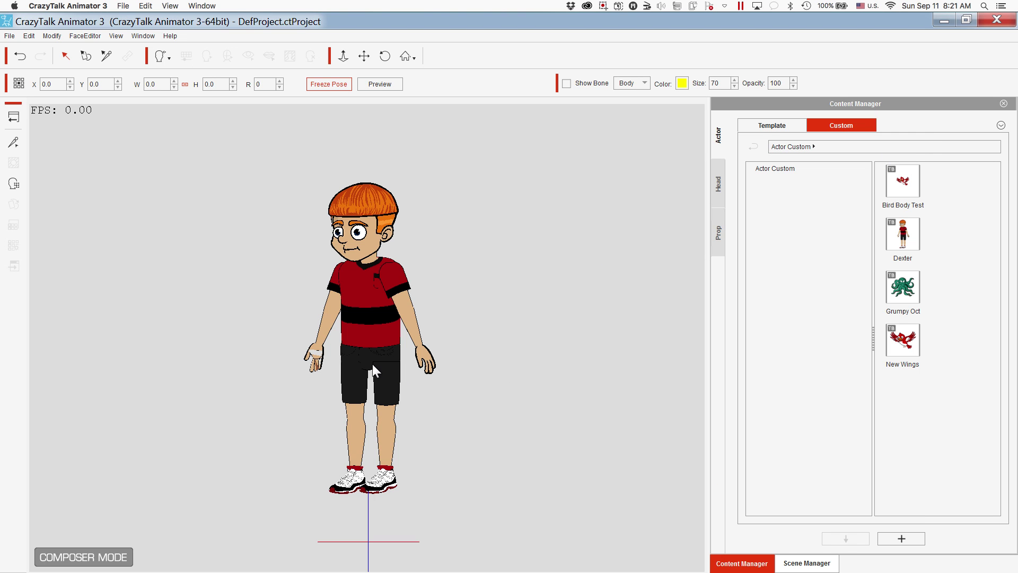
left_click(64, 56)
left_click(808, 564)
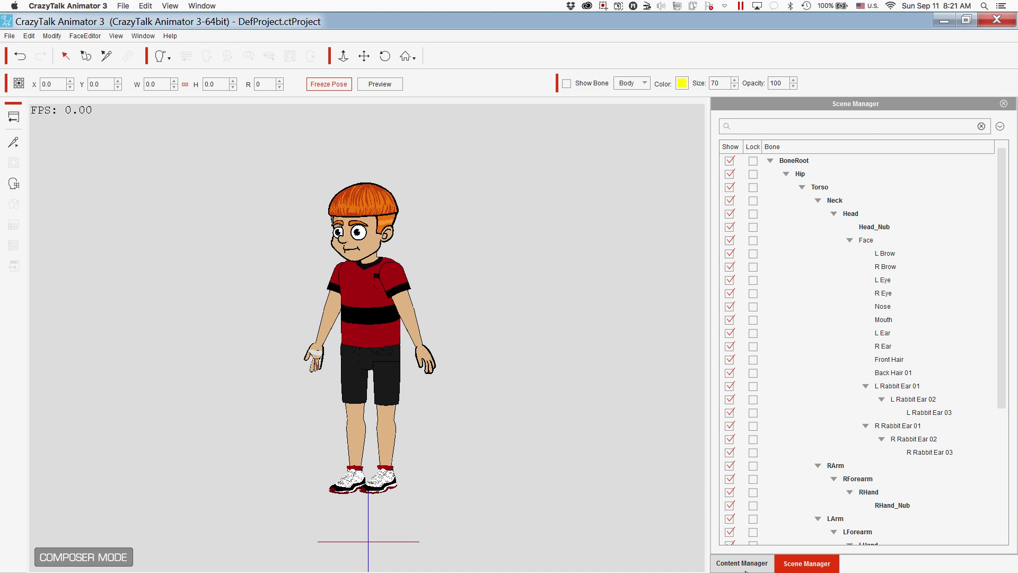
Select the Hip bone and set its Y position to 0.
left_click(820, 187)
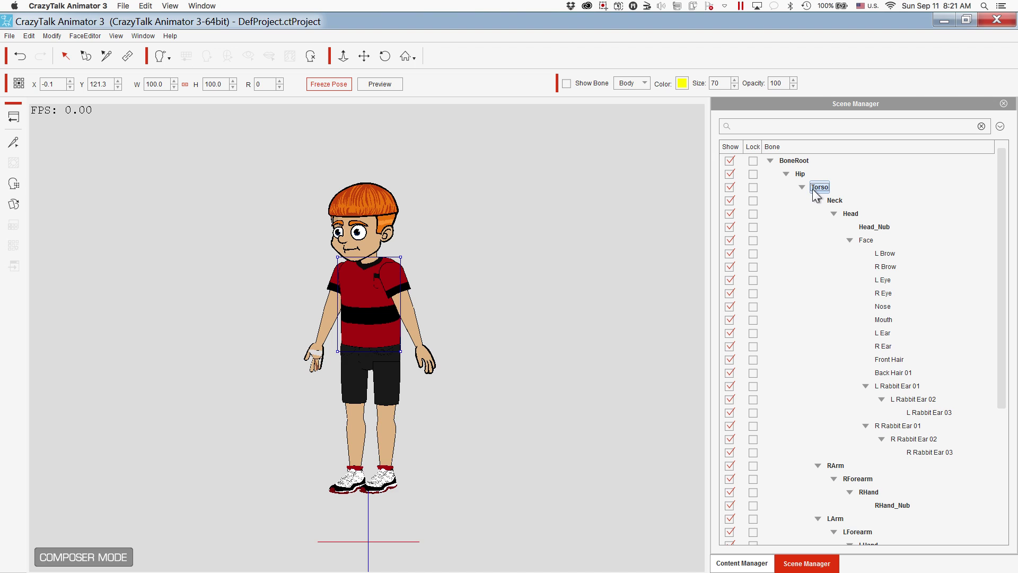
left_click(800, 174)
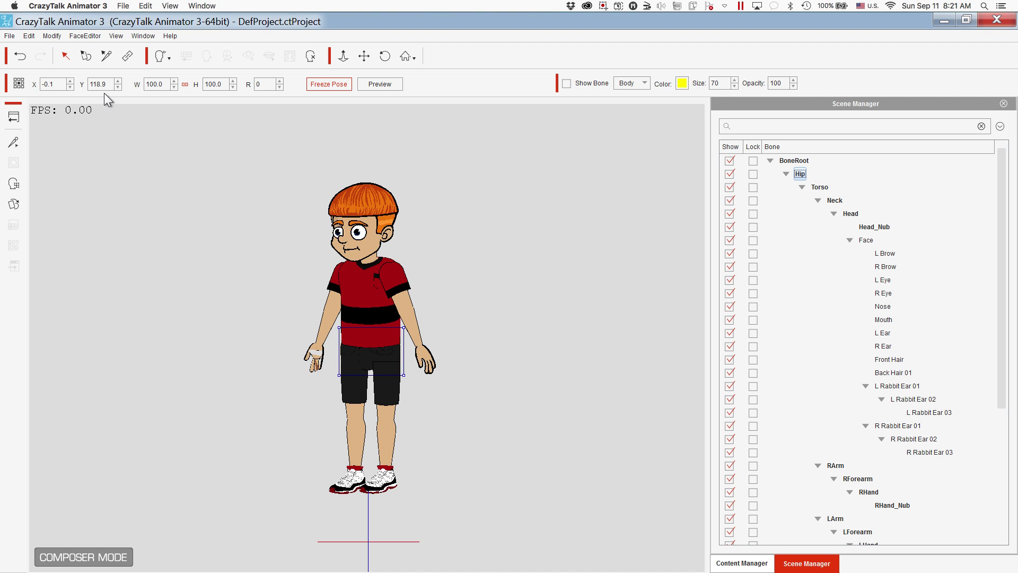
left_click_drag(106, 87, 92, 80)
key("Return")
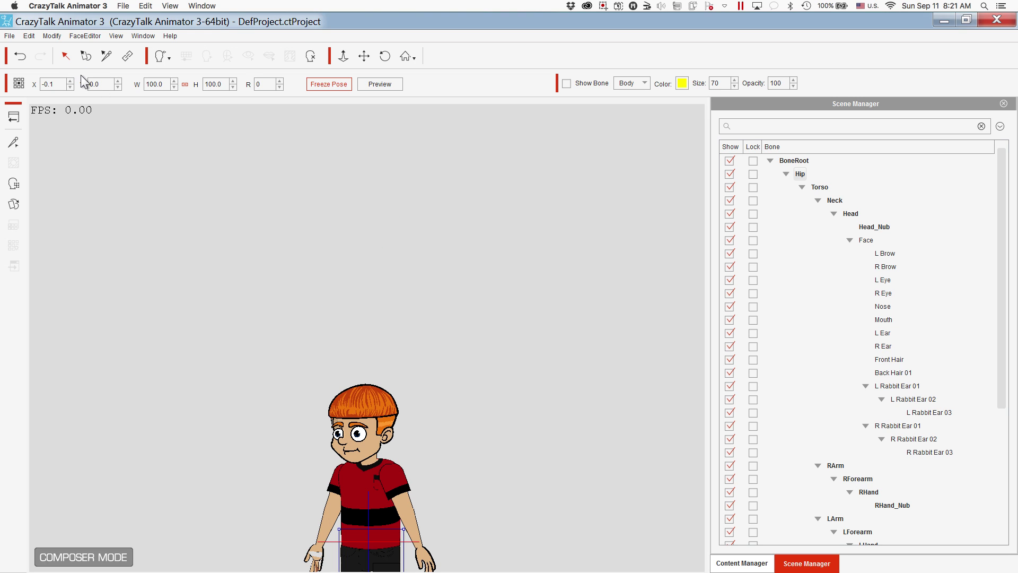
left_click(364, 56)
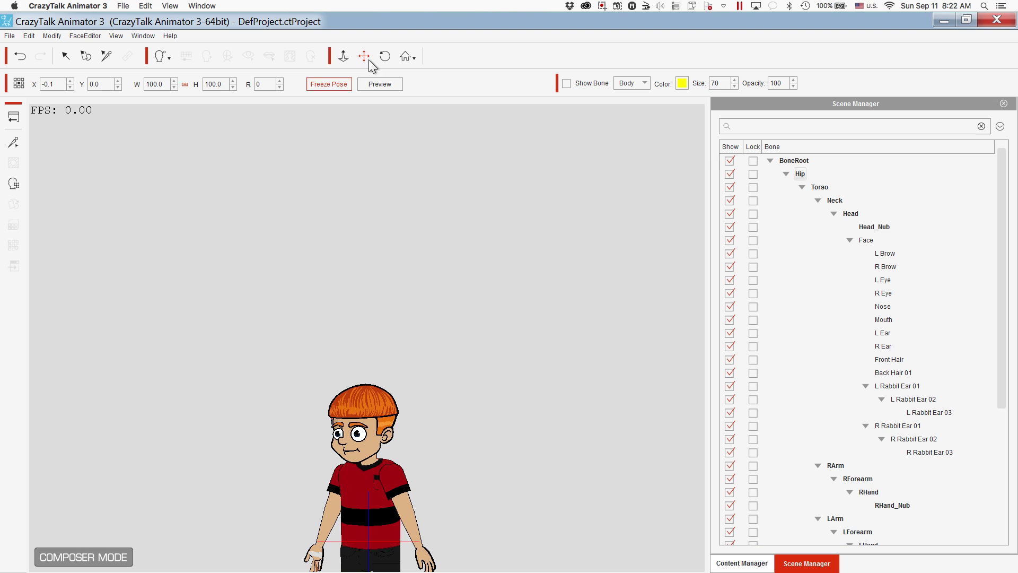
left_click_drag(391, 505, 395, 289)
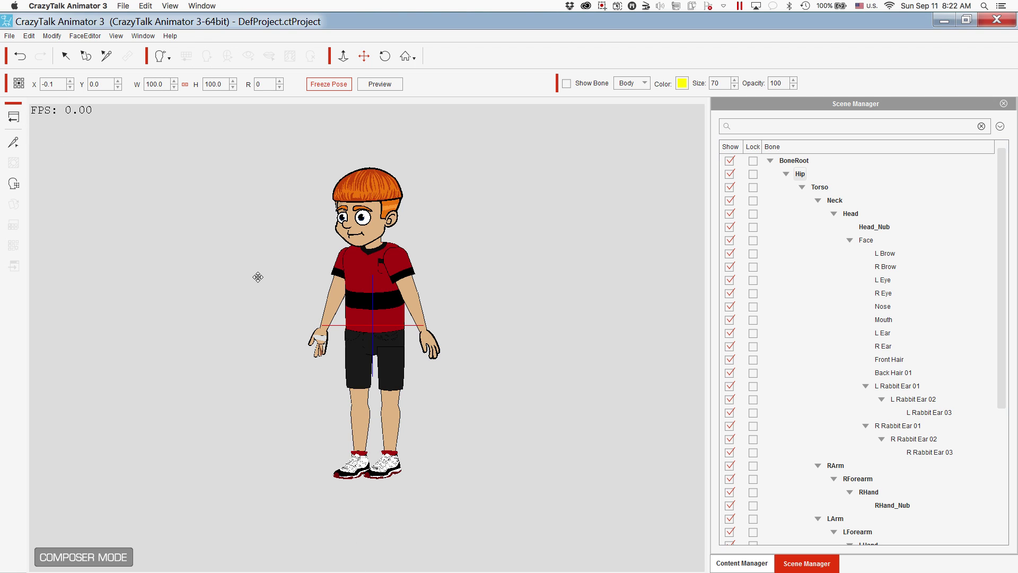
Return to Stage mode and move the character up to about X -12, Y 100.5.
left_click(258, 277)
left_click(11, 117)
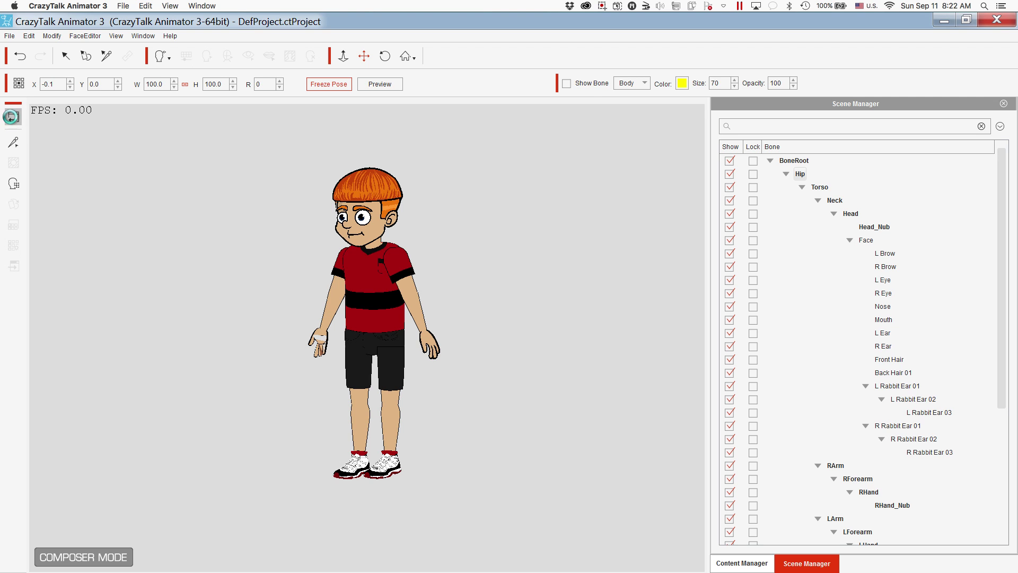
left_click(370, 405)
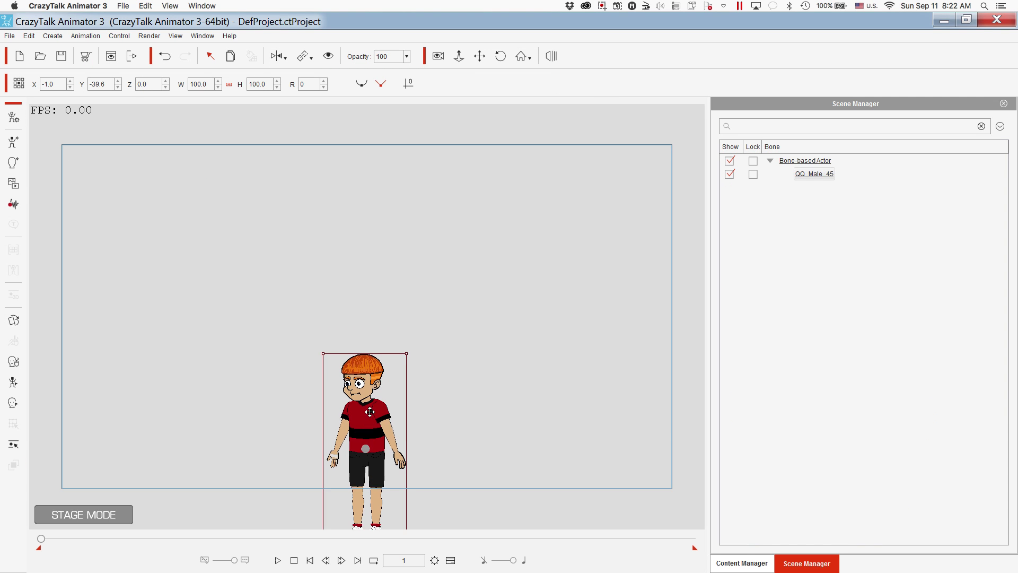
left_click_drag(370, 411, 359, 269)
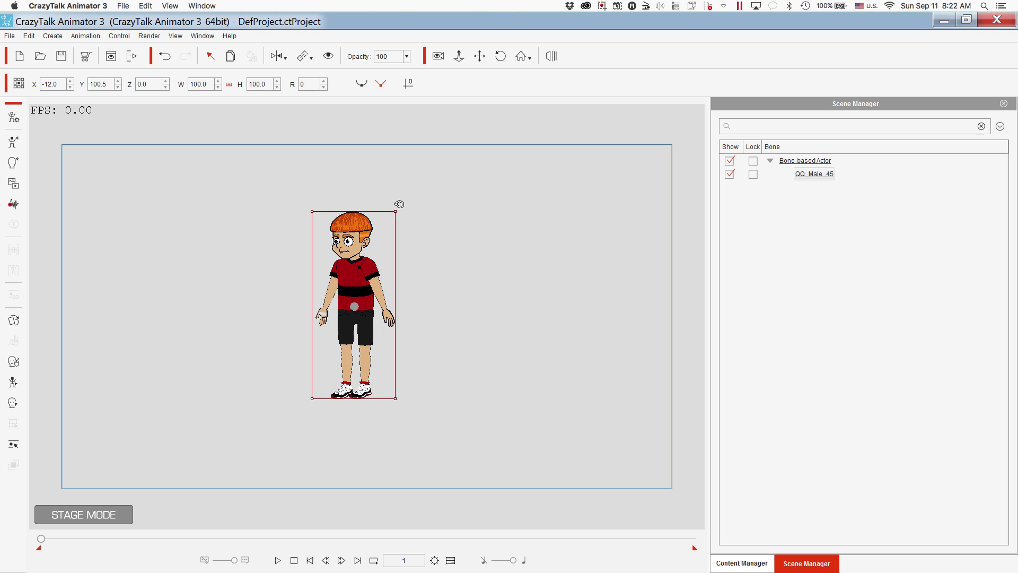
Try rotating the character slightly about its pivot, and undo the rotation.
mouse_move(399, 204)
left_mouse_down()
mouse_move(366, 193)
mouse_move(377, 189)
mouse_move(368, 184)
mouse_move(412, 219)
mouse_move(399, 195)
left_mouse_up()
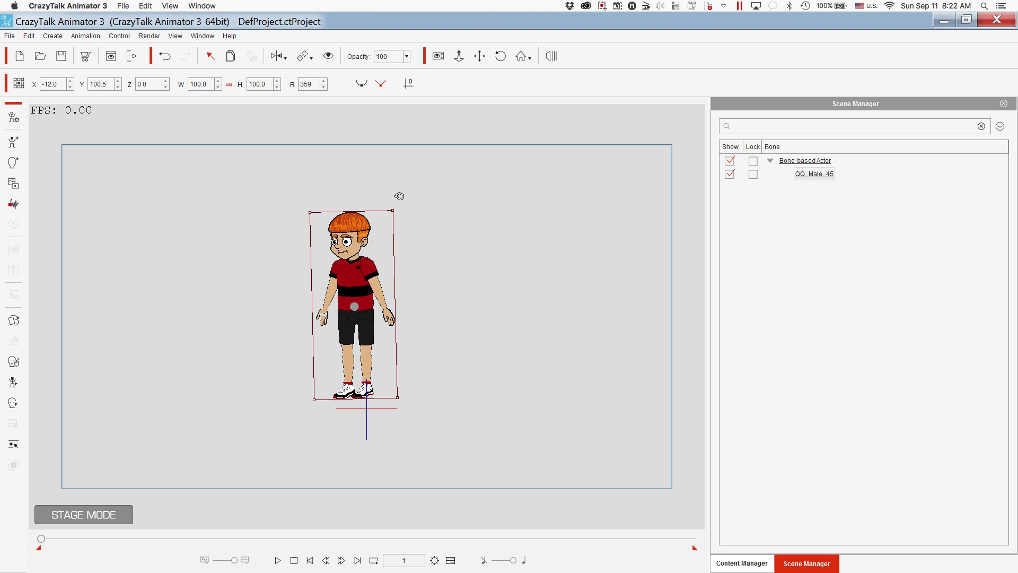
left_click(164, 56)
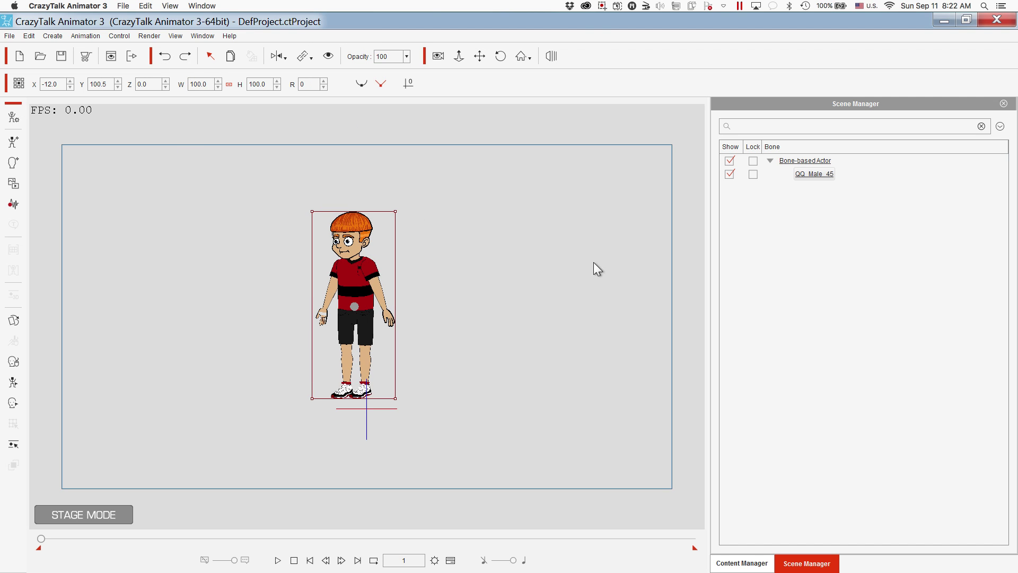
Open the QQ_45 motion folder under Template bone, A_Human in the Content Manager's animation templates.
left_click(748, 563)
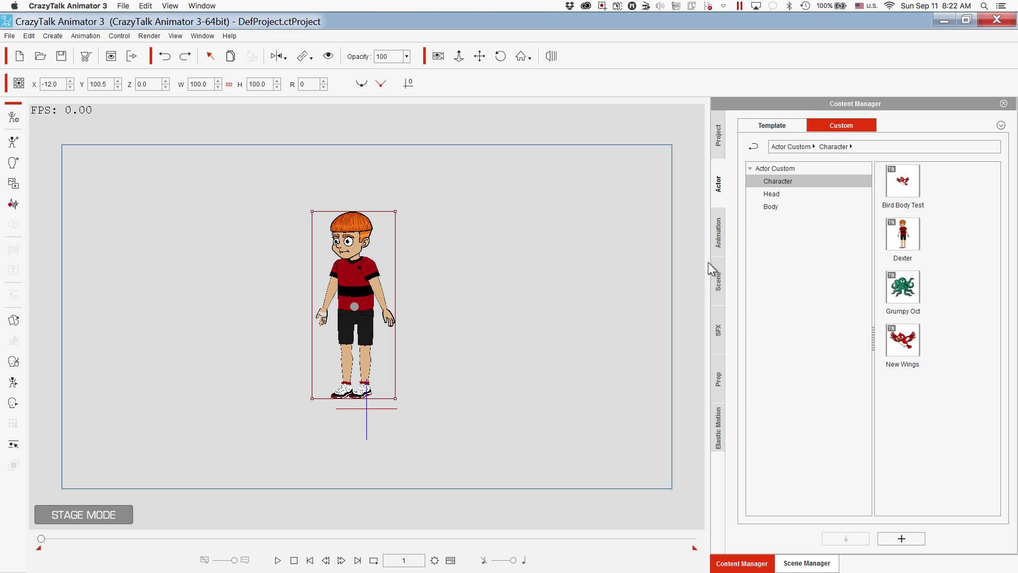
left_click(717, 238)
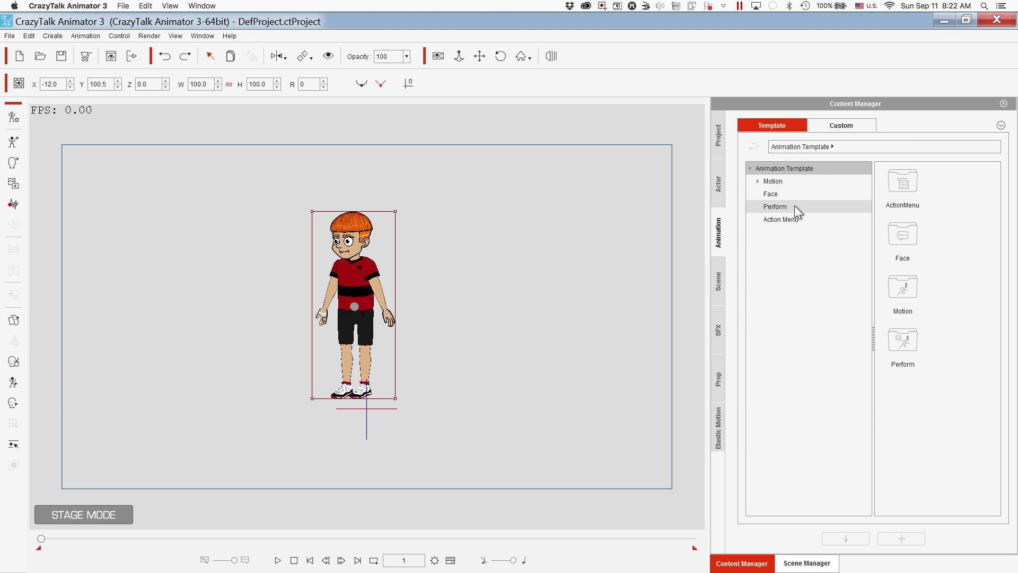
left_click(759, 181)
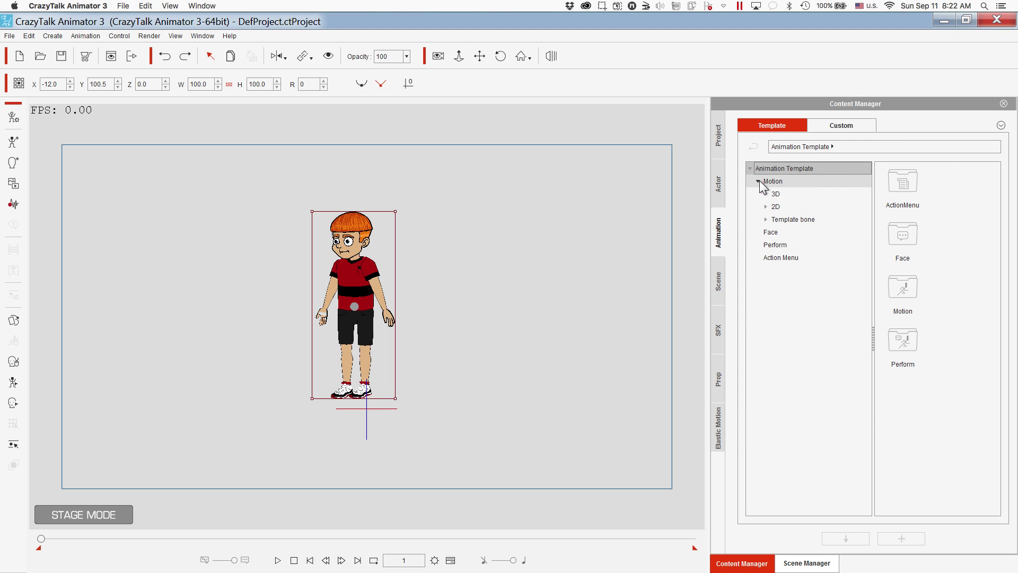
left_click(773, 217)
left_click(827, 232)
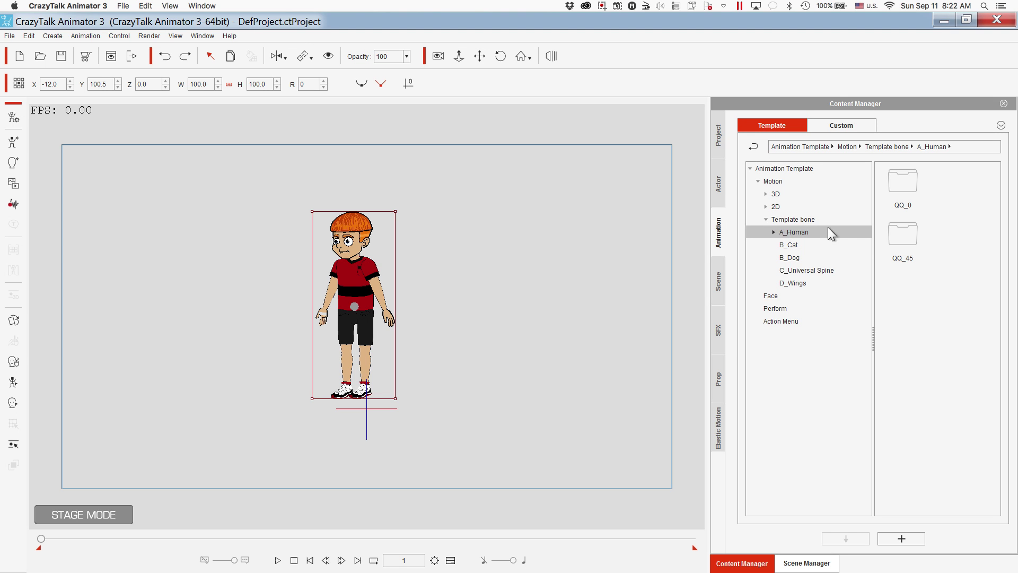
left_click(774, 232)
double_click(905, 239)
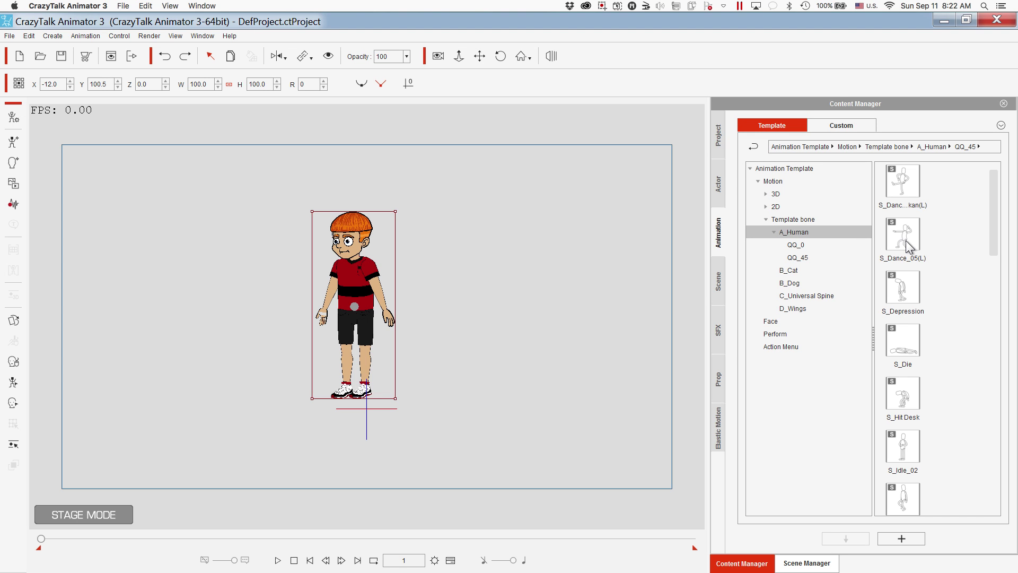
Apply the S_Danc...kan(L), S_Dance_05(L), S_Depression and S_Die motions to the character one after another.
double_click(901, 189)
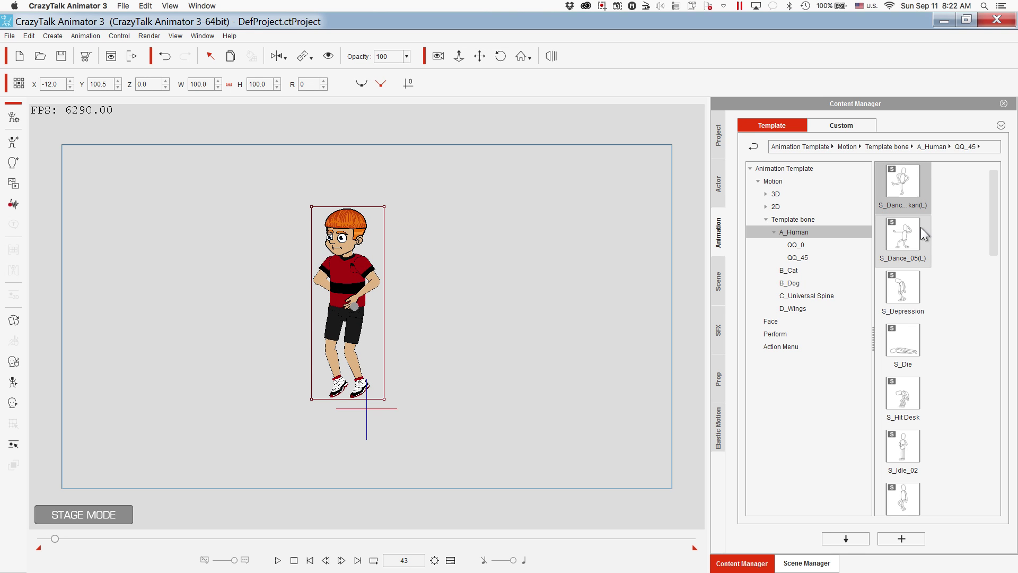
double_click(907, 239)
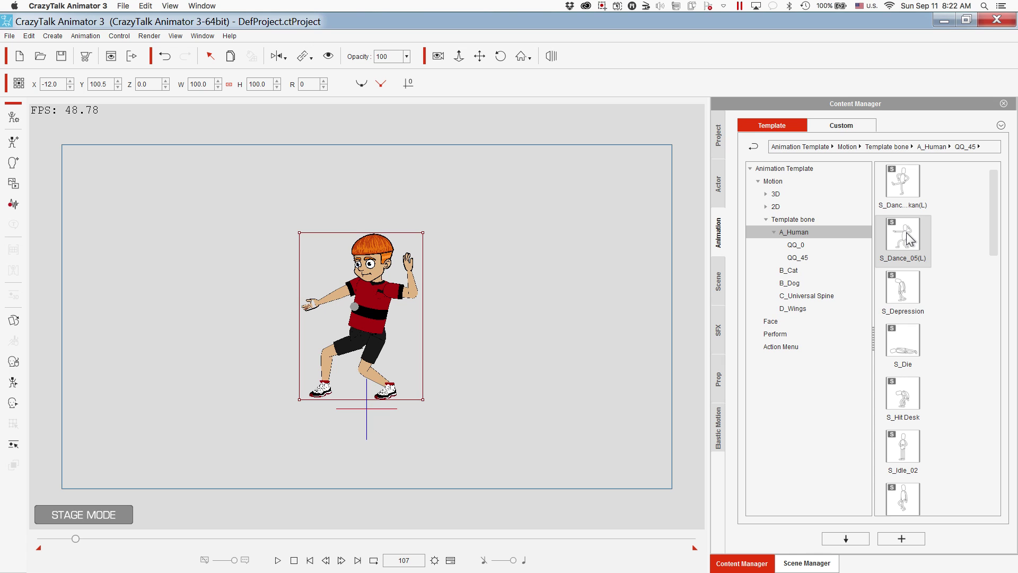
double_click(893, 288)
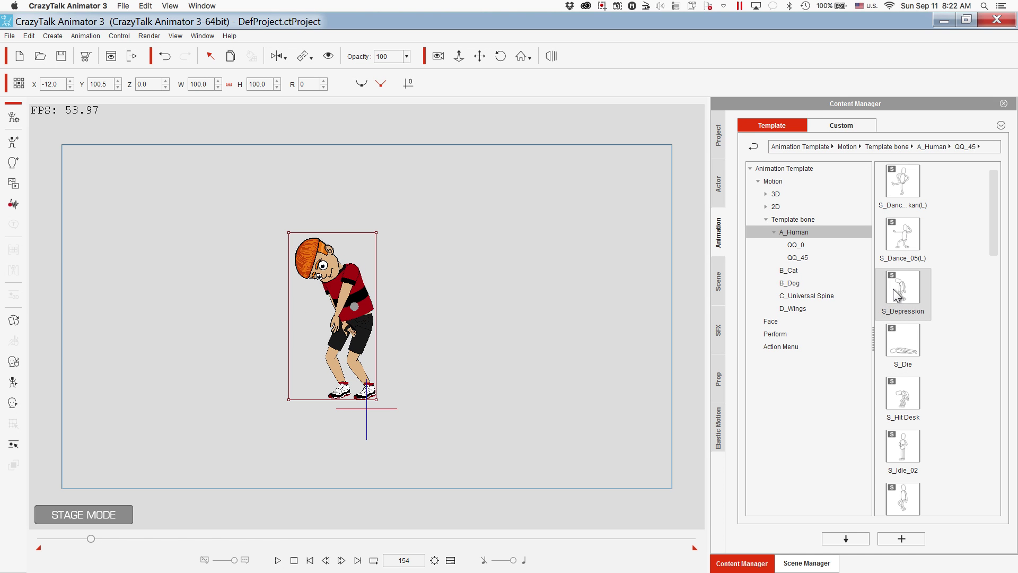
double_click(908, 344)
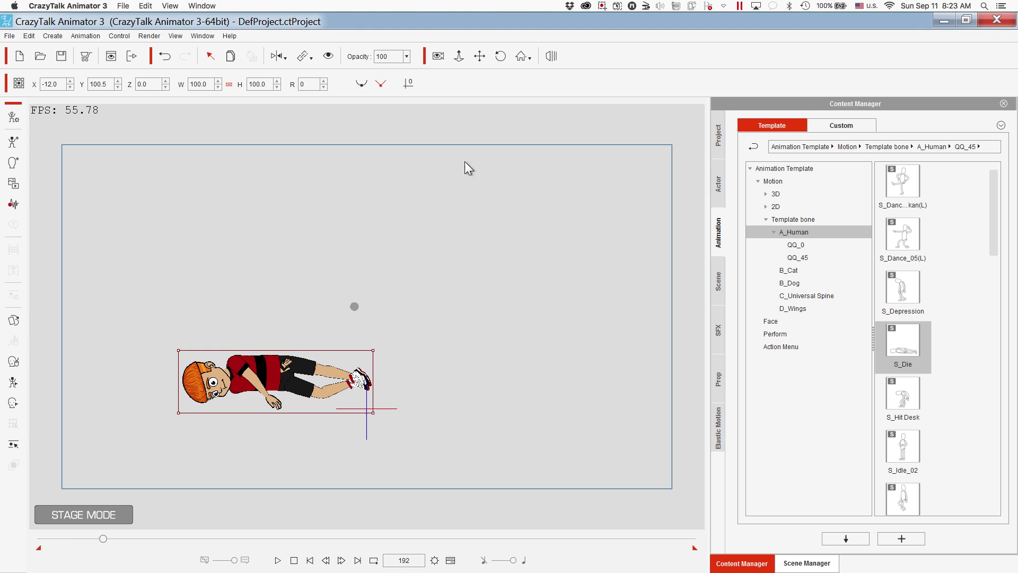
Return the timeline to frame 1, select the character on stage and open it in Composer mode.
left_click(14, 117)
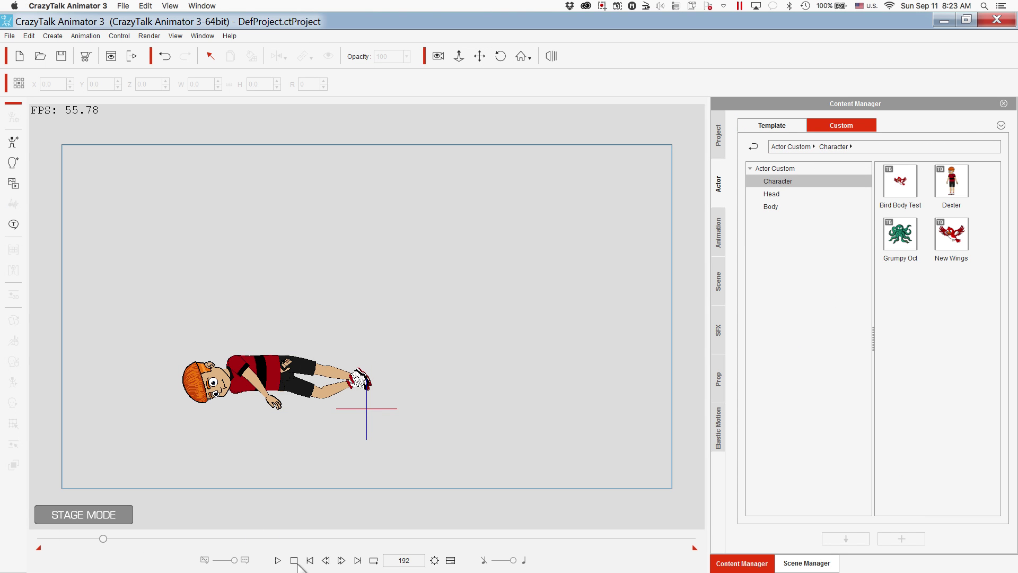
left_click(325, 560)
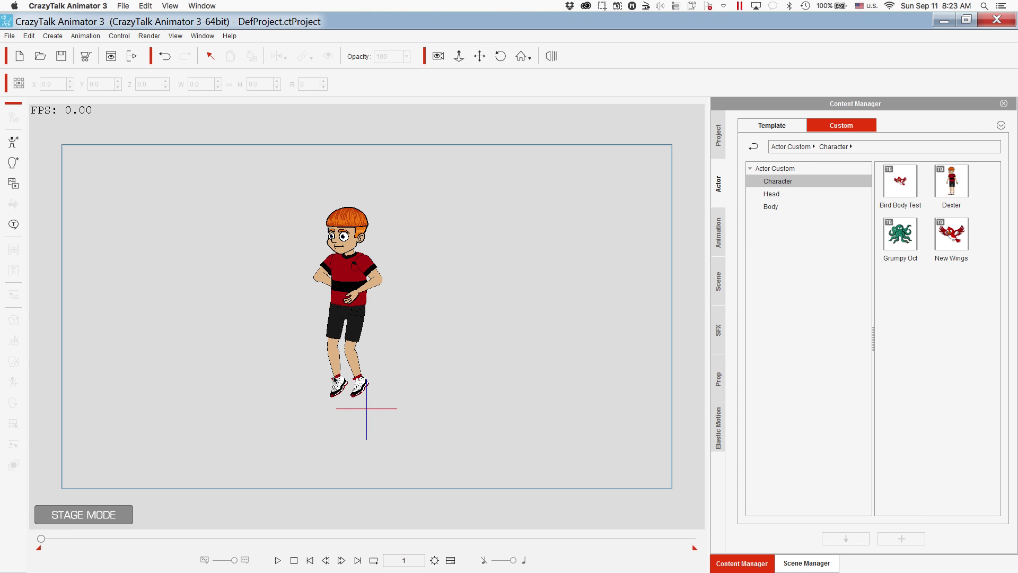
left_click(342, 257)
right_click(342, 255)
left_click(358, 336)
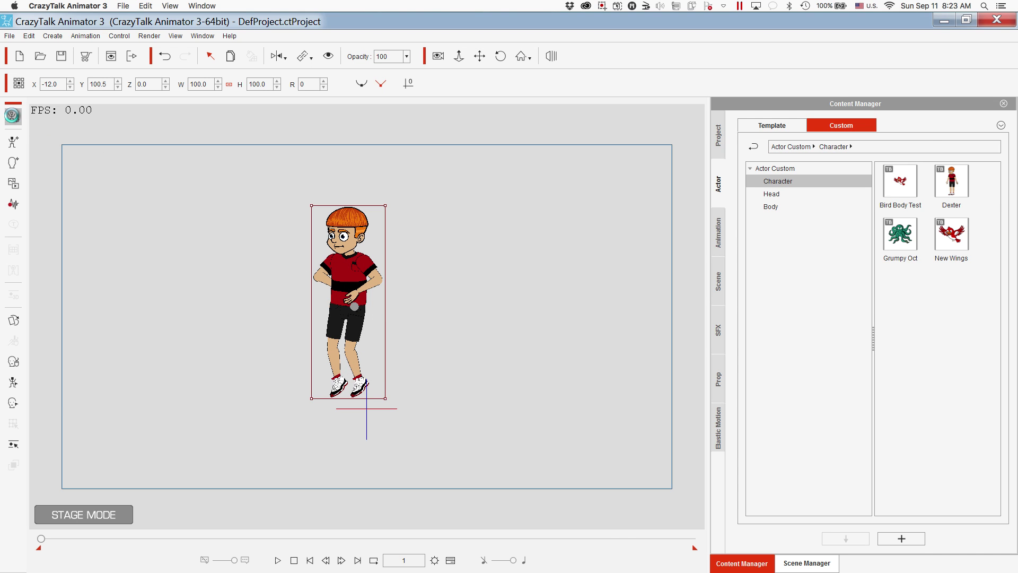
left_click(12, 117)
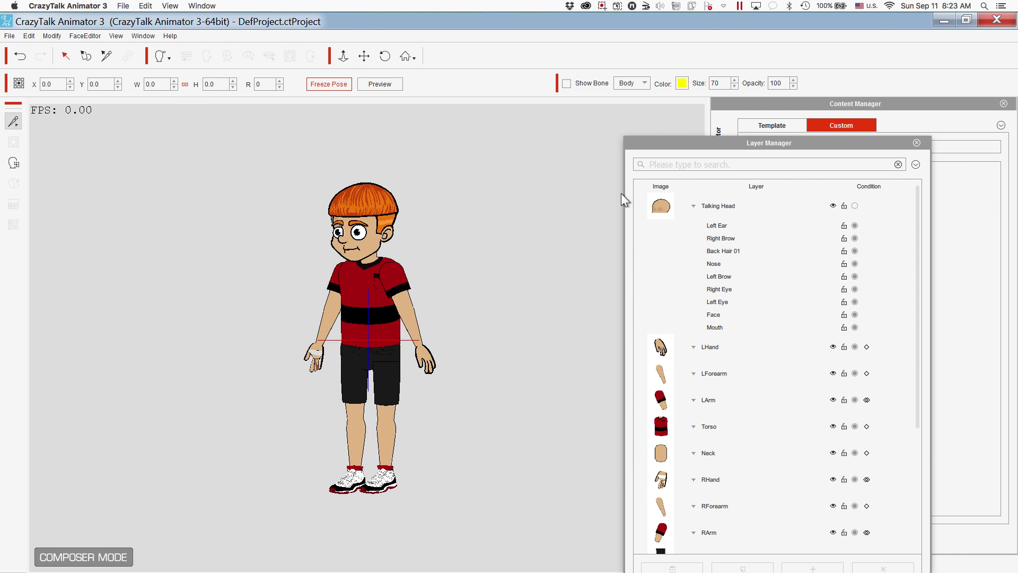
Show the body bones, select the RHand bone to view its place in the layer list, and return to Stage mode.
left_click(566, 84)
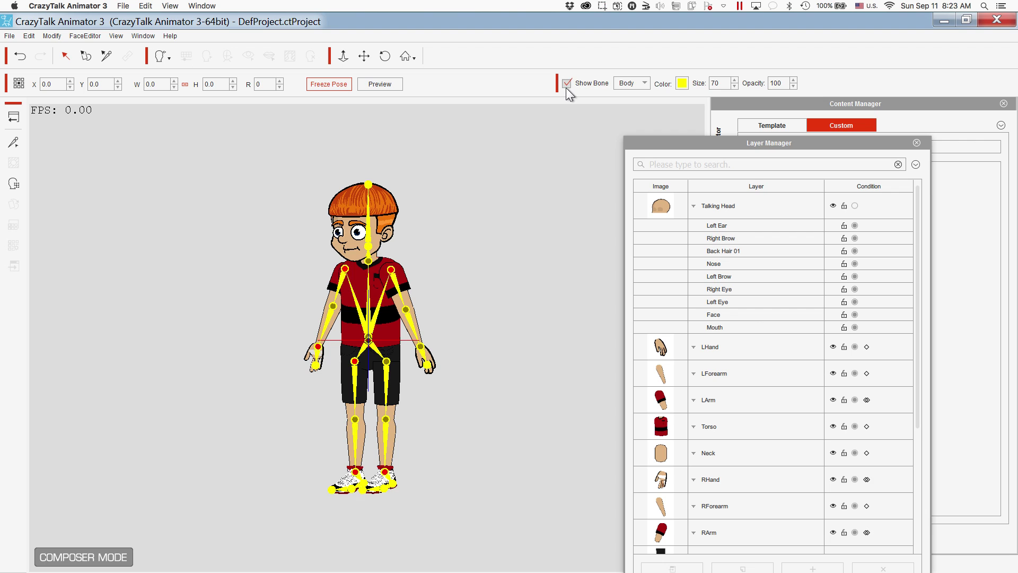
left_click(317, 345)
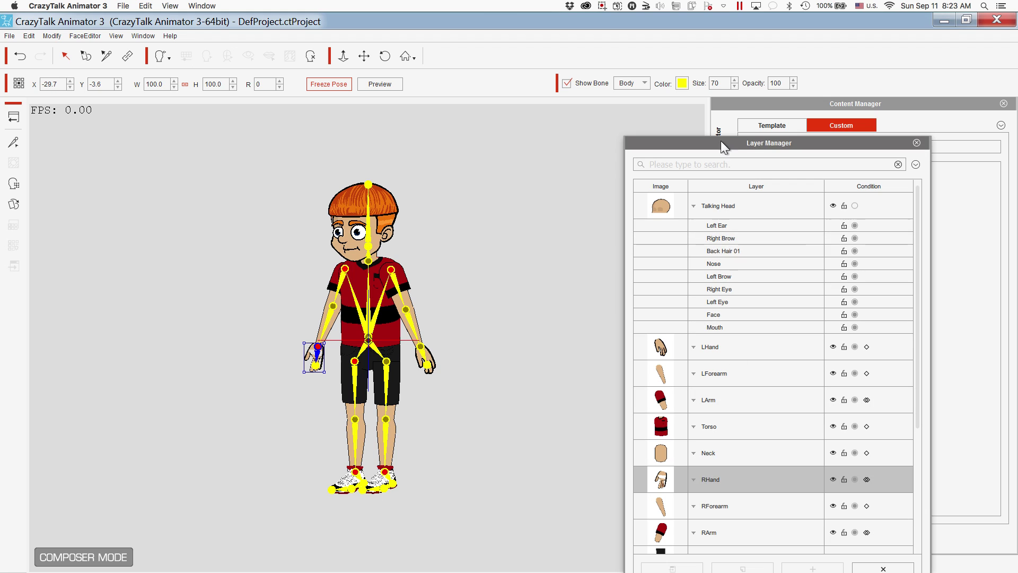
left_click_drag(721, 141, 727, 4)
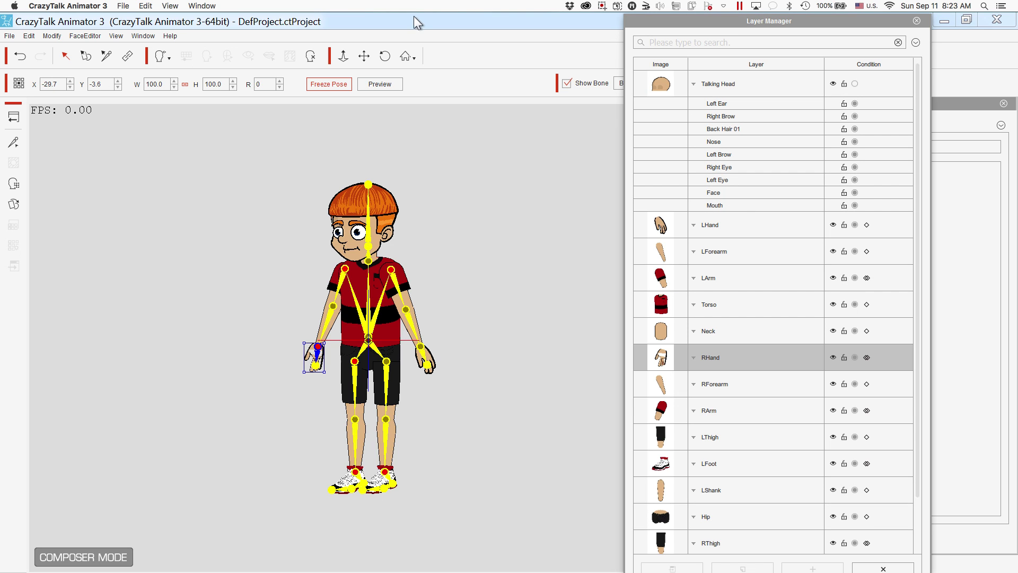
left_click(16, 117)
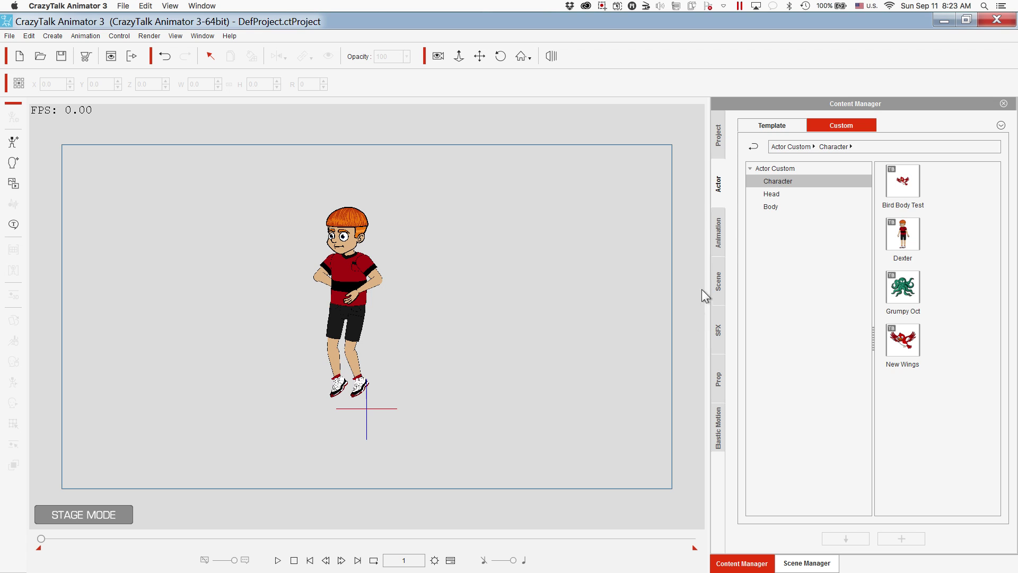
Select the character and apply the S_Hit Desk, S_Idle_02 and S_Idle_Float motions from the QQ_45 animation templates.
left_click(720, 232)
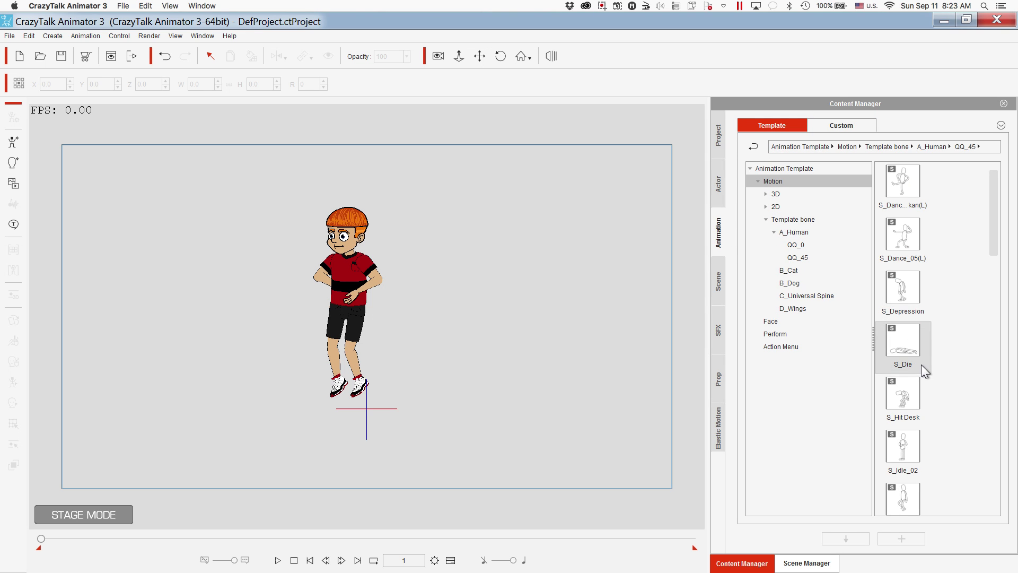
double_click(915, 393)
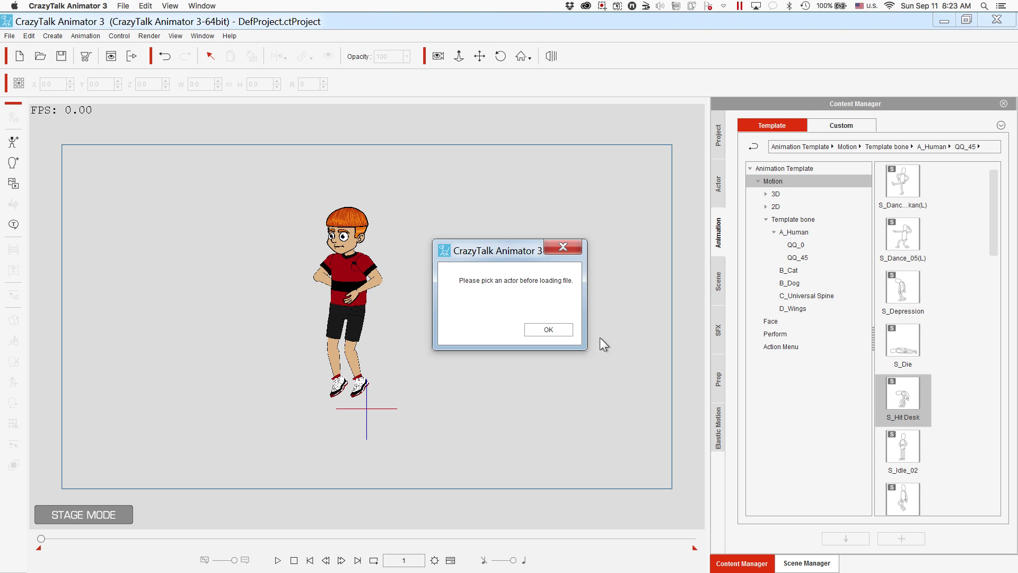
left_click(571, 329)
left_click(348, 278)
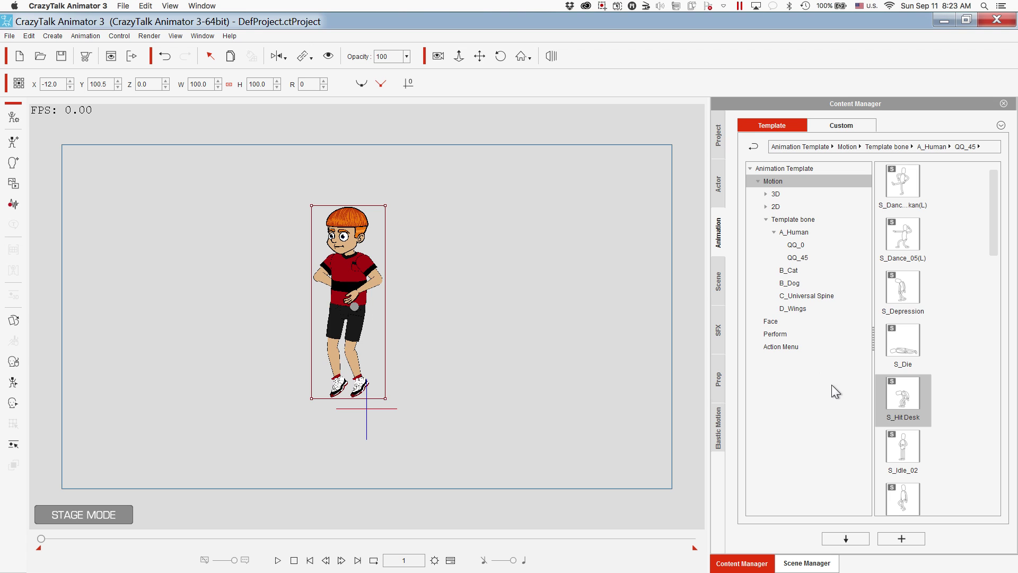
double_click(902, 395)
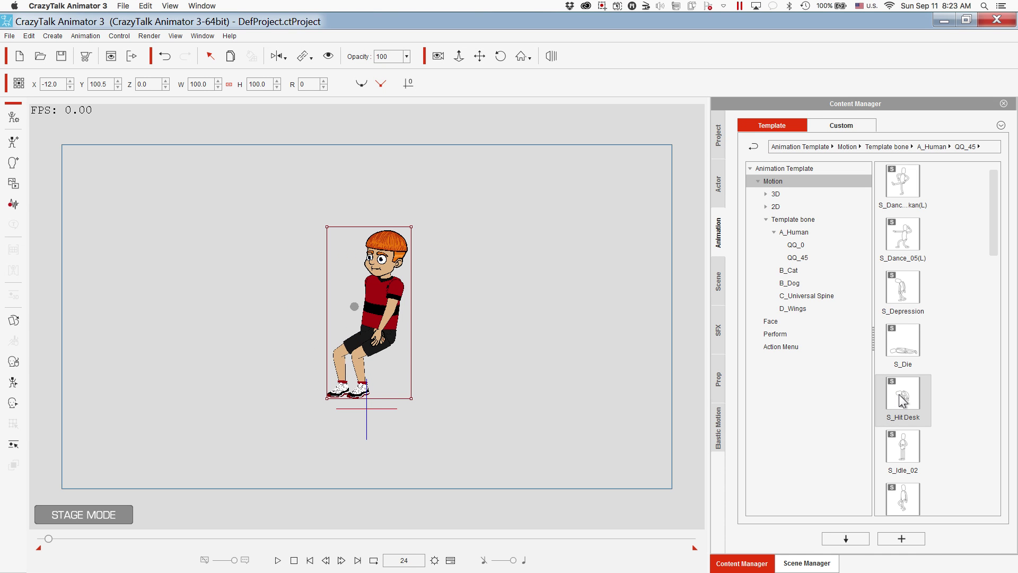
double_click(897, 453)
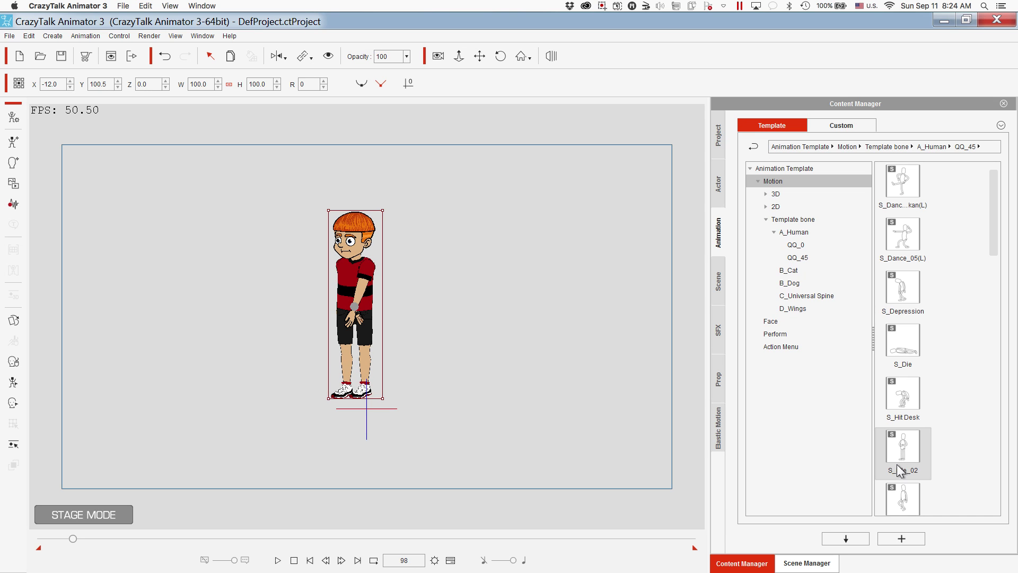
double_click(900, 488)
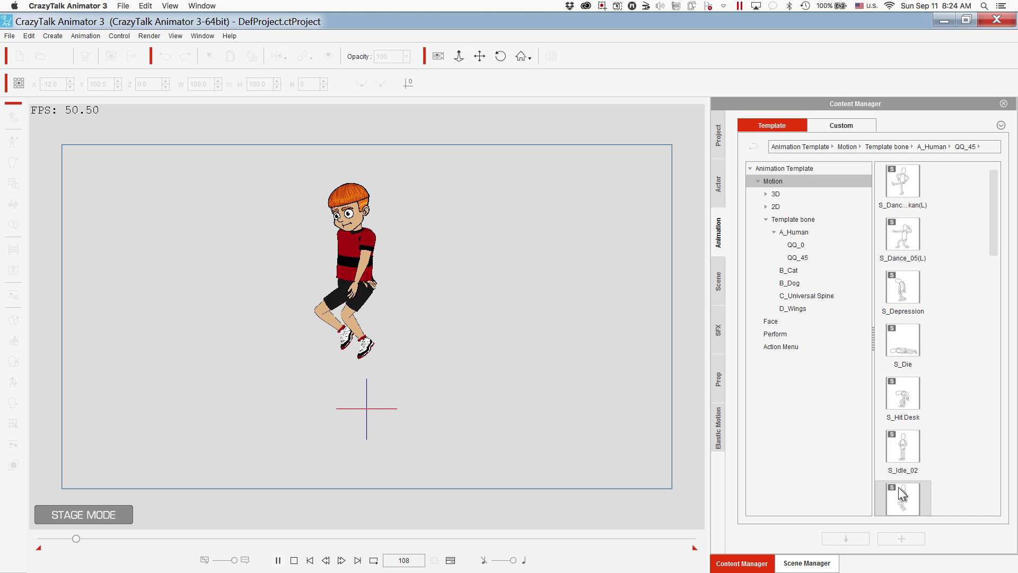
Apply the S_Lie Down, S_Run_01(E), S_Skating(S) and S_Sma...ps(L) motions to the character in sequence.
scroll(925, 395, "down", 5)
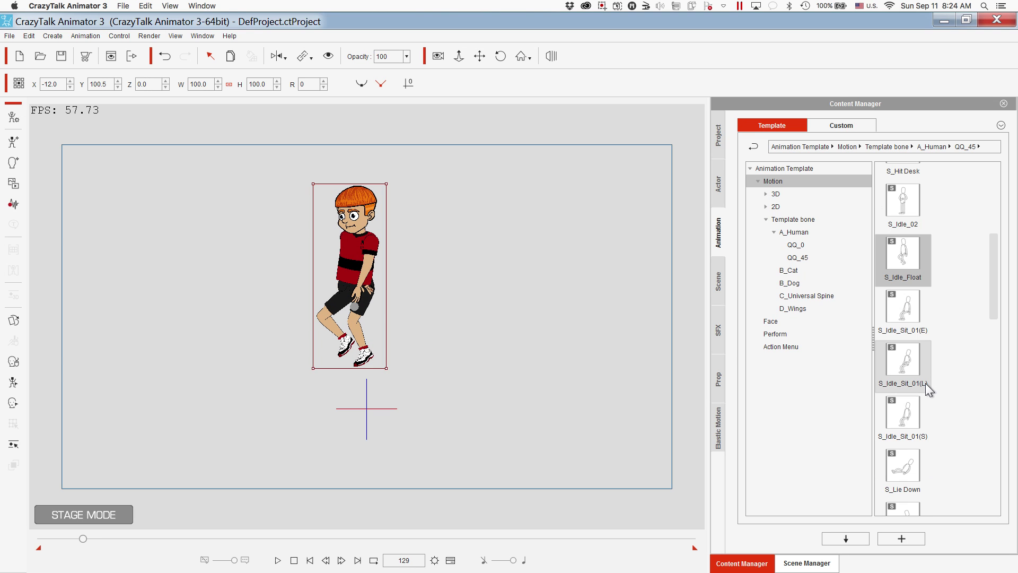
scroll(925, 383, "down", 2)
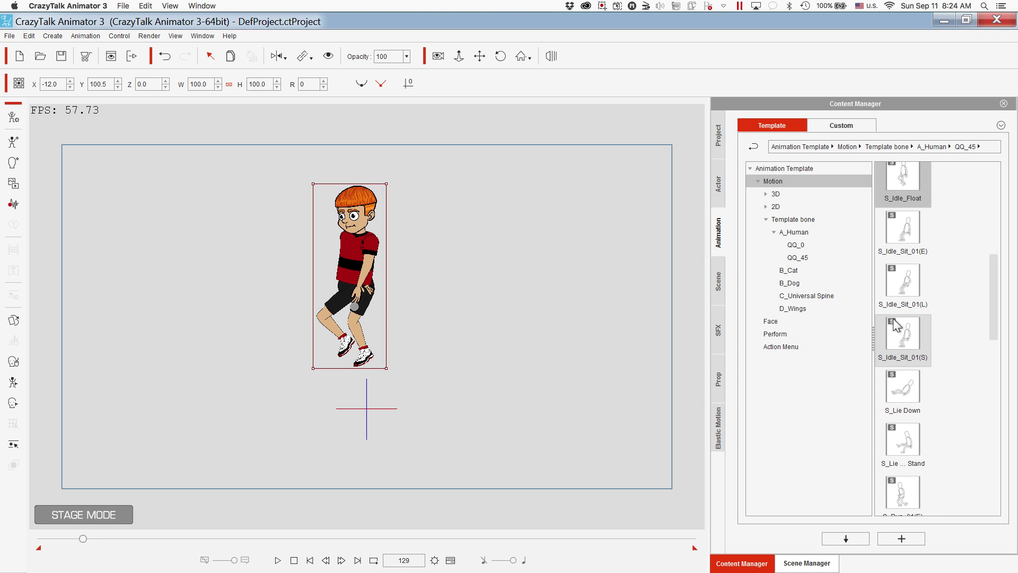
double_click(903, 393)
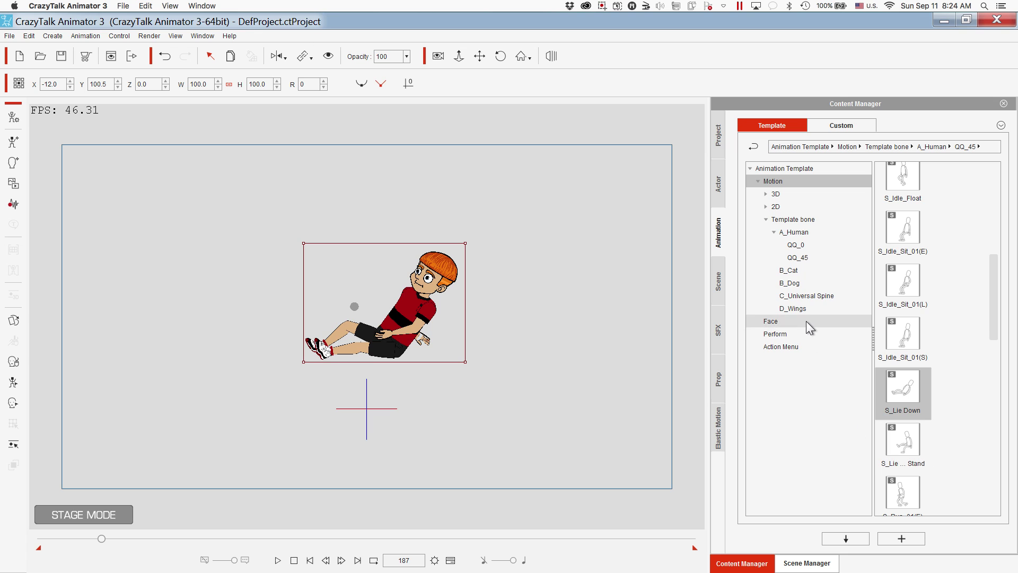
scroll(888, 401, "down", 3)
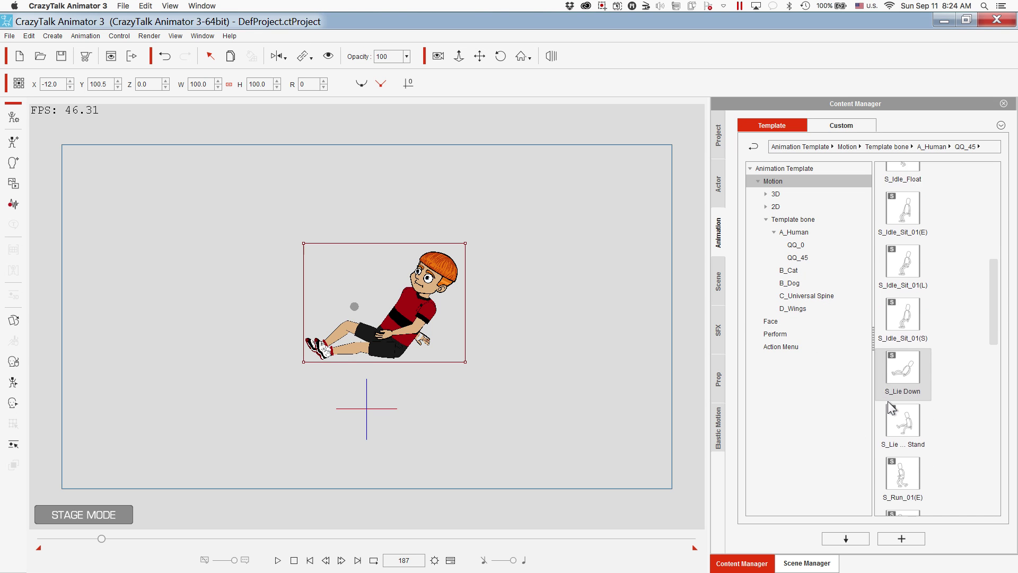
double_click(902, 418)
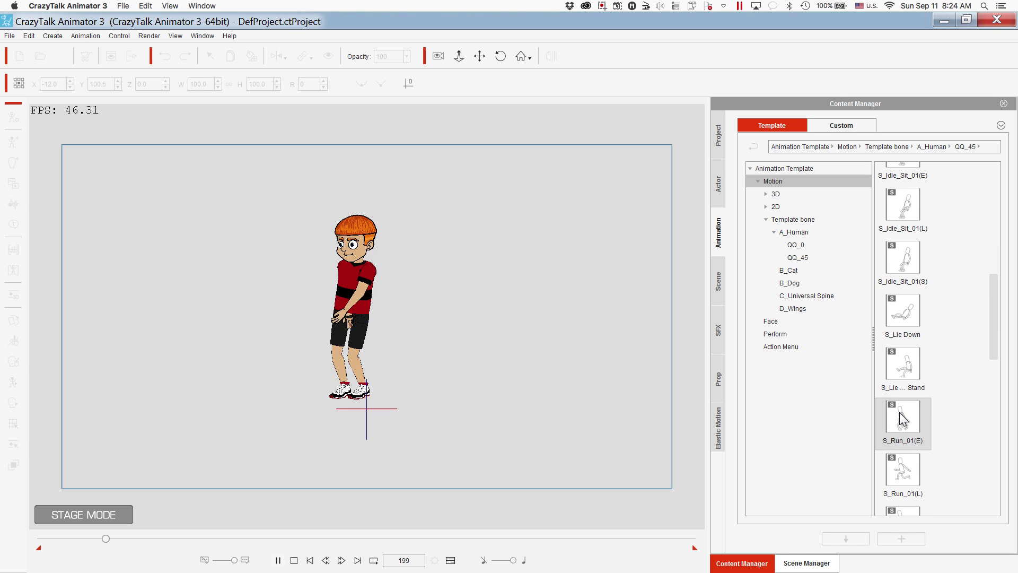
scroll(900, 419, "down", 10)
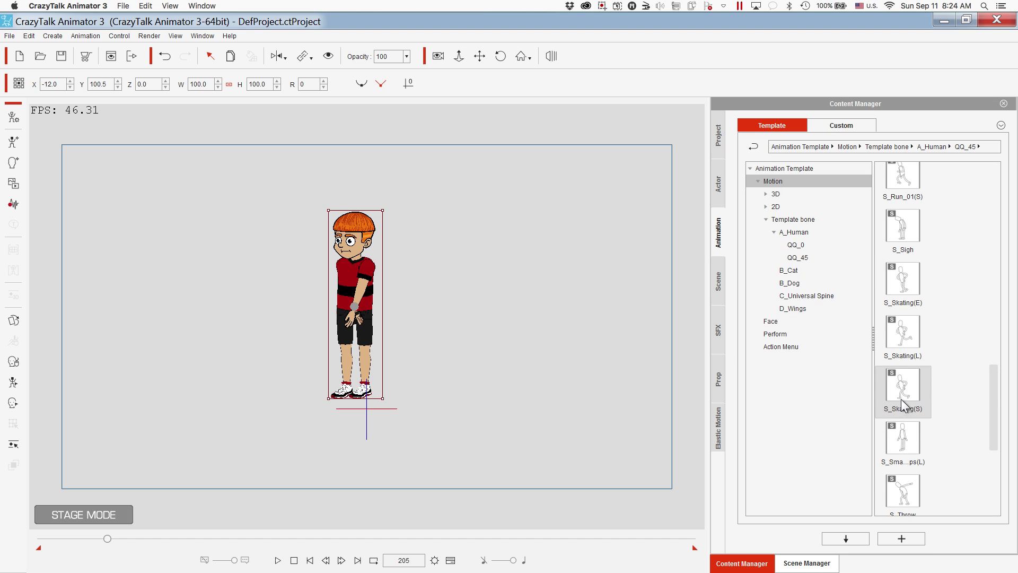
double_click(902, 399)
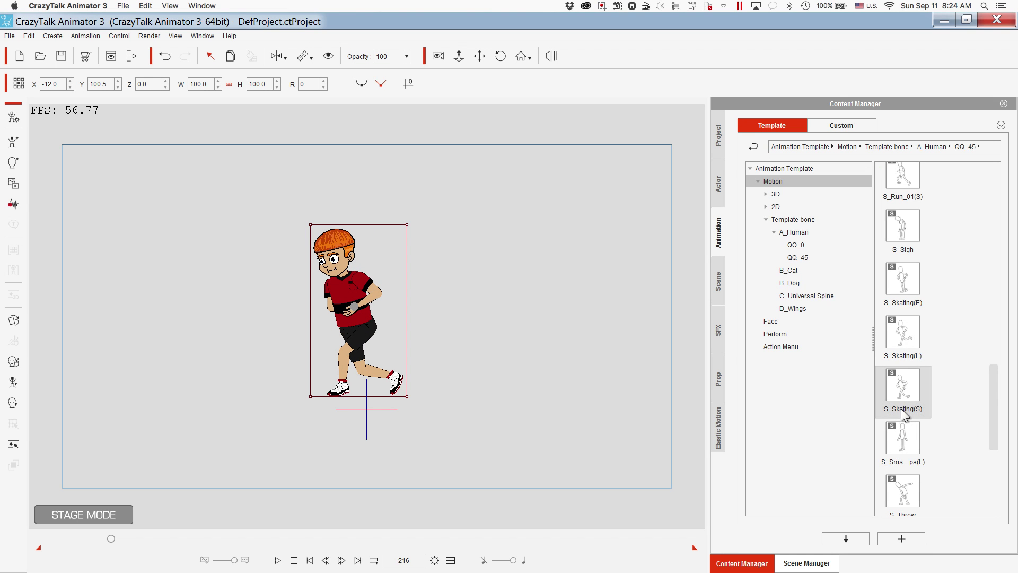
double_click(902, 438)
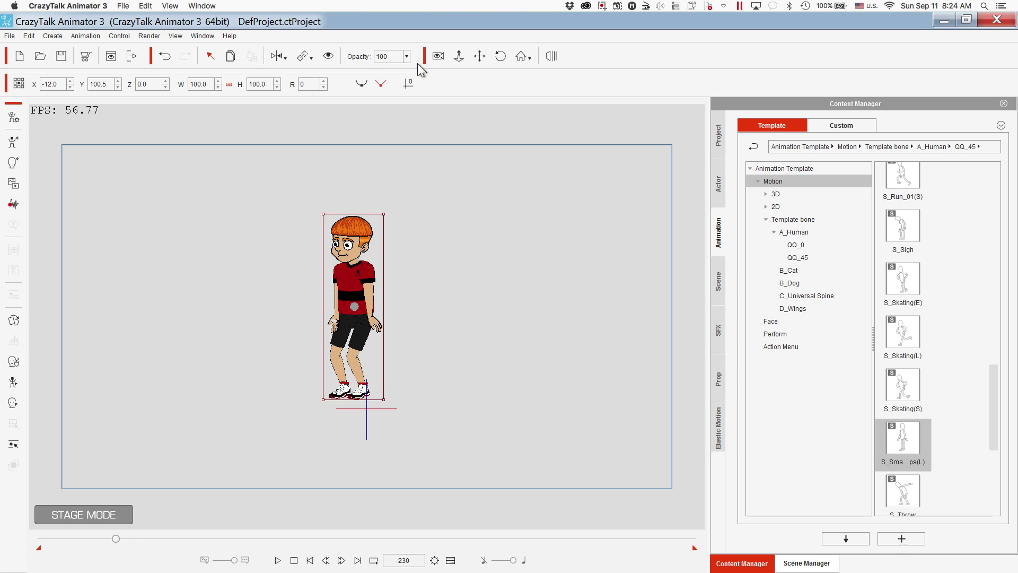
left_click(376, 185)
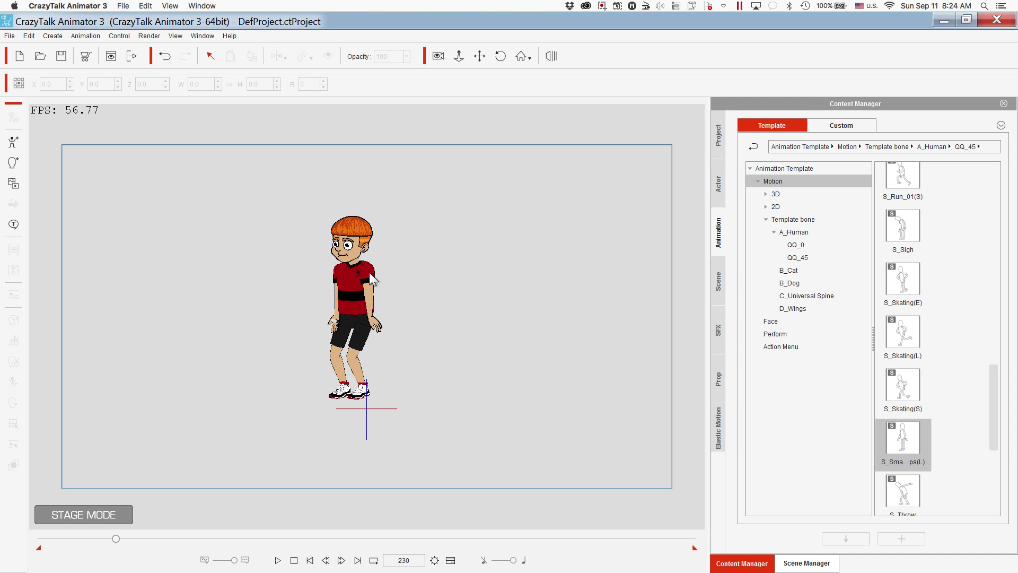
left_click(354, 352)
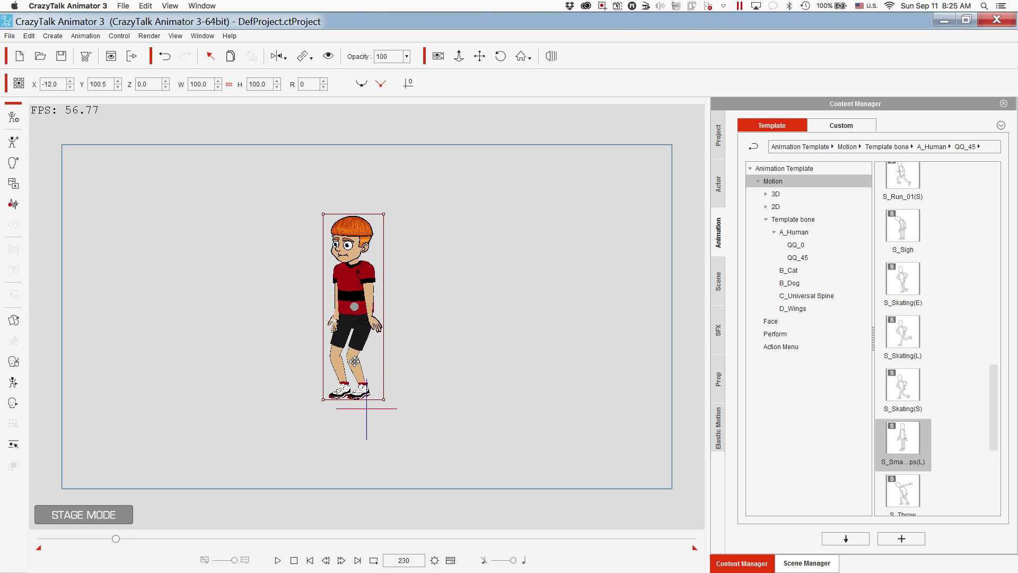
left_click(401, 267)
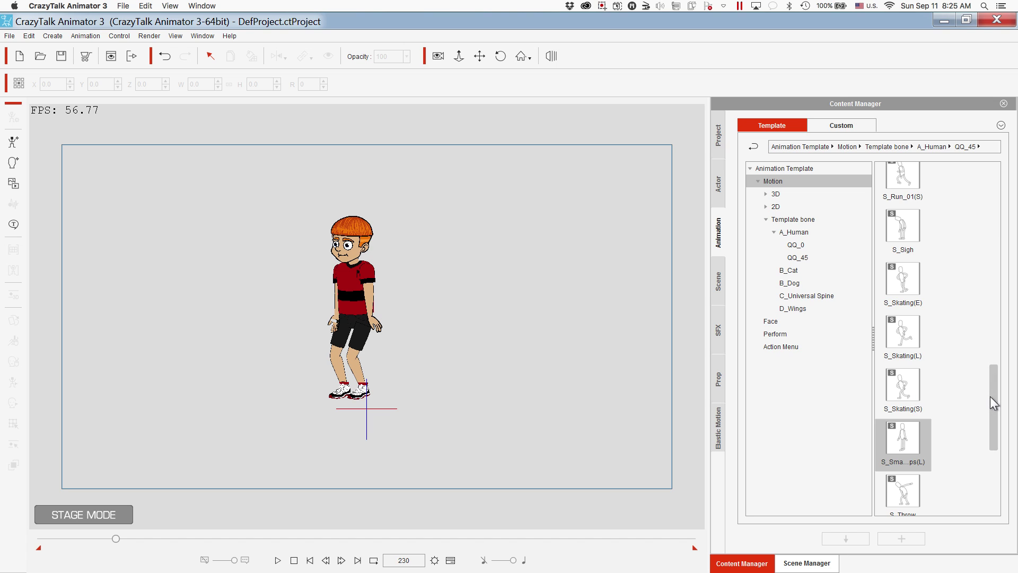
Select the character again and apply the S_Walk_01(S) and S_Yell motions from the end of the QQ_45 list.
left_click_drag(990, 397, 989, 452)
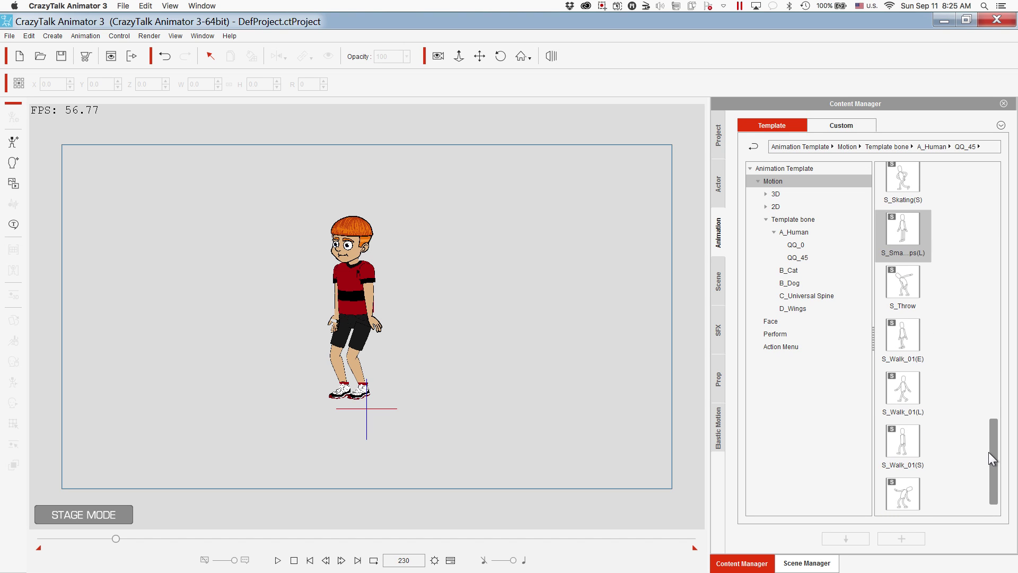
double_click(890, 387)
left_click(552, 330)
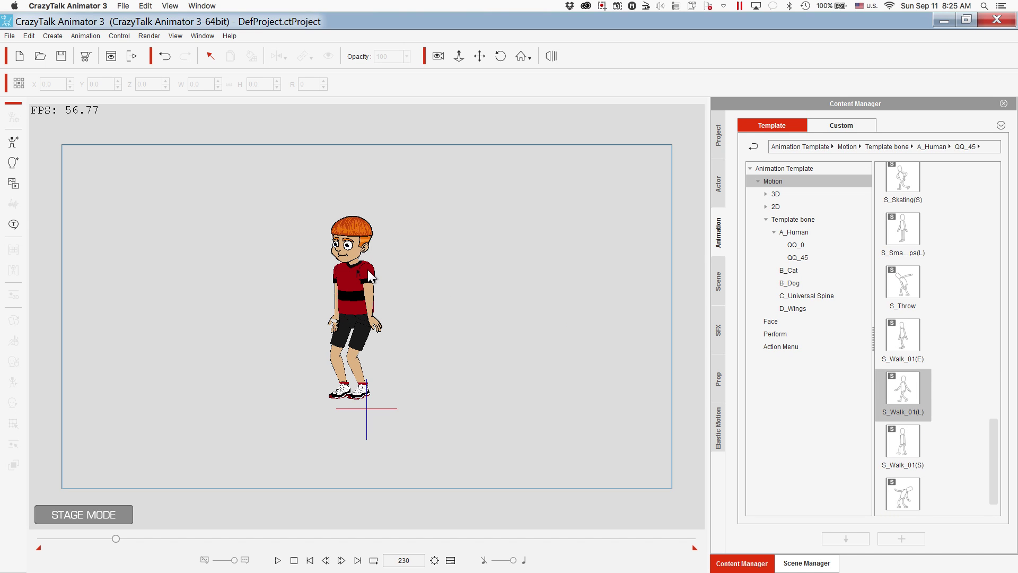
left_click(345, 254)
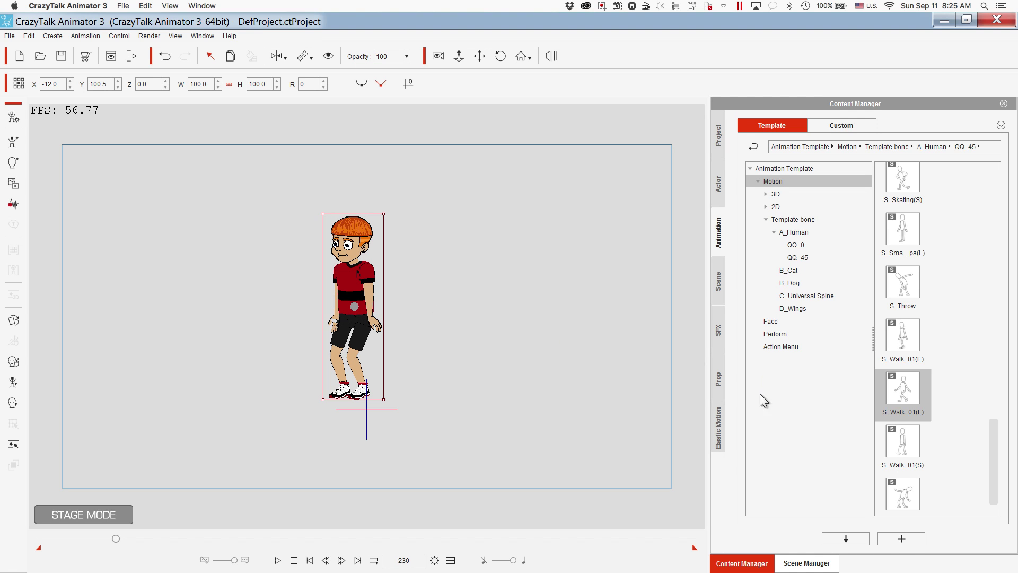
double_click(911, 436)
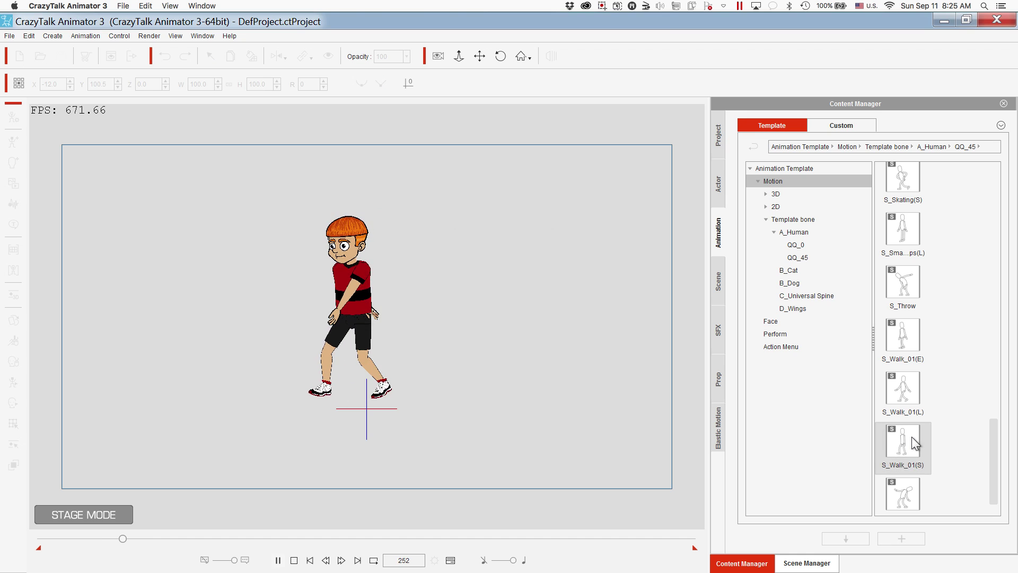
scroll(891, 445, "down", 1)
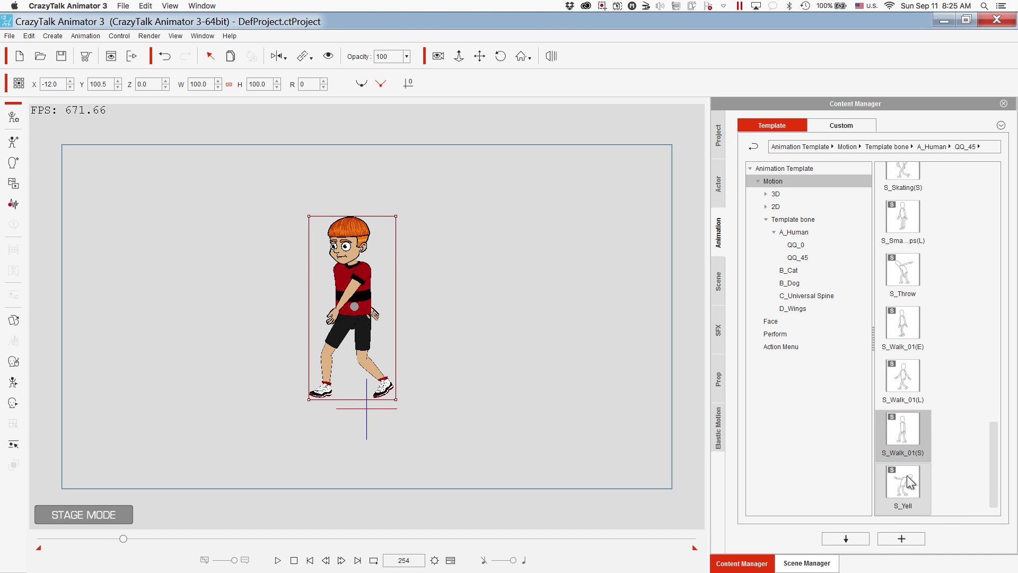
double_click(904, 482)
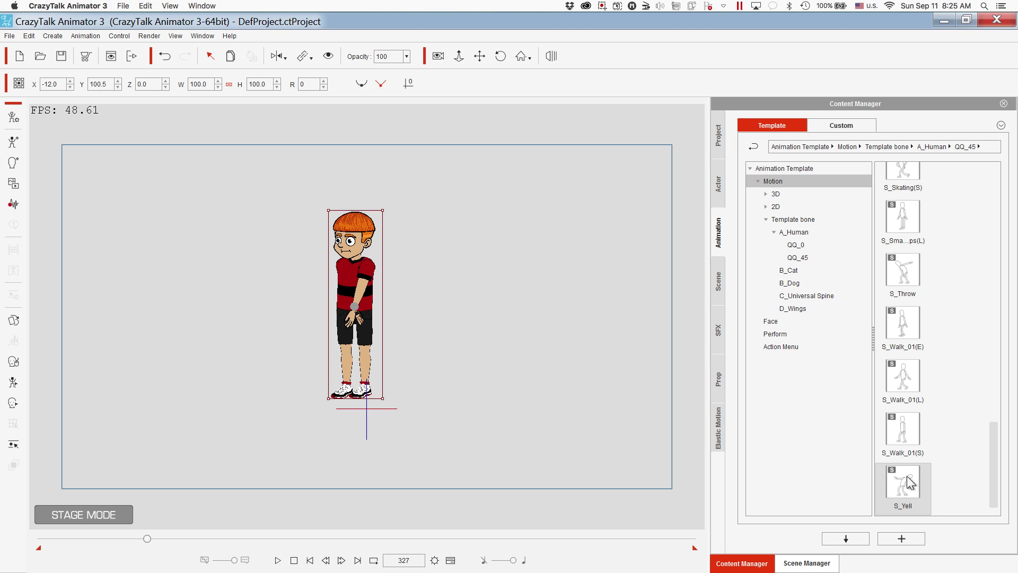
Look through the QQ_45 motion templates for the human bone rig and the Face animation templates.
left_click(909, 428)
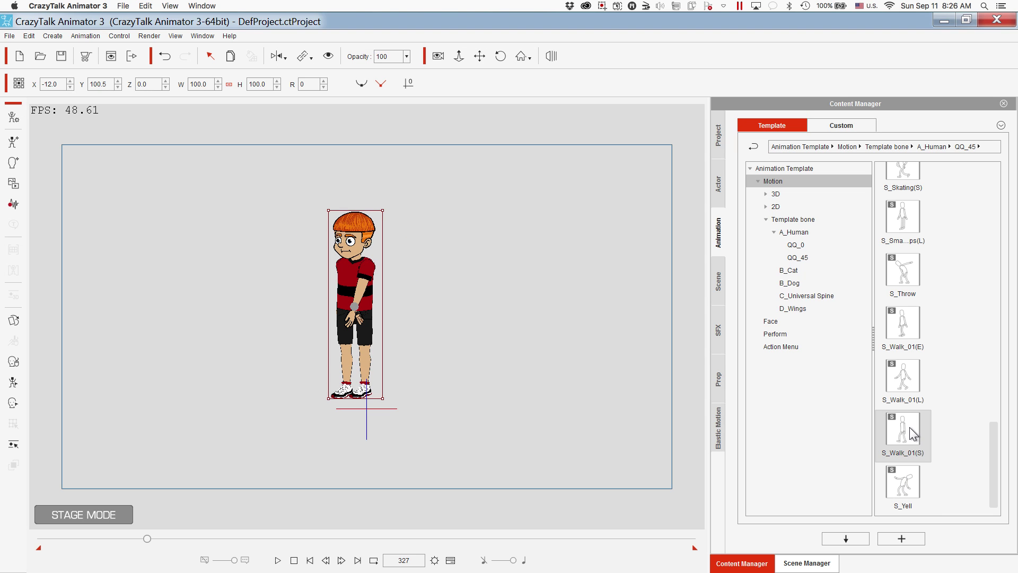
left_click(835, 259)
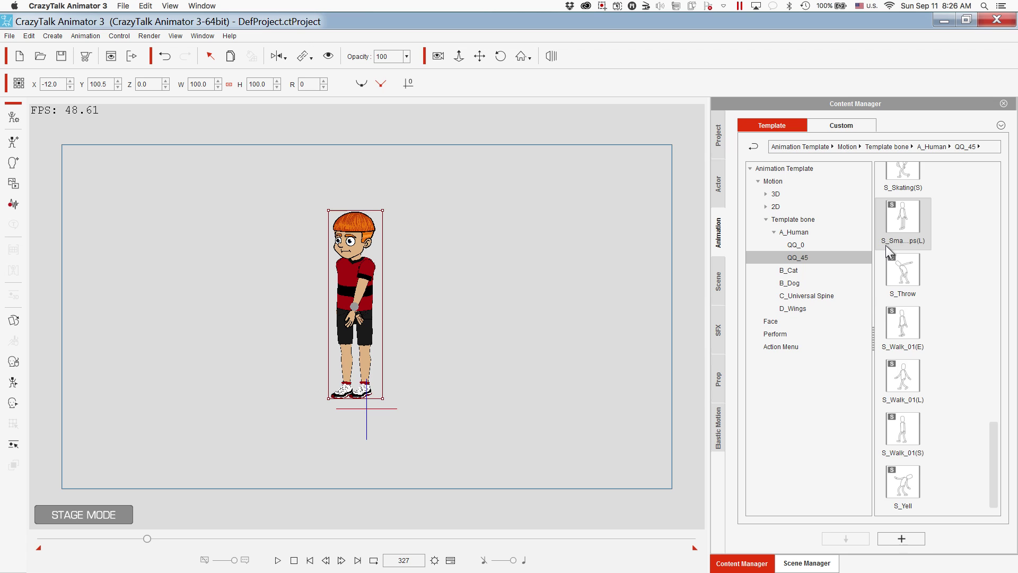
scroll(886, 246, "up", 5)
scroll(887, 249, "up", 5)
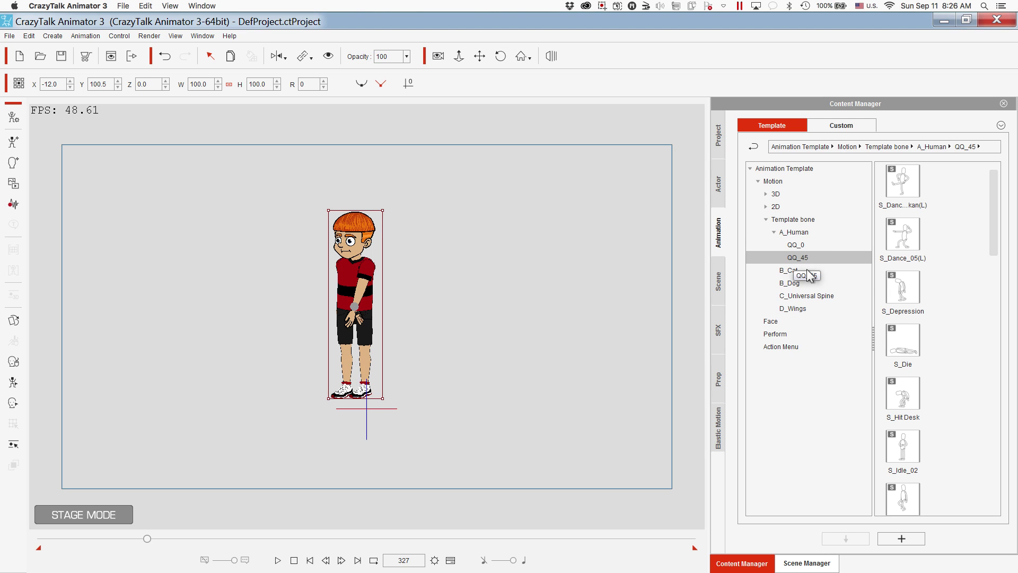
left_click(778, 321)
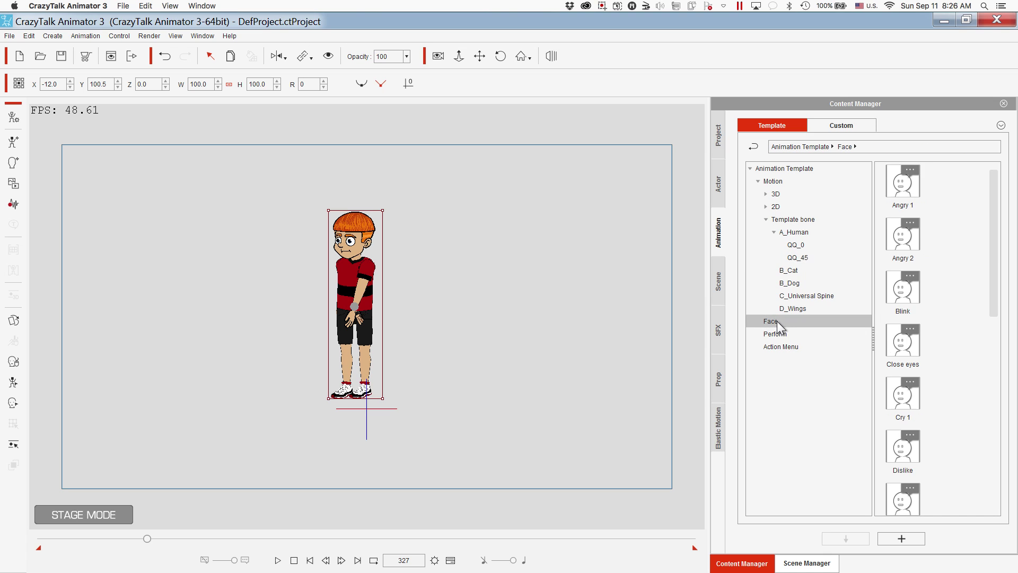
Try to apply the Applaud_Fem motion from the 2D 04_Perform templates to the character.
left_click(765, 206)
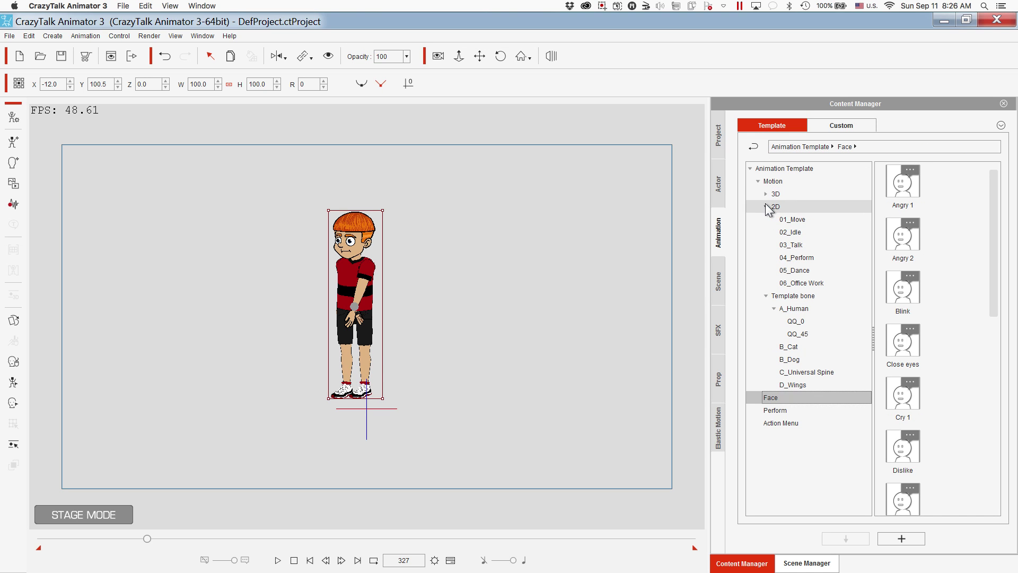
left_click(798, 258)
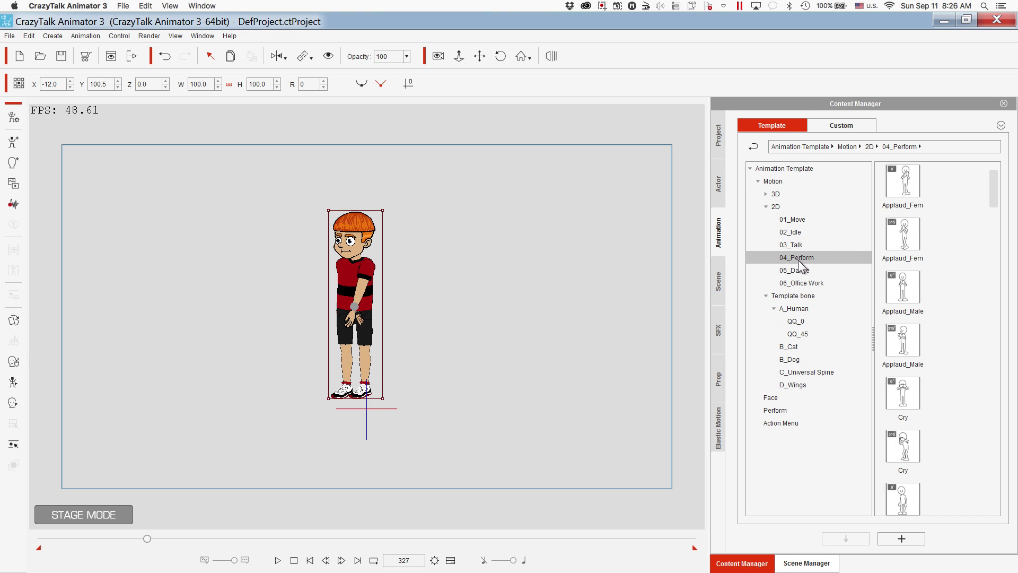
double_click(900, 226)
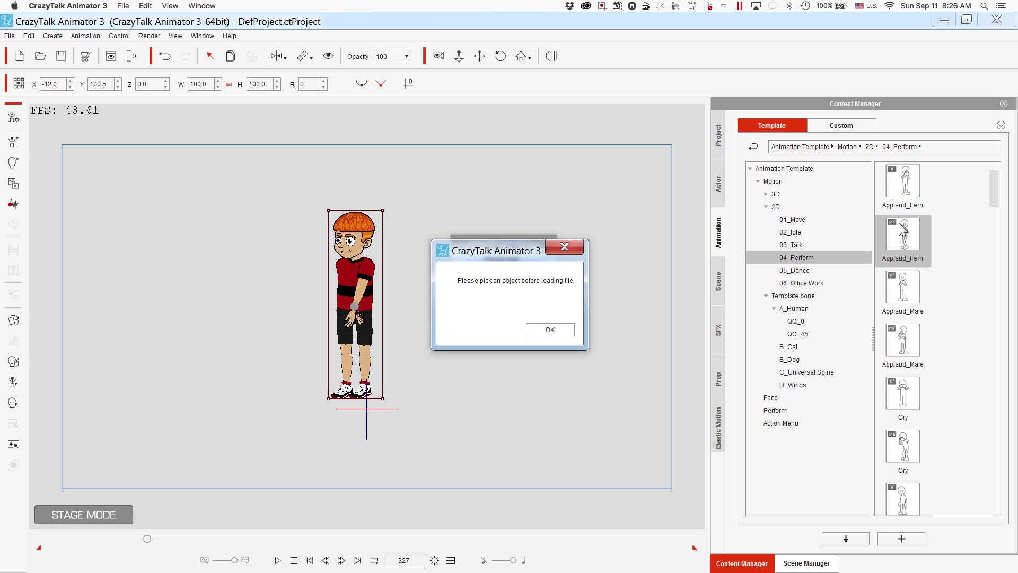
left_click(550, 333)
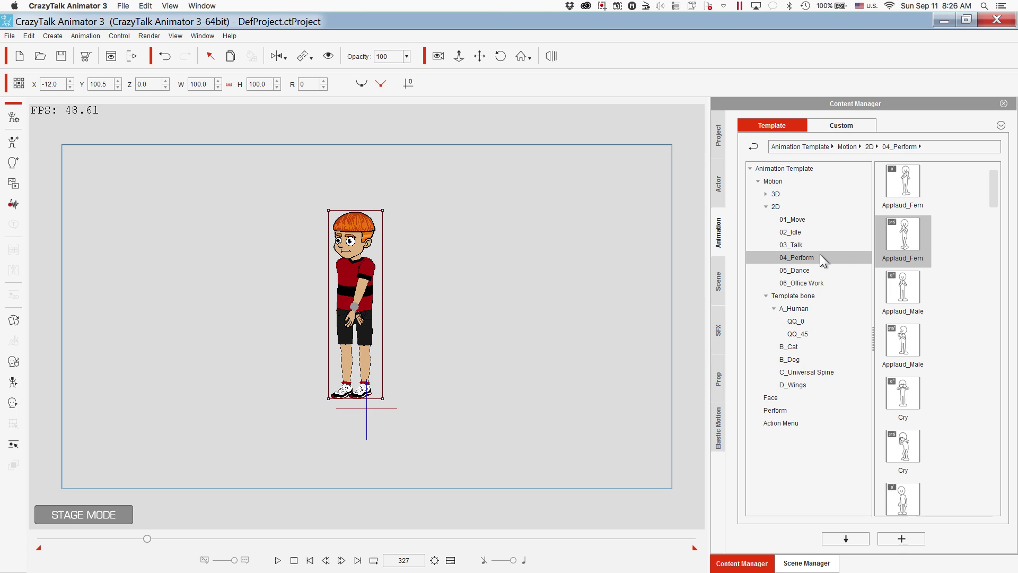
double_click(896, 227)
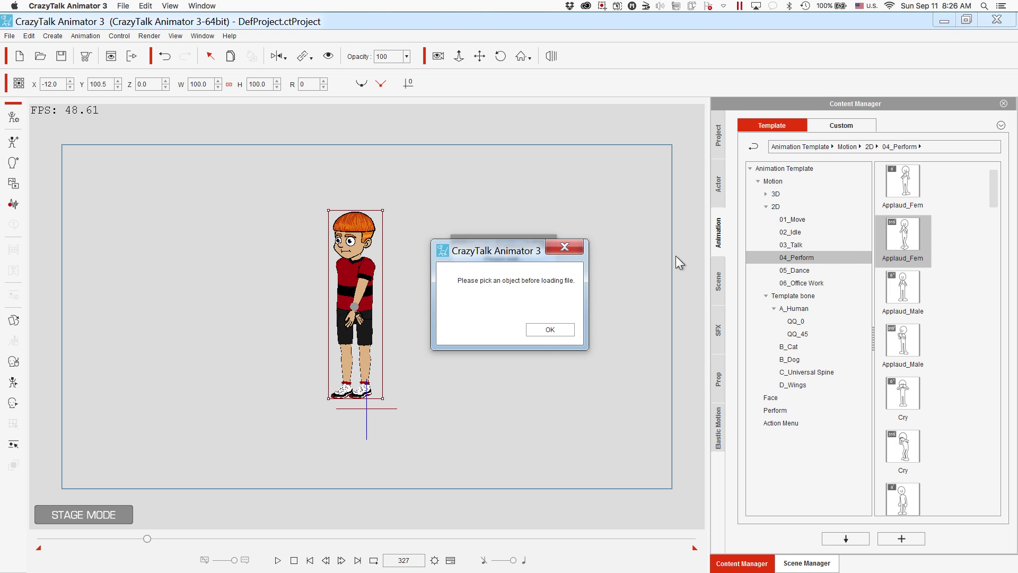
left_click(547, 329)
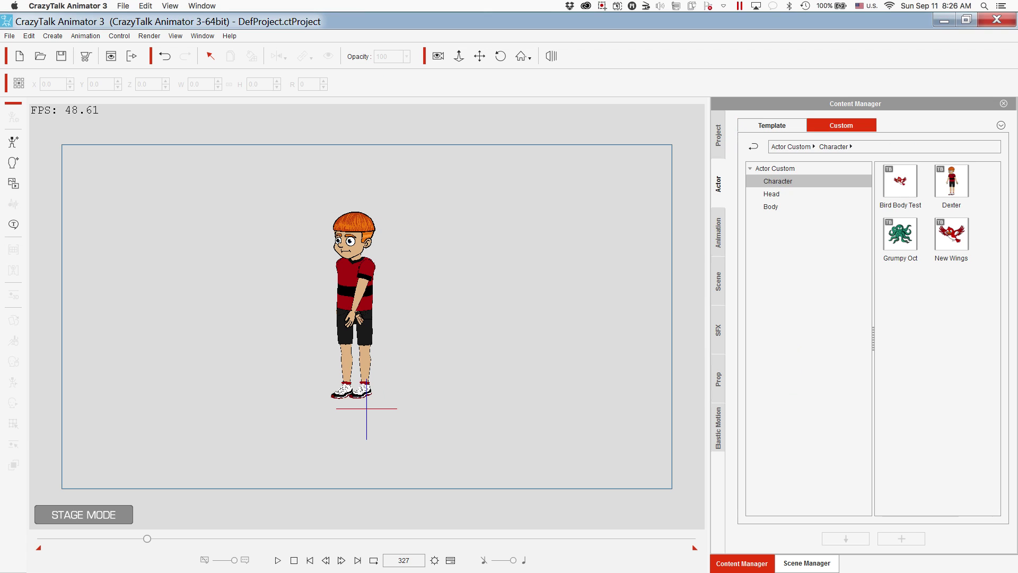
Open the Edit Motion Layer editor for the character to view his bones on stage, and close it.
right_click(352, 273)
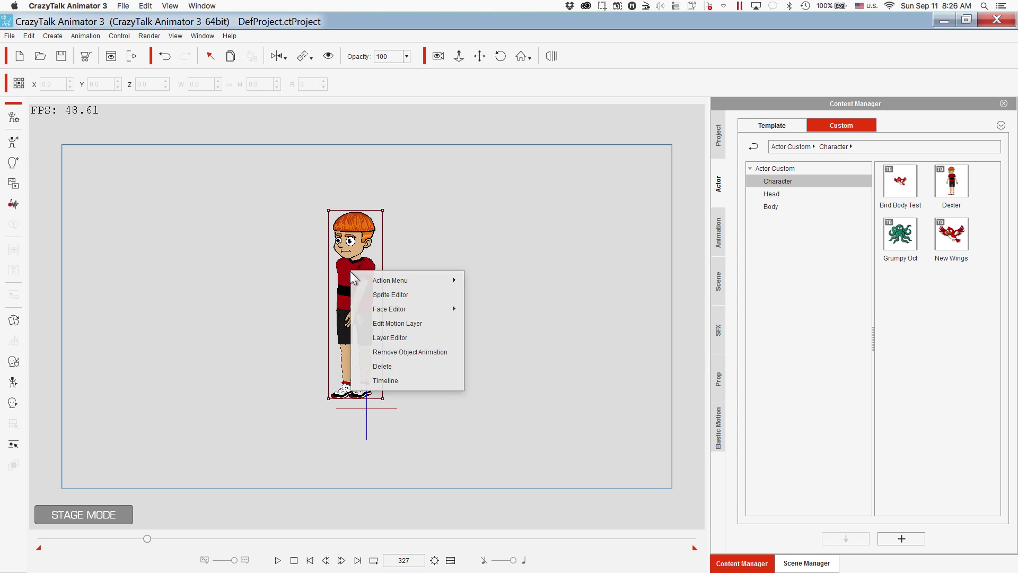
left_click(366, 353)
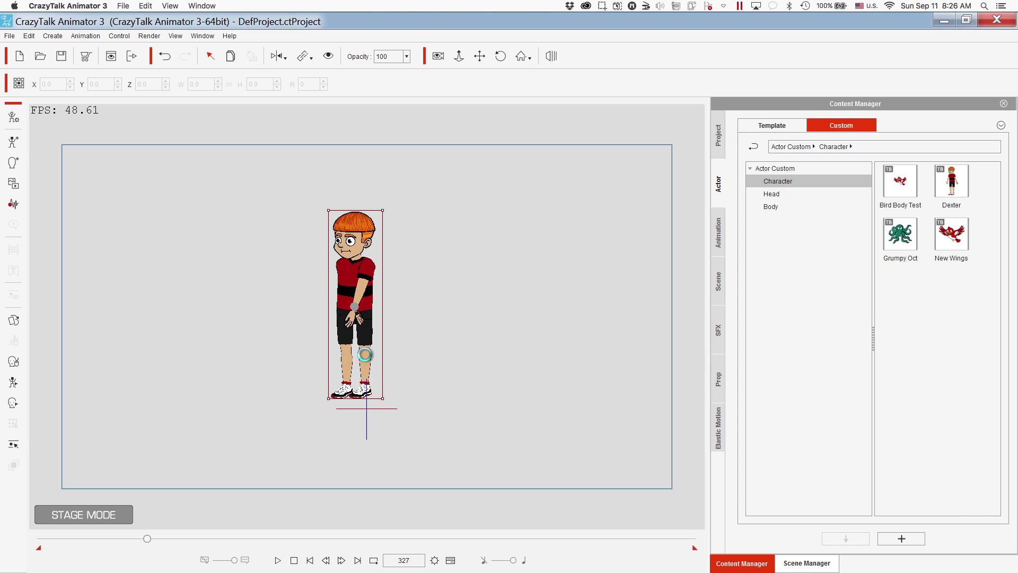
left_click(14, 444)
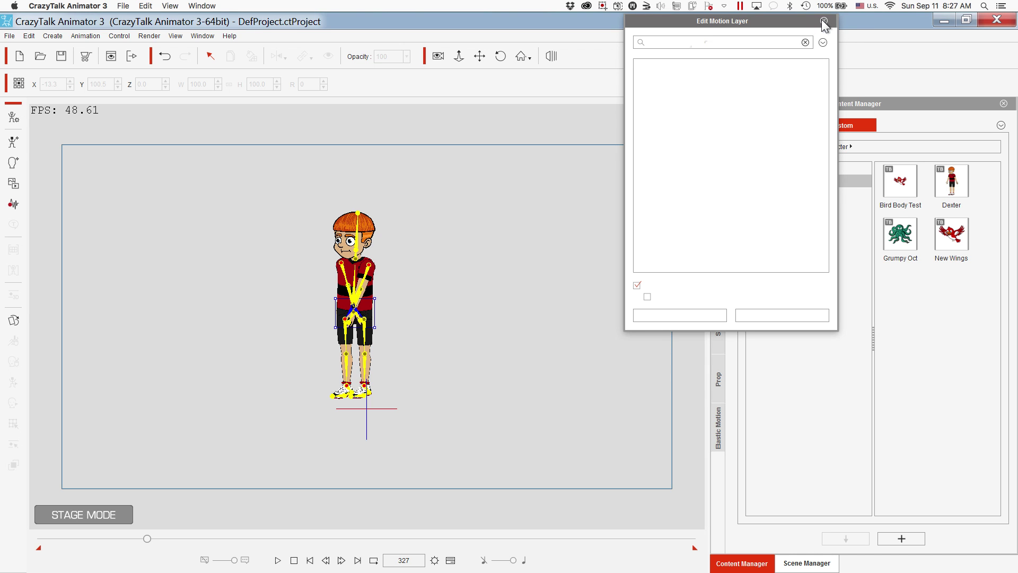
left_click_drag(785, 21, 646, 127)
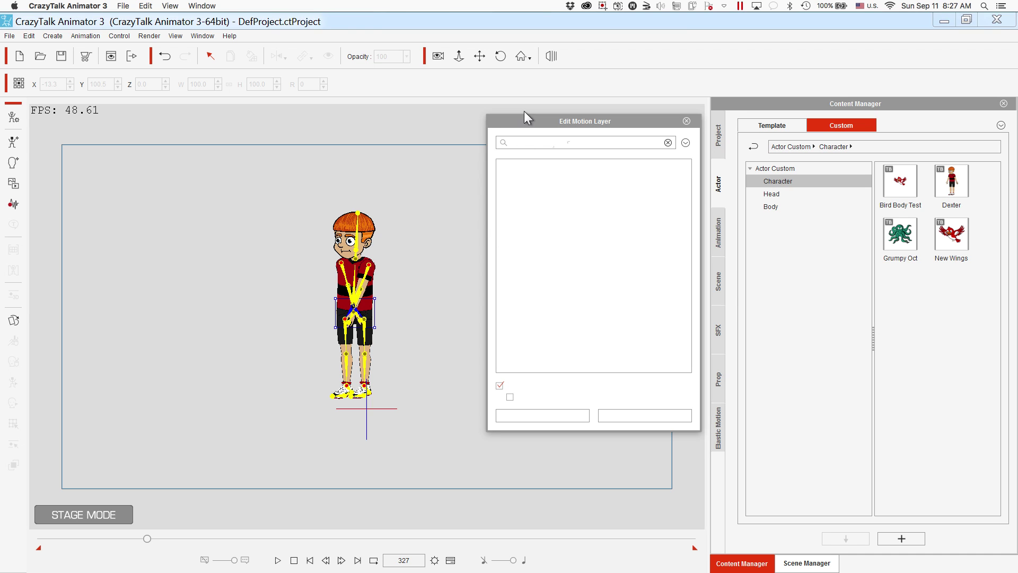
left_click_drag(517, 118, 497, 138)
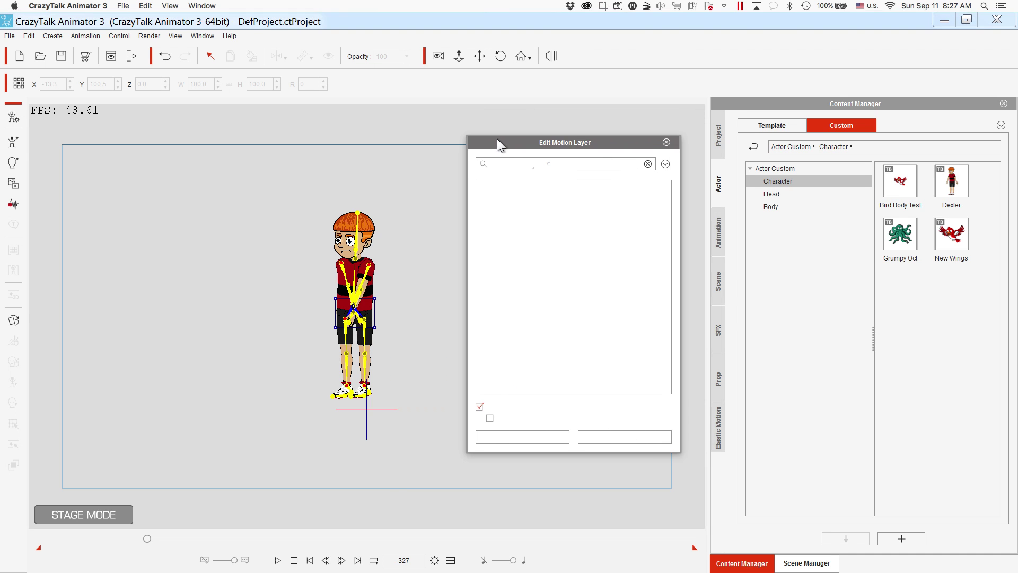
left_click(529, 322)
left_click(666, 142)
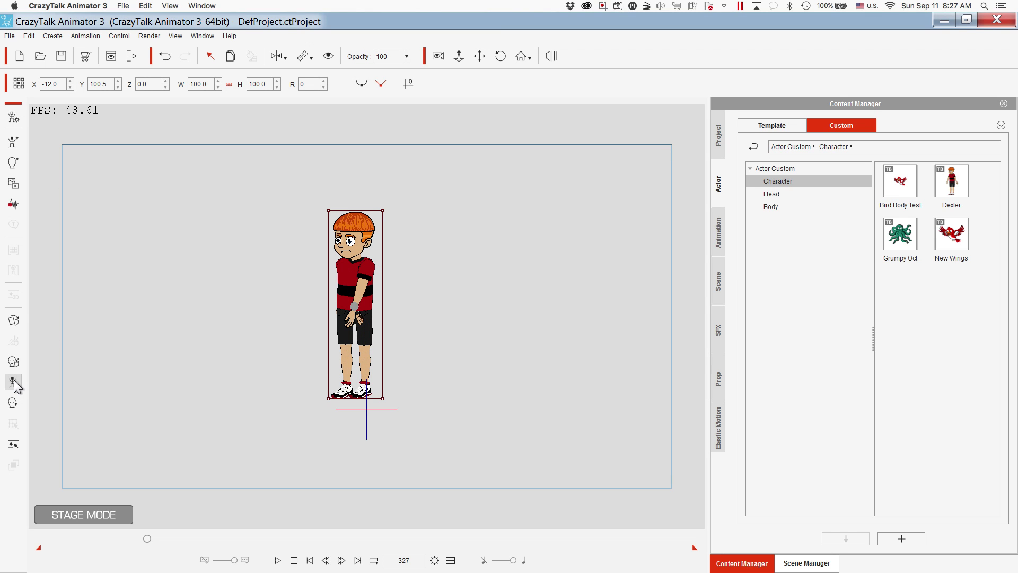
Examine the character's 2D Motion Key Editor and Face Puppet options, closing each editor.
left_click(13, 382)
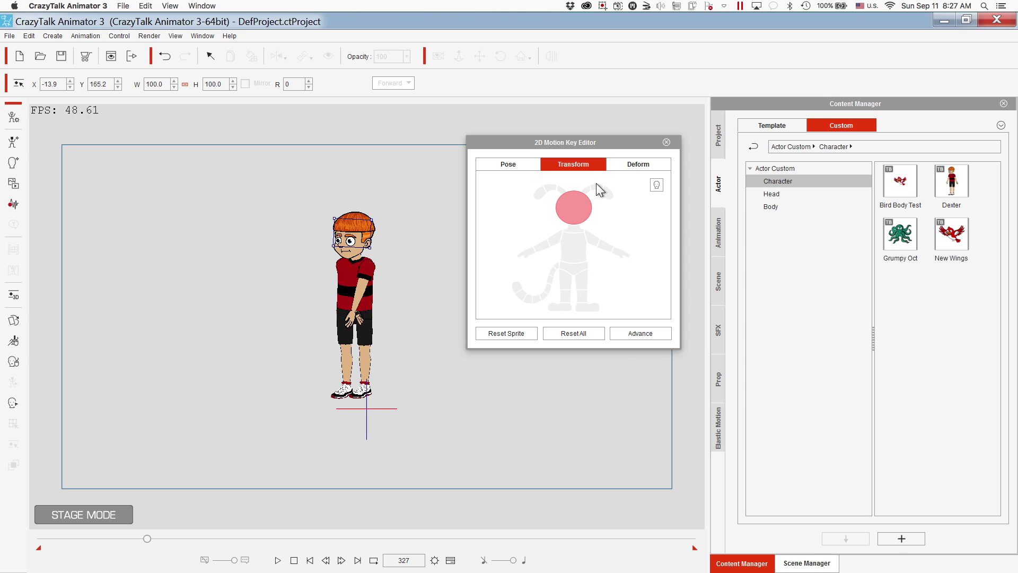
left_click(507, 164)
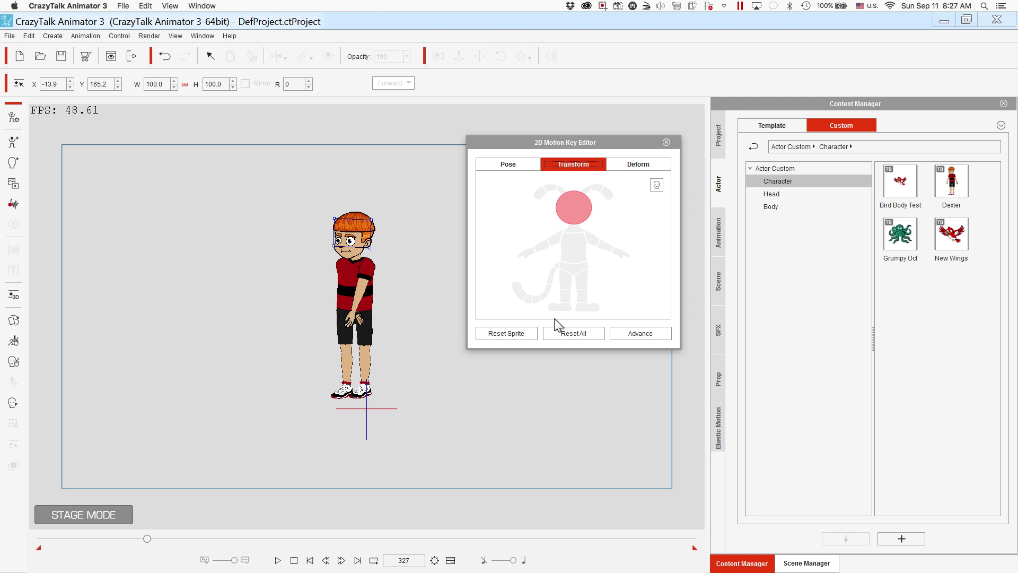
left_click(575, 206)
left_click(623, 333)
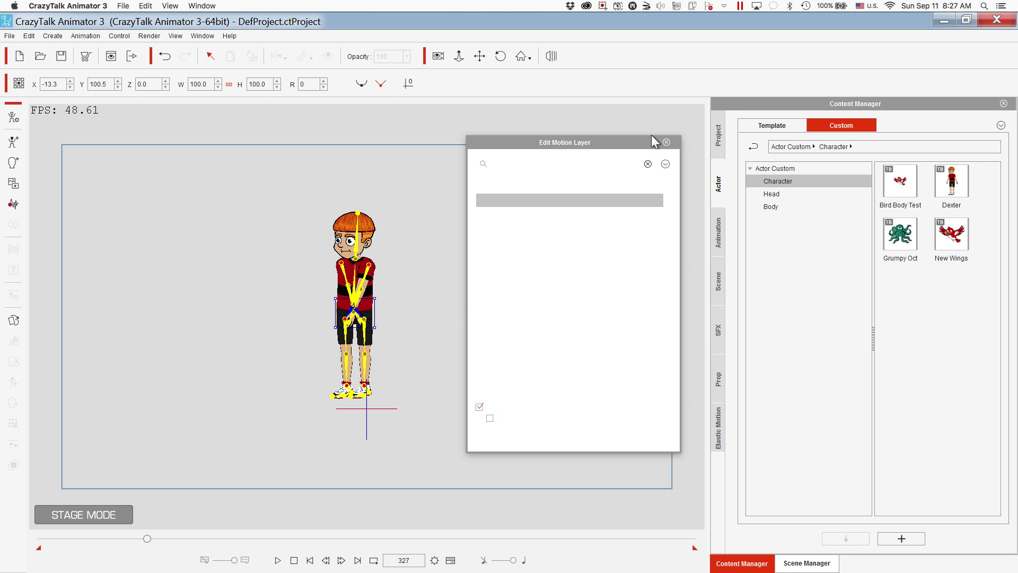
left_click(667, 142)
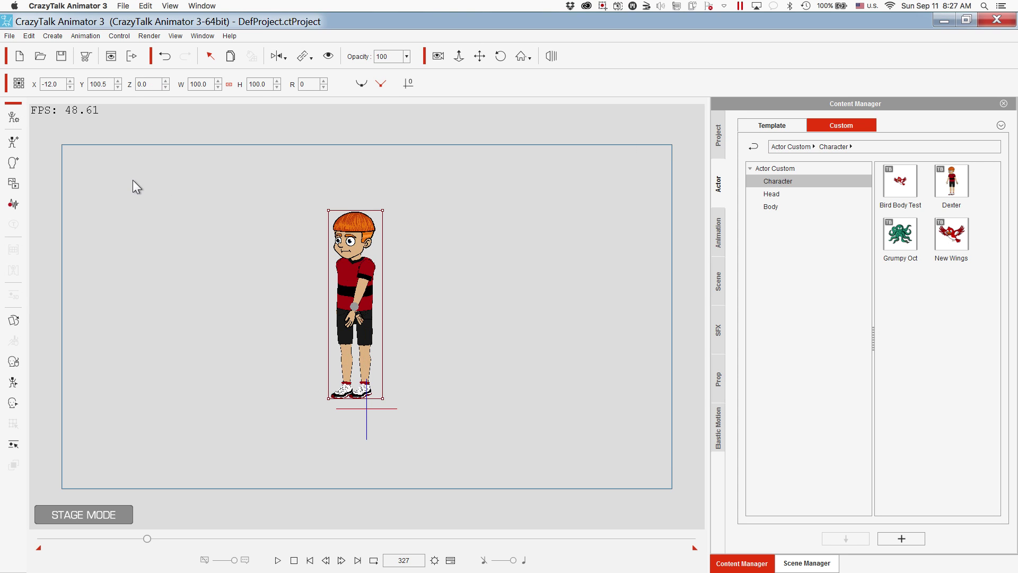
left_click(13, 361)
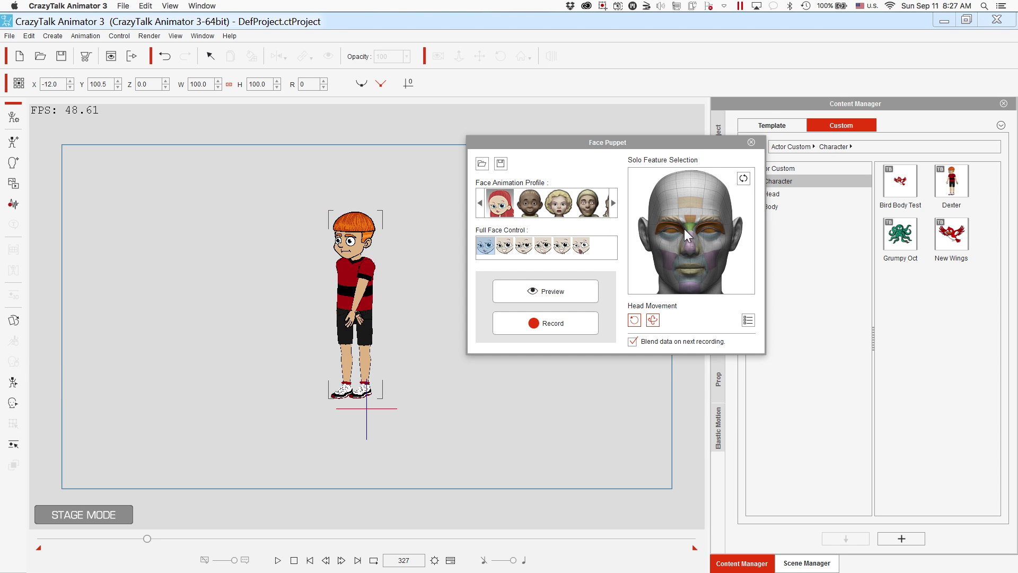
left_click(751, 142)
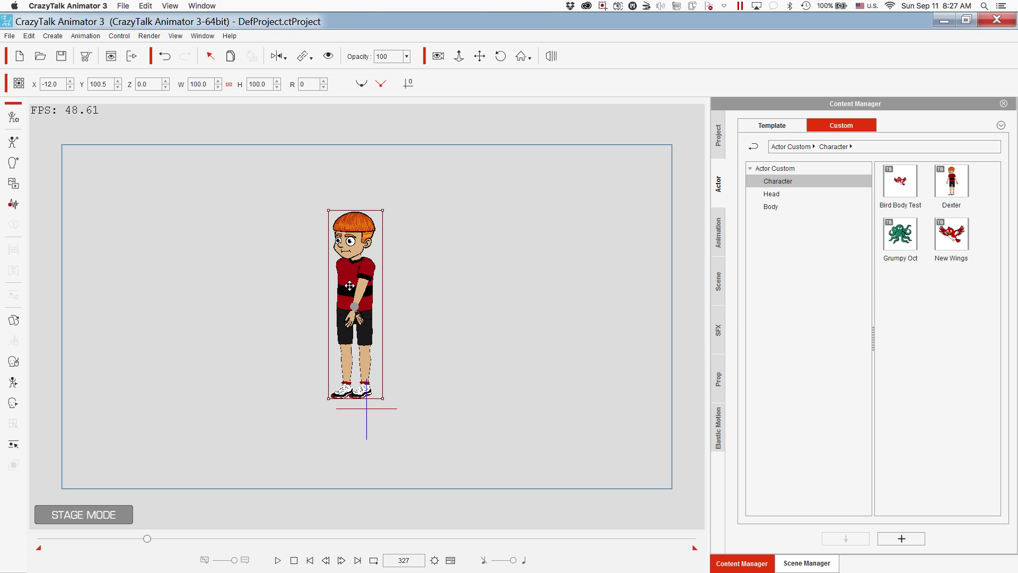
Open the Edit Motion Layer editor, try to swing the arm crossing the body outward, and undo that move.
left_click(13, 445)
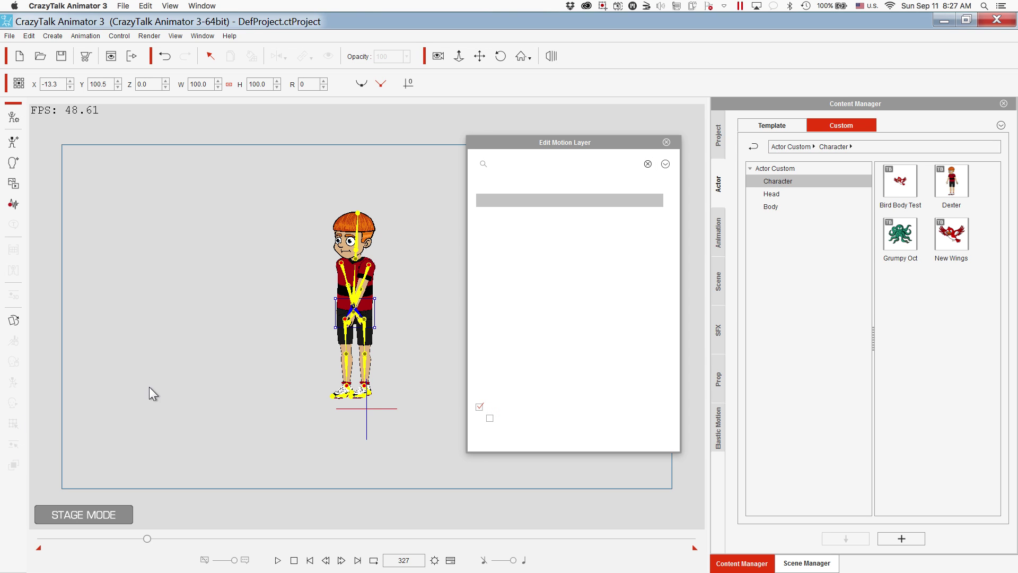
left_click(376, 268)
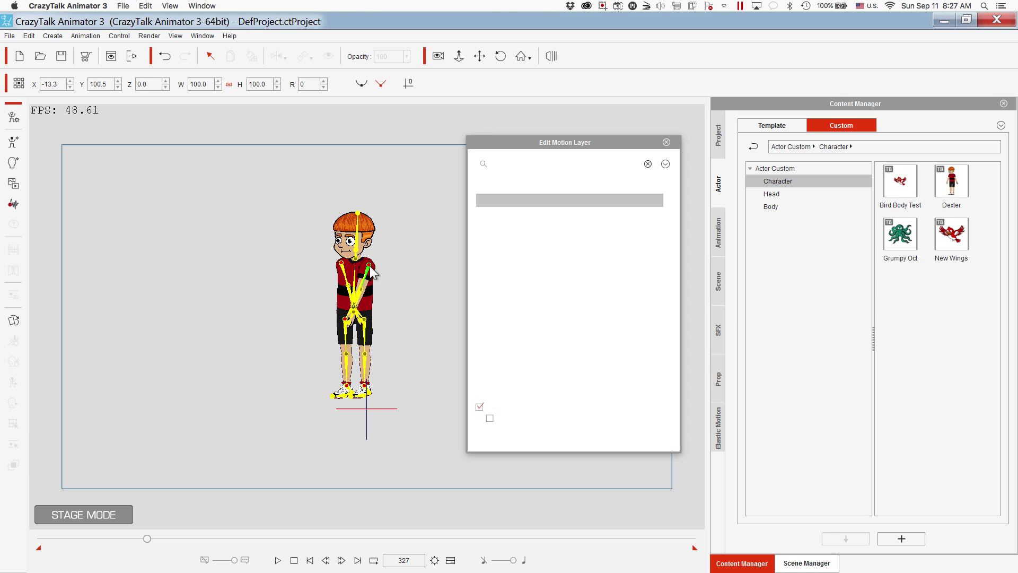
left_click_drag(383, 276, 400, 300)
left_click(392, 295)
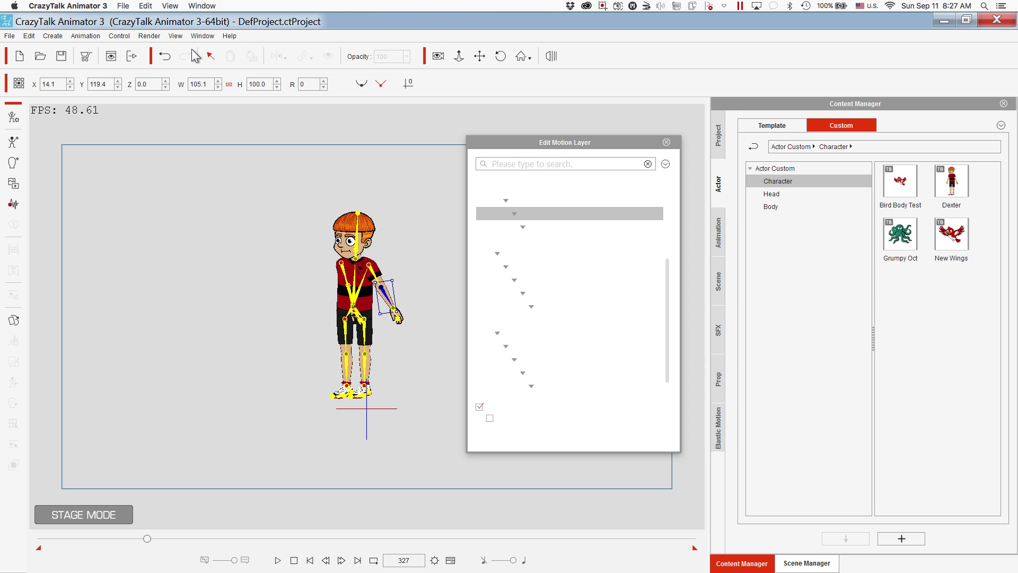
left_click(165, 58)
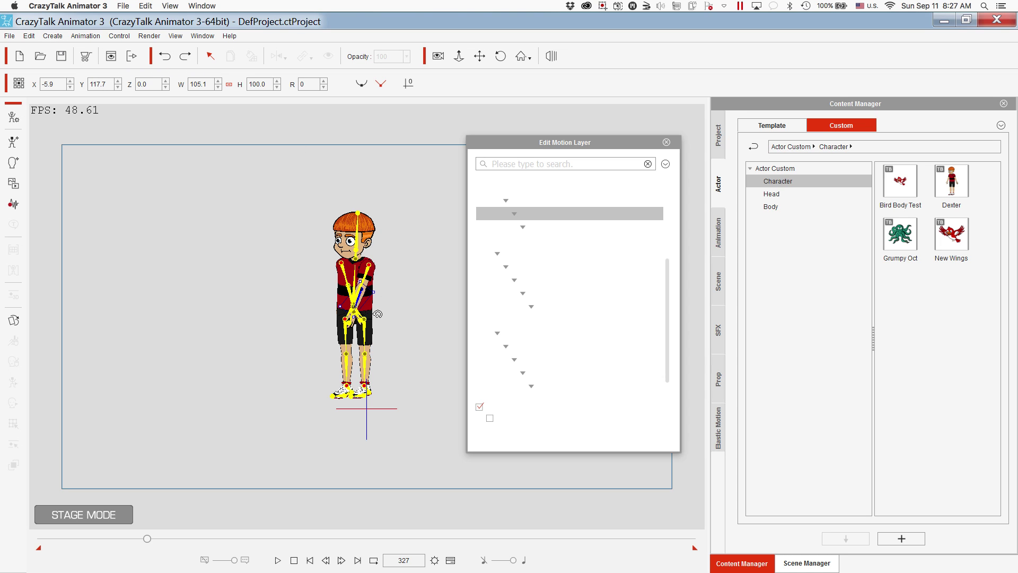
Pose both arms away from the body, rotating the crossing arm's forearm 40 degrees and the other forearm 23 degrees.
left_click_drag(404, 316, 360, 306)
left_click(369, 266)
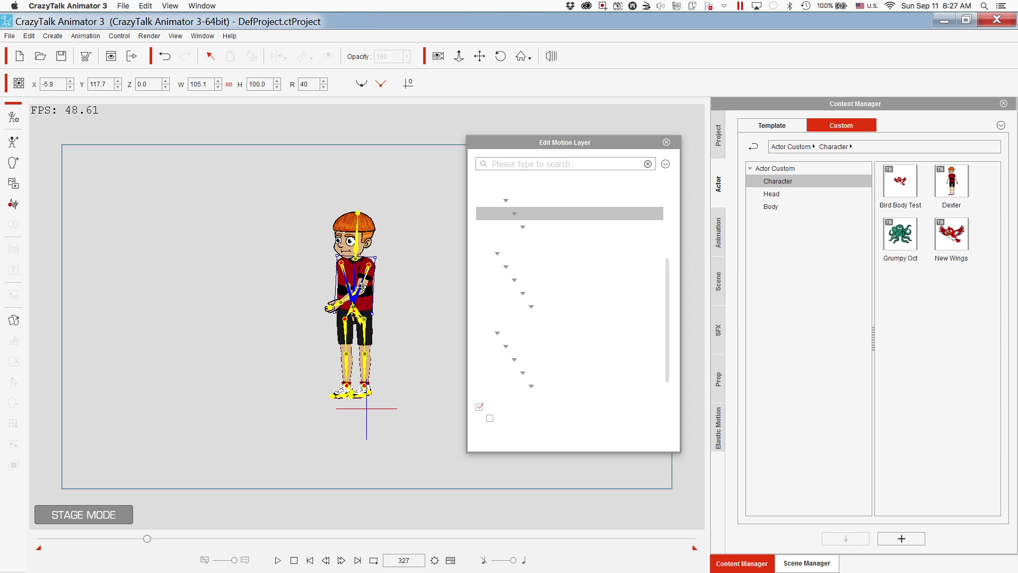
left_click(371, 267)
left_click_drag(382, 275, 317, 279)
left_click(343, 264)
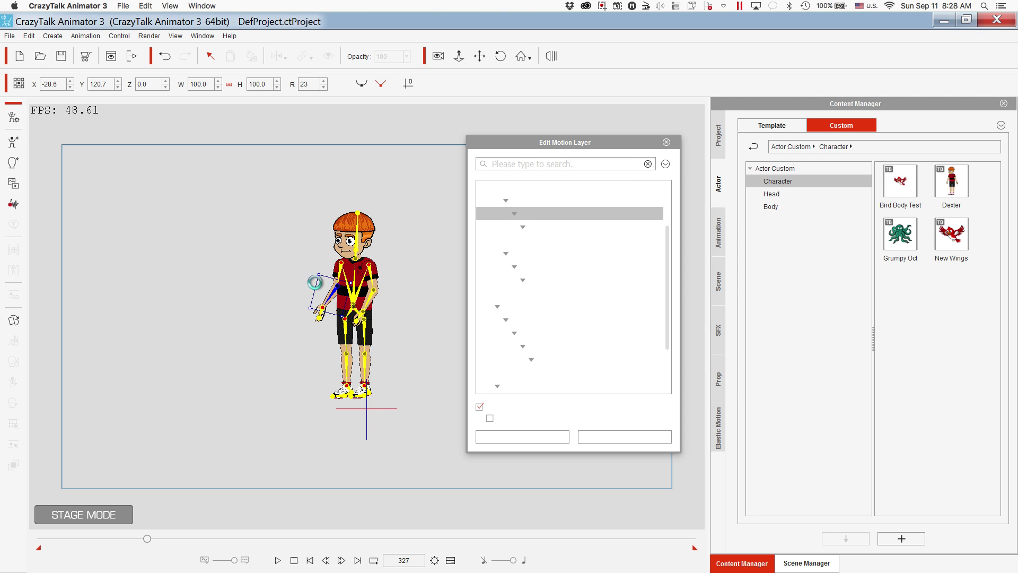
Rotate the hand of the outstretched arm 20 degrees and close the Edit Motion Layer editor.
left_click(320, 315)
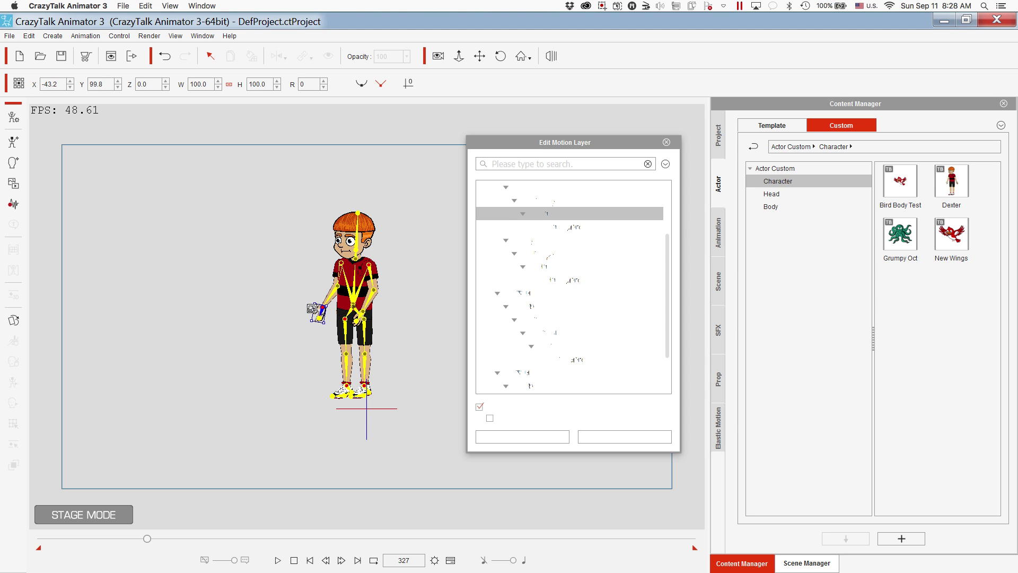
left_click_drag(308, 308, 310, 314)
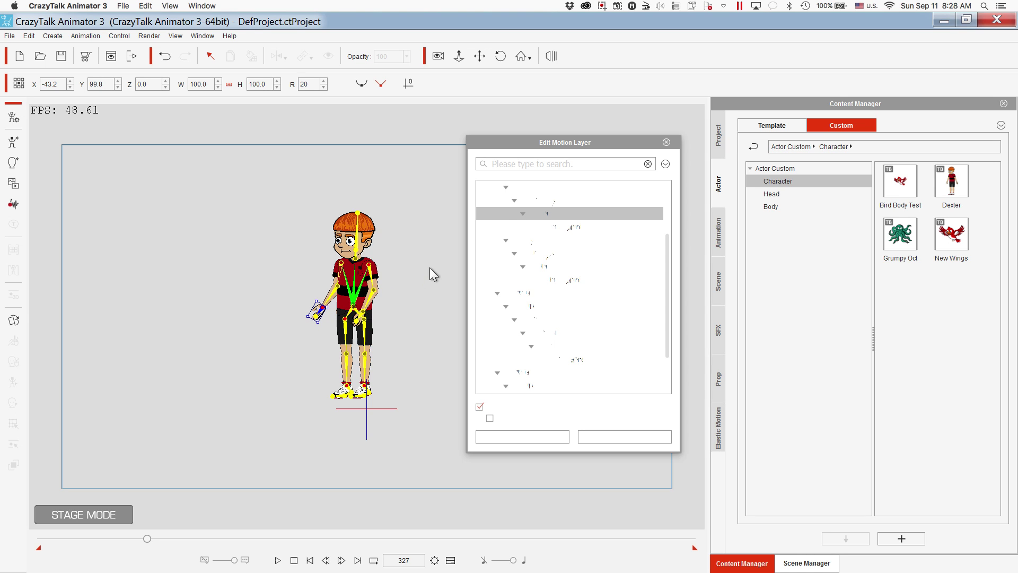
left_click(667, 142)
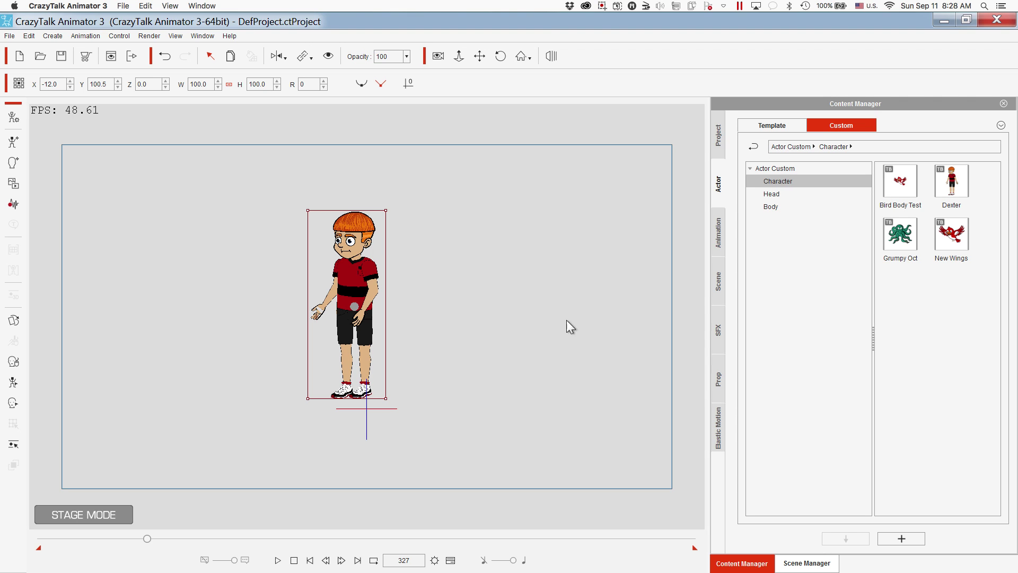
Try to apply the Jiggle motion from the 2Emphasis elastic motion templates to the character.
left_click(719, 429)
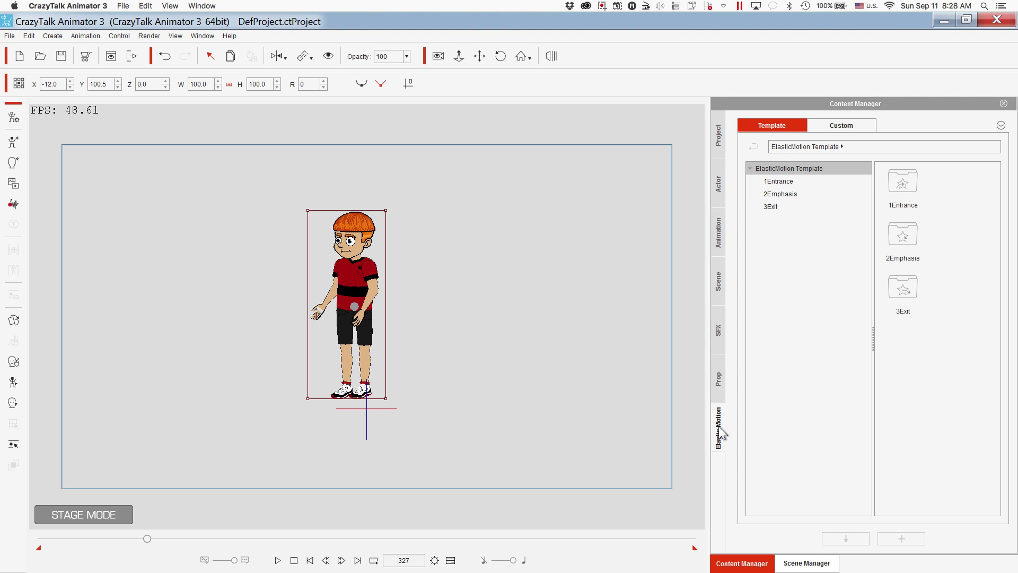
left_click(777, 195)
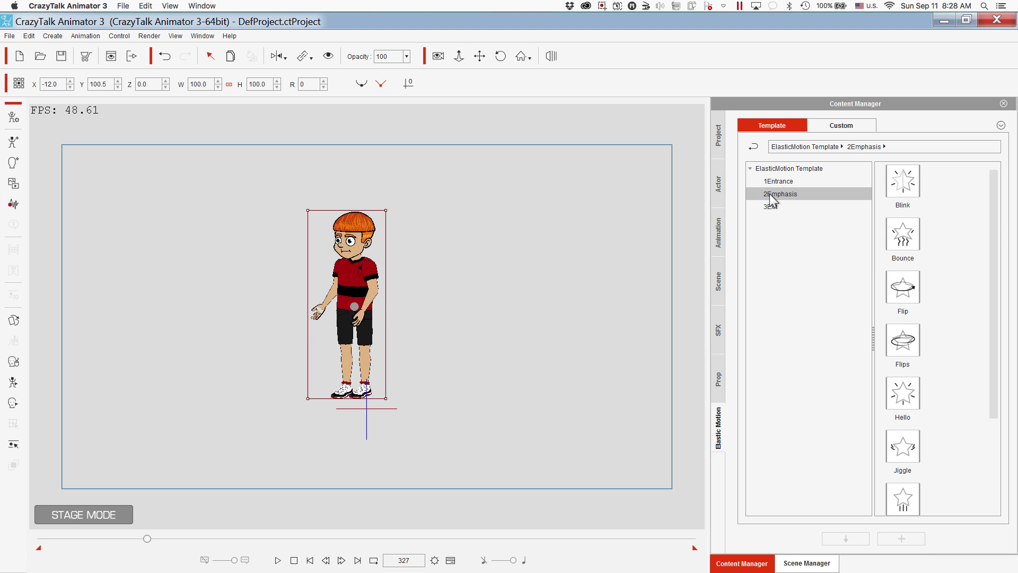
scroll(927, 276, "down", 3)
left_click(926, 329)
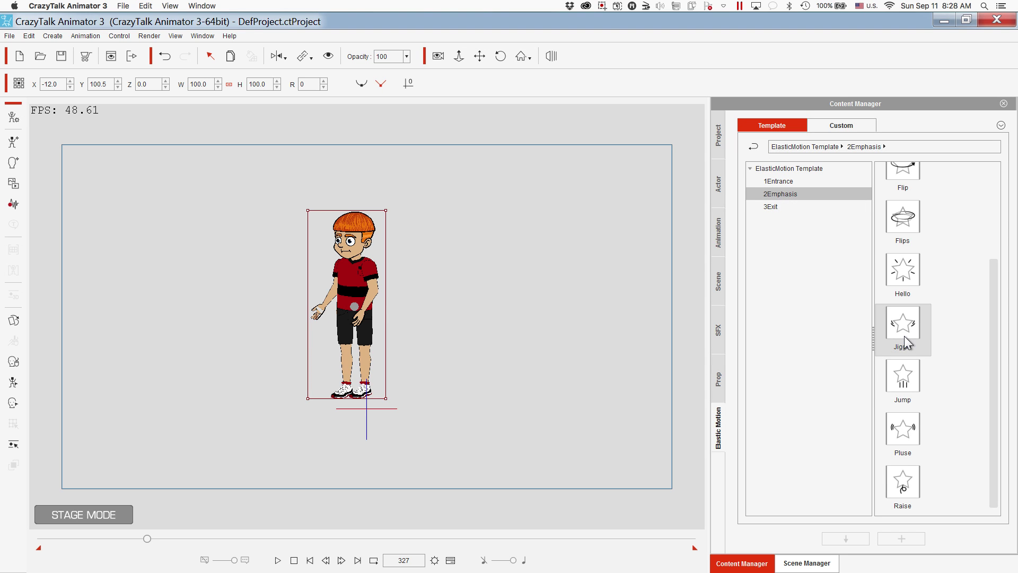
double_click(907, 329)
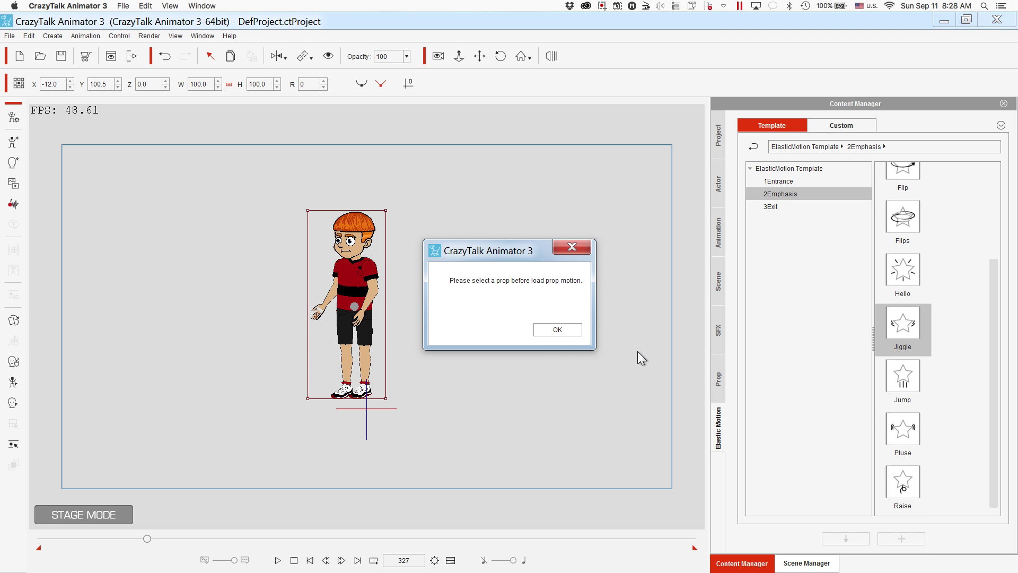
Dismiss the prop motion message and open the QQ_45 human motions among the Template bone animation templates.
left_click(544, 331)
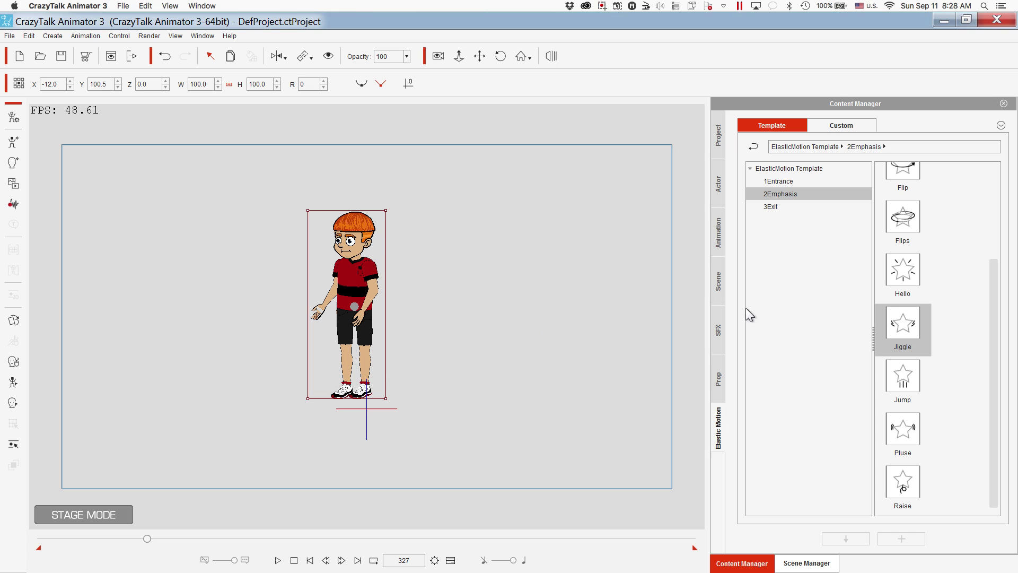
left_click(716, 240)
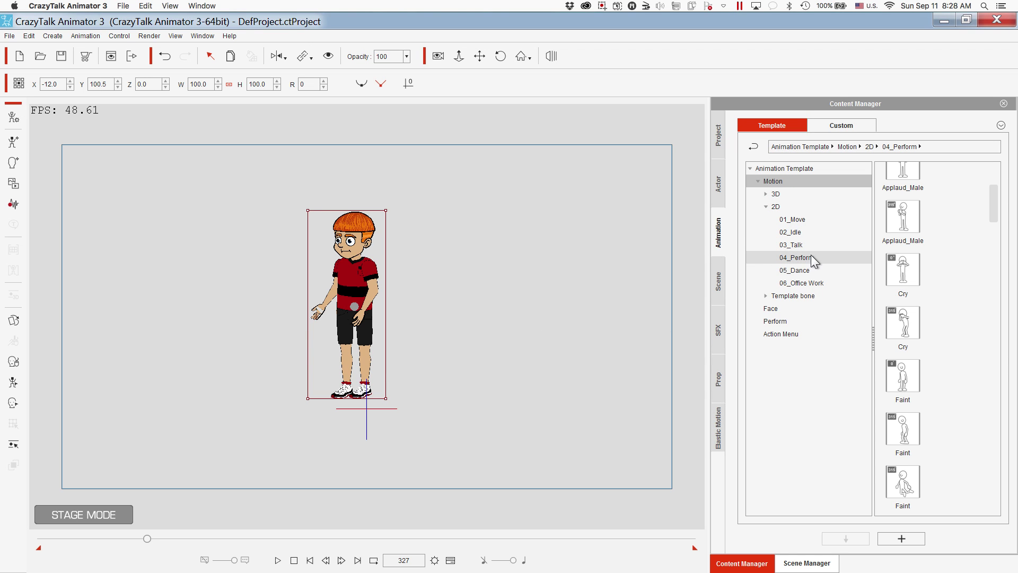
left_click(788, 295)
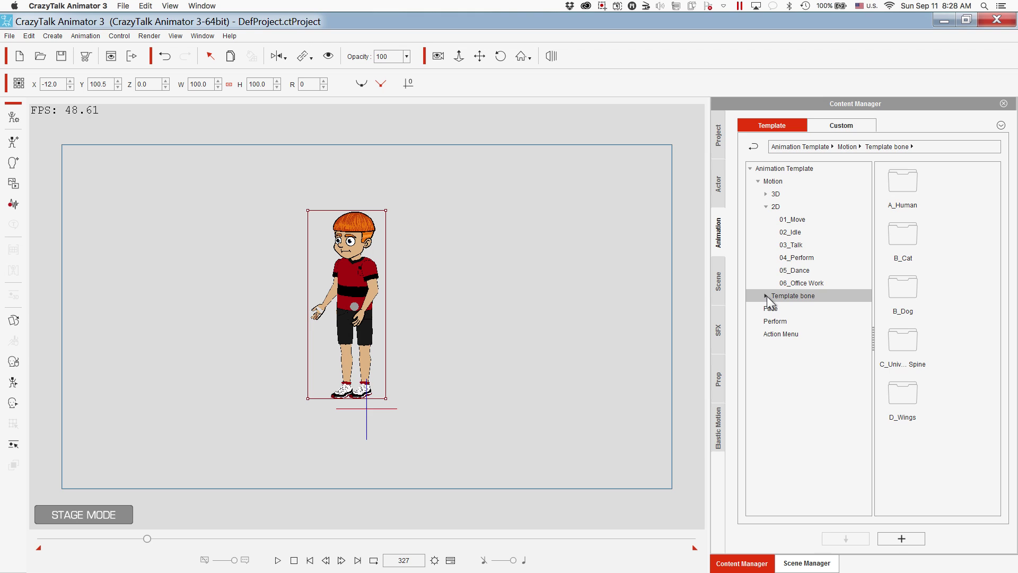
left_click(766, 296)
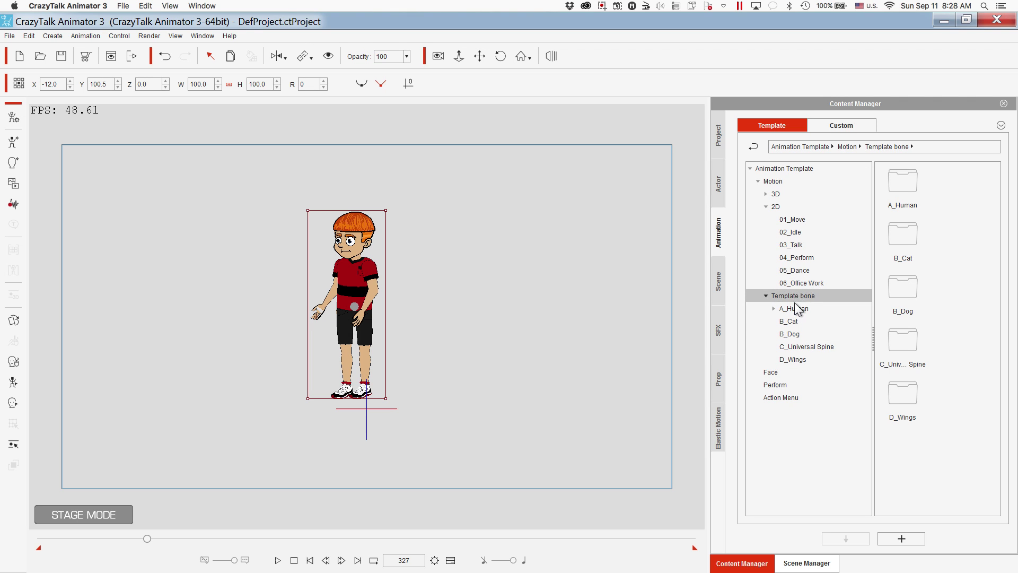
left_click(797, 308)
left_click(770, 308)
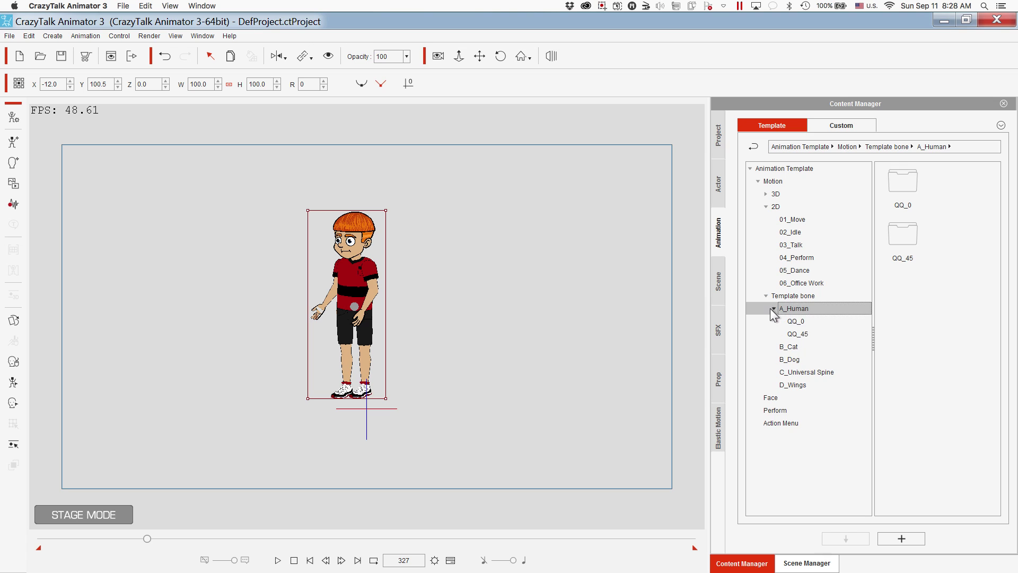
left_click(804, 335)
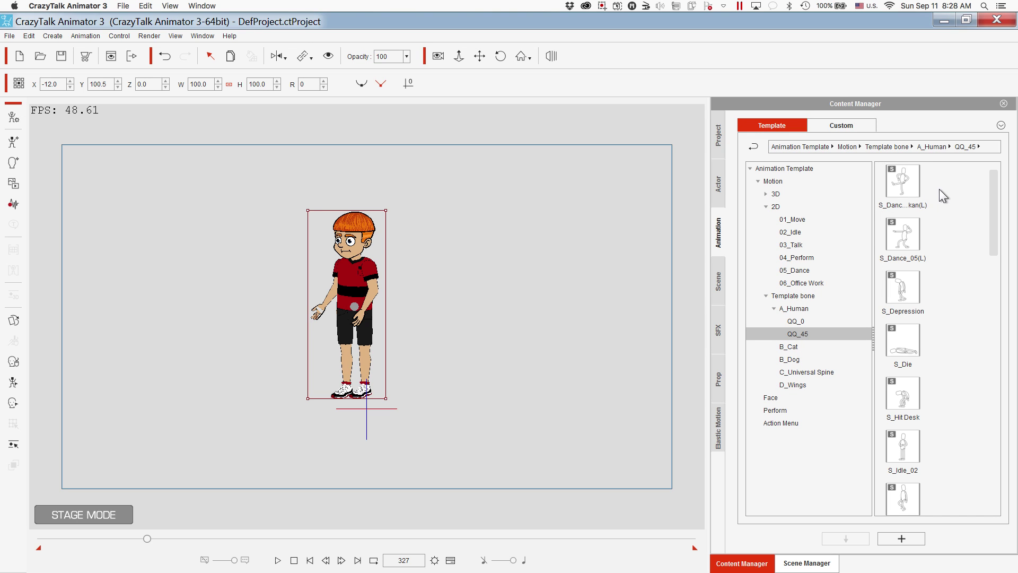
Apply the S_Walk_01(L) motion and the S_Yell motion from the QQ_45 templates to the character.
left_click(913, 183)
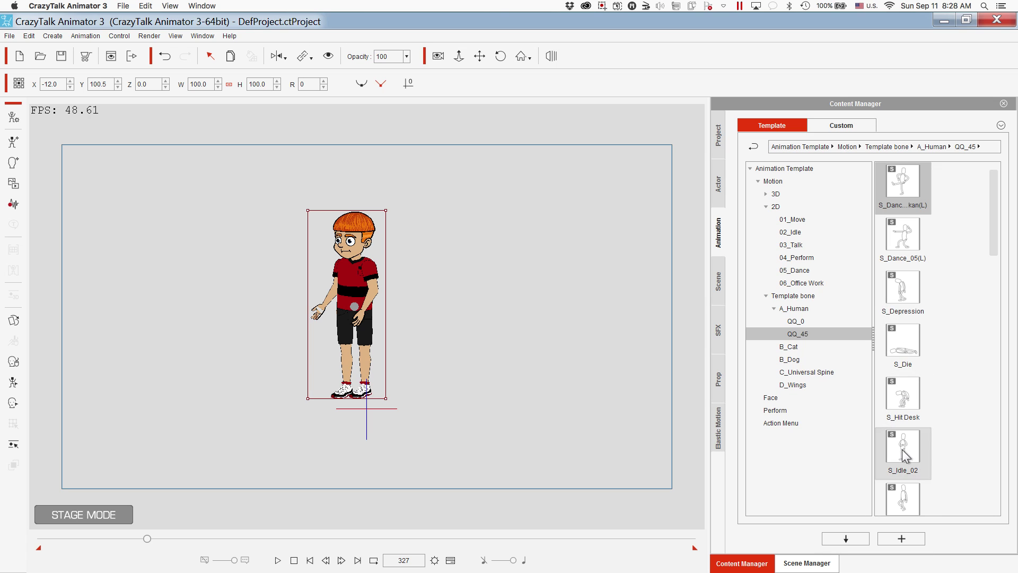
scroll(906, 464, "down", 3)
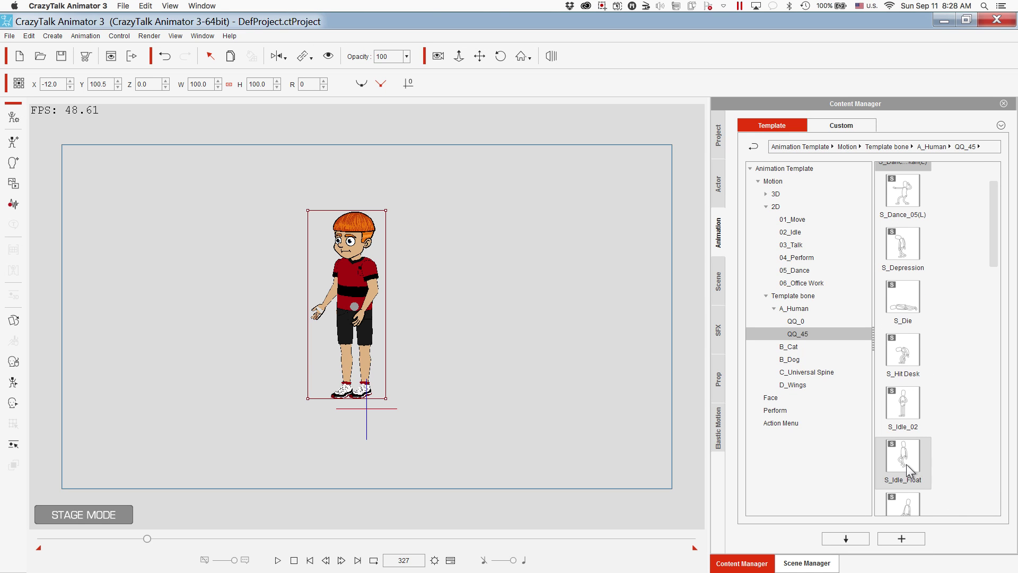
scroll(907, 465, "down", 15)
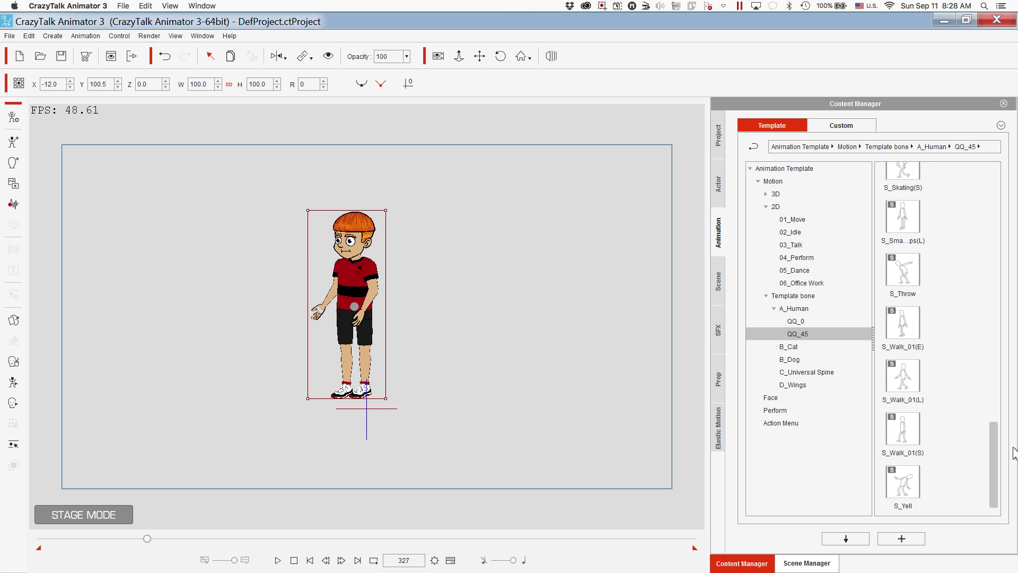
left_click_drag(994, 451, 950, 473)
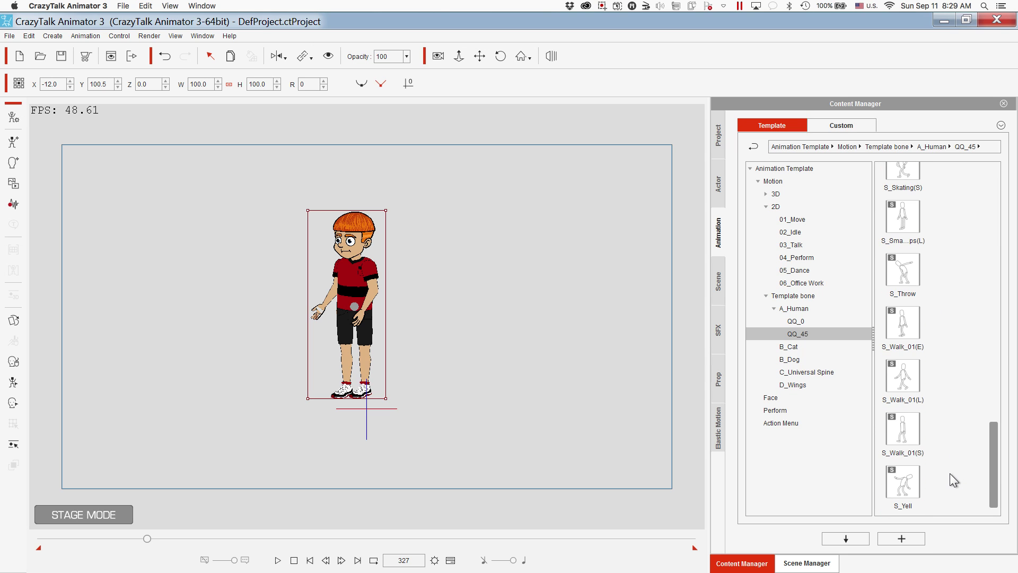
double_click(901, 372)
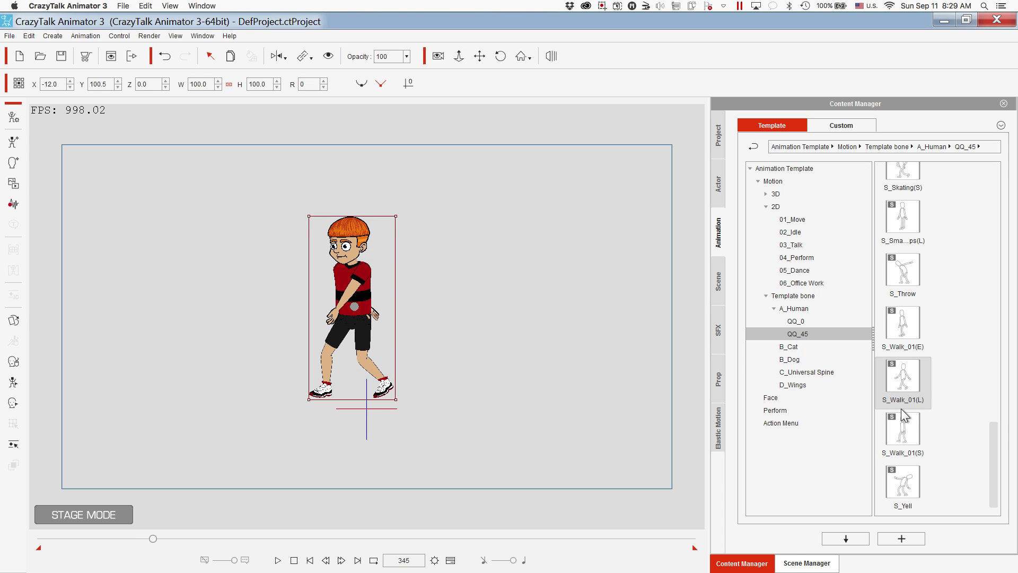
double_click(906, 484)
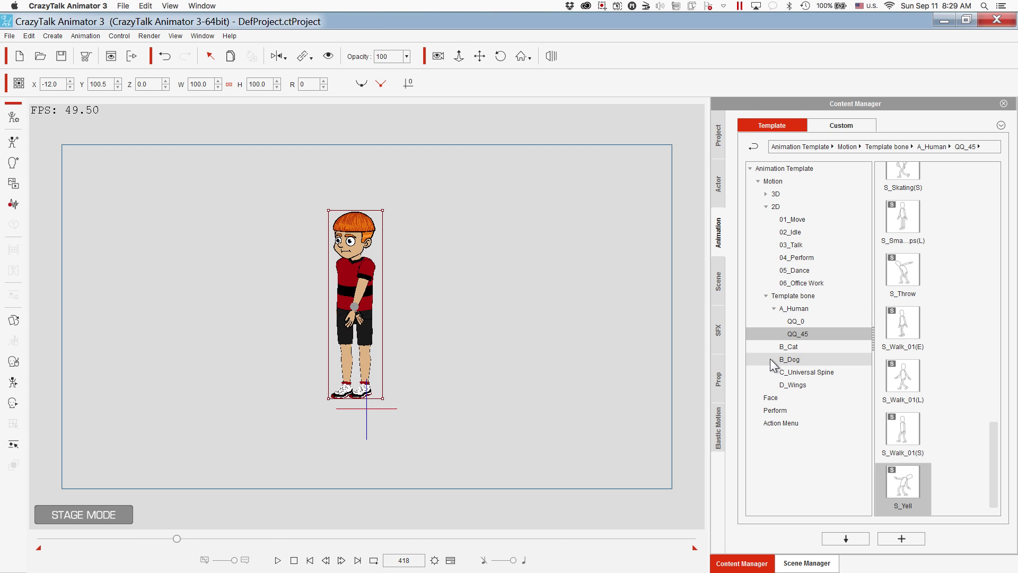
Browse the QQ_0, cat, dog, universal spine and wings bone motions and the 2D 02_Idle motion templates.
left_click(794, 323)
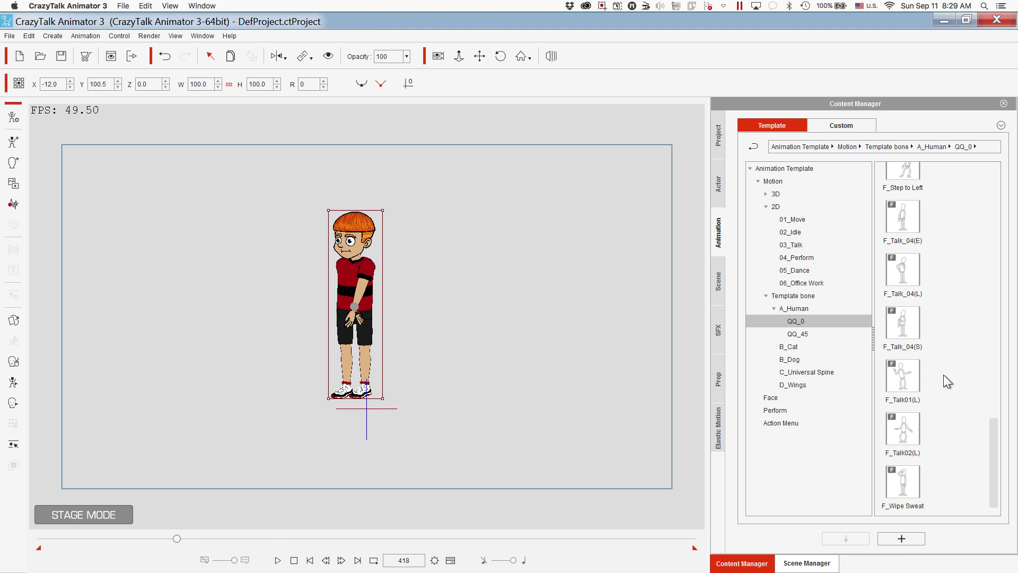
left_click(796, 349)
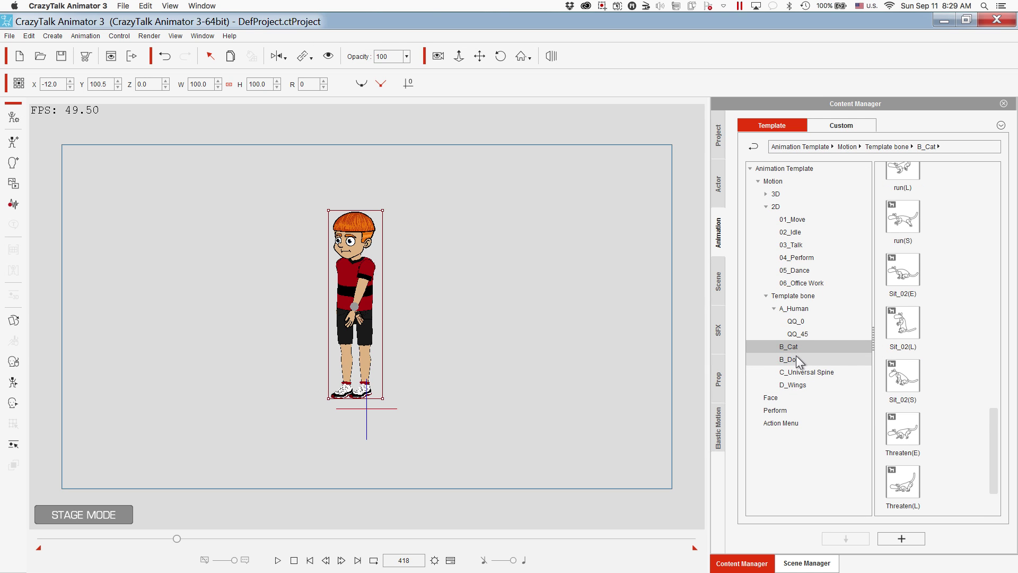
left_click(836, 355)
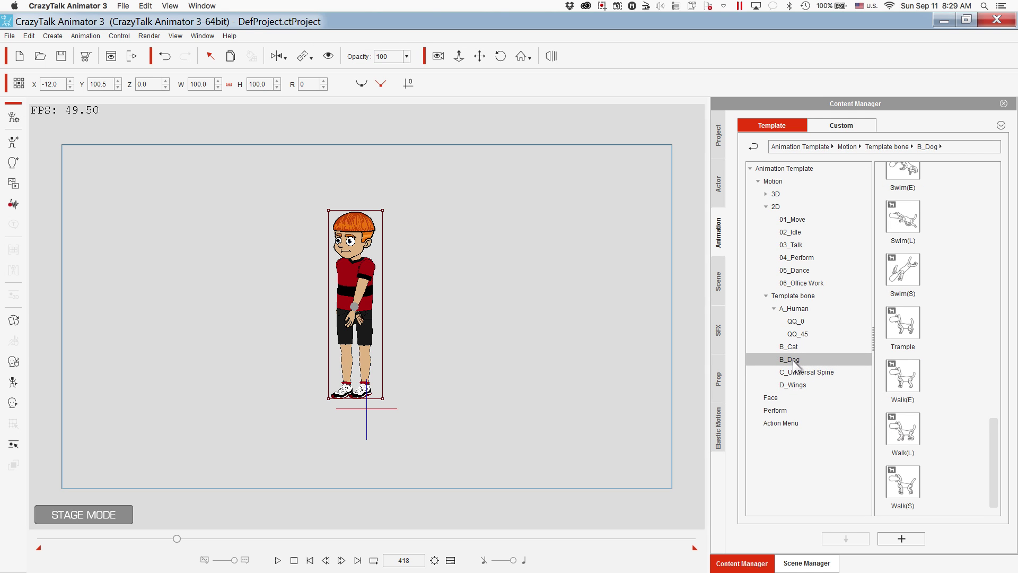
left_click(795, 374)
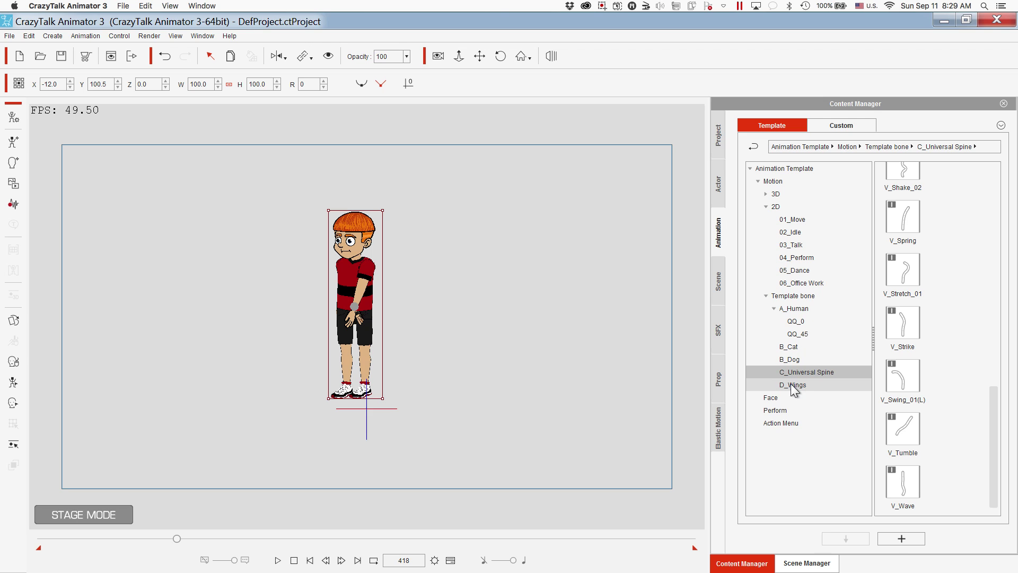
left_click(791, 384)
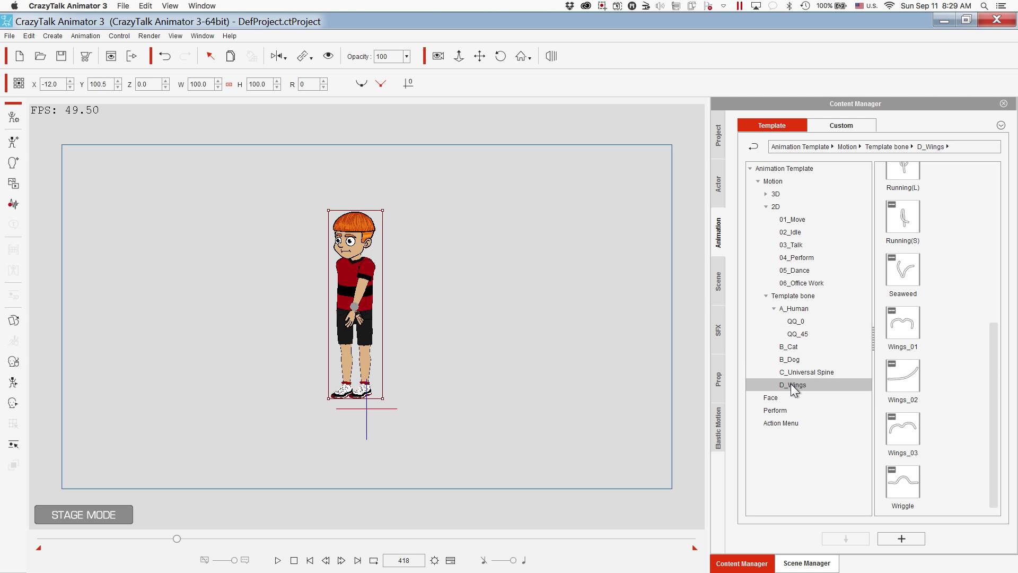
left_click(776, 206)
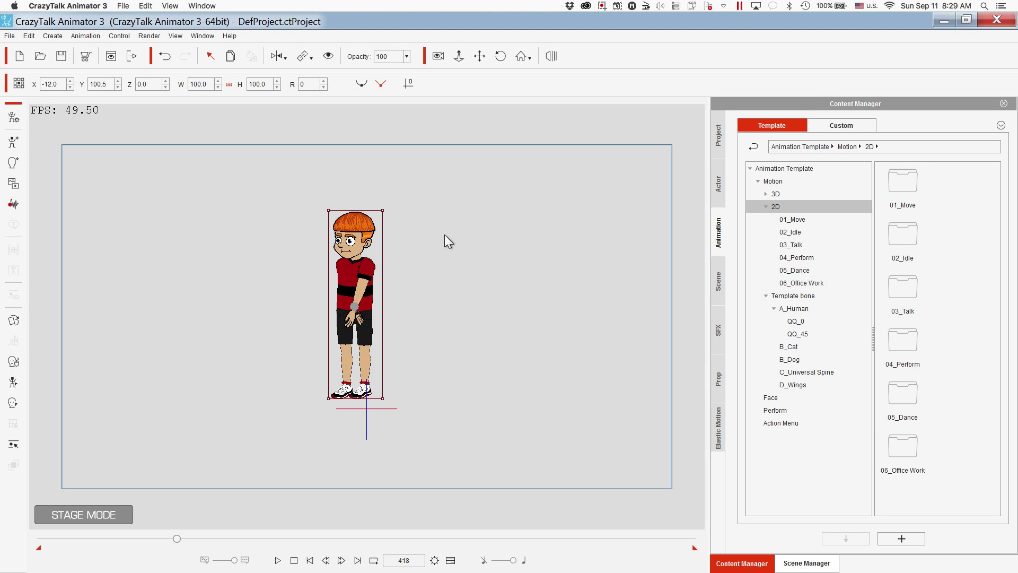
double_click(889, 232)
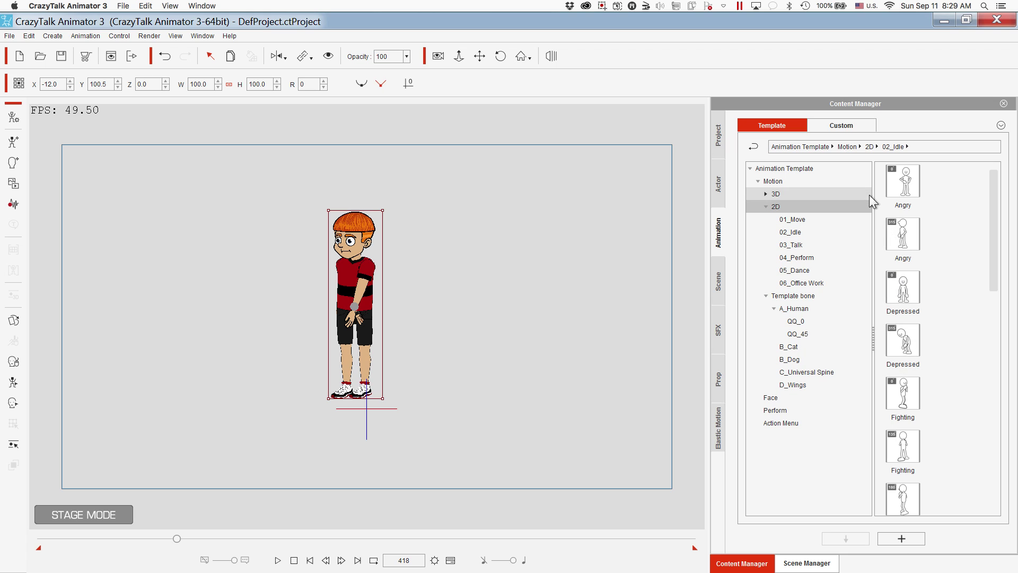
scroll(914, 246, "down", 10)
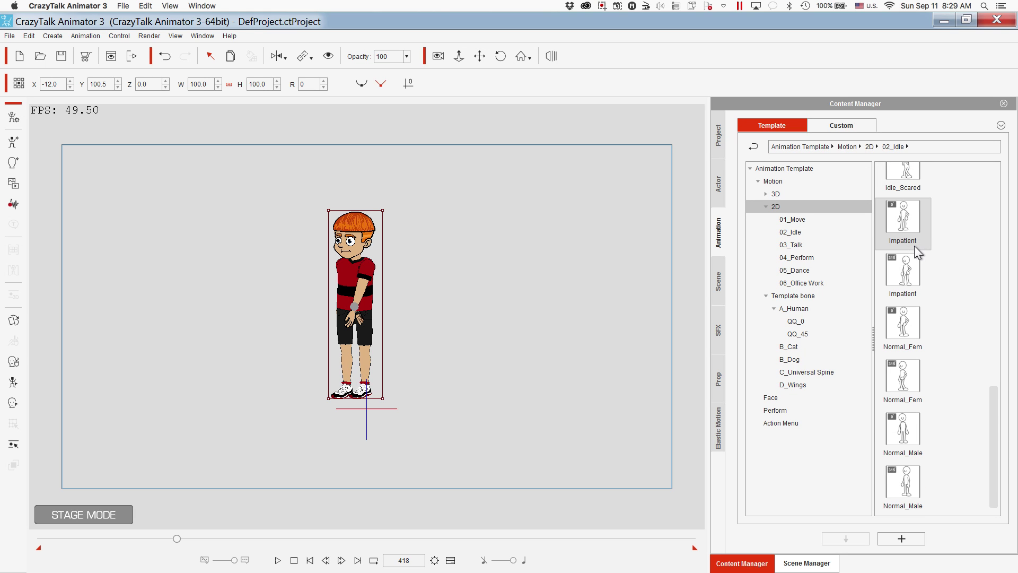
Try to apply the Run_Happy motion from the 3D 01_Move templates to the character.
left_click(777, 194)
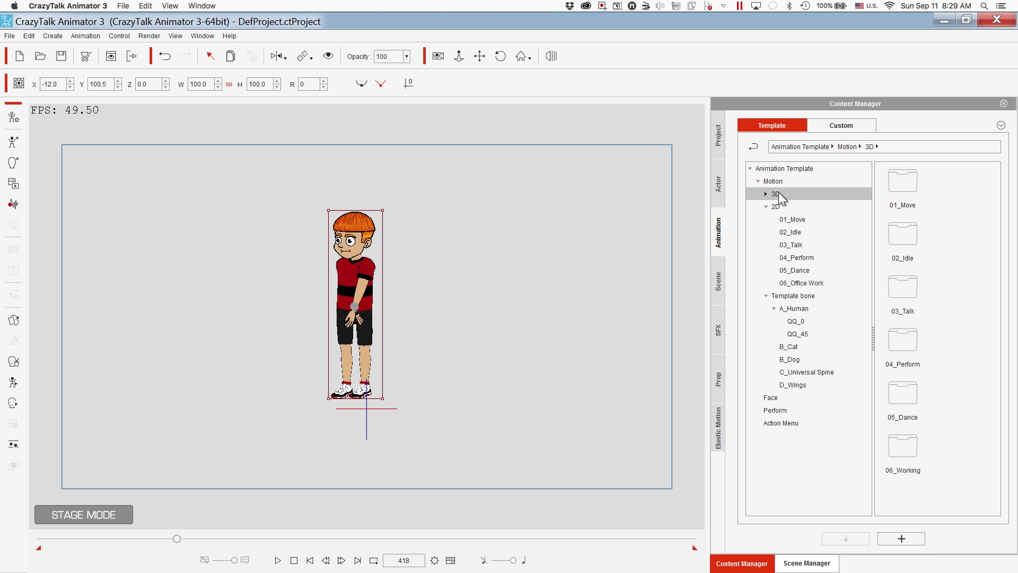
double_click(902, 183)
double_click(903, 233)
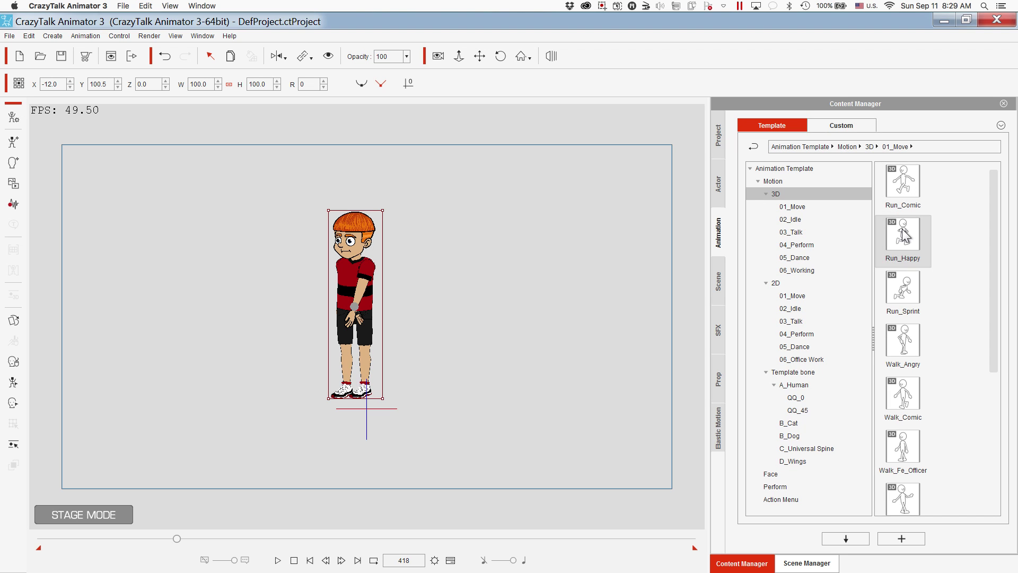
left_click(551, 329)
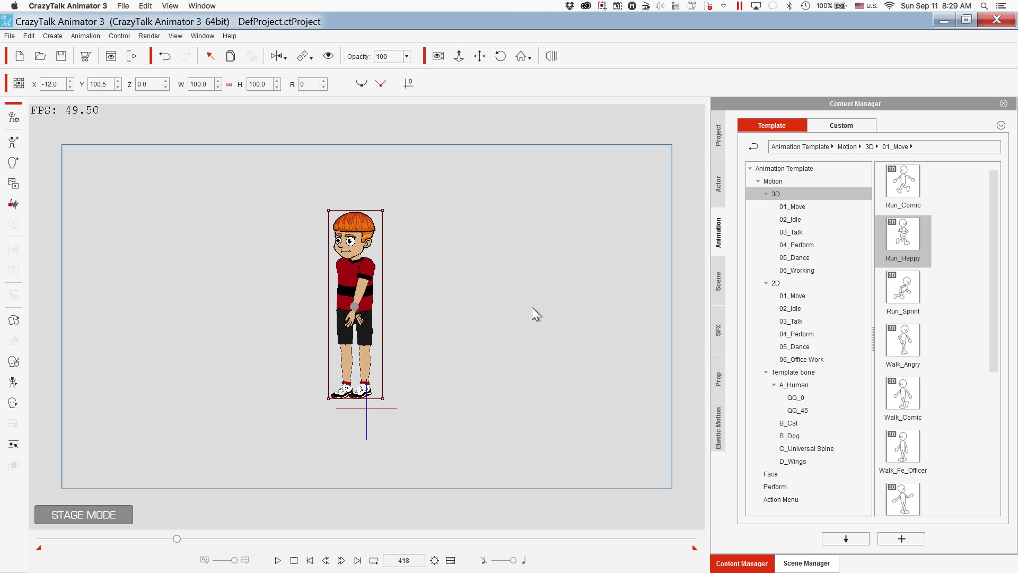
Move the character on the stage to X 4.8, Y 80.1.
left_click(775, 486)
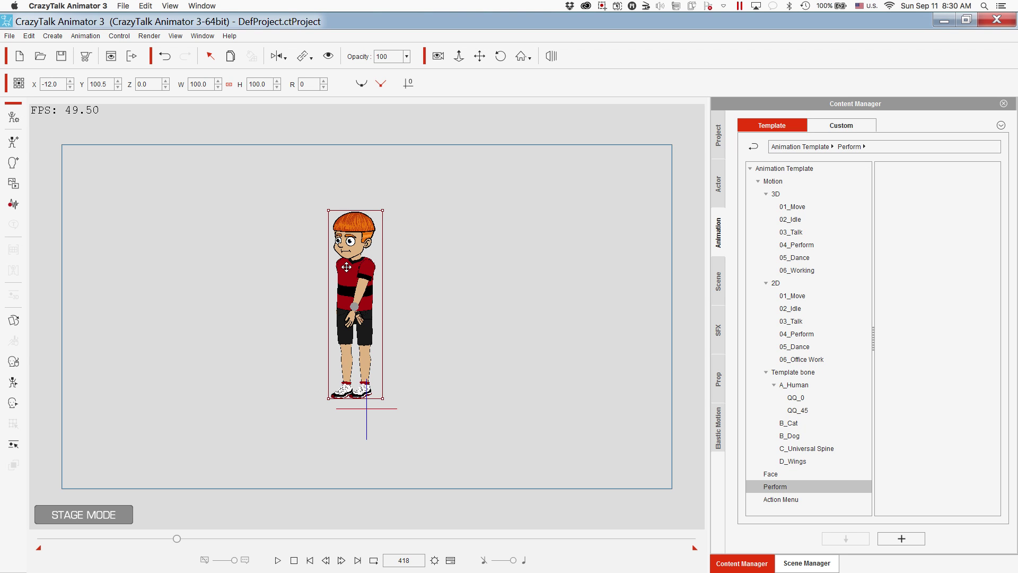
left_click(486, 55)
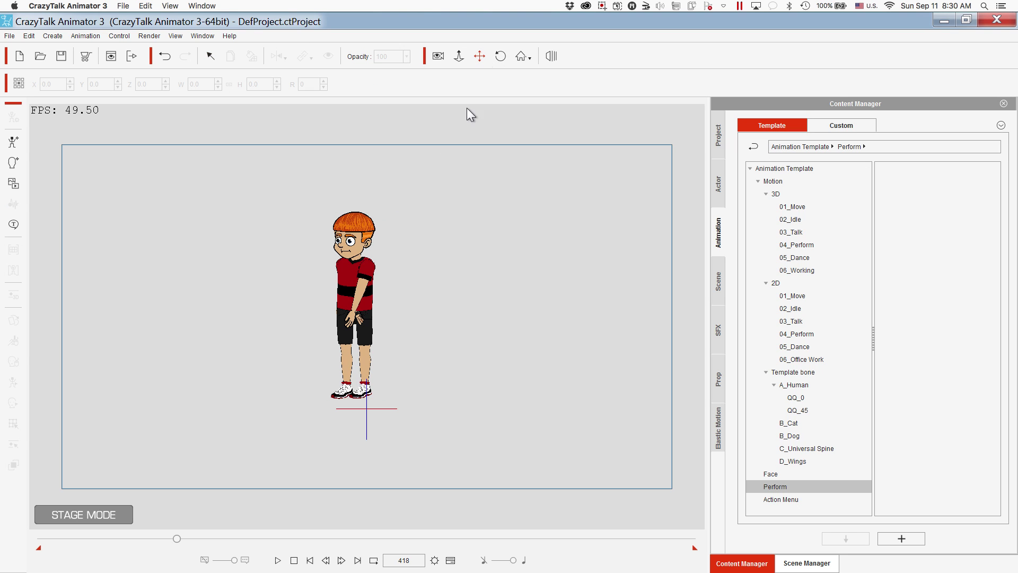
scroll(413, 232, "up", 4)
scroll(413, 232, "up", 3)
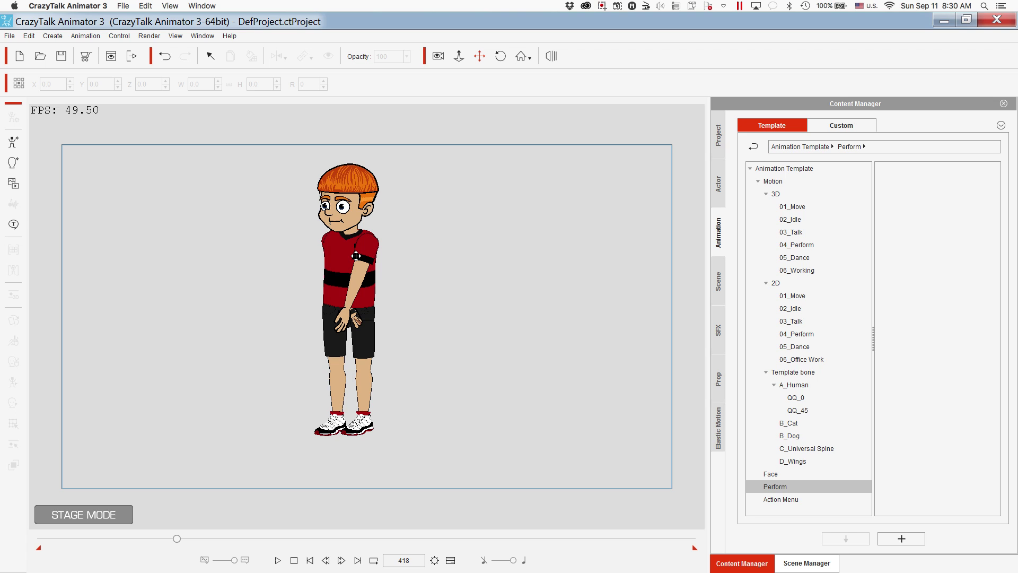
left_click_drag(356, 256, 392, 290)
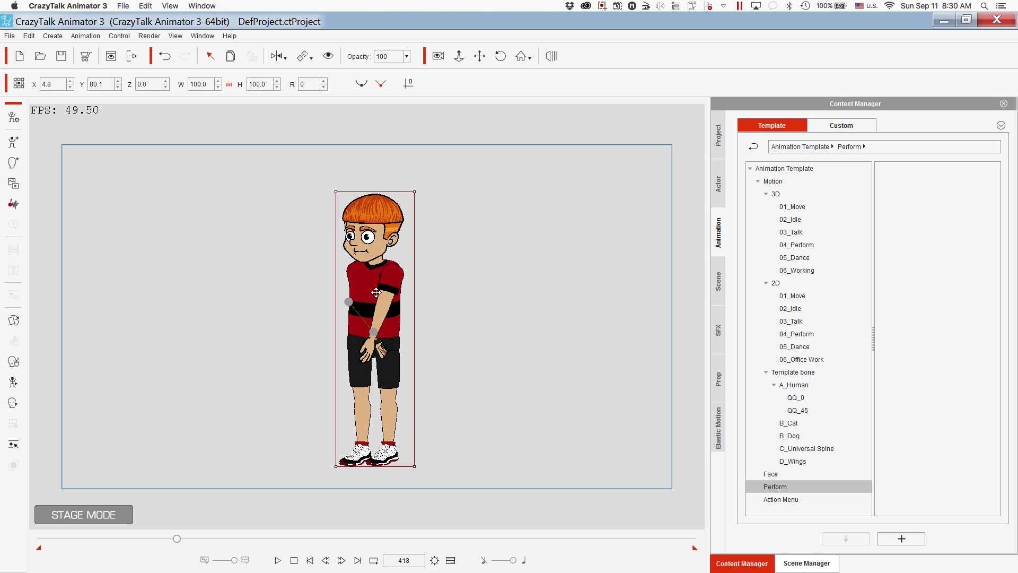
Clear the character's animation and return the timeline to frame 1.
right_click(376, 292)
left_click(402, 371)
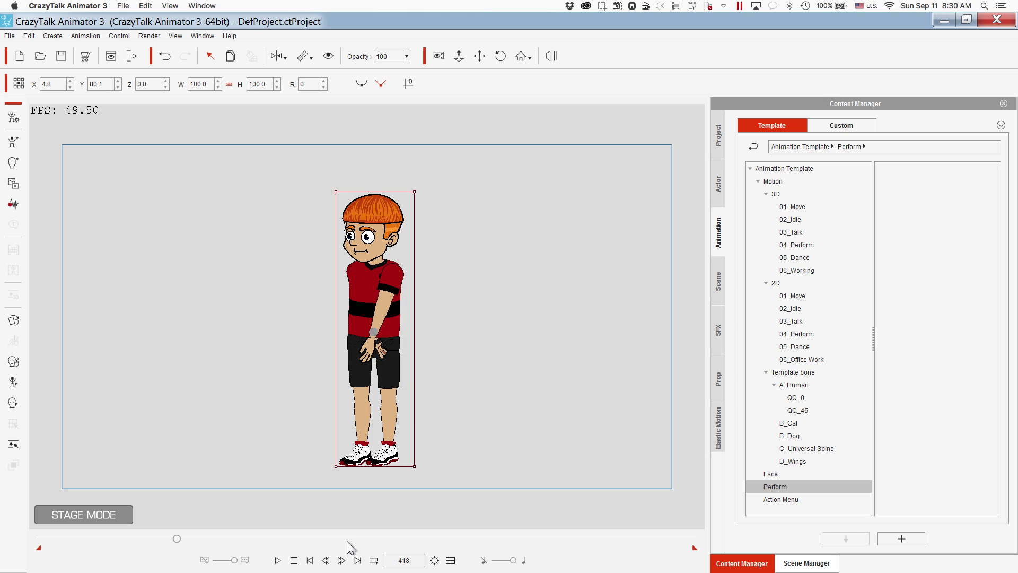
left_click(312, 562)
Save the current character over the custom Dexter actor in the character library.
left_click(807, 563)
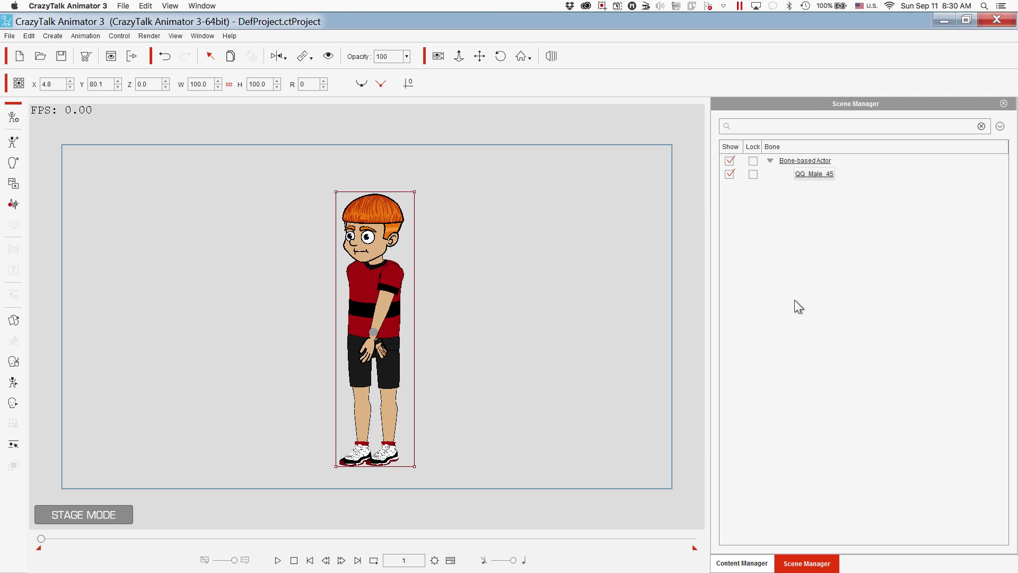
left_click(763, 563)
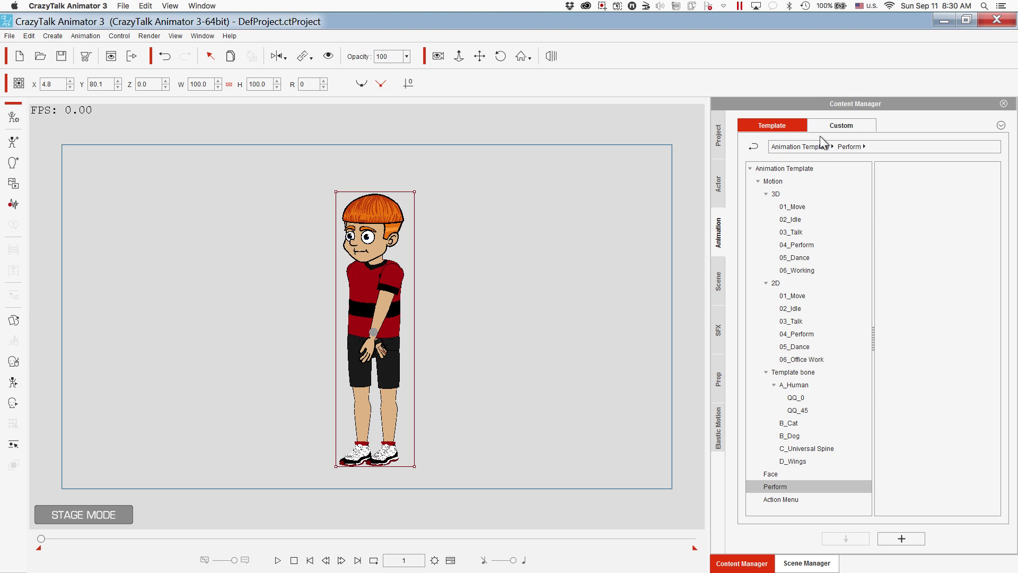
left_click(830, 122)
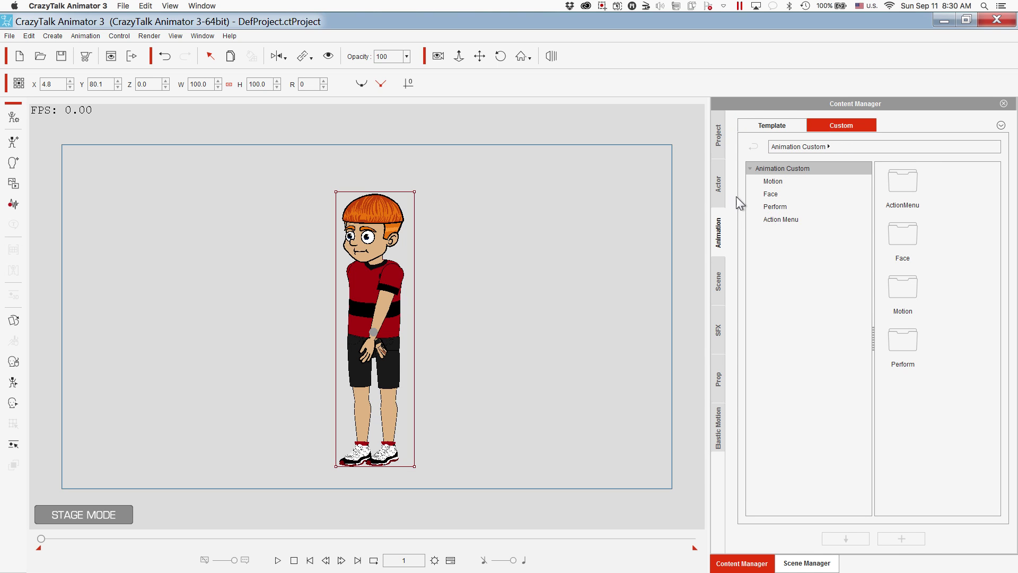
left_click(719, 184)
left_click(916, 245)
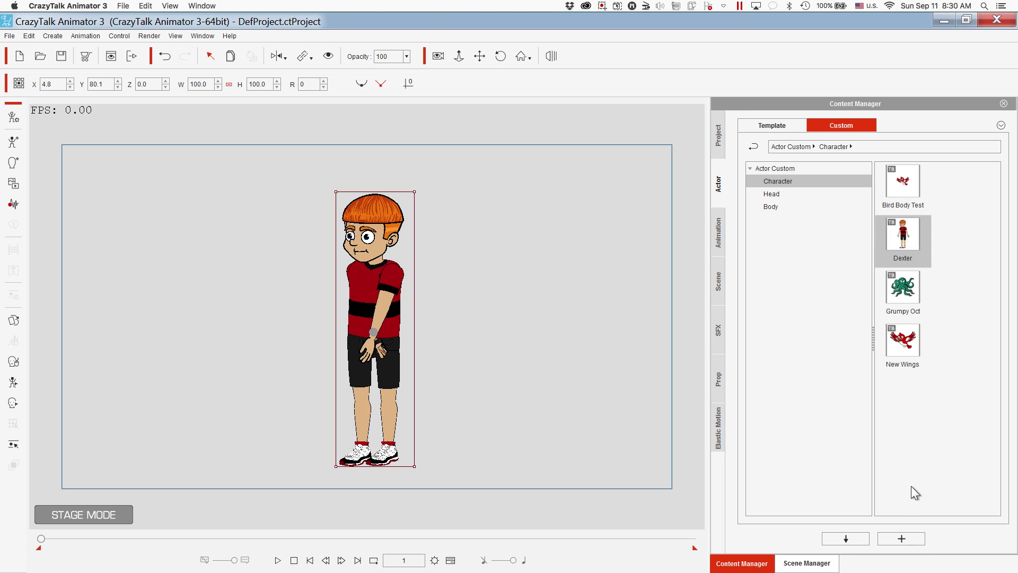
left_click(909, 536)
left_click(515, 326)
Open the character in Composer mode and close the Layer Manager.
left_click(17, 115)
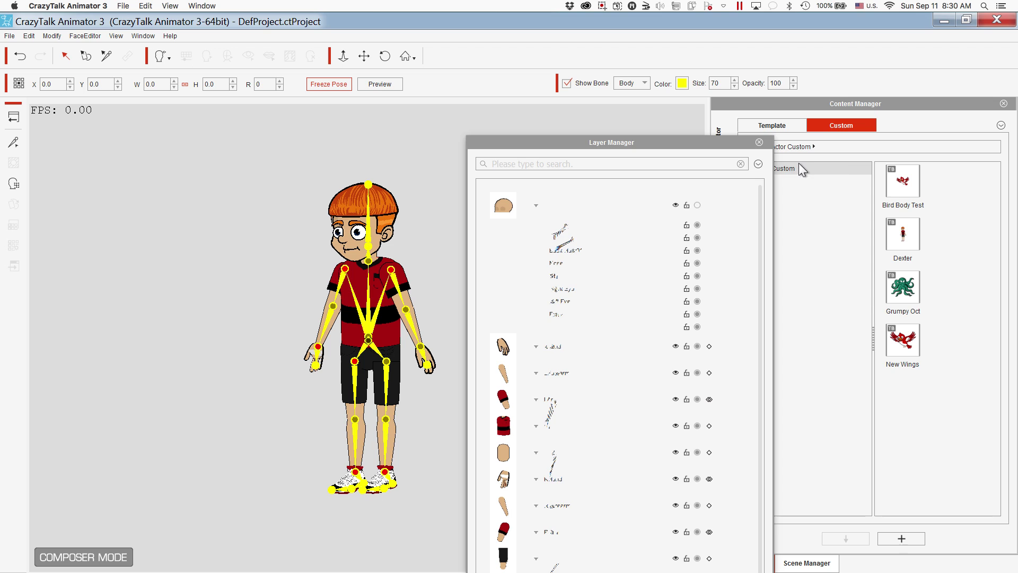
left_click(759, 142)
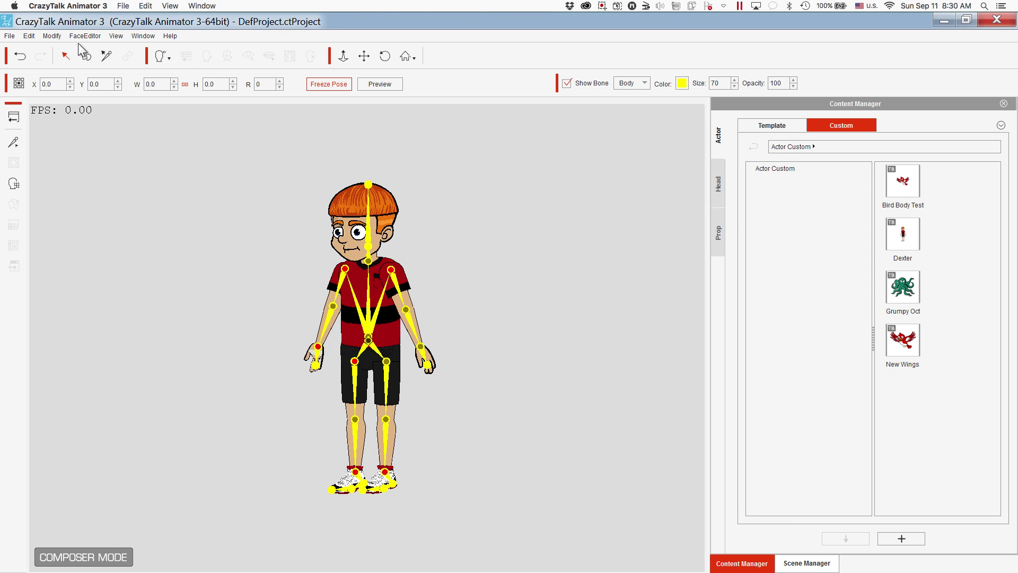
left_click(51, 36)
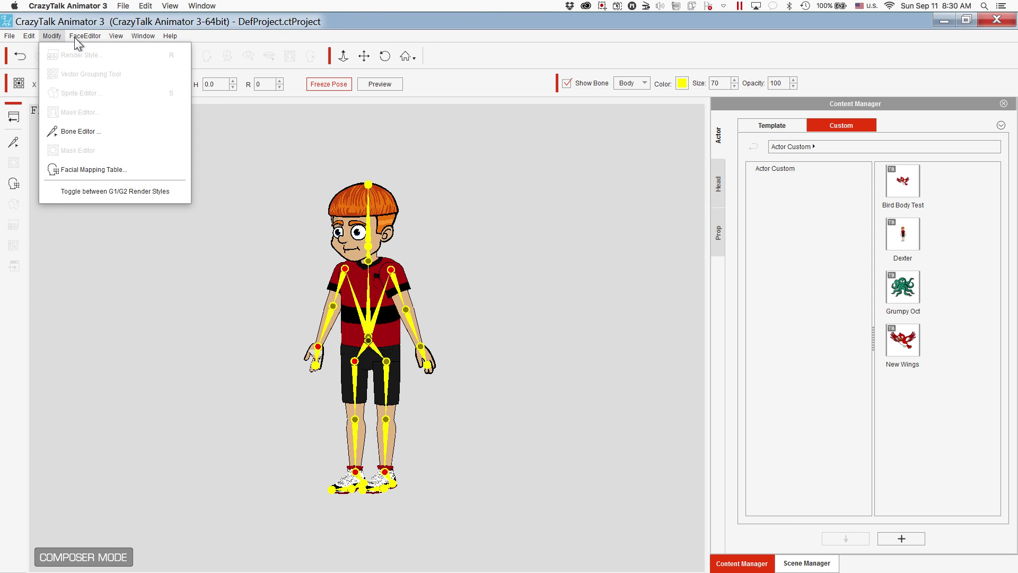
mouse_move(112, 42)
mouse_move(157, 37)
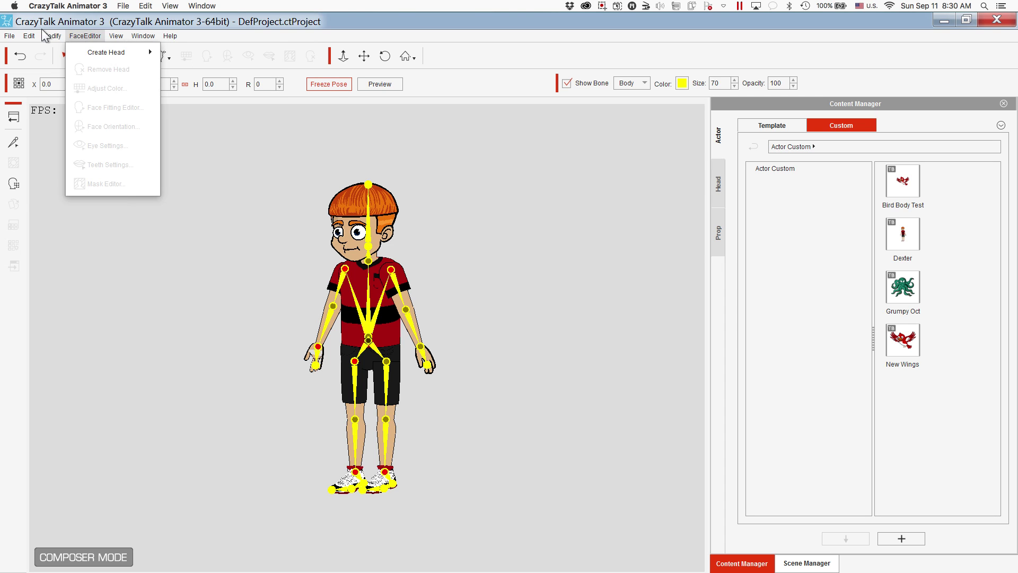
mouse_move(30, 37)
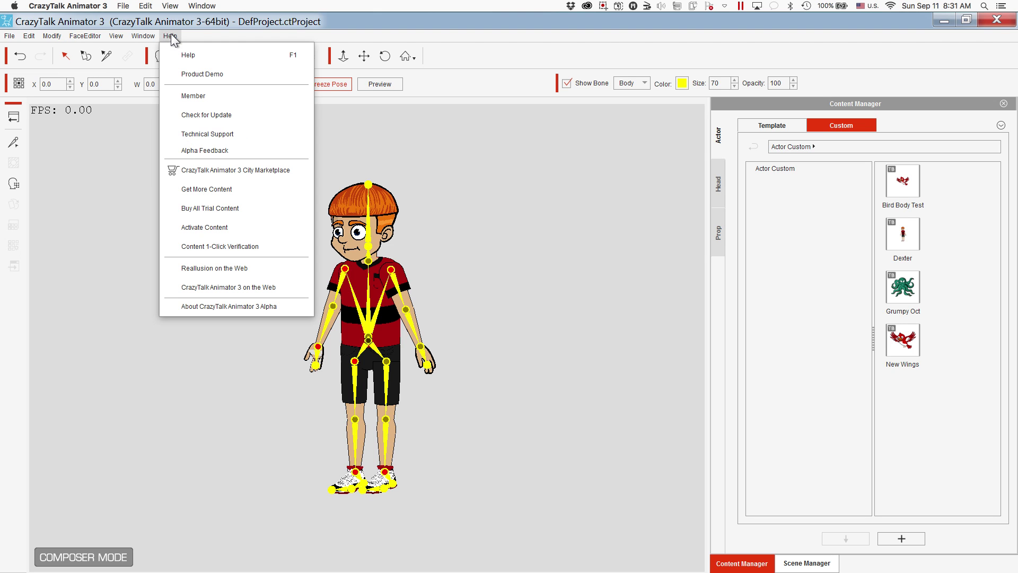
left_click(81, 134)
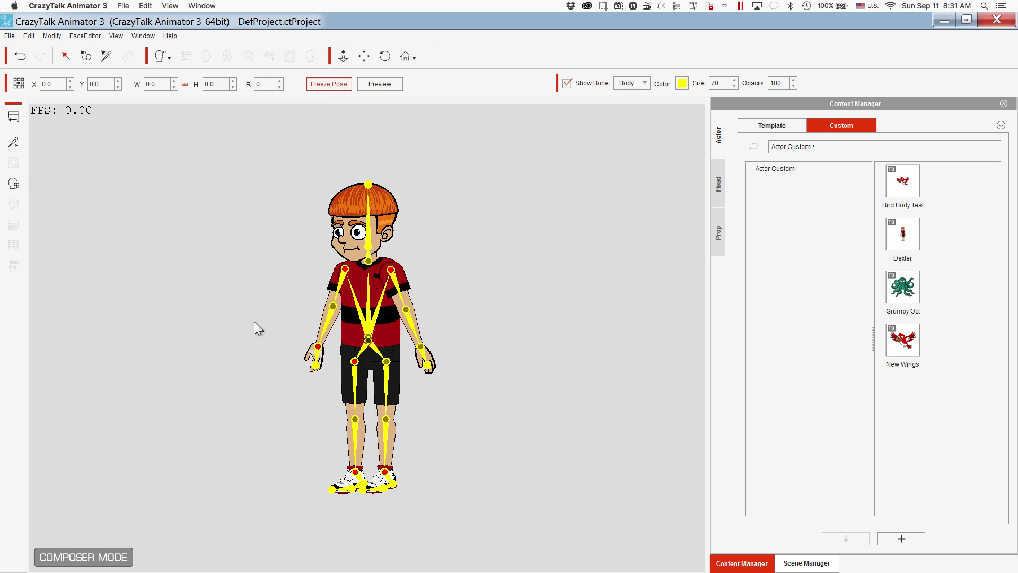
left_click(370, 342)
left_click(46, 36)
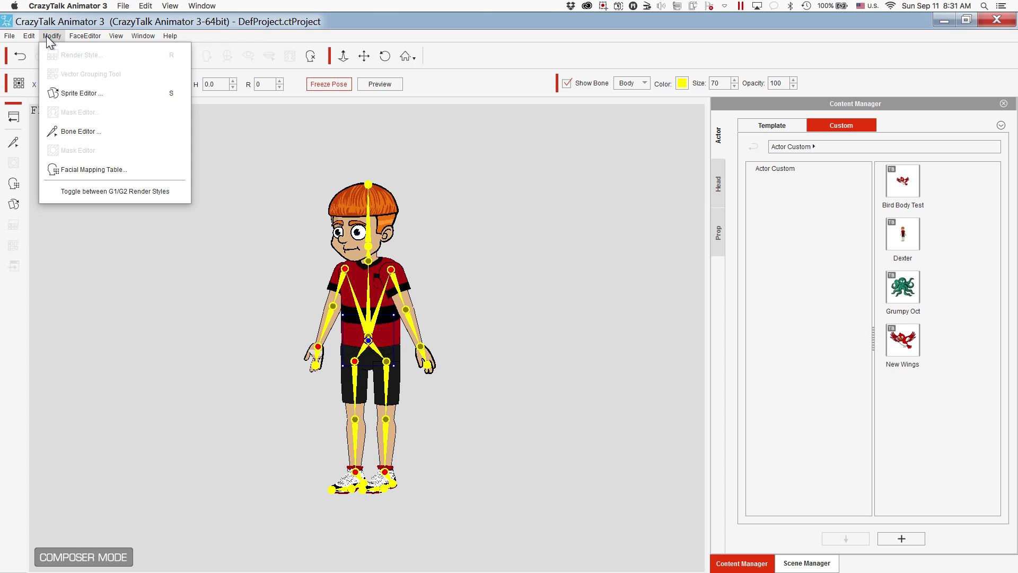
mouse_move(31, 38)
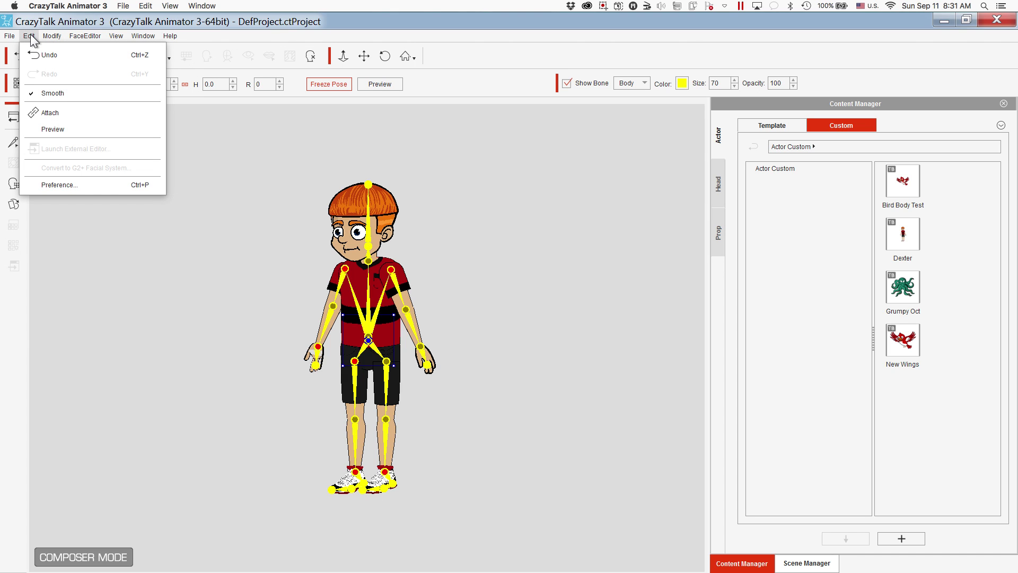
left_click(46, 35)
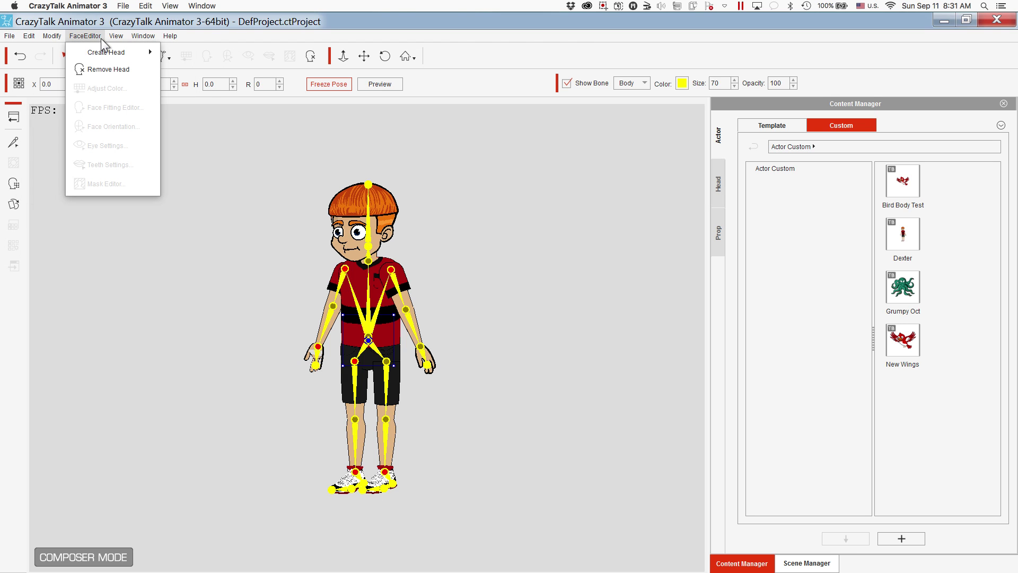
mouse_move(107, 39)
mouse_move(145, 42)
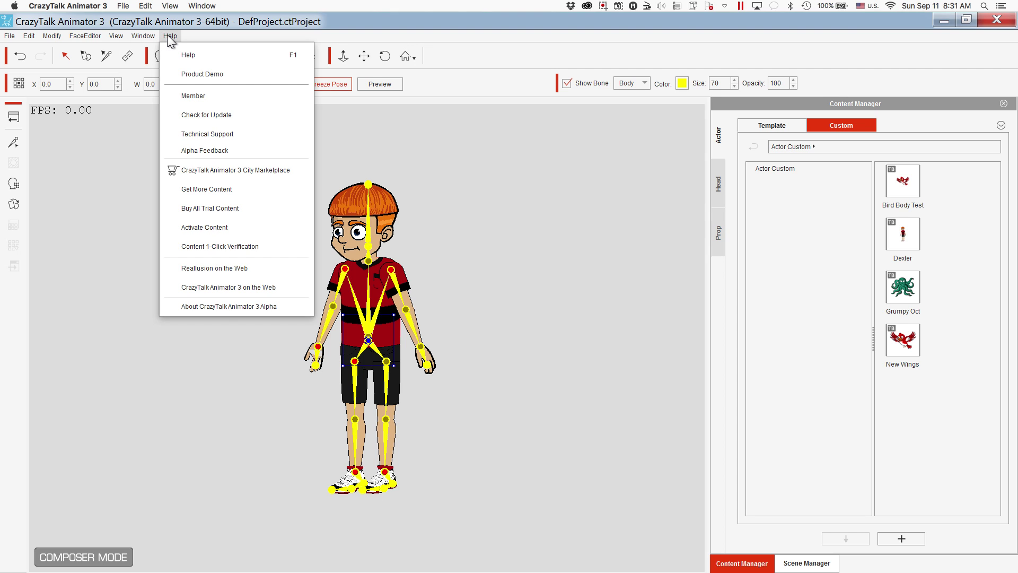
left_click(89, 214)
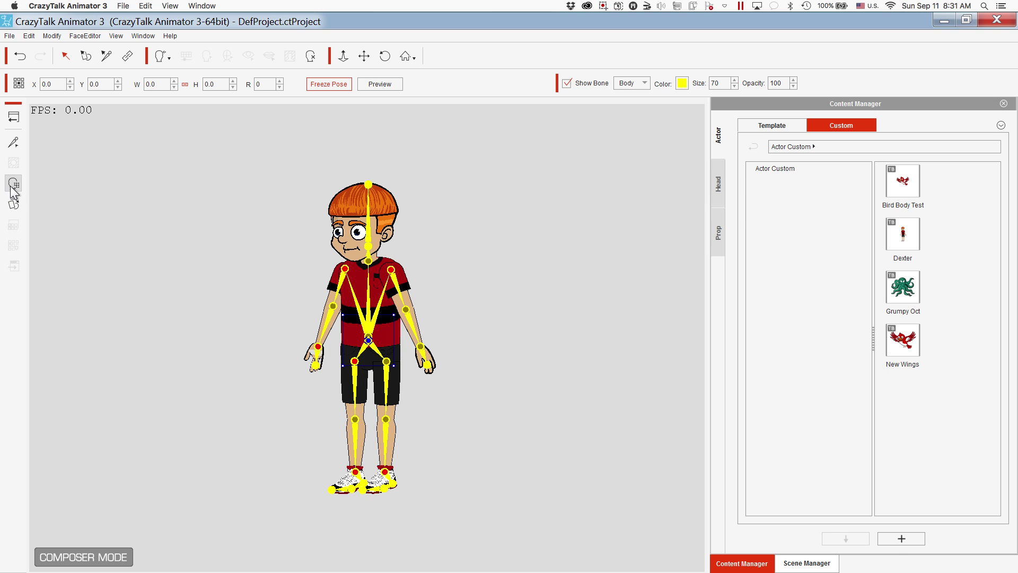
Bring up the character's Facial Mapping Table to view its eyebrow deform presets and settings, and close it again.
left_click(12, 186)
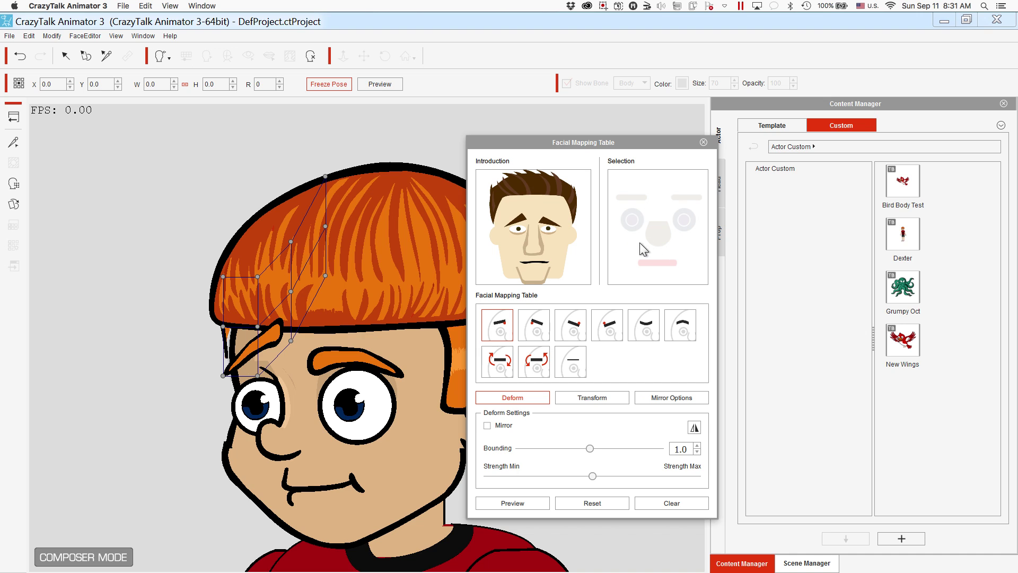
left_click(703, 142)
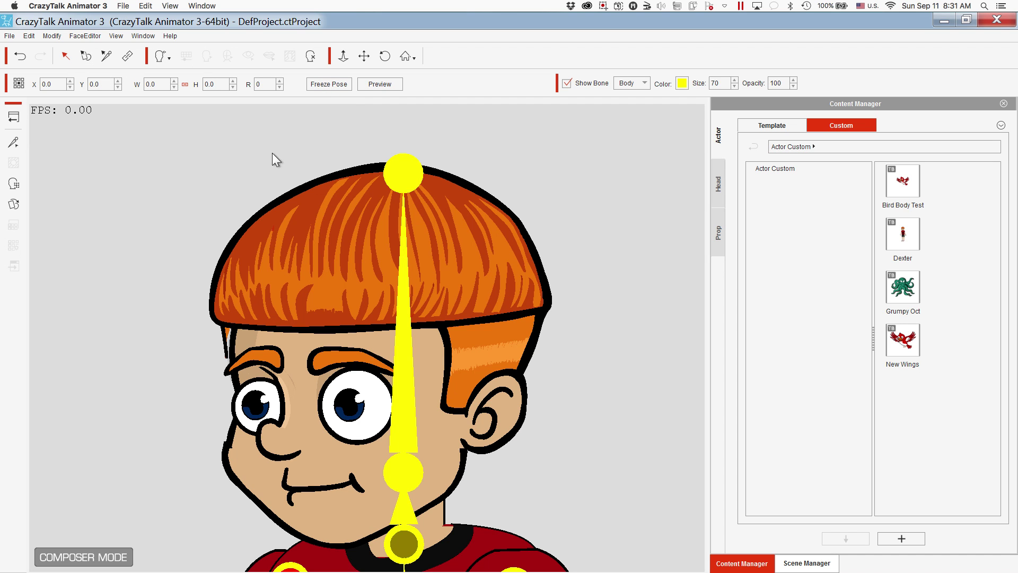
Hide the bone display on the full-body character in Composer mode.
left_click(364, 55)
scroll(334, 137, "down", 3)
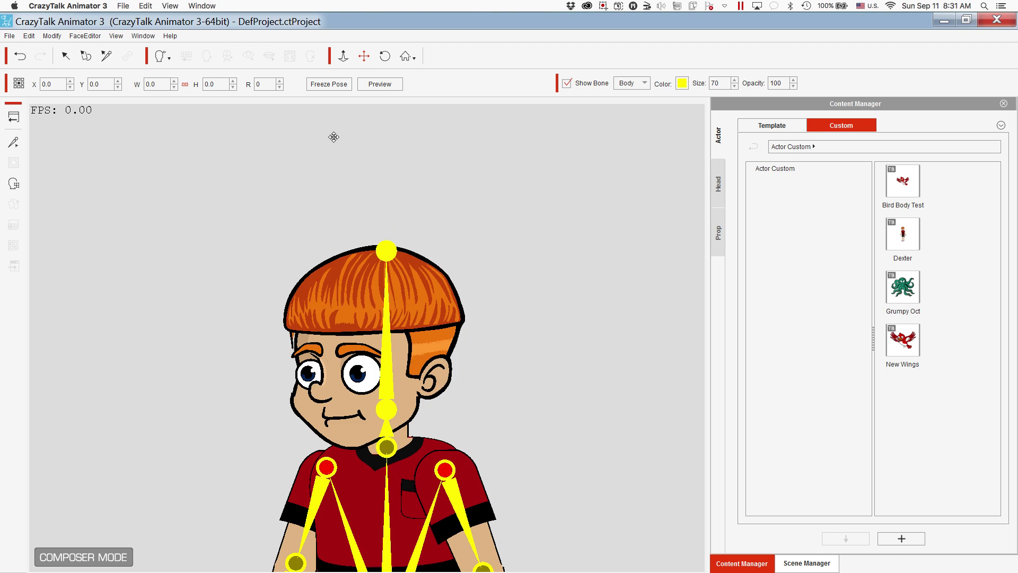
scroll(334, 137, "down", 3)
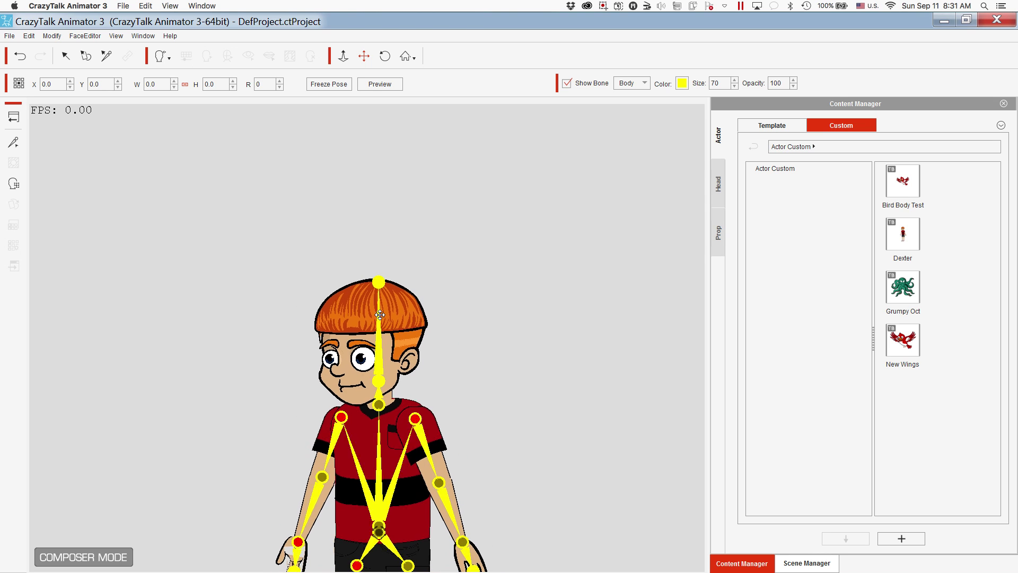
scroll(380, 315, "down", 3)
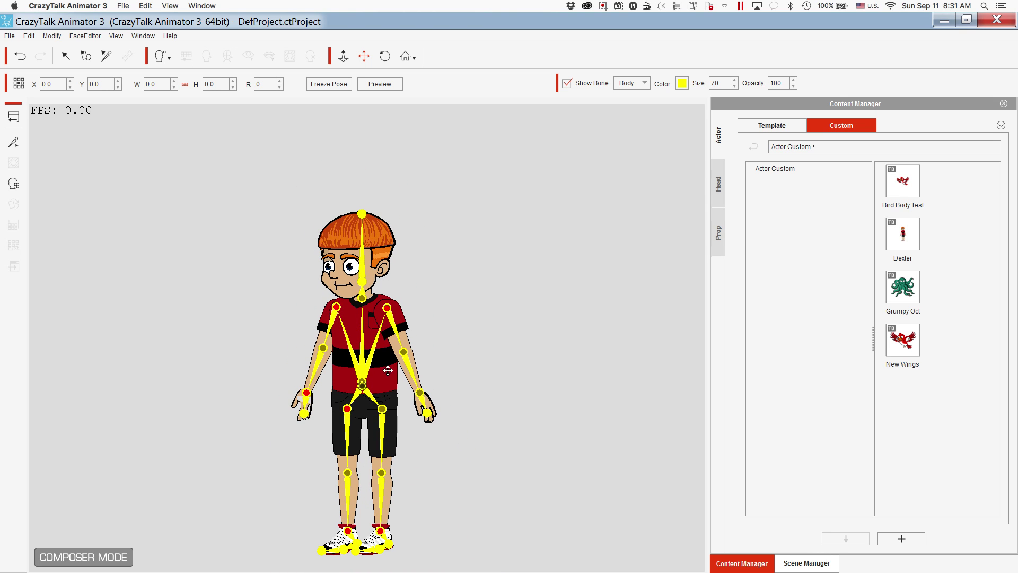
scroll(387, 370, "down", 3)
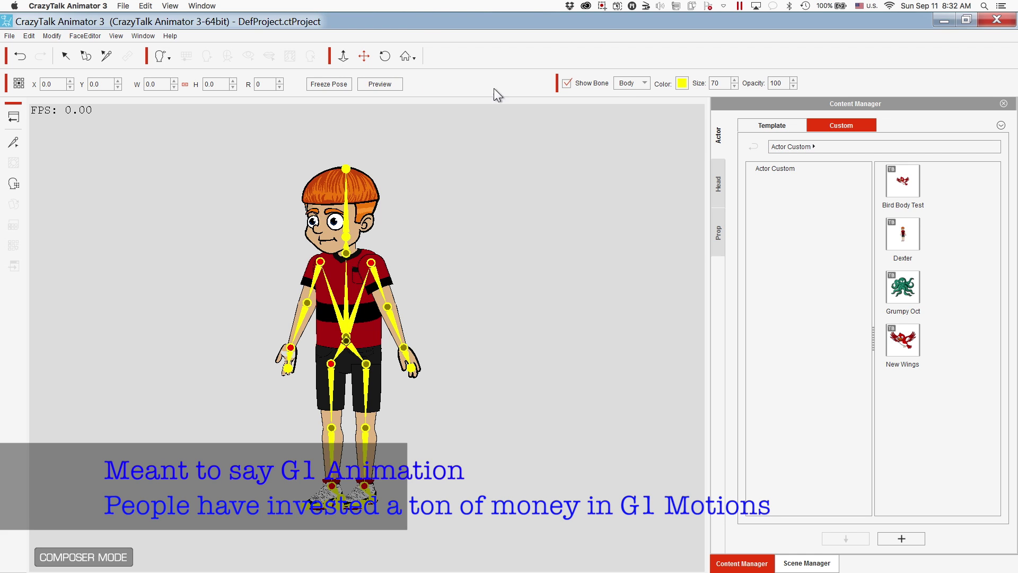
left_click(567, 83)
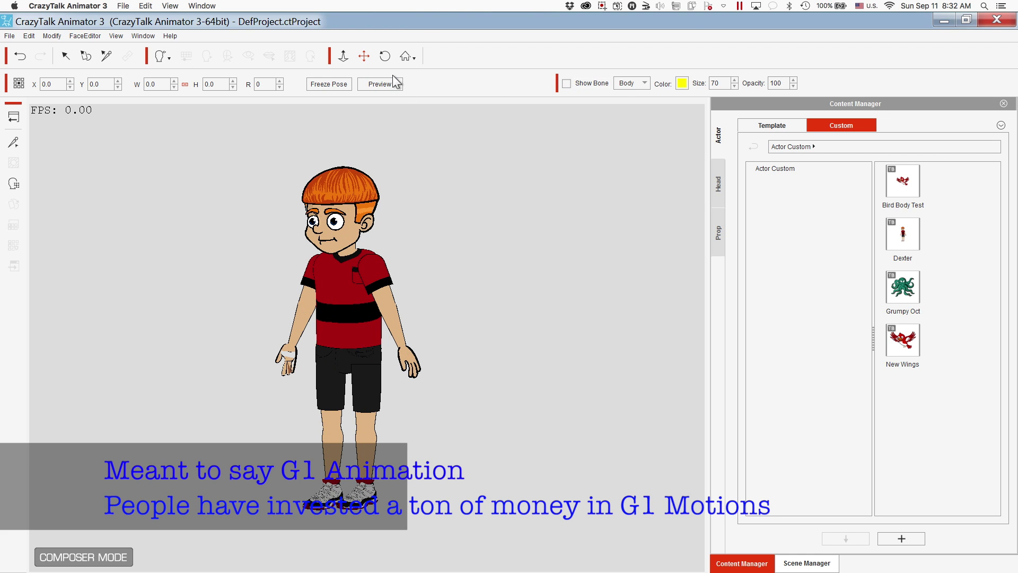
left_click(603, 6)
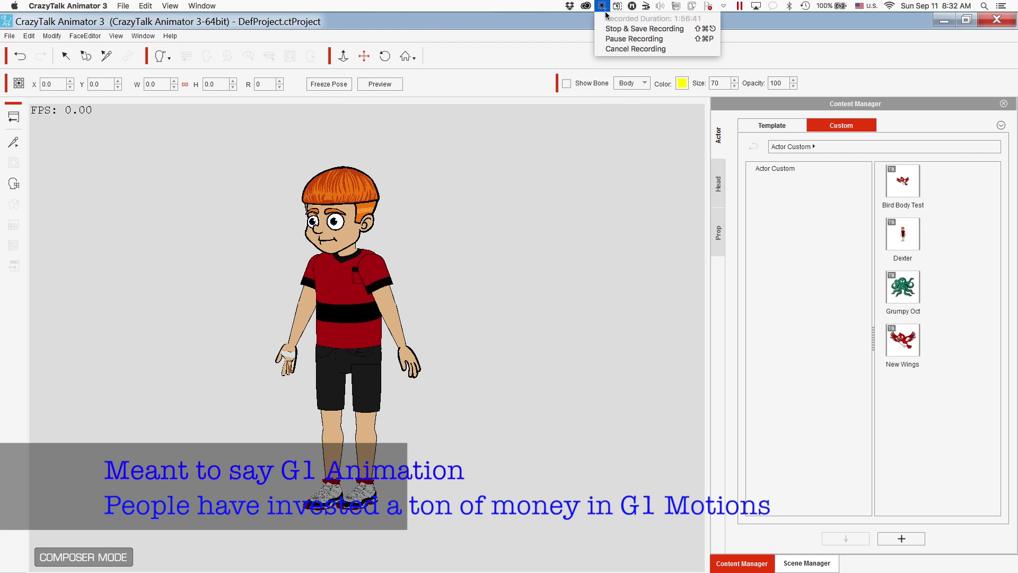